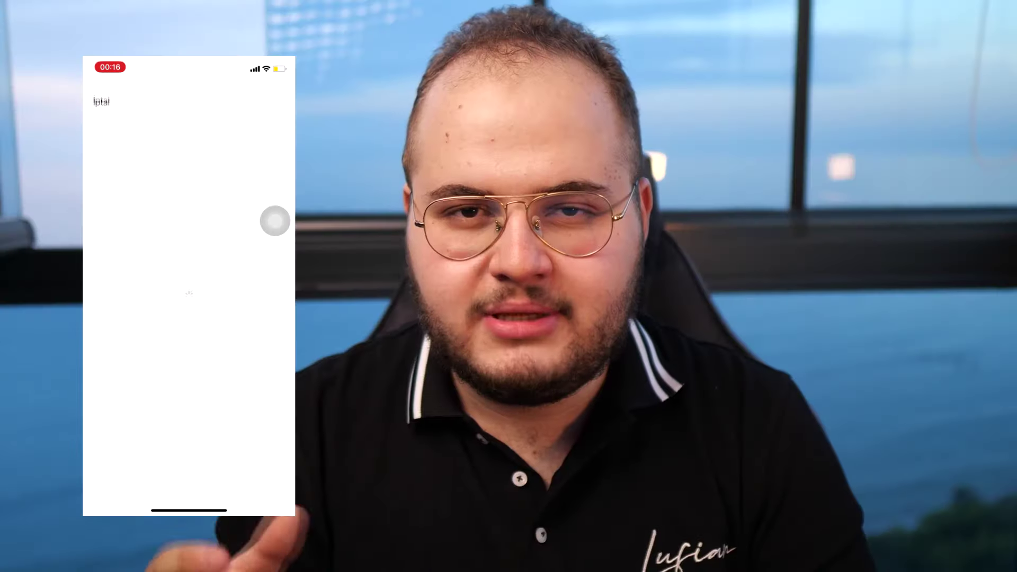
Scroll the Google results for business facebook and open the business.facebook.com sign-in page.
drag(275, 221, 102, 402)
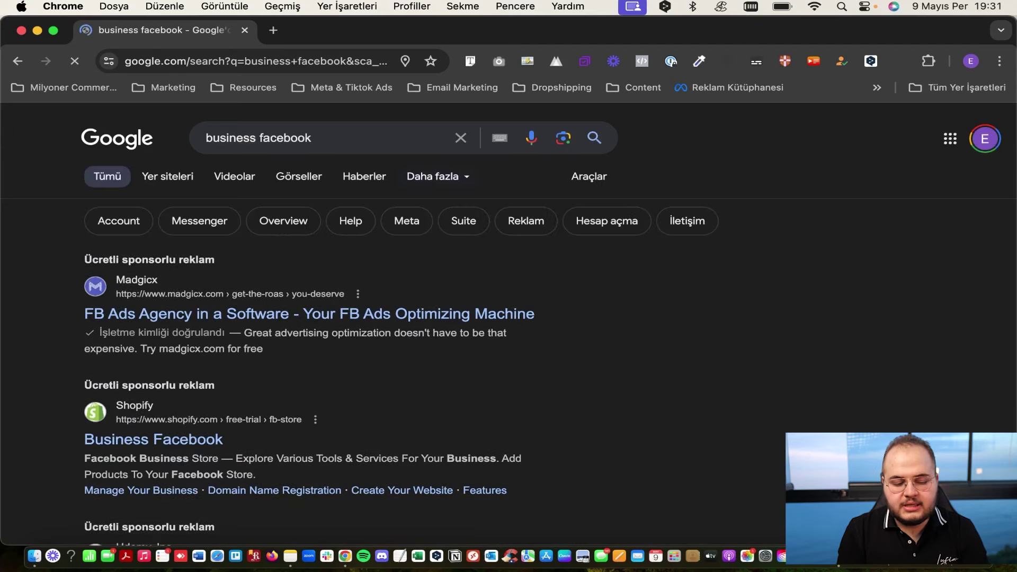
scroll(421, 308, down, 5)
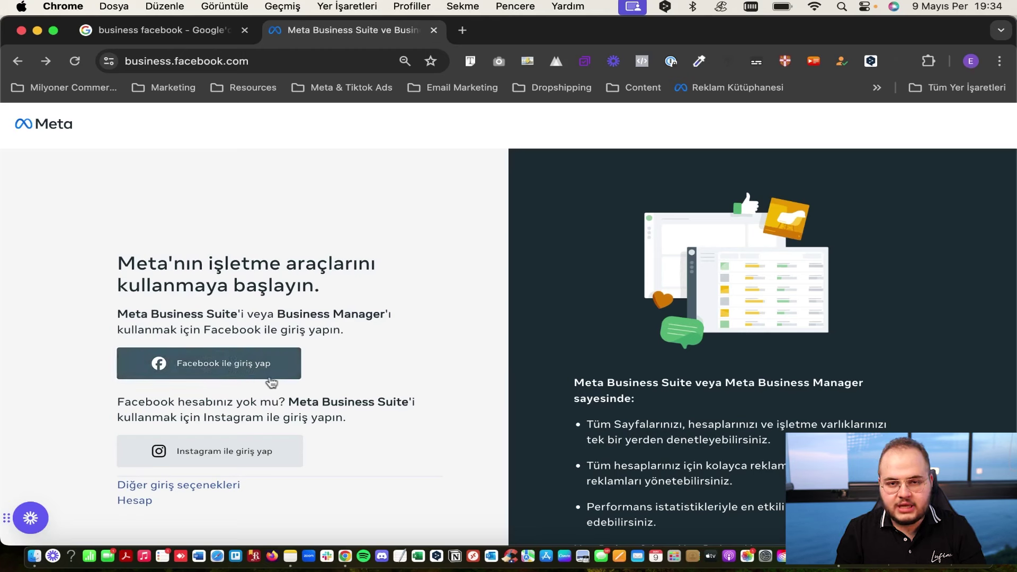
Choose Facebook login, create a new account and submit the completed Kaydol sign-up form.
click(247, 366)
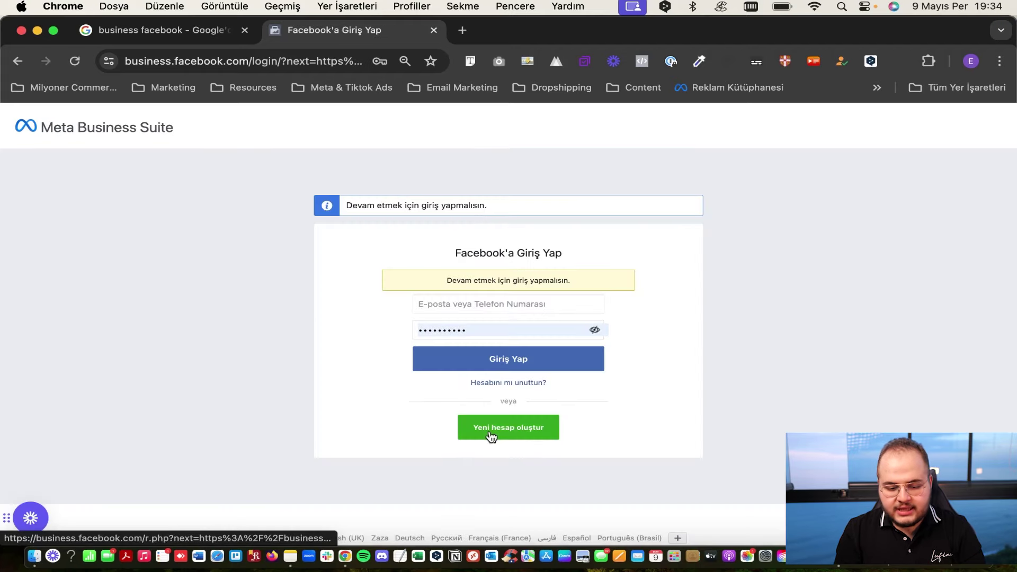
click(491, 436)
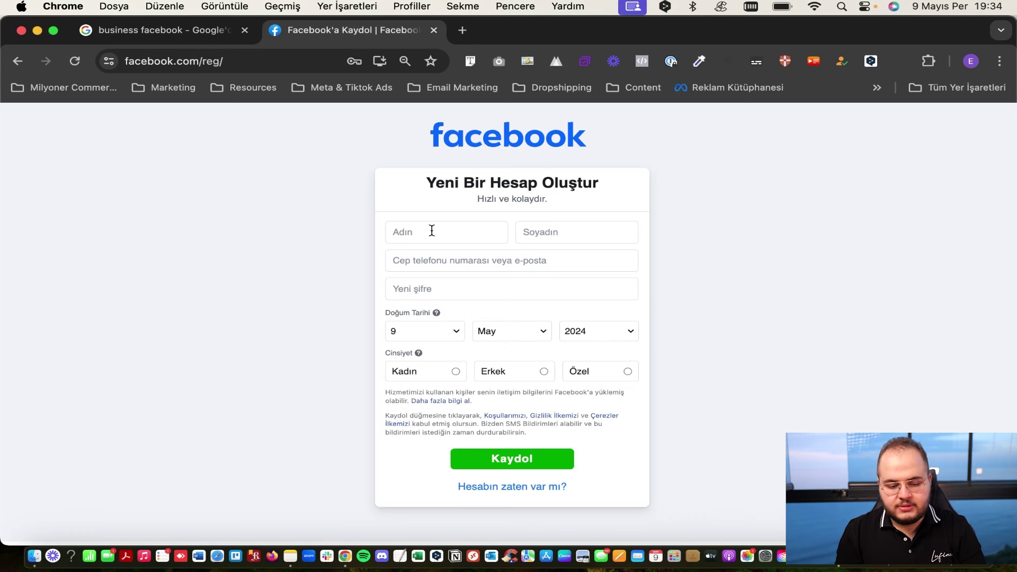
scroll(457, 294, down, 2)
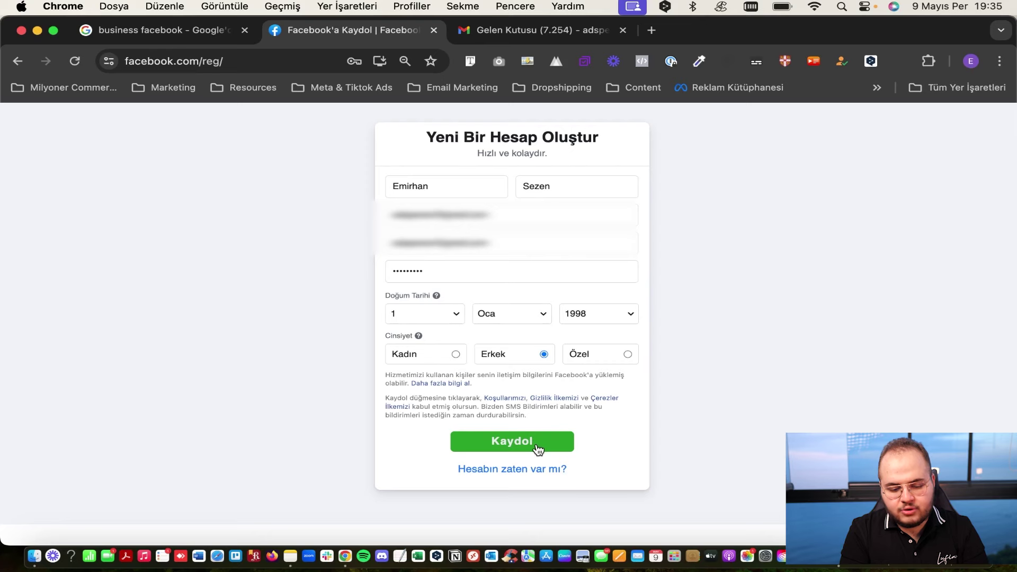
click(538, 450)
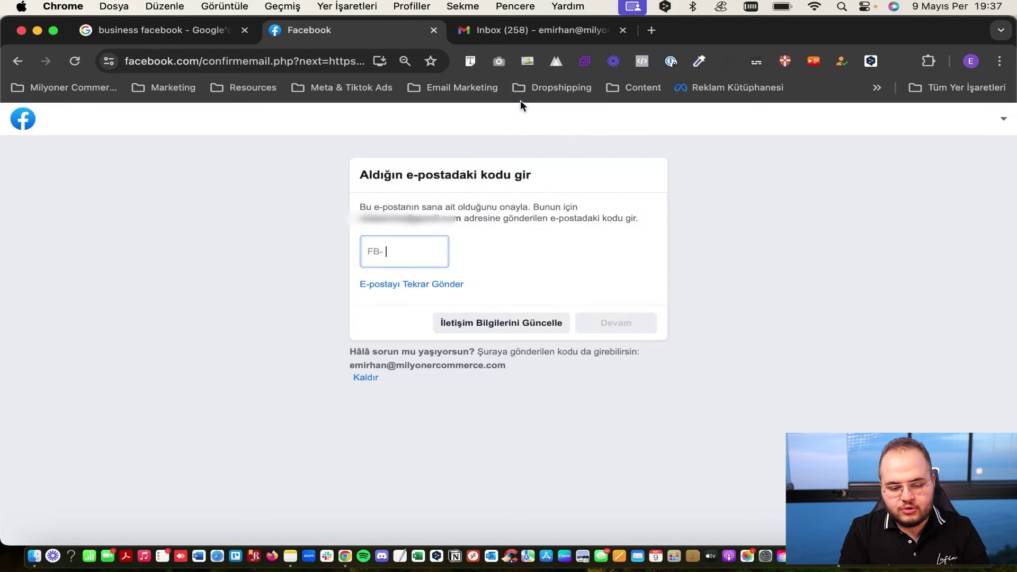
Copy the confirmation code from the Gmail e-mail, paste it into the FB- field and confirm with Devam and Tamam.
click(545, 32)
double_click(581, 392)
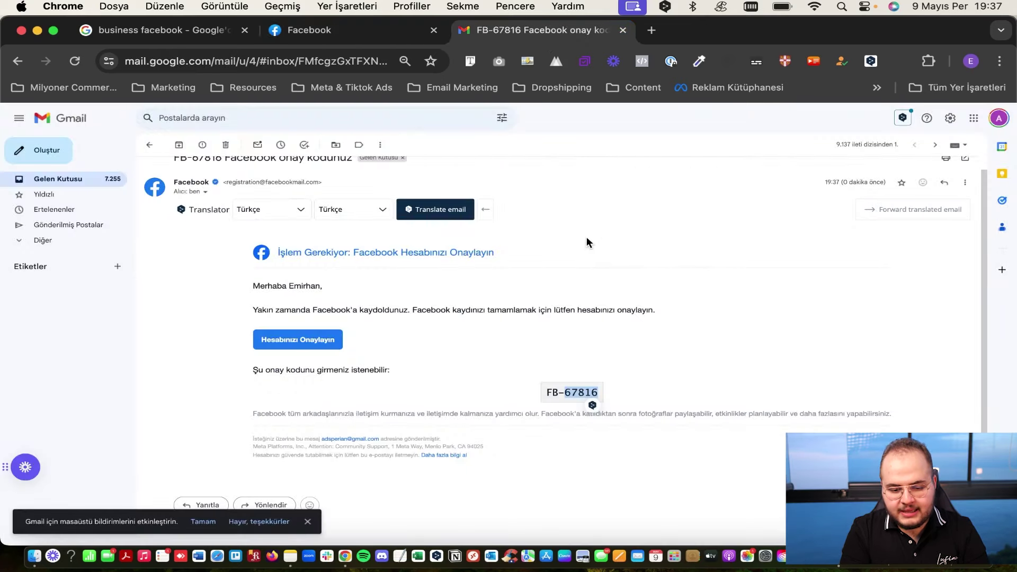
key(super+c)
click(392, 22)
click(412, 249)
key(super+v)
click(613, 323)
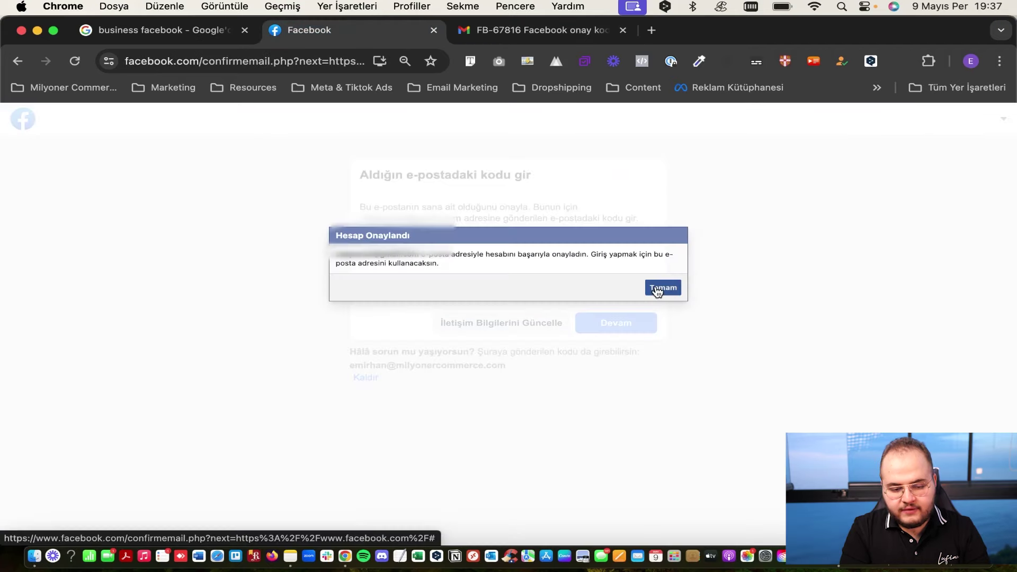
click(657, 289)
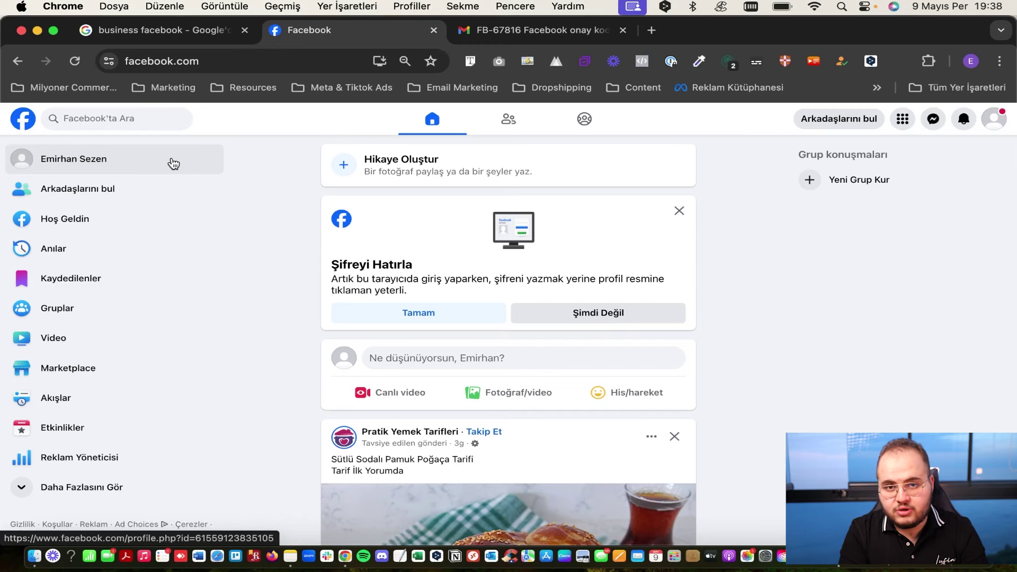
View the new account's profile page, then return to the home feed.
click(173, 161)
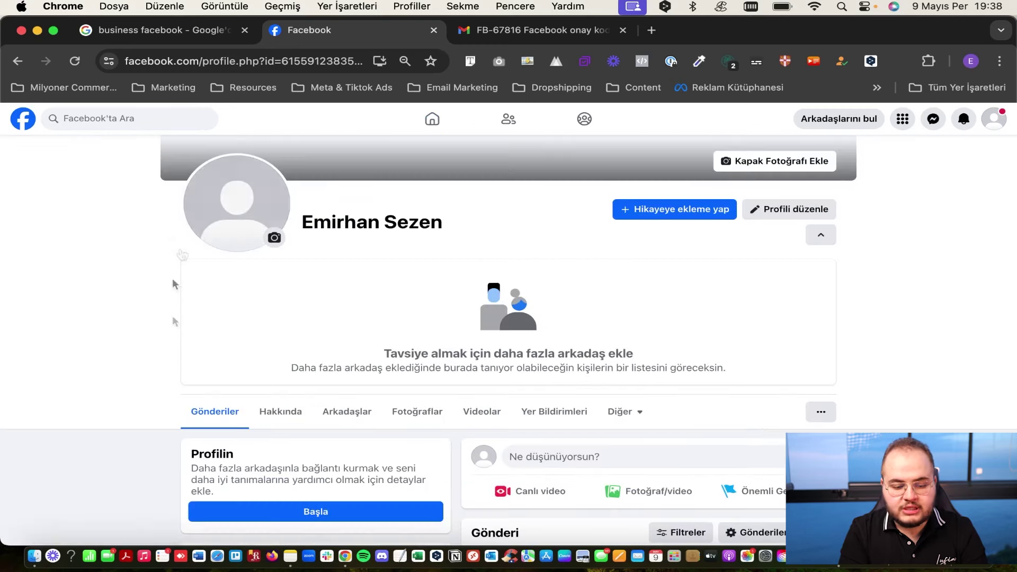
scroll(256, 371, up, 3)
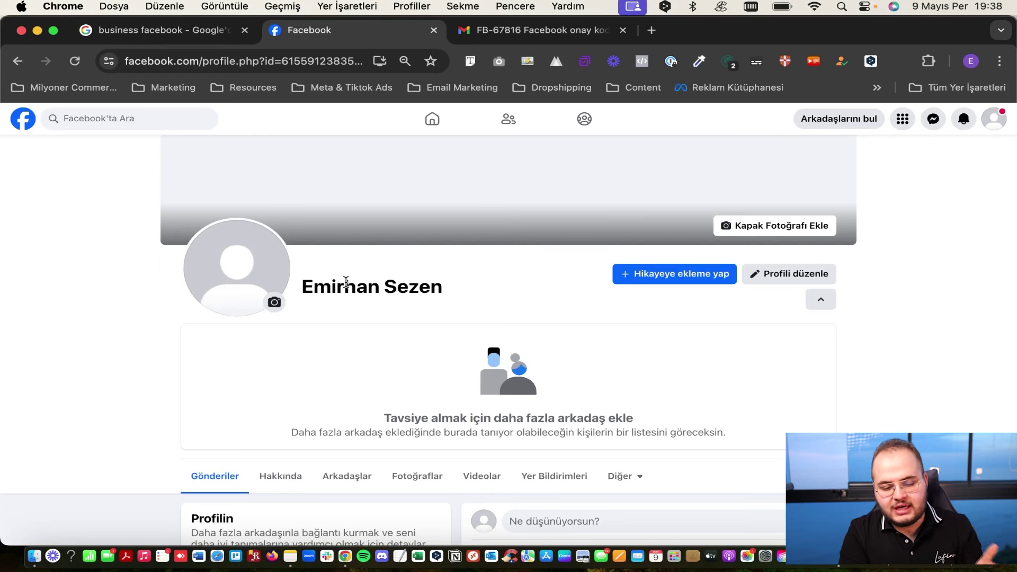
click(438, 132)
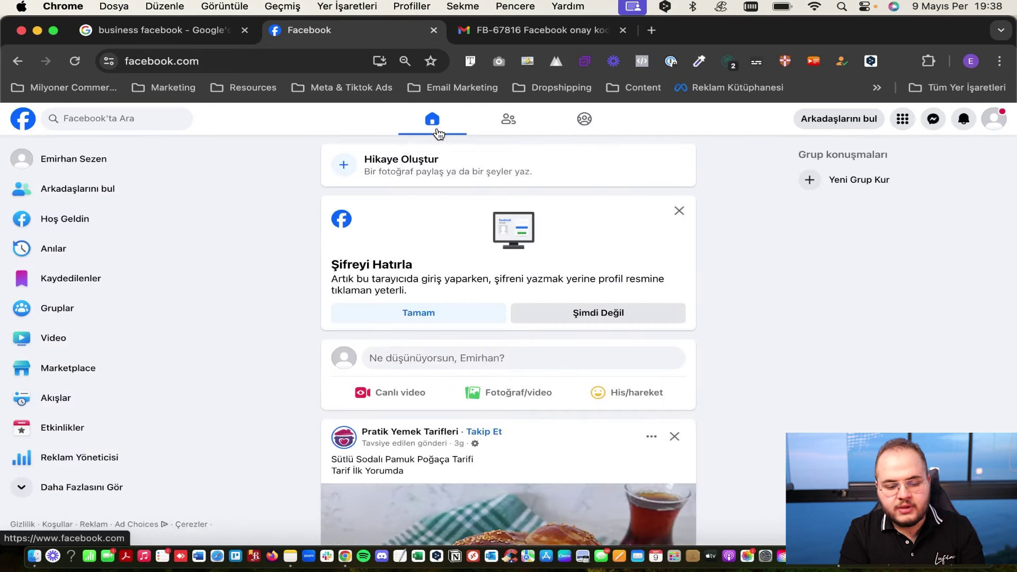
Scroll through the home feed, then switch back to the business facebook Google results.
scroll(456, 459, down, 6)
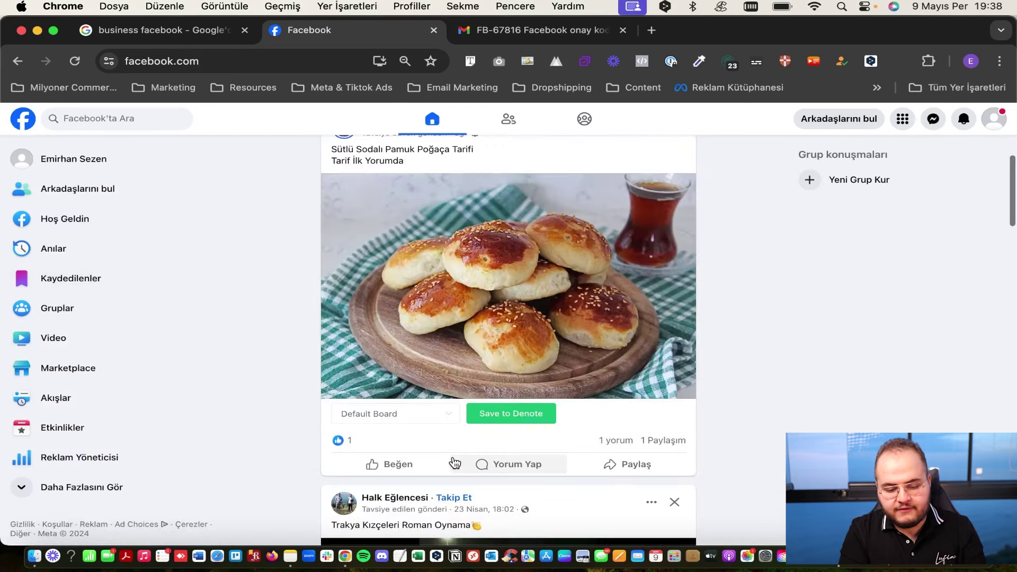
scroll(402, 469, down, 7)
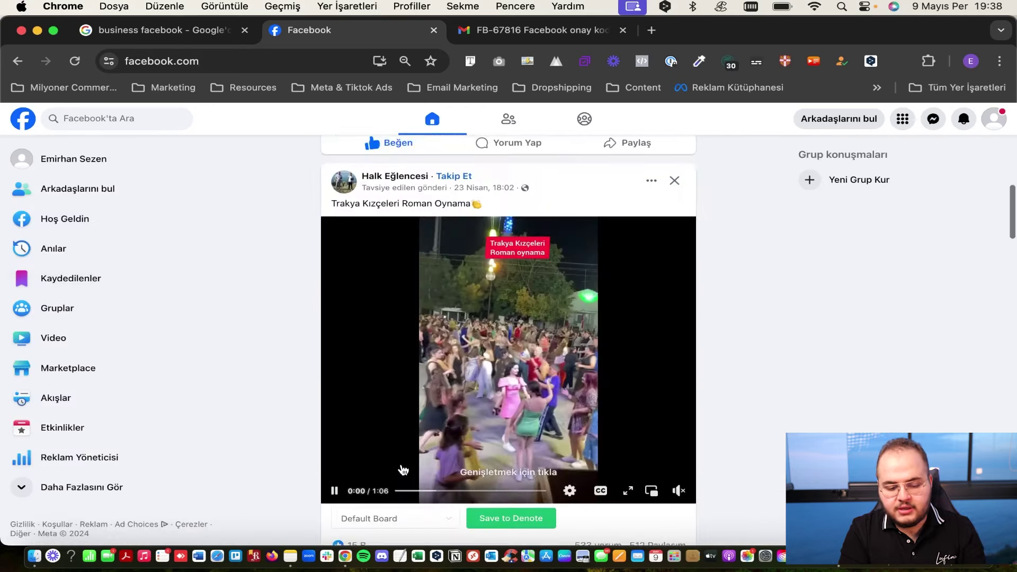
scroll(403, 469, down, 15)
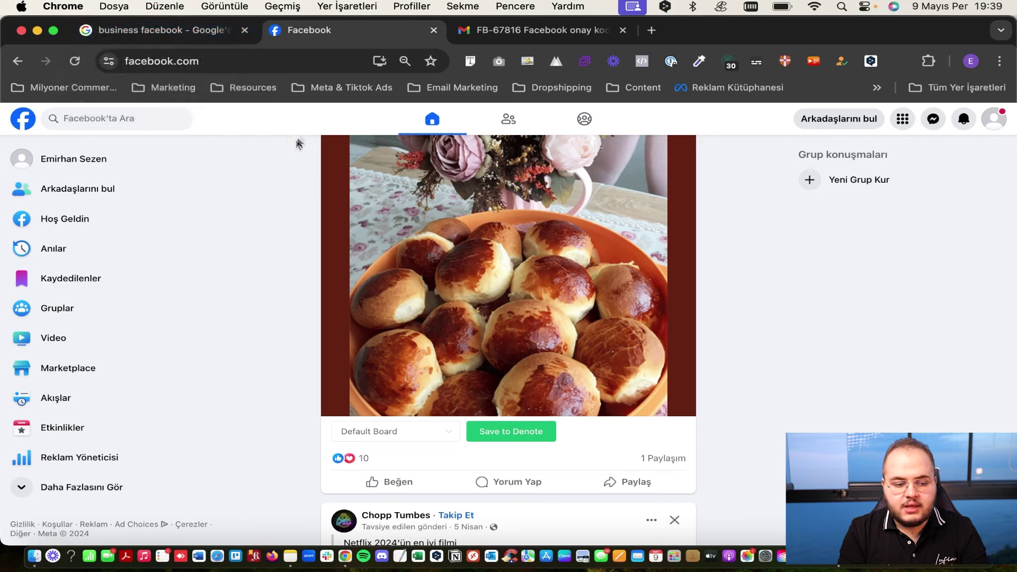
click(170, 32)
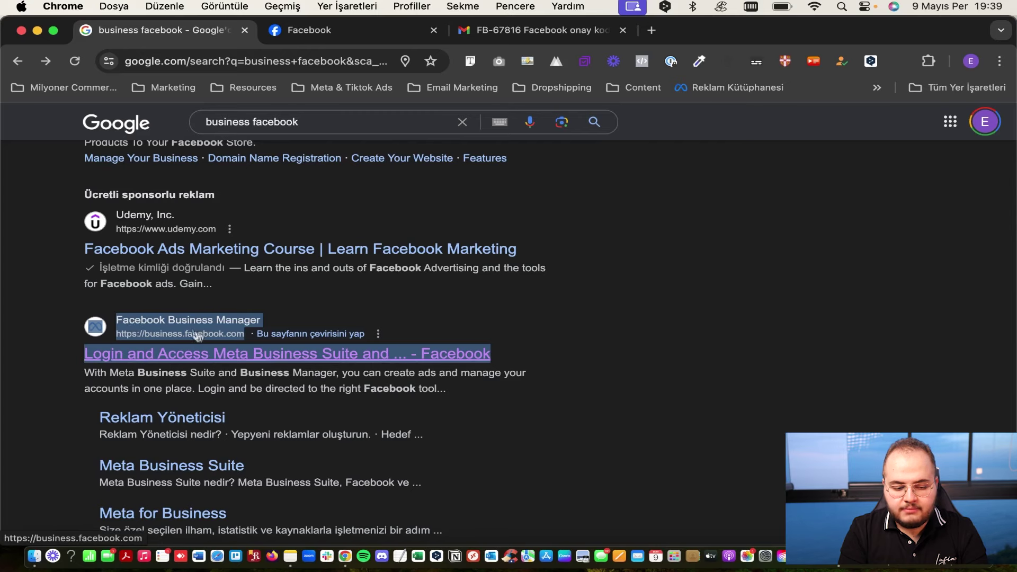
Open the Facebook Business Manager result and start creating a business portfolio.
click(183, 365)
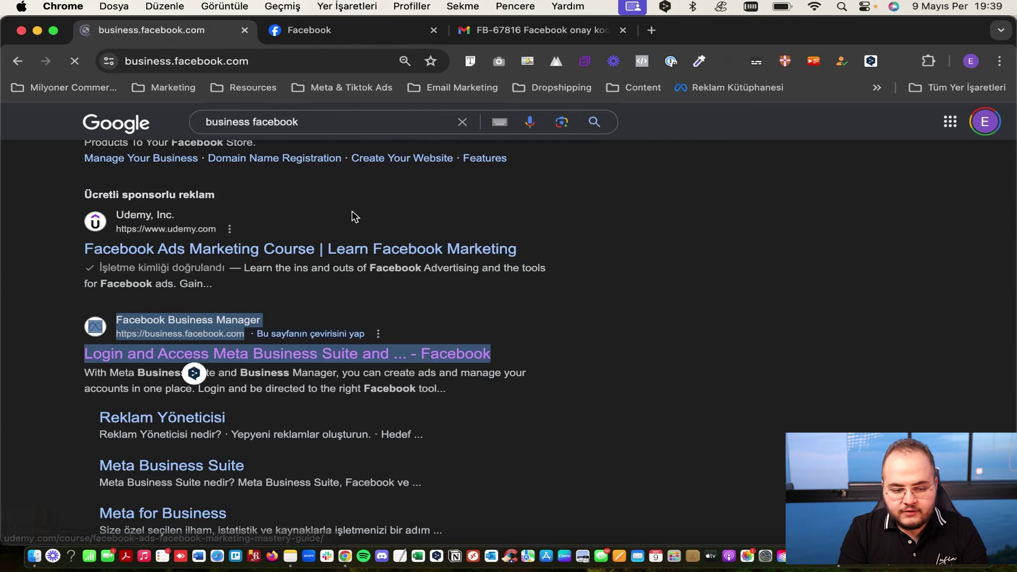
scroll(411, 258, down, 3)
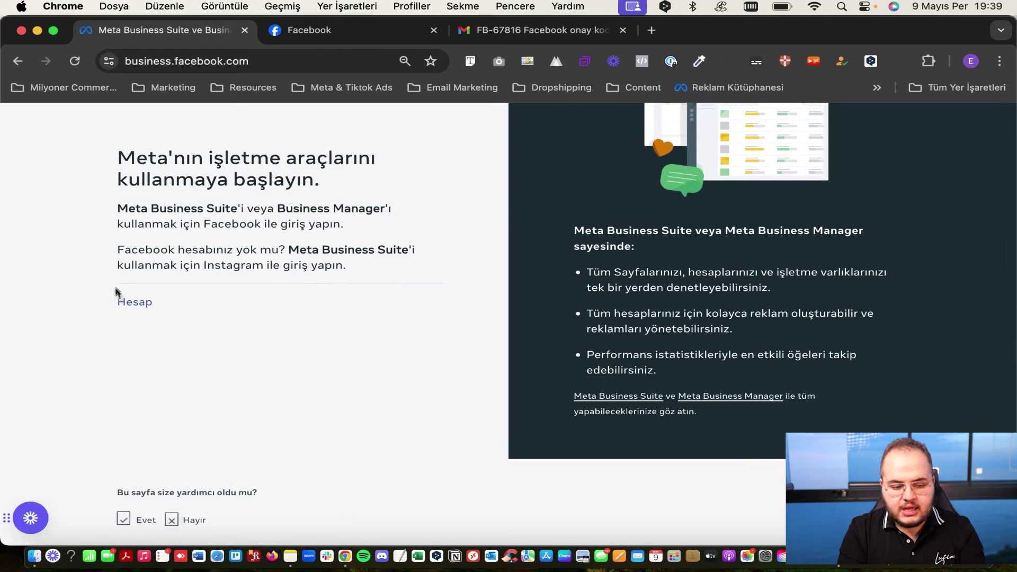
click(130, 302)
Fill in the business name, the owner's name and the business e-mail, then submit.
click(404, 266)
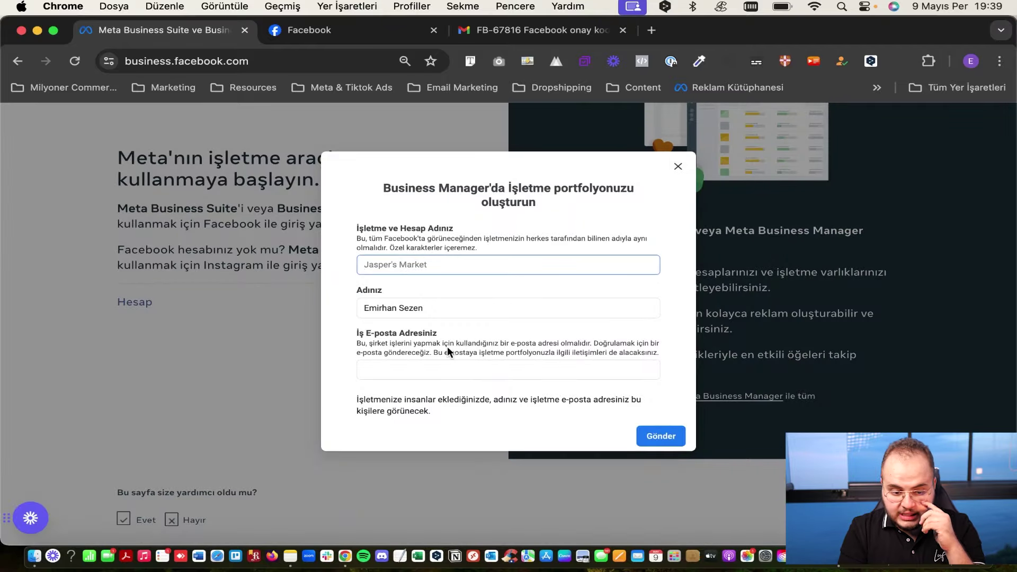
click(407, 308)
click(390, 370)
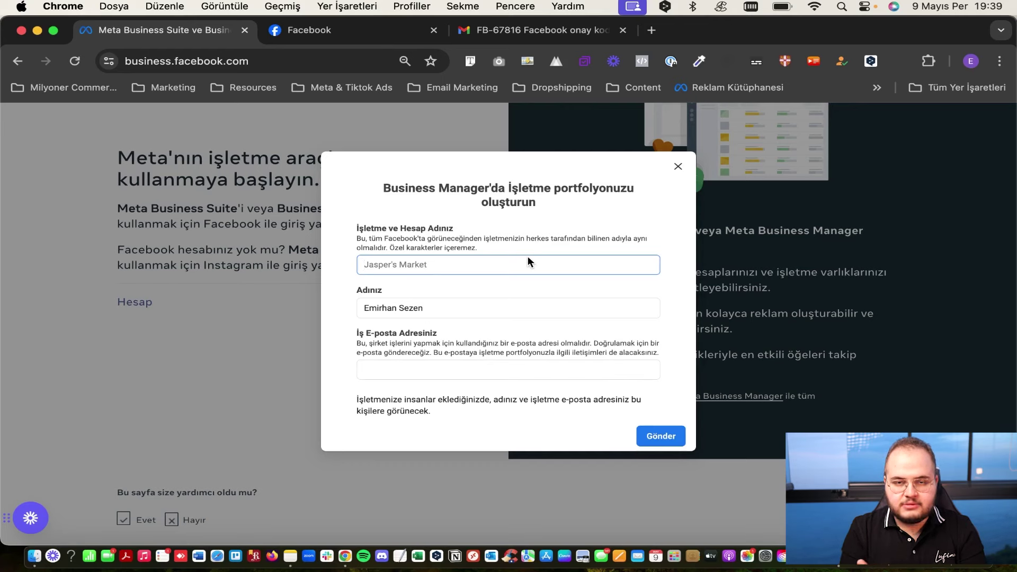
click(432, 372)
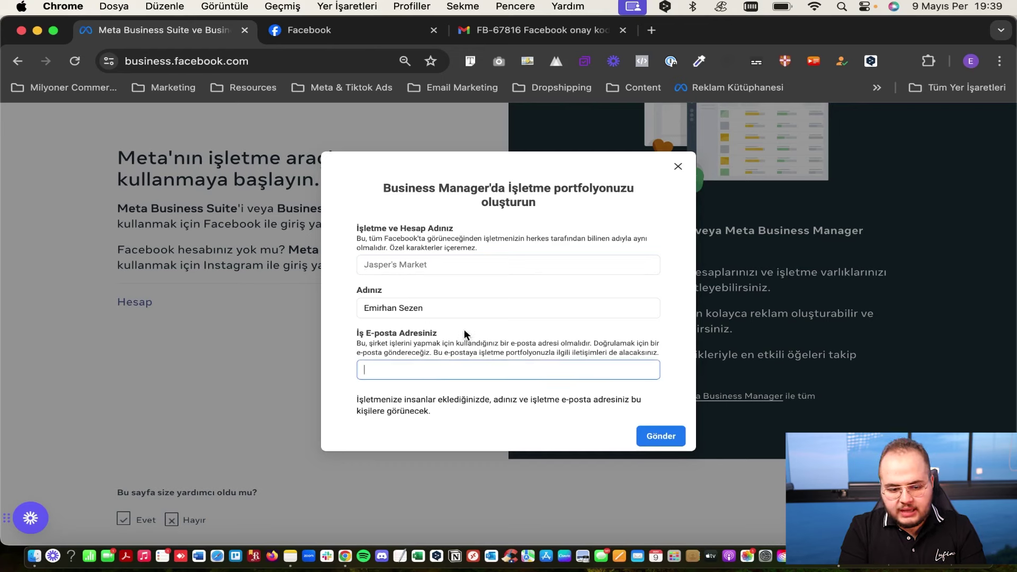
key(super+v)
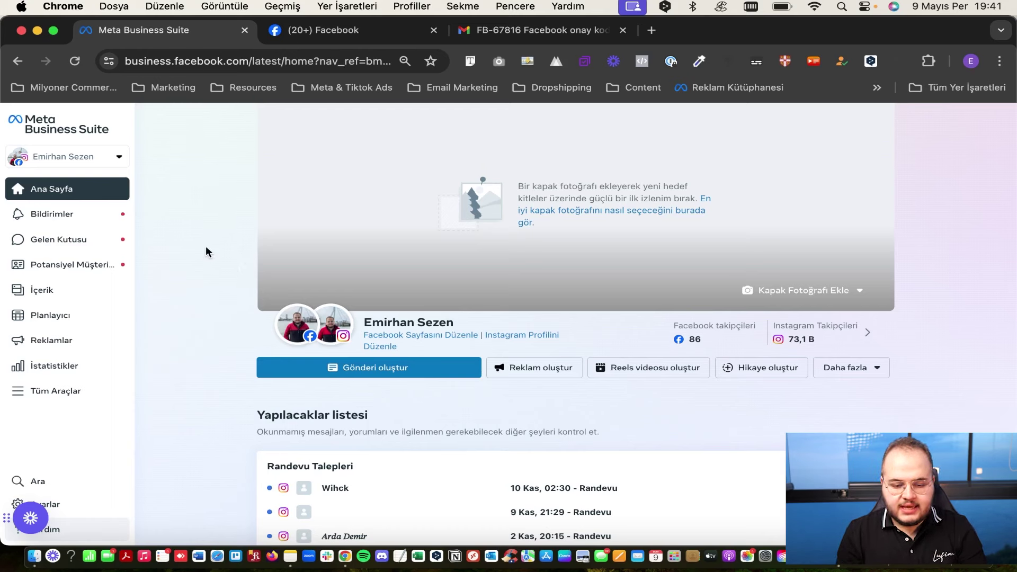
Open the Tüm Araçlar (All Tools) panel from the Business Suite sidebar.
scroll(207, 249, down, 1)
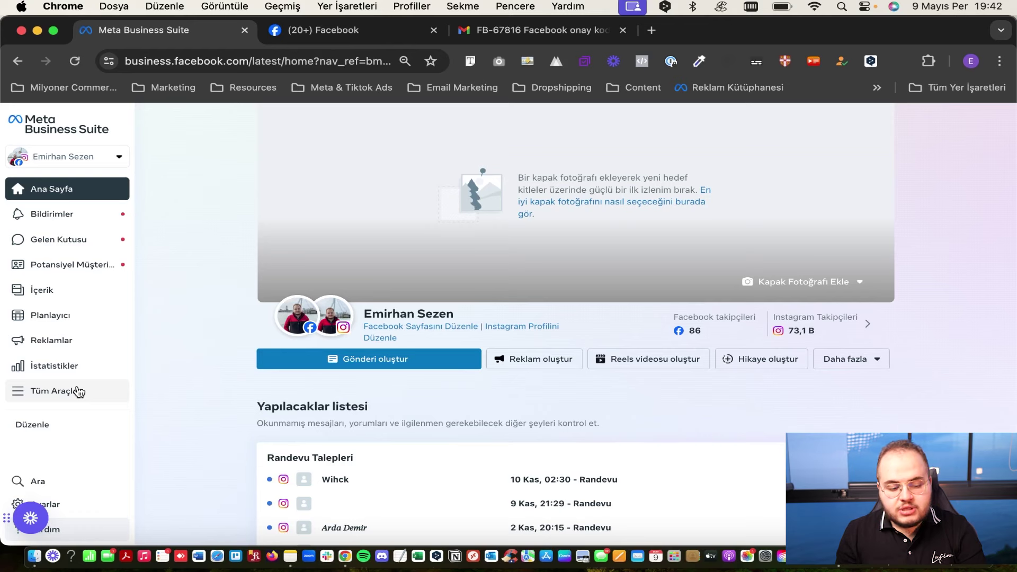
click(63, 402)
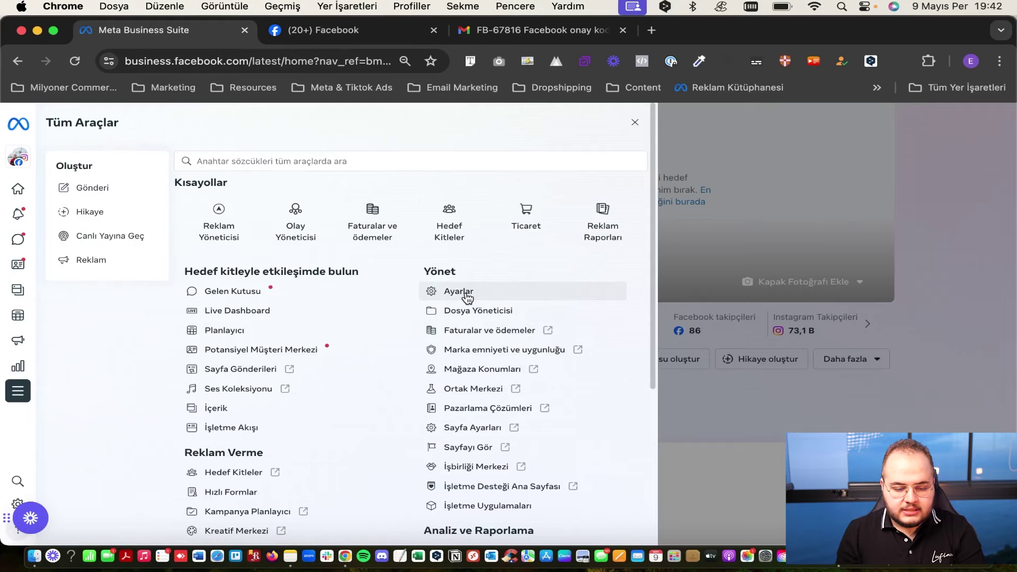
Browse the All Tools list and open Ayarlar under Yönet to reach the Settings People list.
scroll(467, 297, down, 5)
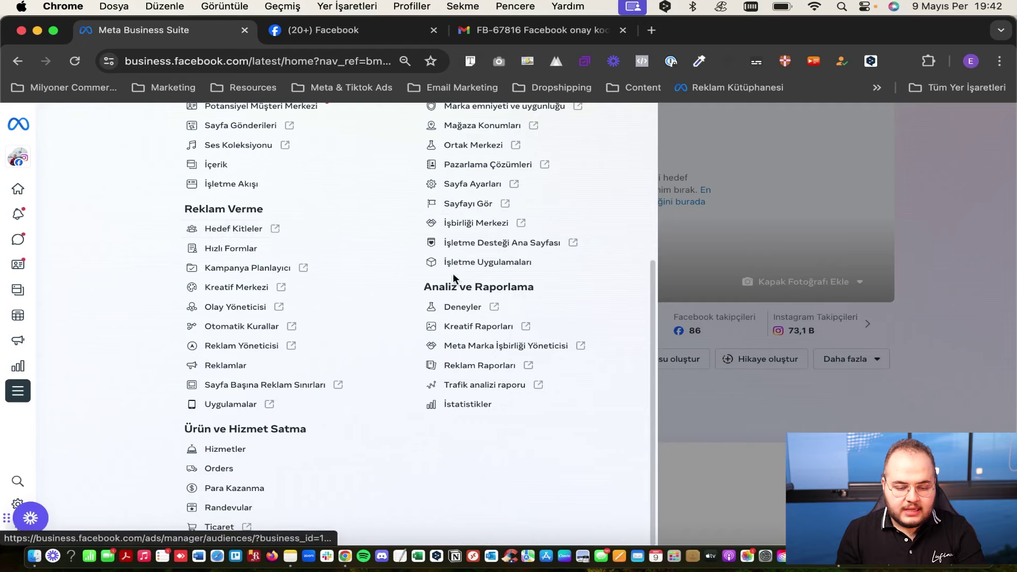
scroll(453, 273, up, 3)
scroll(453, 274, up, 2)
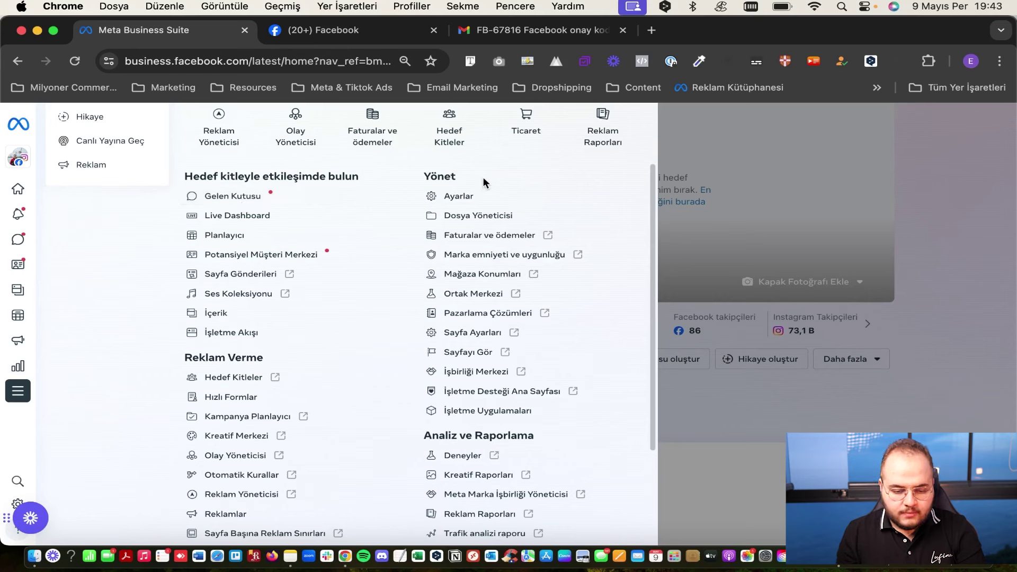
click(458, 197)
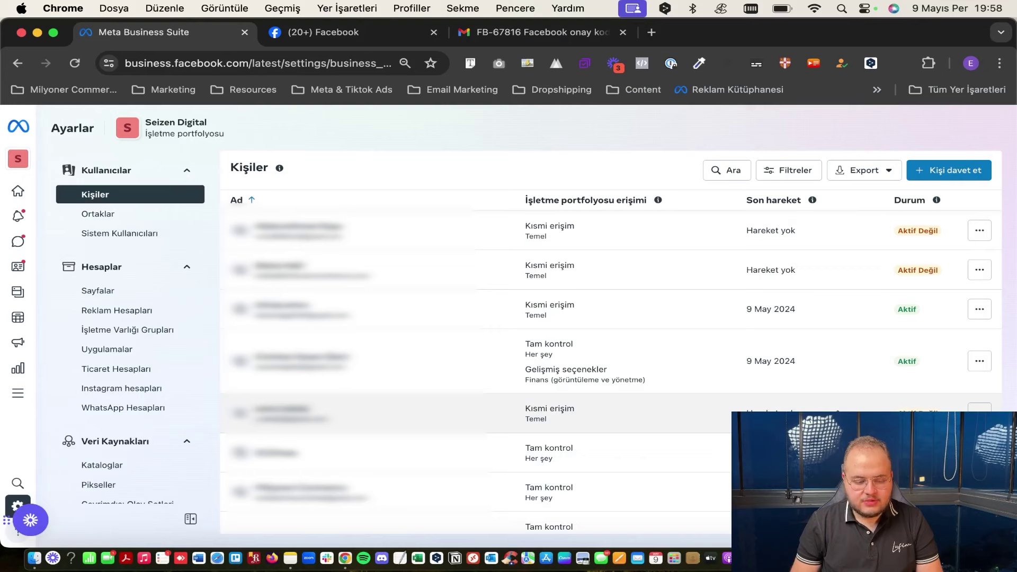
Switch the settings view to Reklam Hesapları under Hesaplar.
scroll(102, 315, down, 10)
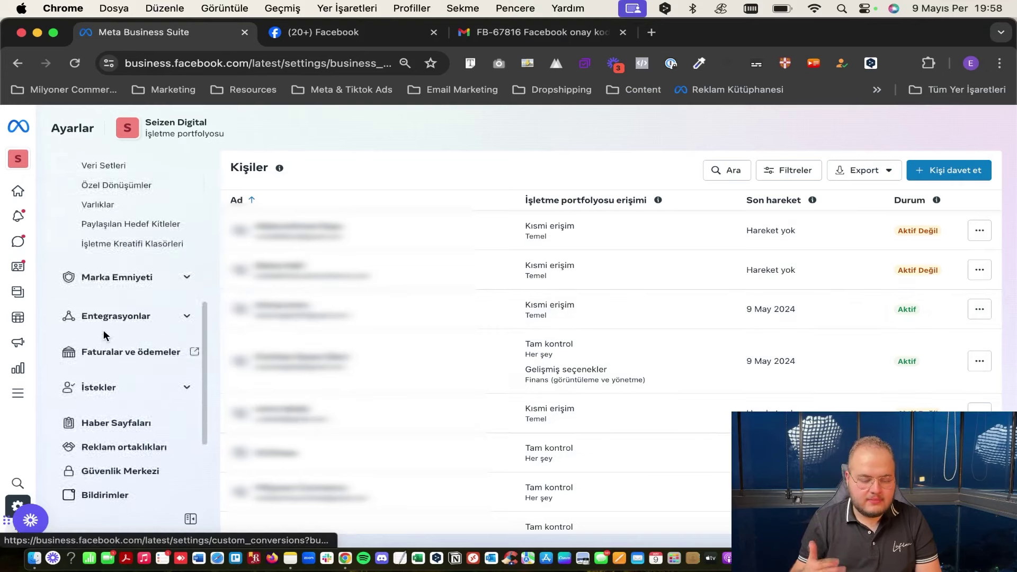
scroll(103, 330, up, 10)
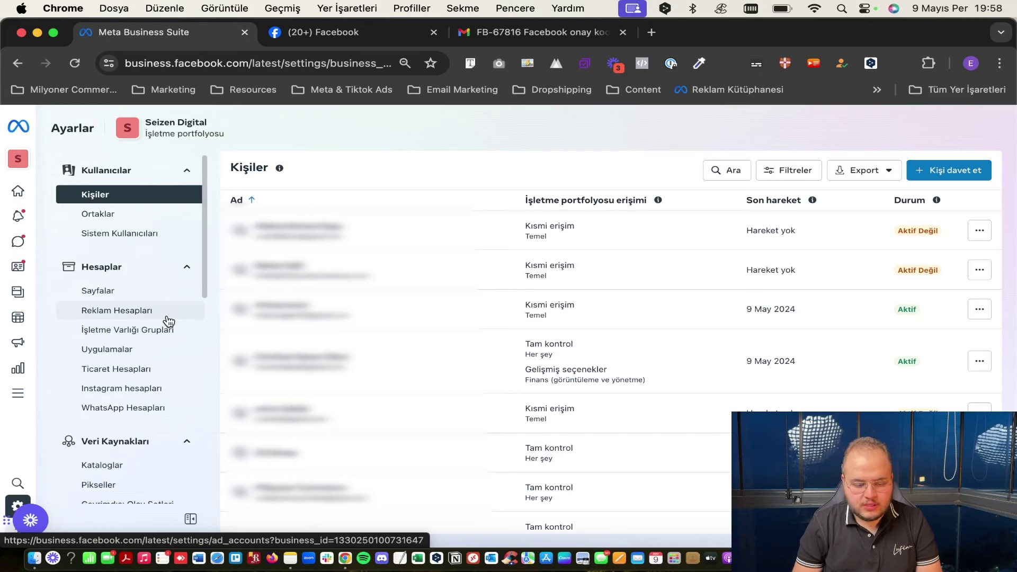
click(136, 315)
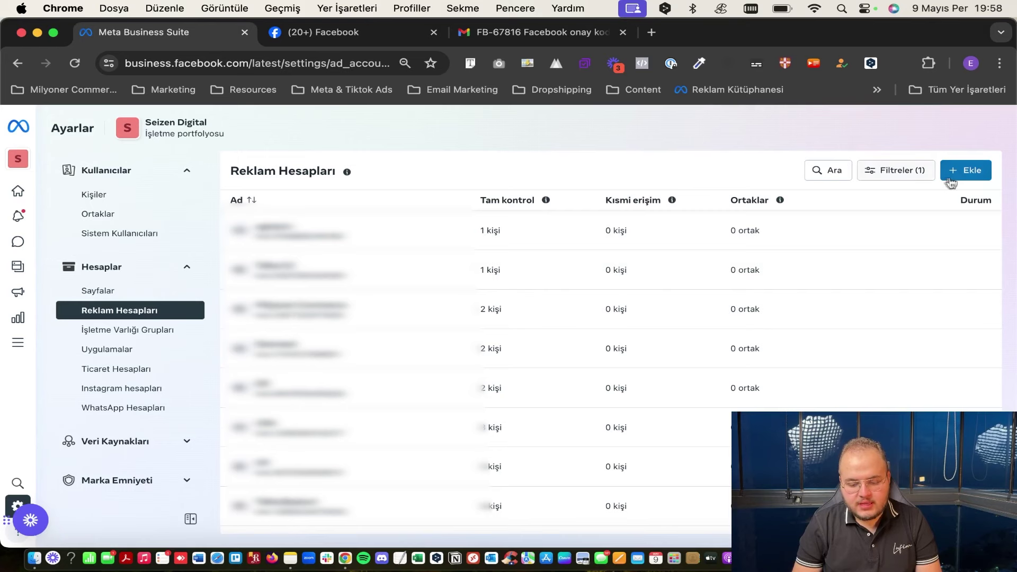
Use + Ekle to choose 'Yeni bir reklam hesabı oluştur' and open the new ad account form.
click(968, 175)
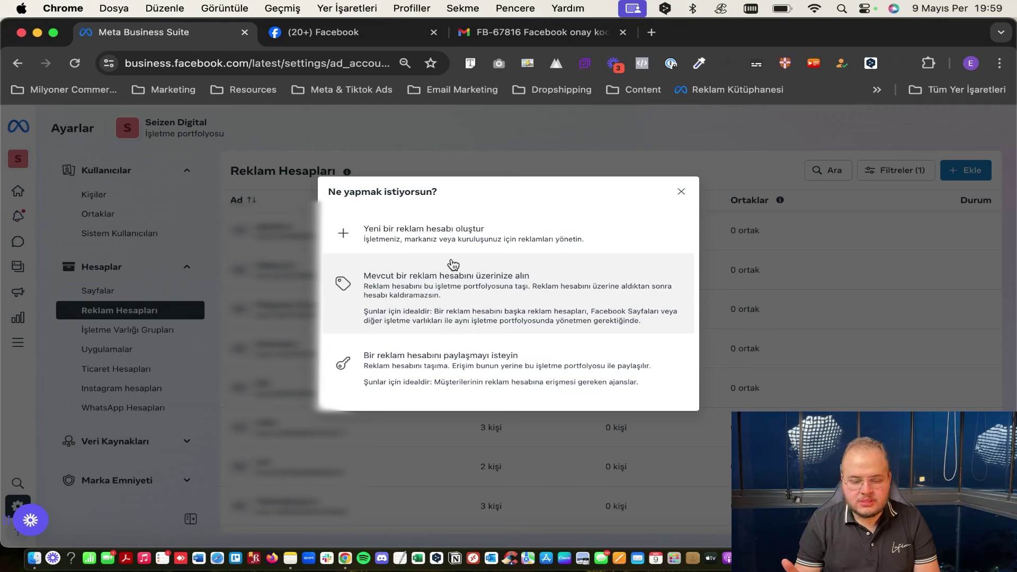
click(454, 222)
Enter the ad account name, set currency to TRY — Türk Lirası, and continue to confirmation.
click(465, 226)
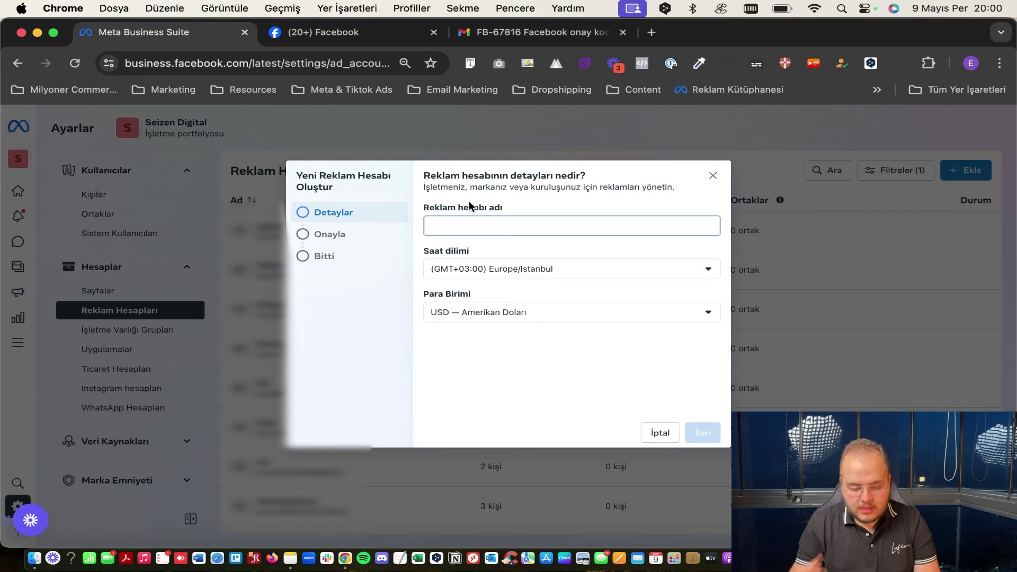
text(Emirhan)
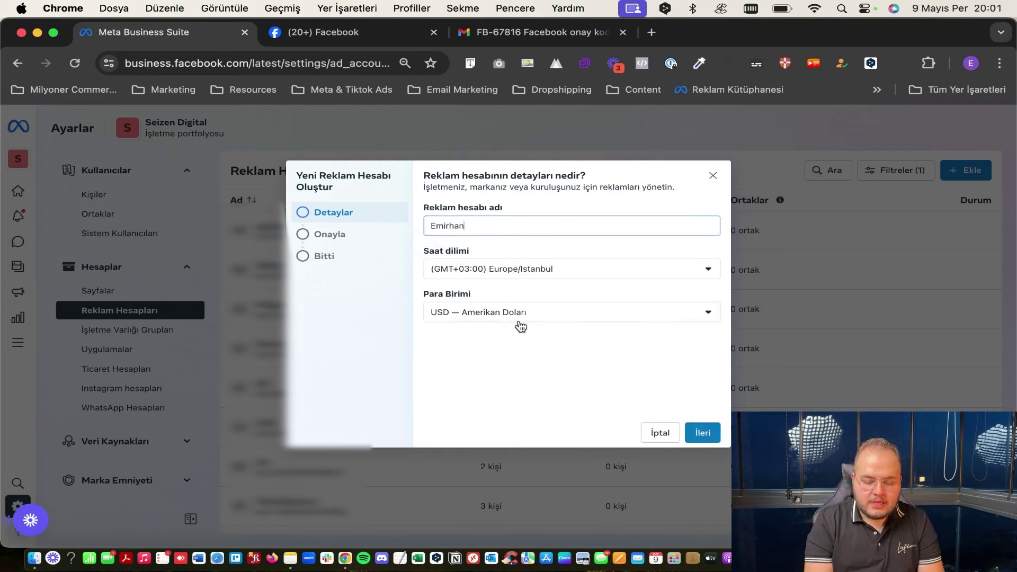
click(521, 317)
click(517, 448)
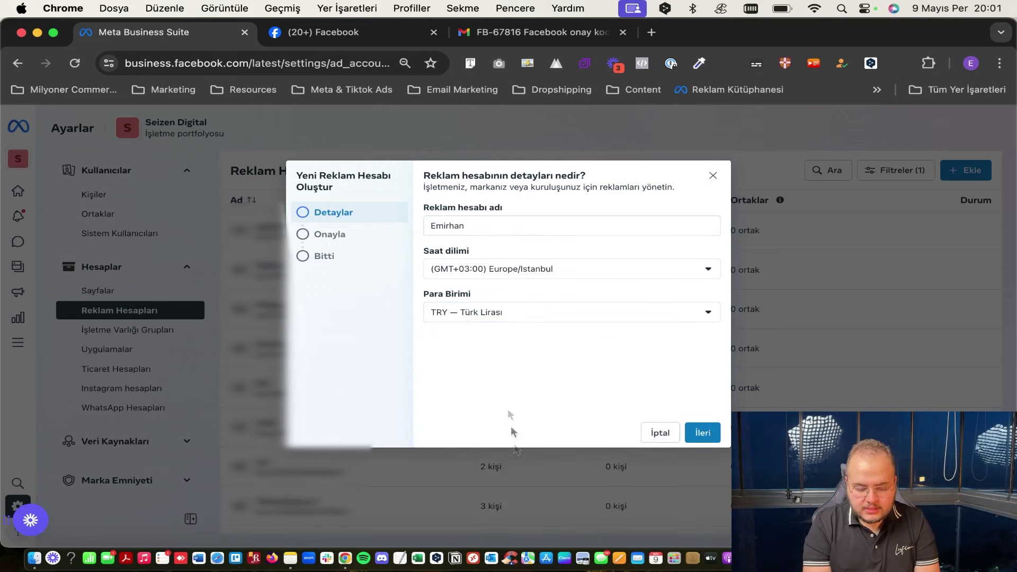
click(703, 432)
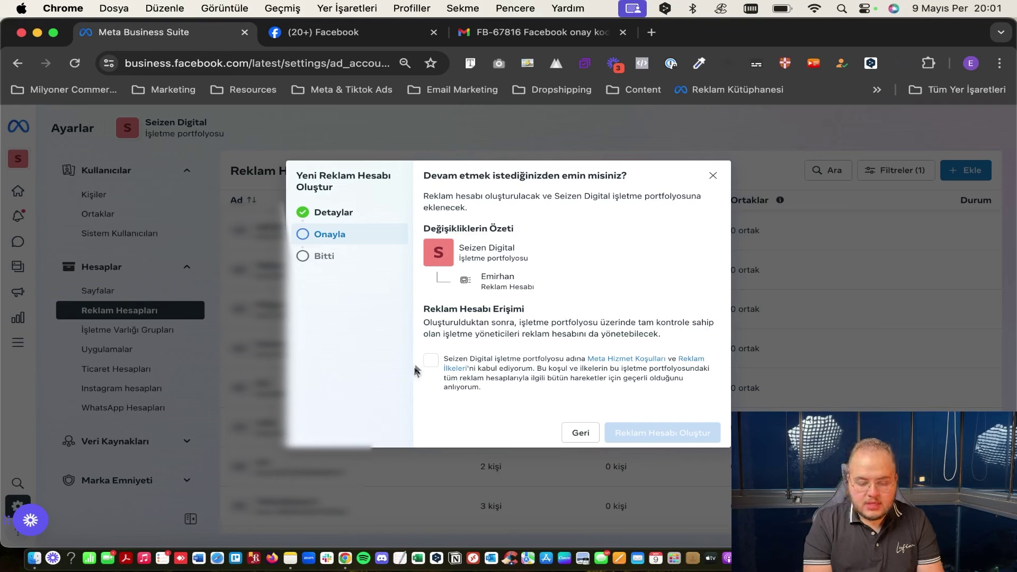
Accept the terms, create the Seizen Digital ad account, and dismiss the confirmation.
click(431, 360)
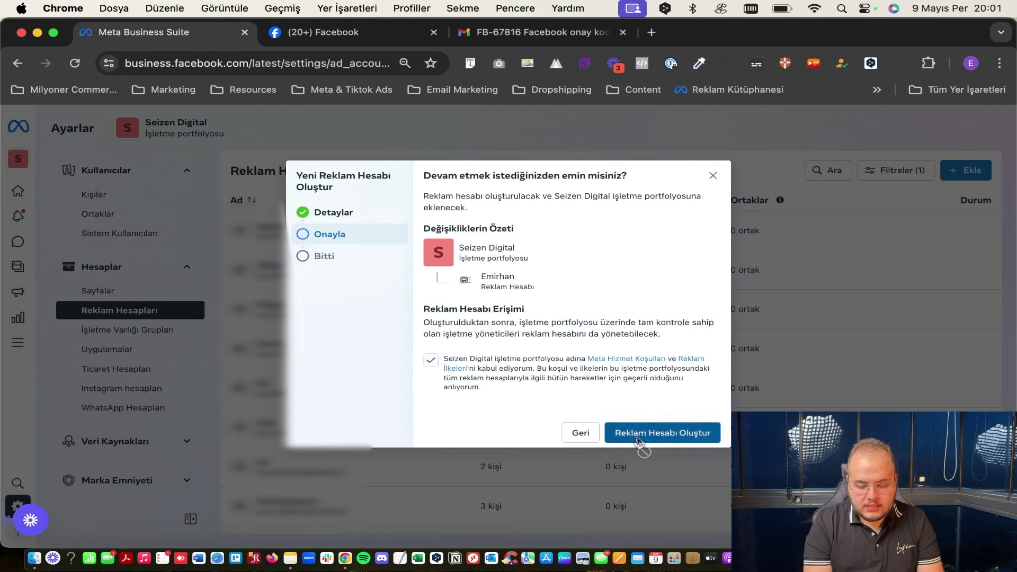
click(638, 440)
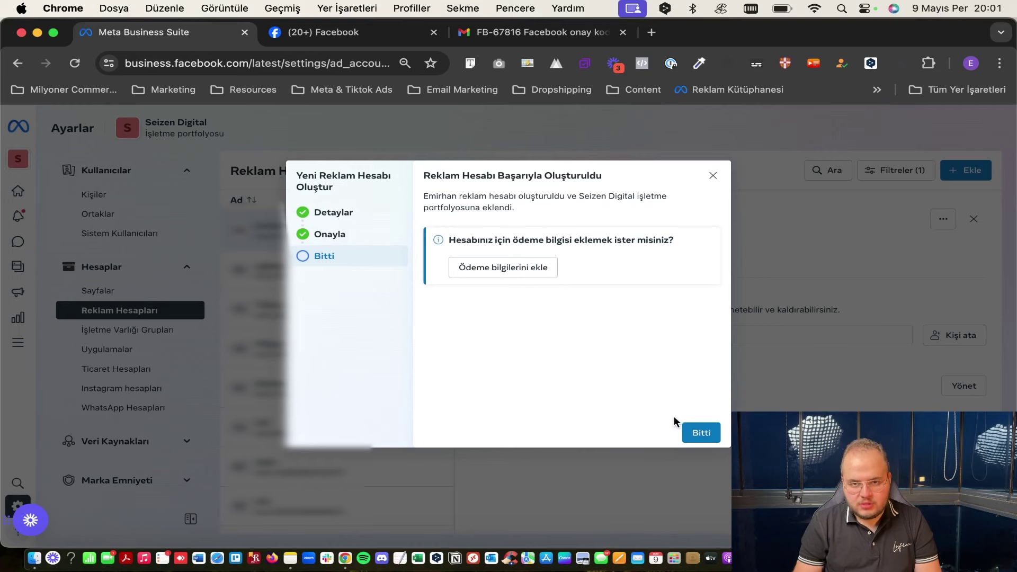
click(698, 431)
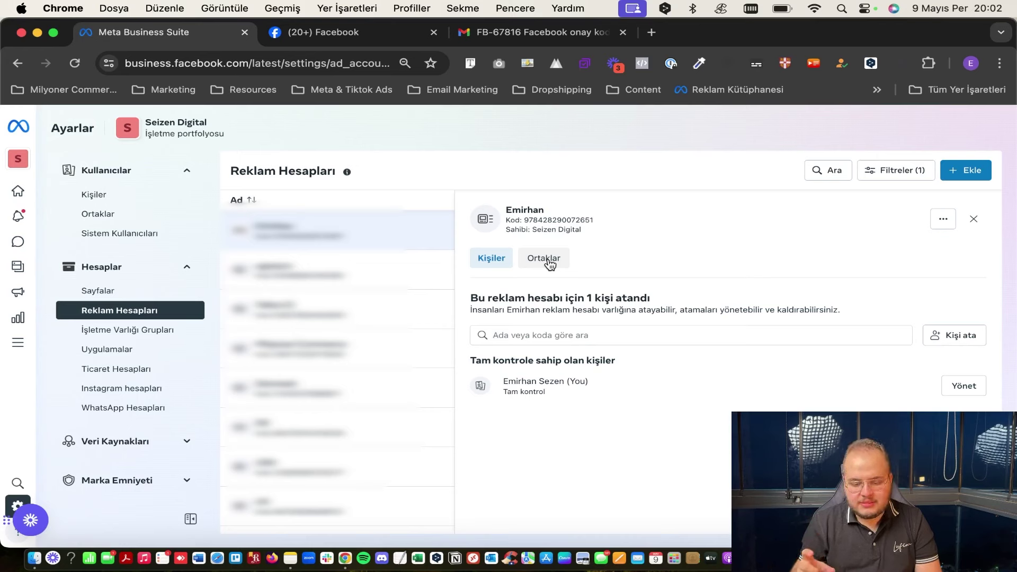
Check the new ad account's empty Partners tab, previewing and closing the partner-sharing form.
click(546, 260)
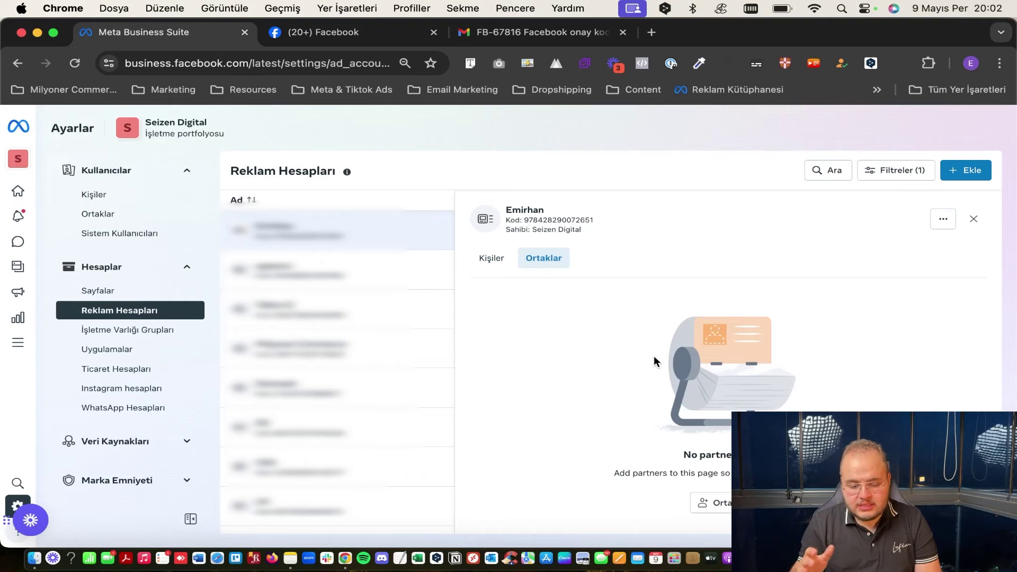
click(699, 506)
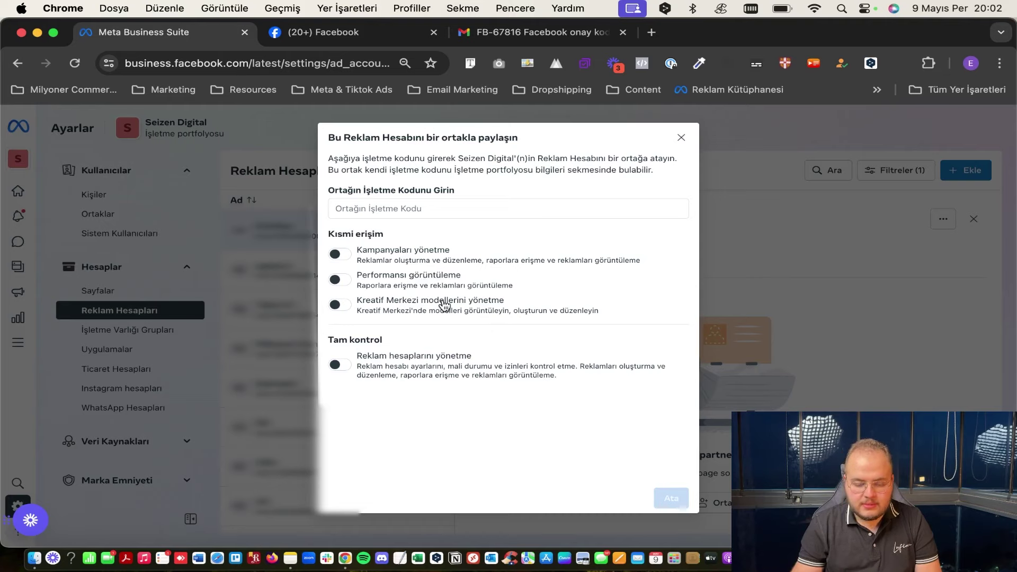
click(682, 138)
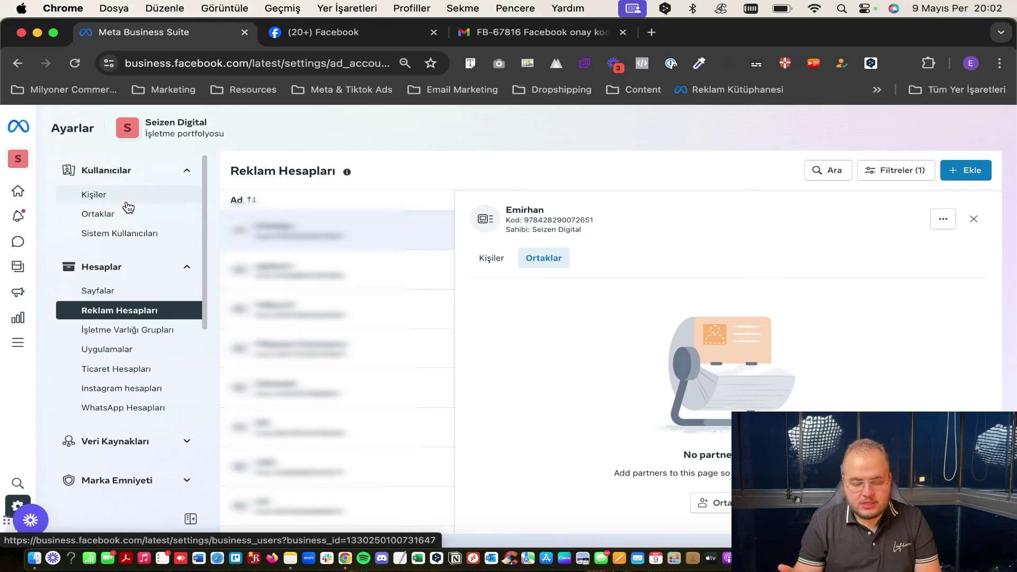
From the People list, start an invitation by entering the invitee's e-mail address.
click(96, 196)
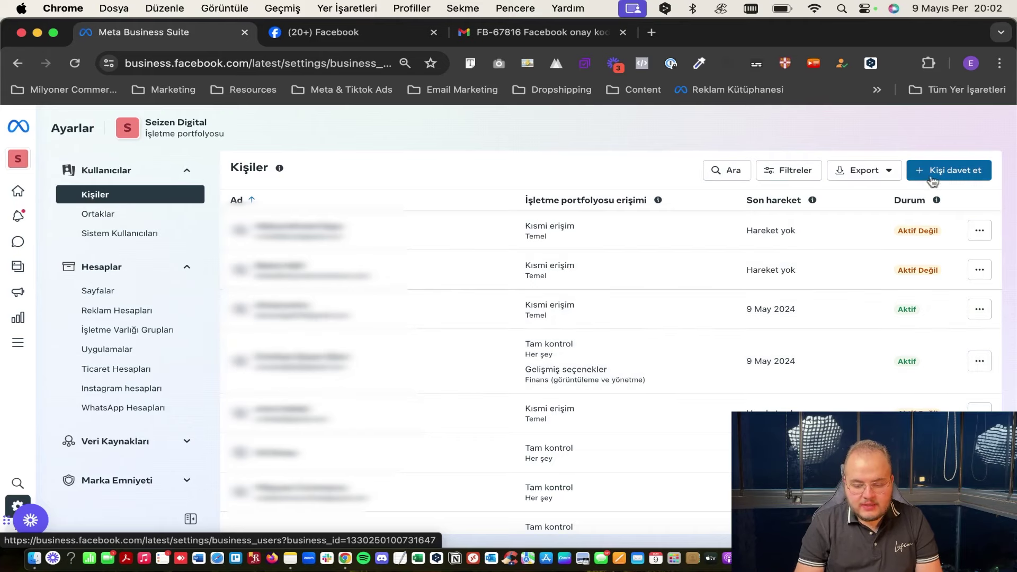
click(933, 172)
click(511, 230)
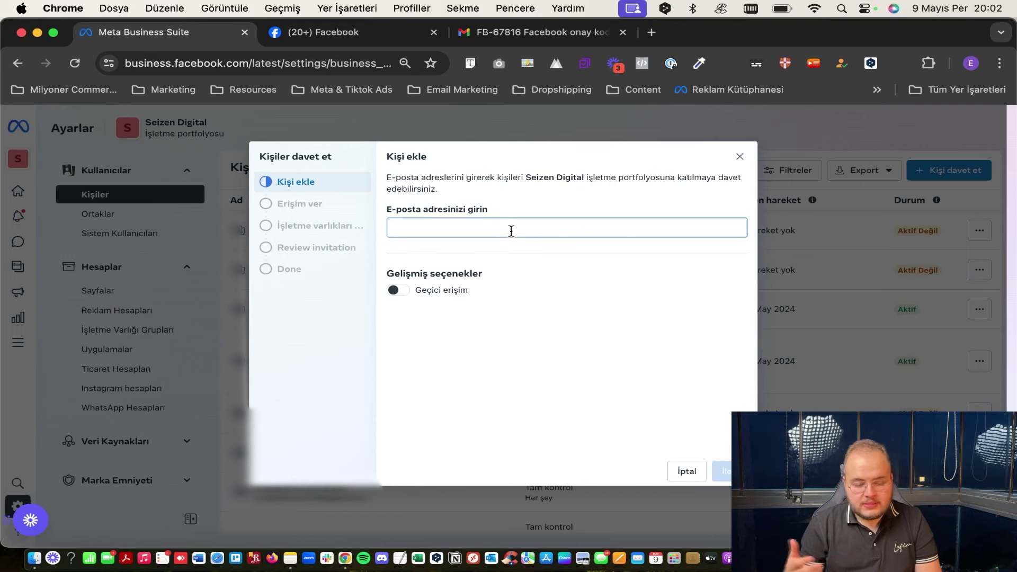
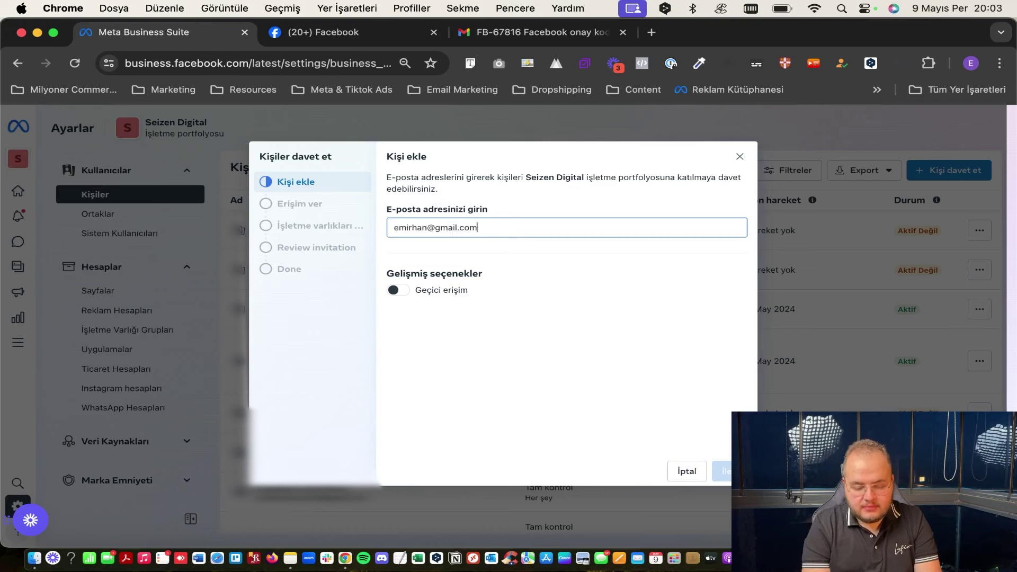
key(Return)
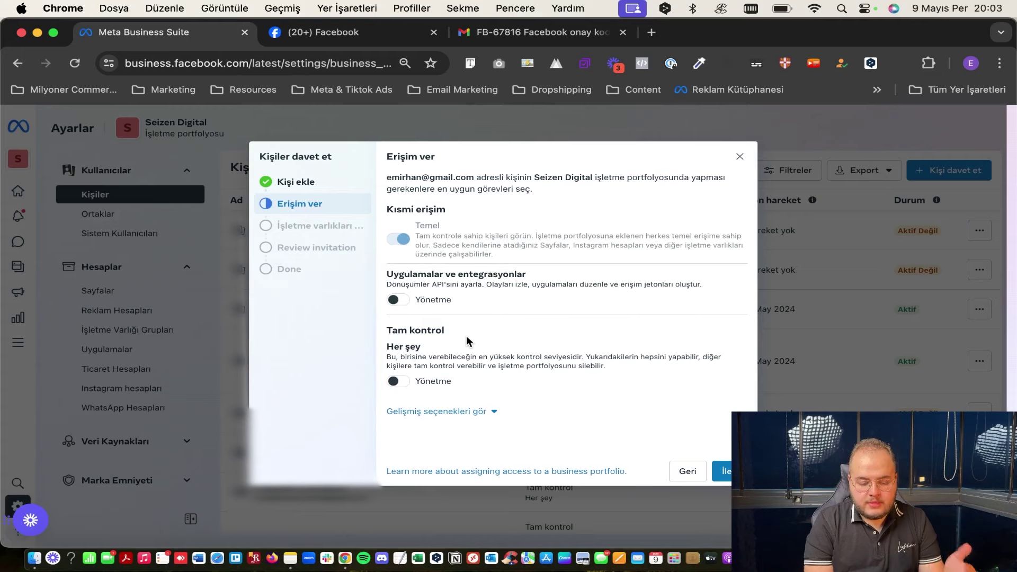
Give the invitee full control of everything and continue to assigning business assets.
click(470, 417)
scroll(476, 345, down, 1)
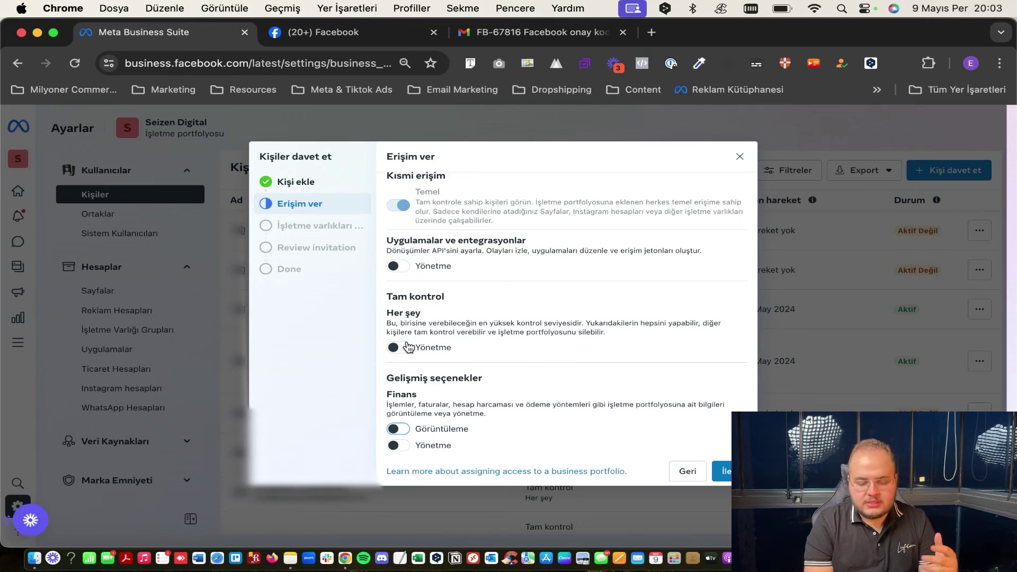
click(404, 352)
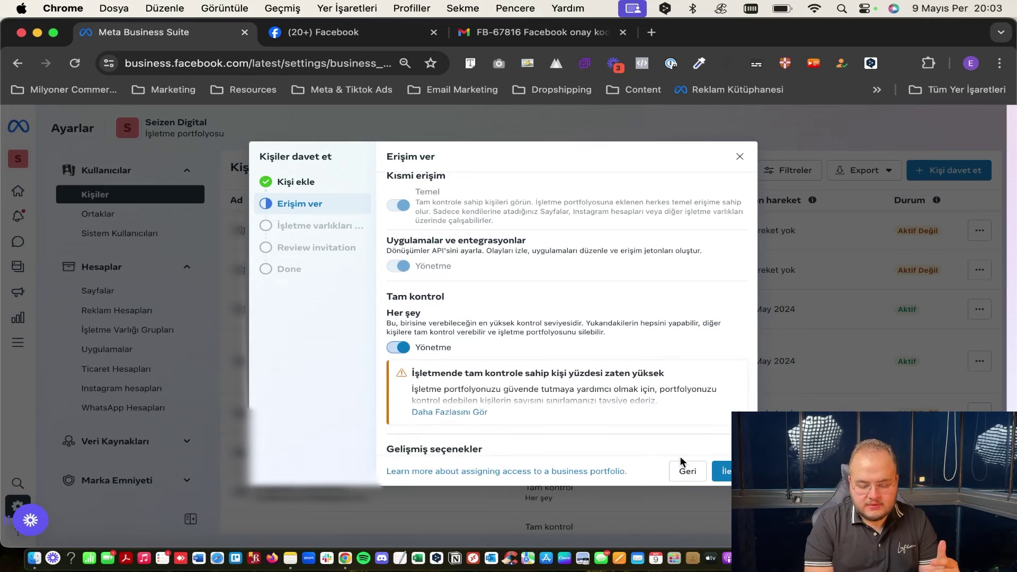
click(727, 474)
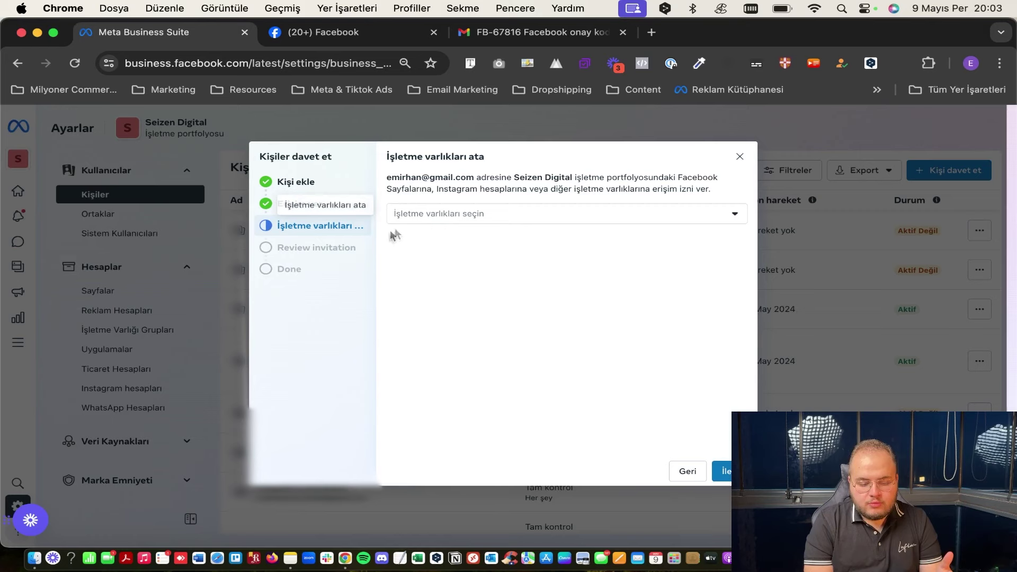
Search for the new ad account among business assets and confirm it for the invitee.
click(446, 221)
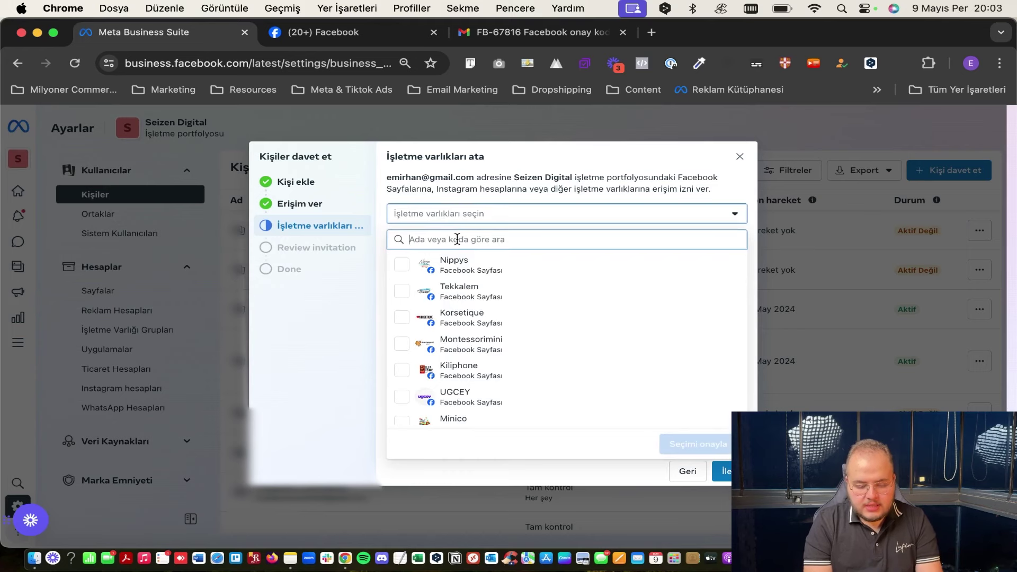
text(emirhan)
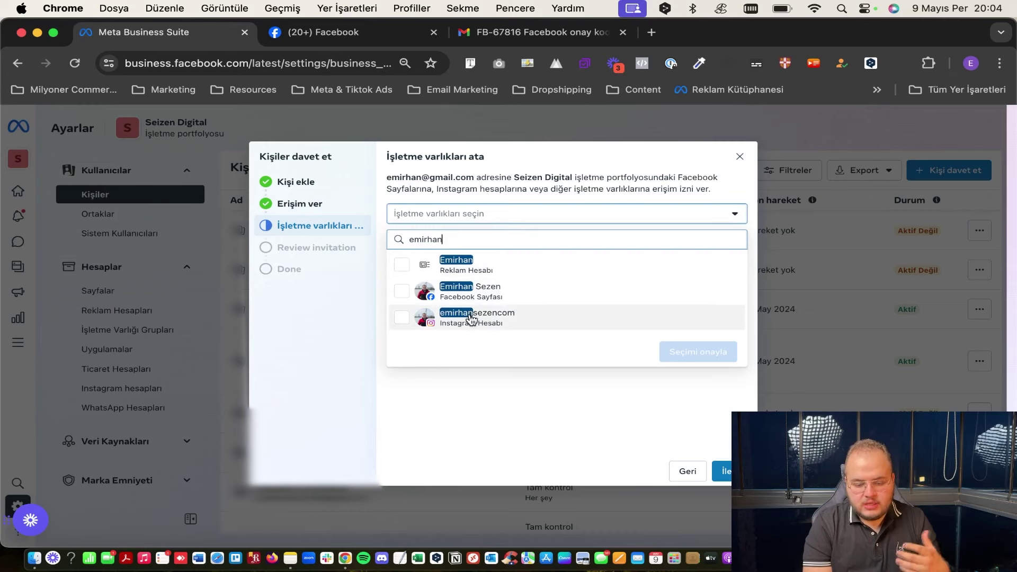
click(484, 272)
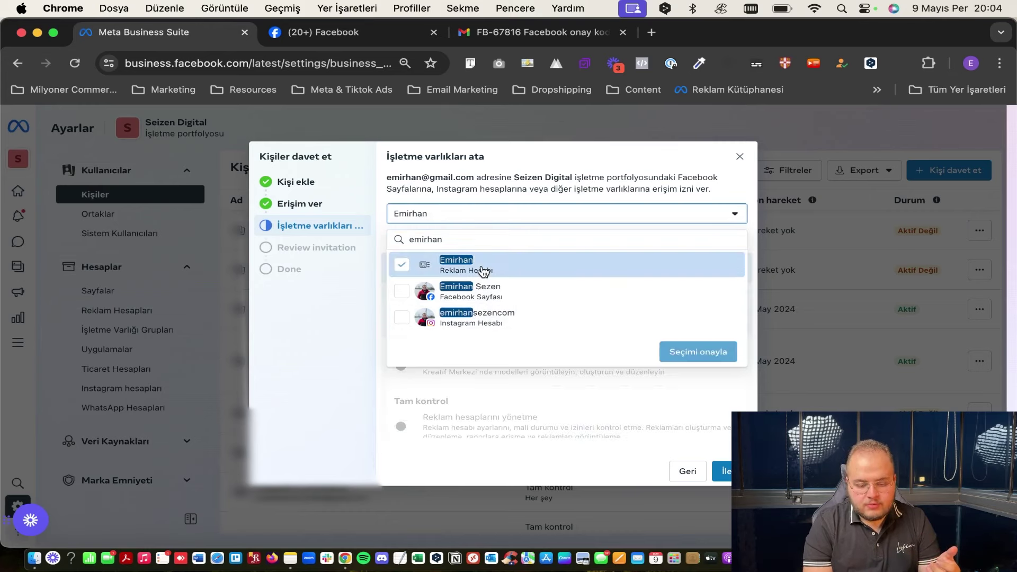
click(551, 201)
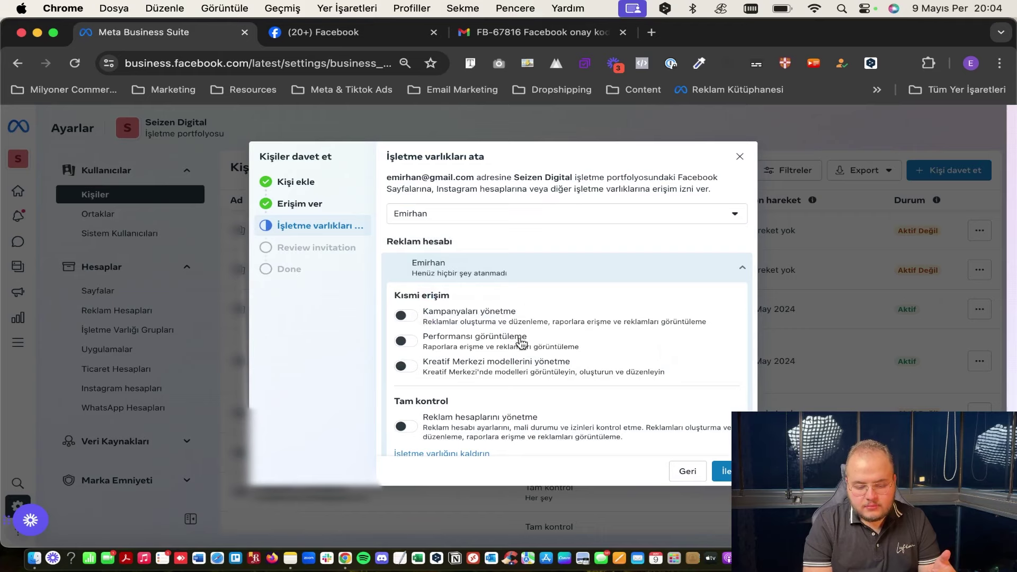
Grant full control over the ad account, send the invitation, and close the confirmation.
scroll(522, 340, down, 1)
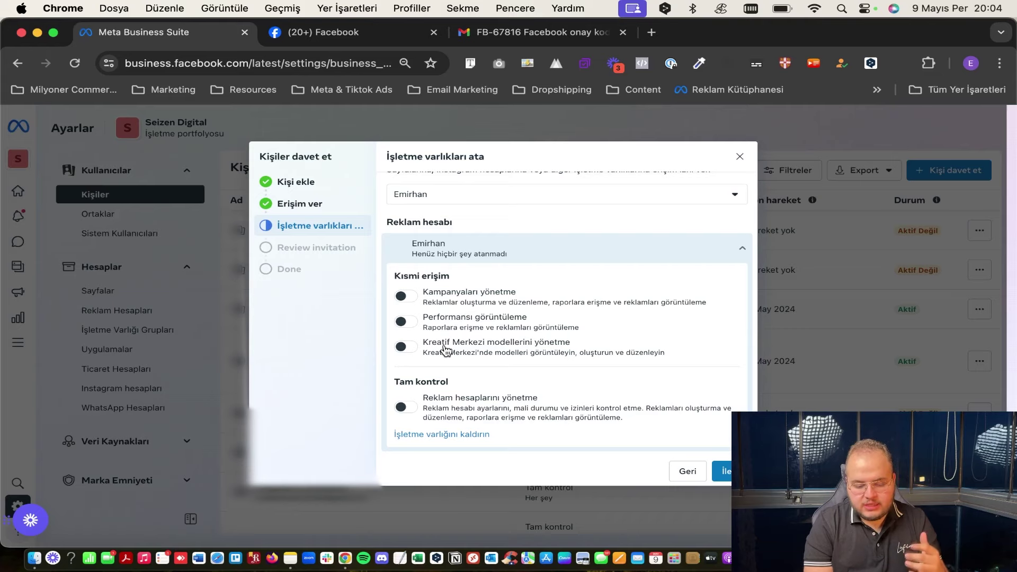
click(406, 408)
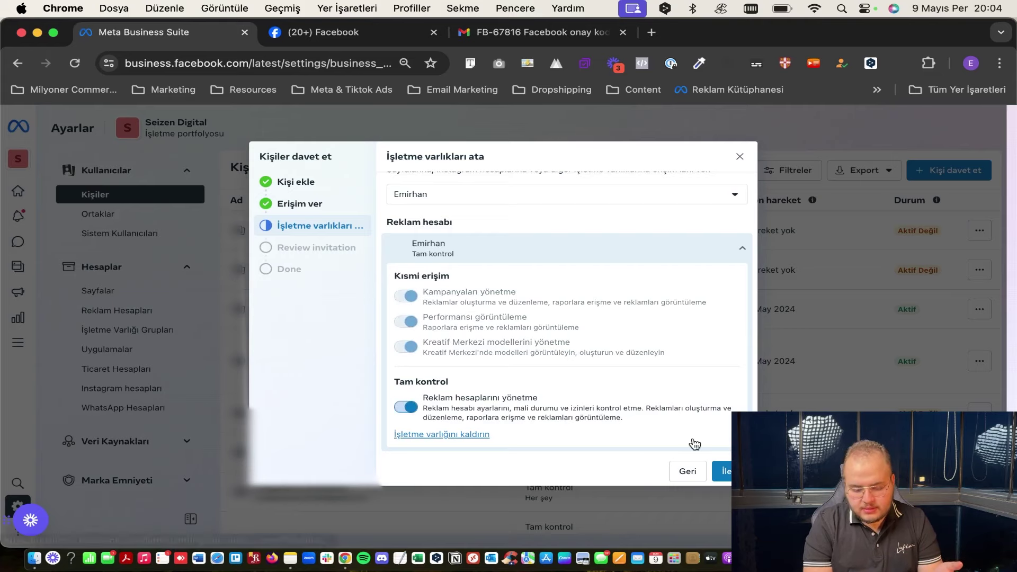
click(724, 471)
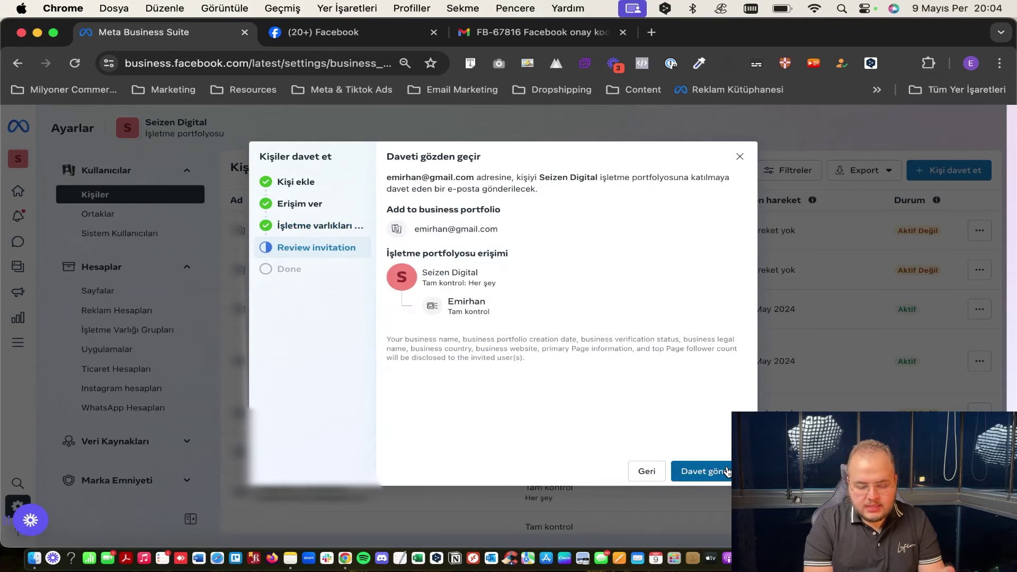
click(685, 469)
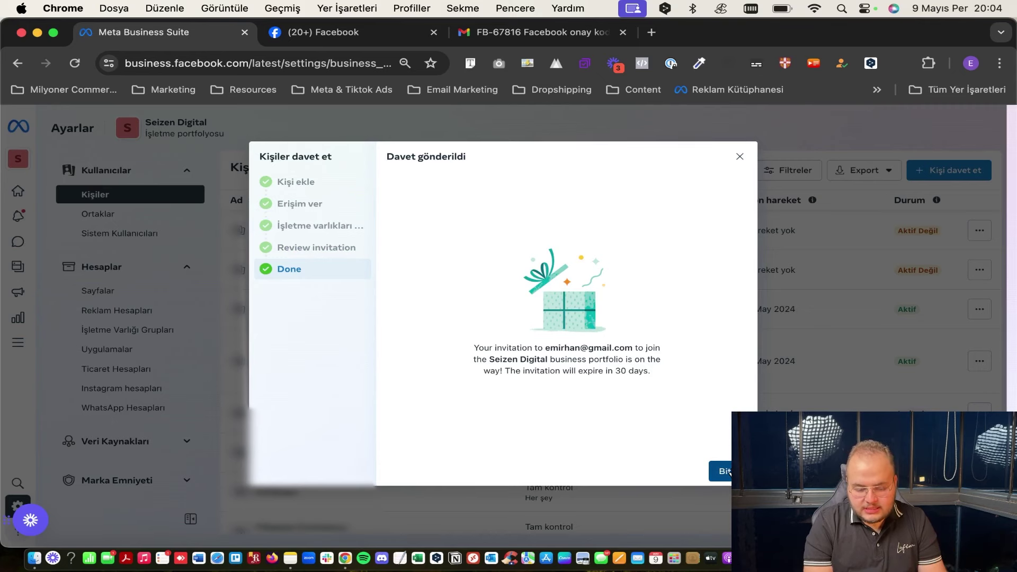
click(728, 471)
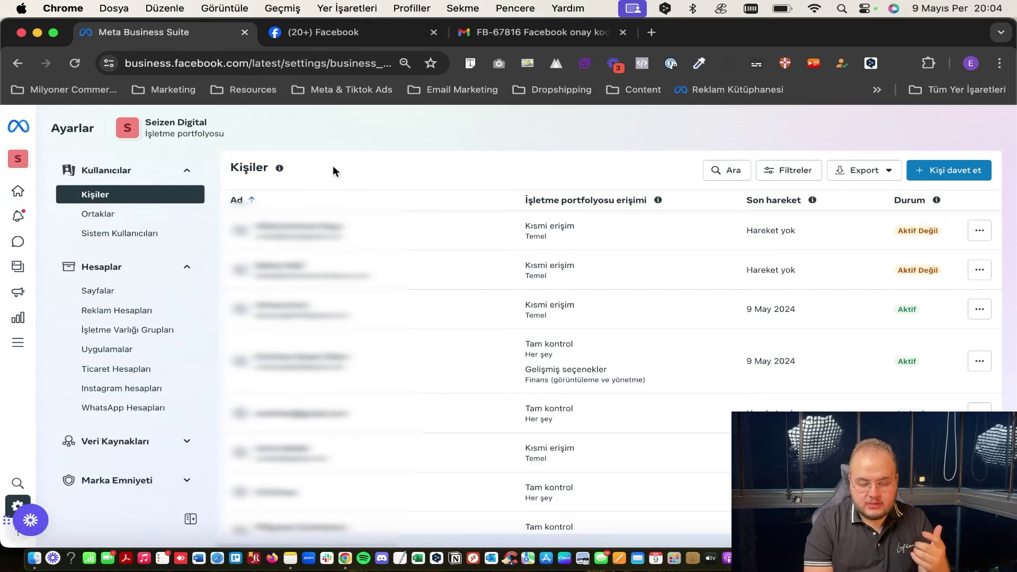
click(142, 218)
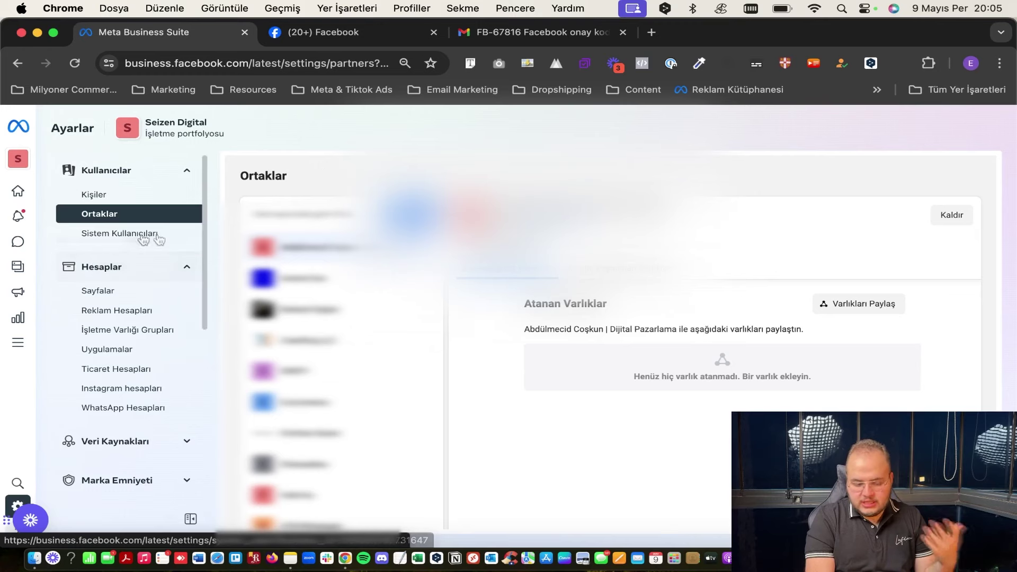
click(127, 195)
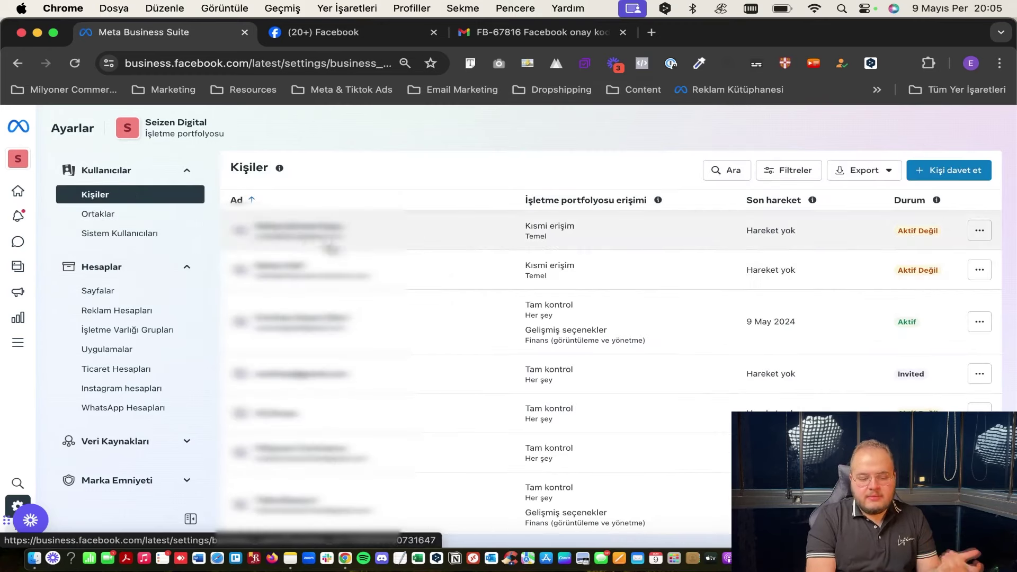
Open the second person's details and view their portfolio access settings without changes.
click(371, 279)
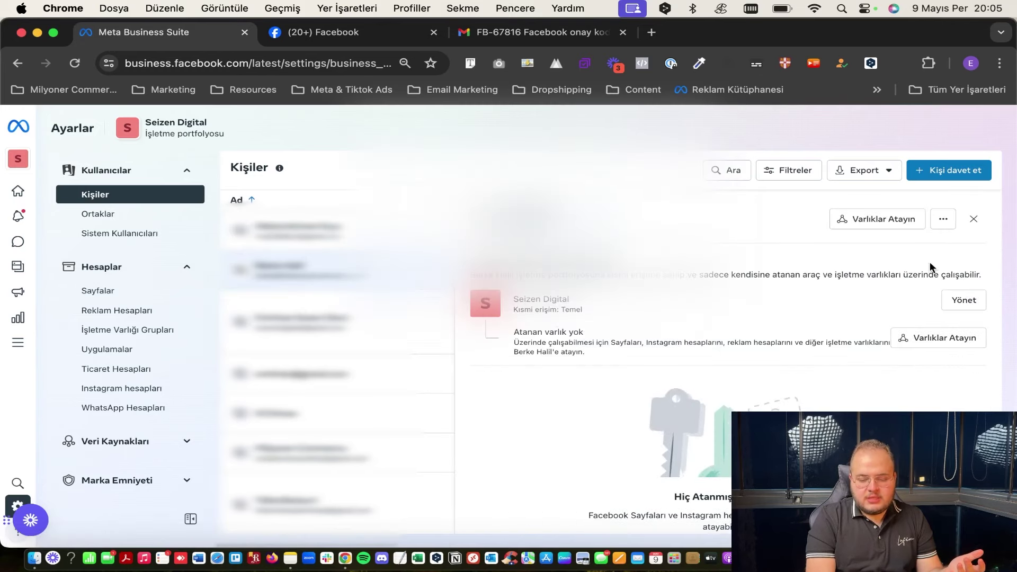
click(957, 301)
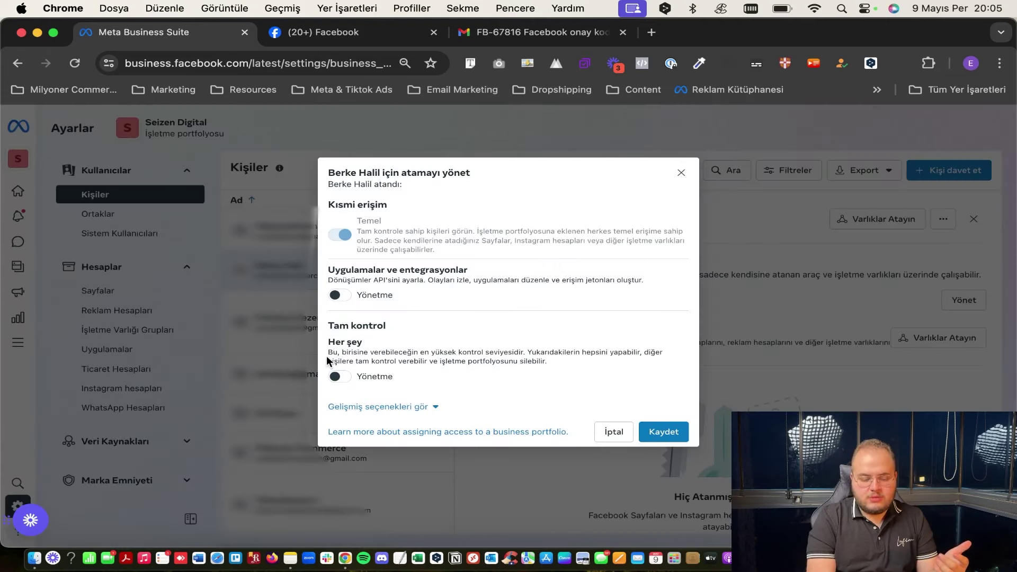
click(614, 431)
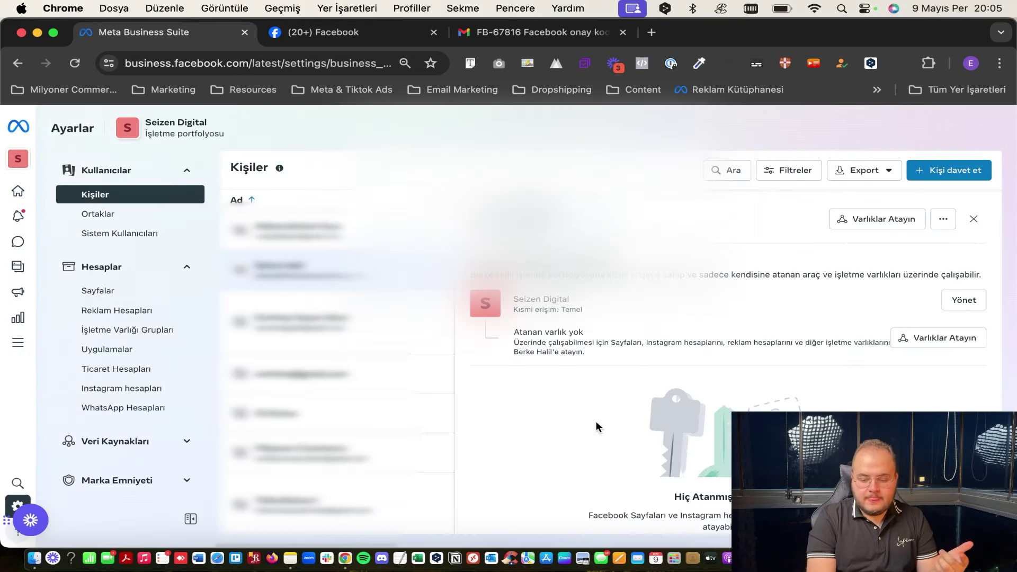
Preview assigning ad accounts to this person, then cancel without assigning anything.
click(934, 342)
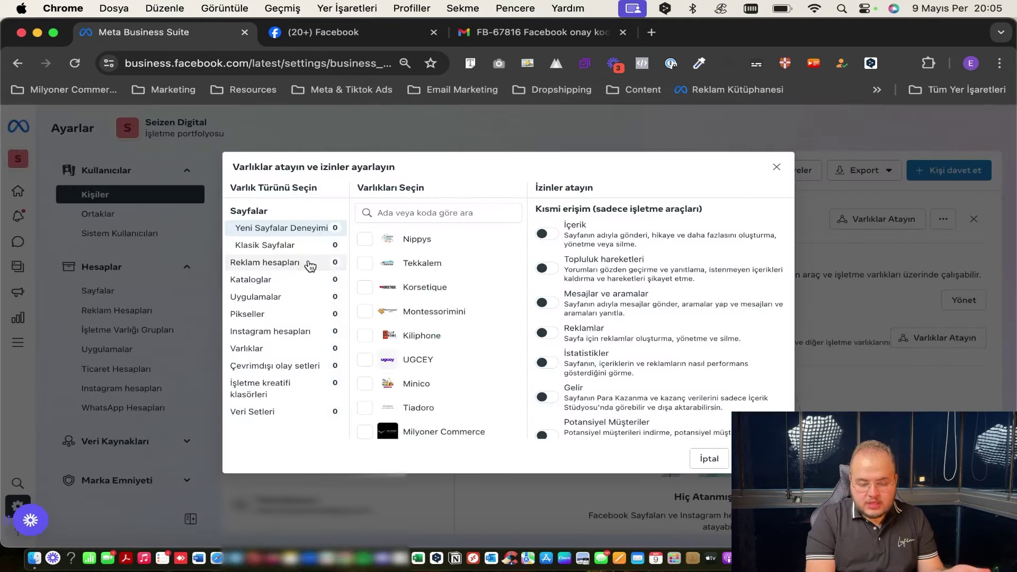
click(287, 265)
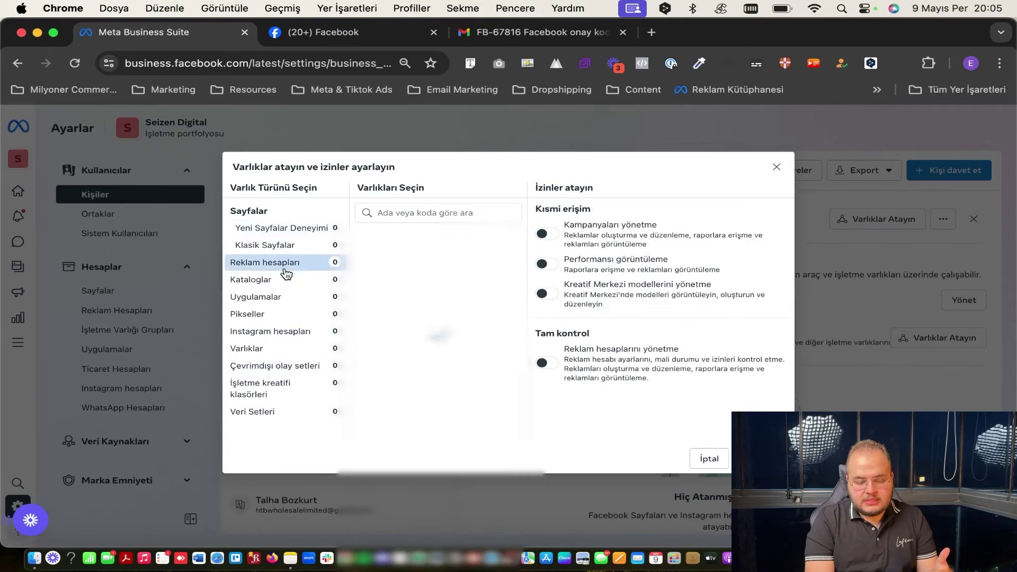
click(700, 459)
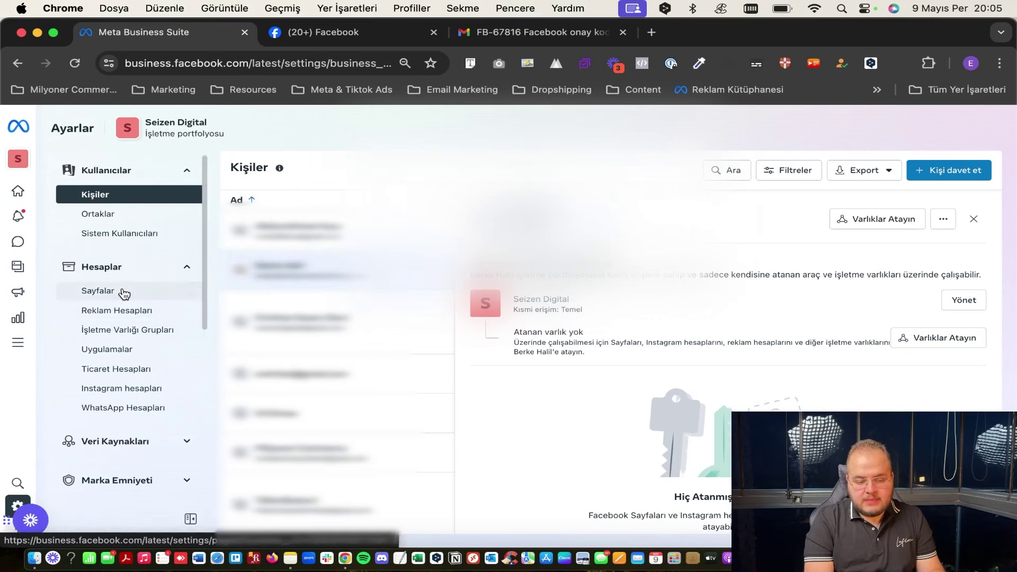
Show the Pages list and preview the new Facebook Page form's category and bio, unsaved.
click(94, 293)
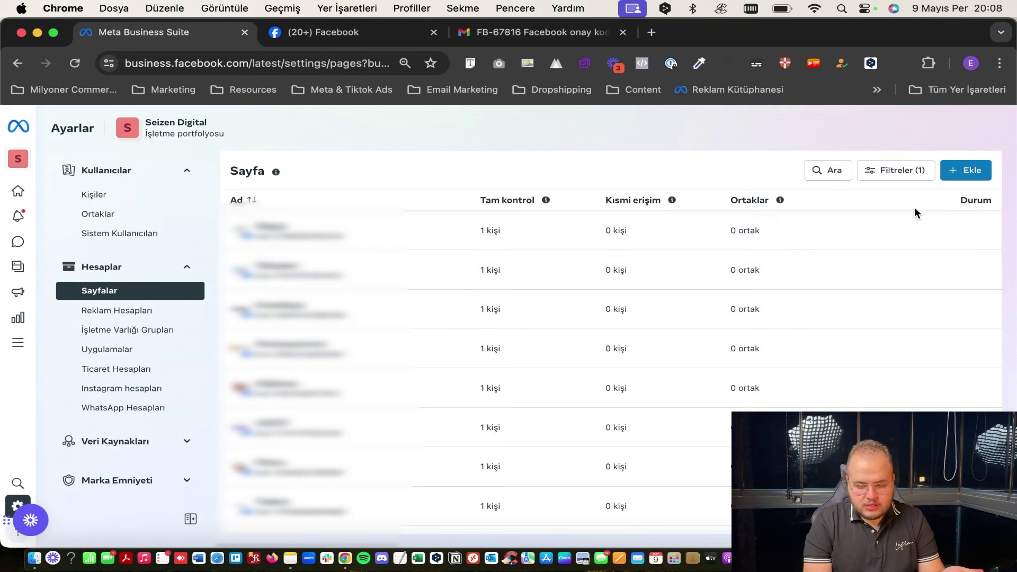
click(945, 170)
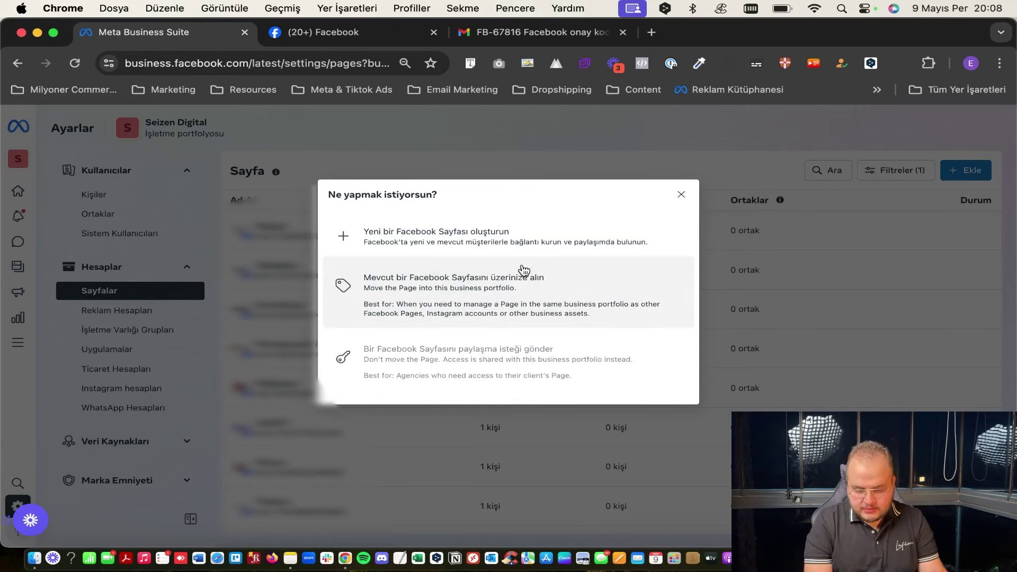
click(385, 237)
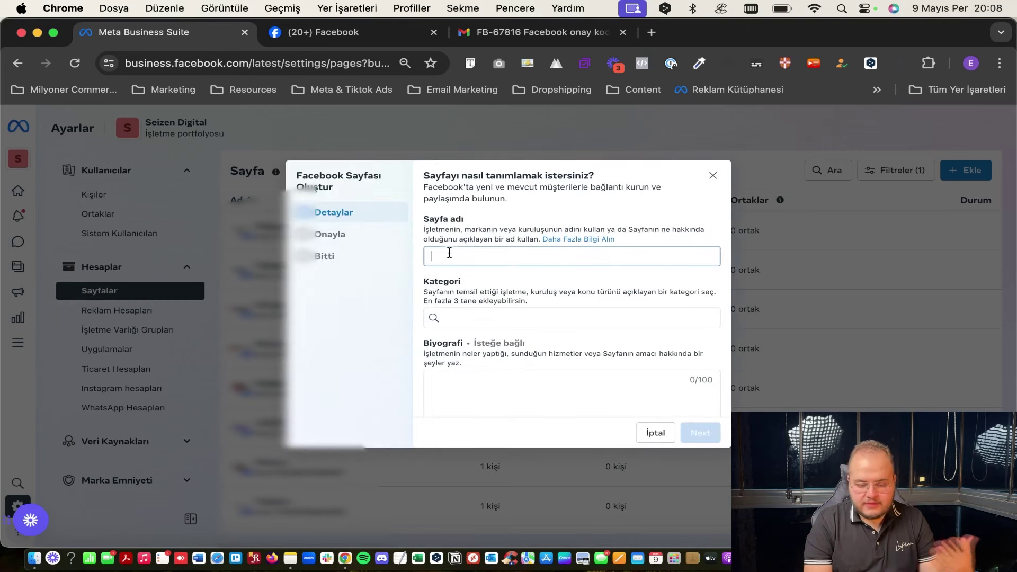
click(488, 311)
click(480, 378)
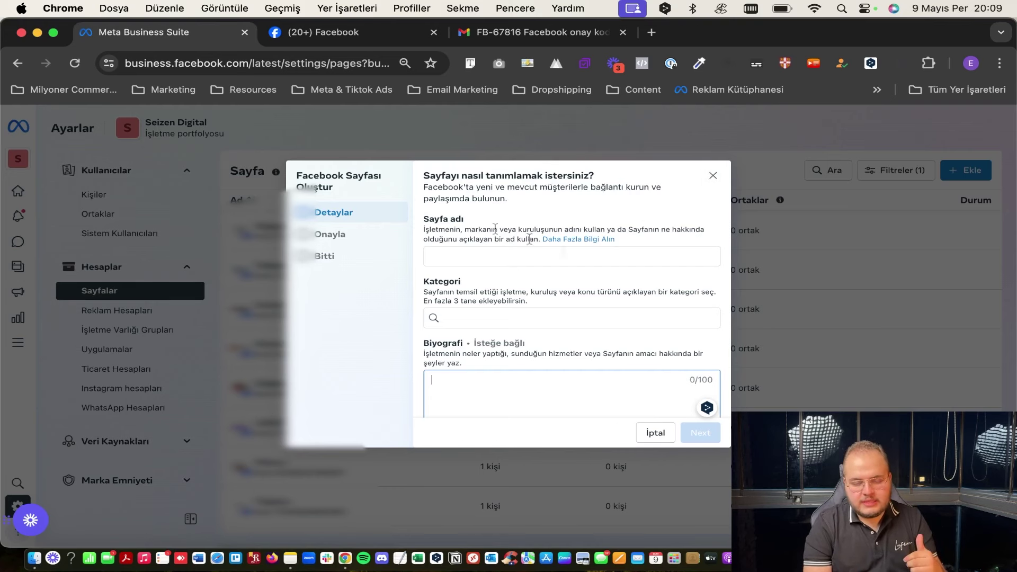
click(713, 176)
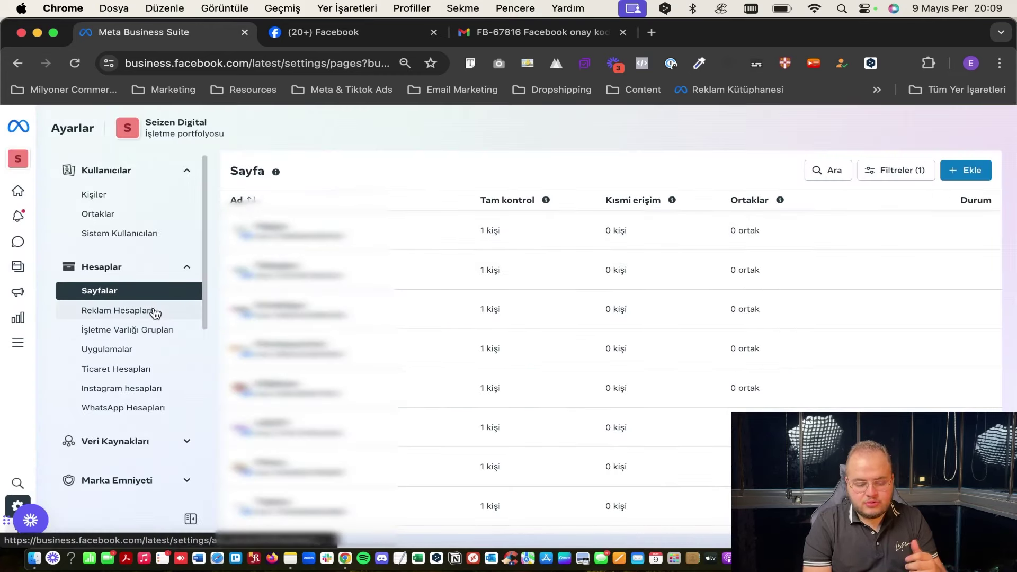
scroll(155, 313, down, 3)
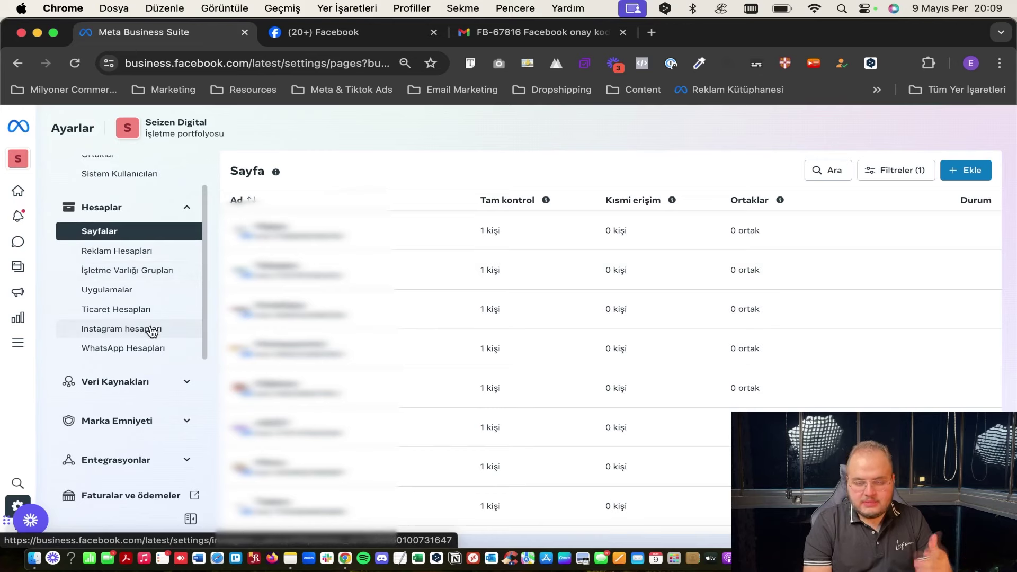
Begin claiming an Instagram account from the Instagram accounts page, then abandon the login and takeover.
click(149, 331)
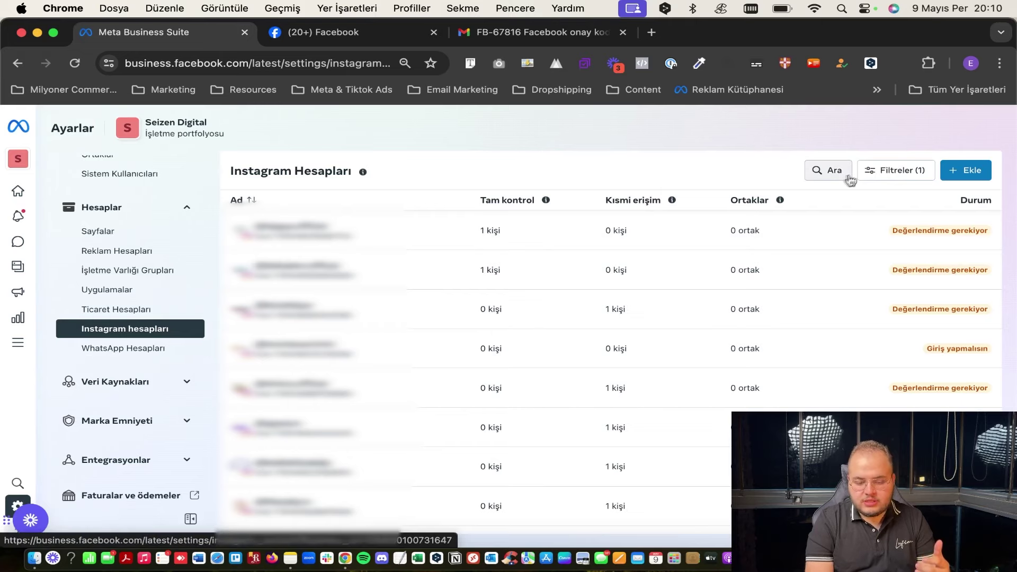
click(966, 170)
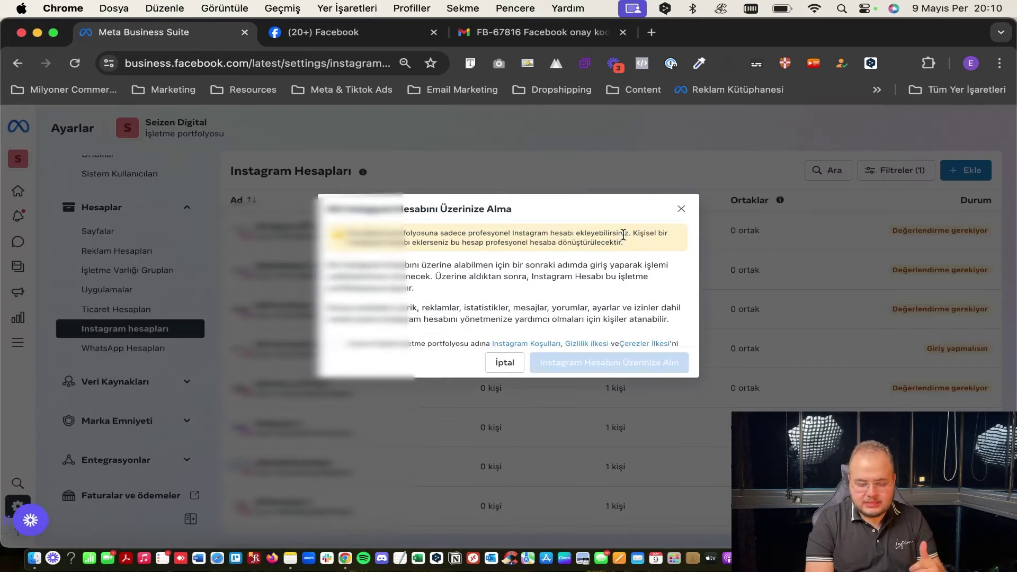
scroll(546, 304, down, 1)
click(335, 322)
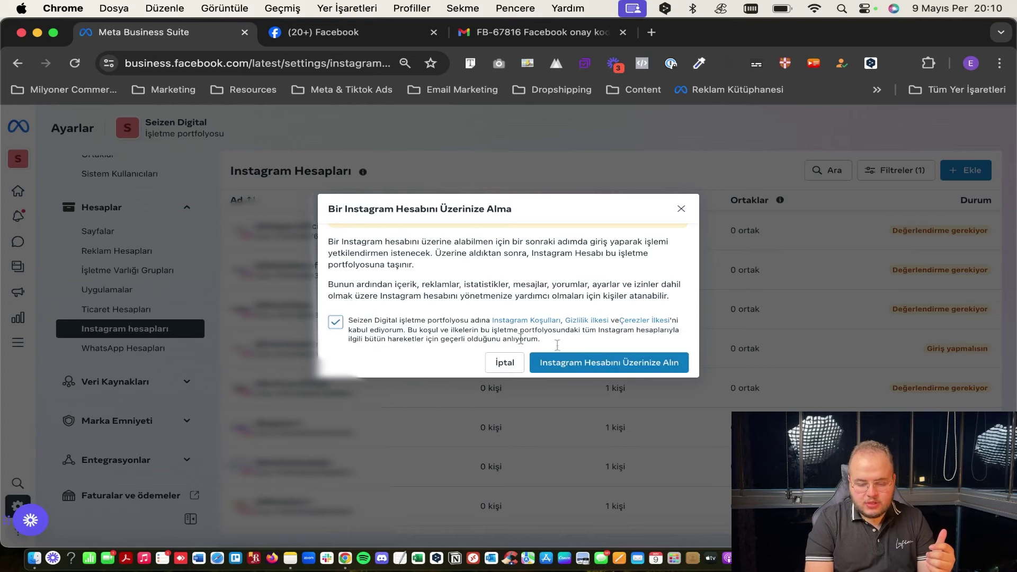
click(602, 366)
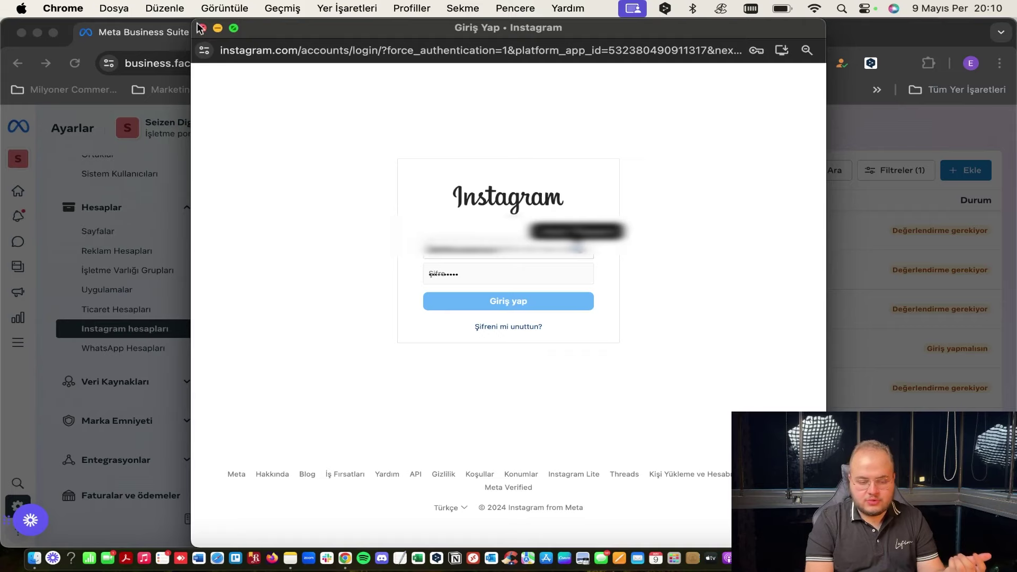
click(202, 28)
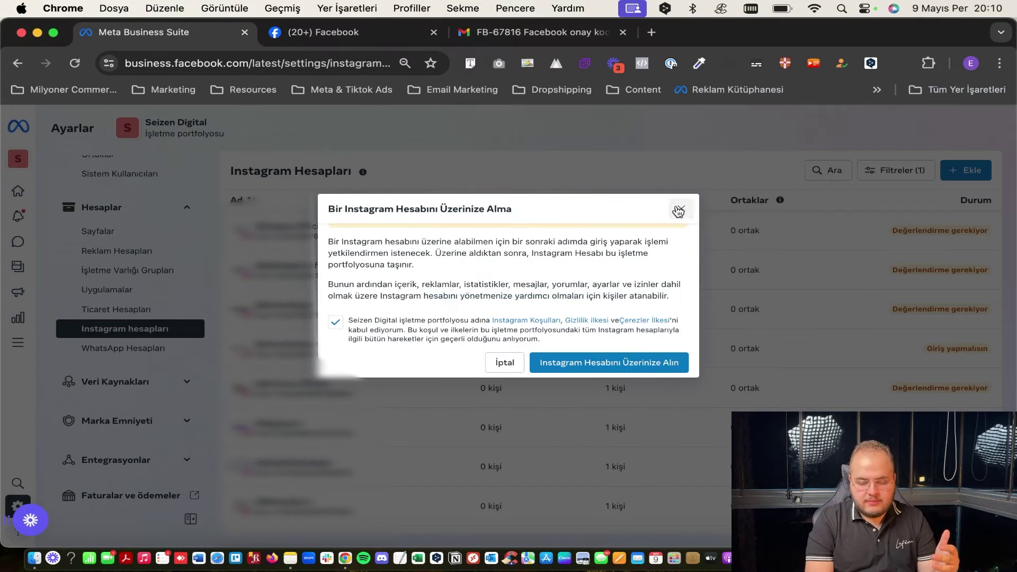
click(681, 209)
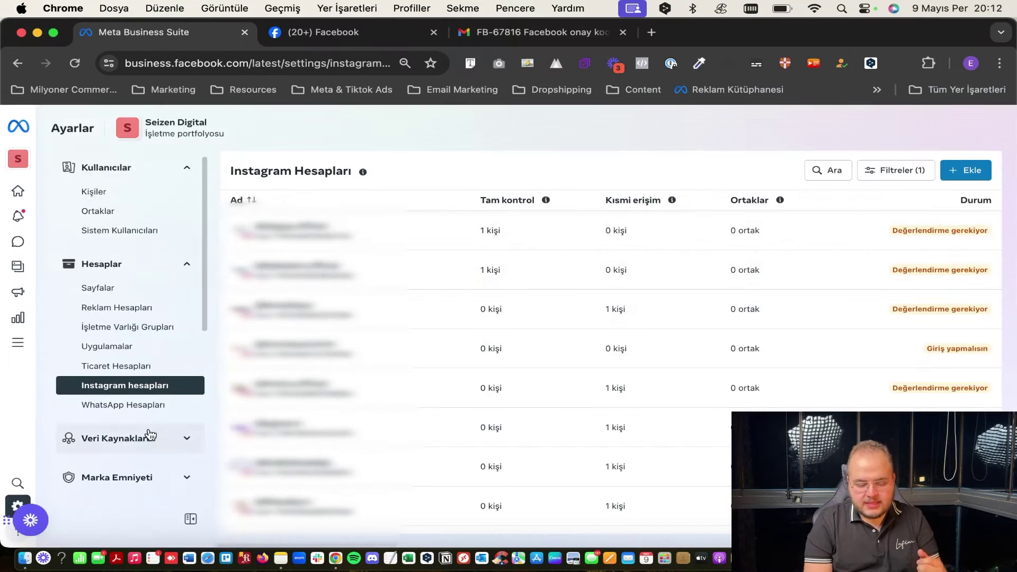
Open Faturalar ve ödemeler (billing and payments) in a new tab.
scroll(150, 435, down, 3)
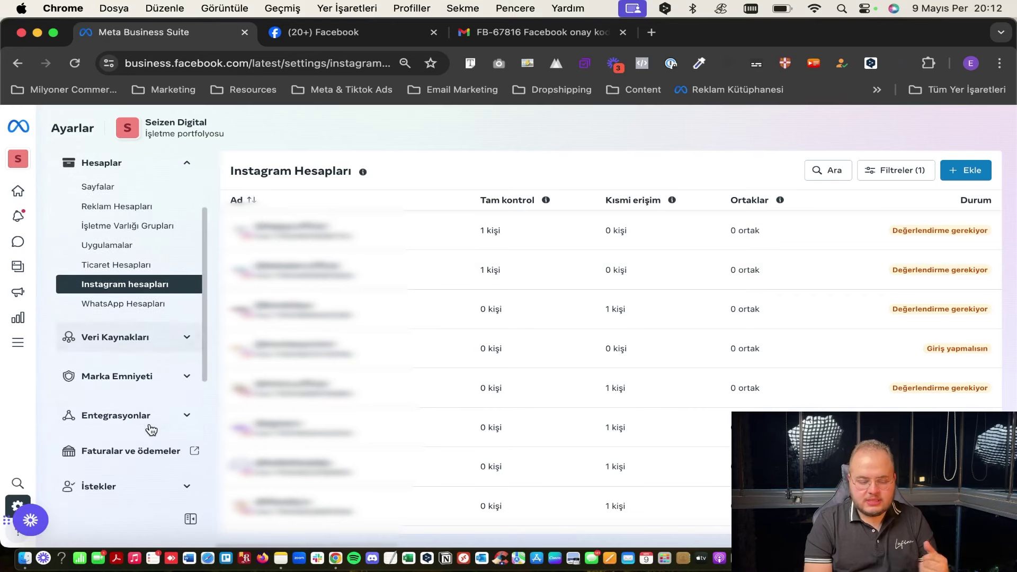
scroll(151, 430, down, 2)
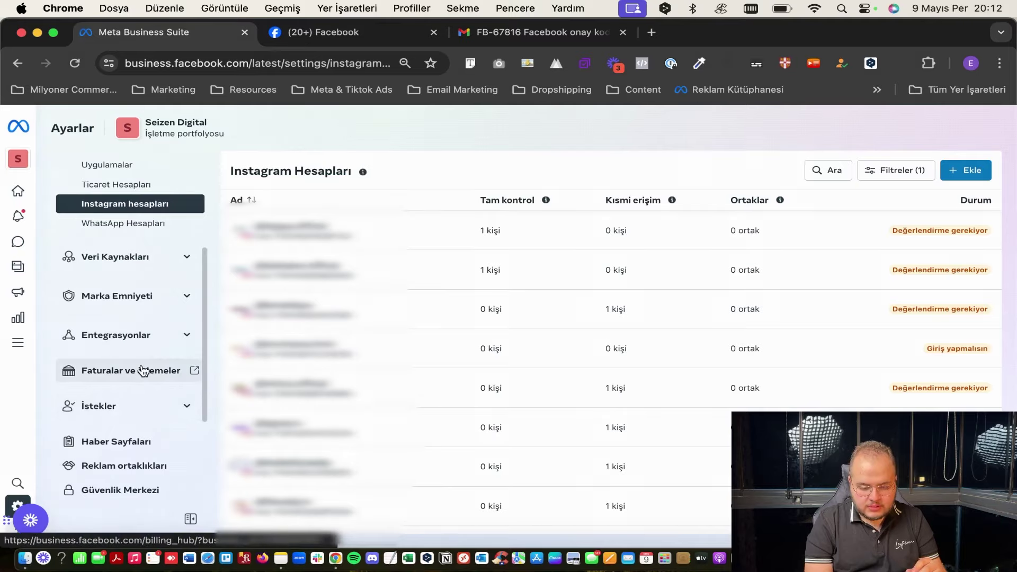
click(141, 369)
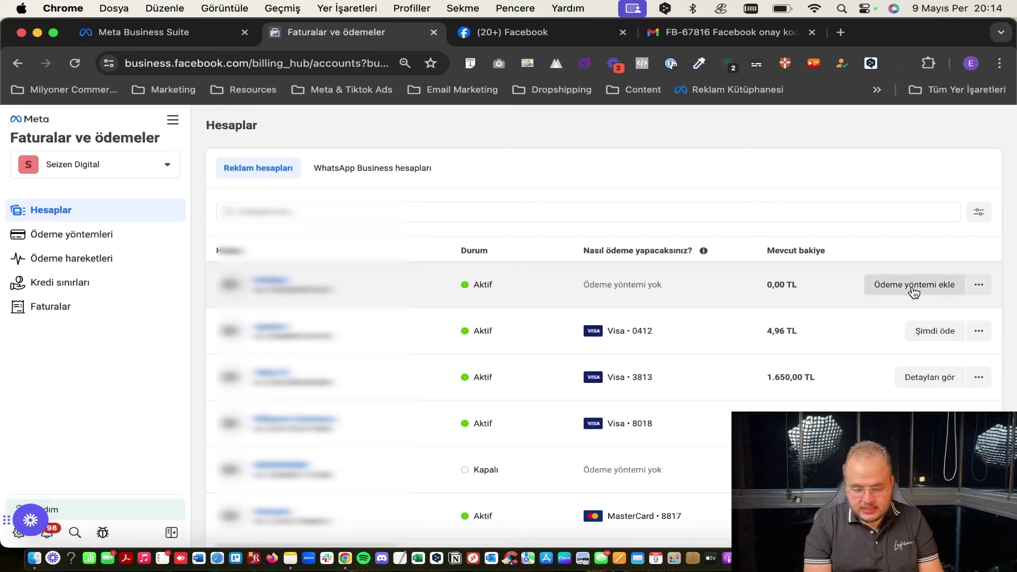
Add a payment method to the unpaid ad account, choosing bank or credit card over business payment.
click(879, 289)
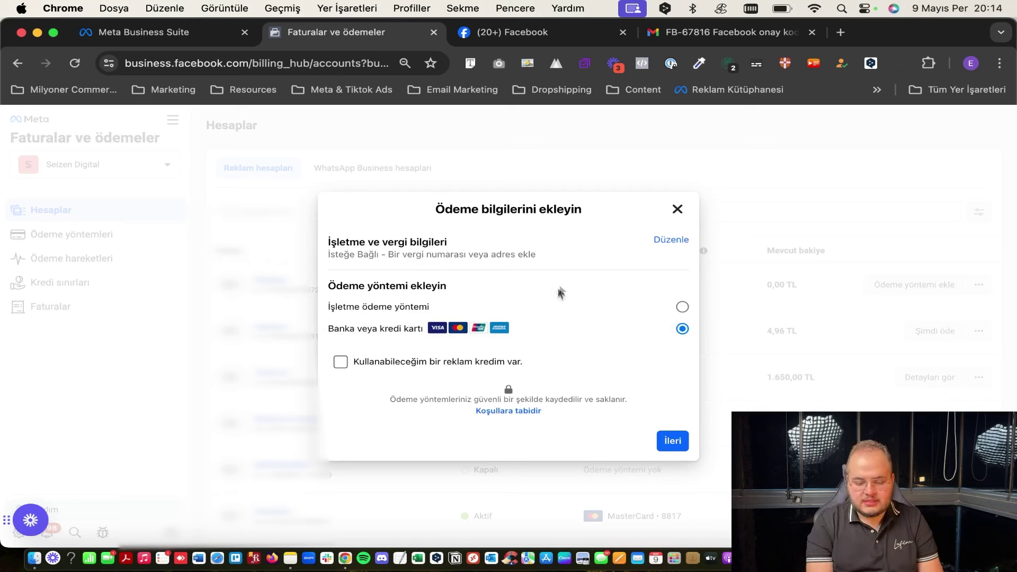
click(579, 307)
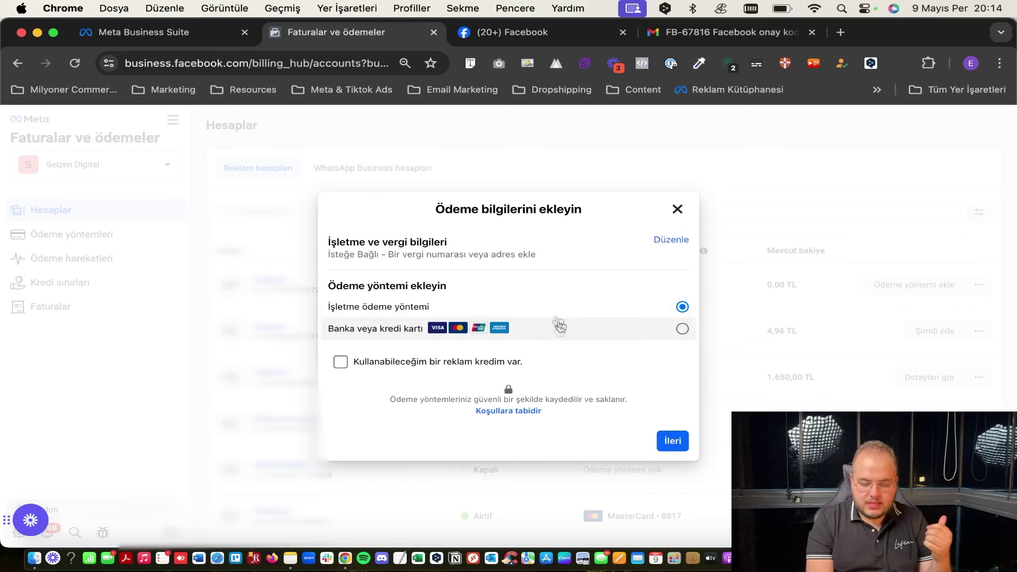
click(567, 338)
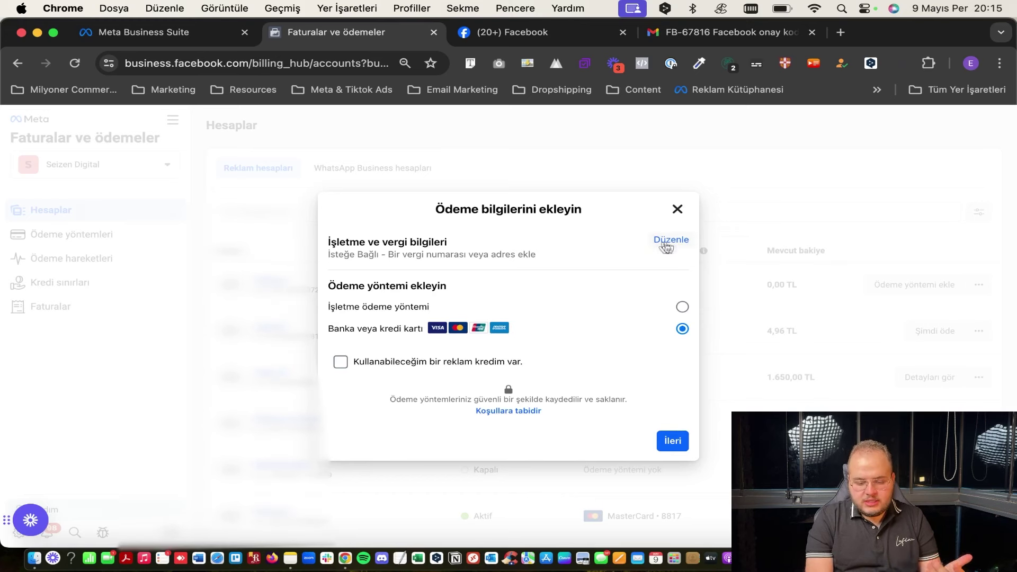
Save a KDV tax number, close the card form unfilled, and return to the Business Suite tab.
click(668, 245)
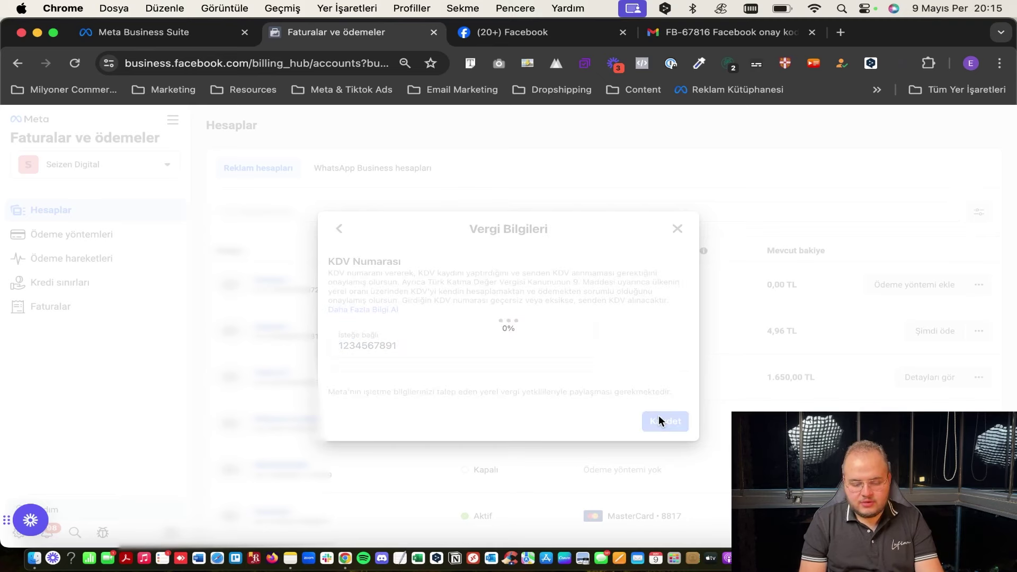
click(660, 416)
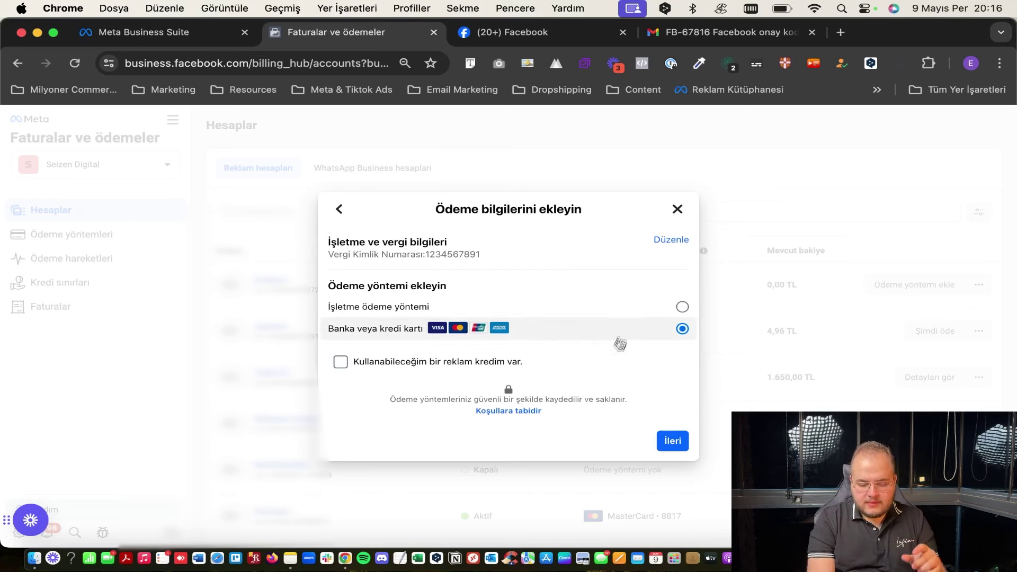
click(670, 442)
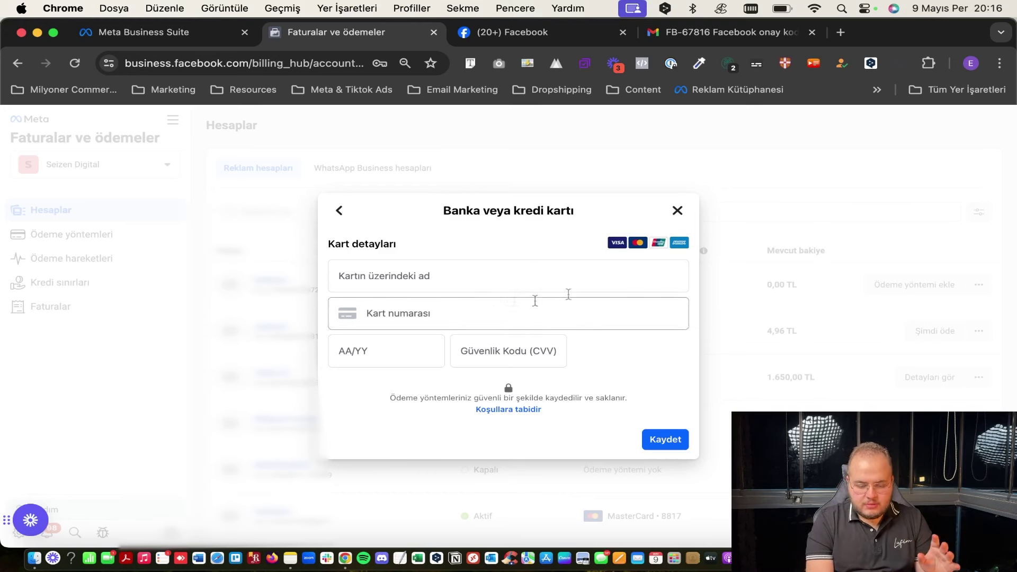
click(677, 210)
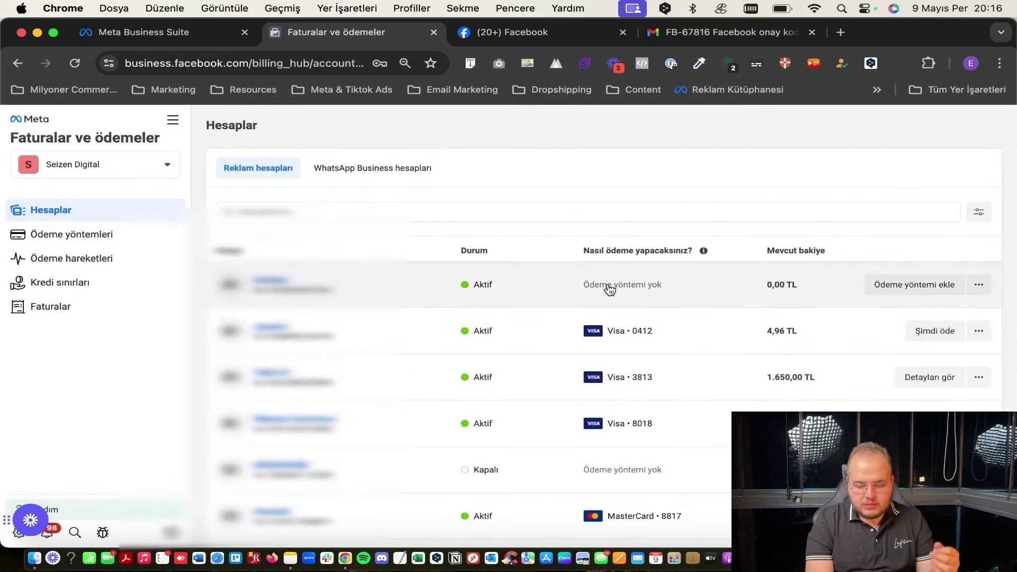
click(137, 33)
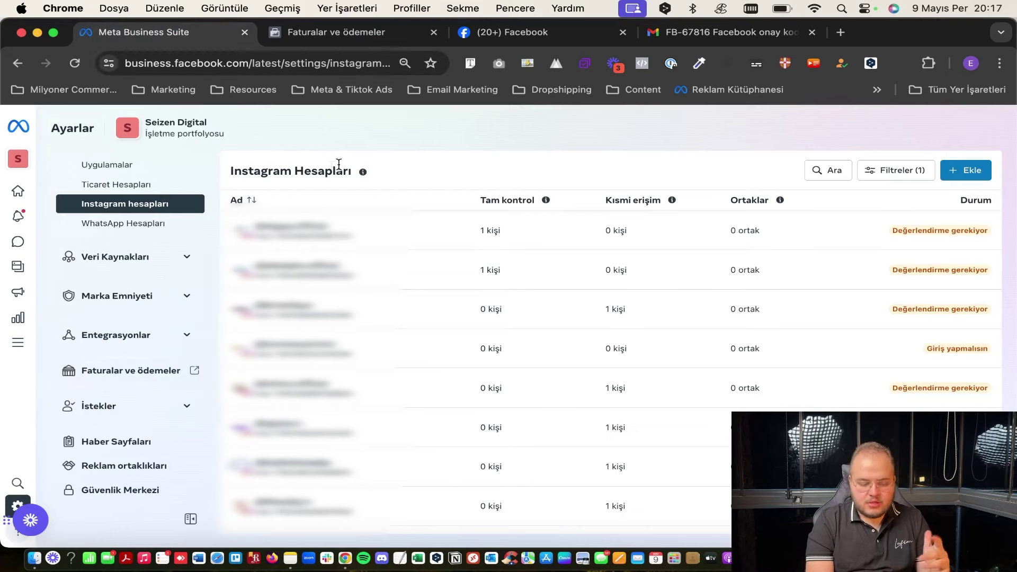
scroll(118, 378, up, 3)
scroll(117, 378, up, 2)
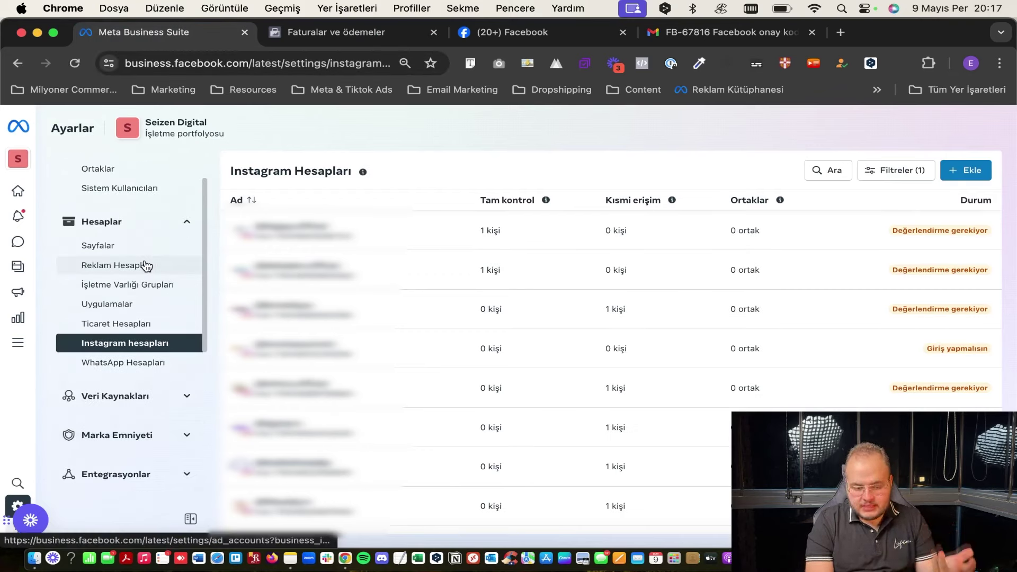
Launch Reklam Yöneticisi from the All Tools list under Reklam Verme.
scroll(146, 268, up, 2)
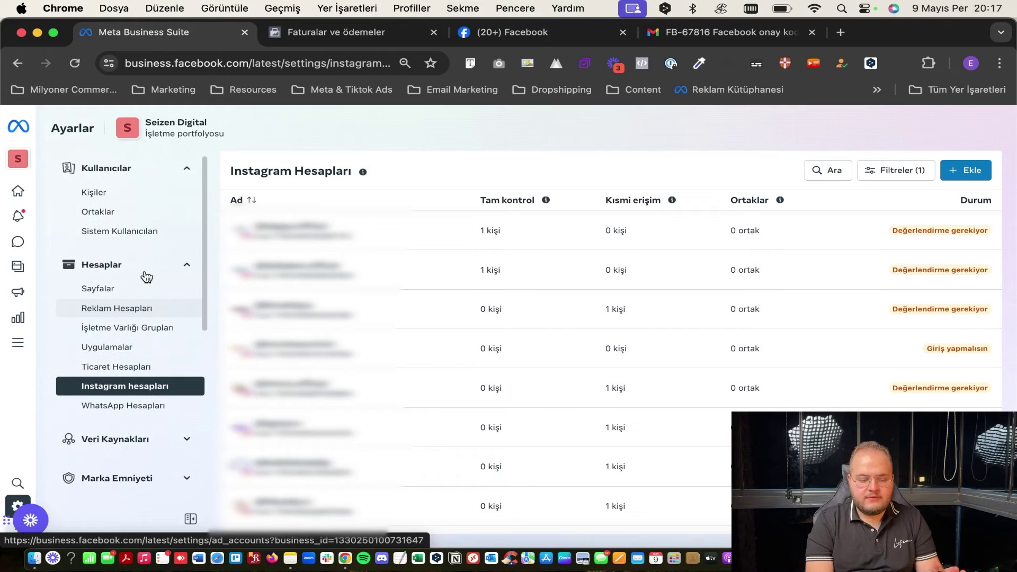
scroll(136, 351, down, 2)
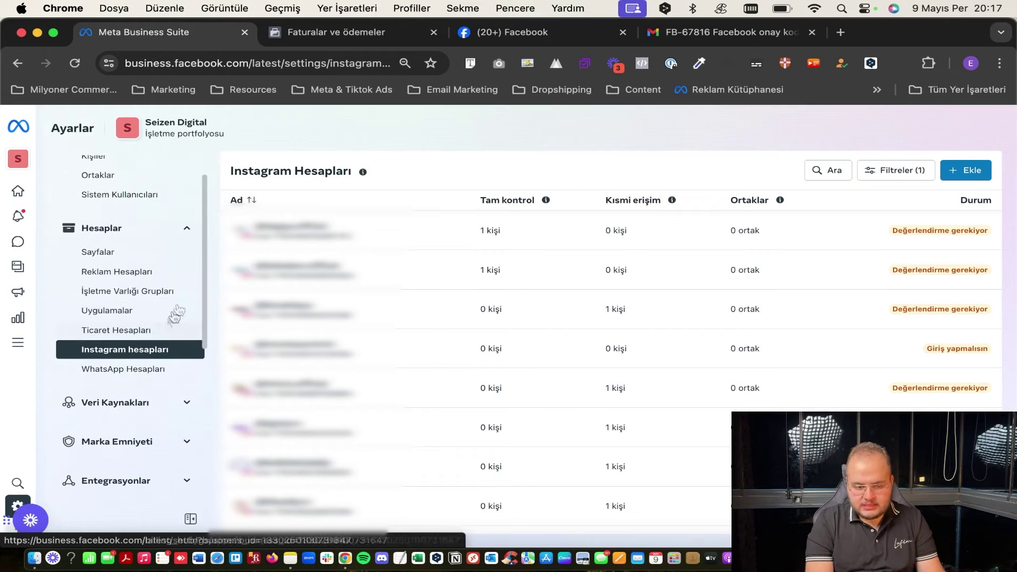
click(21, 345)
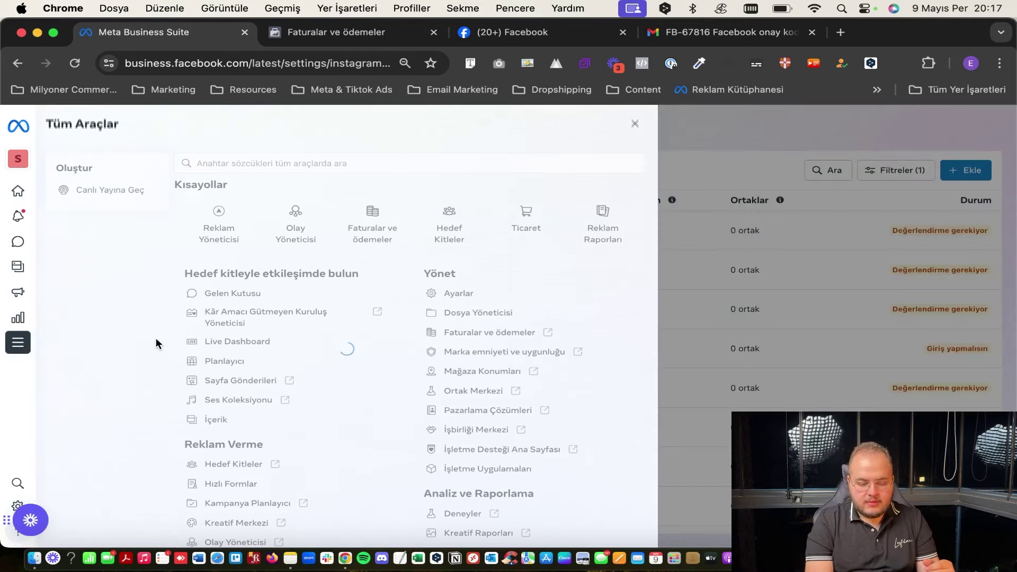
scroll(154, 404, down, 5)
scroll(265, 358, down, 1)
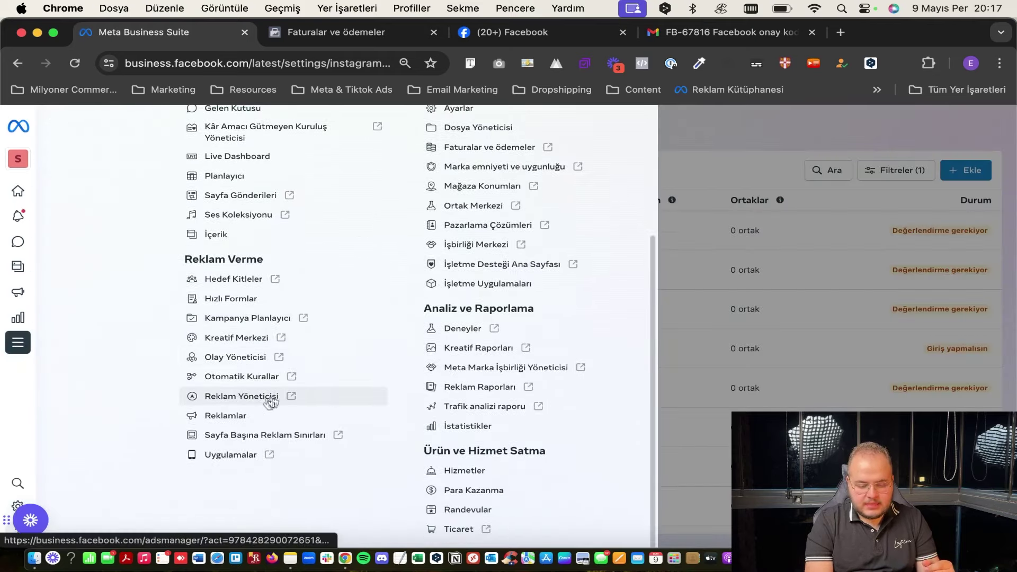
click(296, 397)
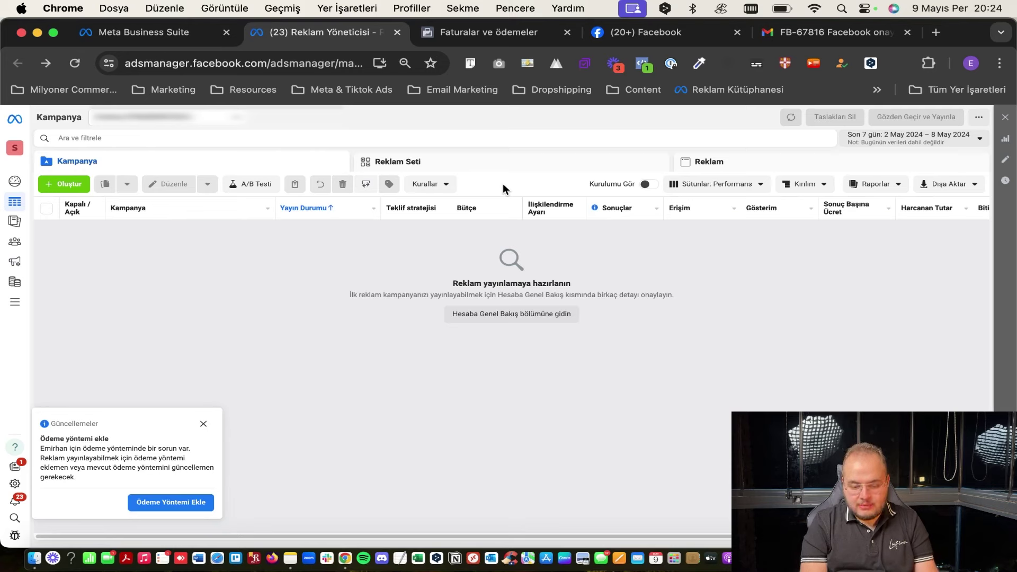
Check the ad account list, then bring up the Tüm Araçlar (All Tools) panel.
click(158, 118)
click(158, 119)
click(158, 121)
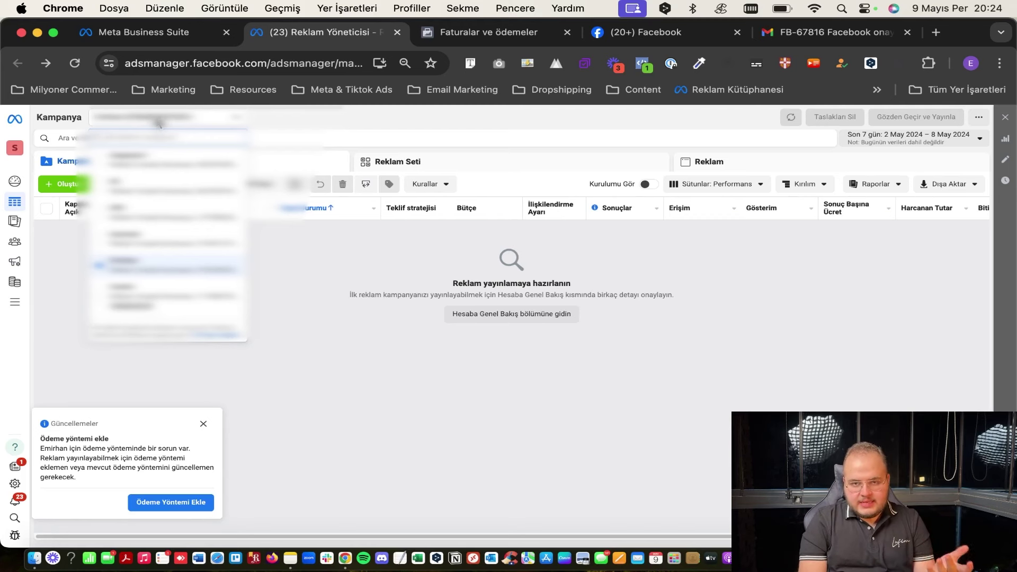
click(158, 123)
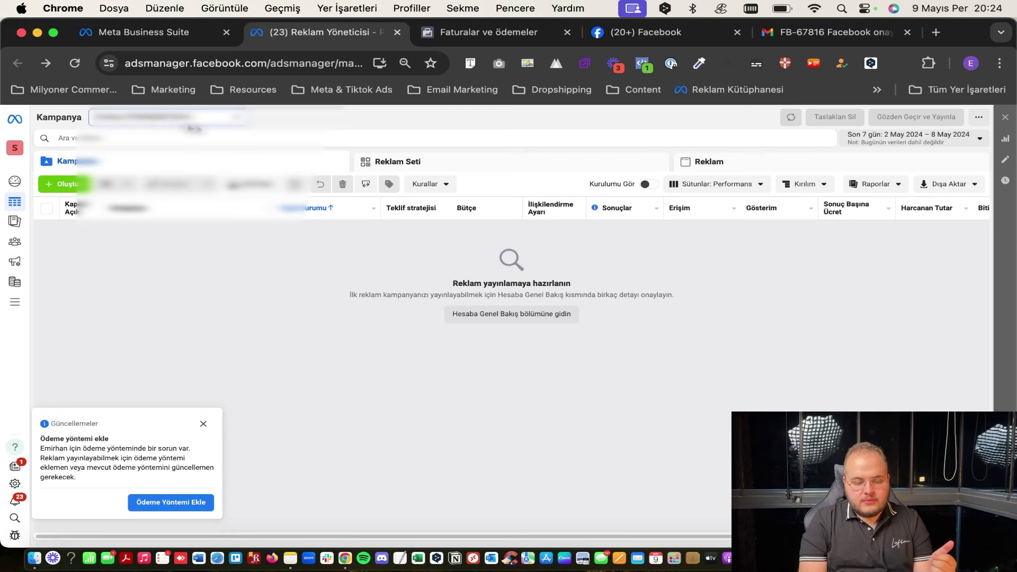
click(15, 304)
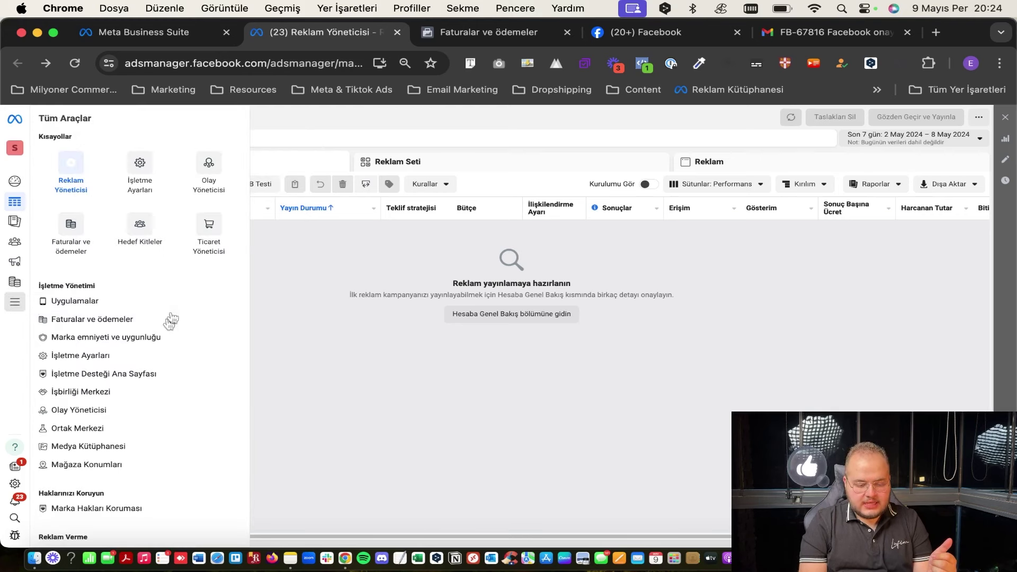
Browse the Tüm Araçlar tools list, then close the panel to return to the campaigns table.
scroll(137, 352, down, 5)
scroll(138, 345, down, 5)
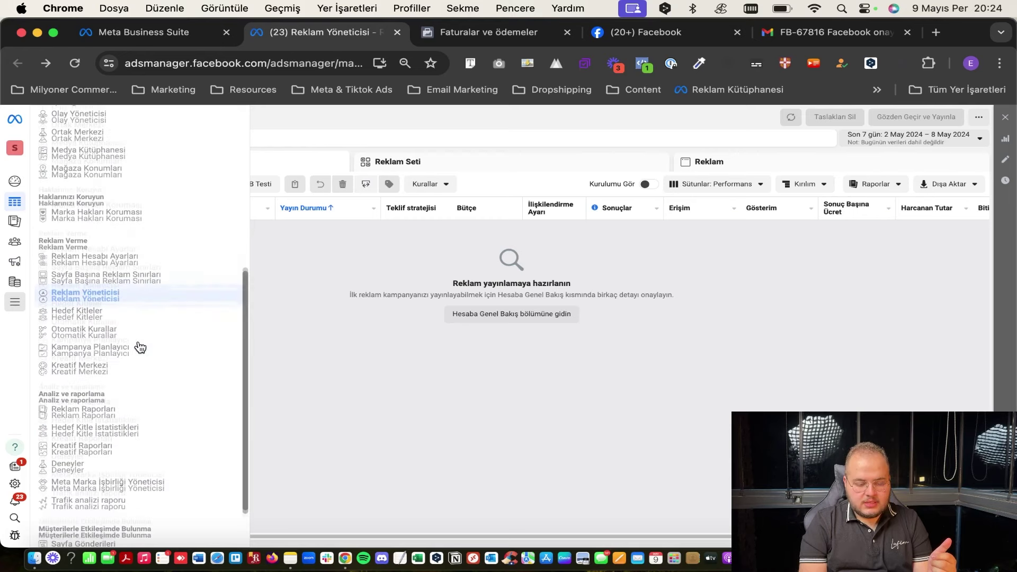
scroll(137, 345, up, 15)
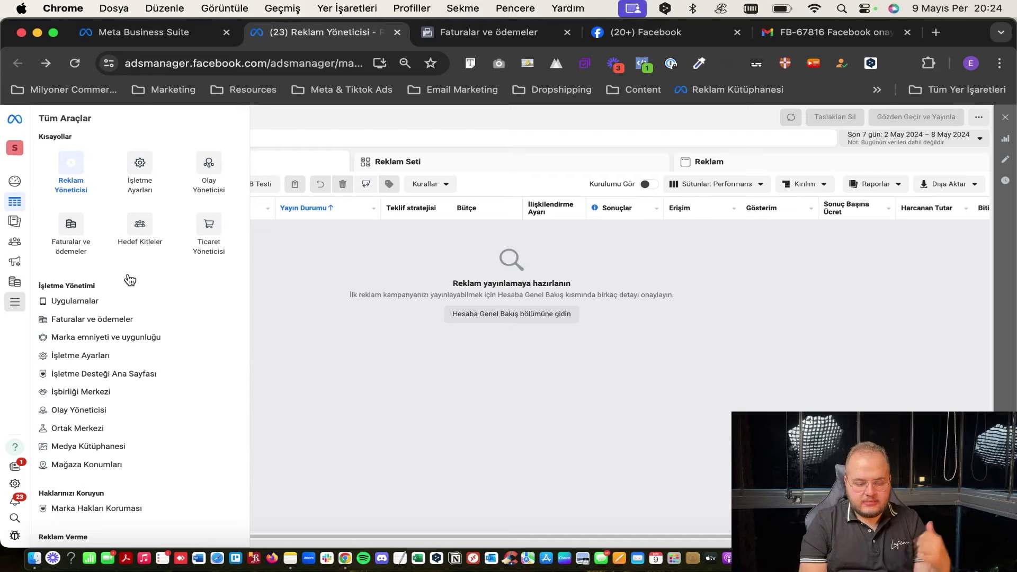
scroll(82, 353, down, 4)
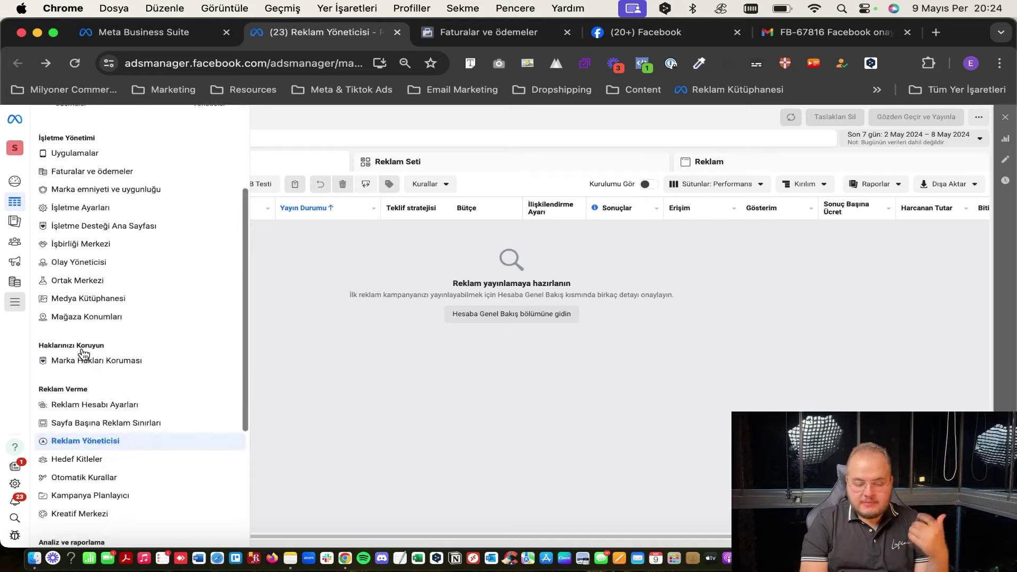
scroll(83, 353, up, 4)
scroll(82, 352, down, 4)
scroll(82, 352, up, 4)
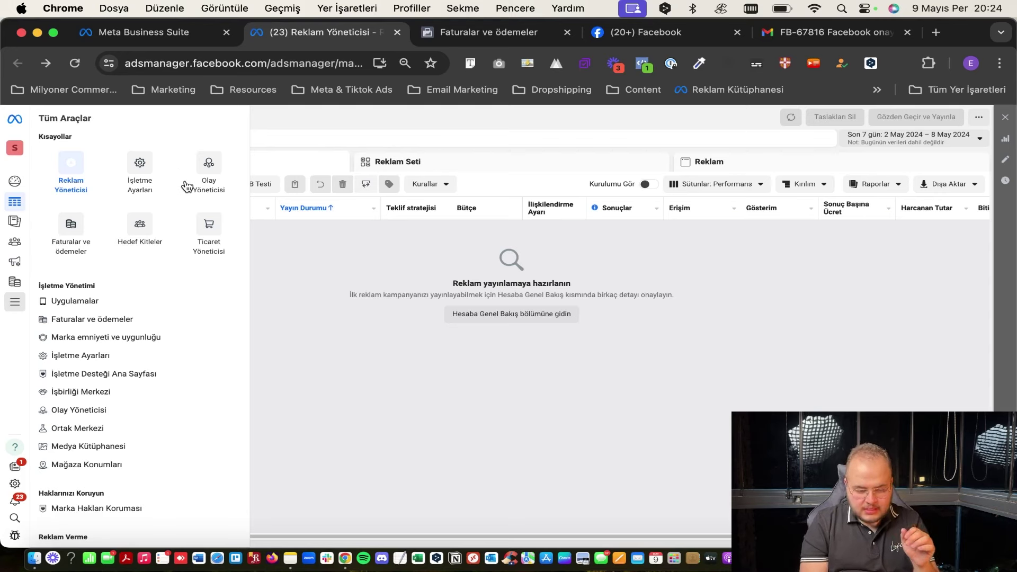
click(296, 281)
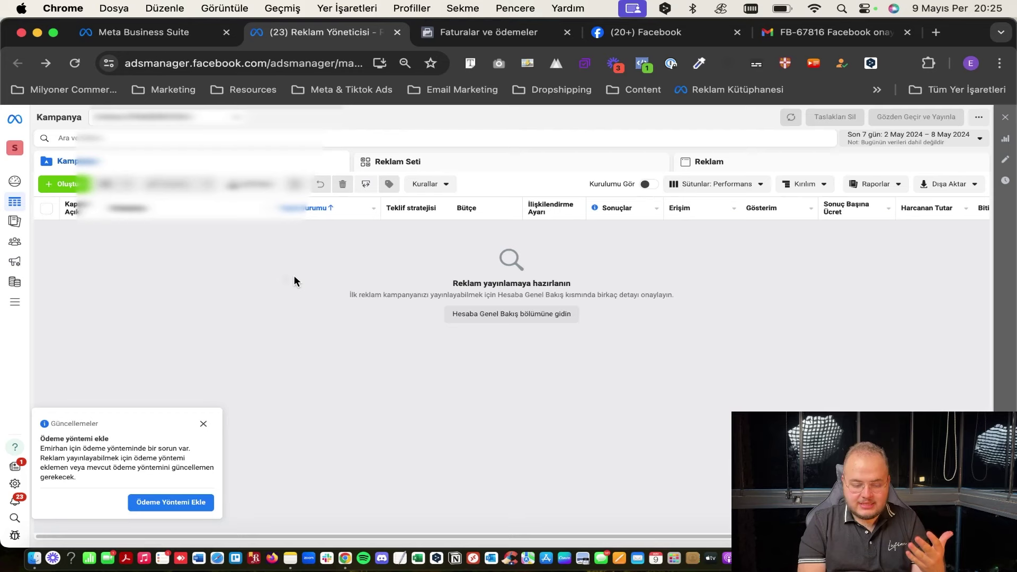
Close the payment notice, visit Tüm Araçlar > Uygulamalar, go back, and close the notice again.
click(203, 423)
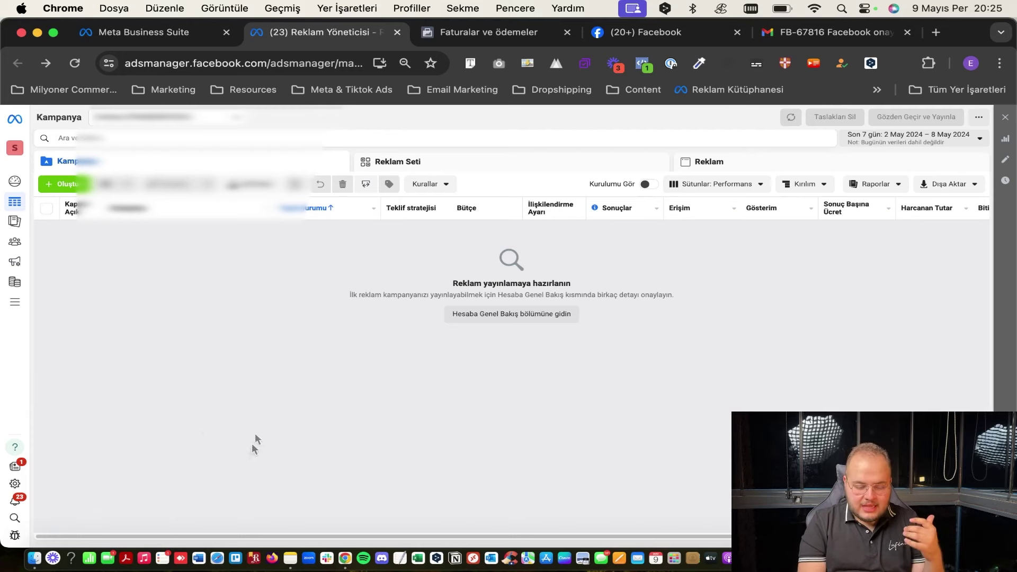
click(15, 306)
click(85, 301)
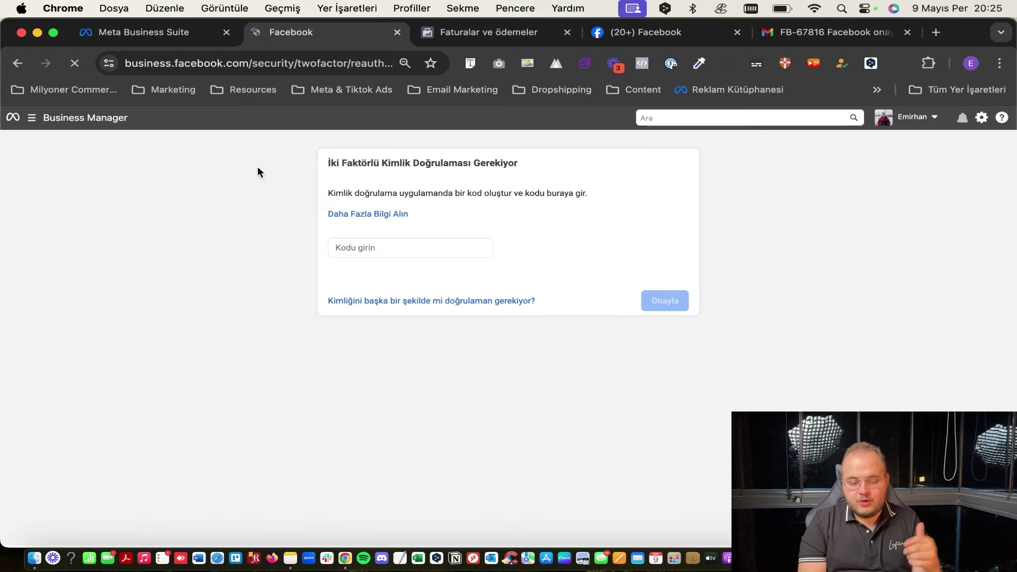
click(19, 63)
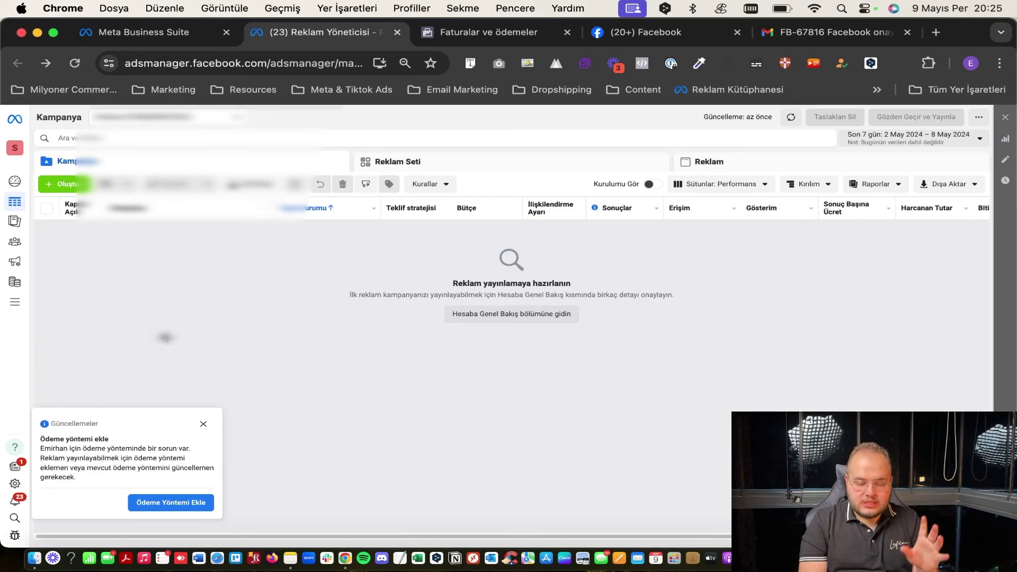
click(209, 423)
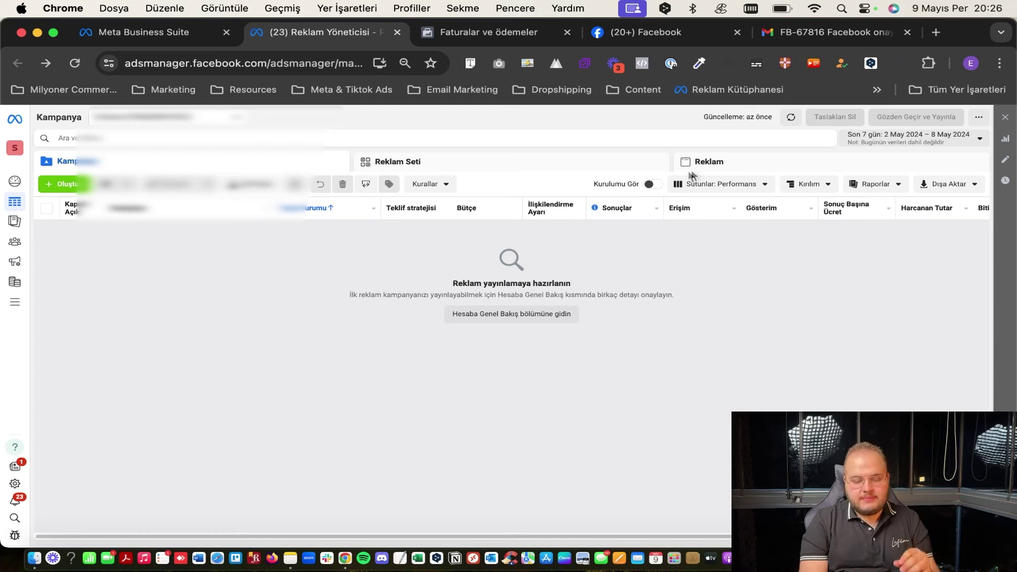
click(727, 164)
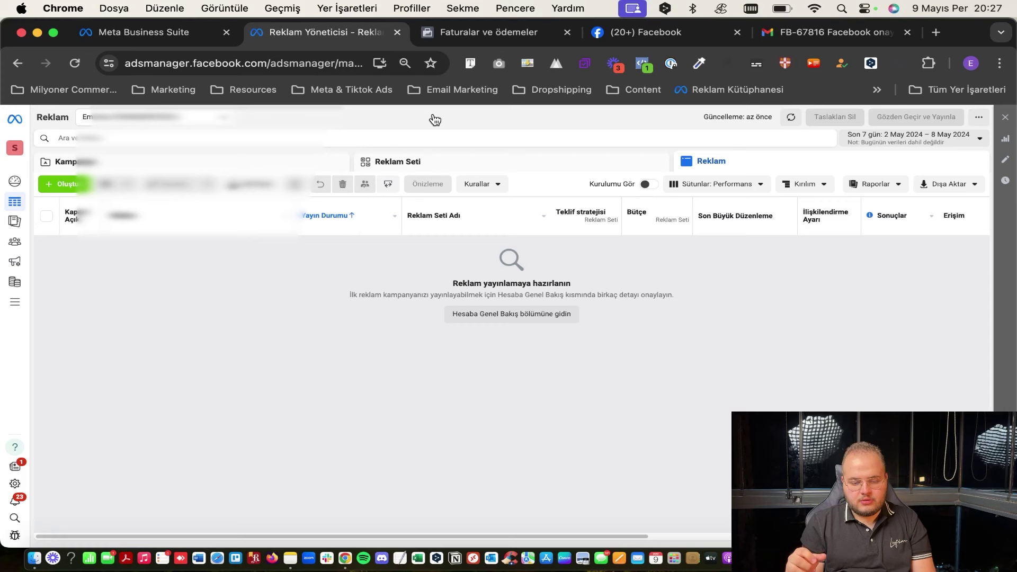
click(476, 158)
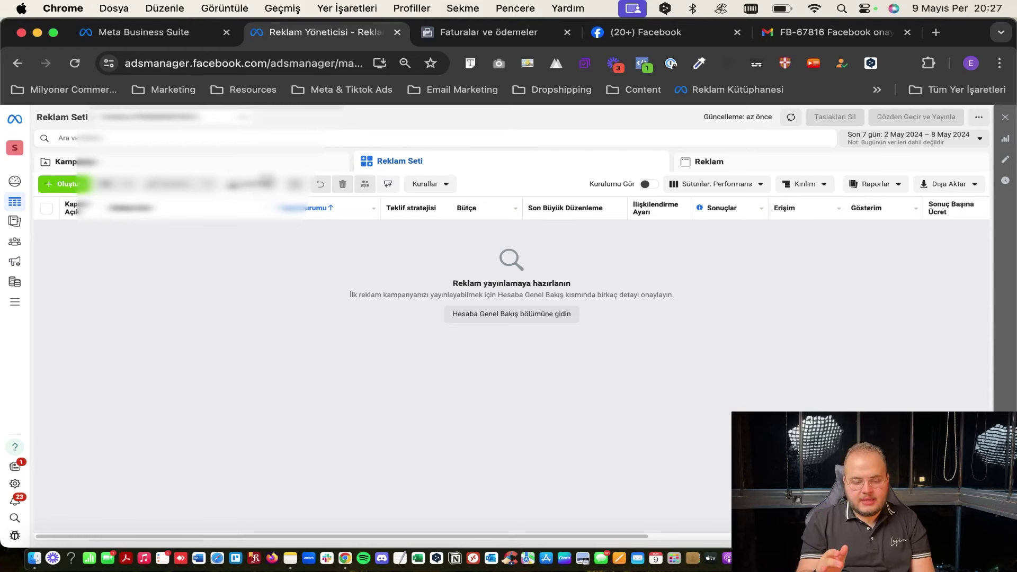
click(269, 167)
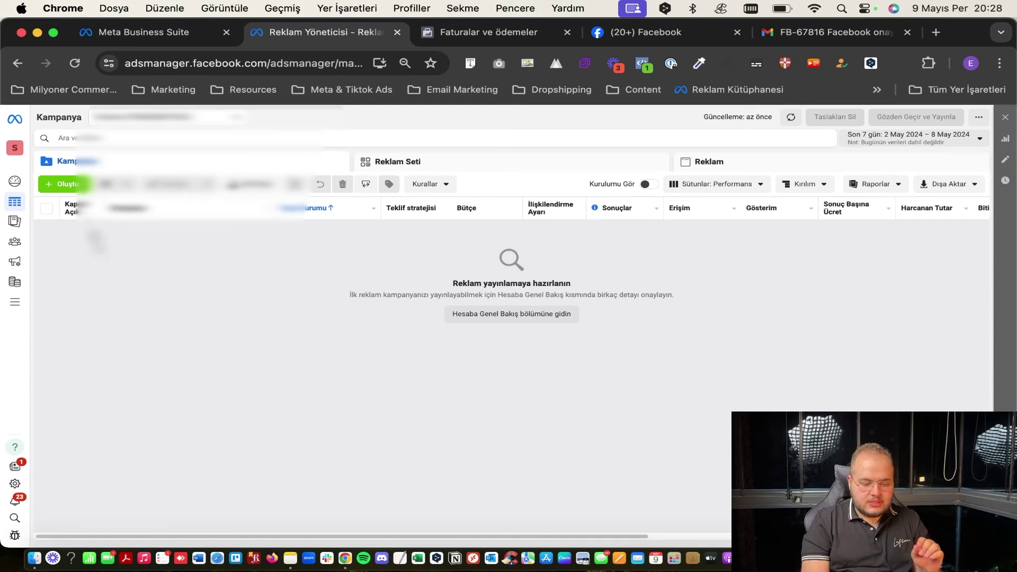
Create a new campaign, preview the Bilinirlik objective, then select Trafik.
click(66, 186)
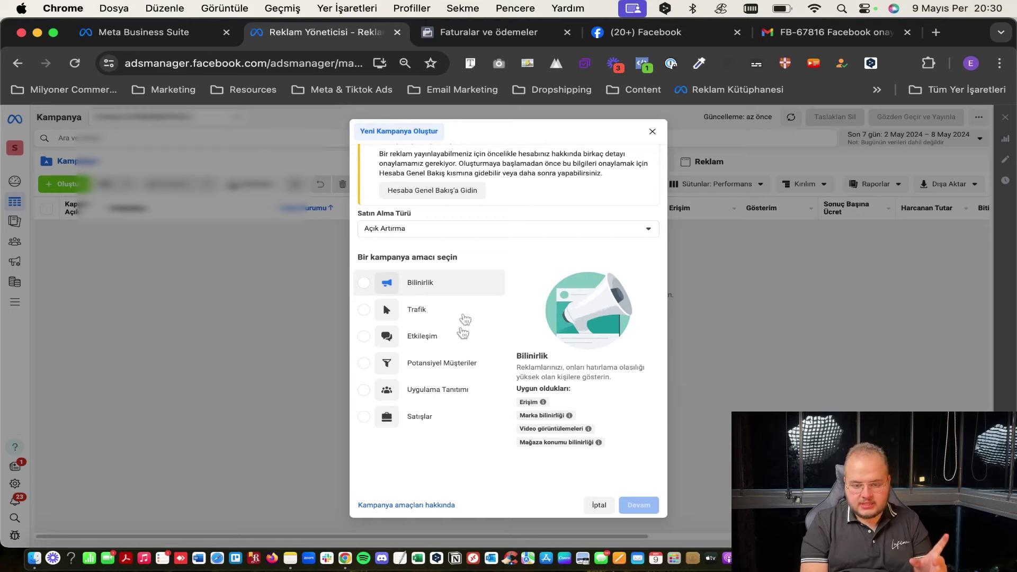
click(450, 284)
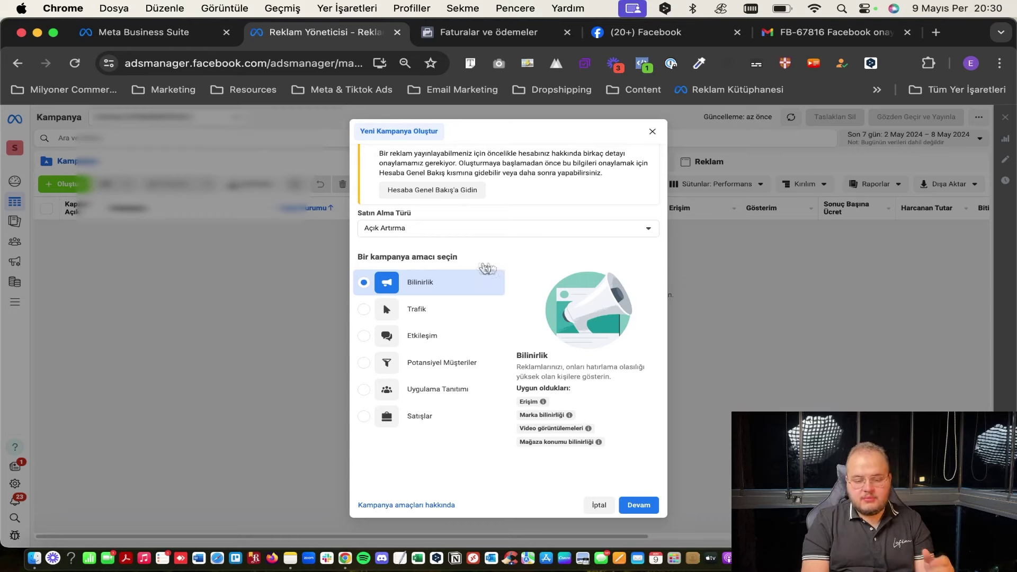
click(452, 306)
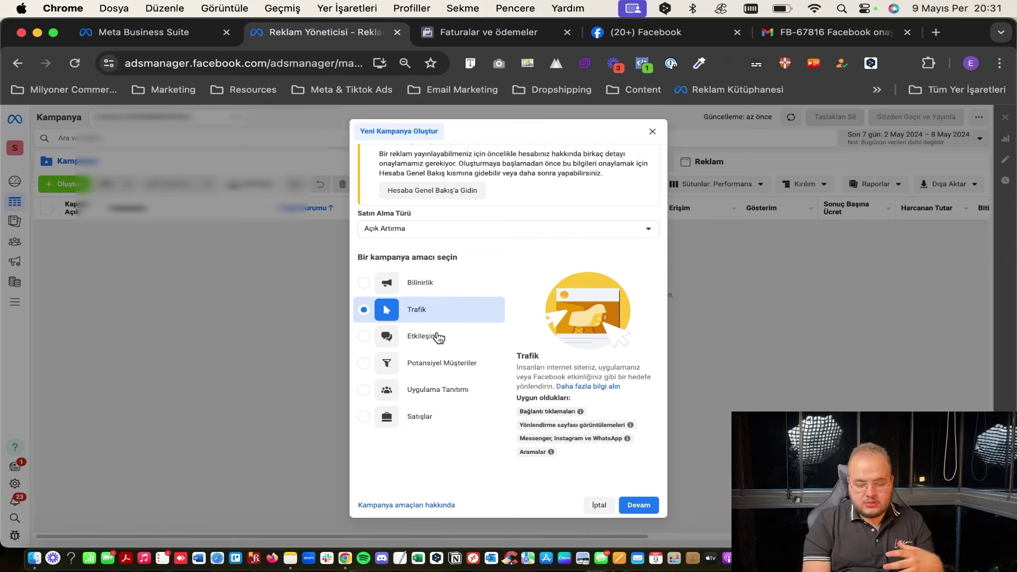
click(473, 344)
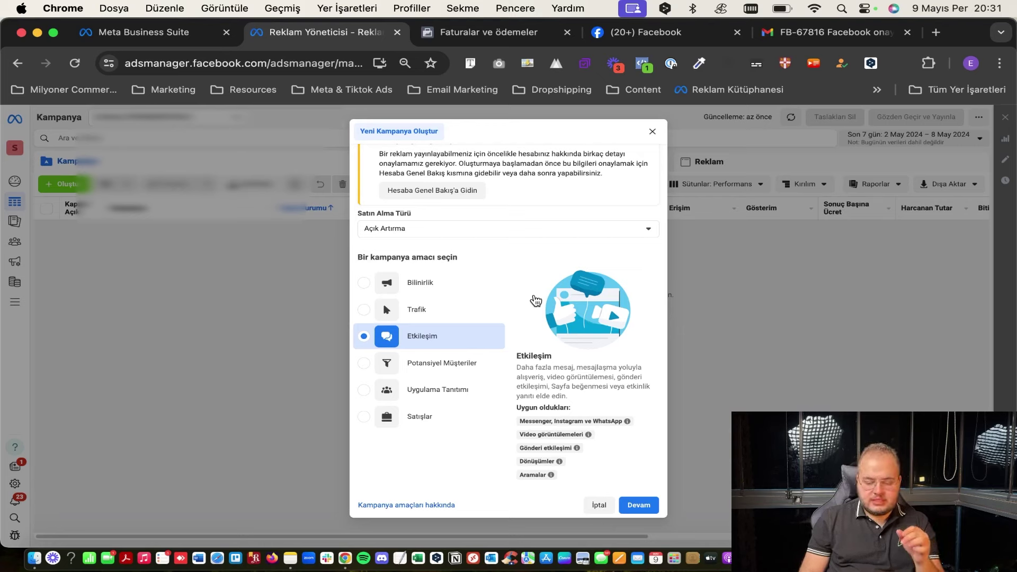
click(445, 361)
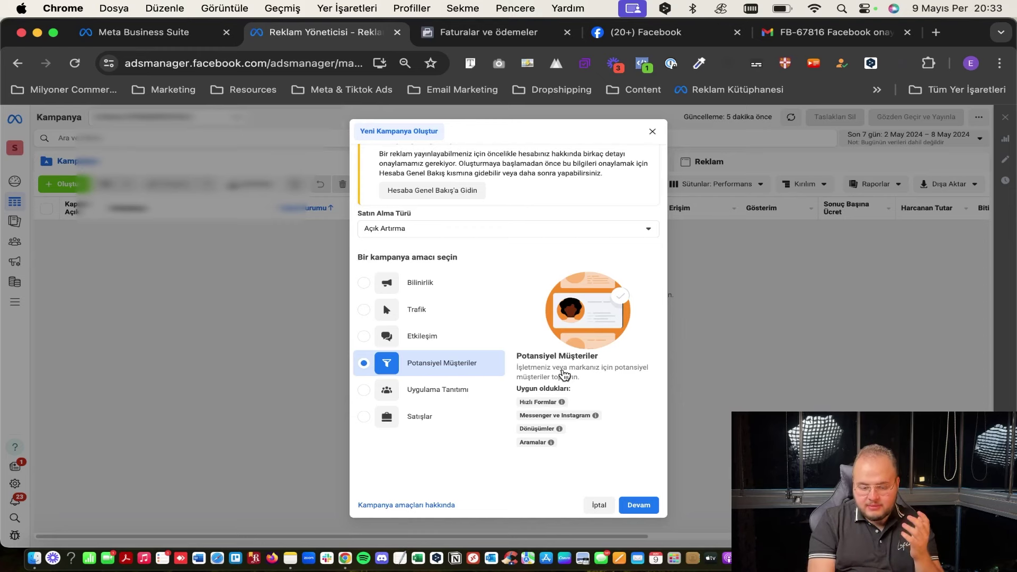
click(444, 396)
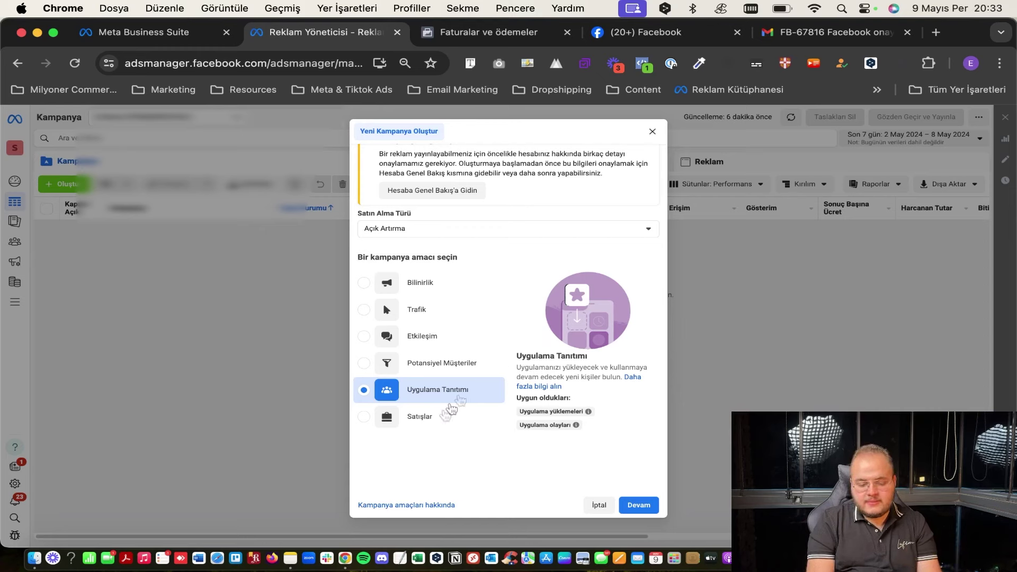
click(436, 424)
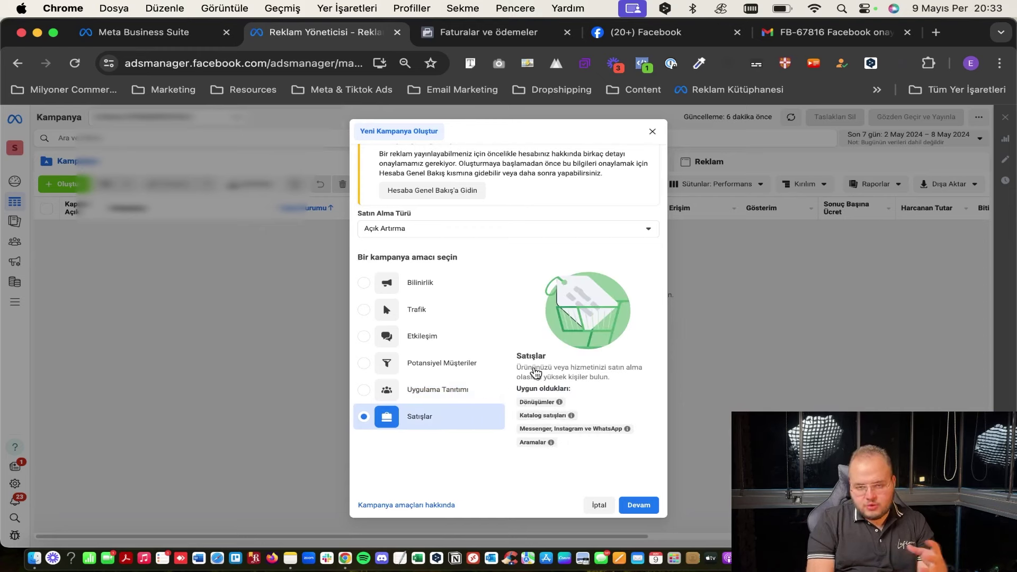
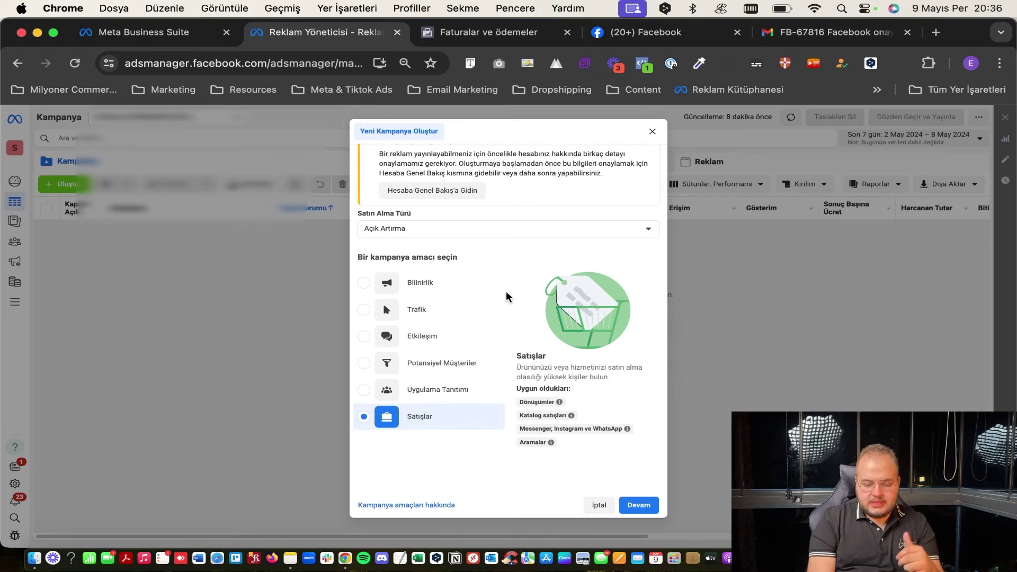
Choose Potansiyel Müşteriler instead of Bilinirlik as the new campaign's objective and continue.
click(485, 291)
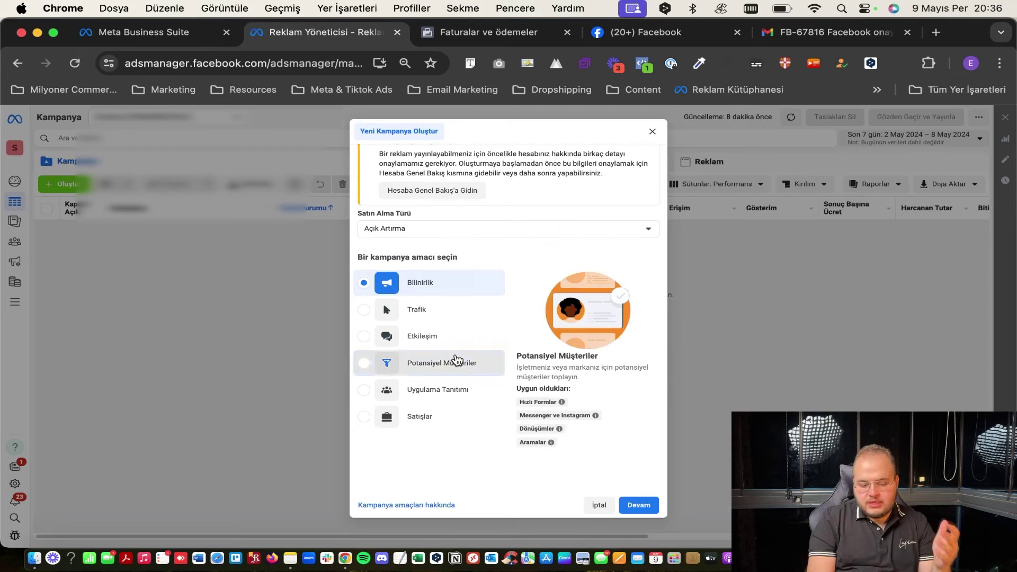
click(454, 362)
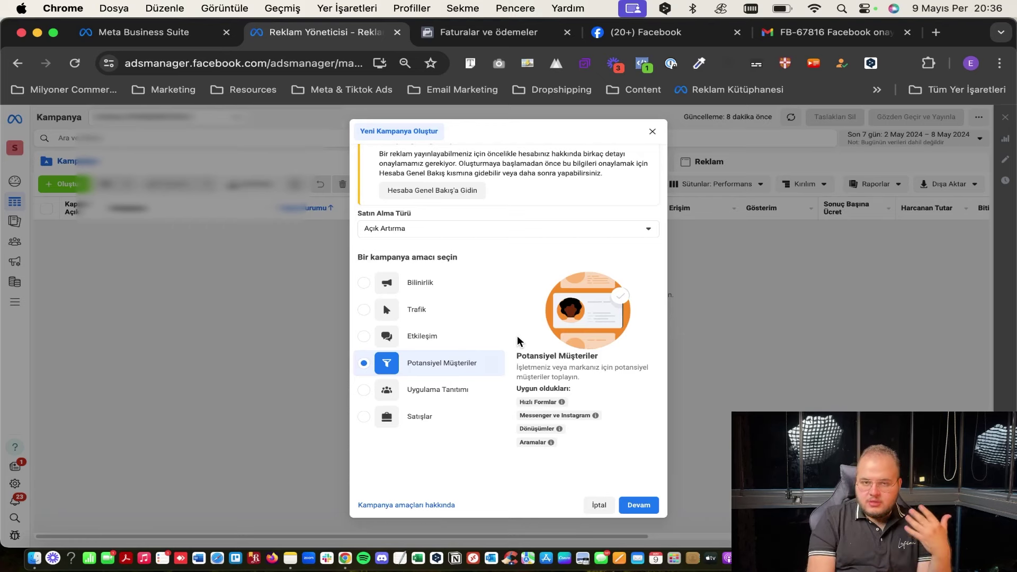
mouse_move(560, 406)
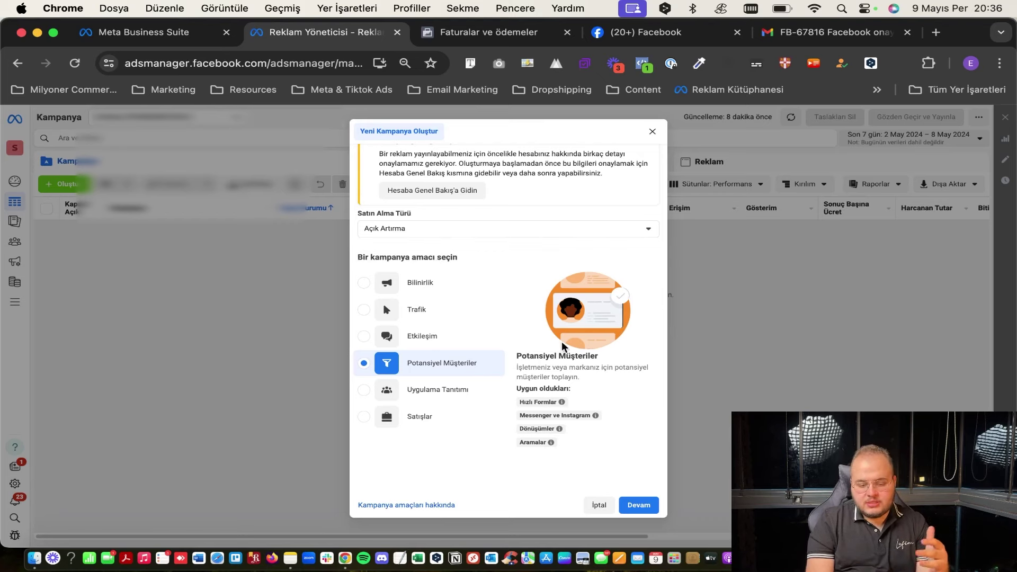
click(639, 505)
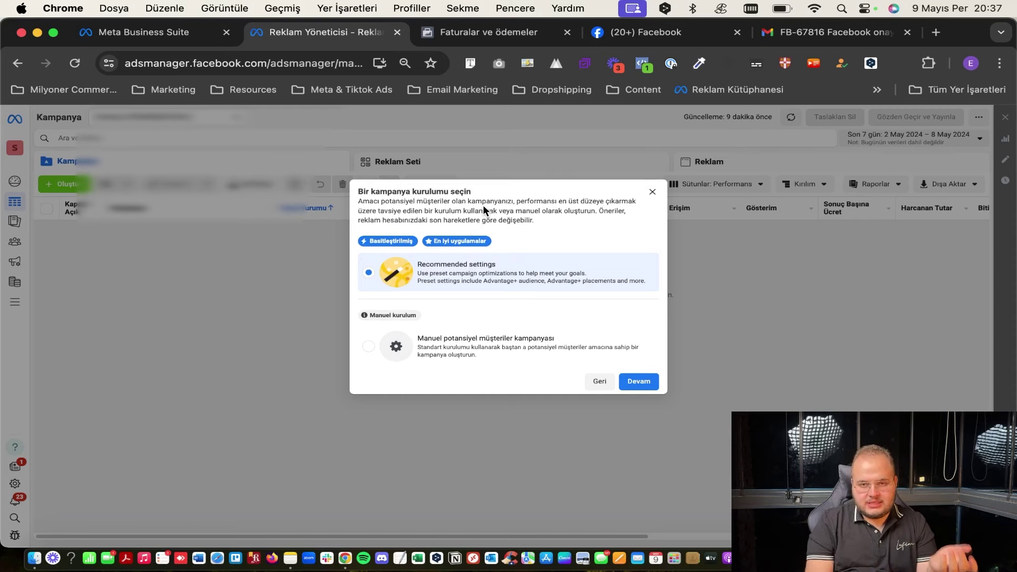
Pick the Manuel potansiyel müşteriler kampanyası setup over recommended settings and continue to the editor.
mouse_move(447, 236)
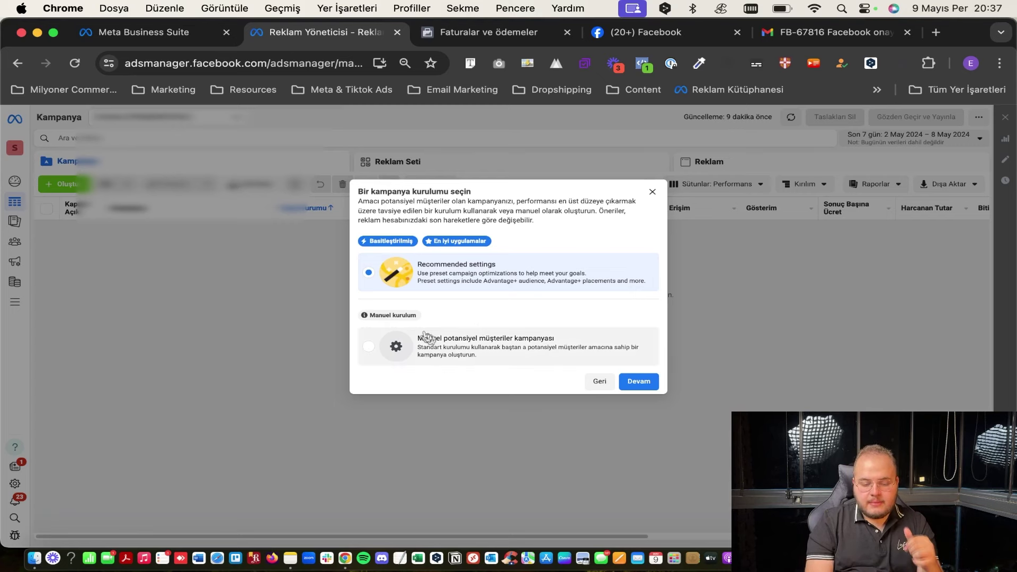
click(449, 349)
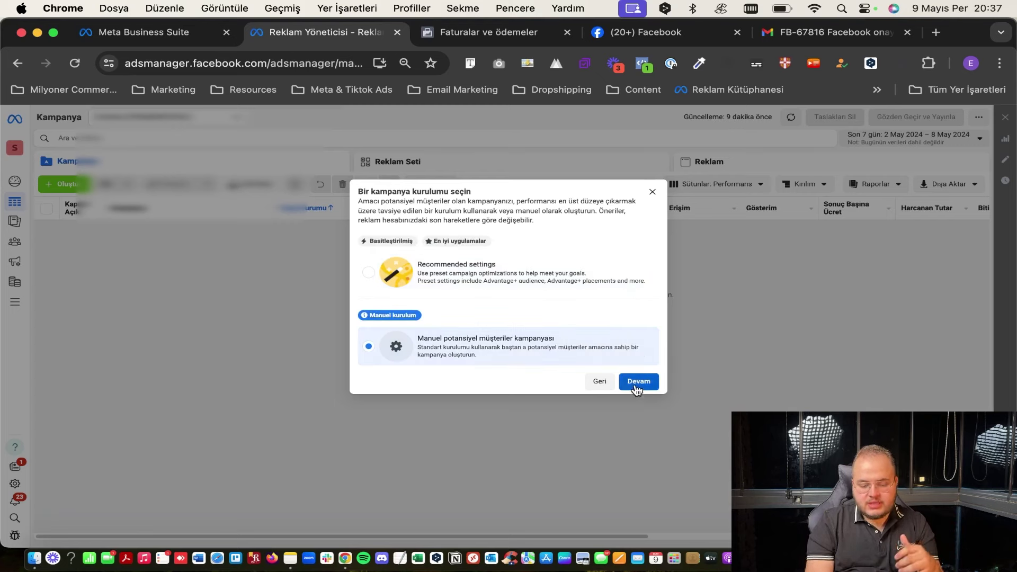
click(638, 390)
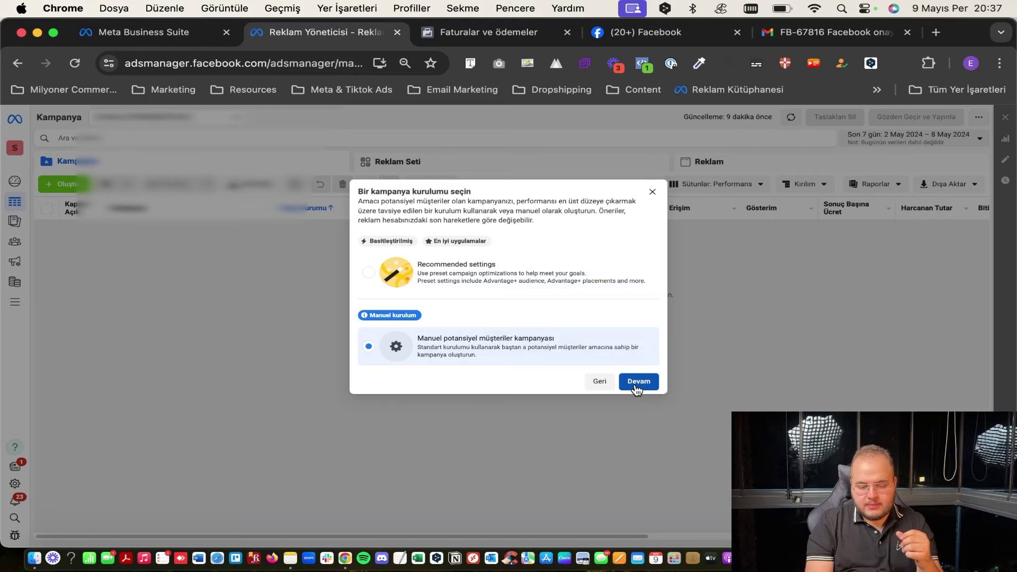
click(643, 383)
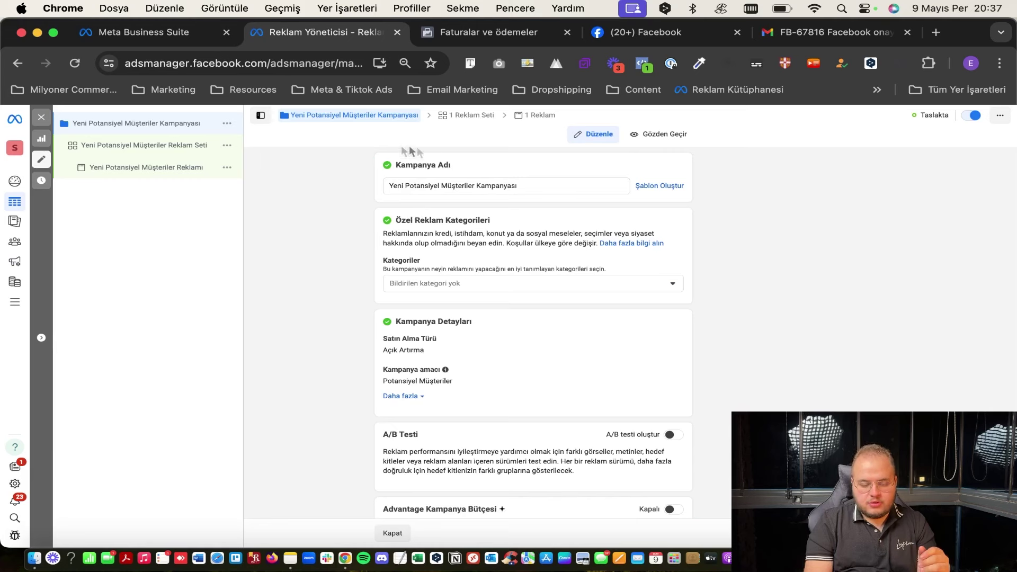
Replace the default campaign name with 'Mersin-Emlak-Form-09.05.2024' in capitals.
triple_click(431, 189)
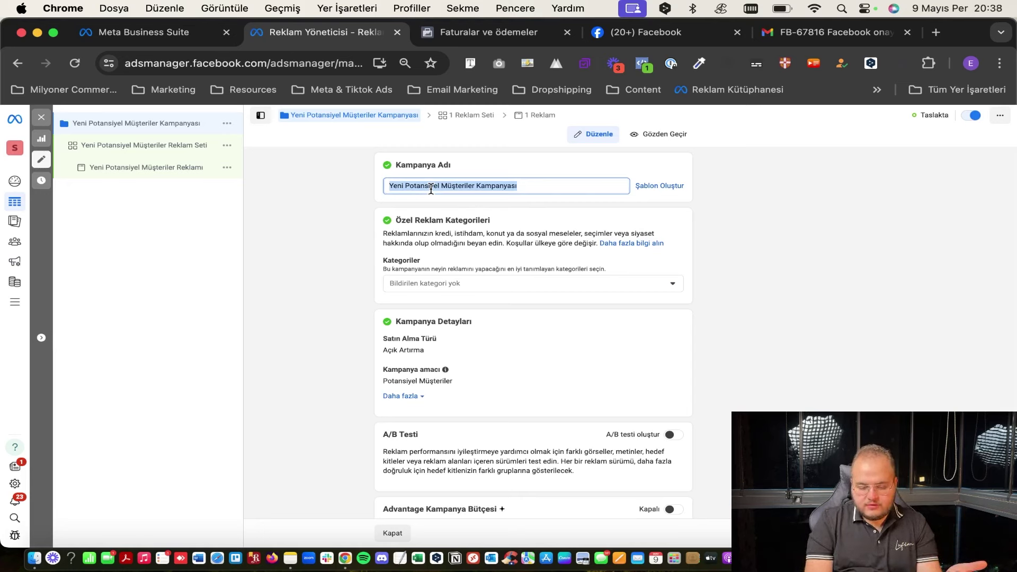
key(Caps_Lock)
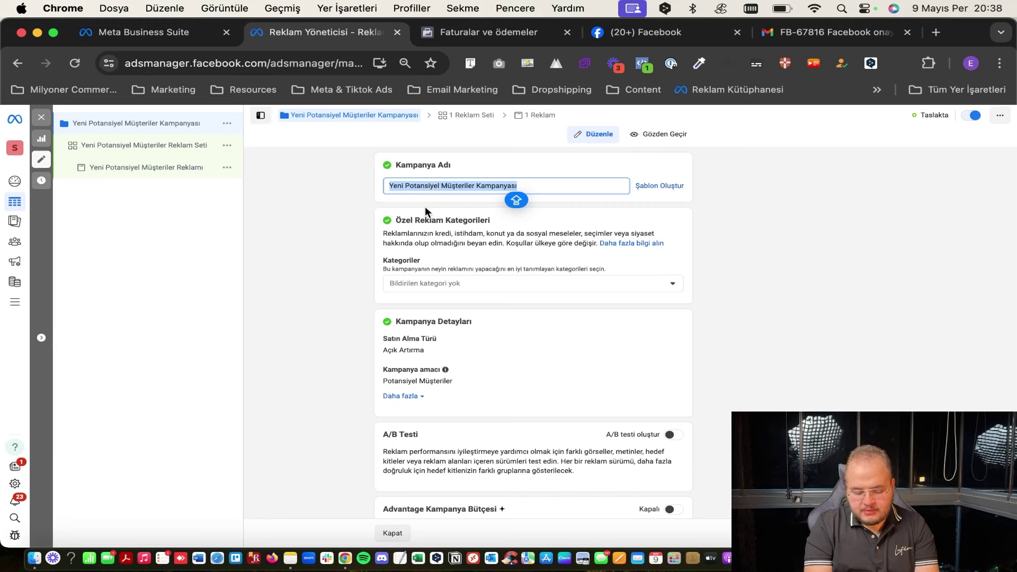
text(Mersin-Emlak-Form)
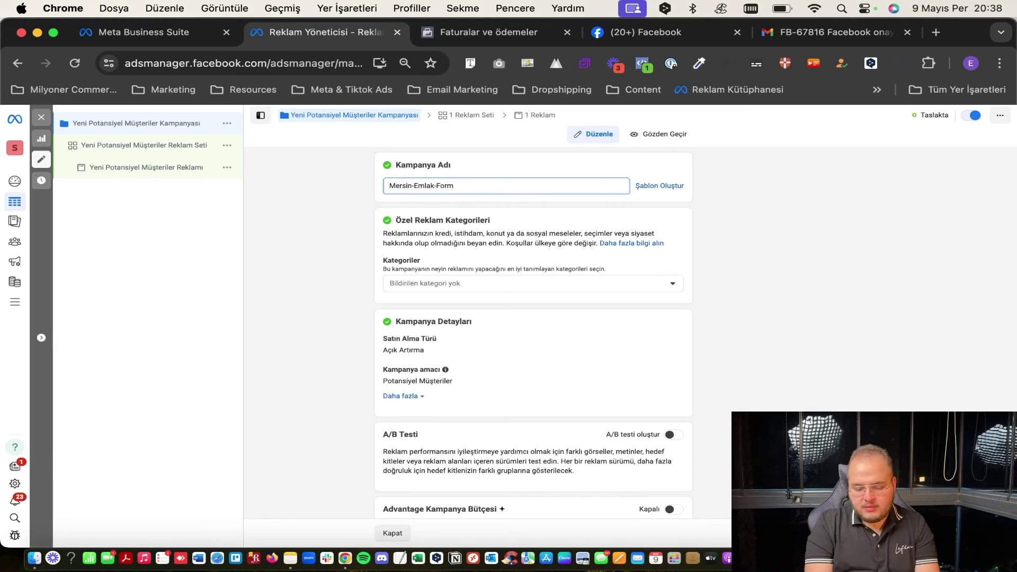
text(-09.05.2024)
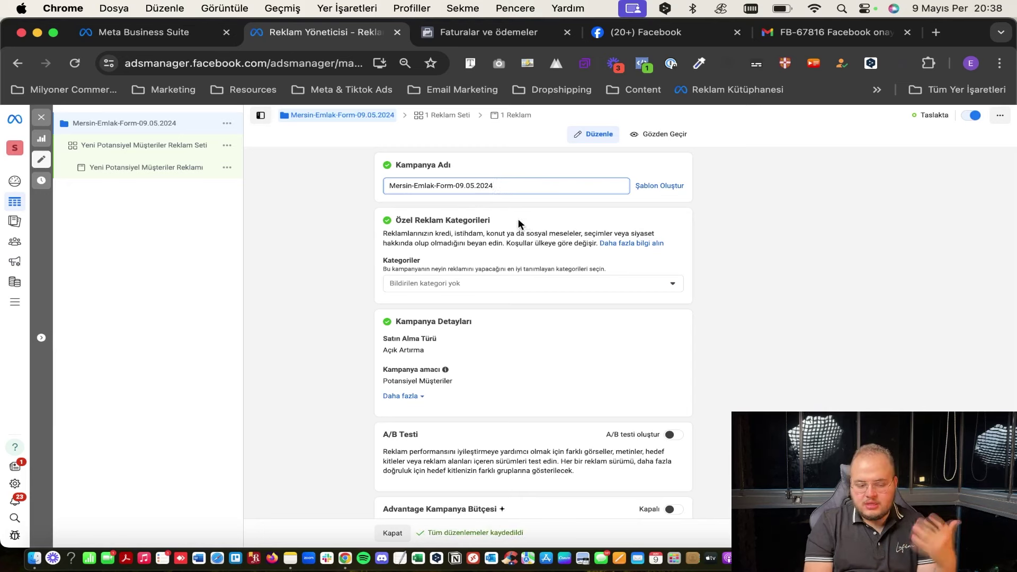
click(498, 224)
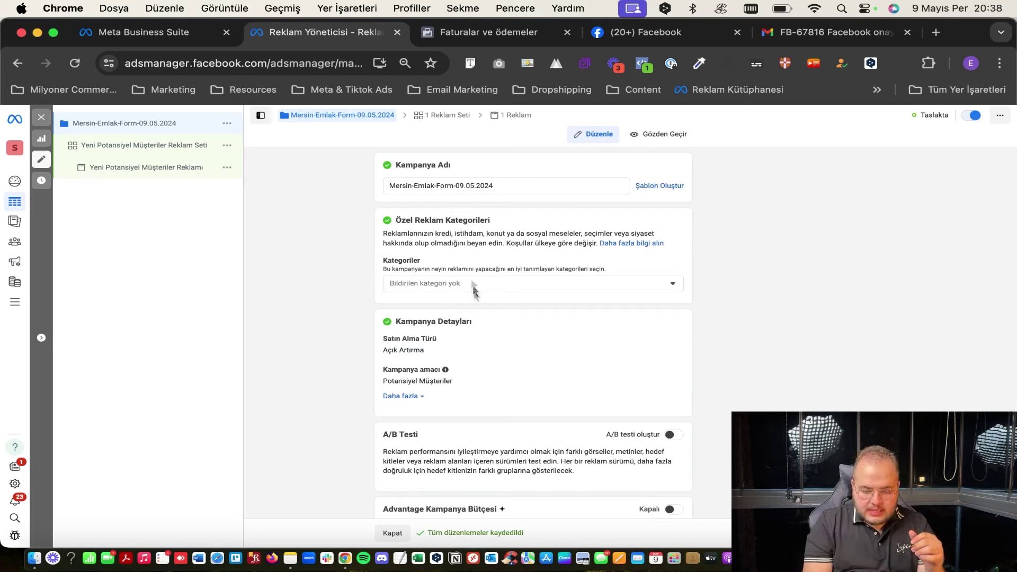
click(431, 284)
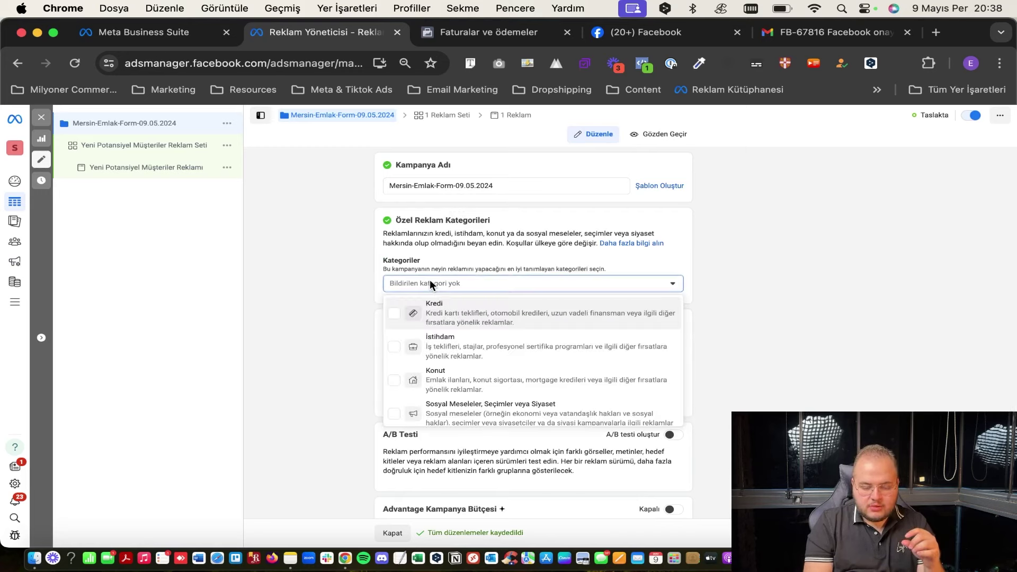
scroll(500, 387, down, 2)
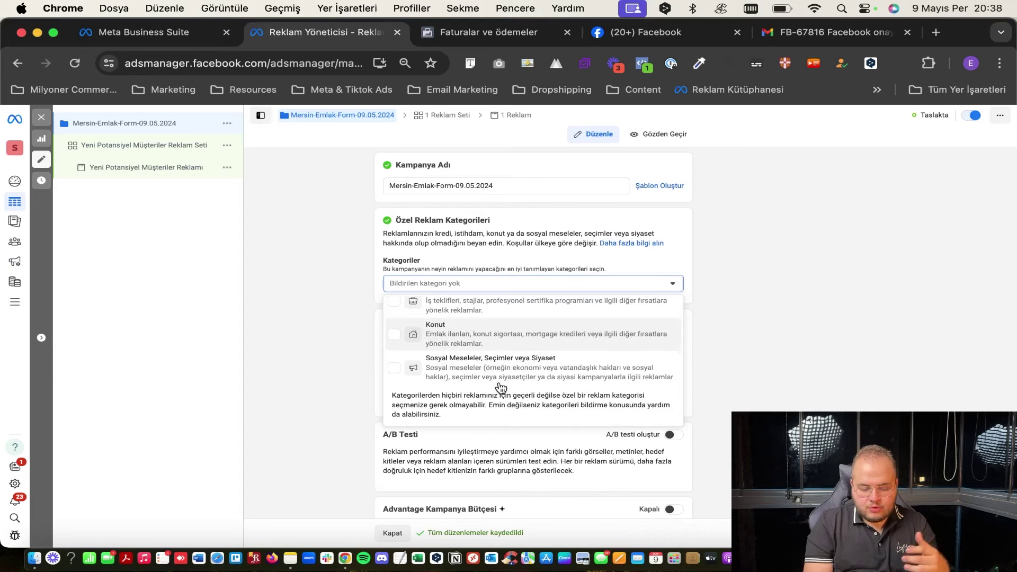
scroll(535, 371, up, 2)
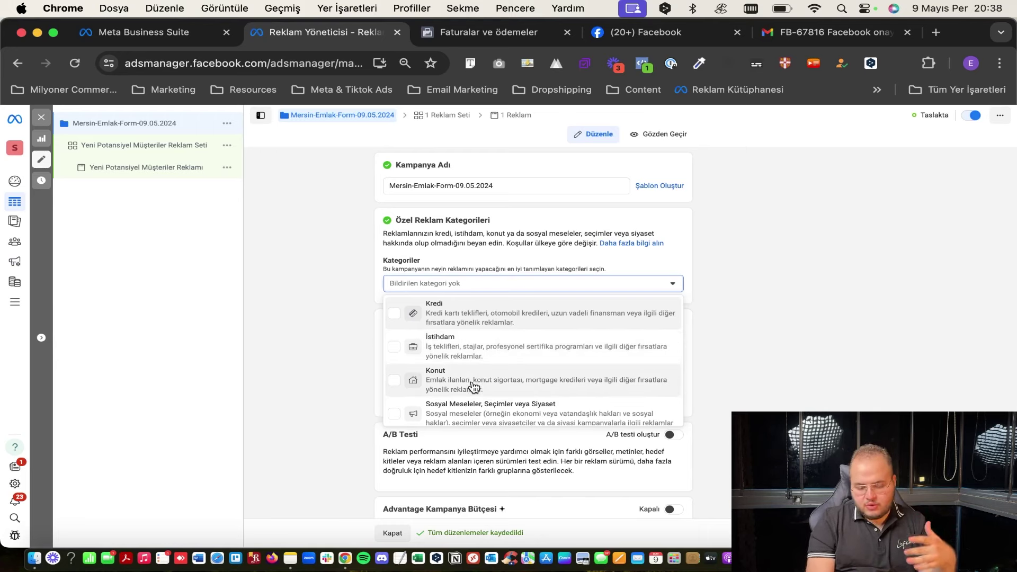
scroll(473, 386, down, 2)
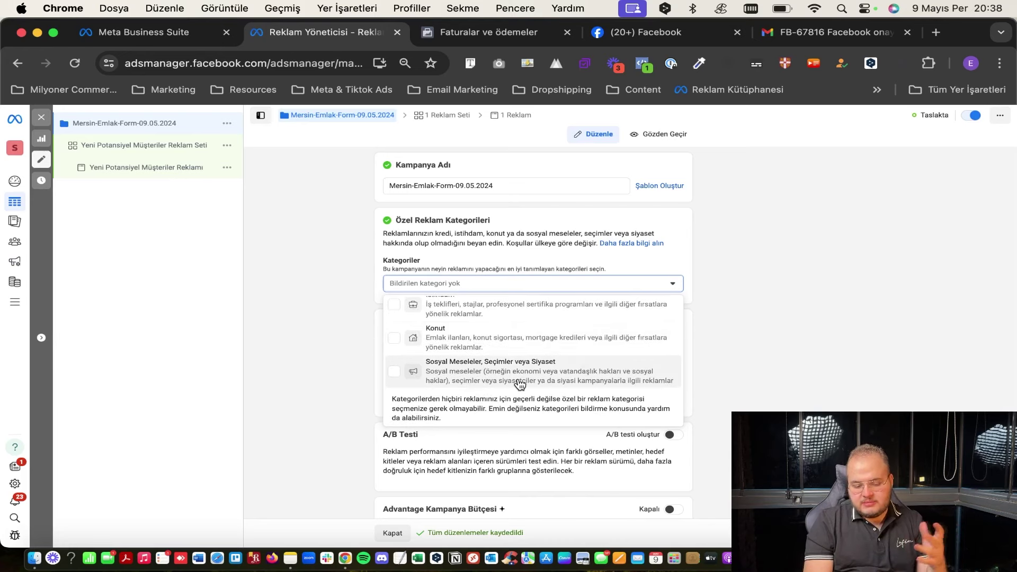
scroll(520, 384, down, 1)
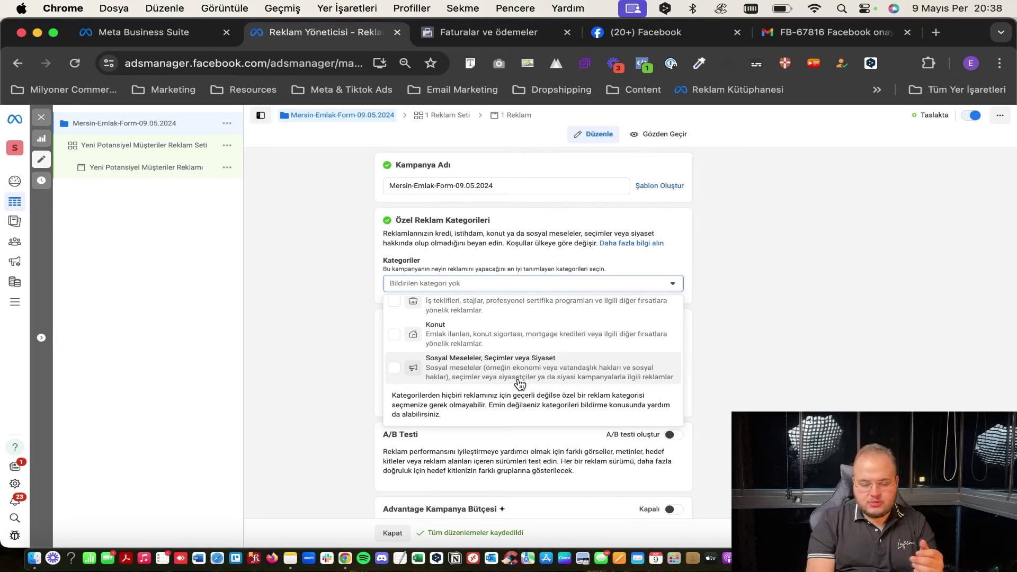
scroll(520, 383, up, 3)
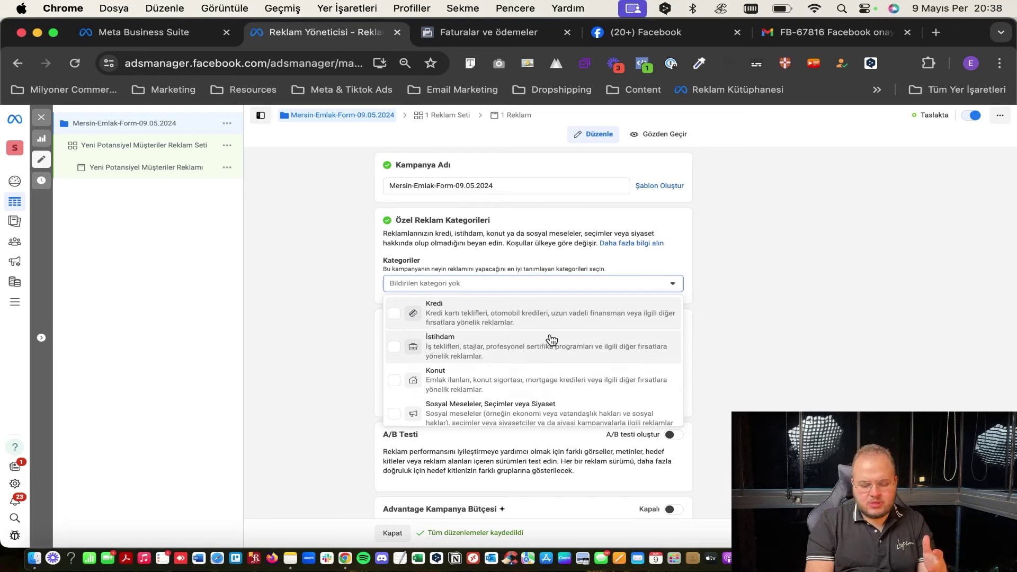
scroll(532, 392, down, 2)
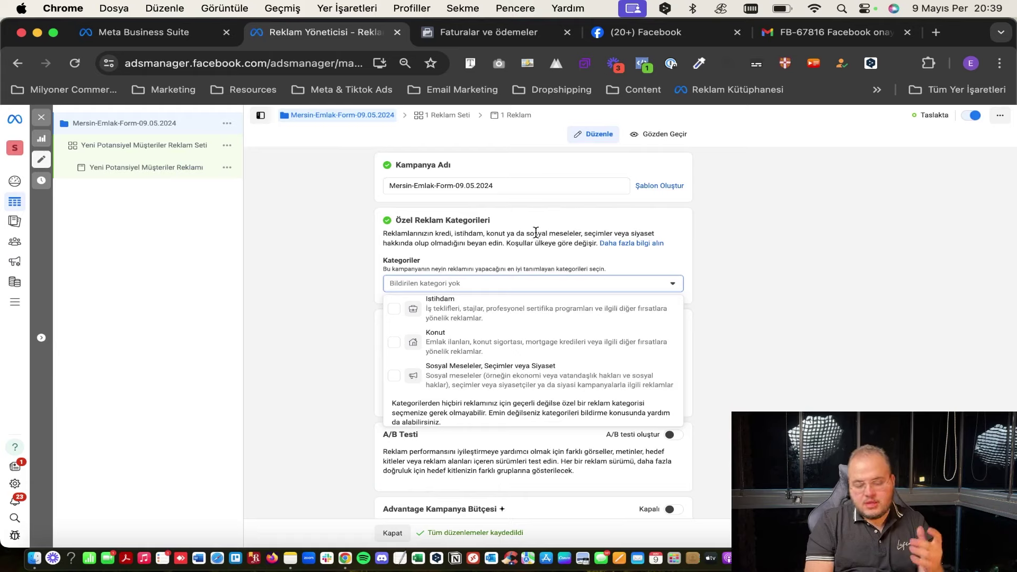
scroll(477, 402, up, 2)
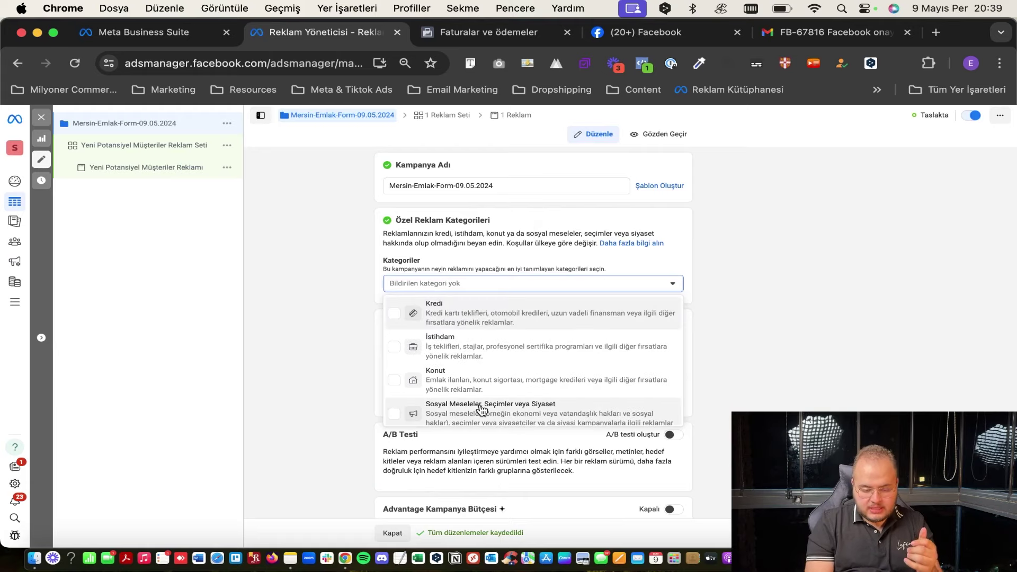
click(495, 237)
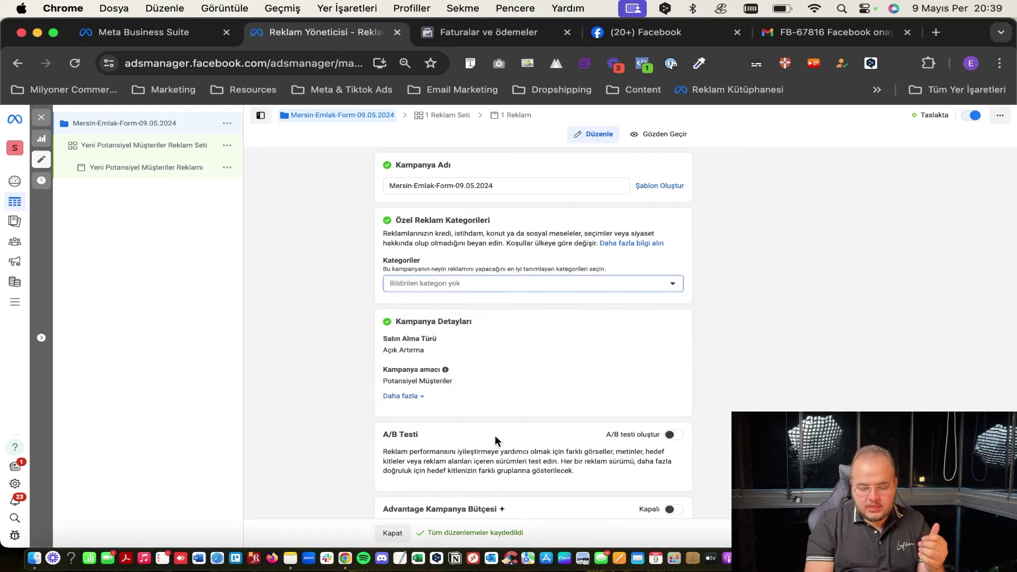
scroll(496, 440, down, 2)
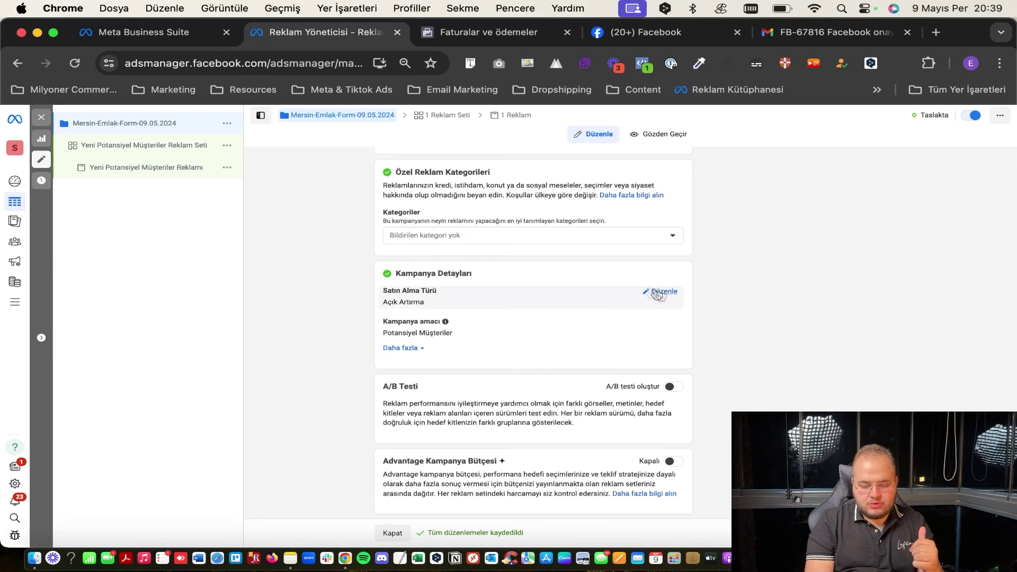
drag(383, 304, 435, 304)
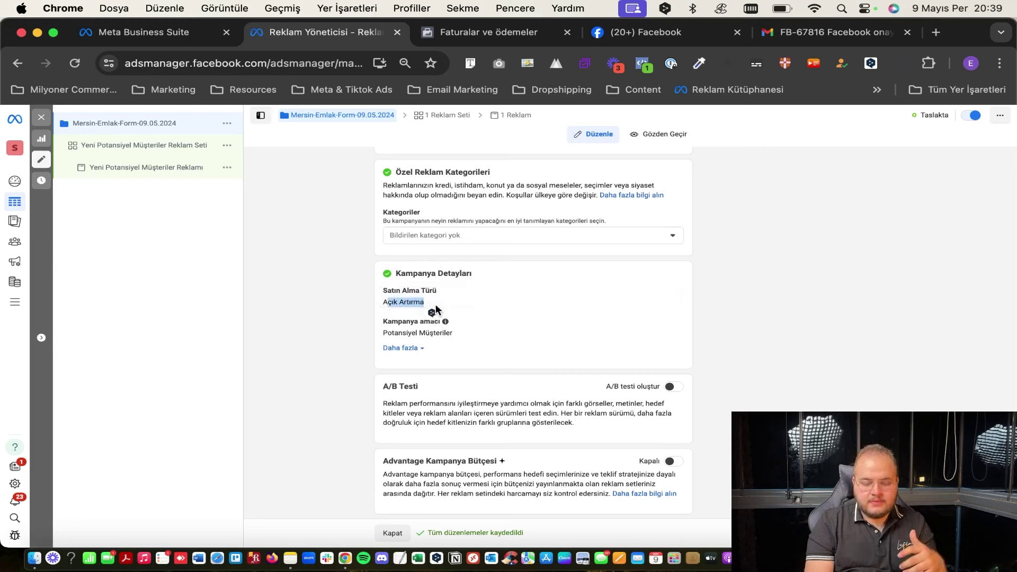
click(436, 304)
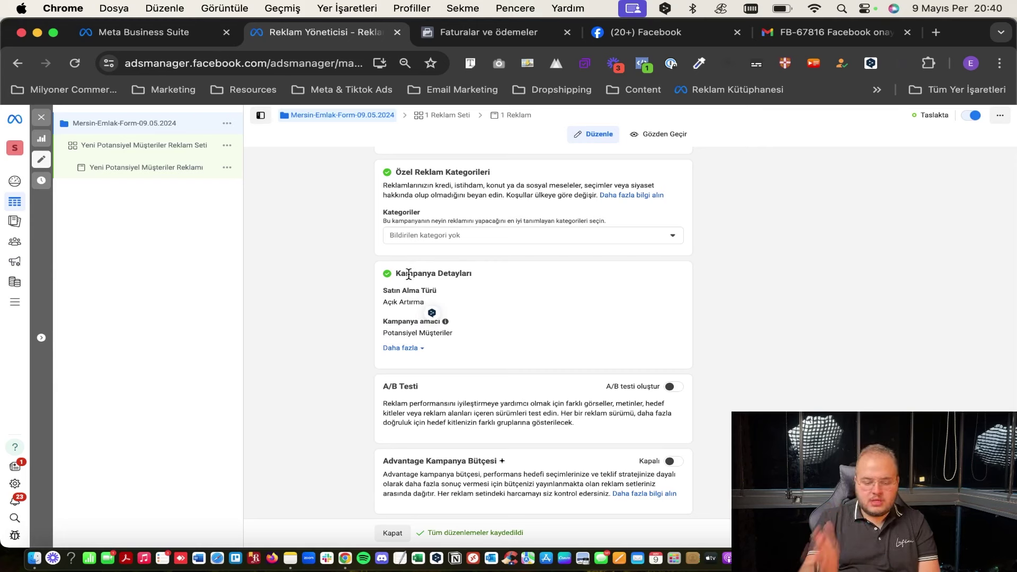
scroll(445, 299, down, 1)
scroll(445, 298, down, 1)
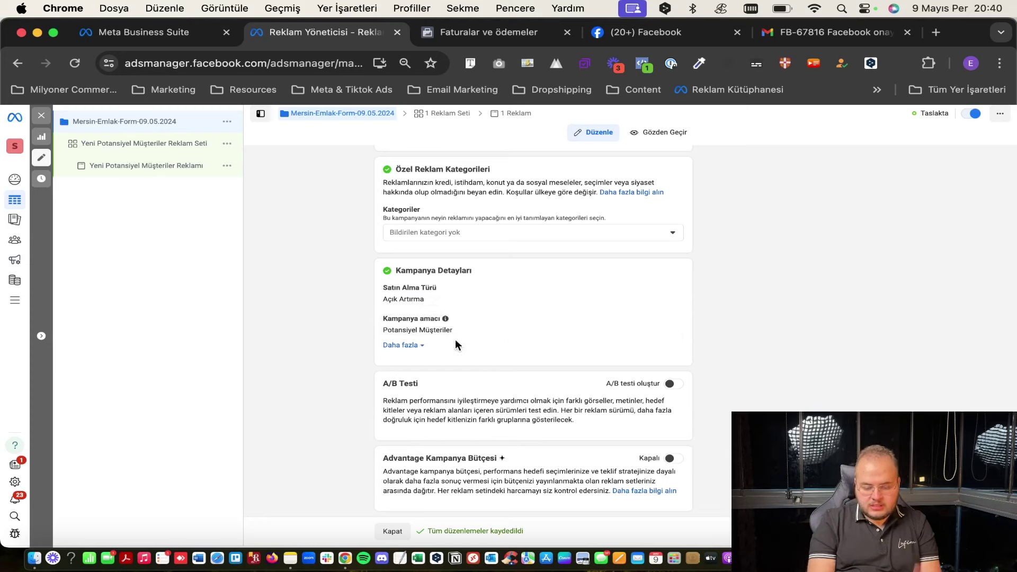
click(407, 347)
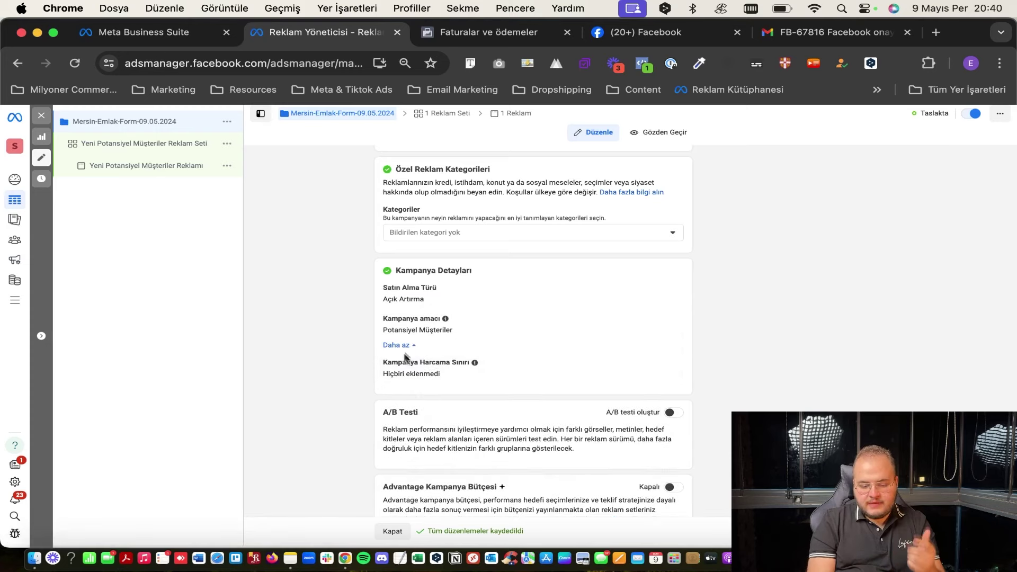
scroll(562, 366, down, 1)
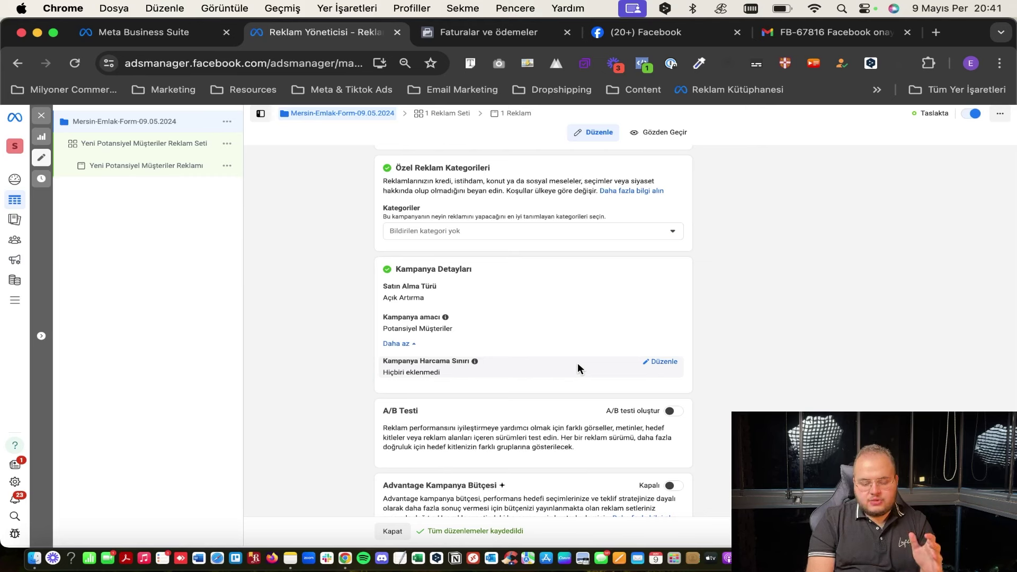
click(661, 362)
click(477, 377)
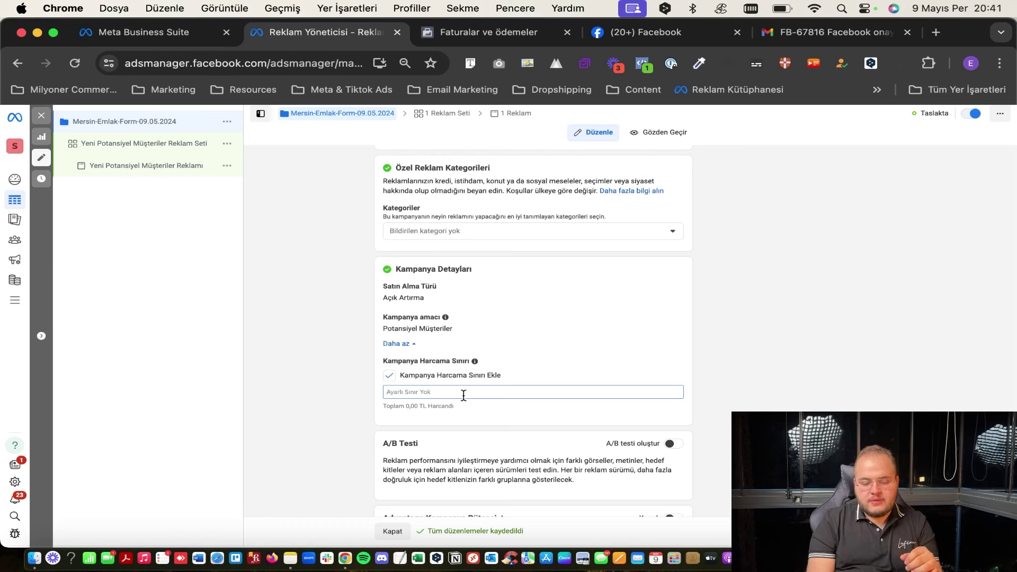
scroll(472, 382, down, 1)
click(481, 370)
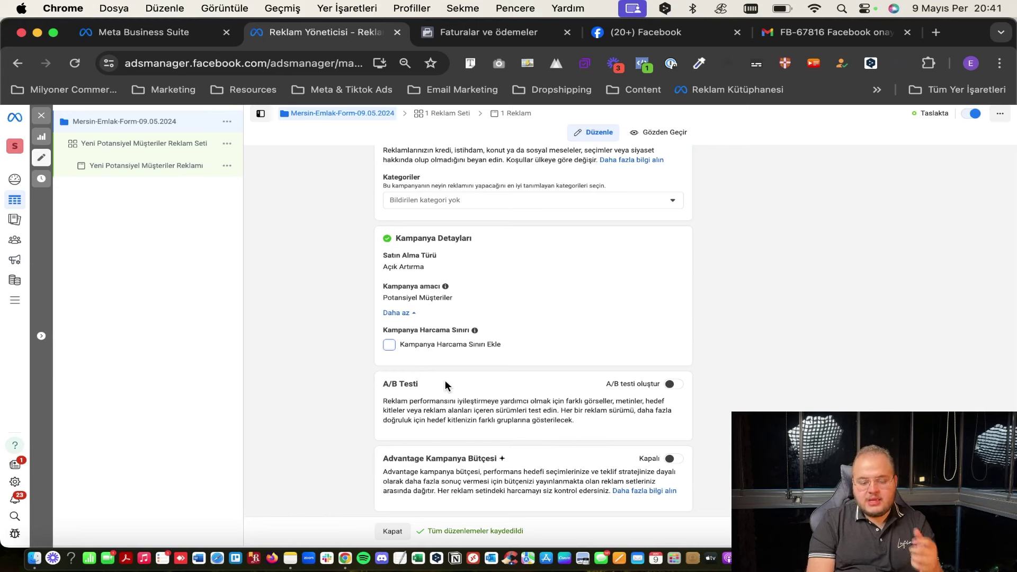
triple_click(394, 381)
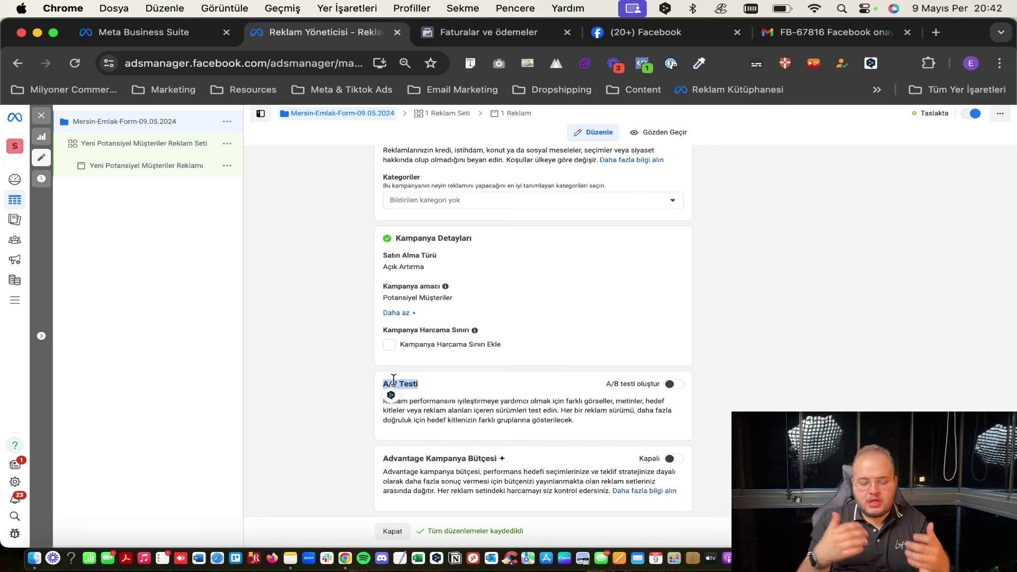
Toggle A/B testi oluştur on and back off so the campaign runs without a test.
click(394, 381)
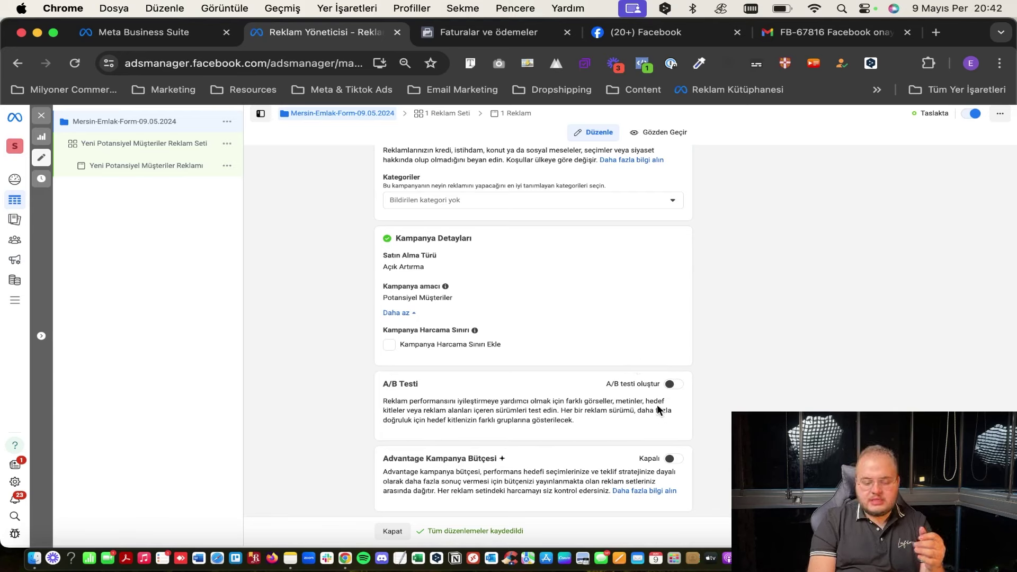
click(668, 385)
scroll(522, 403, down, 1)
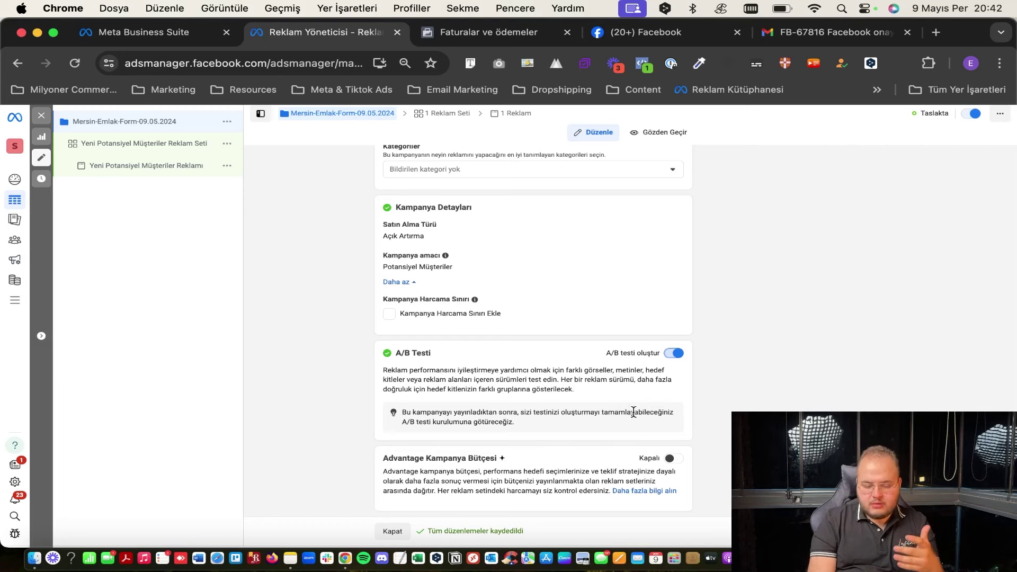
click(672, 355)
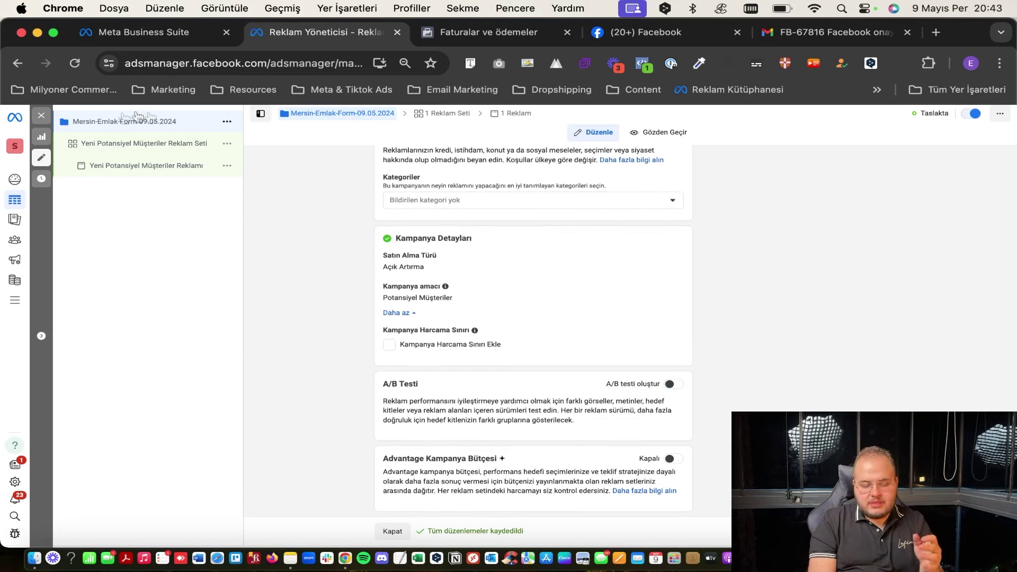
Open the Yeni Potansiyel Müşteriler Reklam Seti ad set's settings from the left tree.
click(112, 166)
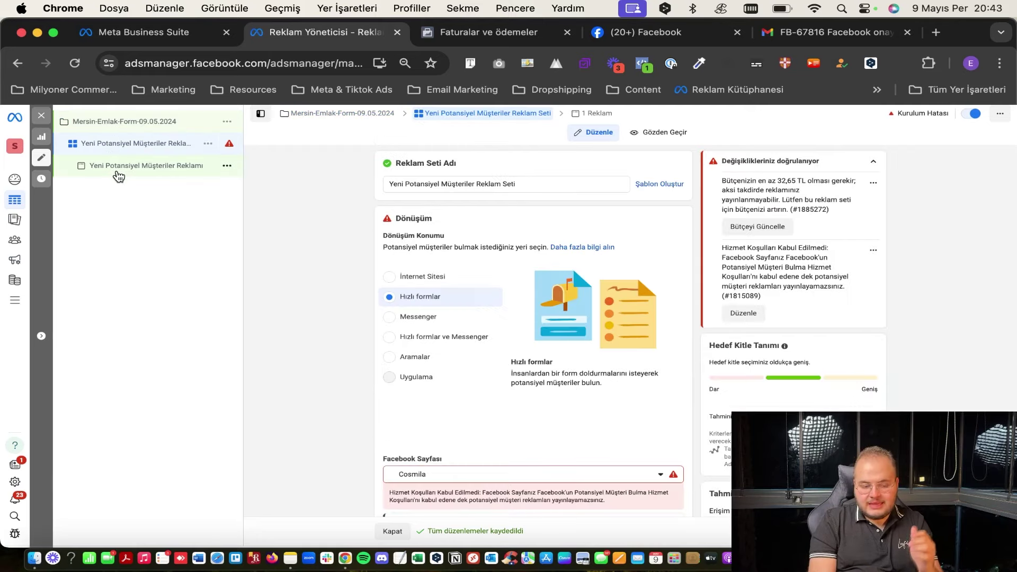
click(145, 143)
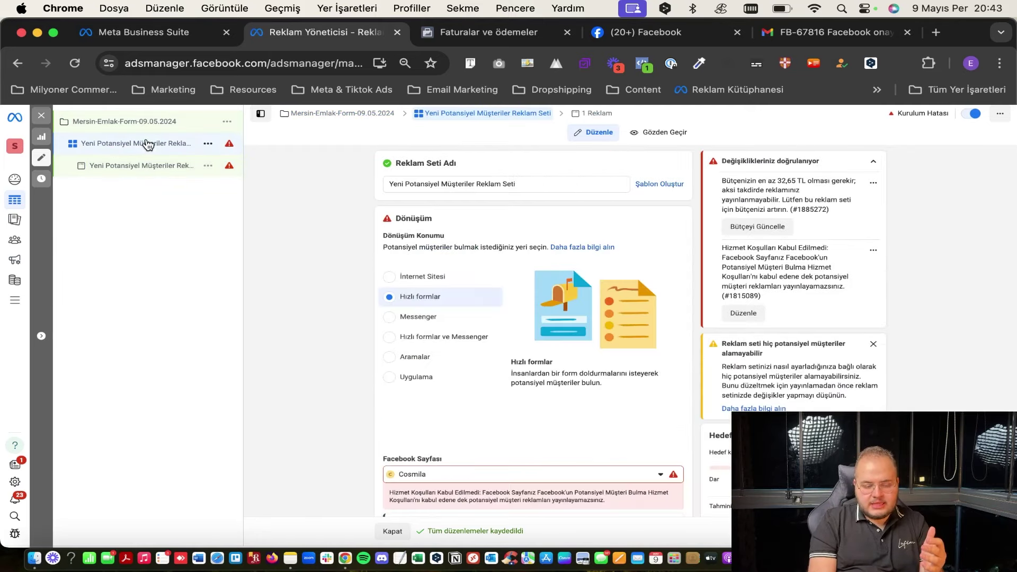
click(168, 121)
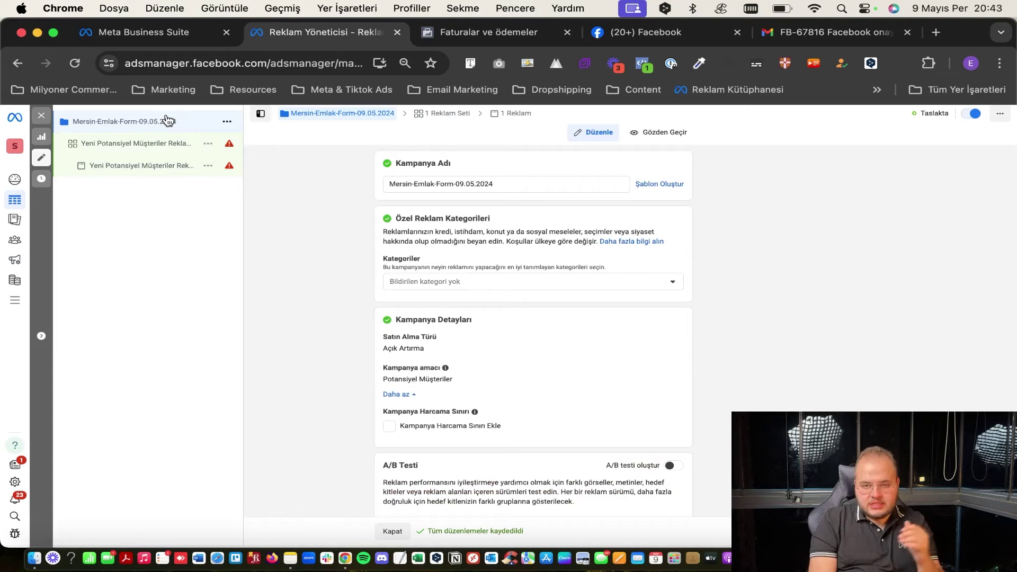
click(145, 144)
click(165, 122)
scroll(347, 263, down, 3)
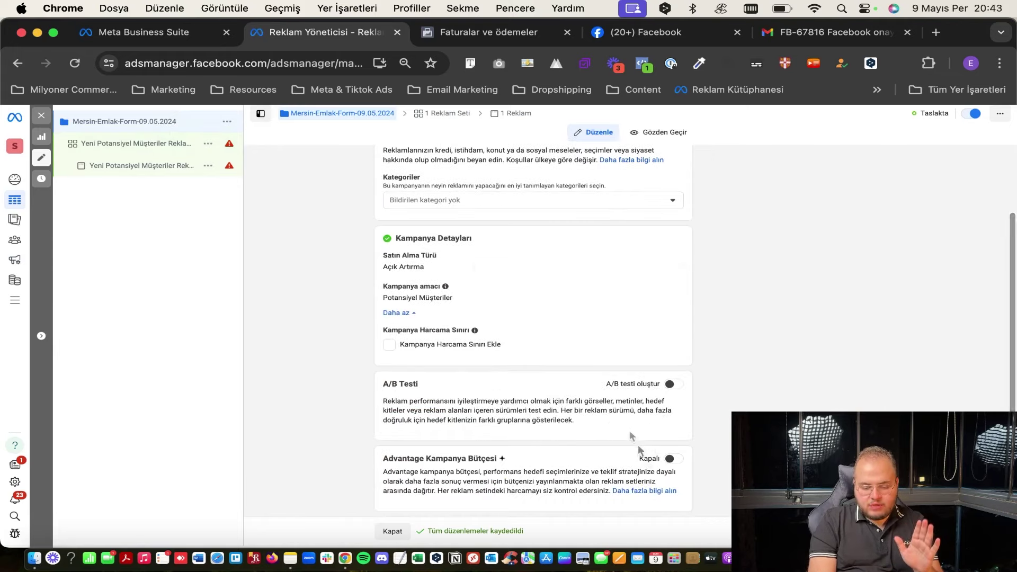
click(163, 151)
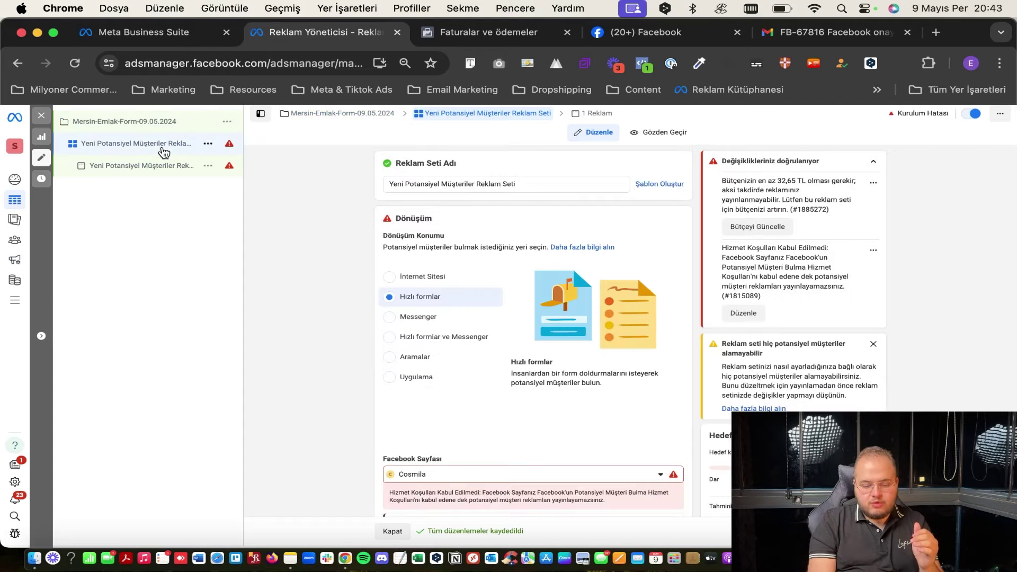
scroll(318, 272, down, 5)
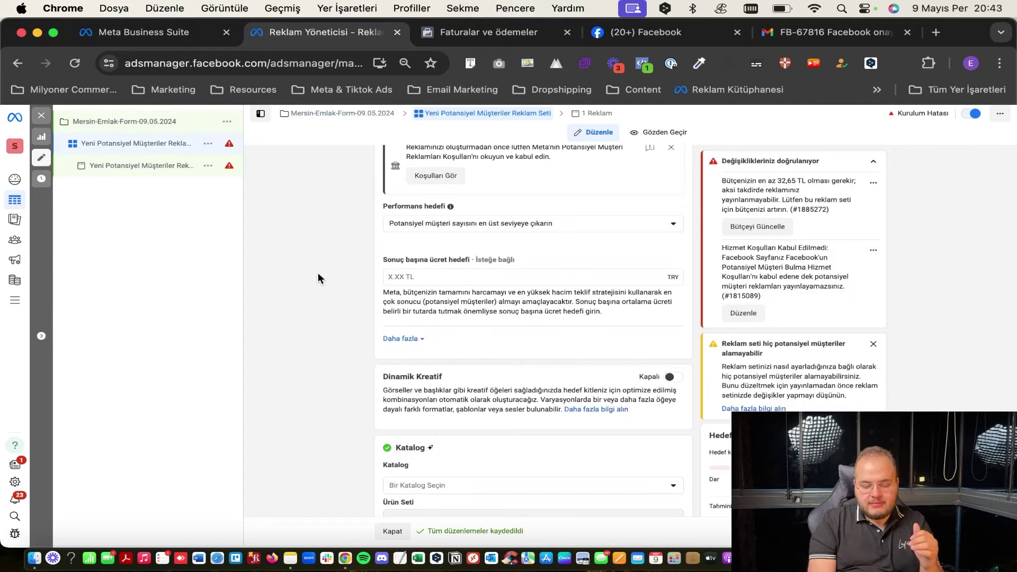
scroll(318, 276, down, 2)
scroll(351, 331, down, 3)
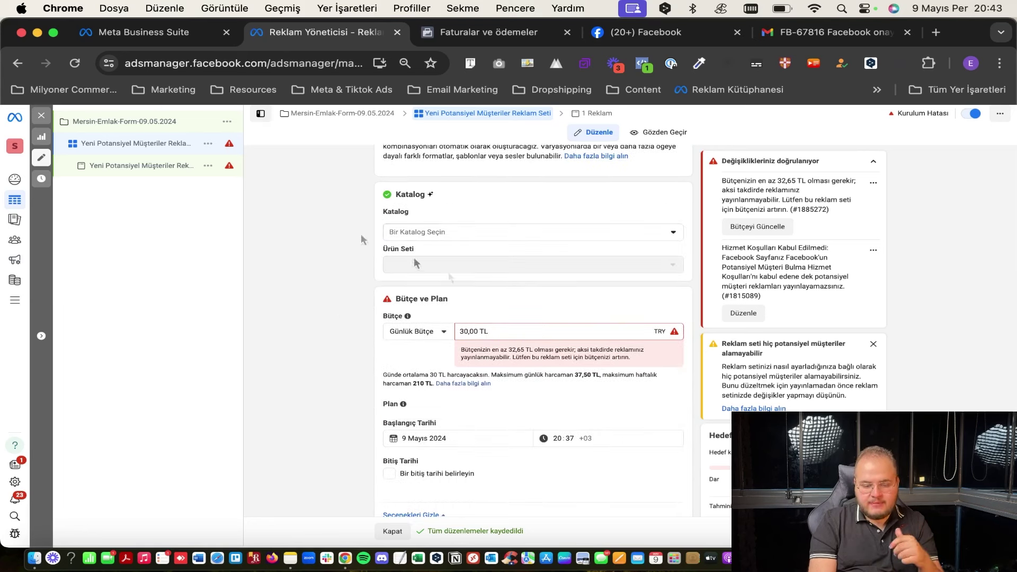
key(alt+shift+Left)
key(alt+shift+Left)
key(alt+shift+Left)
click(513, 306)
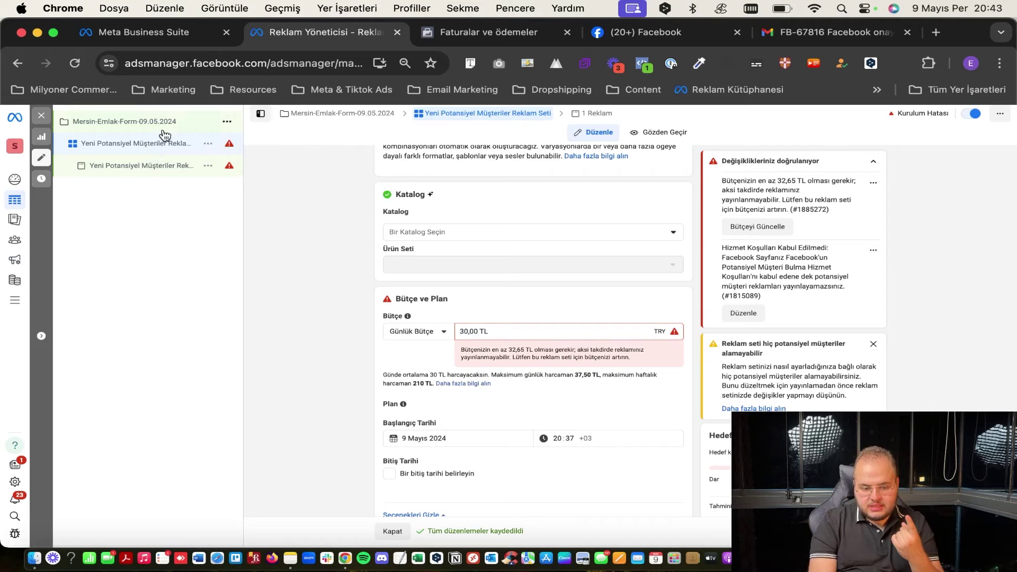
Duplicate the ad set with Kopya sayısı 3 in the same campaign.
click(207, 144)
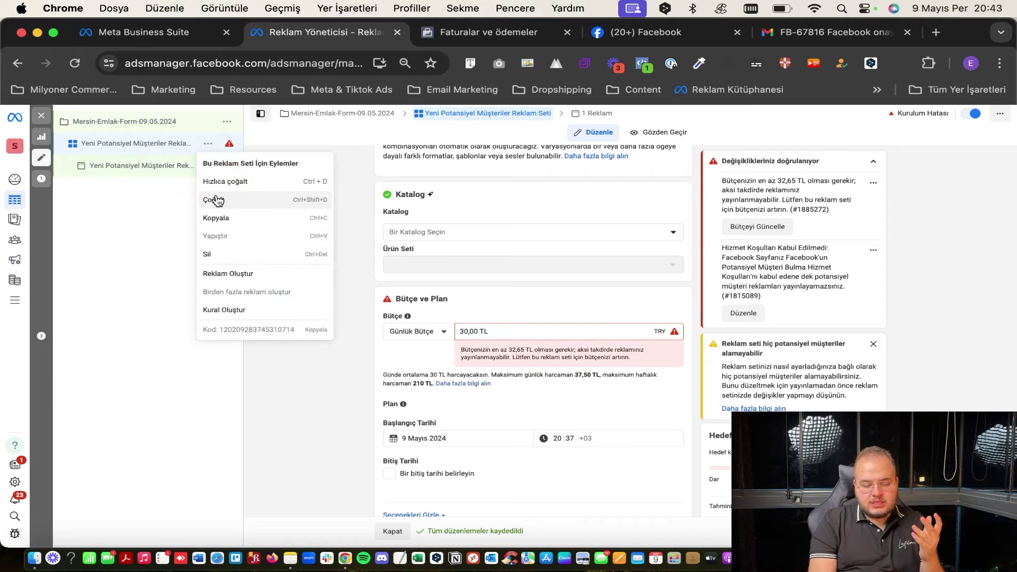
click(215, 199)
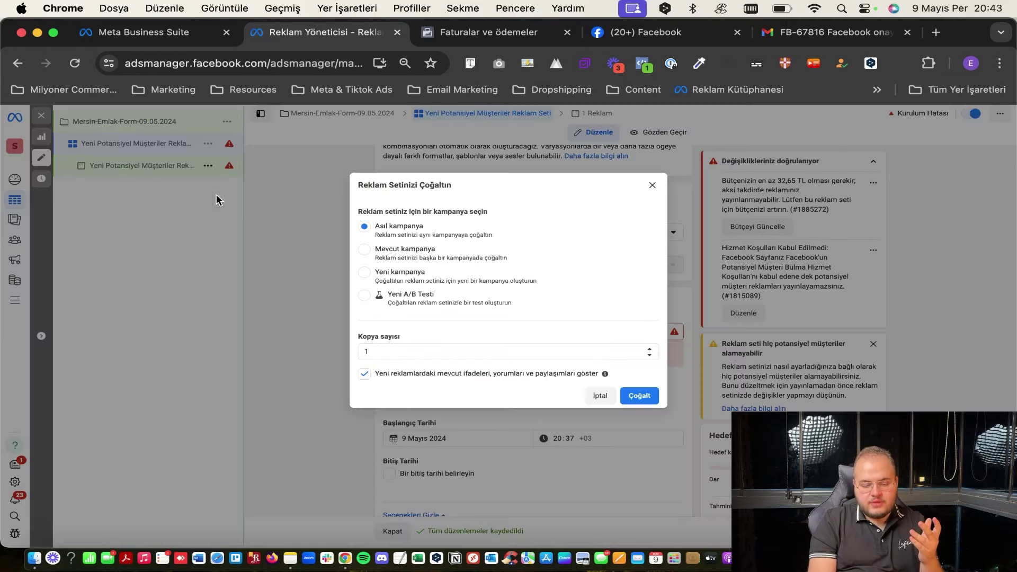
double_click(653, 348)
click(640, 396)
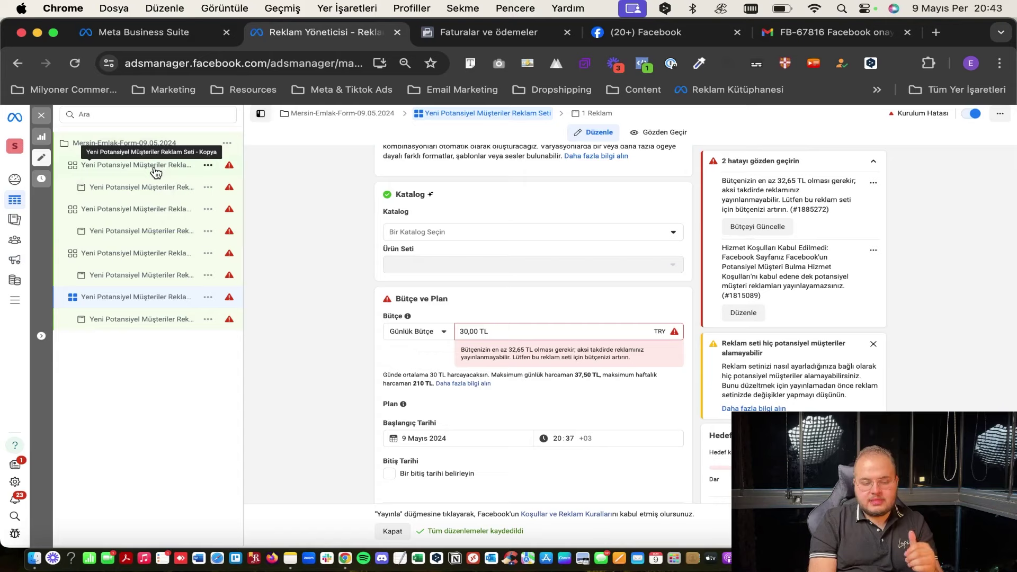
Preview Advantage Kampanya Bütçesi in the campaign settings, then switch it back to Kapalı.
click(151, 144)
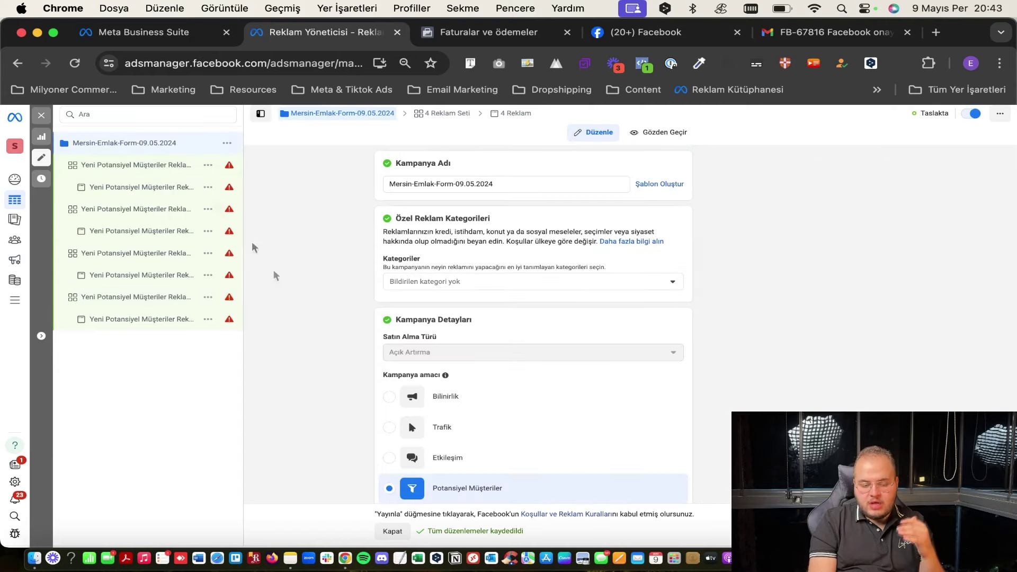
scroll(352, 426, down, 4)
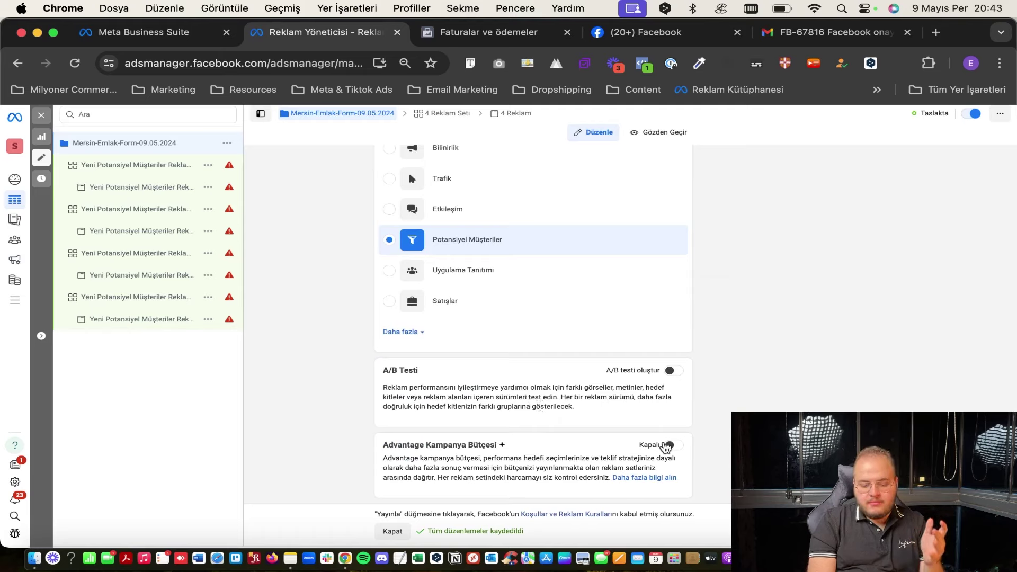
click(671, 446)
scroll(597, 465, down, 1)
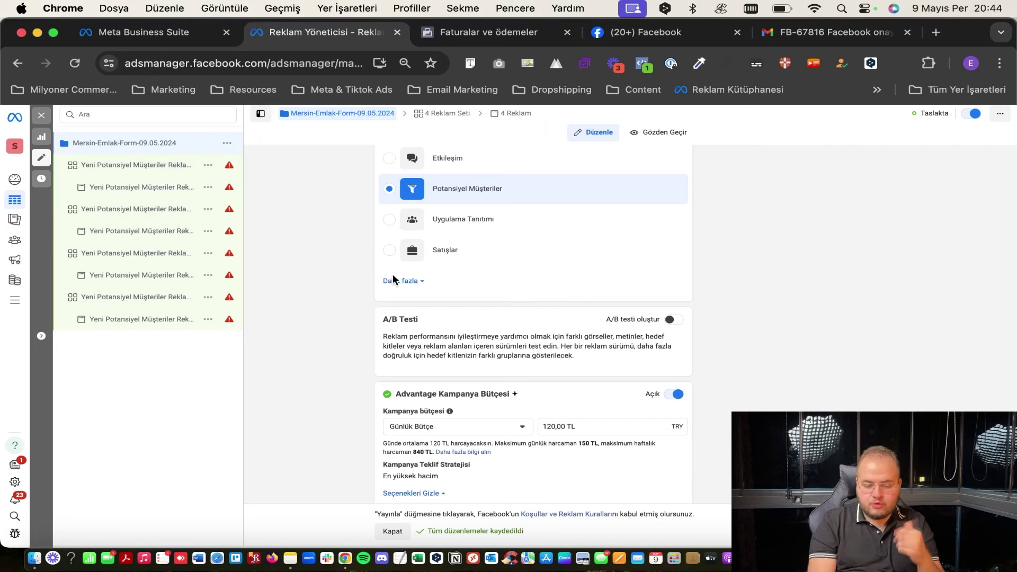
click(136, 166)
click(190, 143)
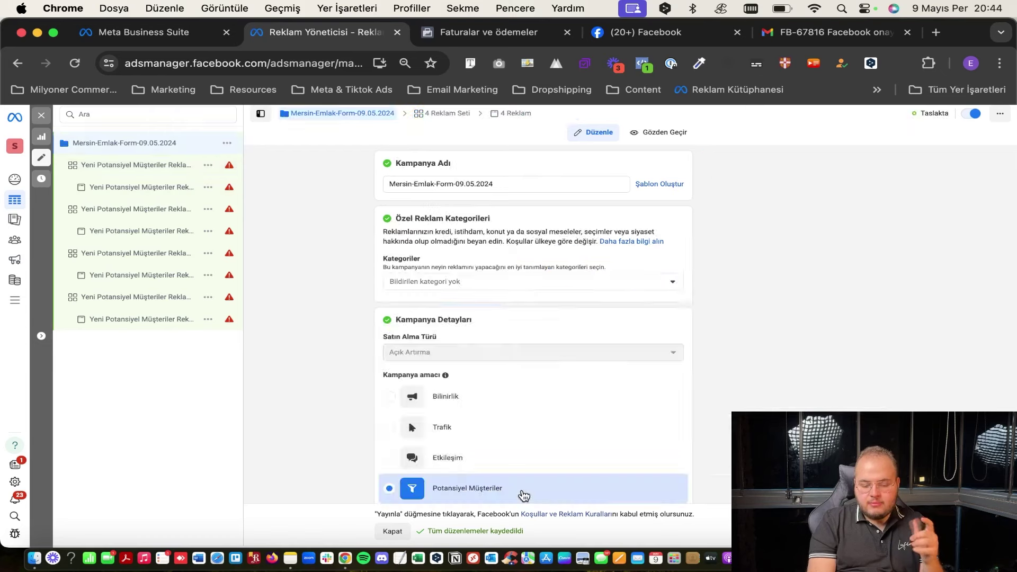
scroll(522, 493, down, 10)
click(675, 219)
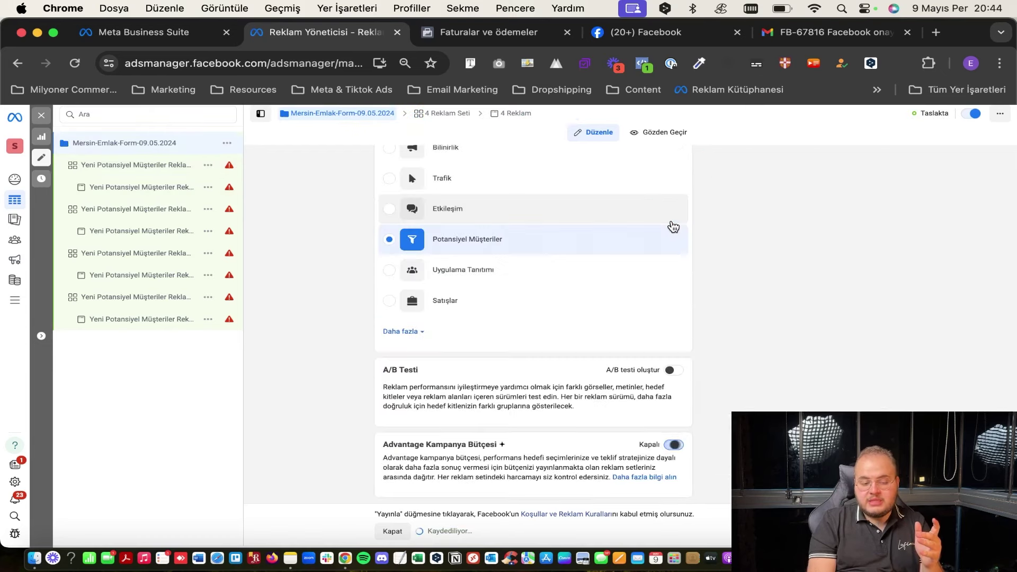
Give the first copied ad set a 300 TL daily budget starting 9 Mayıs 2024 with no end date.
click(97, 165)
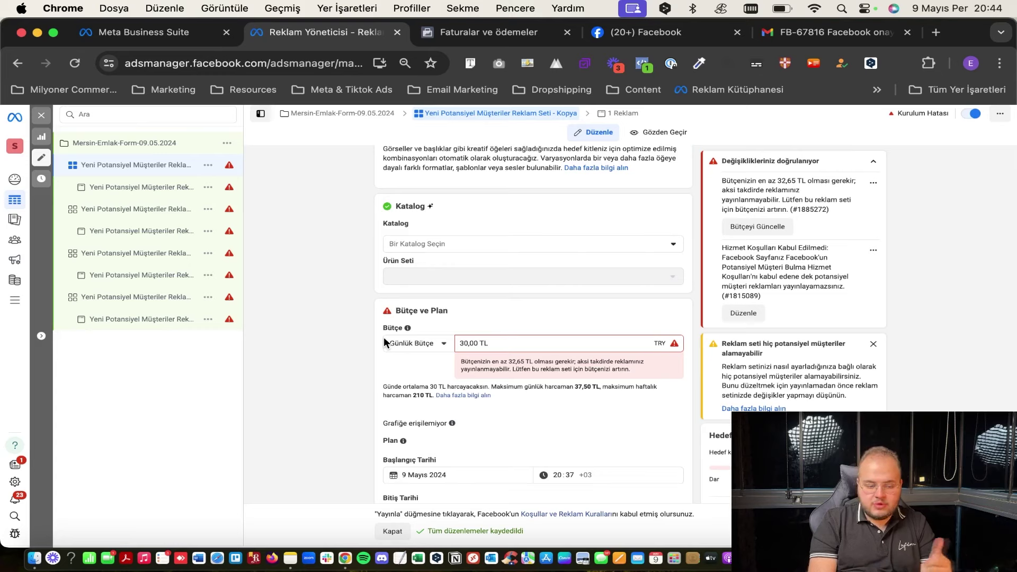
triple_click(519, 343)
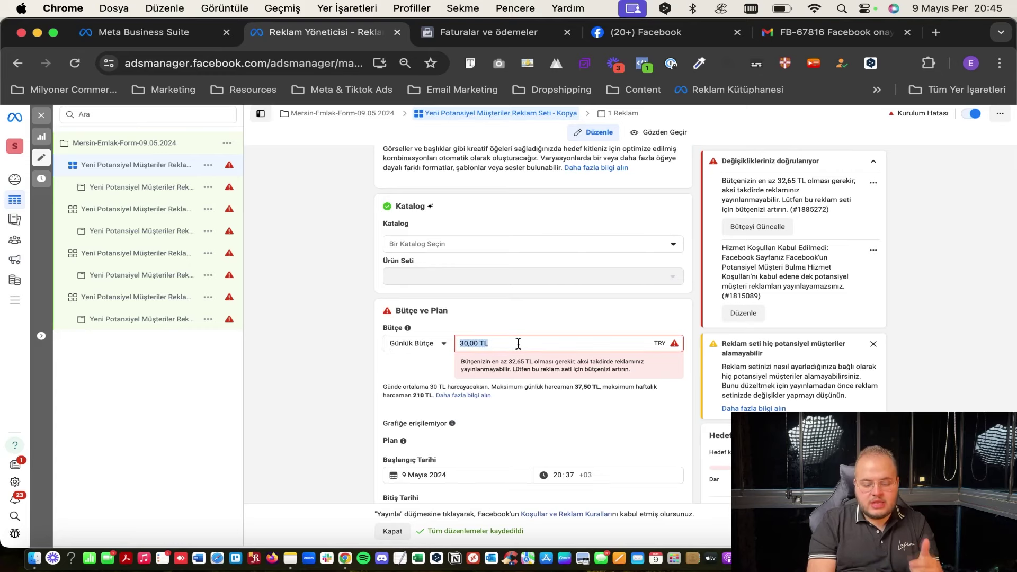
text(300)
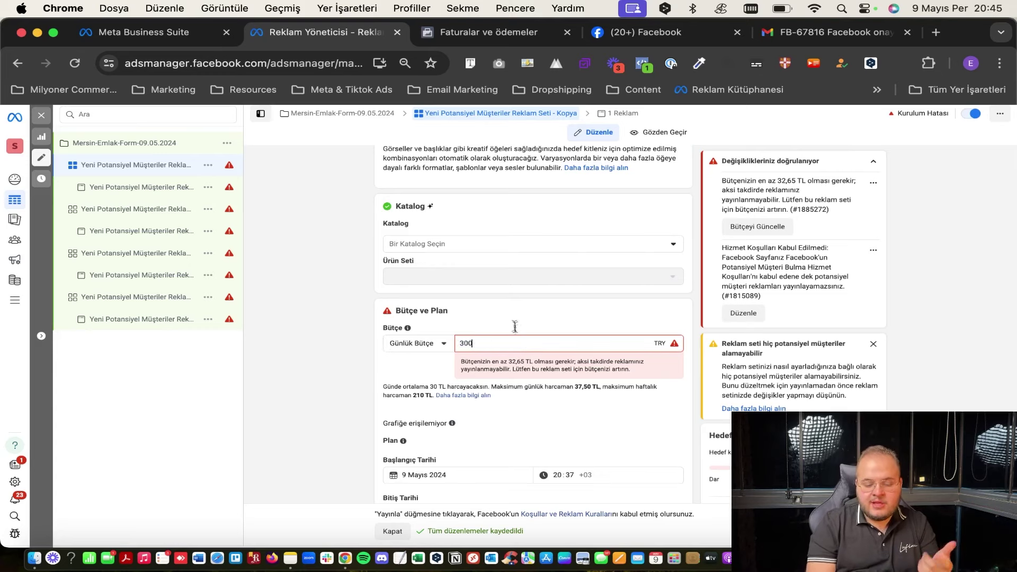
click(515, 328)
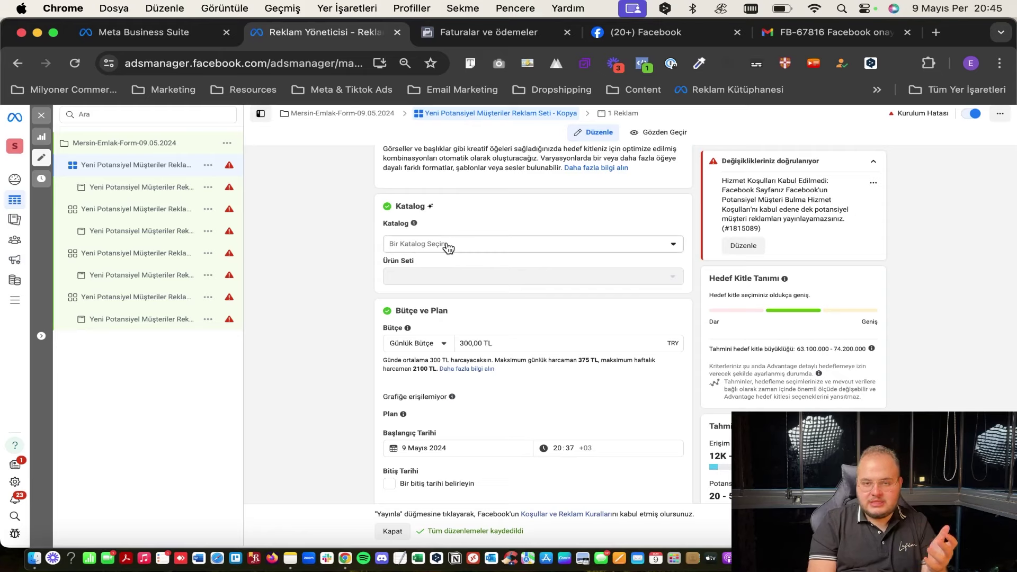
scroll(512, 310, down, 3)
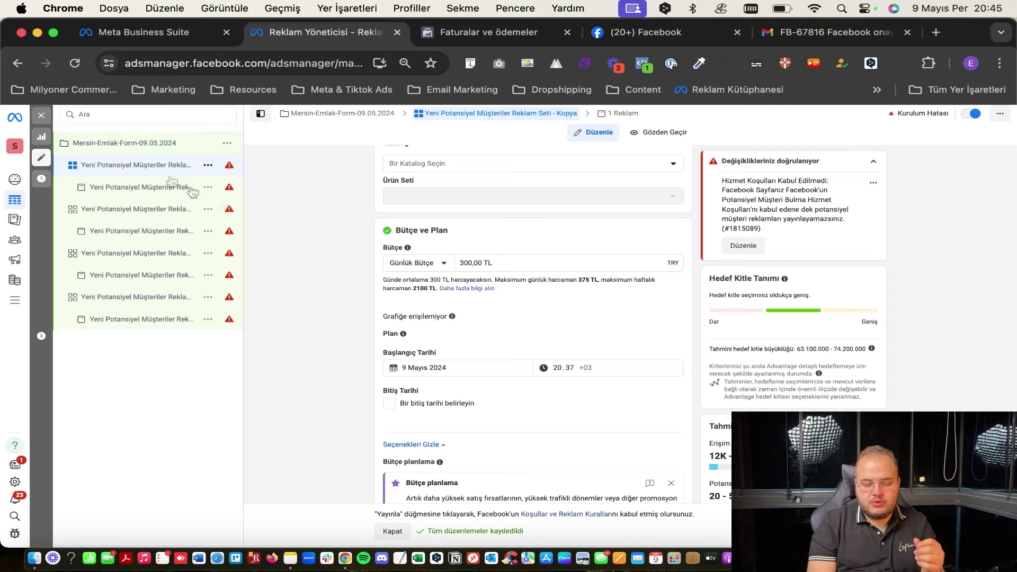
scroll(492, 263, down, 5)
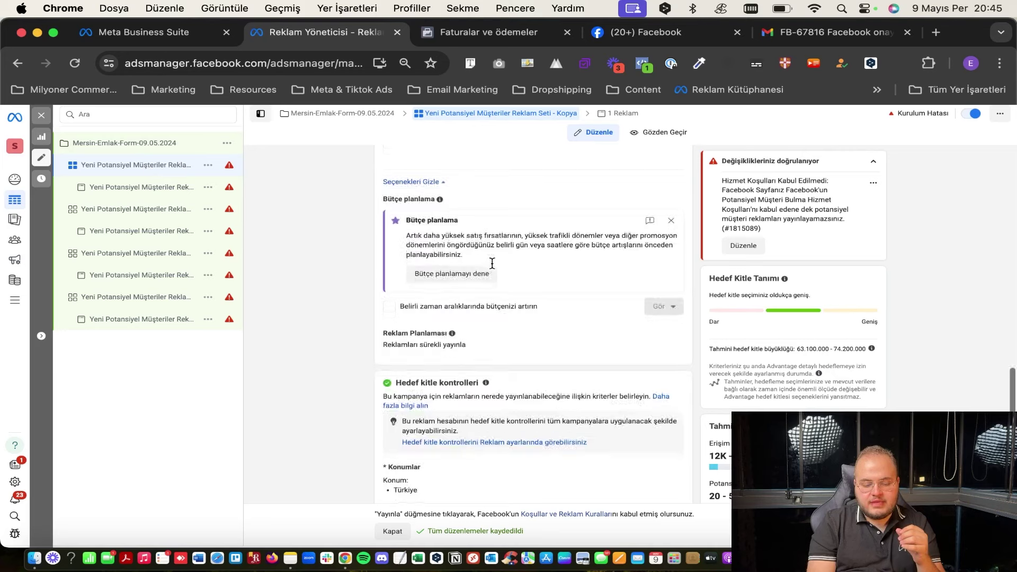
scroll(492, 262, up, 5)
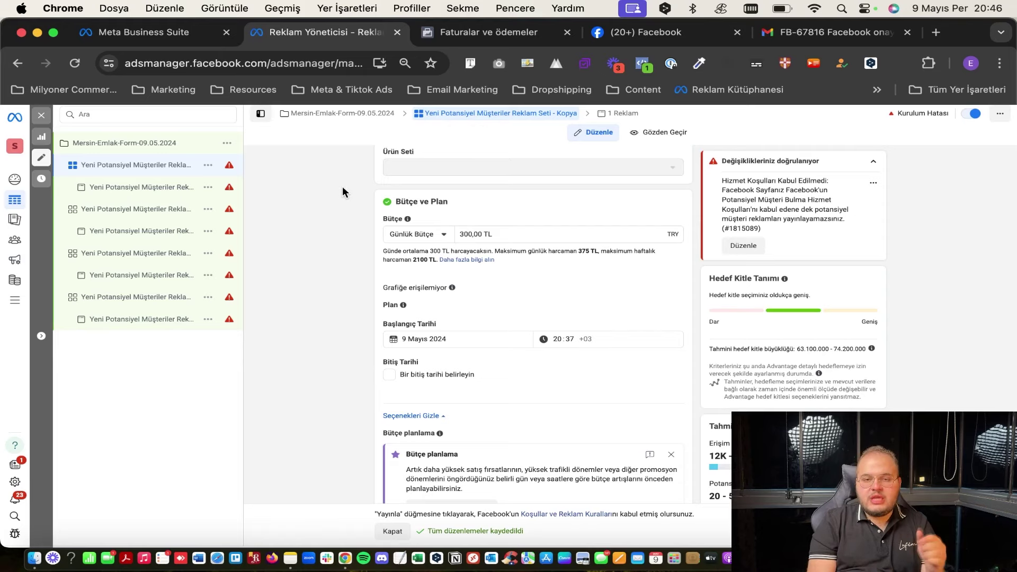
click(131, 153)
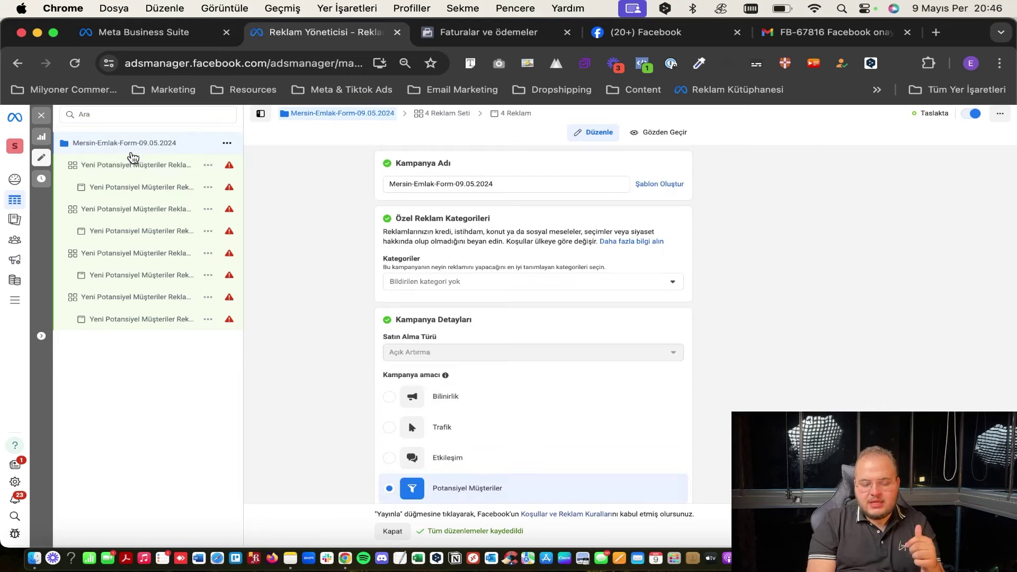
click(142, 165)
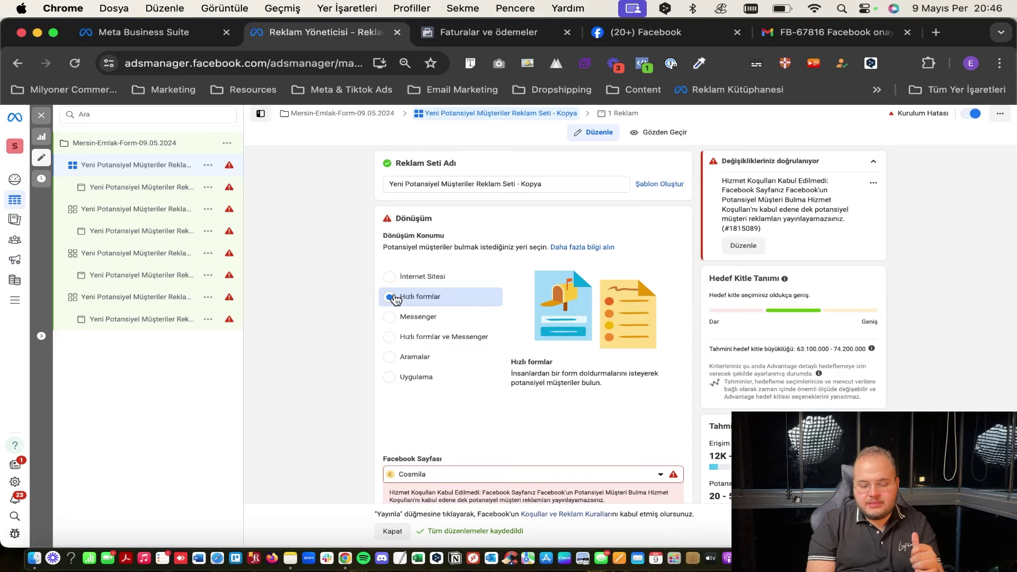
scroll(394, 298, down, 15)
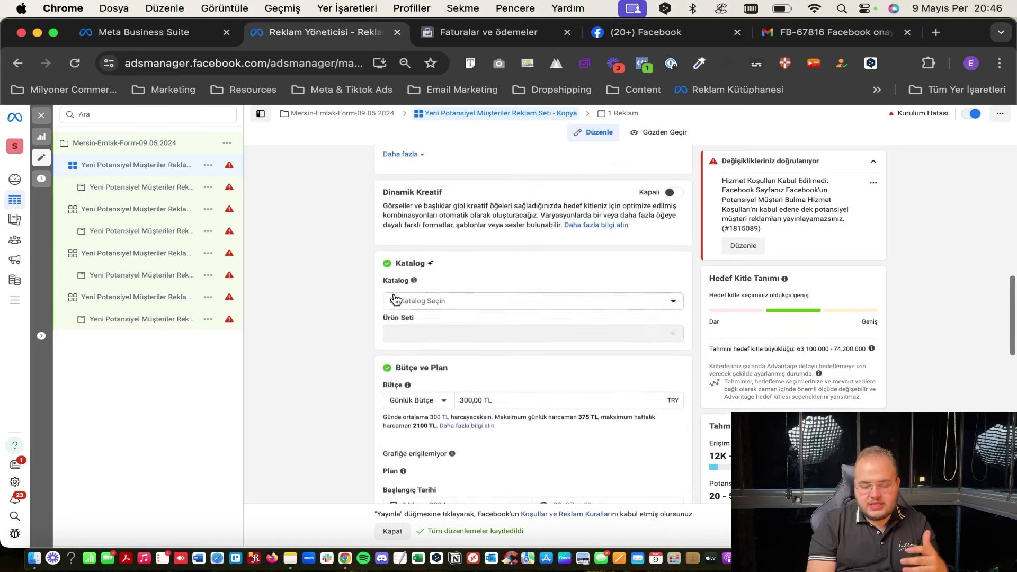
scroll(395, 299, down, 3)
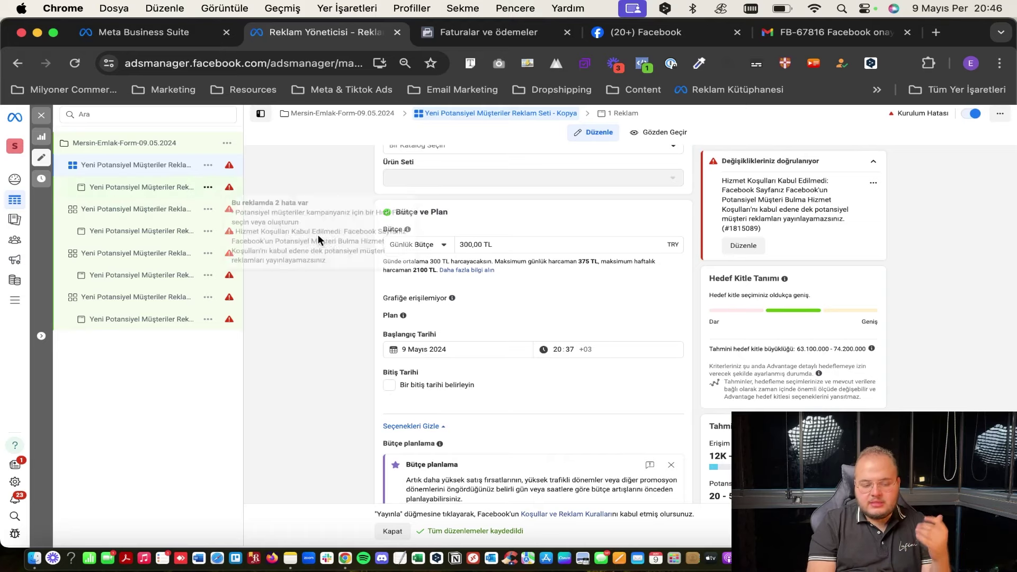
click(125, 150)
Switch Advantage Kampanya Bütçesi to Açık for the Mersin-Emlak-Form-09.05.2024 campaign.
scroll(296, 342, down, 5)
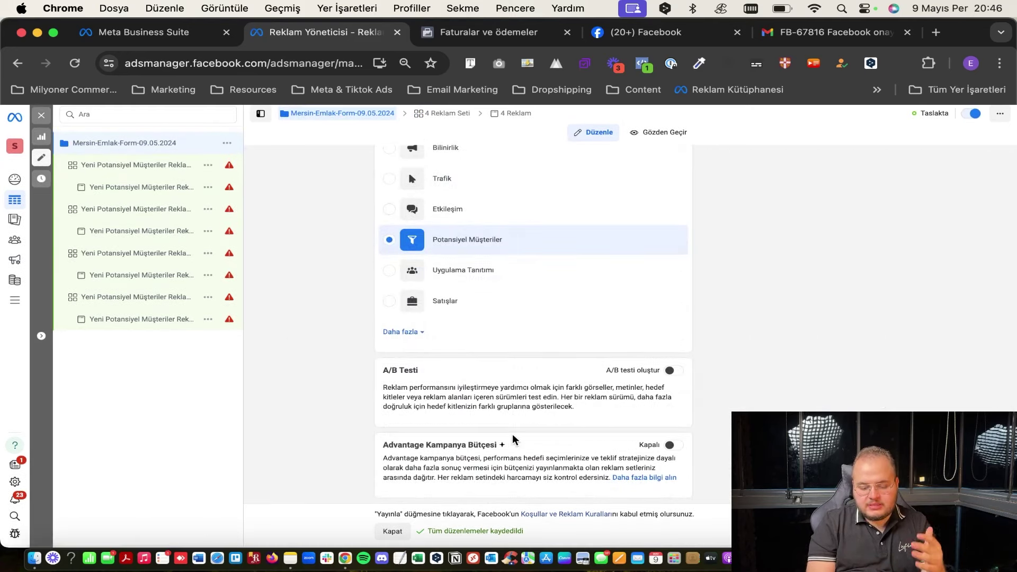
drag(431, 445, 522, 448)
click(522, 449)
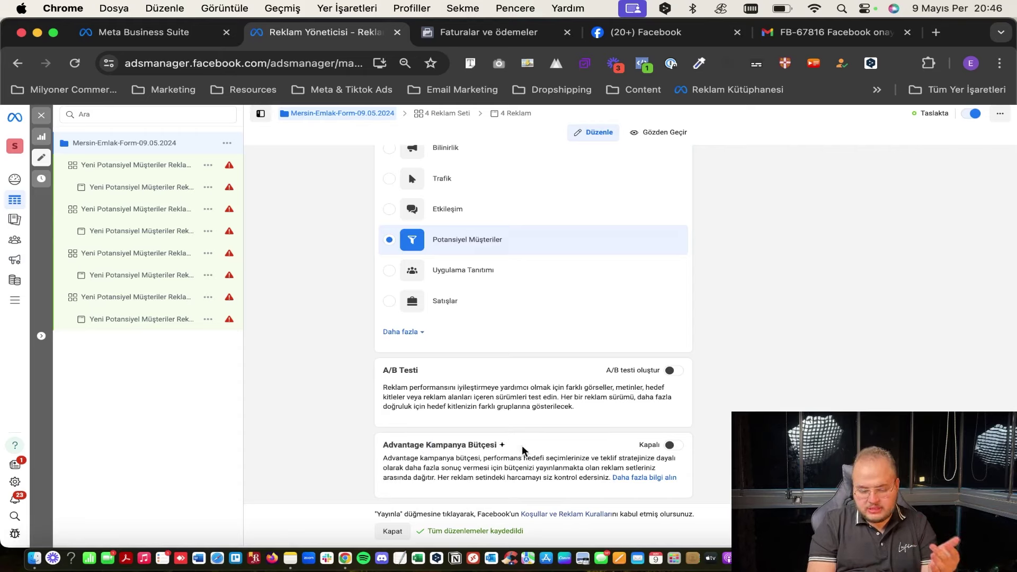
click(672, 445)
scroll(500, 481, down, 4)
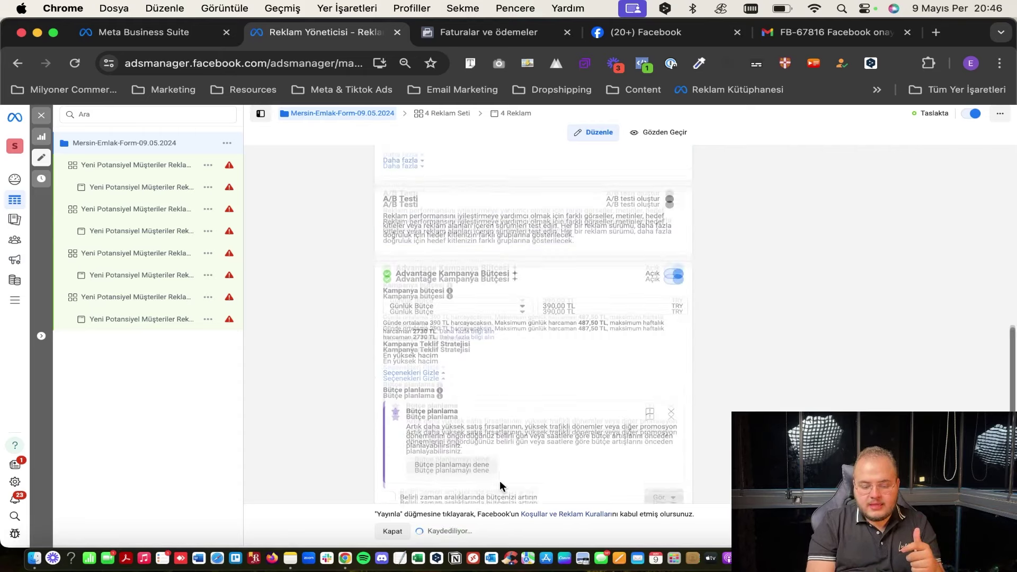
Try Toplam Bütçe, then settle on a Günlük Bütçe campaign budget of 37,50 TL.
click(467, 297)
click(517, 281)
click(472, 296)
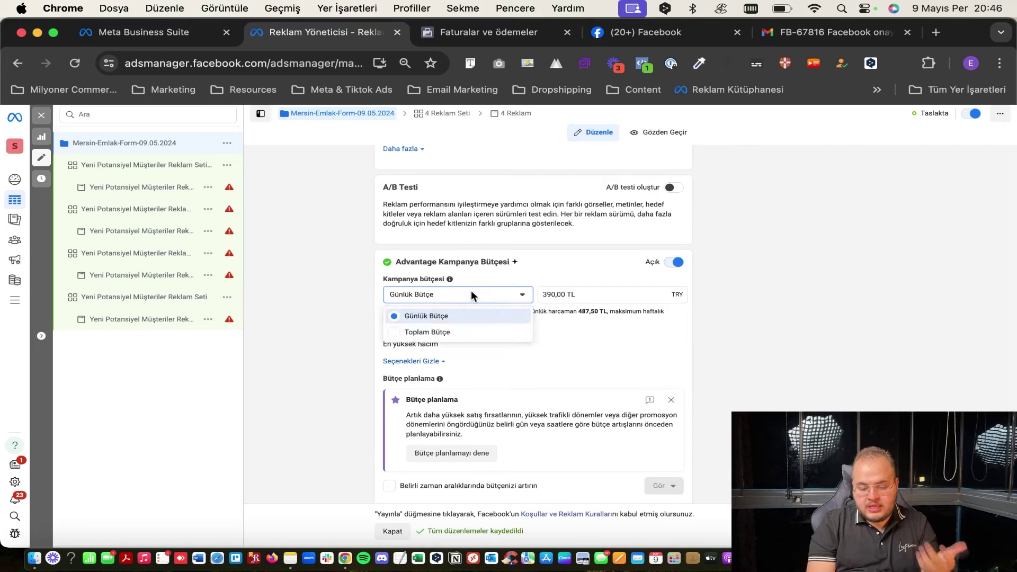
click(450, 332)
click(488, 343)
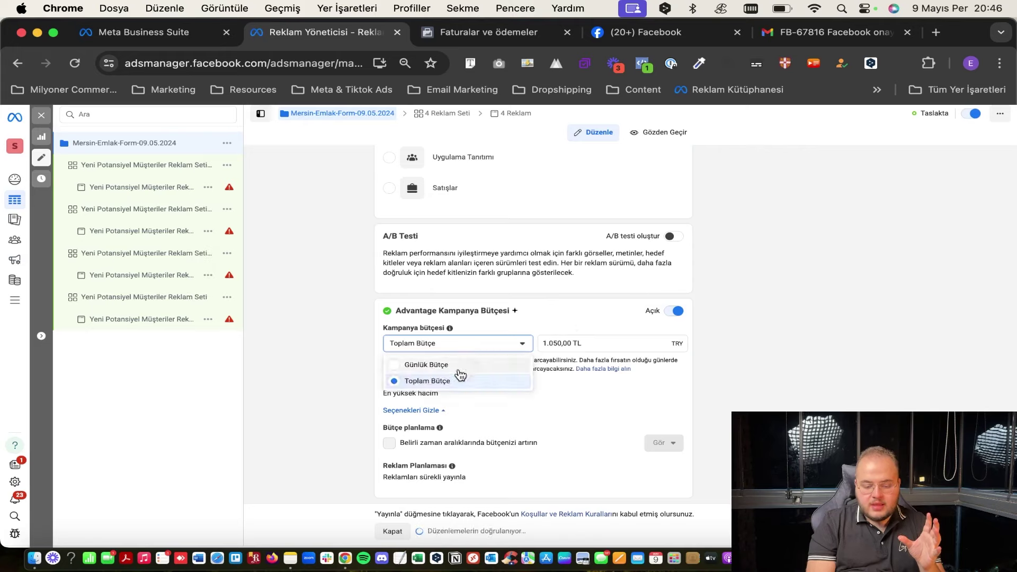
click(459, 364)
scroll(458, 368, down, 3)
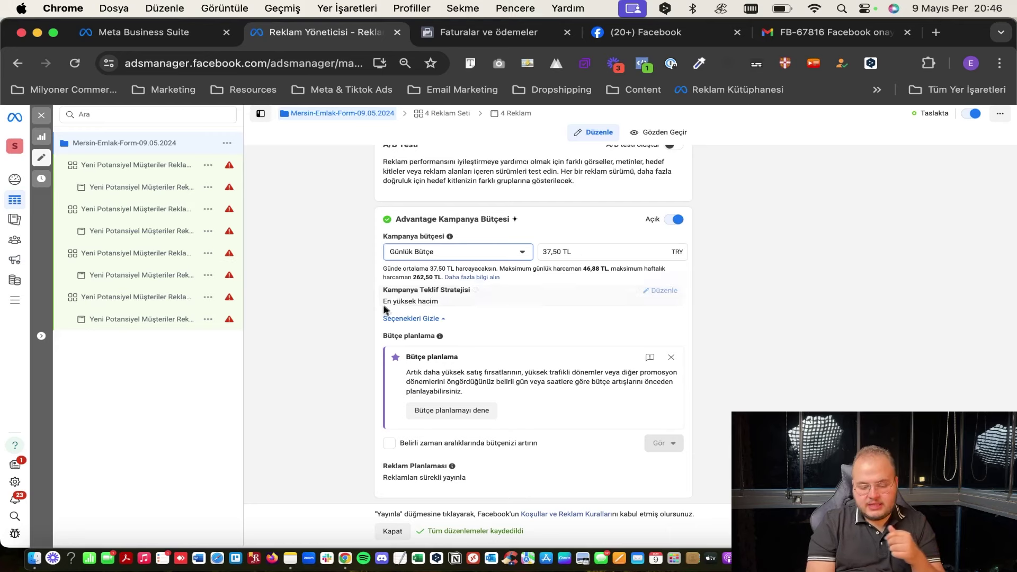
drag(375, 302, 439, 302)
click(561, 305)
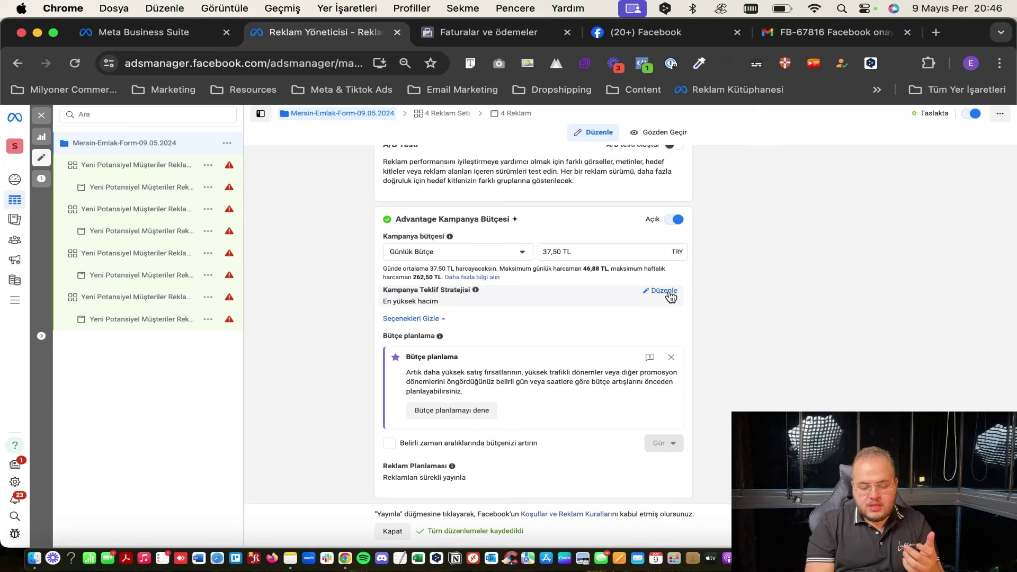
click(668, 292)
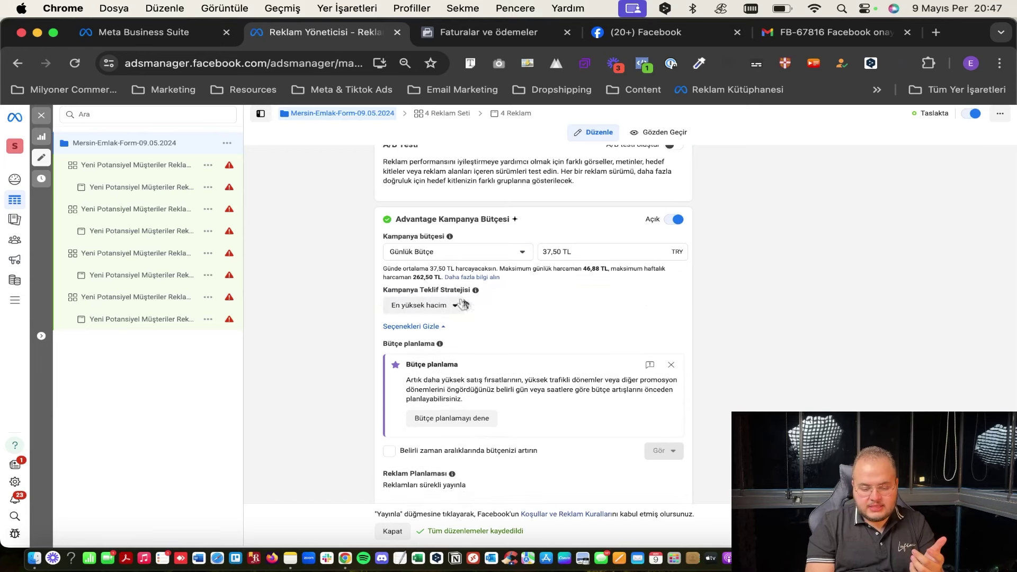
click(455, 305)
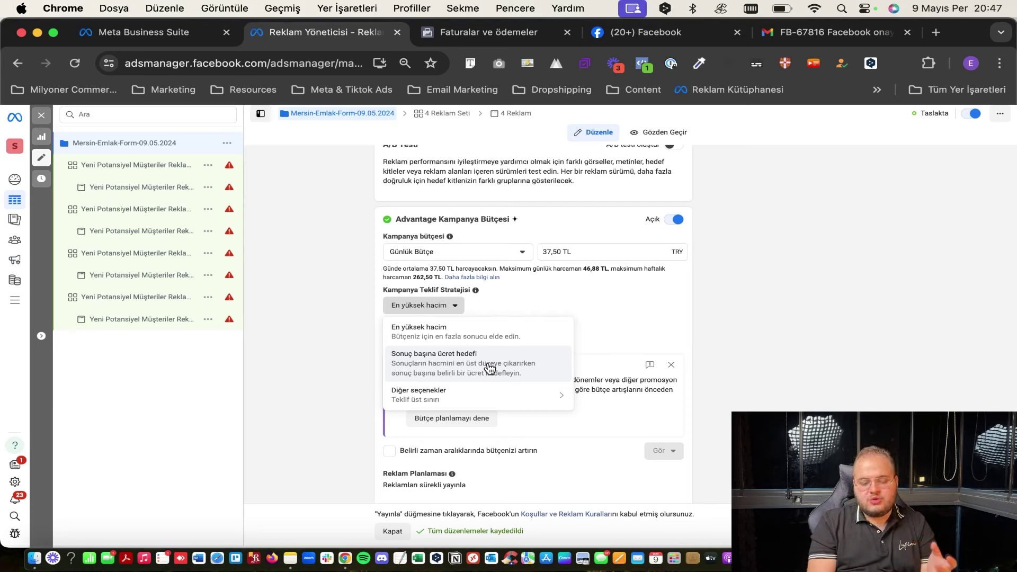
click(373, 320)
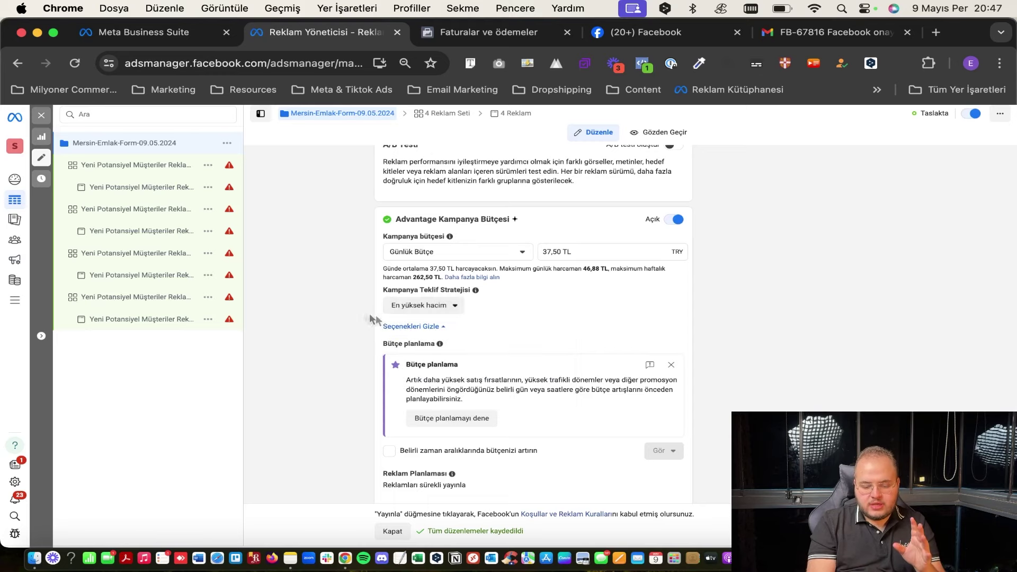
click(408, 316)
click(412, 318)
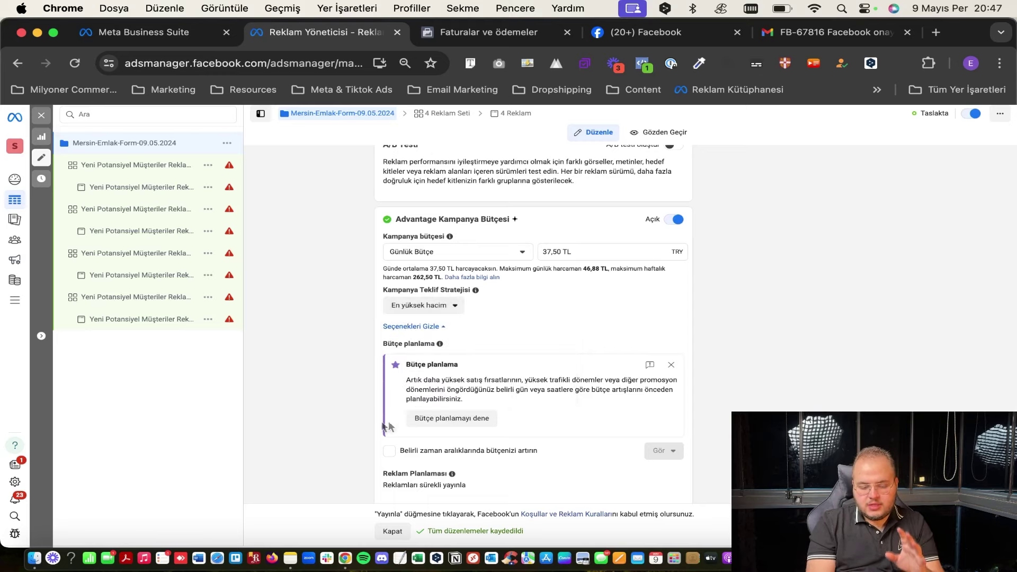
scroll(426, 457, down, 1)
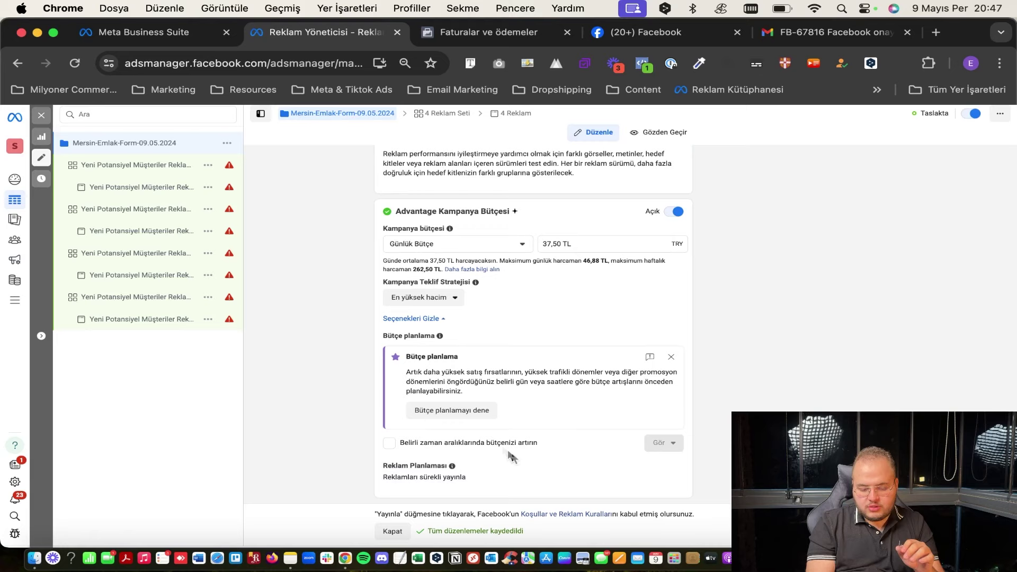
Dismiss the Bütçe planlama tip and schedule a 25% daily budget increase to 46,88 TL for 10–11 May 2024.
click(671, 357)
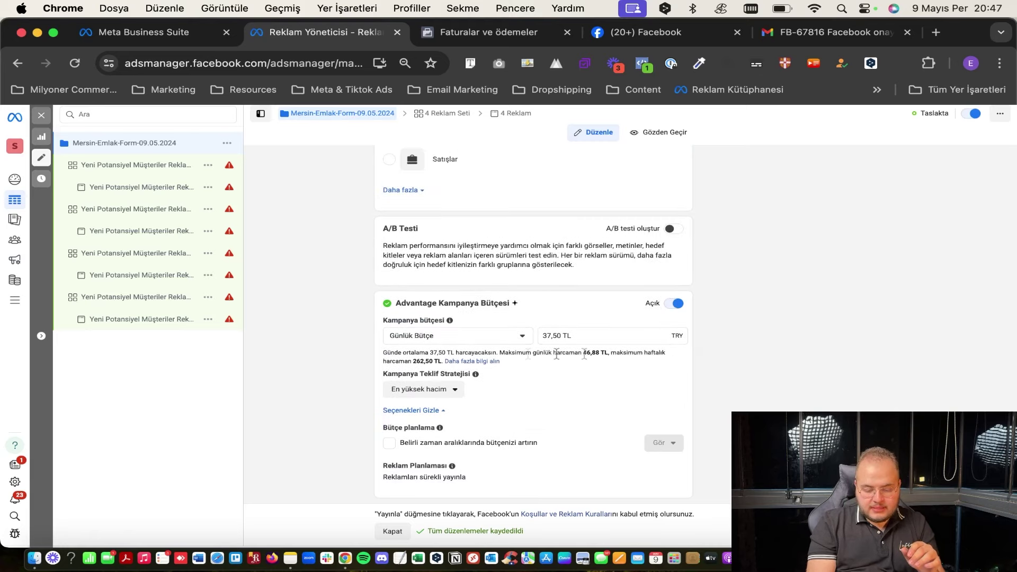
click(522, 450)
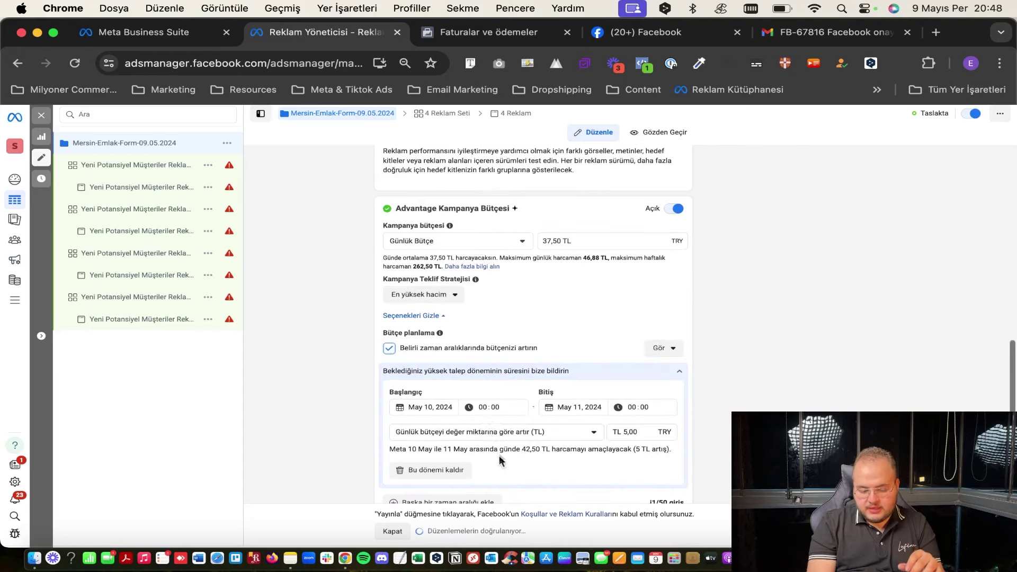
scroll(427, 415, down, 2)
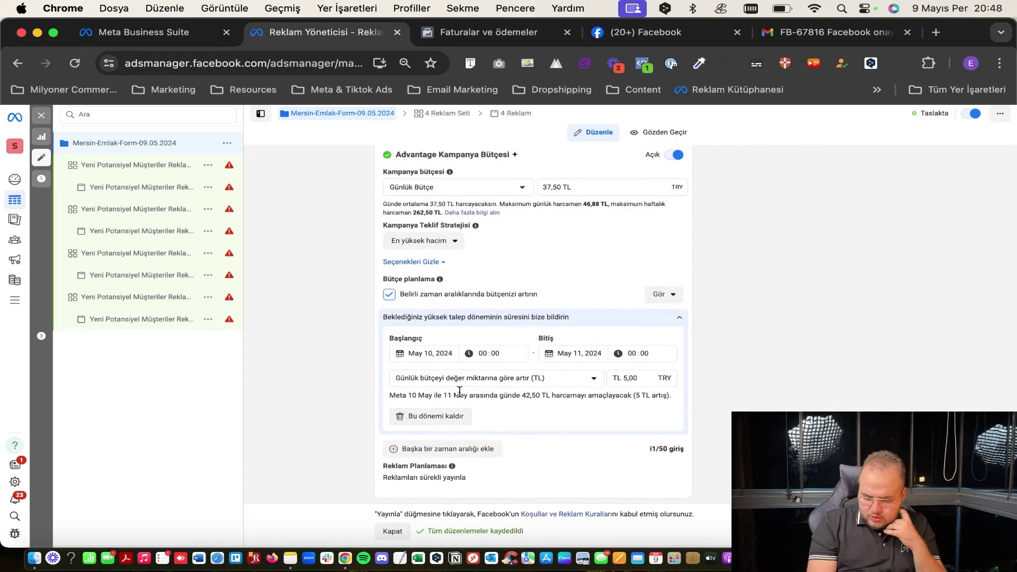
click(563, 380)
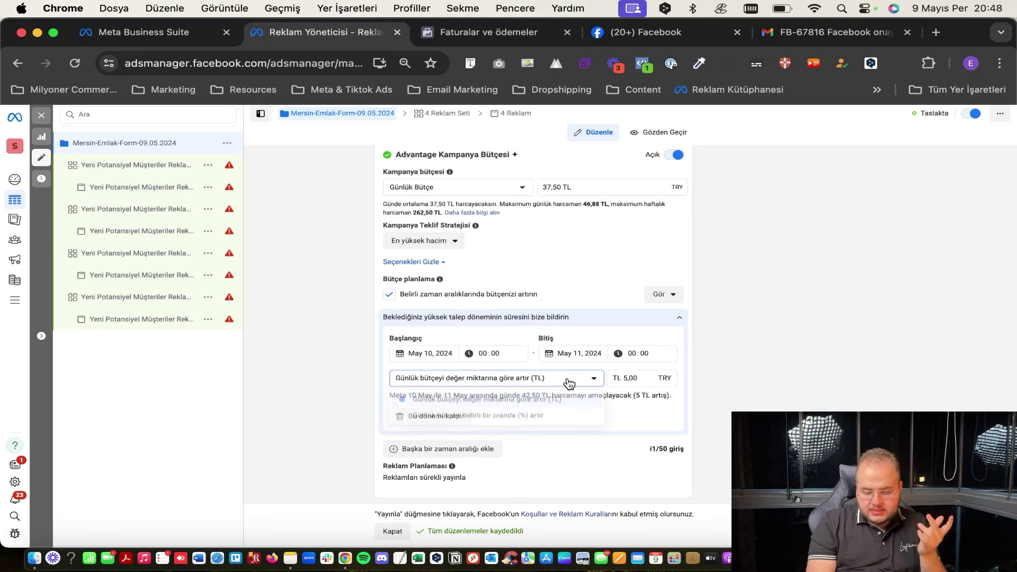
click(526, 417)
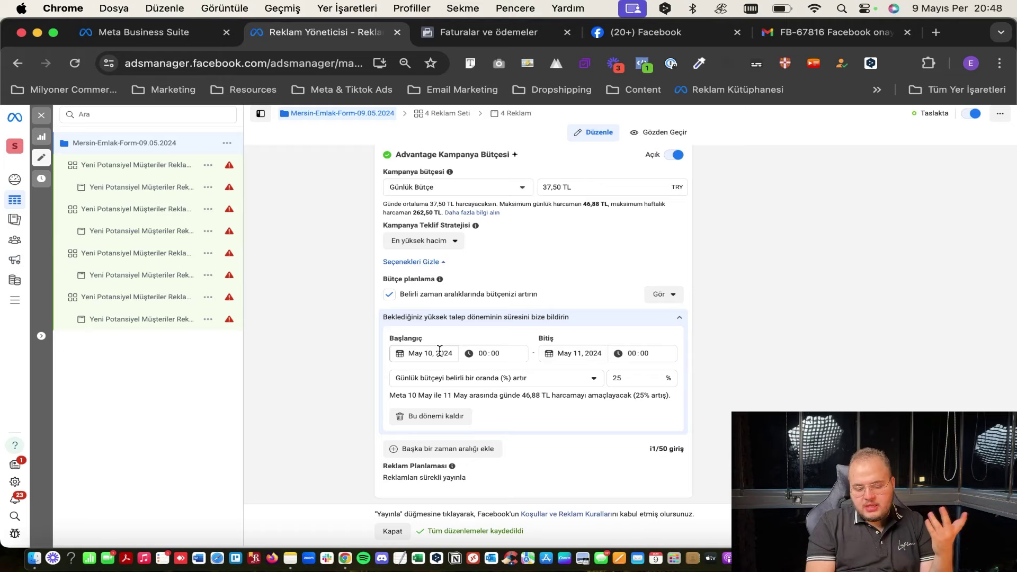
click(422, 295)
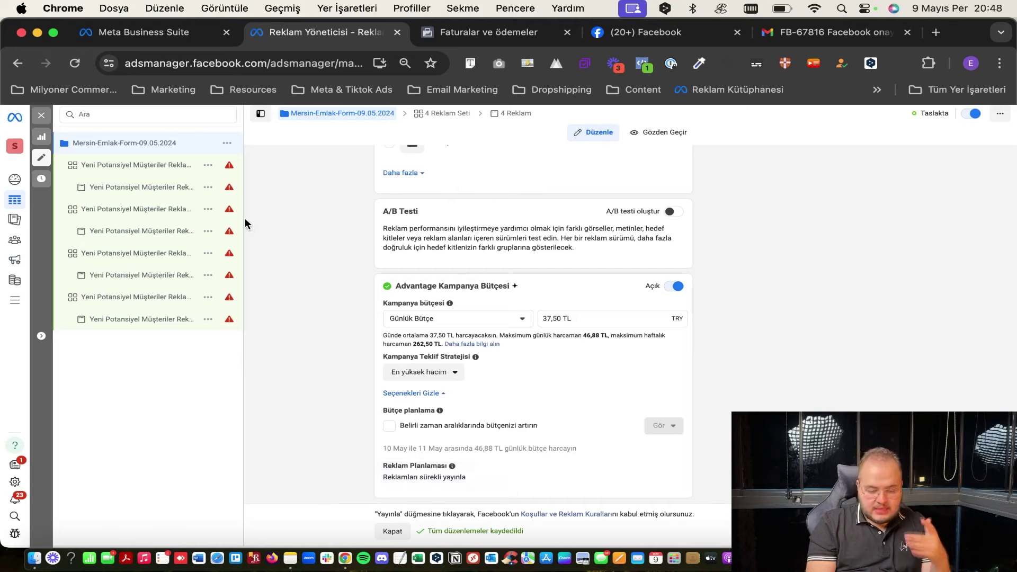
Cancel a switch to Satışlar to keep Potansiyel Müşteriler, then open the first copied ad set.
scroll(420, 292, up, 15)
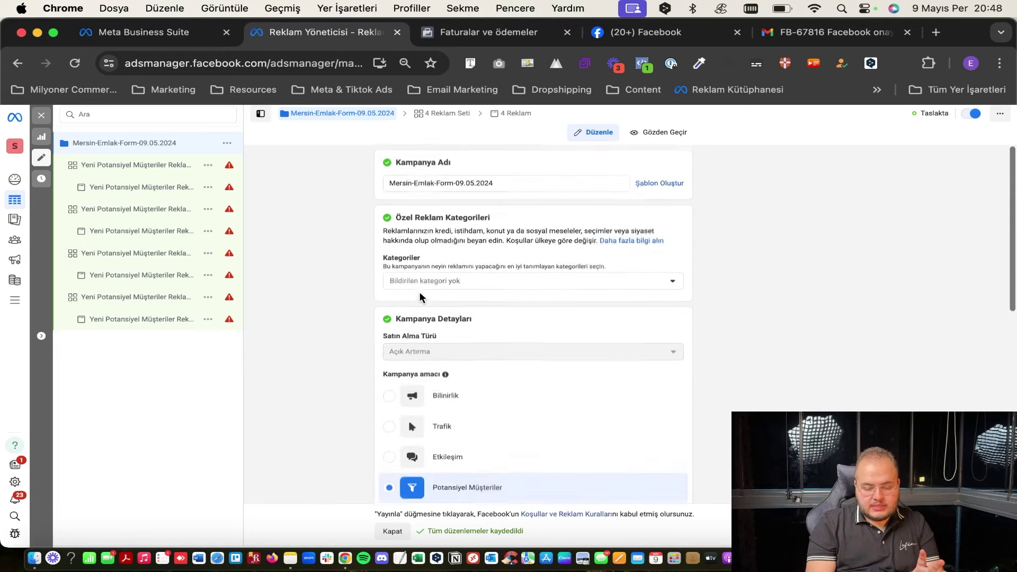
scroll(419, 290, down, 3)
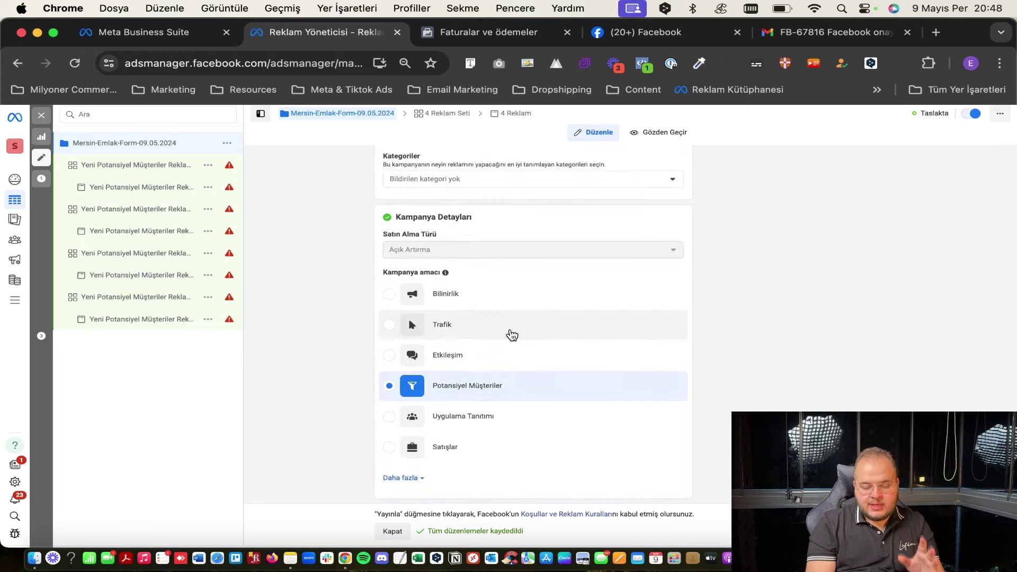
mouse_move(494, 385)
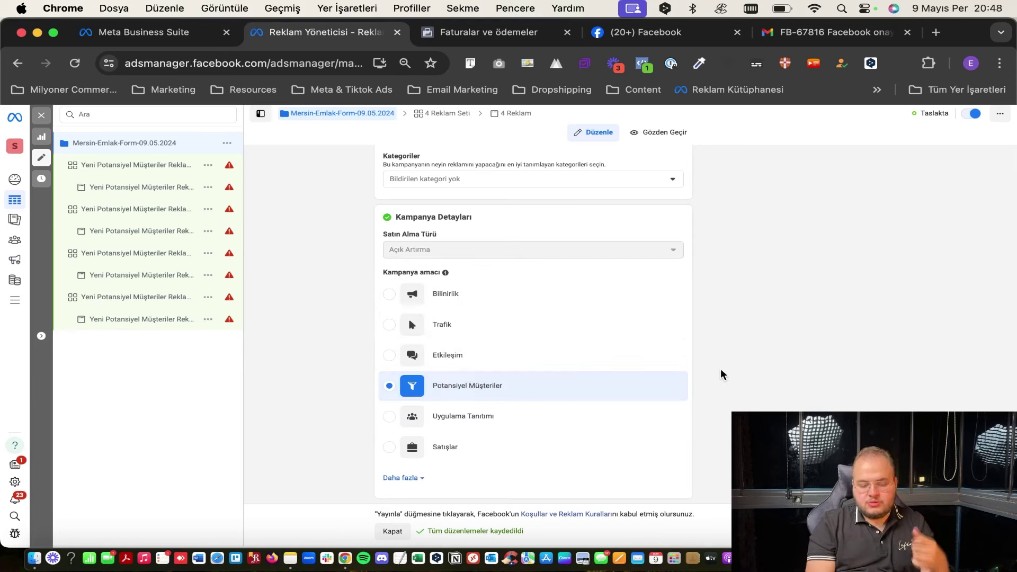
scroll(721, 375, up, 1)
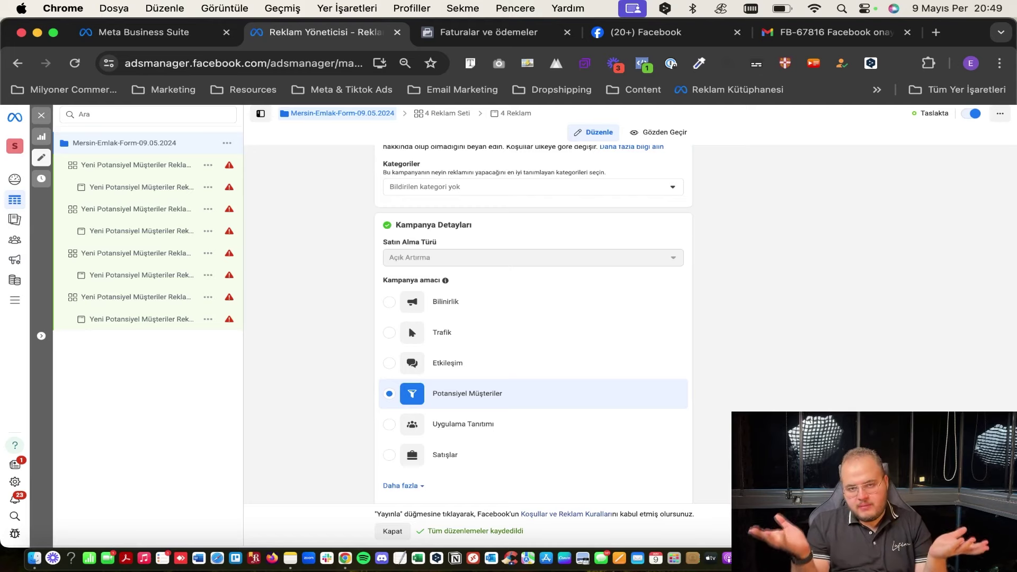
scroll(530, 318, down, 1)
scroll(530, 318, down, 2)
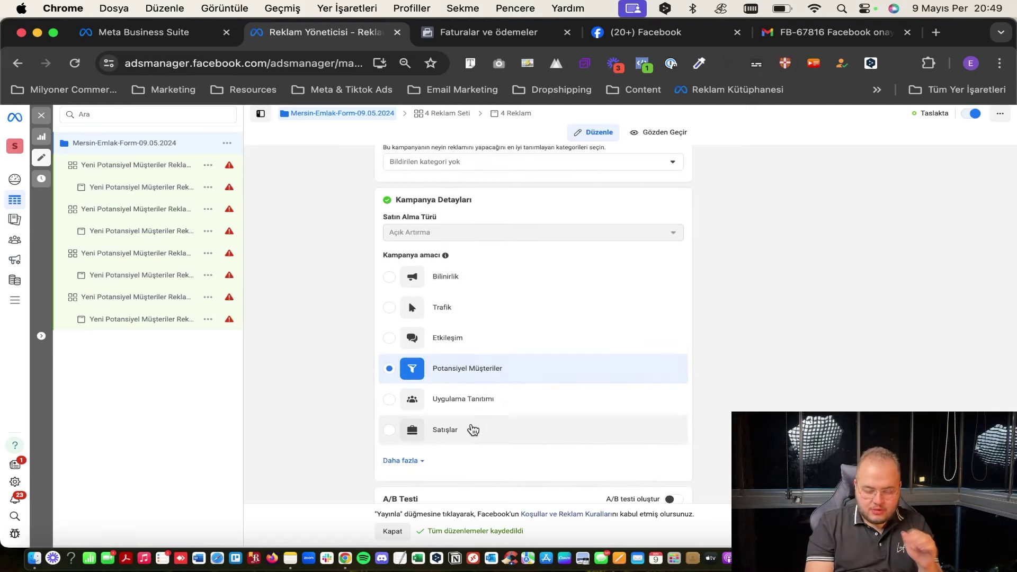
click(472, 429)
click(599, 306)
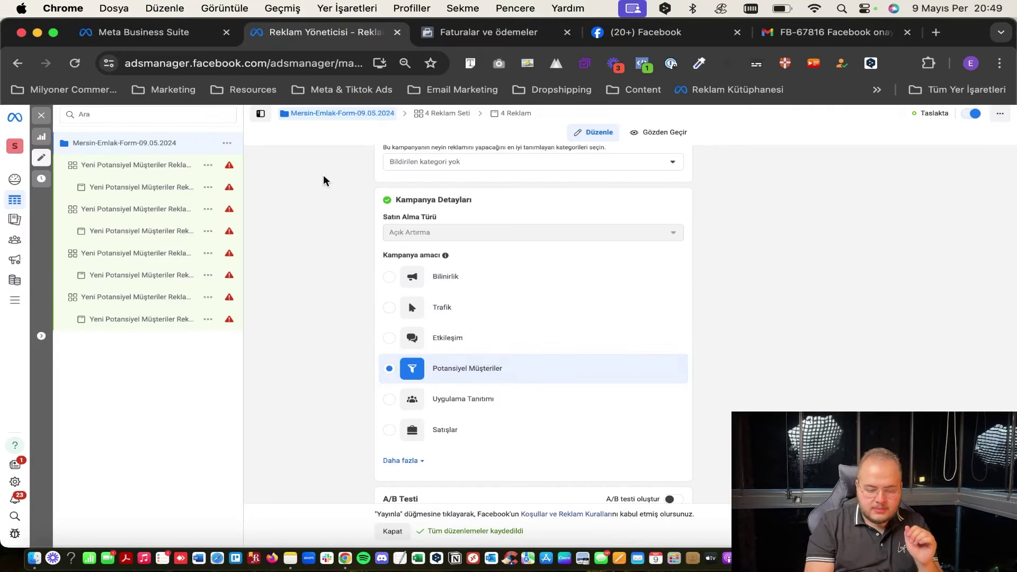
click(139, 167)
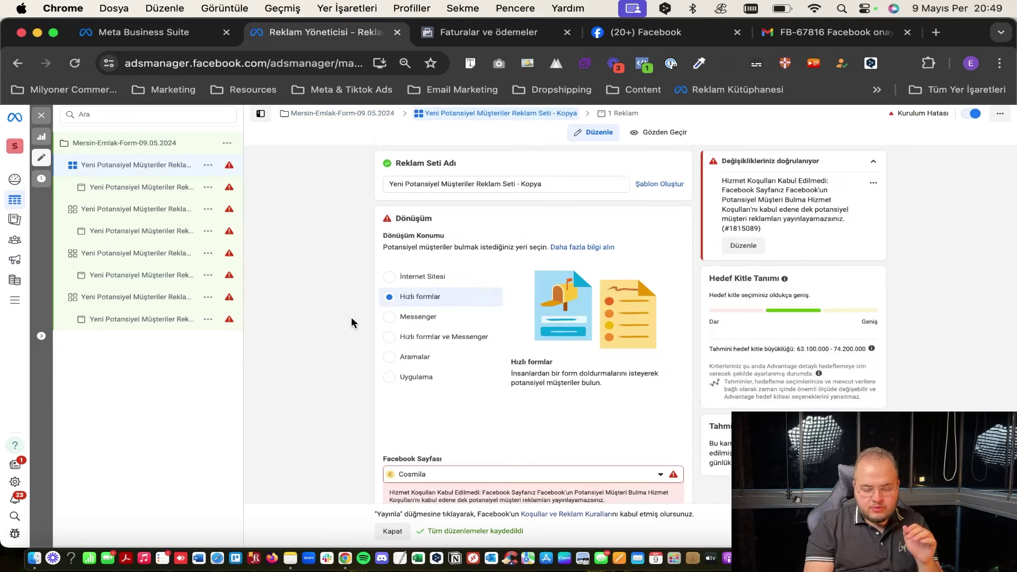
Check the campaign settings, then return to the first ad set's Dönüşüm section with Hızlı formlar.
scroll(351, 318, down, 1)
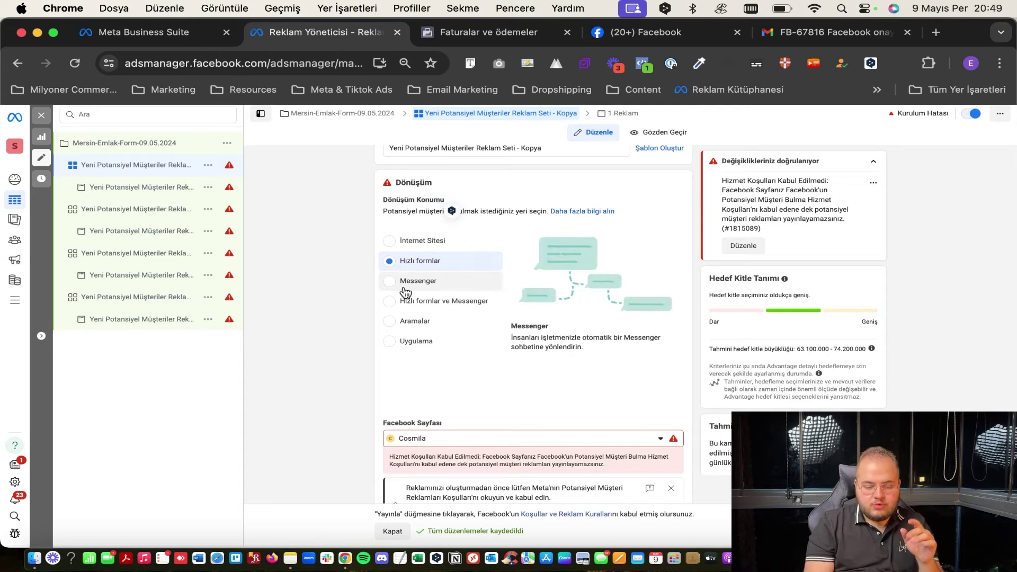
click(109, 143)
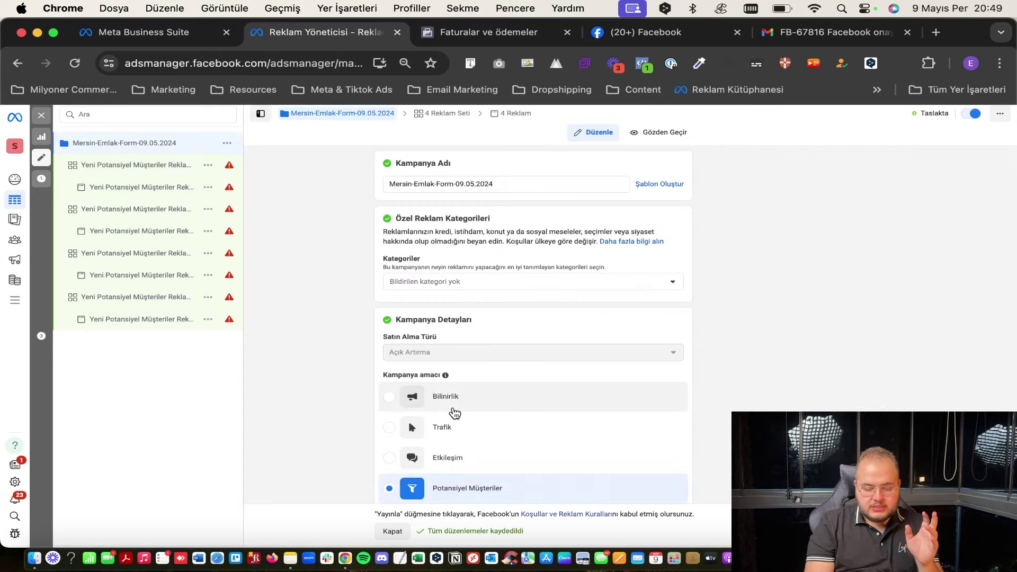
scroll(472, 344, down, 3)
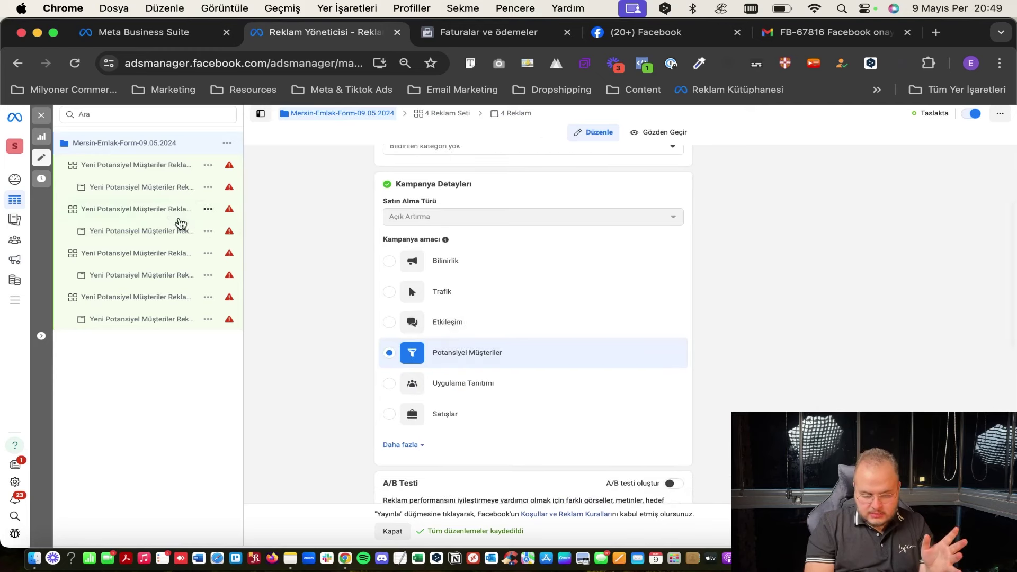
click(132, 167)
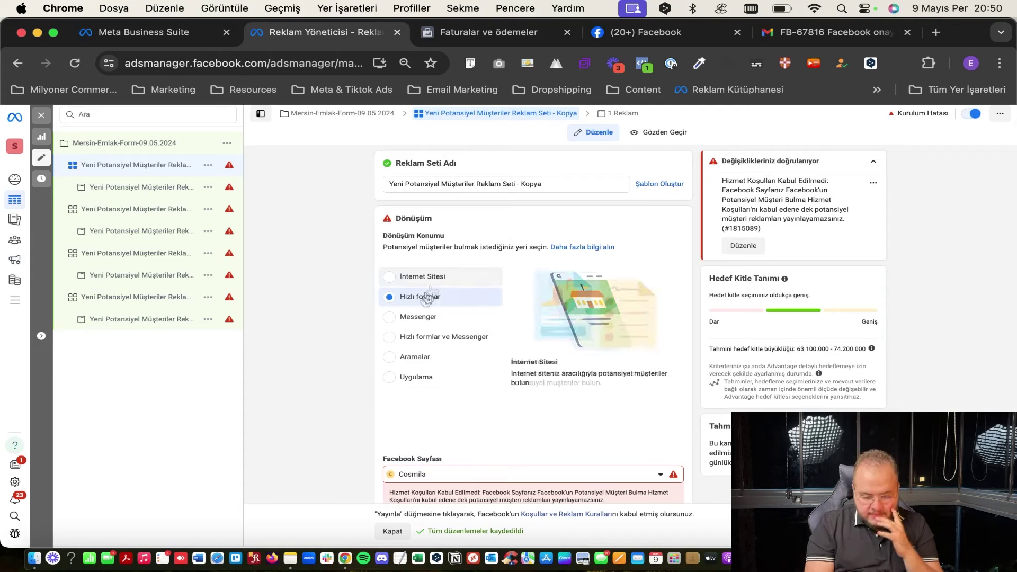
scroll(467, 276, down, 2)
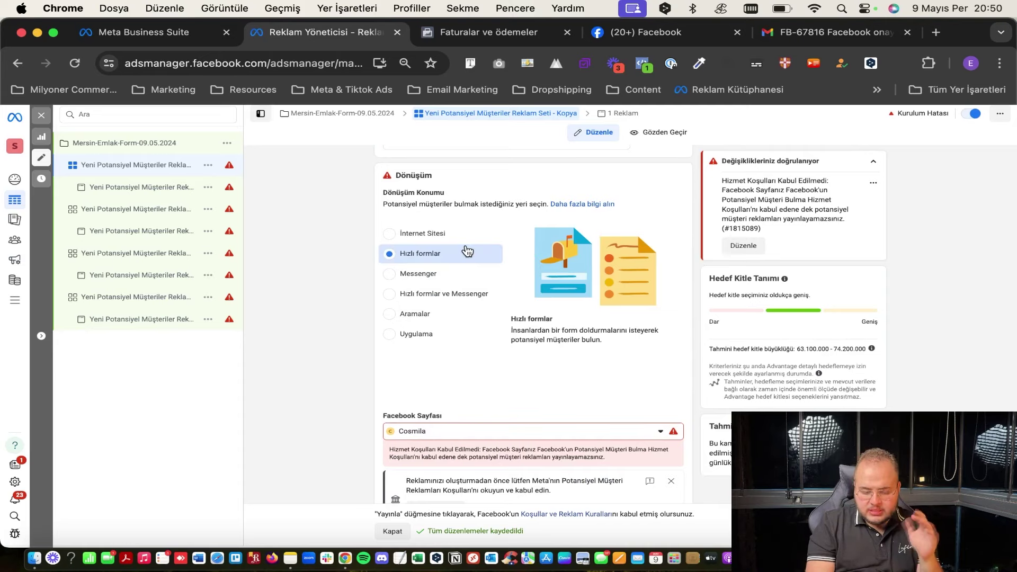
scroll(467, 251, down, 5)
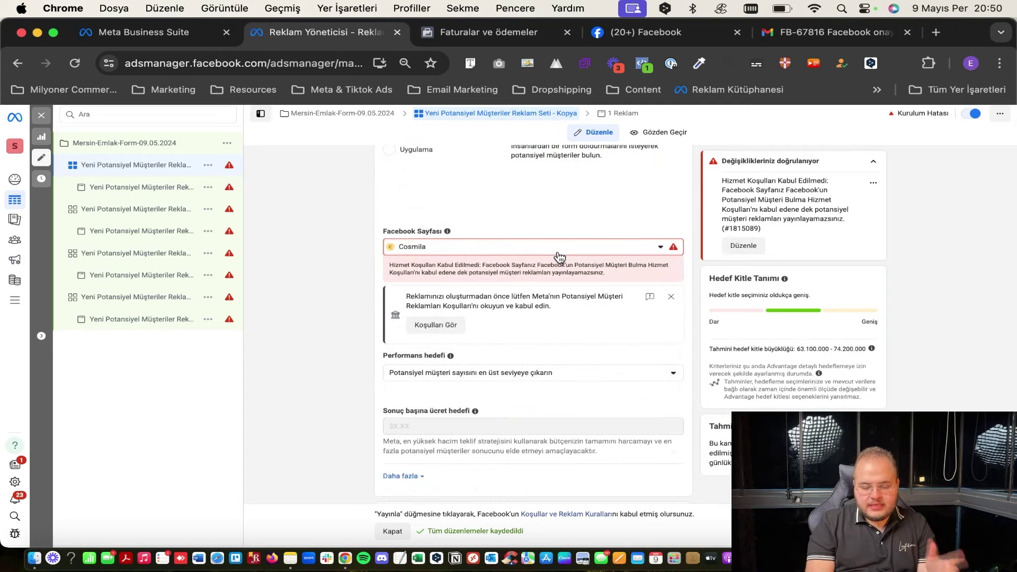
Select Cozy Bras as the ad set's Facebook page and accept its Lead Ads terms.
click(499, 247)
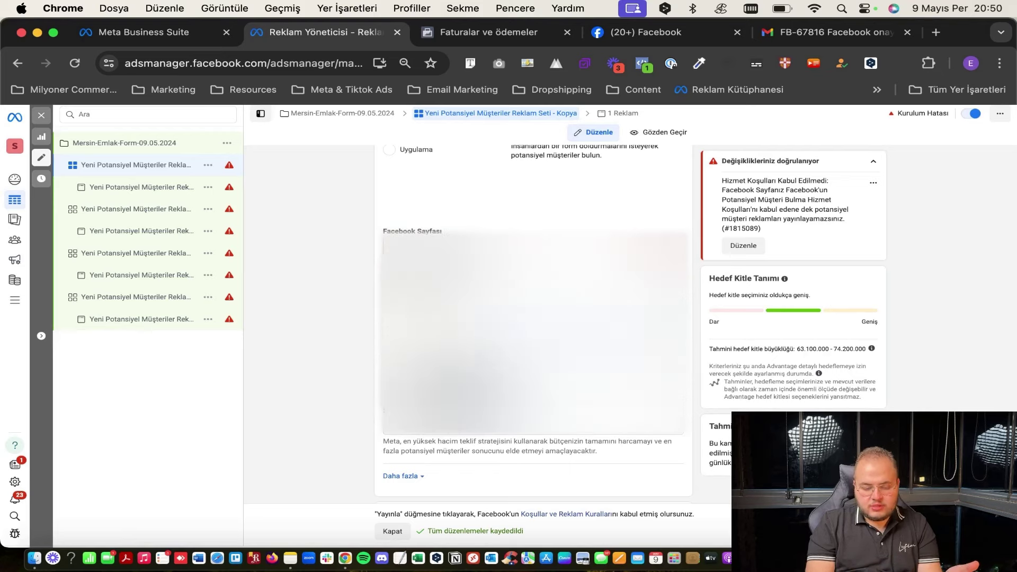
key(Return)
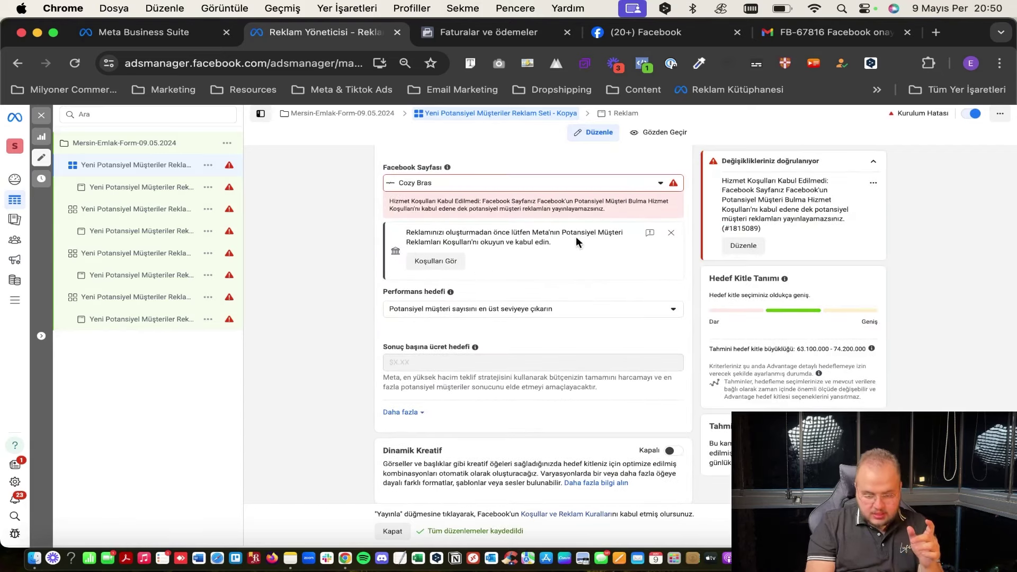
click(451, 269)
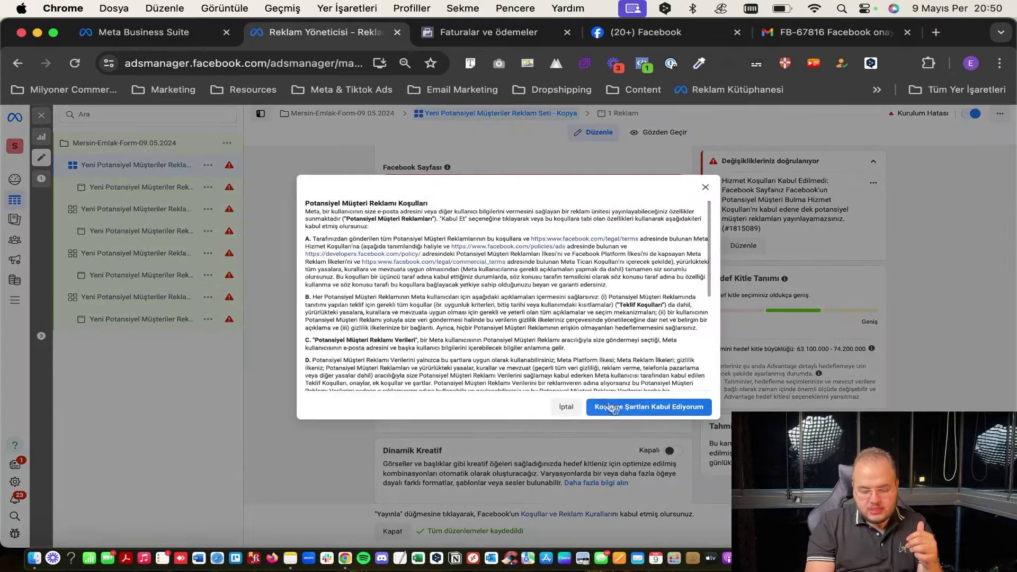
click(614, 408)
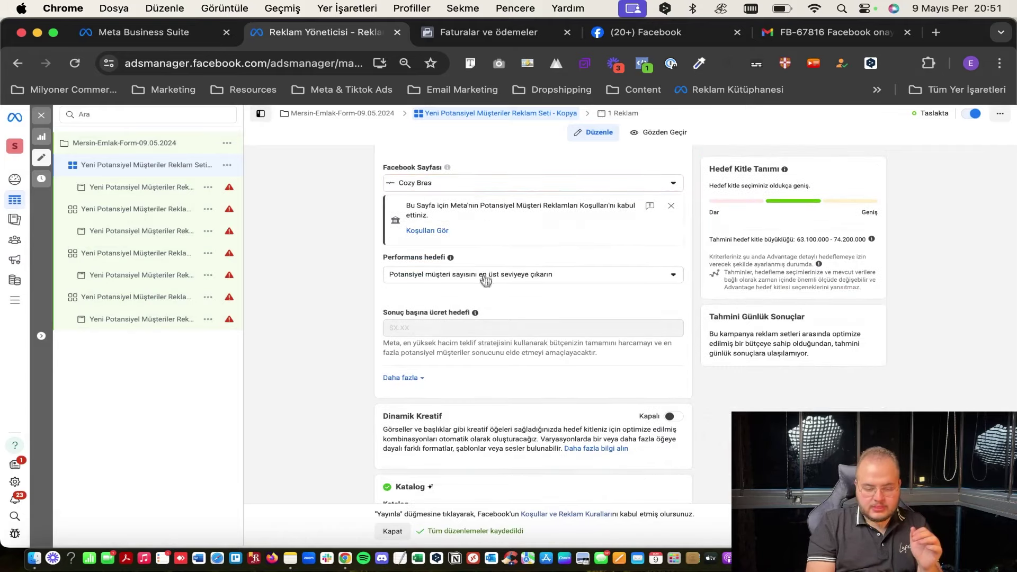
scroll(484, 277, down, 3)
scroll(466, 212, up, 2)
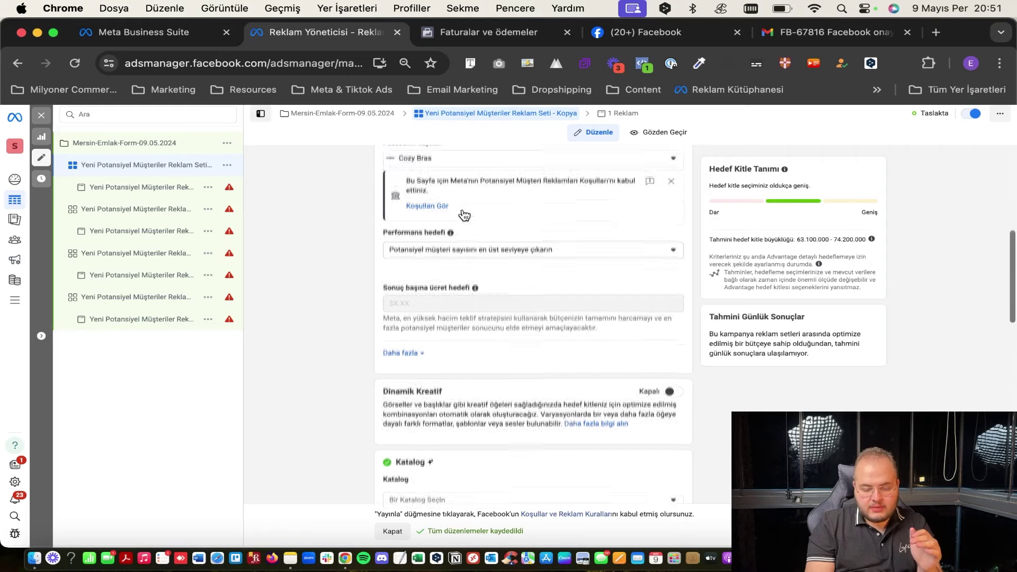
Keep the maximise-leads performance goal and expand Daha fazla to show per-impression billing.
click(484, 253)
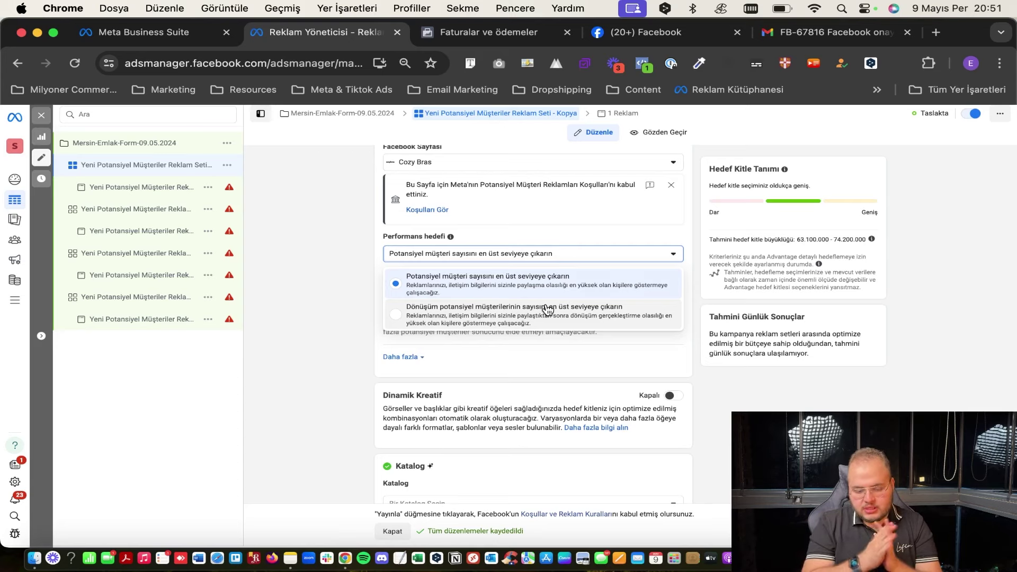
click(354, 299)
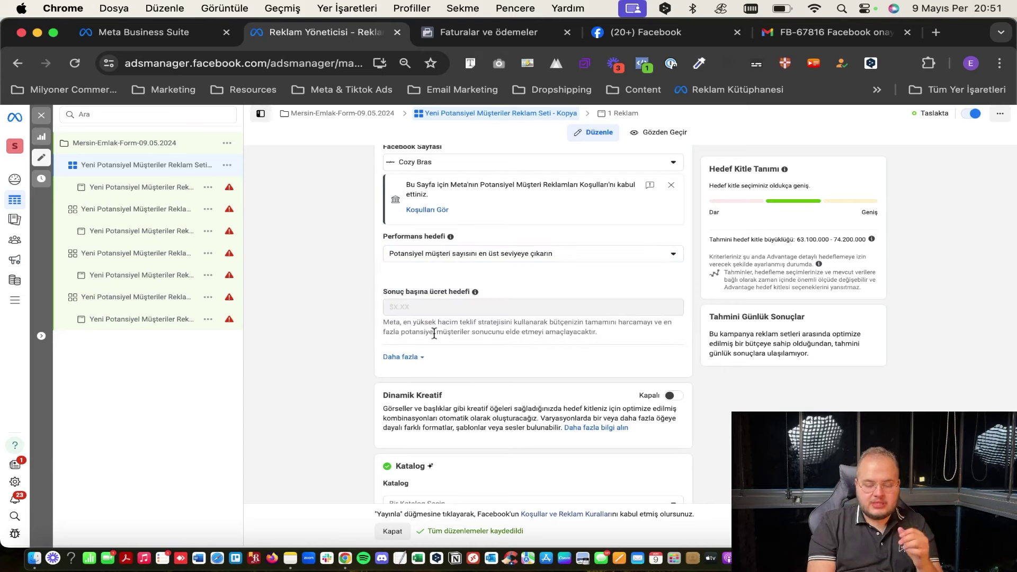
drag(383, 292, 500, 291)
click(500, 291)
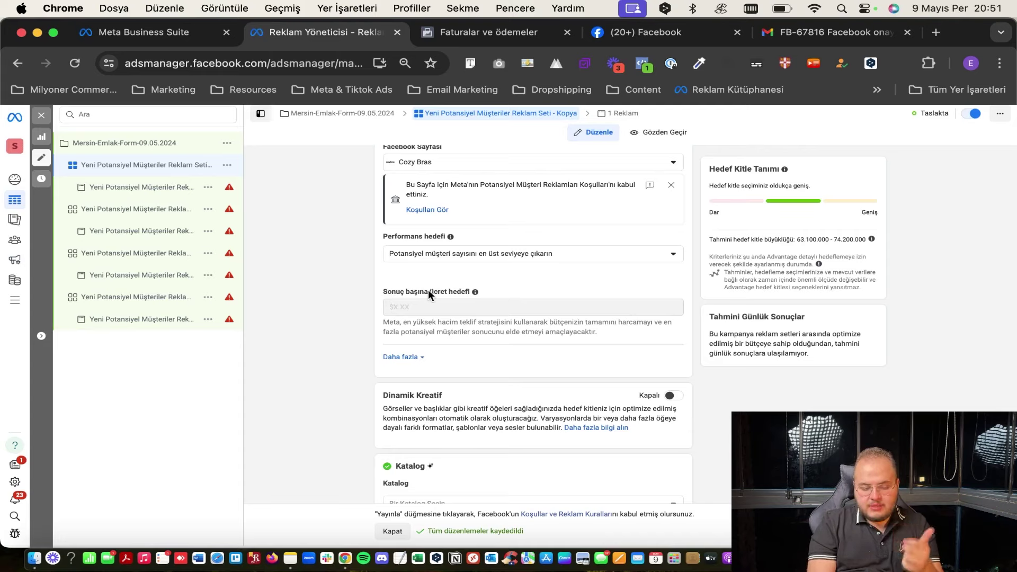
scroll(428, 289, up, 4)
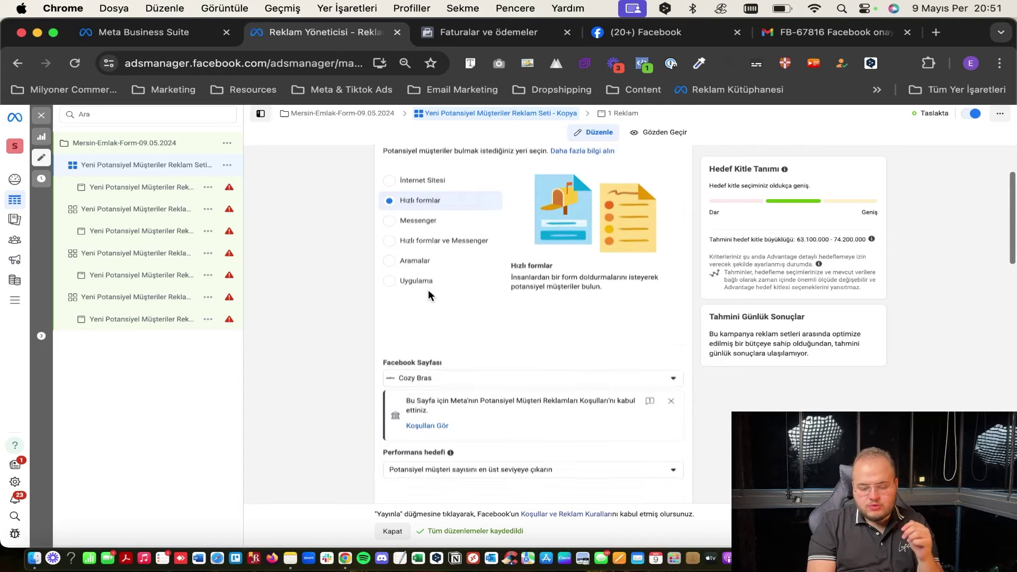
scroll(428, 290, down, 5)
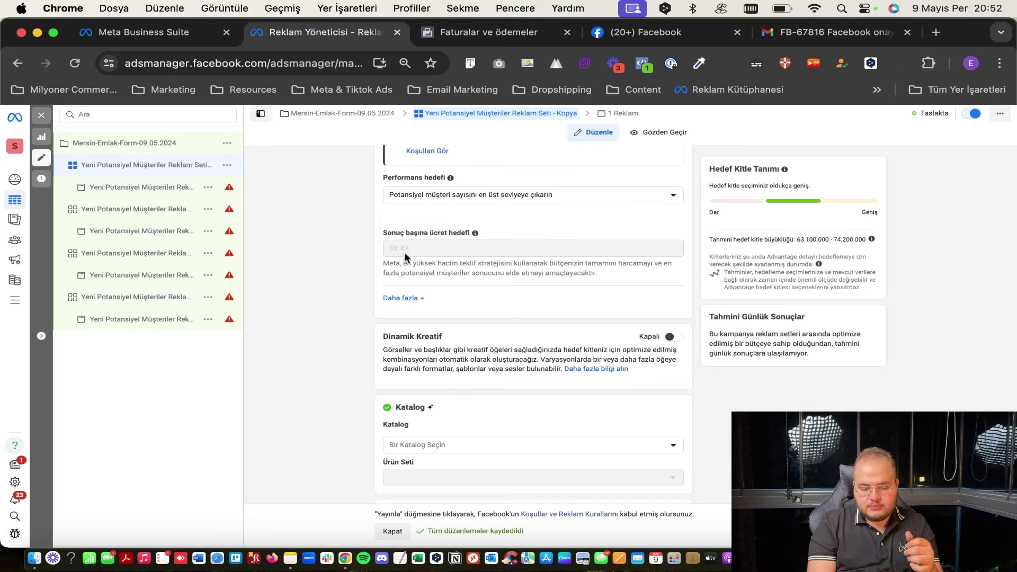
mouse_move(408, 254)
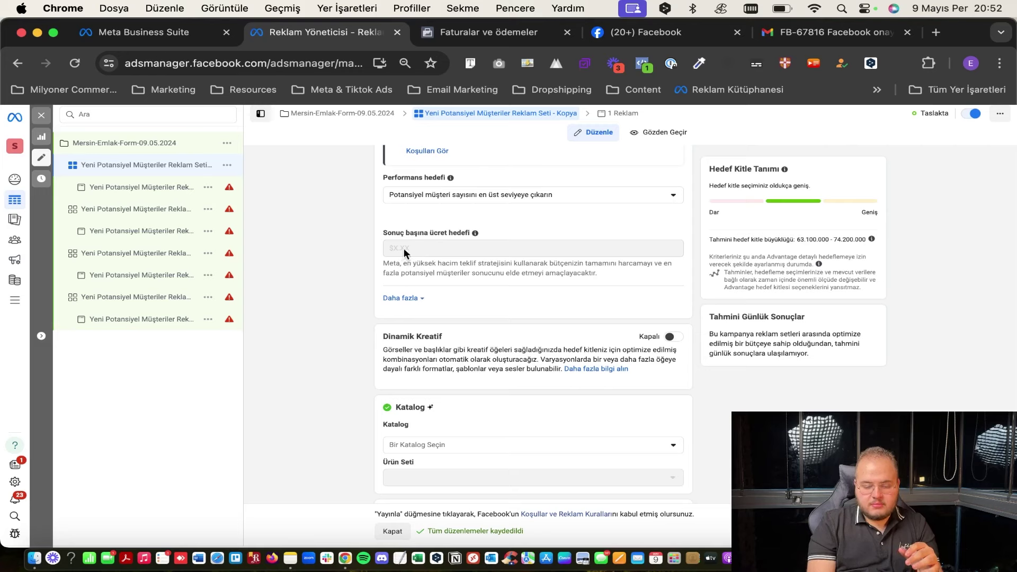
click(415, 298)
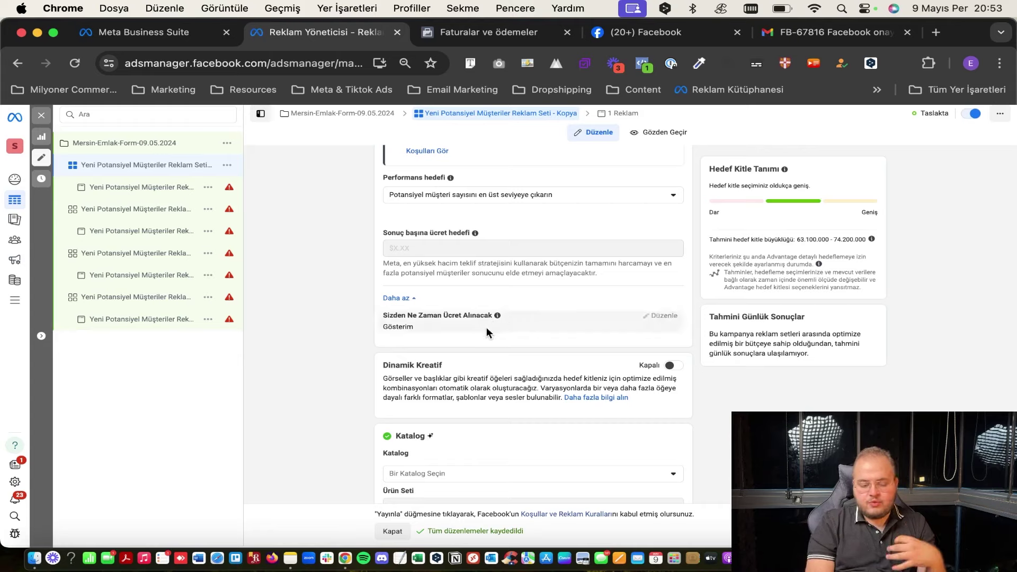
scroll(486, 326, down, 3)
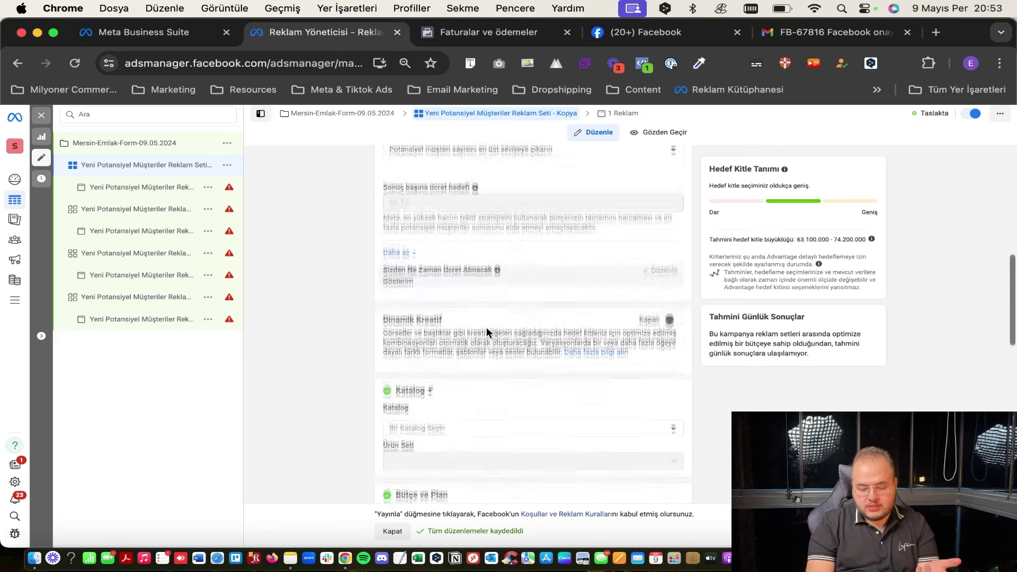
scroll(421, 271, down, 2)
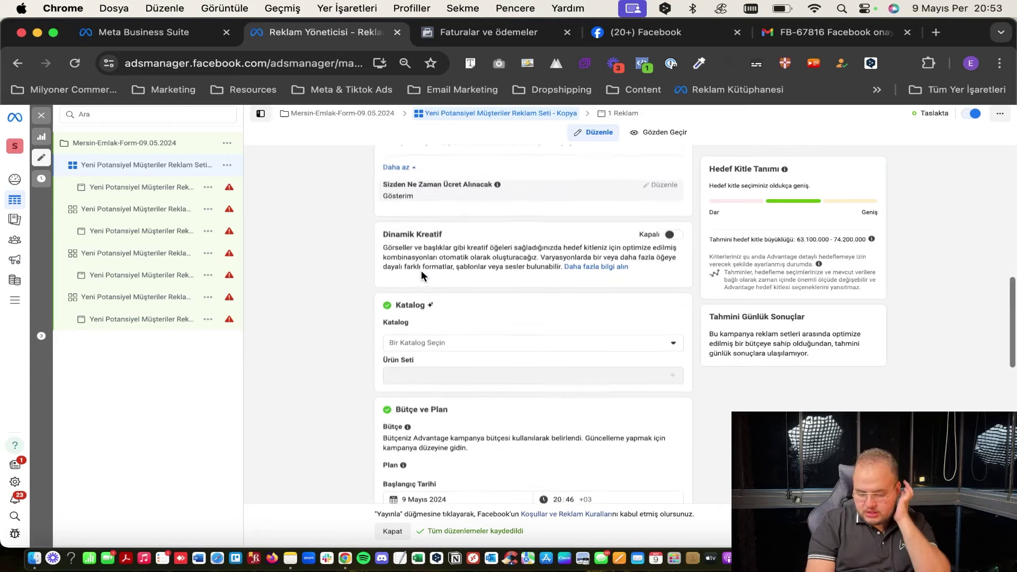
click(674, 204)
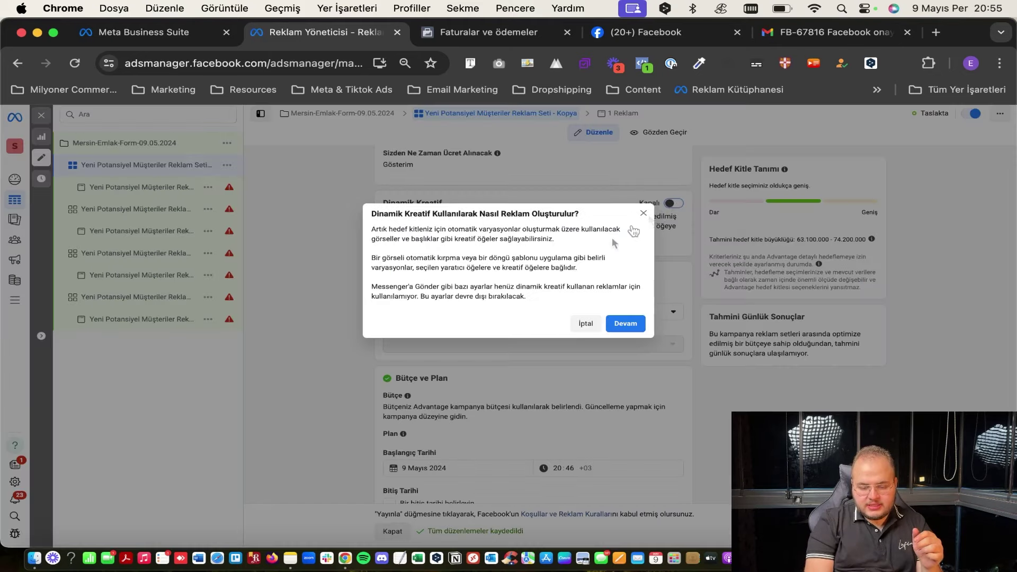
click(625, 326)
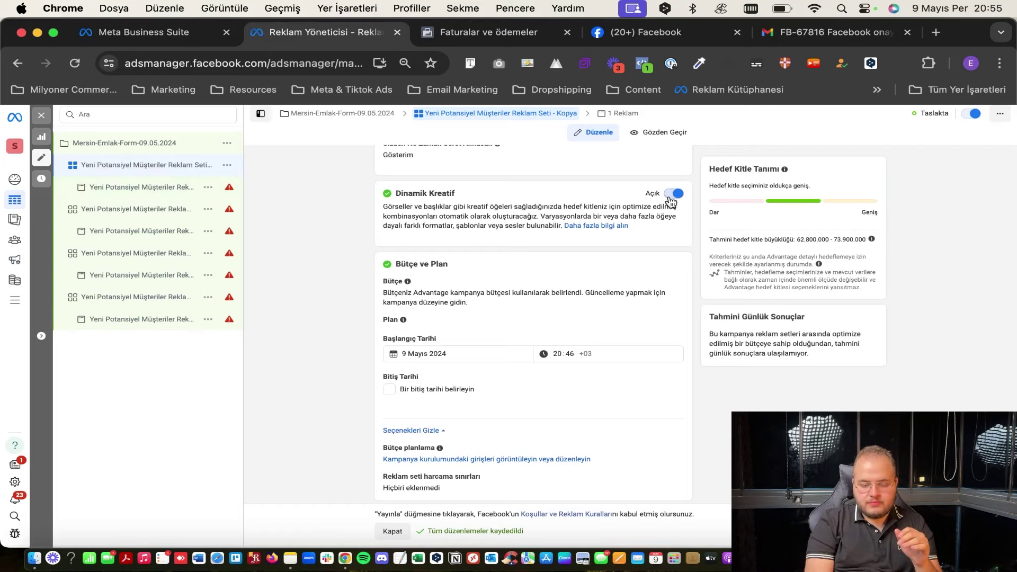
click(675, 194)
click(623, 305)
scroll(530, 281, down, 1)
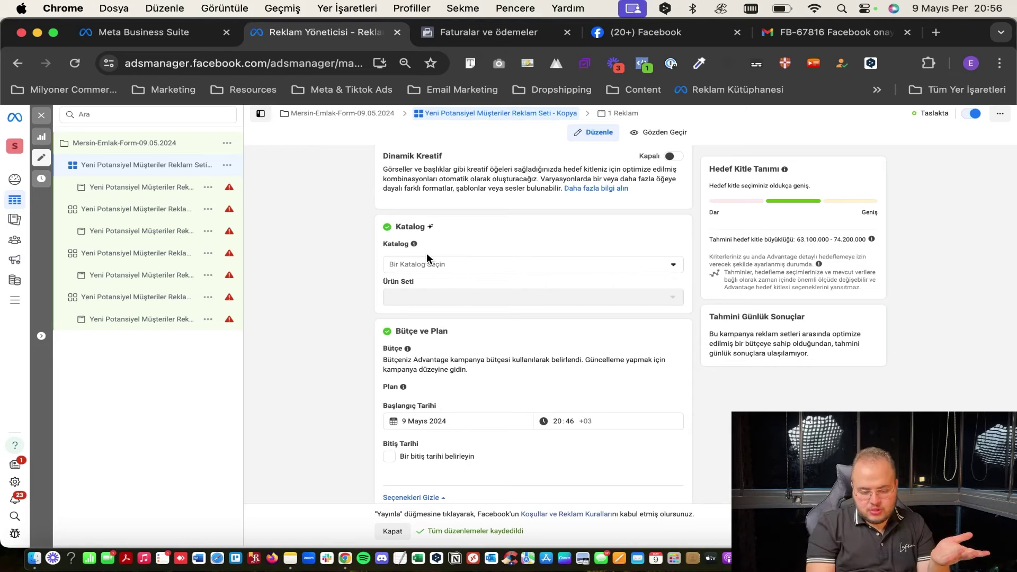
click(424, 264)
click(480, 265)
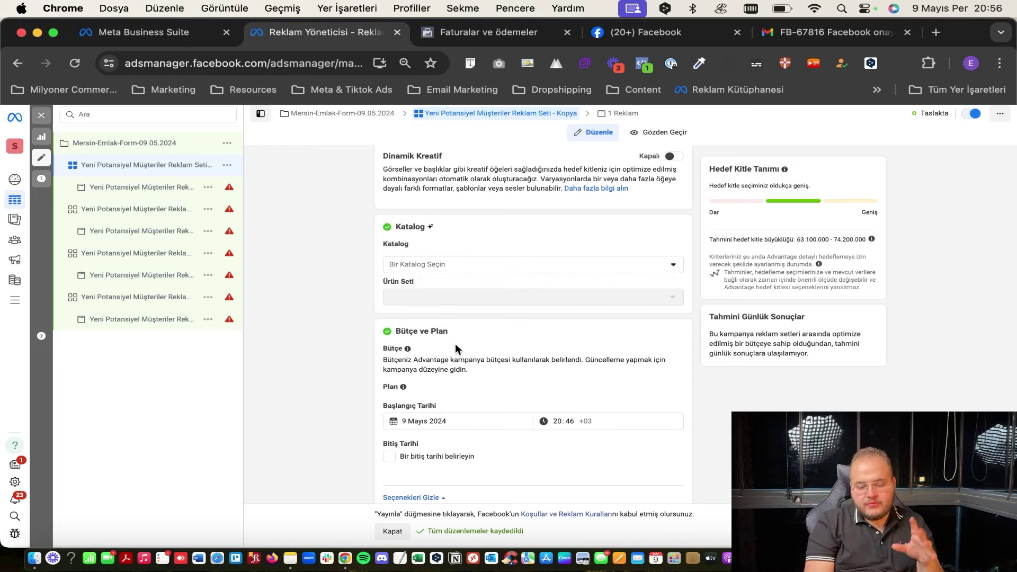
Review the Bütçe ve Plan campaign budget note, then open the Mersin-Emlak-Form-09.05.2024 campaign.
scroll(456, 348, down, 2)
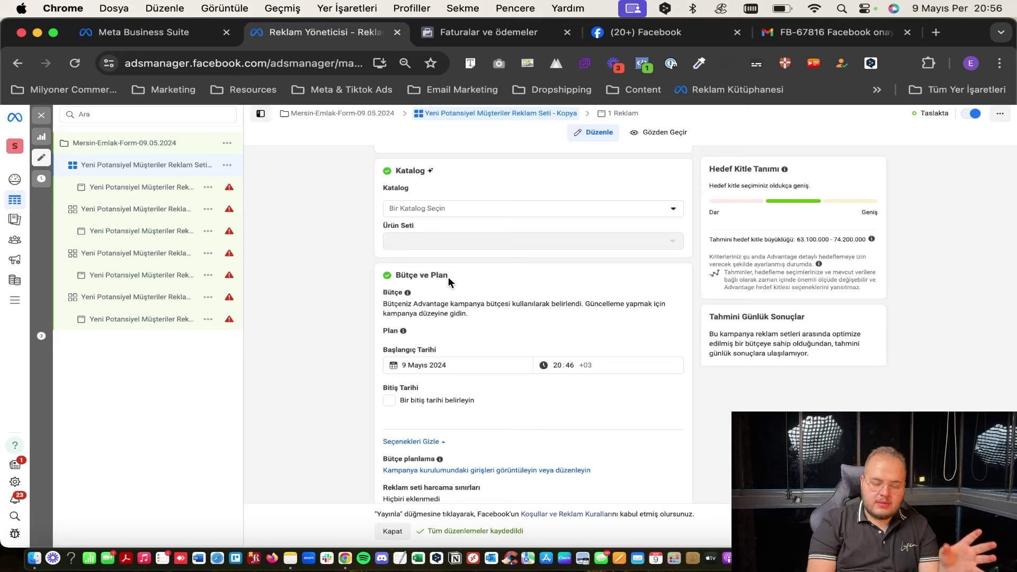
scroll(435, 269, down, 1)
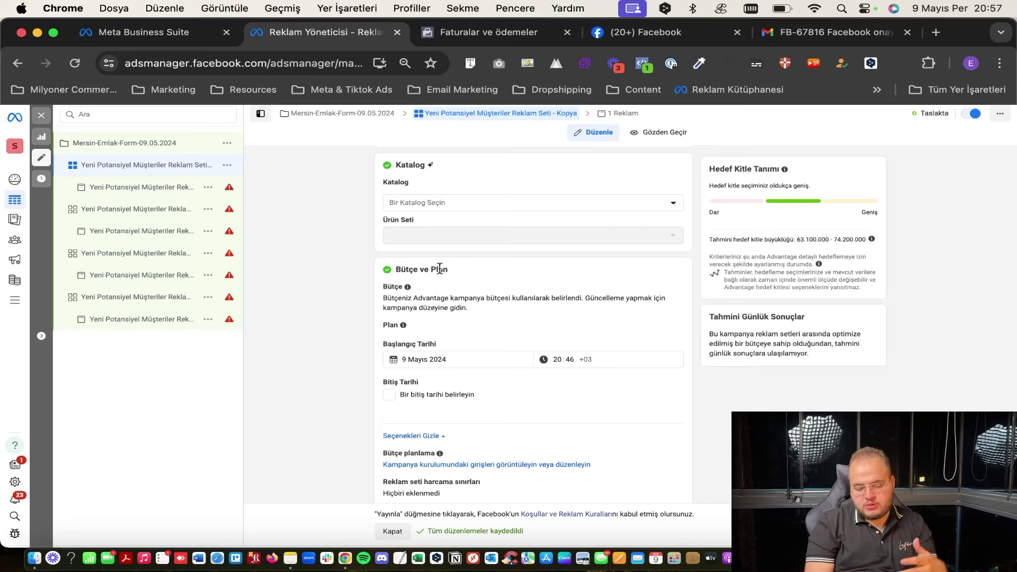
scroll(440, 269, down, 2)
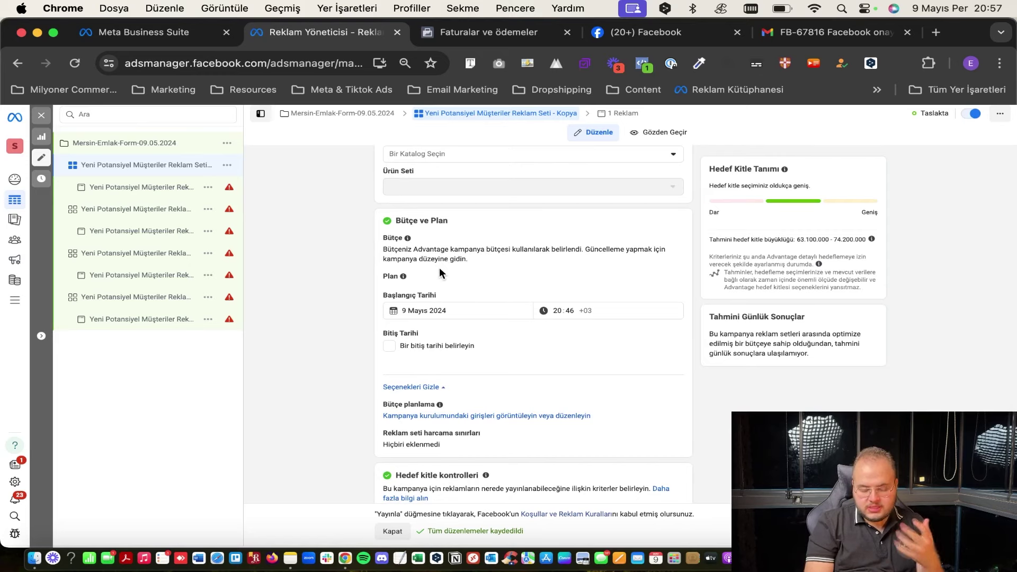
scroll(470, 229, up, 3)
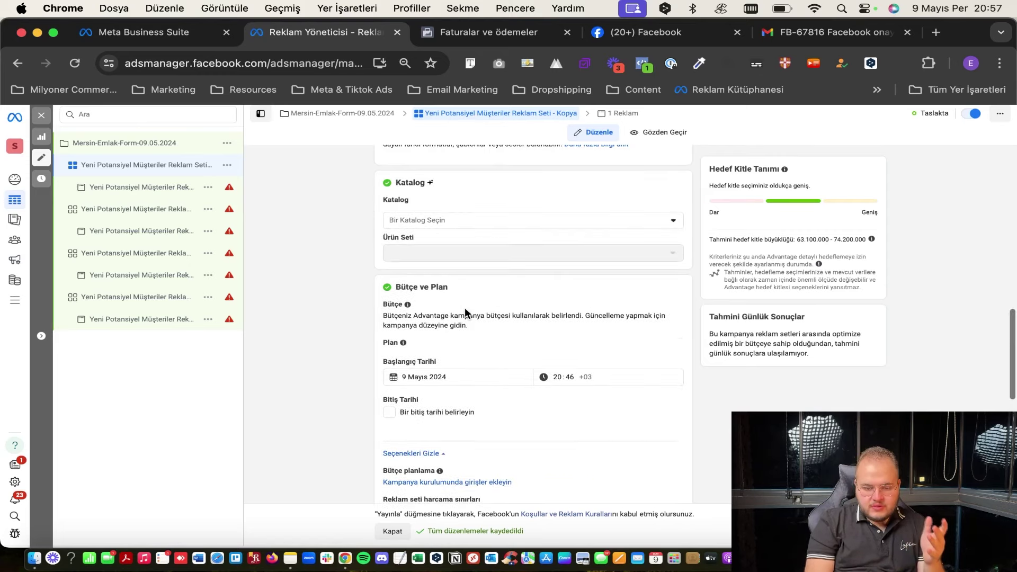
scroll(476, 371, down, 1)
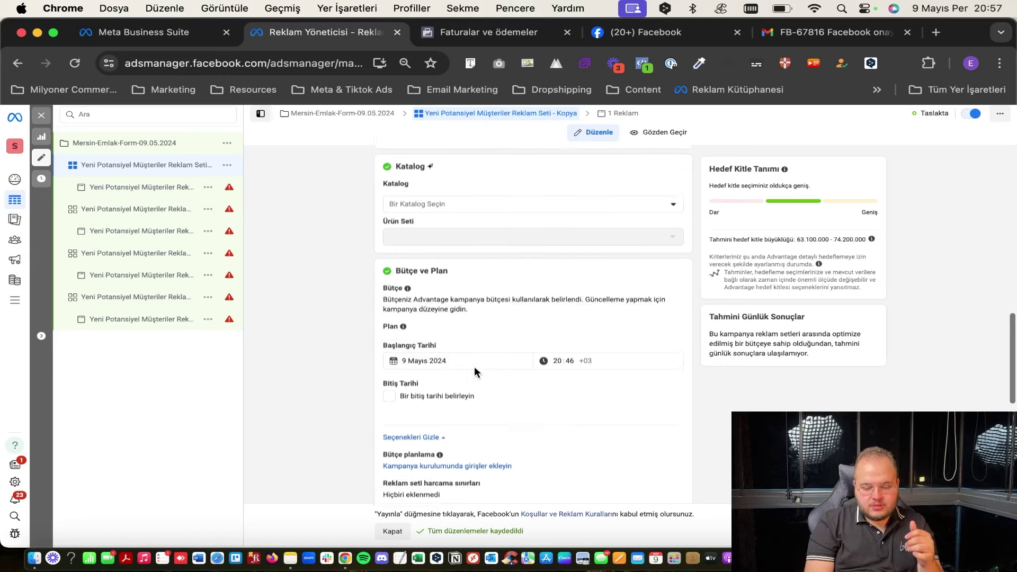
drag(388, 296, 579, 297)
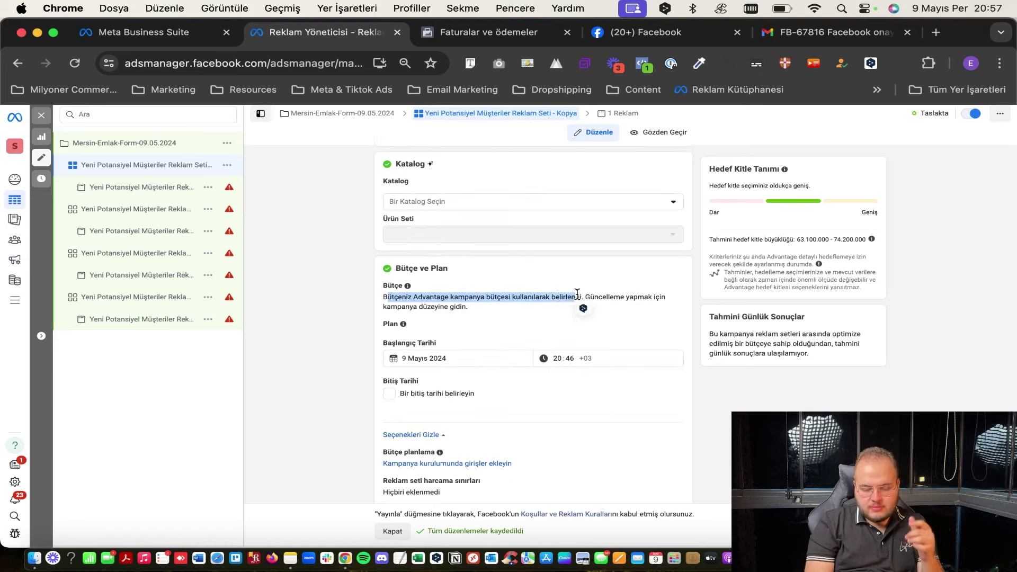
click(521, 294)
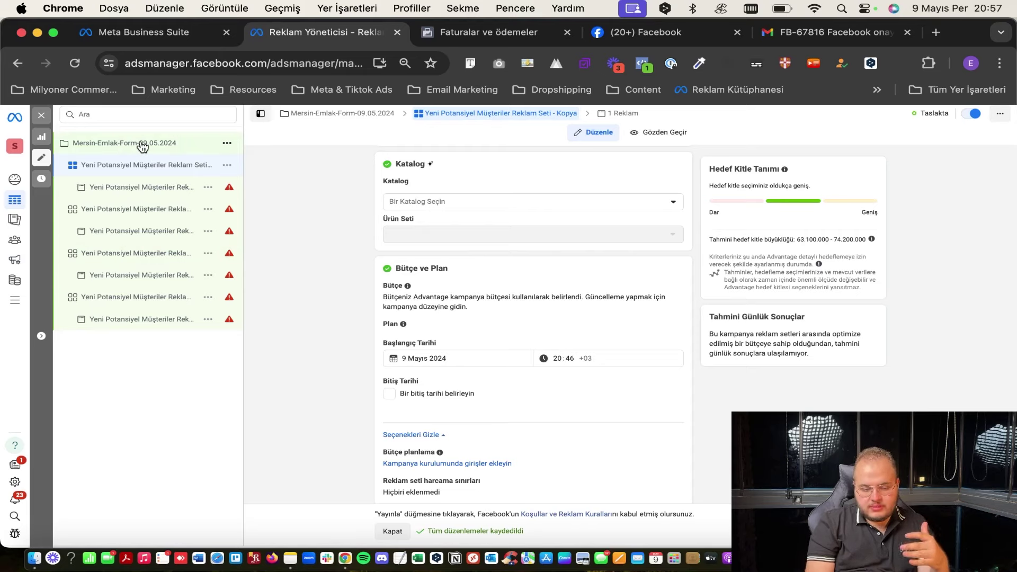
click(142, 144)
Return to the first ad set and scroll down to its Bütçe ve Plan section.
scroll(392, 334, down, 10)
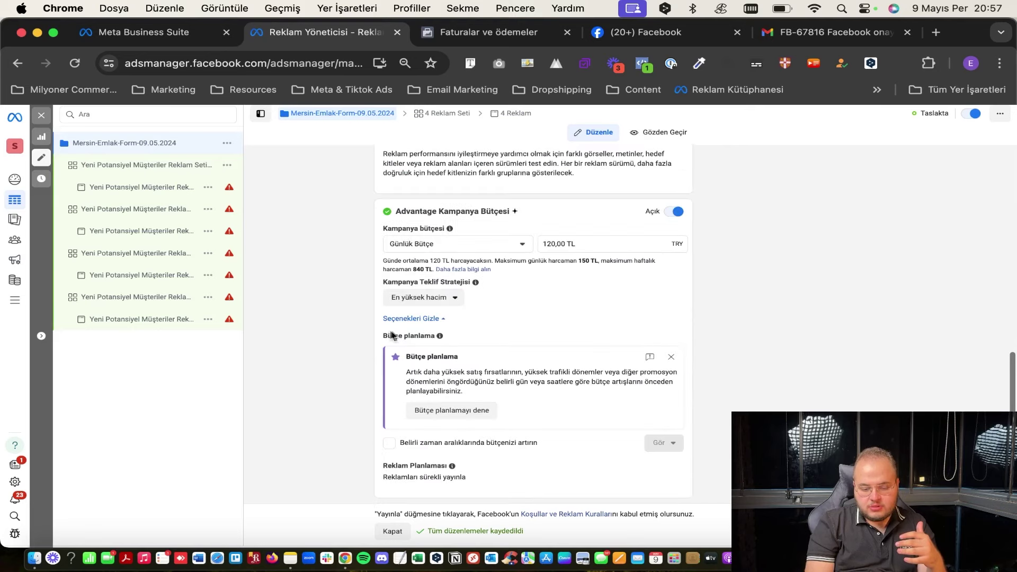
scroll(682, 216, up, 5)
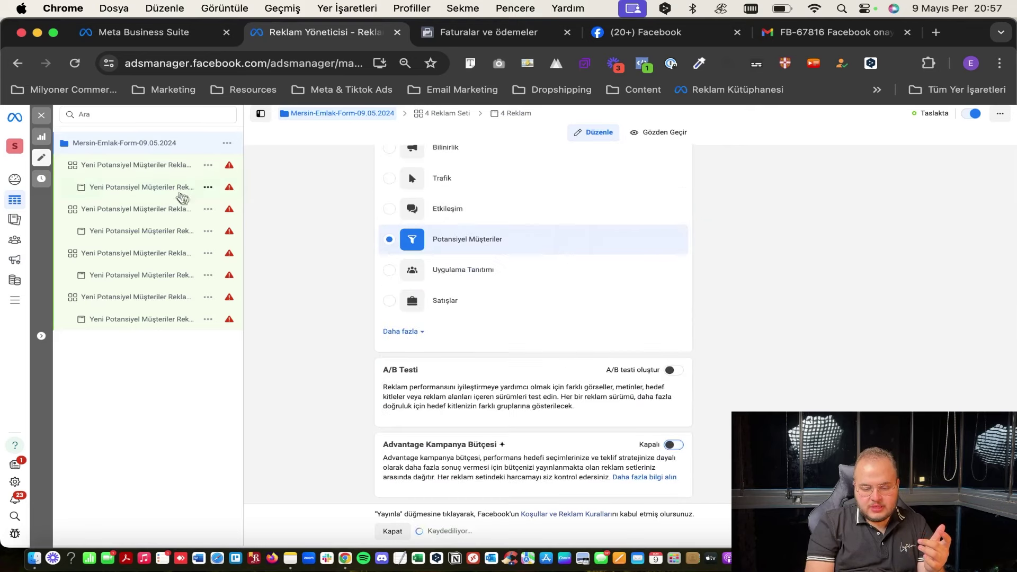
click(142, 168)
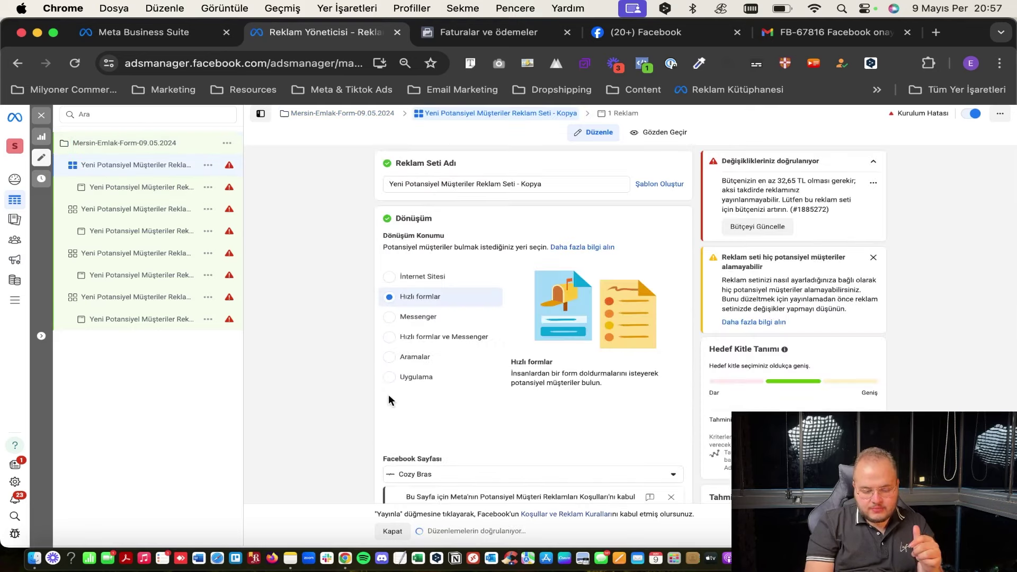
scroll(389, 395, down, 10)
scroll(469, 367, down, 2)
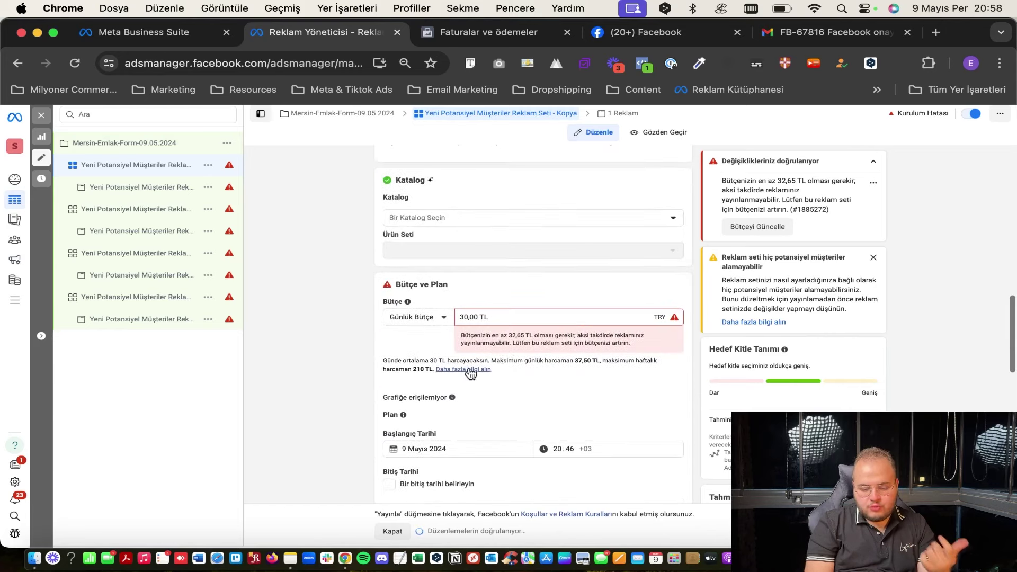
drag(510, 335, 523, 332)
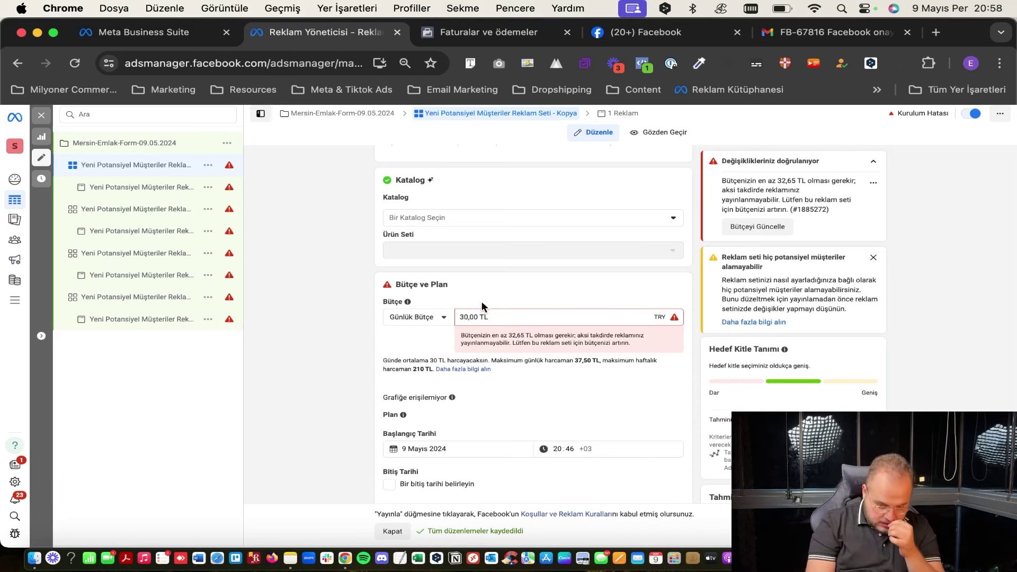
Switch the budget type to Toplam Bütçe, leaving the amount at 525,00 TL.
click(415, 316)
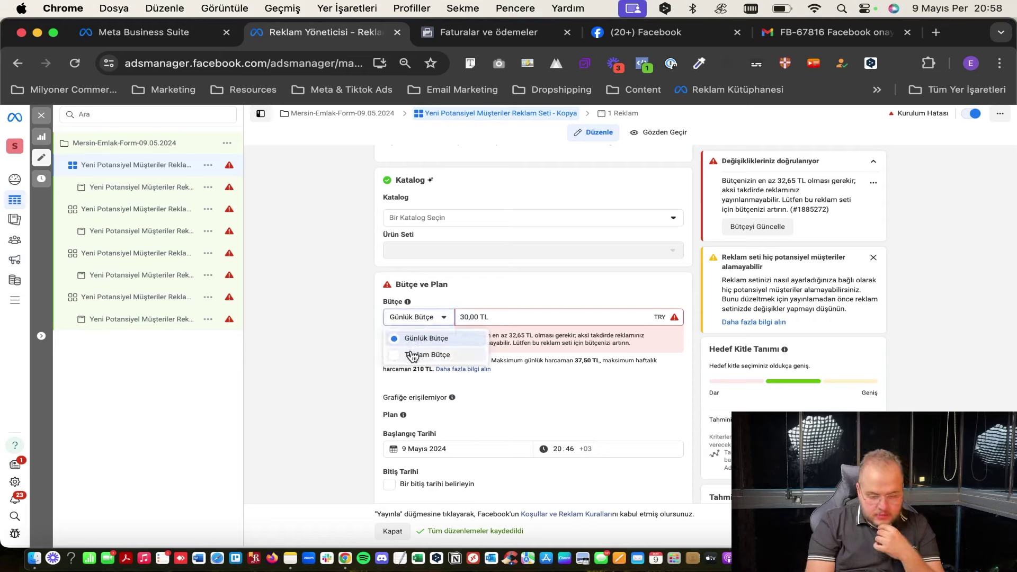
click(414, 354)
click(500, 318)
triple_click(499, 318)
click(525, 301)
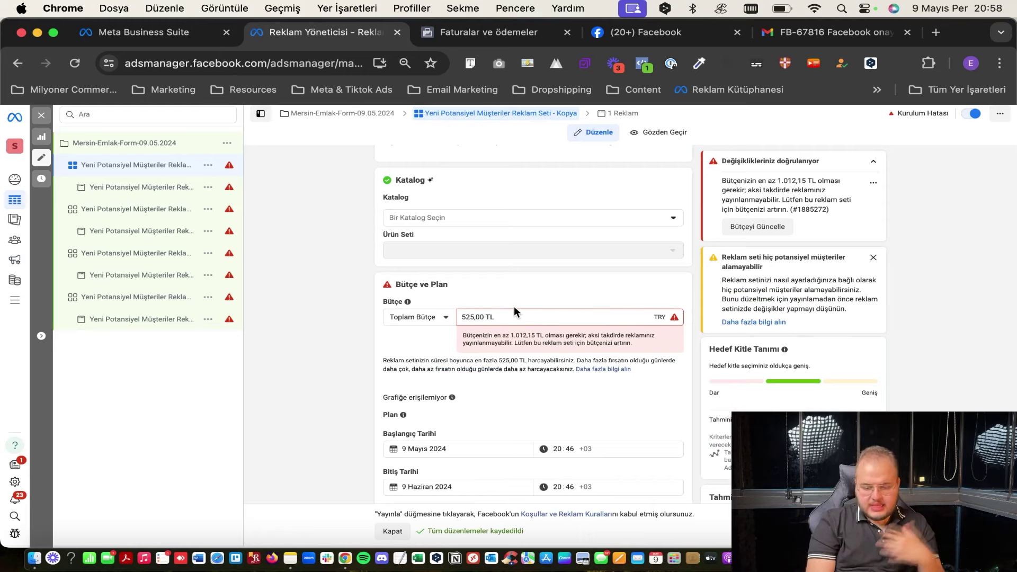
scroll(503, 380, down, 1)
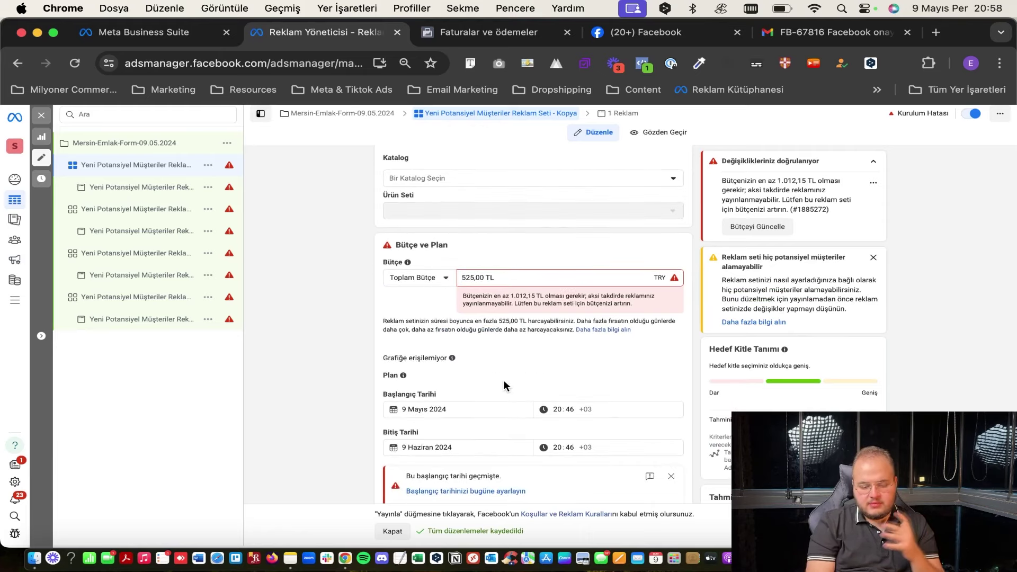
scroll(504, 380, down, 2)
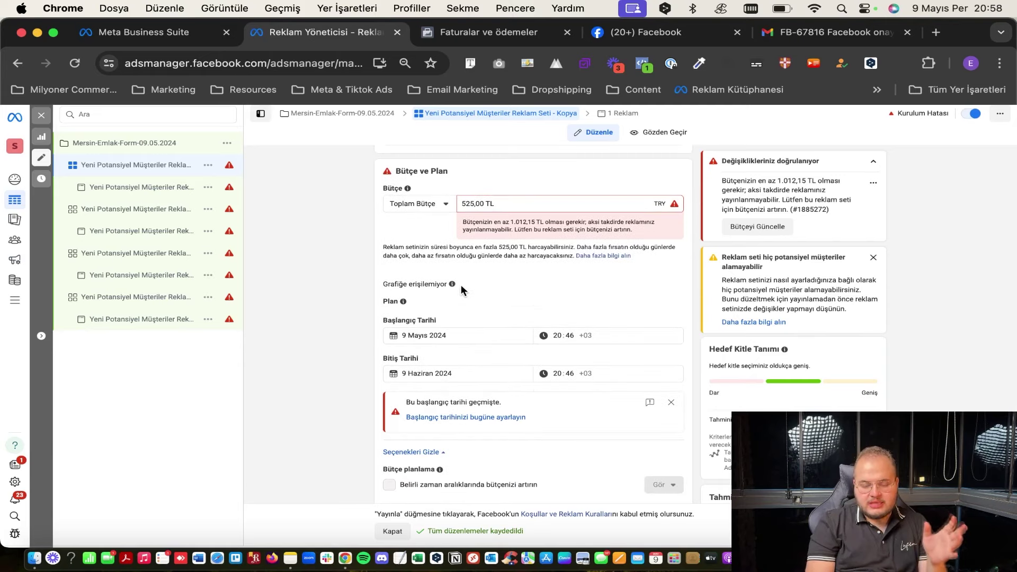
Switch back to Günlük Bütçe and raise the daily amount from 30,00 to 40,00 TL.
click(412, 200)
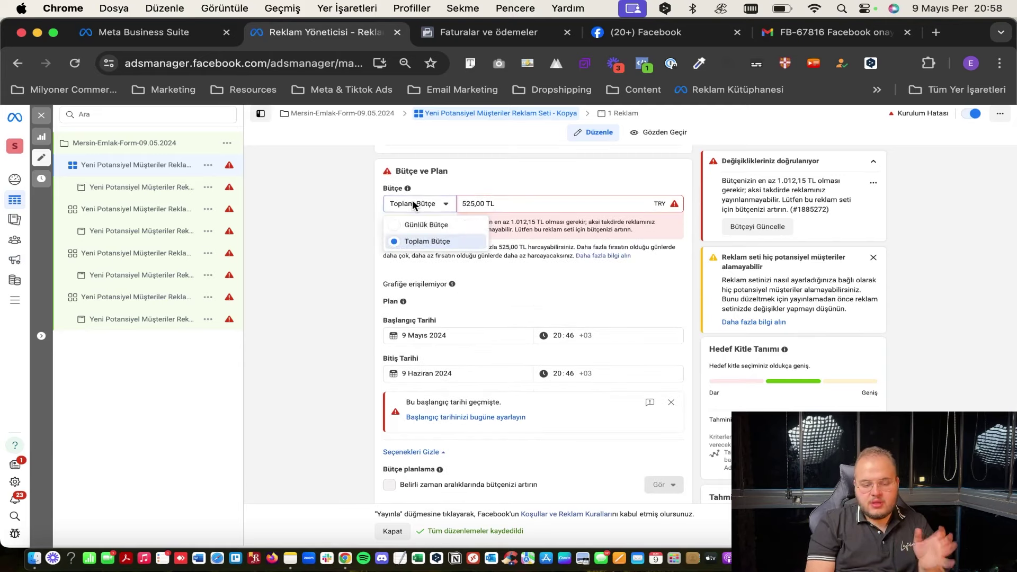
click(411, 224)
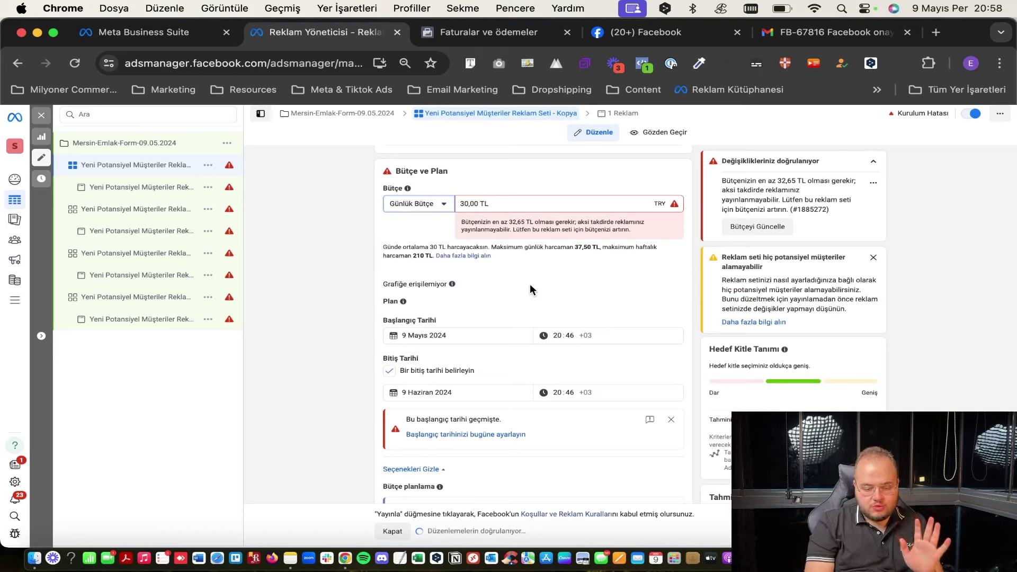
click(484, 203)
double_click(483, 204)
text(40)
click(495, 179)
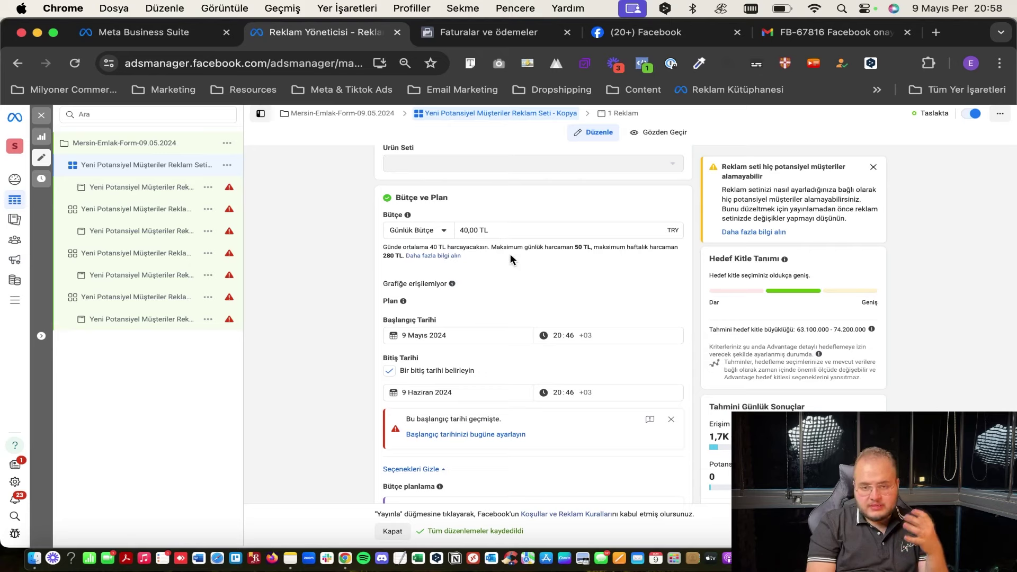
scroll(511, 253, down, 1)
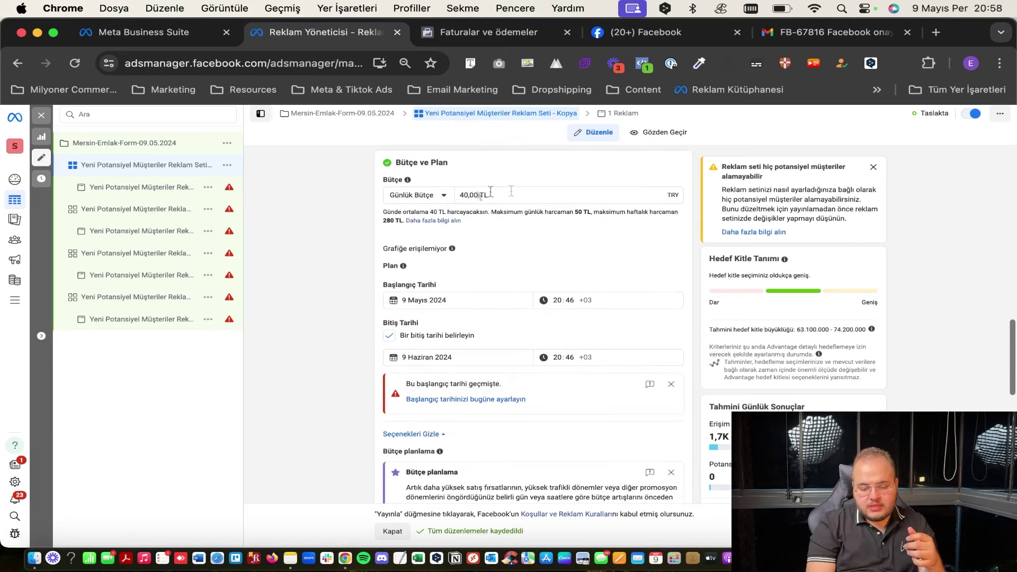
scroll(499, 278, down, 3)
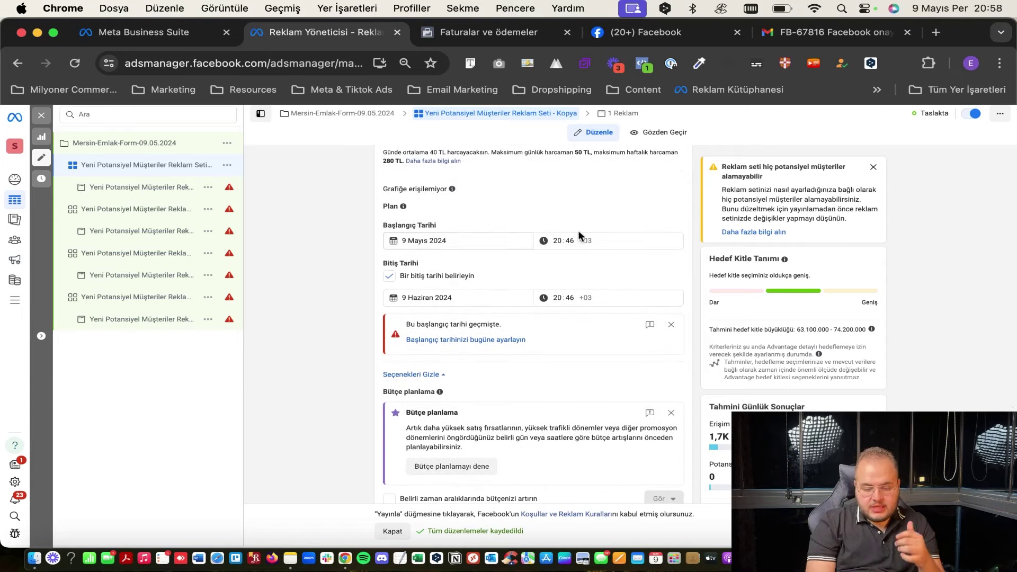
scroll(577, 233, up, 1)
click(427, 251)
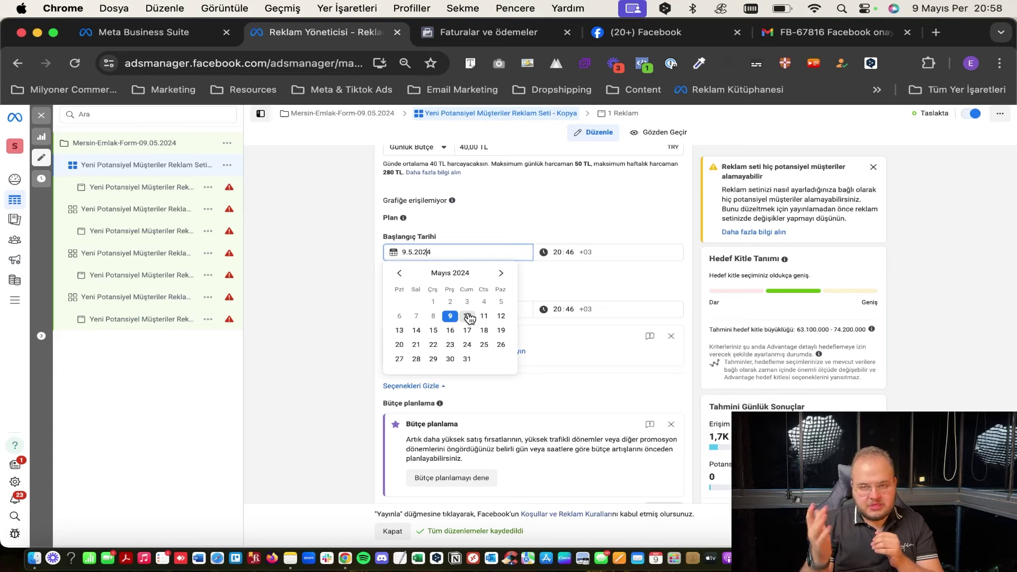
Set the start to 10 Mayıs 2024 at 05:00 and remove the end date.
click(468, 317)
click(560, 253)
text(05:)
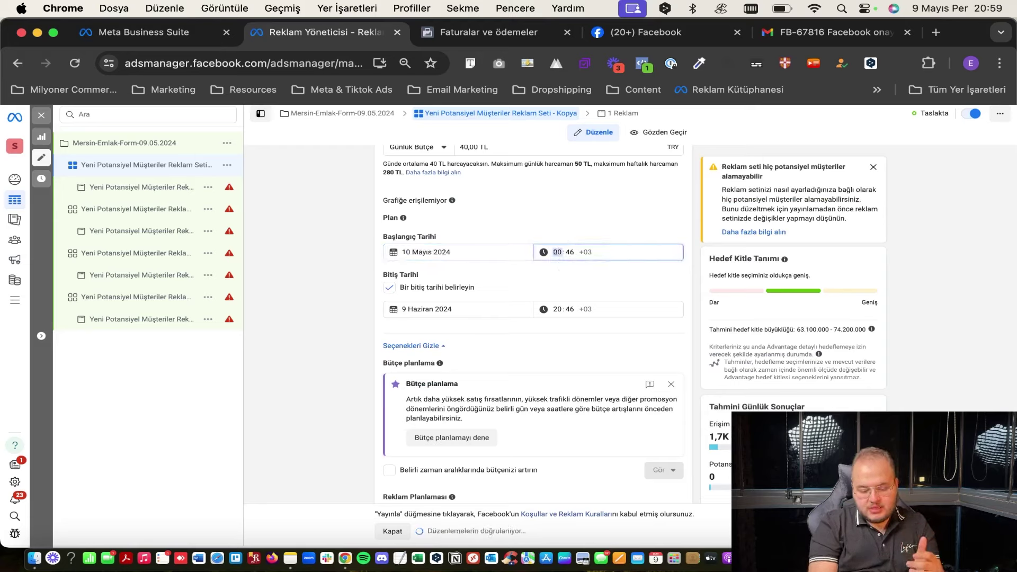
text(00)
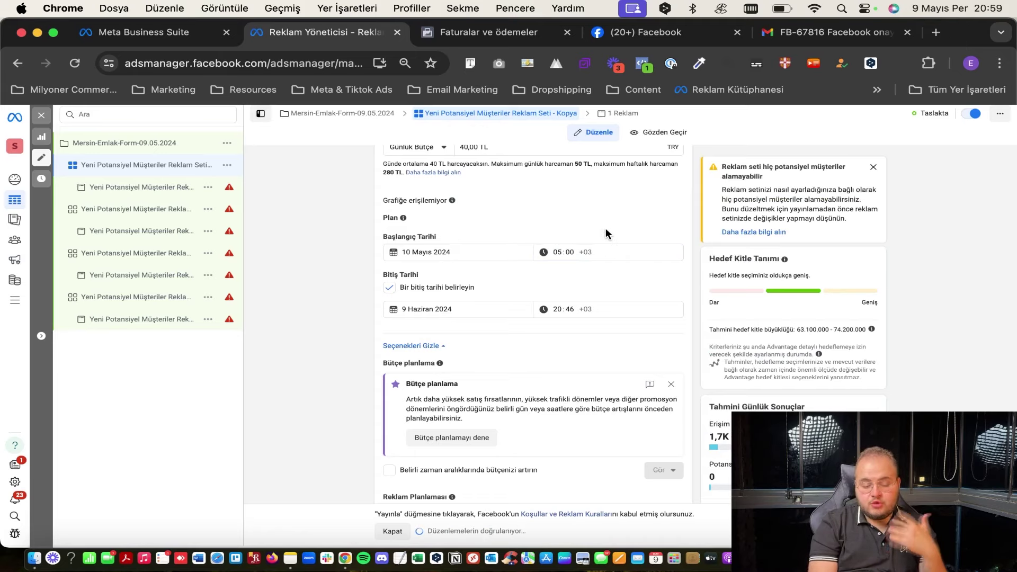
scroll(498, 250, up, 1)
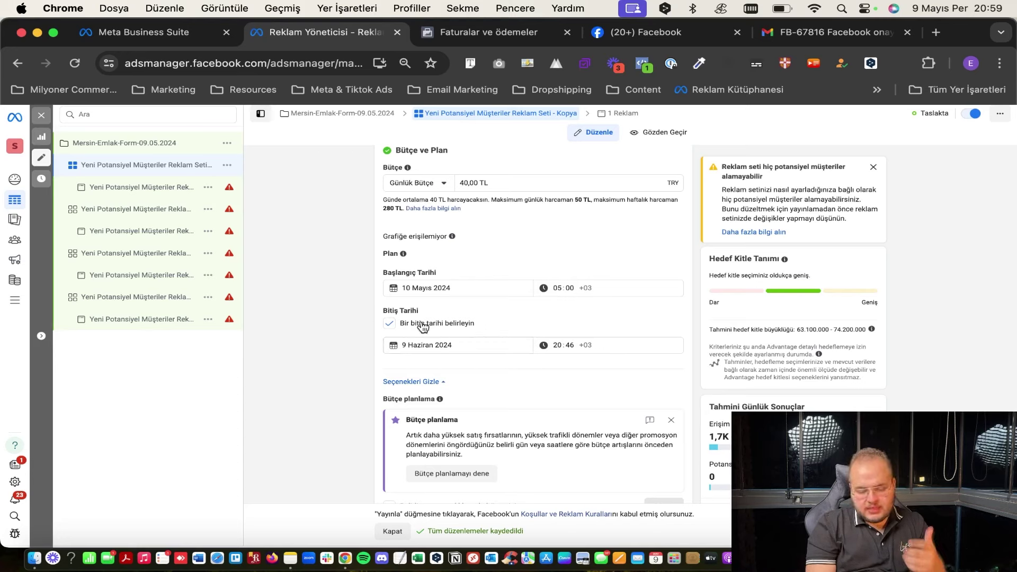
click(423, 327)
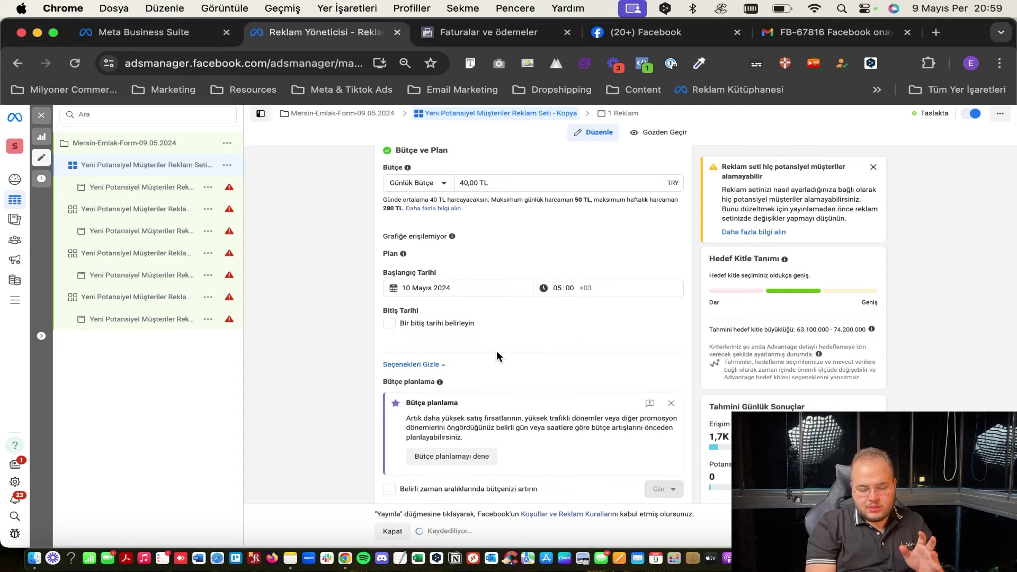
scroll(497, 351, down, 3)
Enable period budget increases, keeping +5 TL for 10–11 May, and collapse the details.
scroll(440, 249, down, 1)
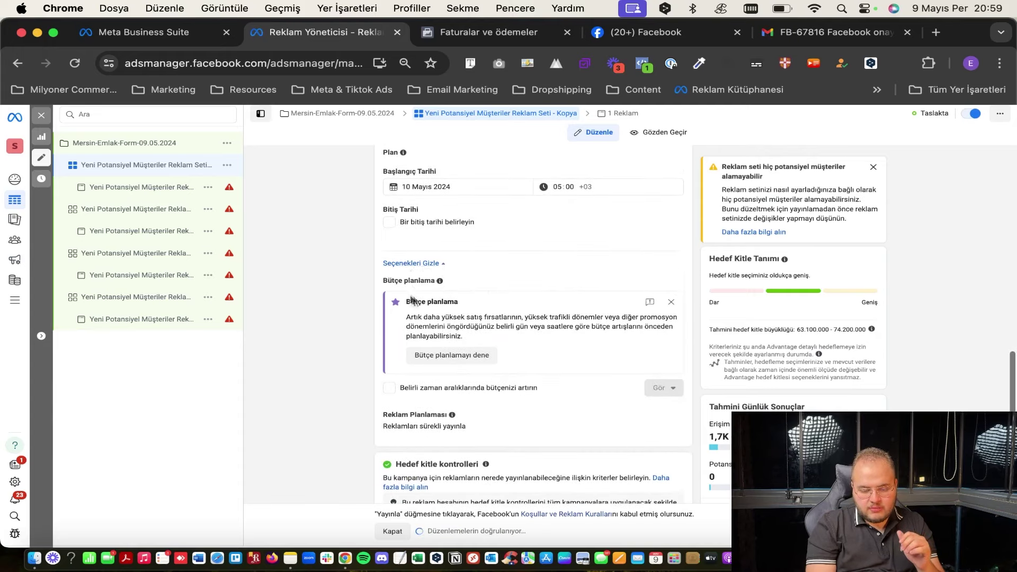
scroll(529, 302, down, 2)
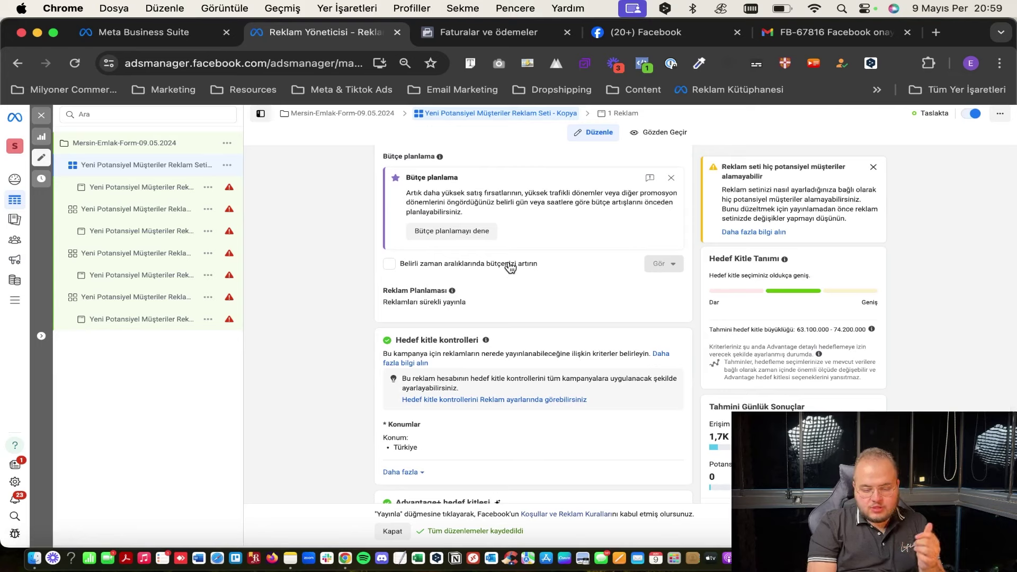
click(510, 266)
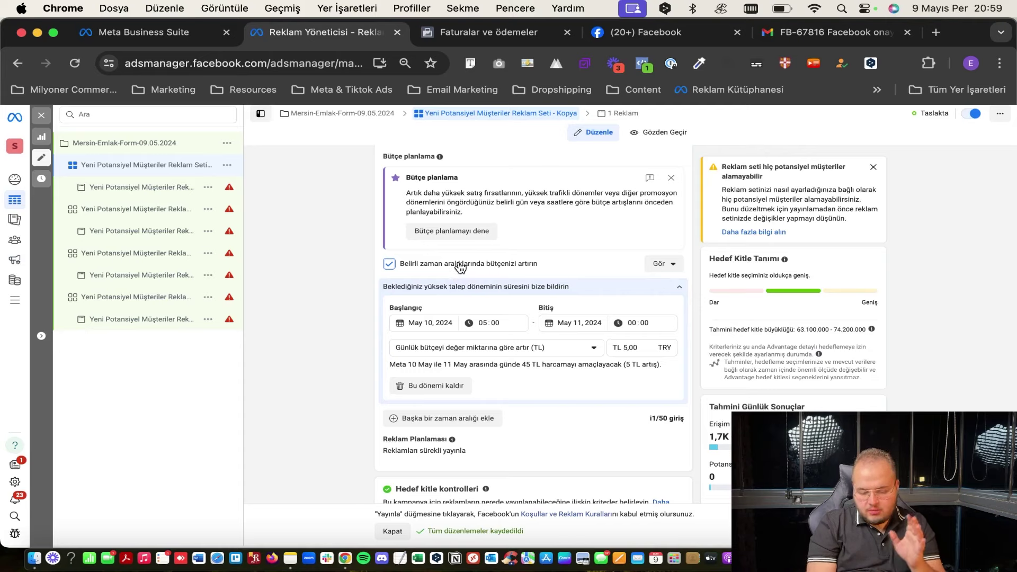
click(460, 265)
scroll(459, 263, down, 5)
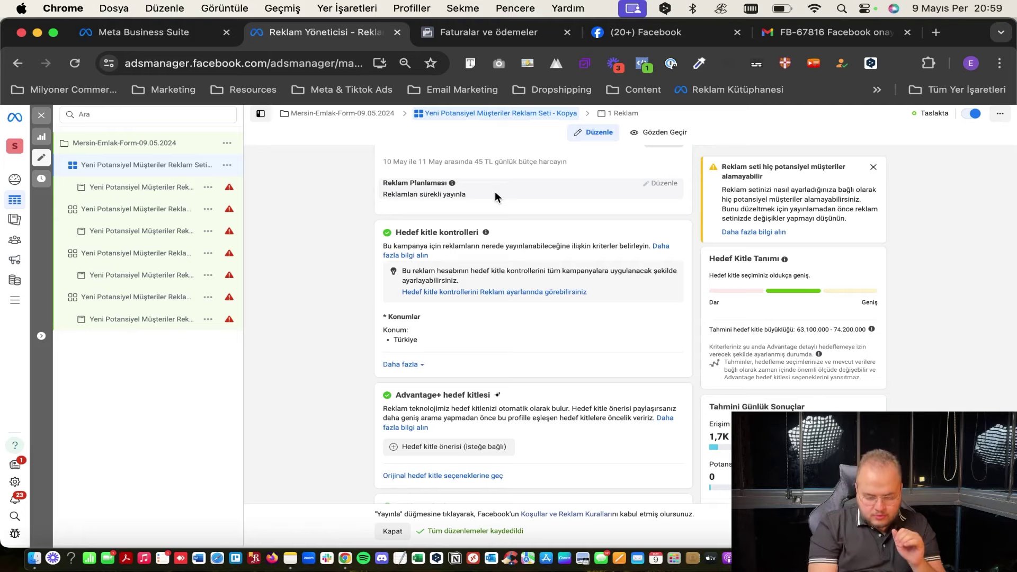
scroll(495, 197, down, 3)
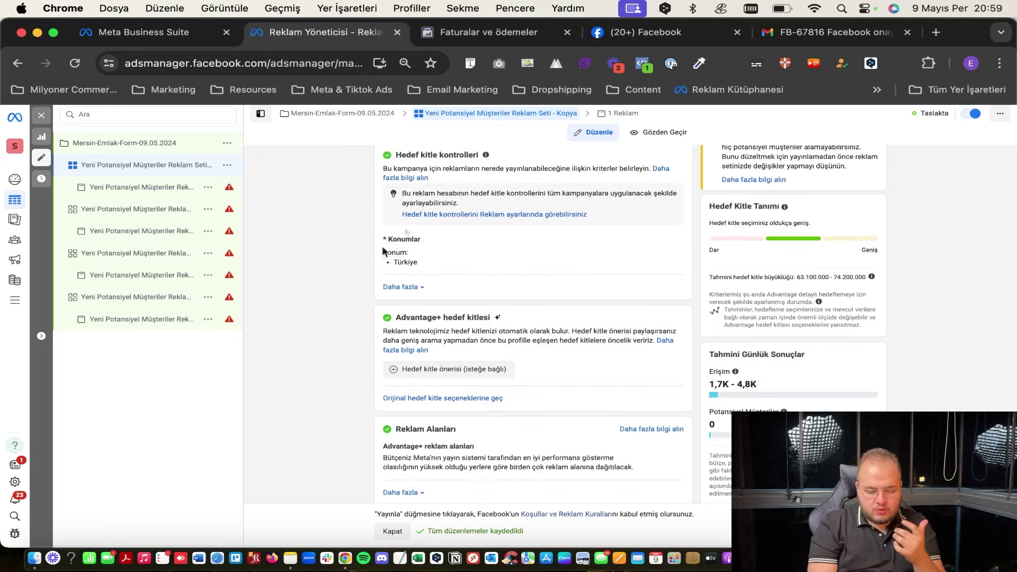
Expand Daha fazla in Hedef kitle kontrolleri to show minimum age 18, exclusions and languages.
drag(397, 317, 513, 323)
click(513, 320)
scroll(513, 320, up, 1)
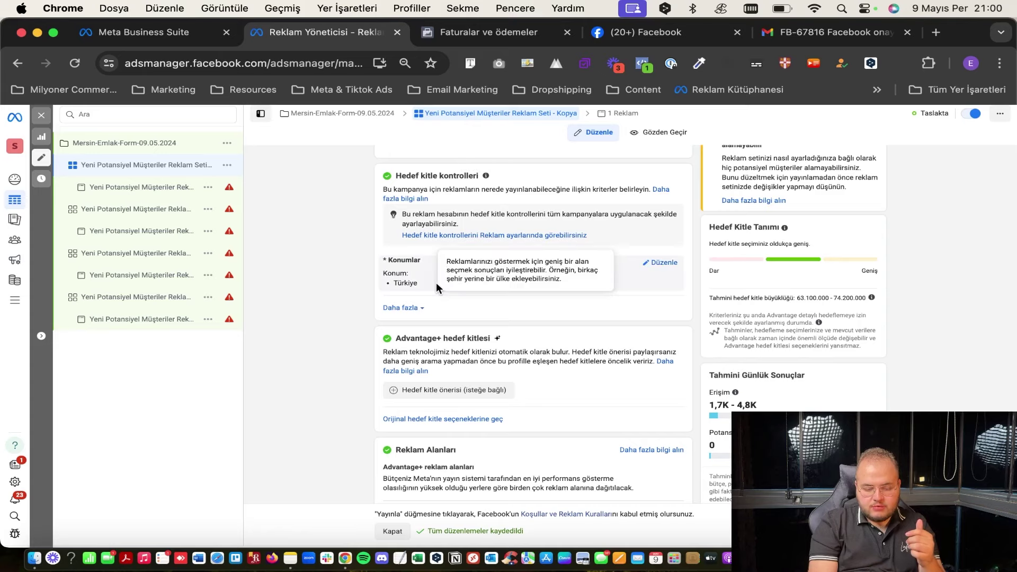
click(407, 309)
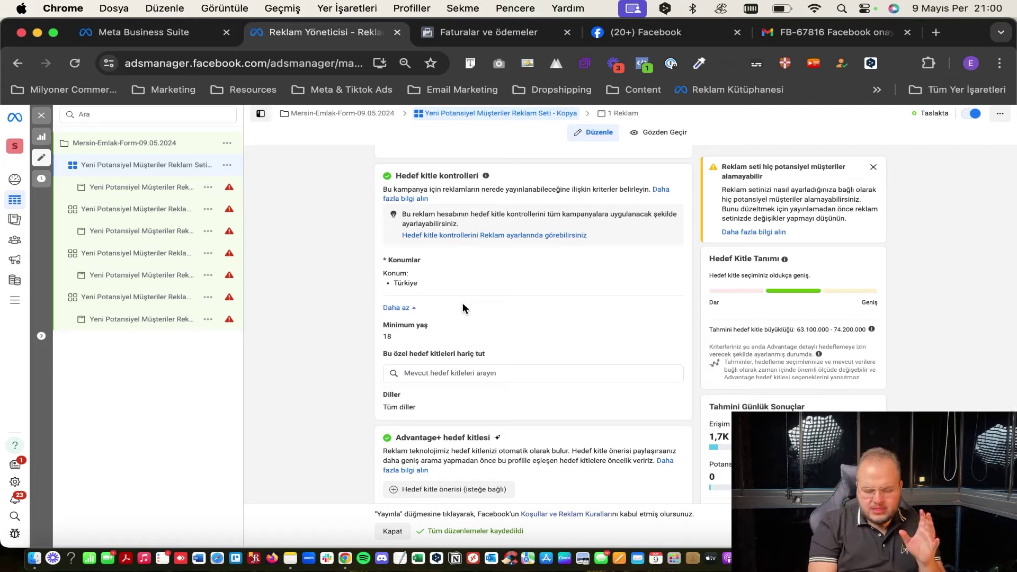
scroll(463, 305, down, 4)
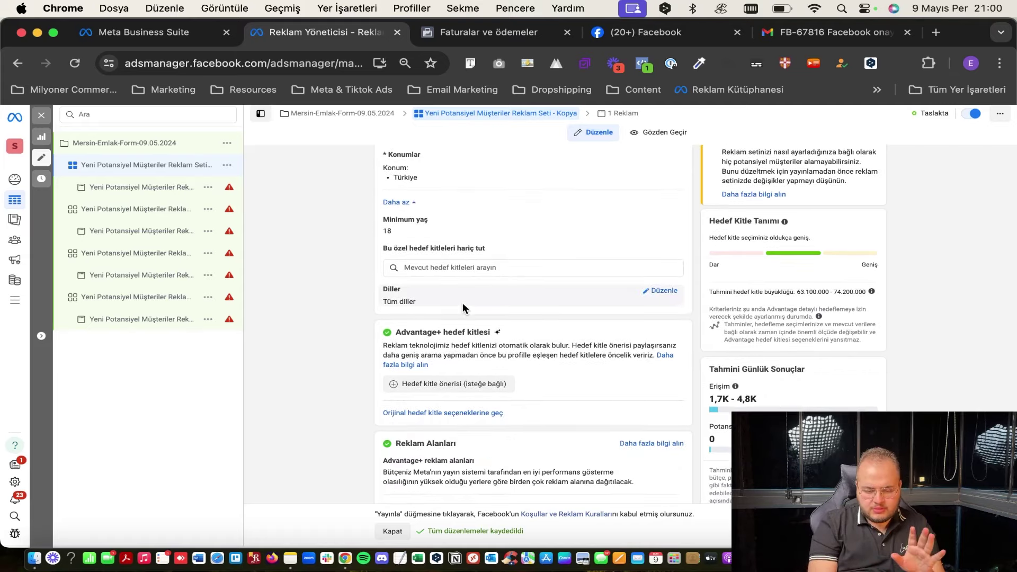
scroll(463, 303, down, 1)
scroll(477, 186, up, 1)
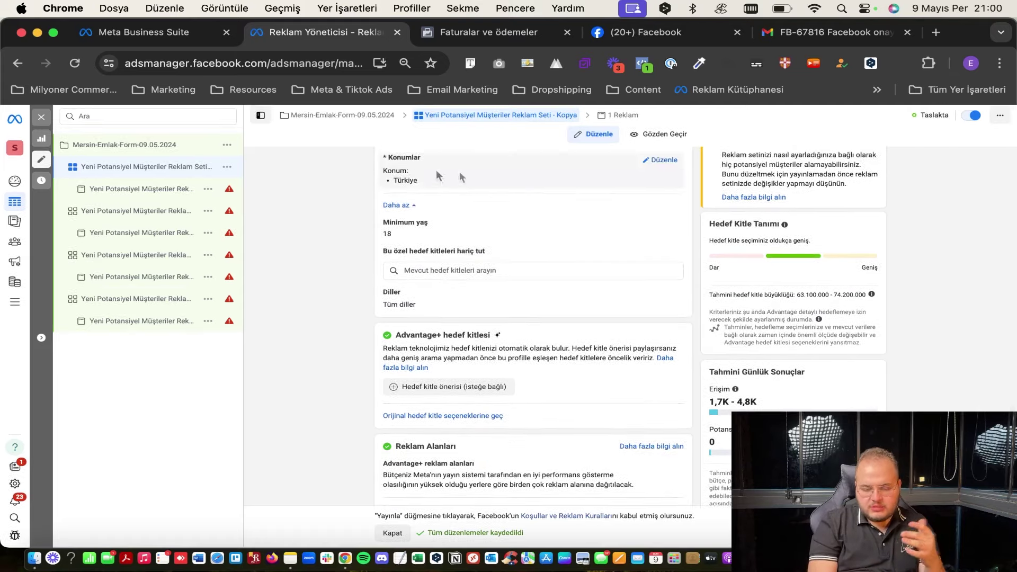
scroll(429, 254, down, 1)
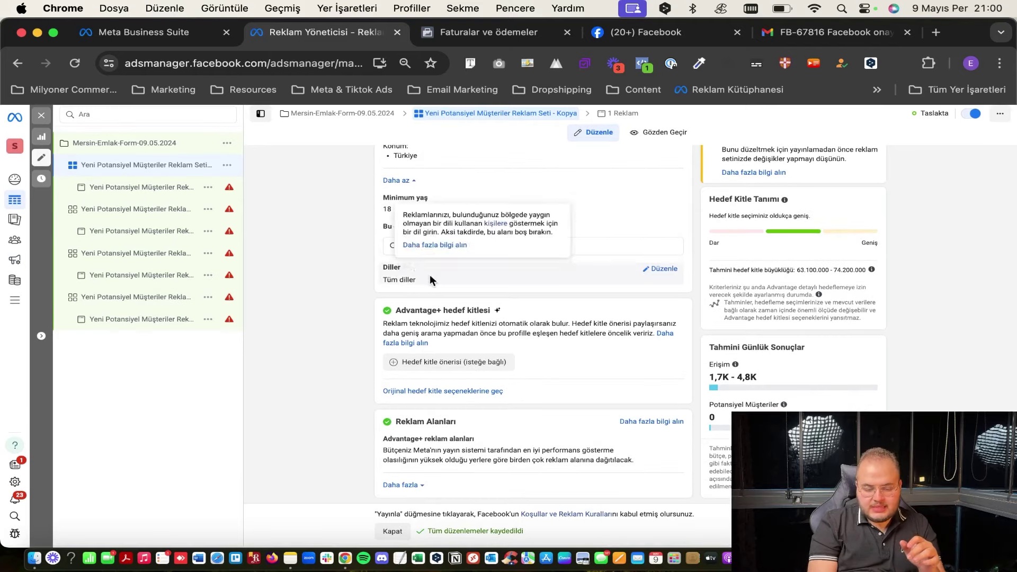
scroll(505, 222, up, 1)
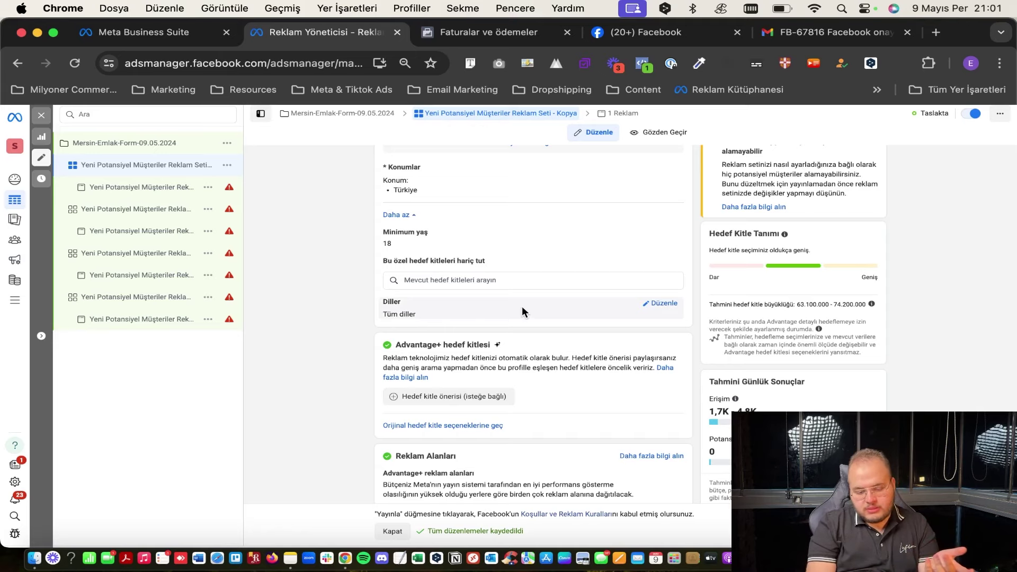
scroll(523, 306, down, 1)
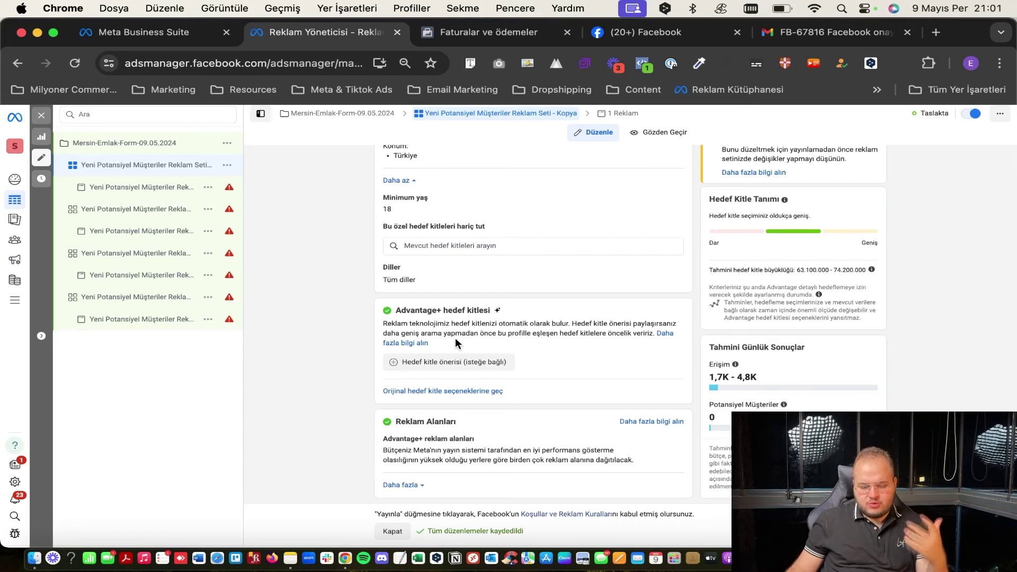
Keep the original manual audience instead of the Advantage+ audience.
click(420, 392)
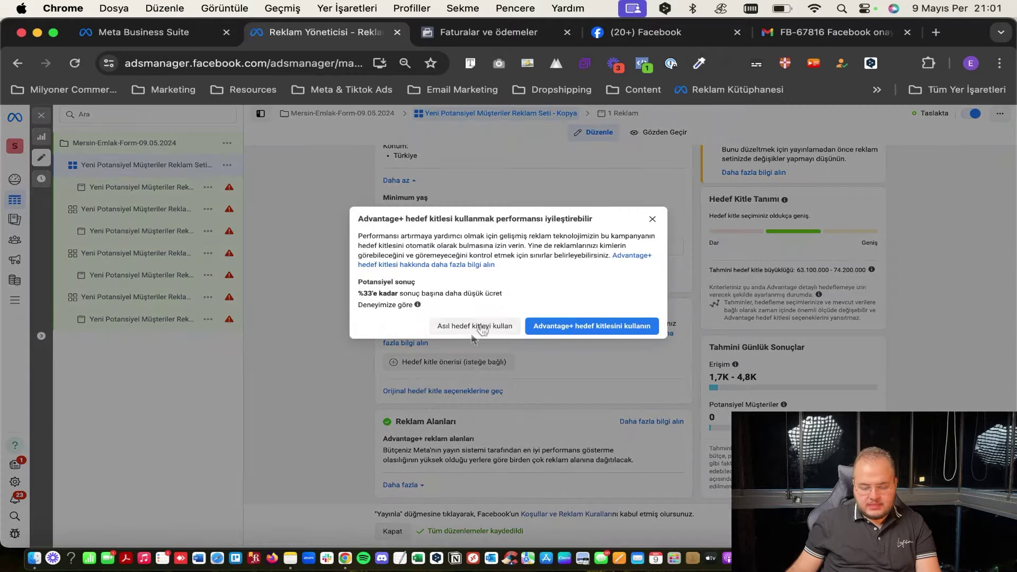
click(503, 329)
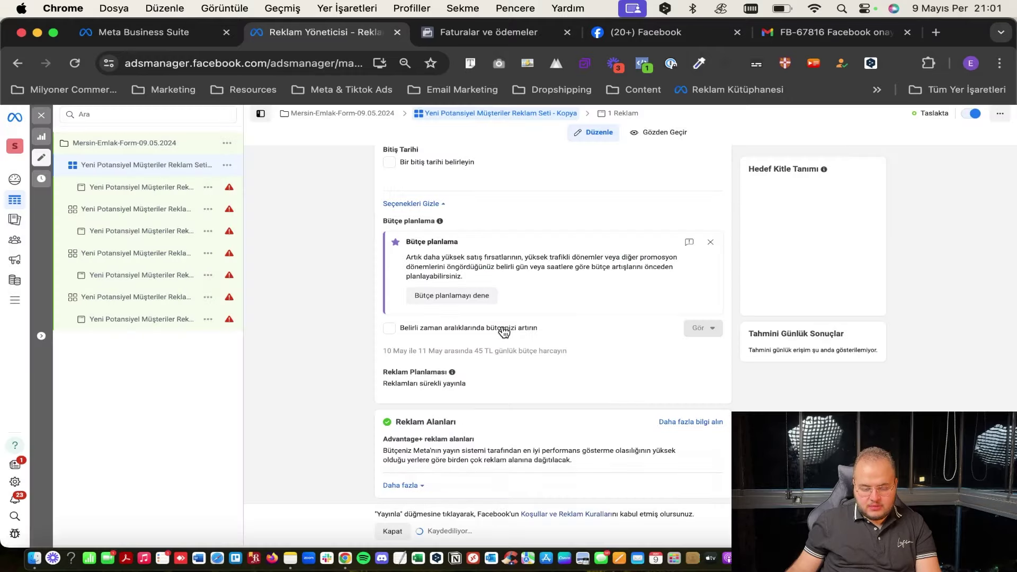
scroll(500, 336, down, 5)
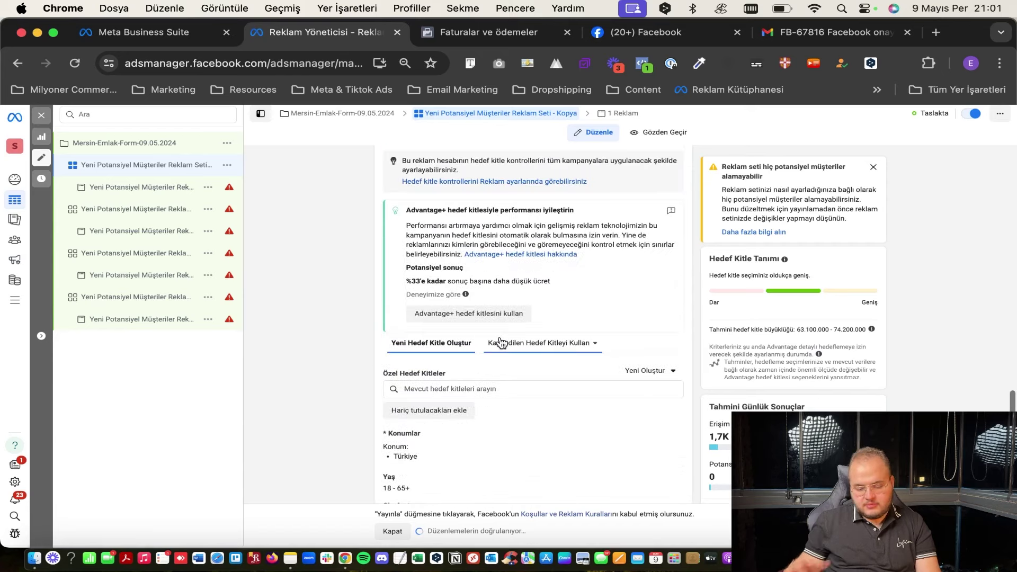
scroll(501, 336, down, 5)
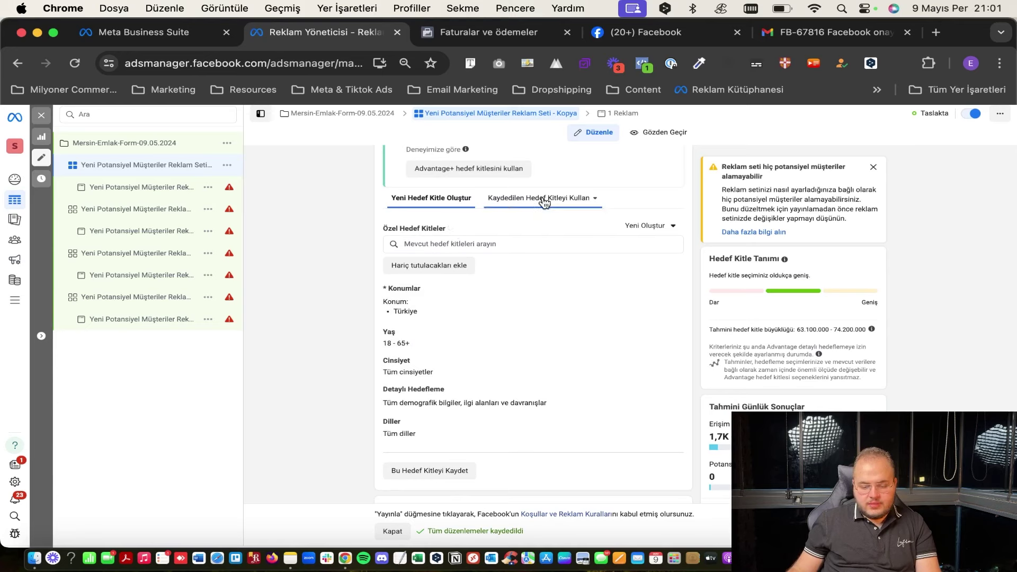
Browse saved audiences and the save-audience option, confirming none exist, then search custom audiences.
click(493, 205)
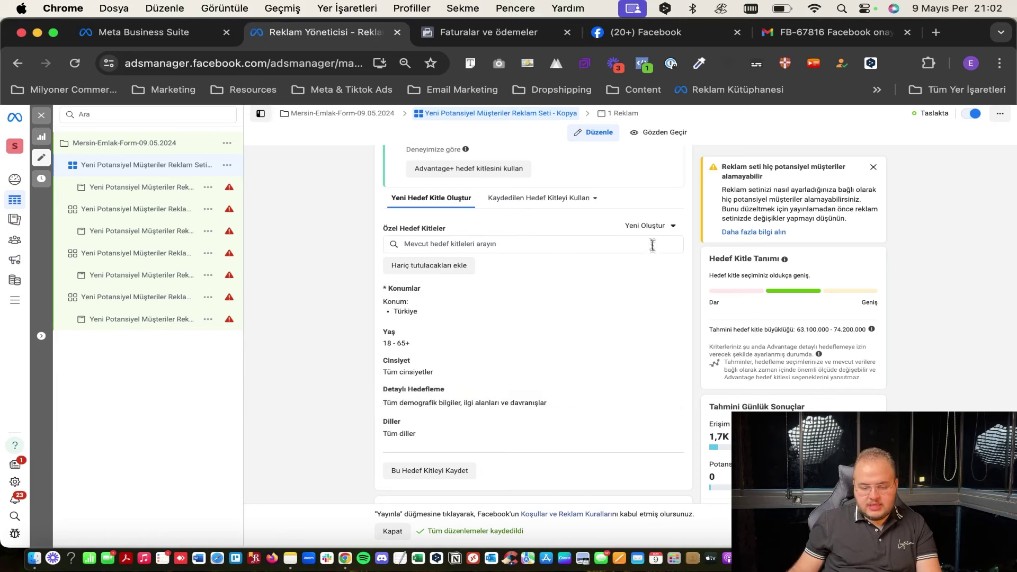
click(659, 227)
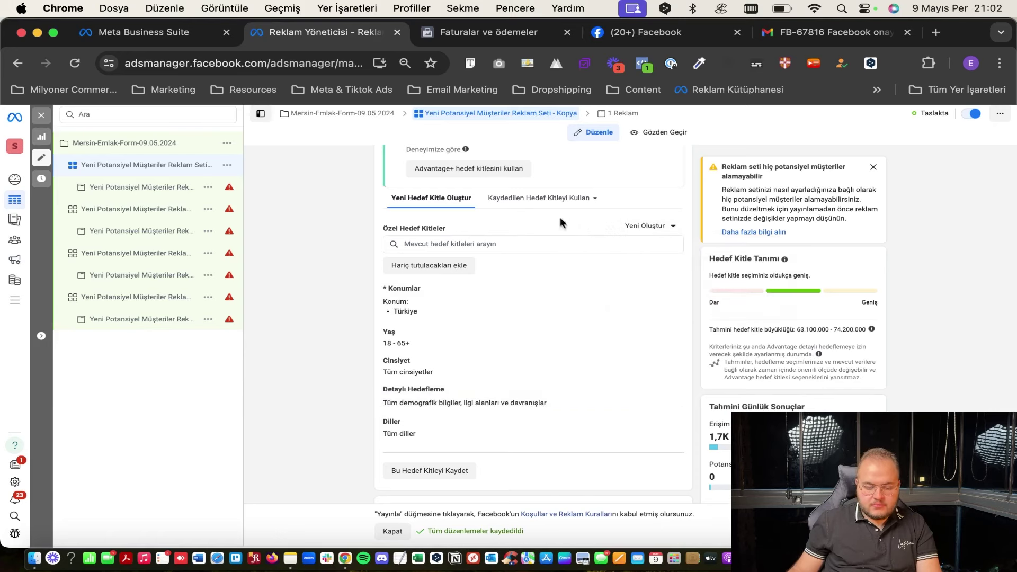
click(539, 197)
click(363, 480)
scroll(450, 424, down, 2)
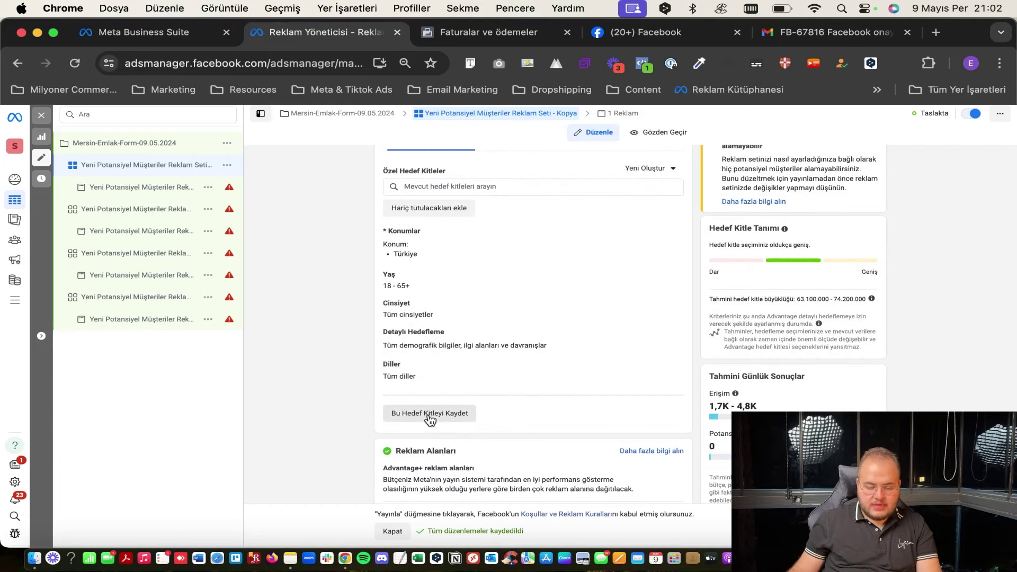
click(453, 416)
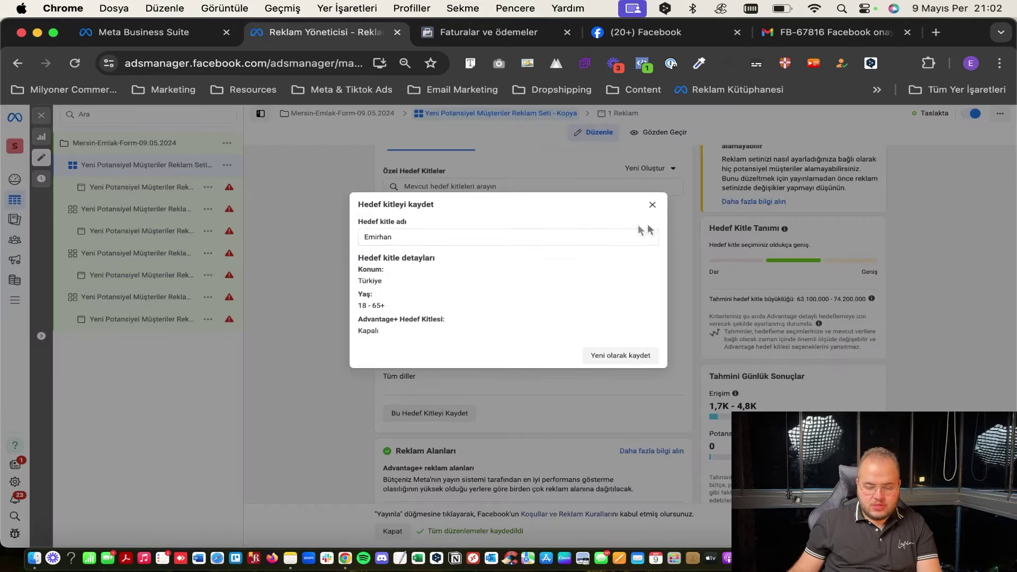
click(655, 202)
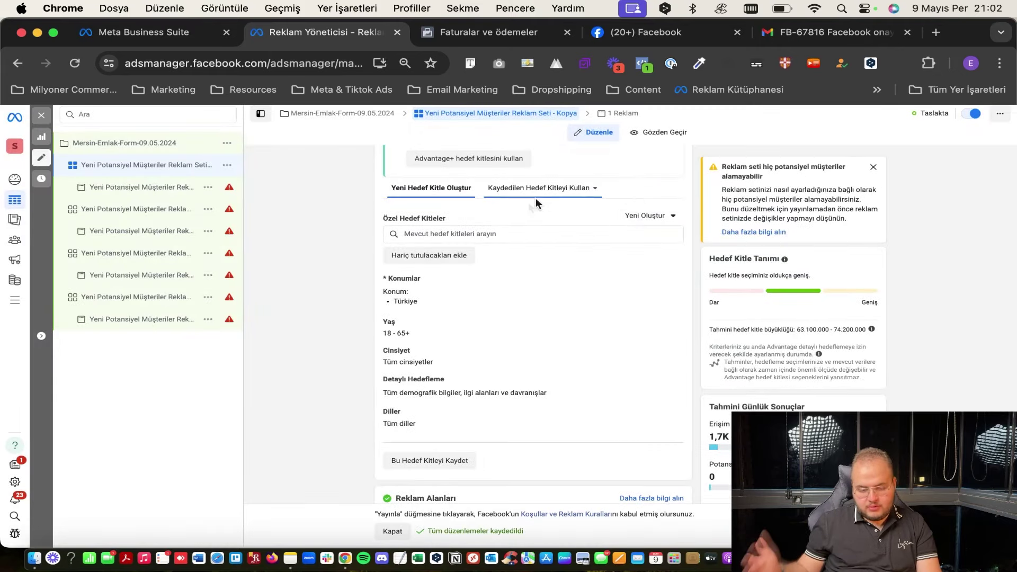
click(456, 234)
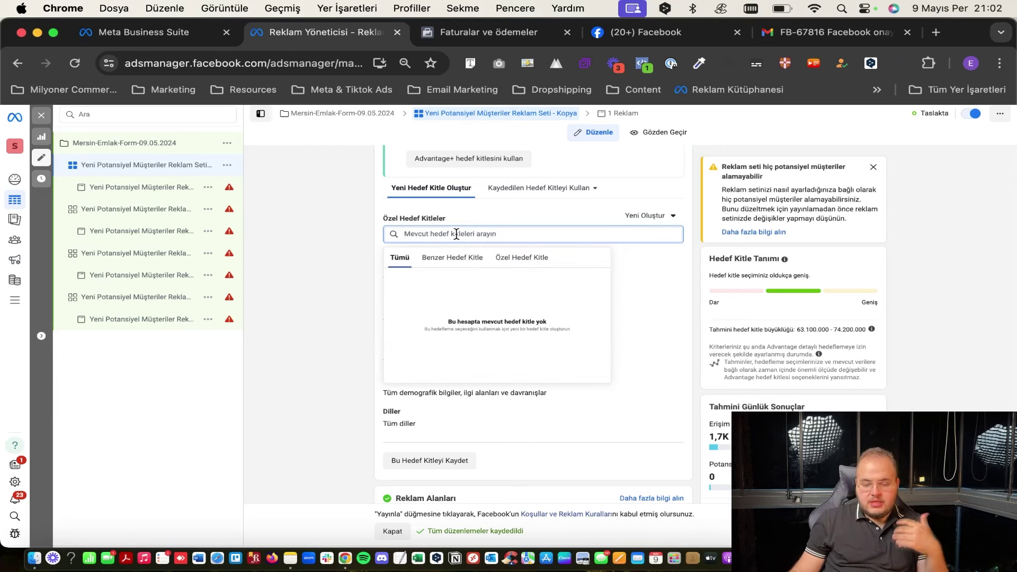
Check the included custom audiences list, which is empty for this account.
click(513, 260)
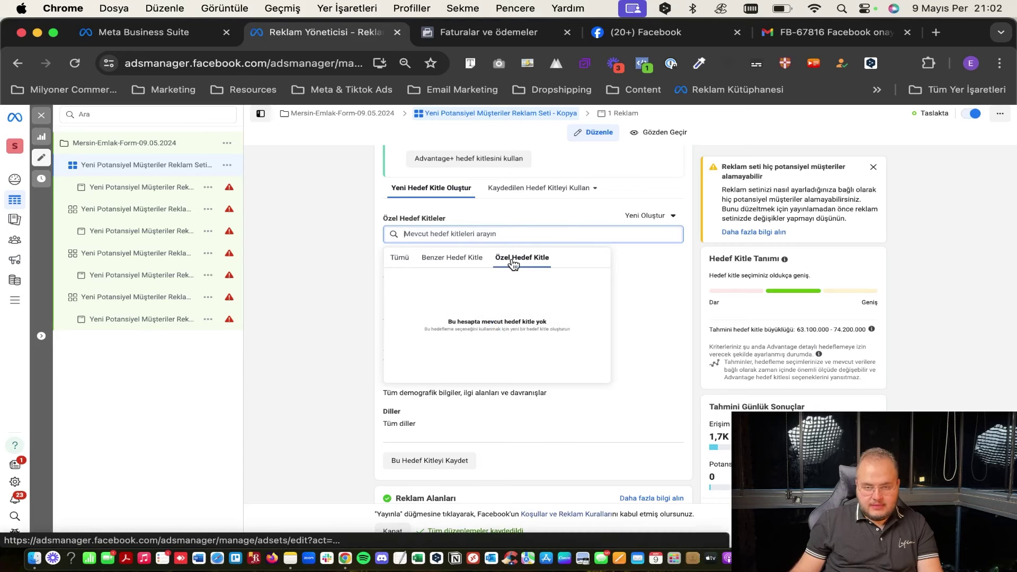
click(482, 204)
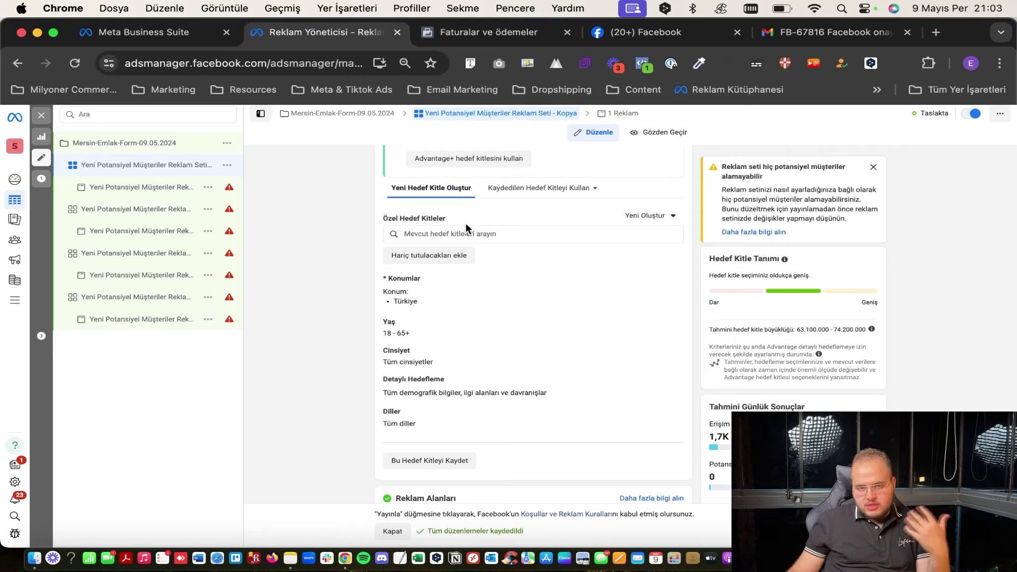
scroll(469, 325, down, 1)
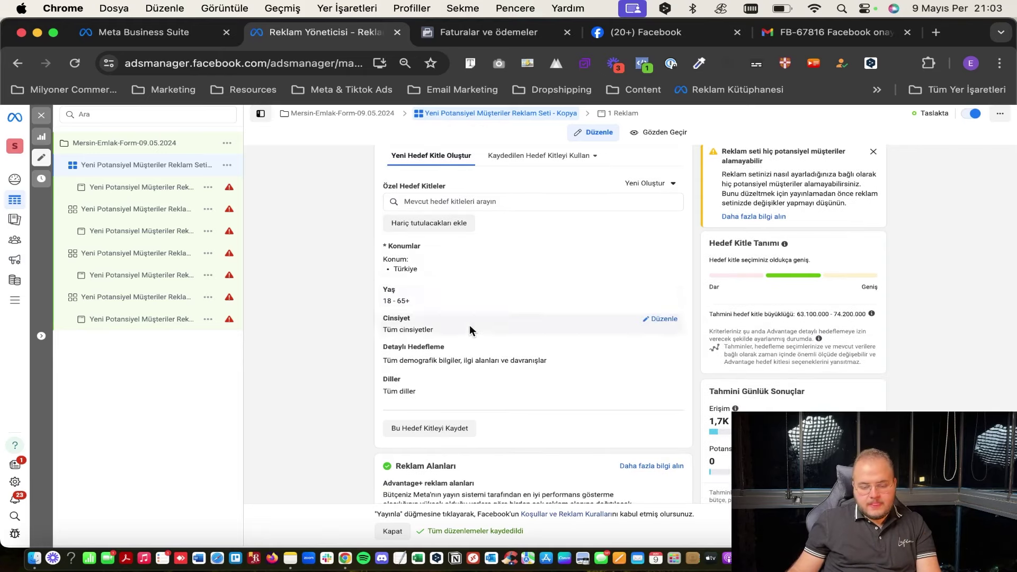
Add a separate exclude audiences field and confirm it has no audiences to exclude.
click(456, 226)
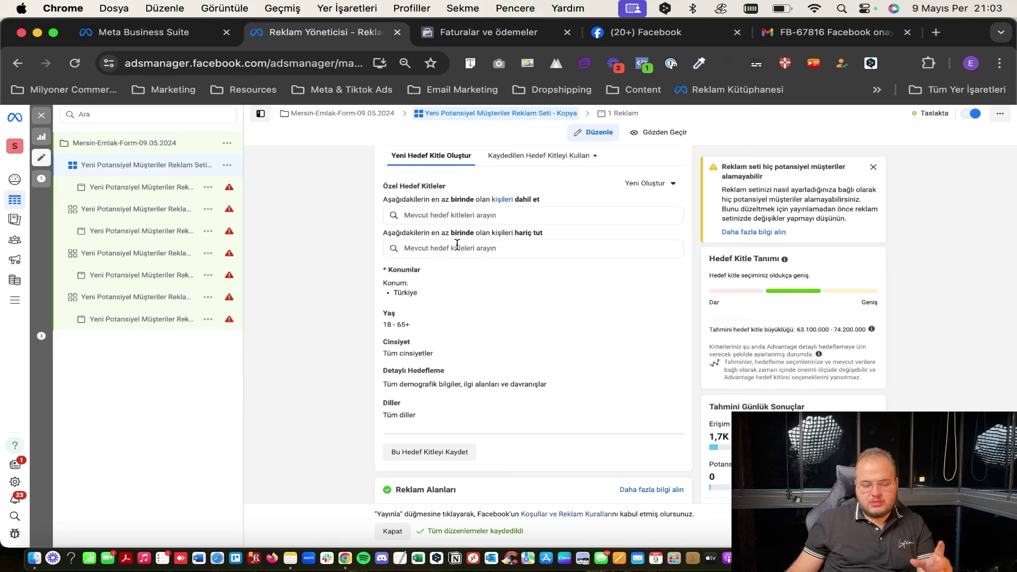
click(457, 245)
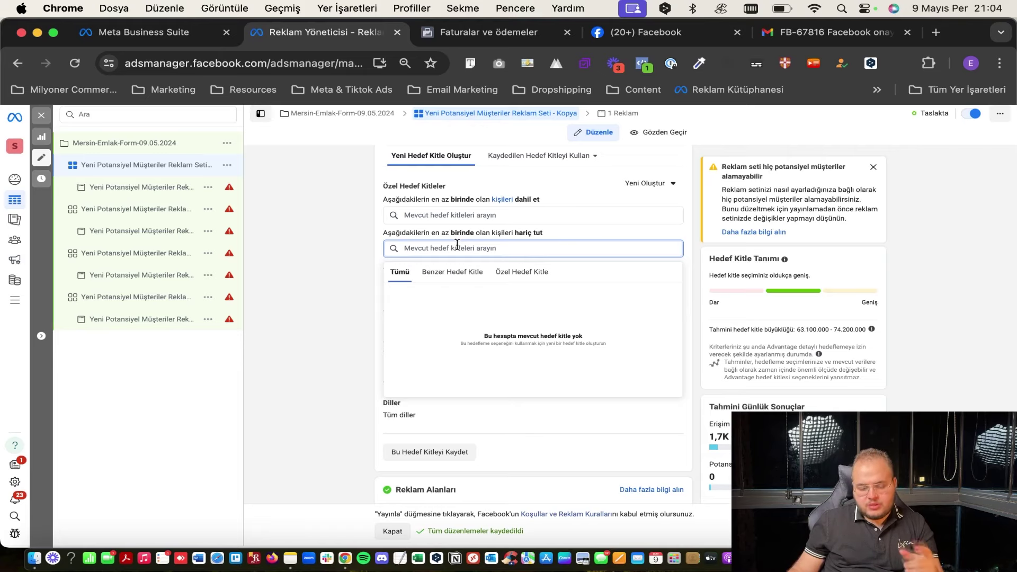
click(377, 224)
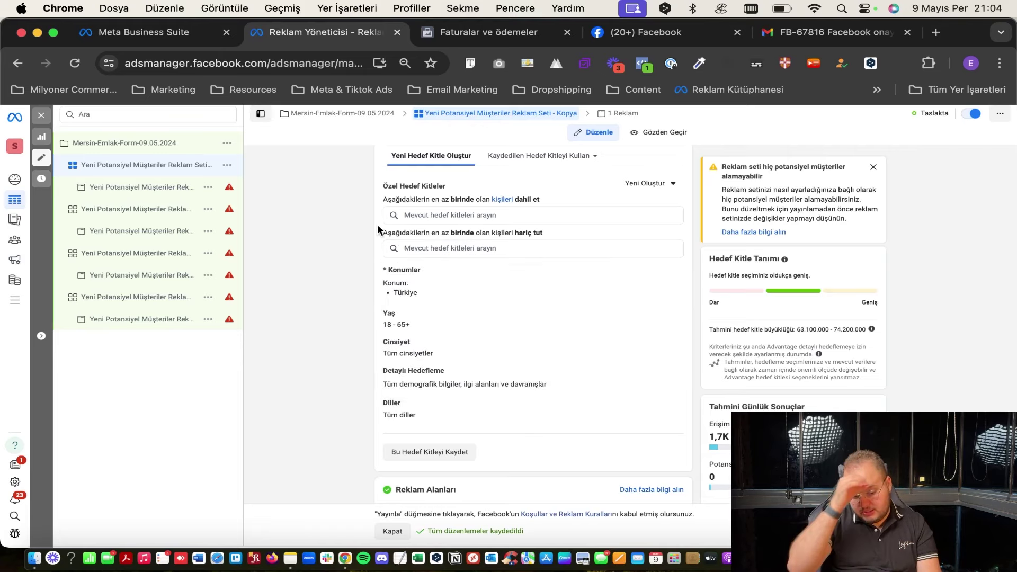
scroll(450, 255, down, 1)
Replace Türkiye with Şişli as the targeted location.
click(546, 233)
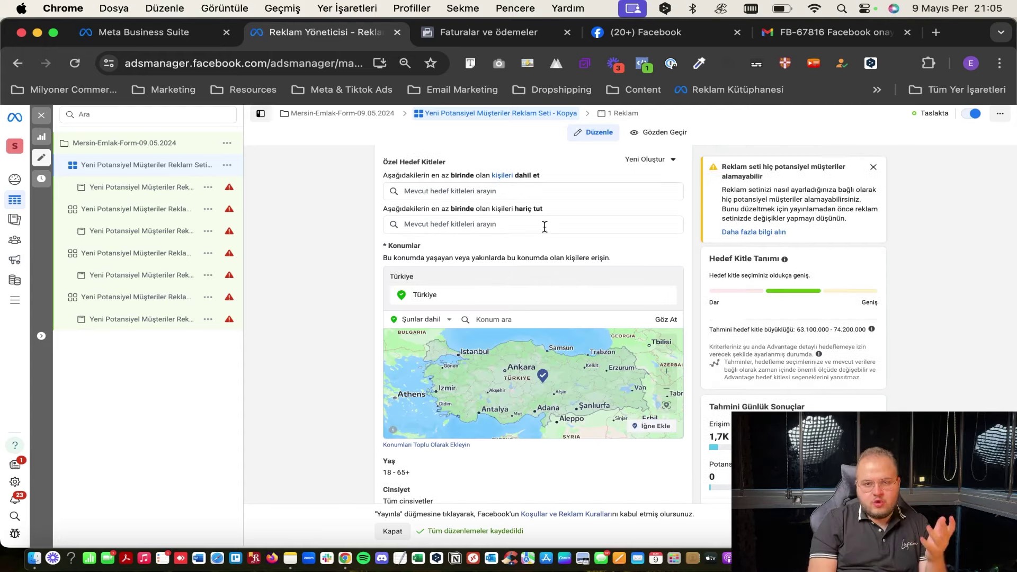
scroll(514, 262, down, 1)
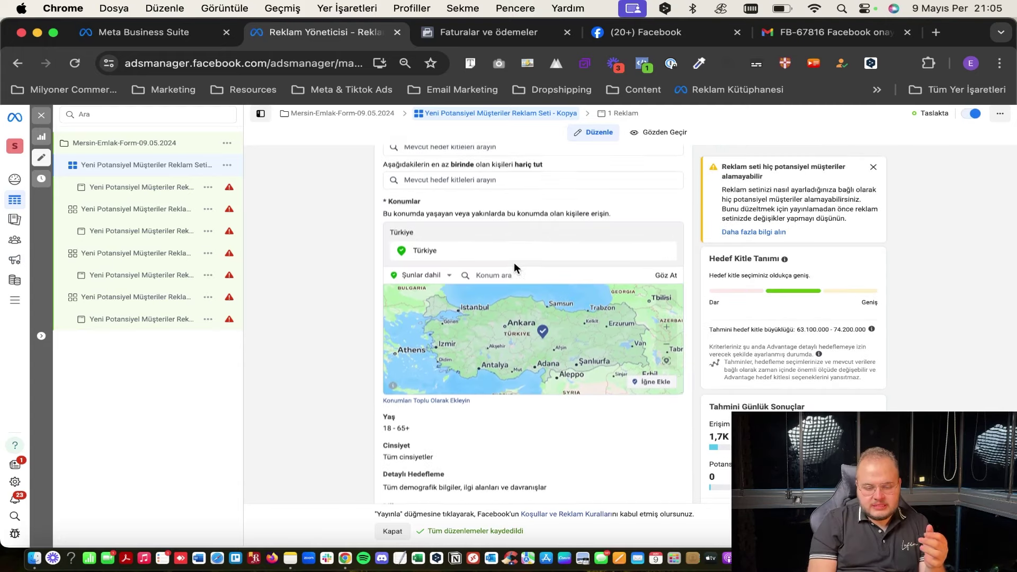
click(542, 273)
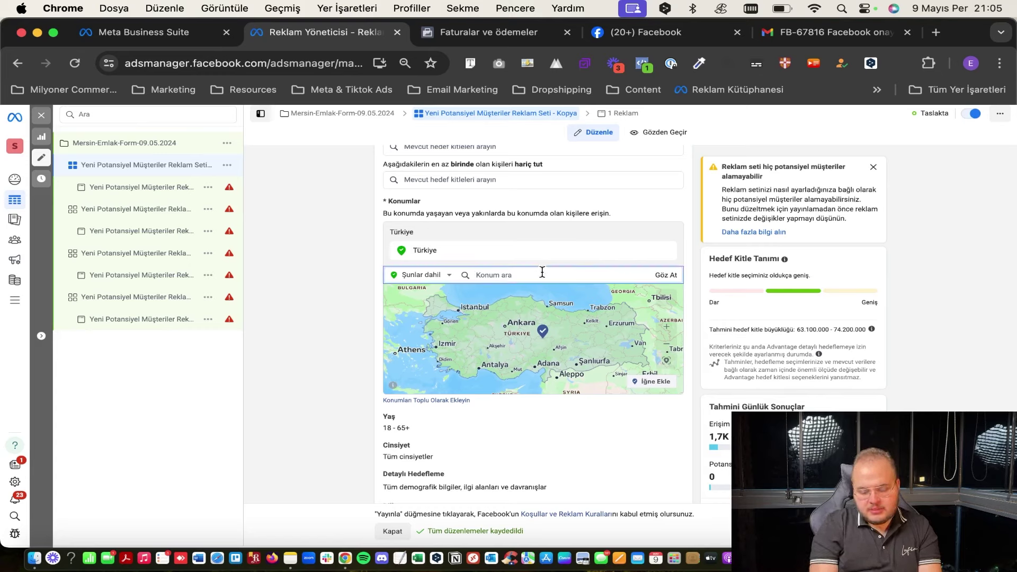
text(şişli)
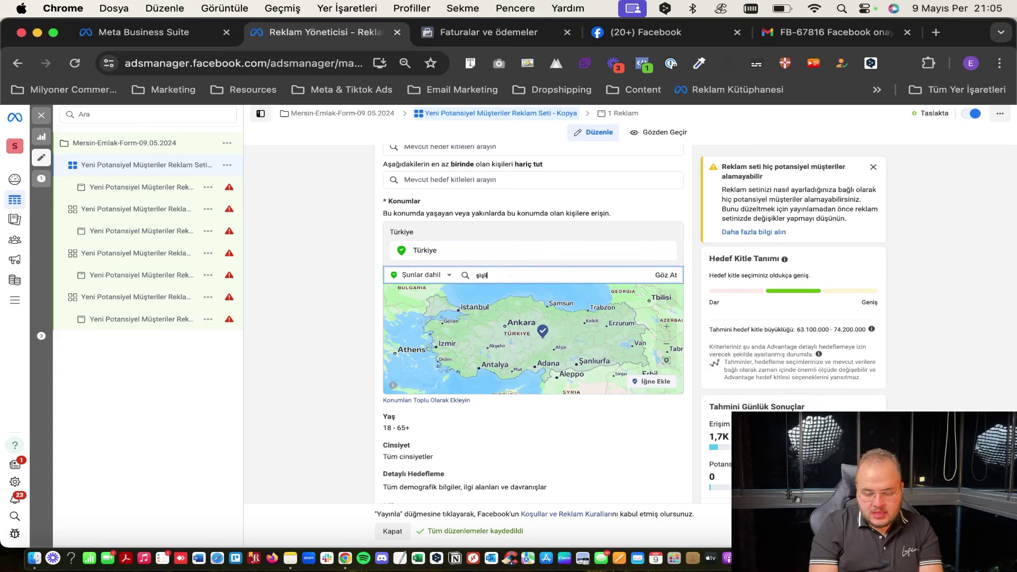
click(530, 294)
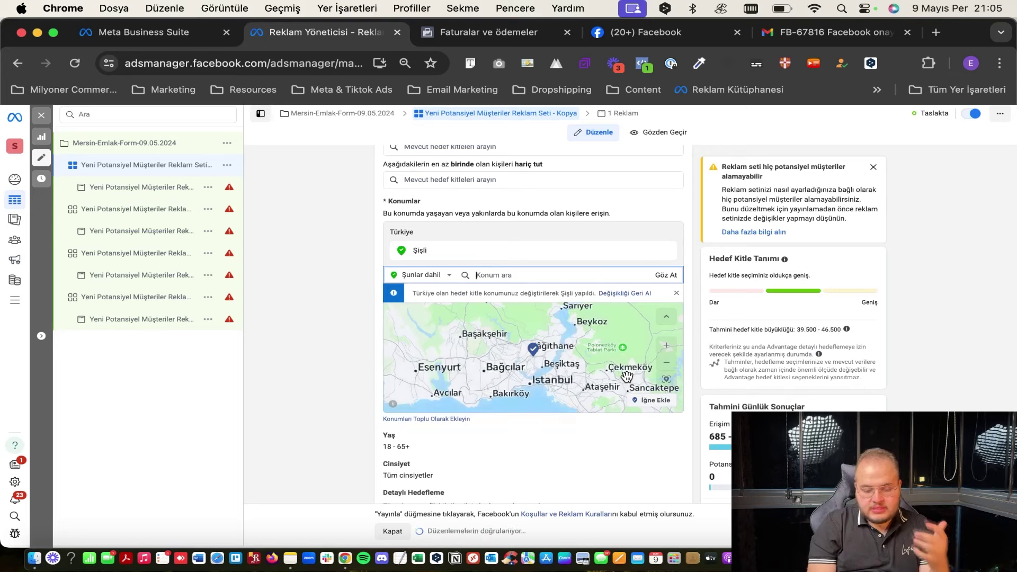
Drop a pin at 41.0605, 28.9101 and set its radius to 22 km.
click(666, 406)
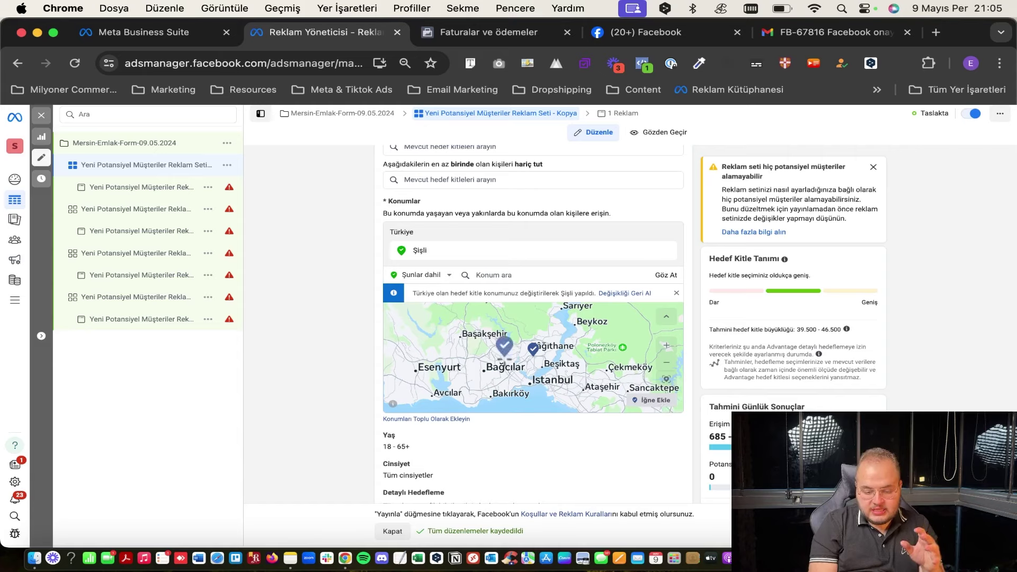
scroll(507, 350, up, 5)
scroll(507, 350, down, 5)
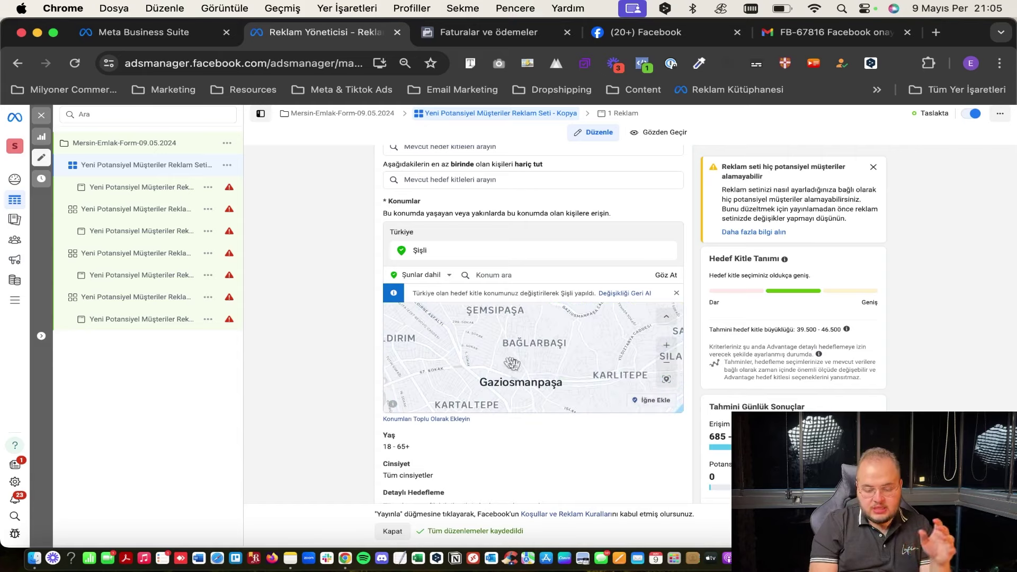
click(508, 353)
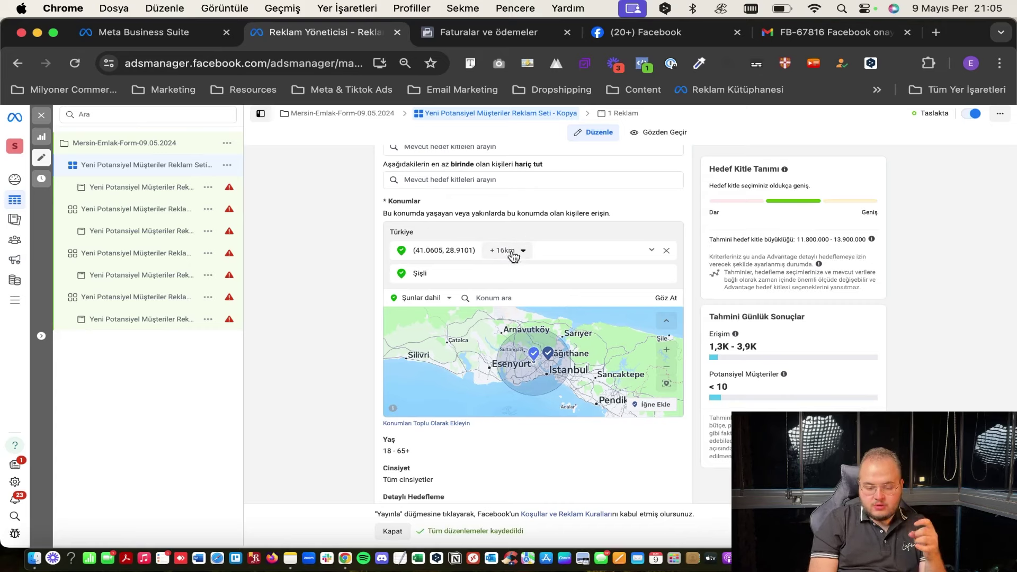
click(513, 257)
drag(495, 281, 490, 286)
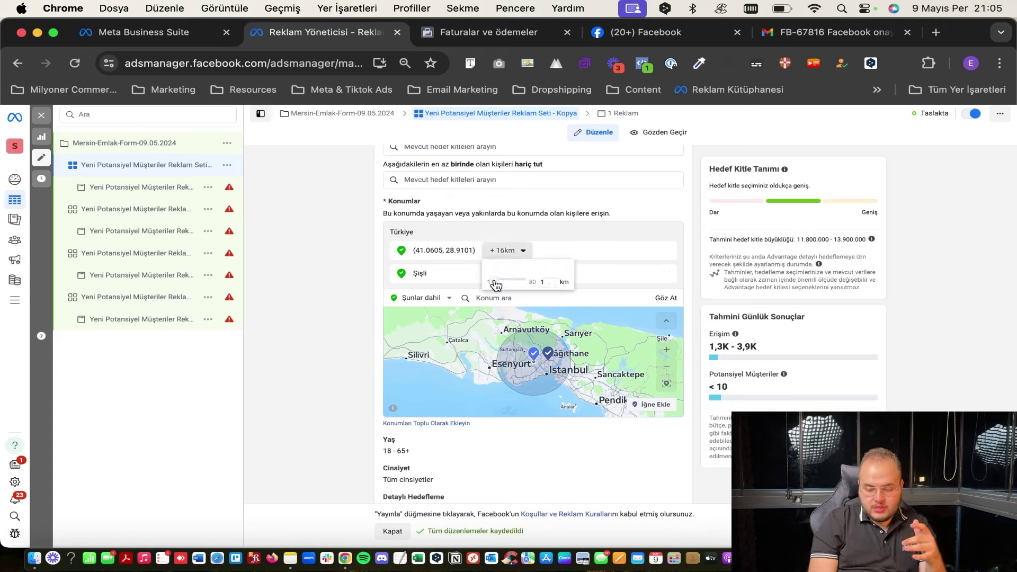
click(505, 250)
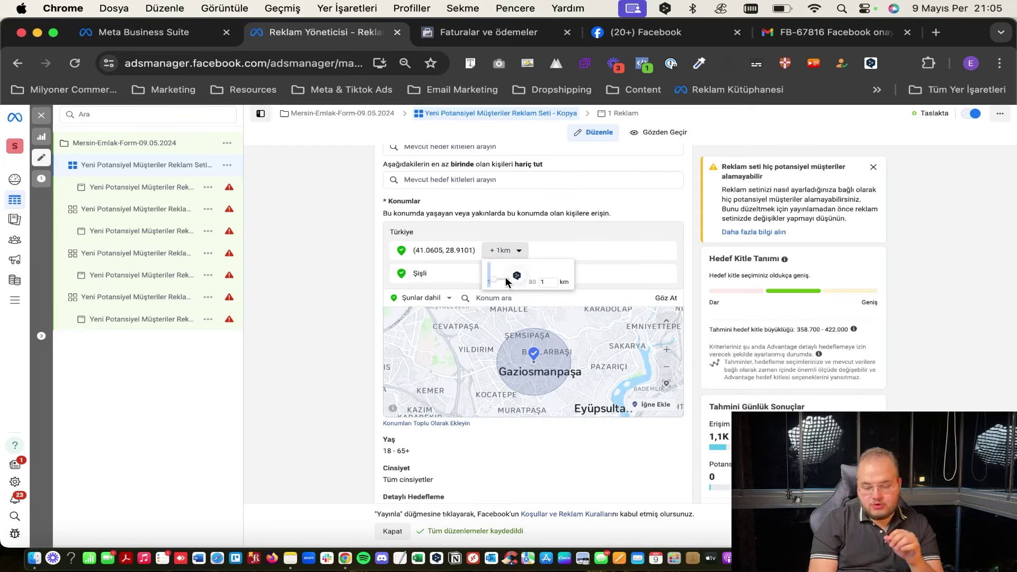
drag(501, 277, 503, 285)
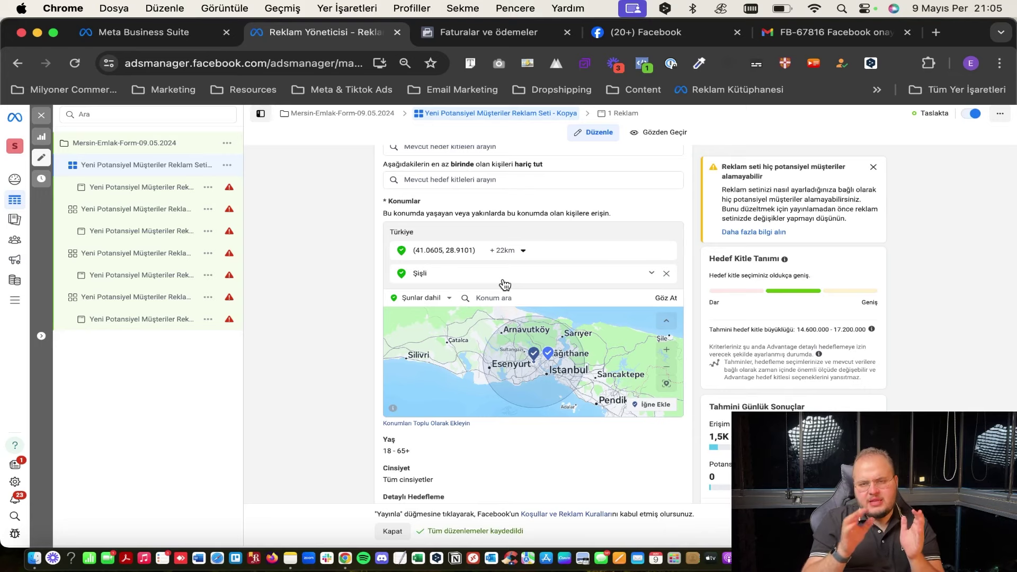
click(521, 250)
click(530, 430)
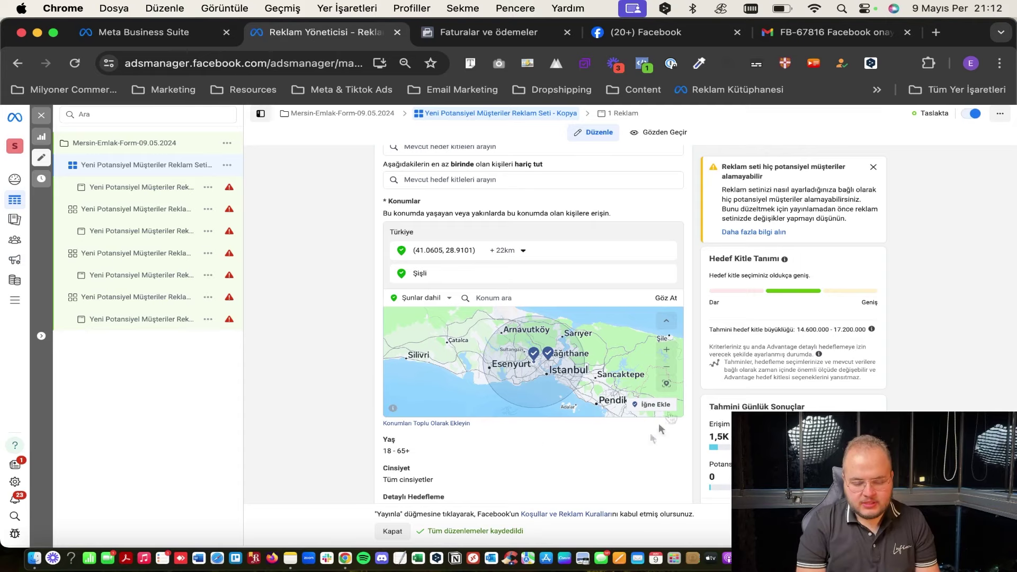
scroll(609, 440, down, 1)
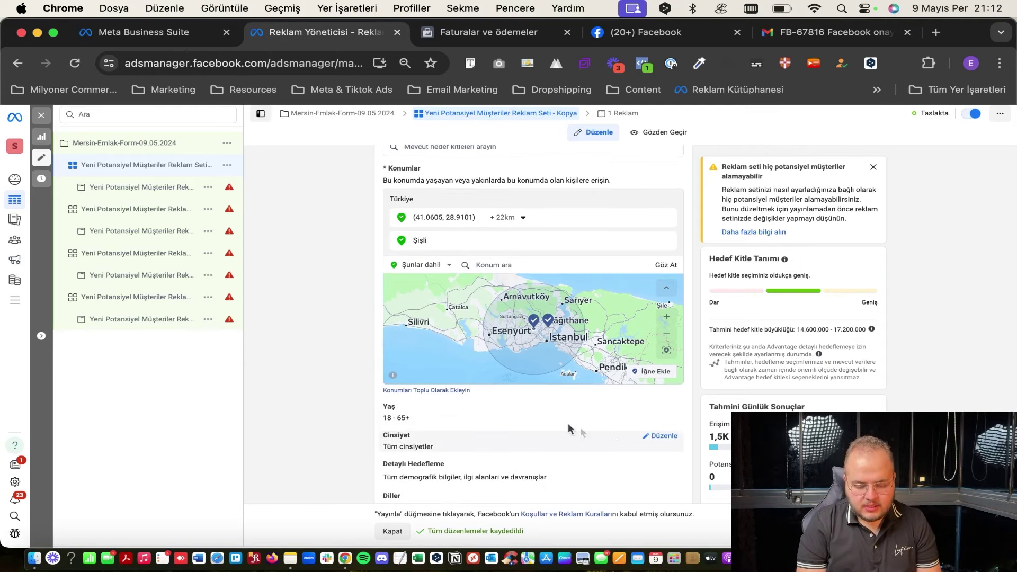
scroll(599, 436, down, 2)
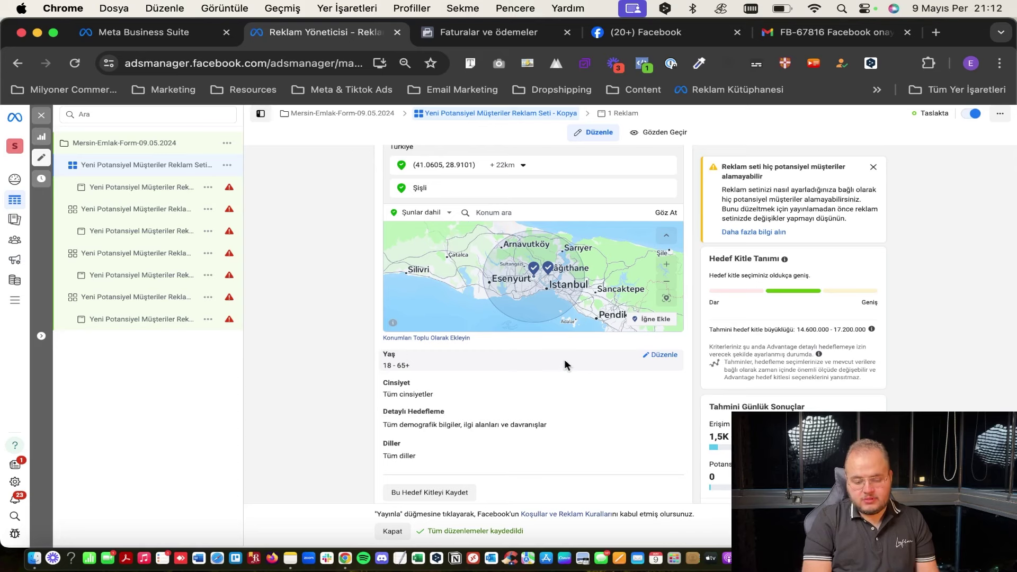
Keep the minimum audience age at 18 and bring up the gender options for editing.
click(650, 360)
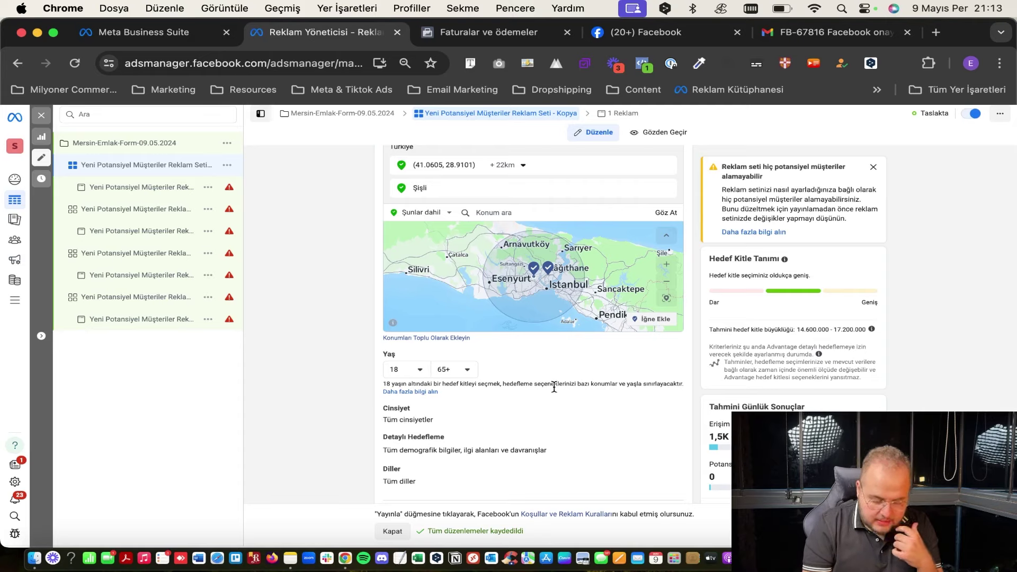
scroll(554, 387, down, 1)
scroll(554, 387, down, 1)
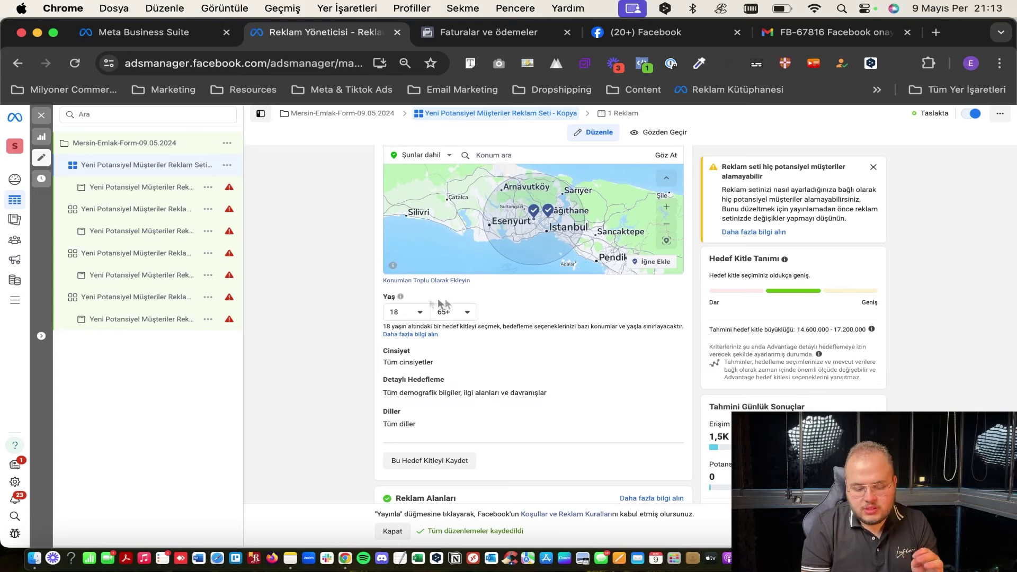
scroll(466, 385, down, 1)
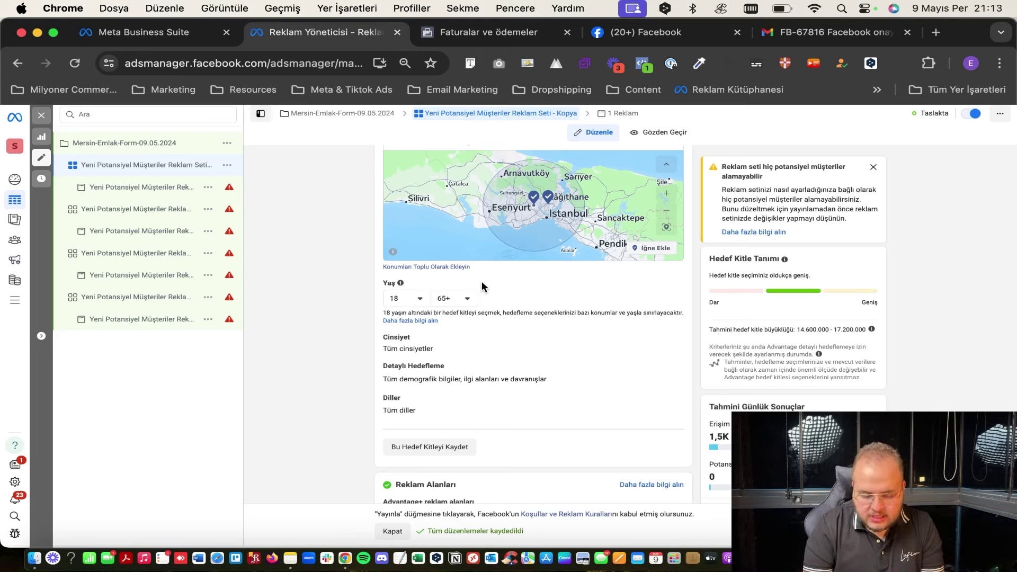
click(414, 300)
scroll(438, 403, down, 3)
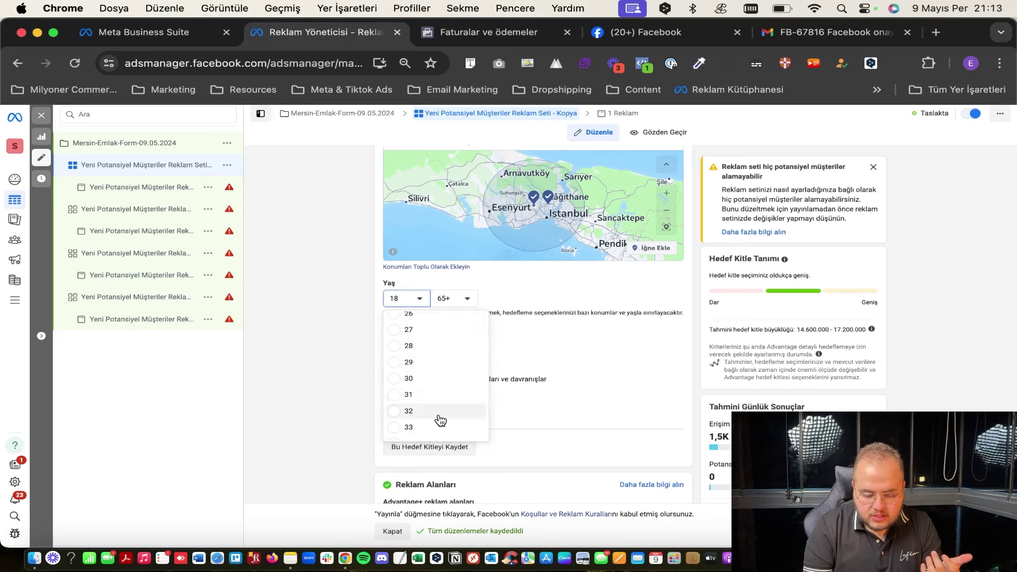
click(536, 316)
scroll(535, 315, down, 1)
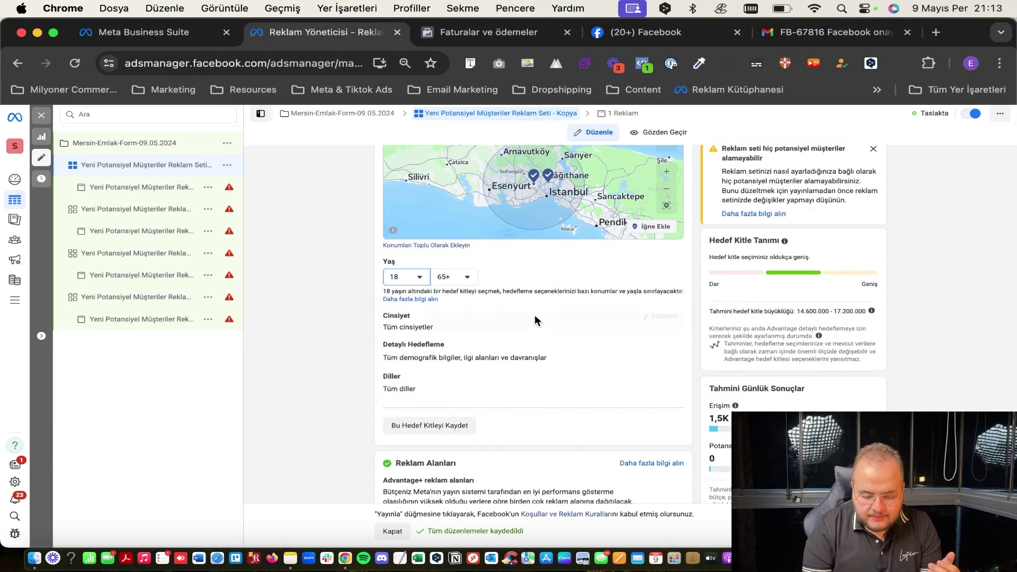
click(668, 314)
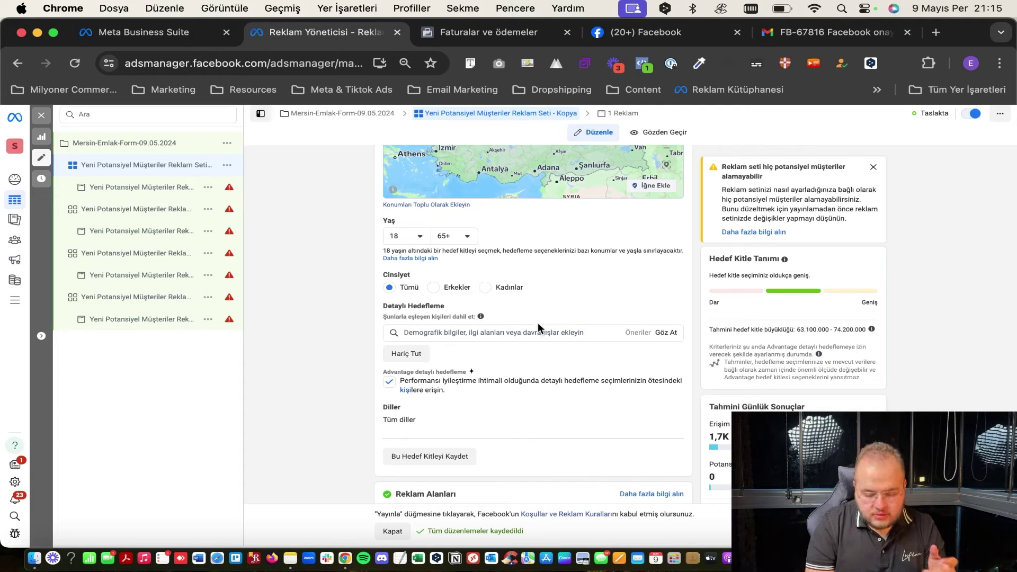
scroll(539, 324, up, 4)
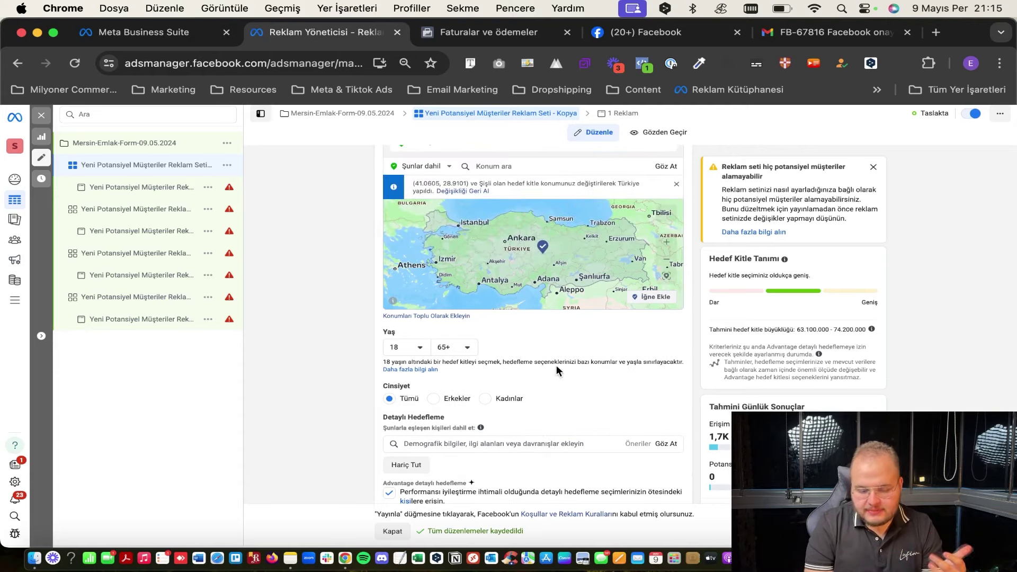
scroll(545, 329, up, 2)
scroll(483, 203, up, 2)
scroll(483, 203, down, 3)
scroll(490, 331, down, 2)
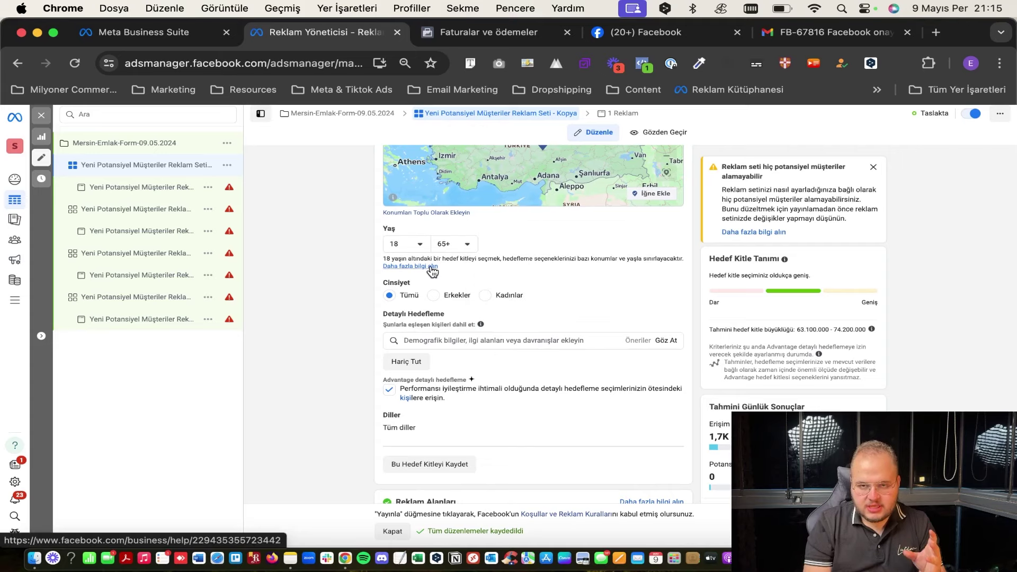
scroll(521, 300, up, 4)
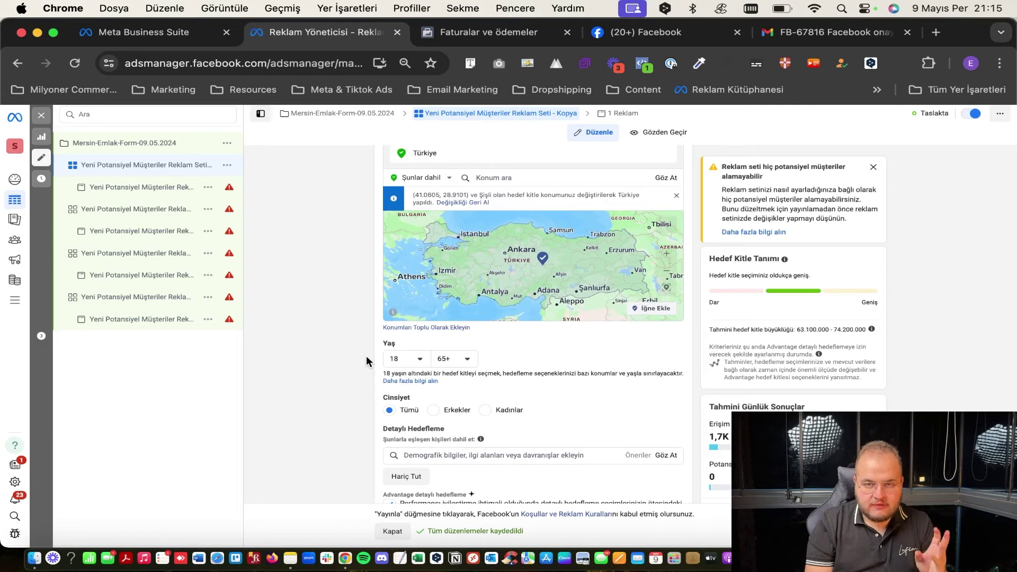
scroll(366, 362, up, 5)
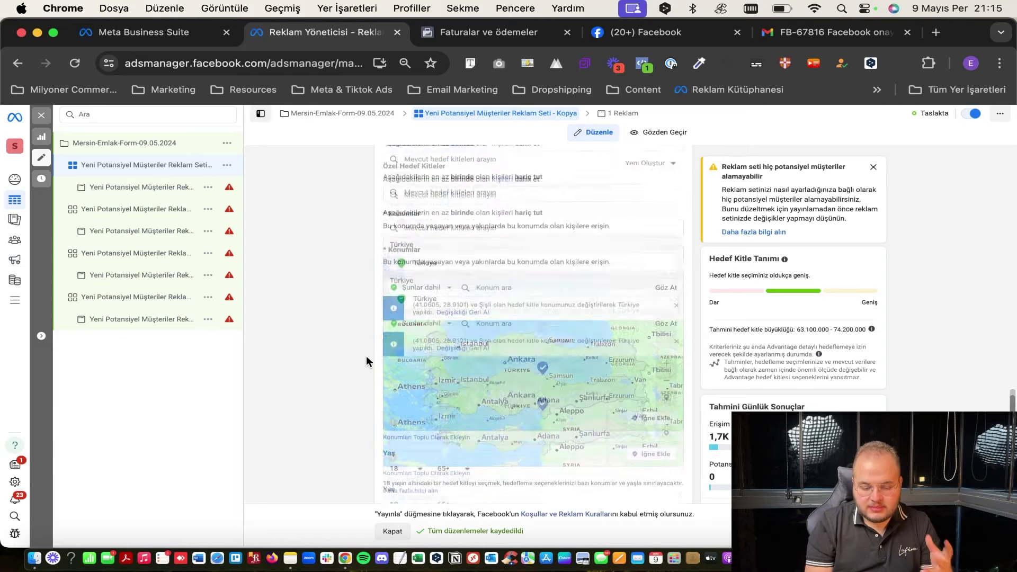
scroll(366, 359, down, 5)
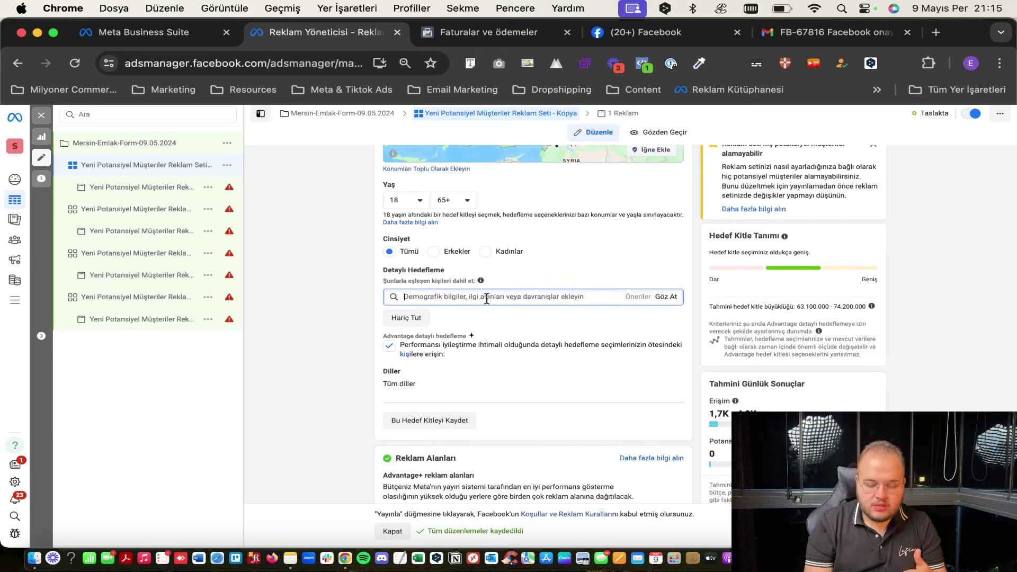
Browse detailed targeting, expanding Demografik Bilgiler > Eğitim, Finans and İlgi Alanları.
click(672, 298)
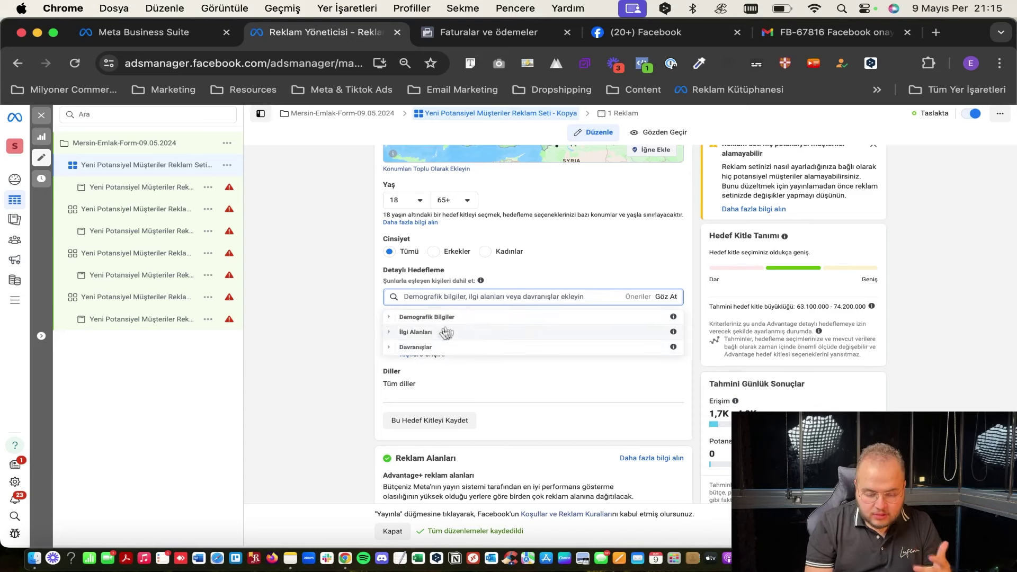
click(395, 318)
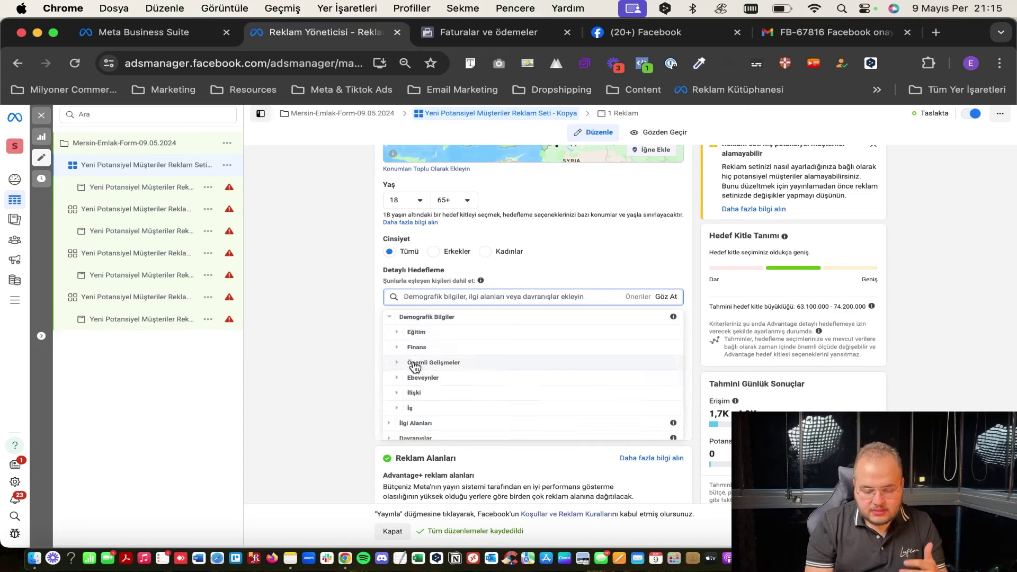
click(406, 334)
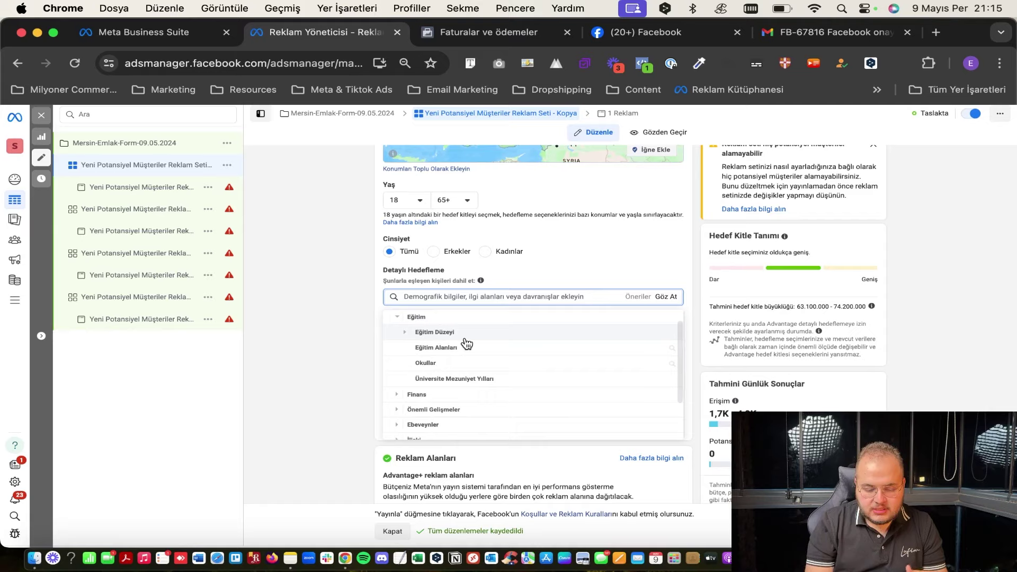
scroll(444, 393, down, 1)
click(452, 381)
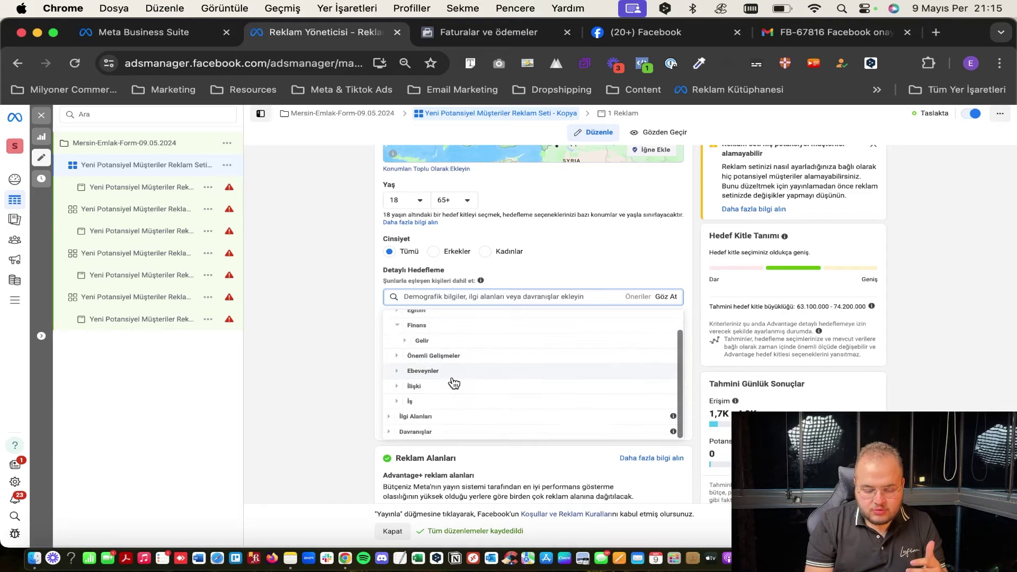
click(428, 417)
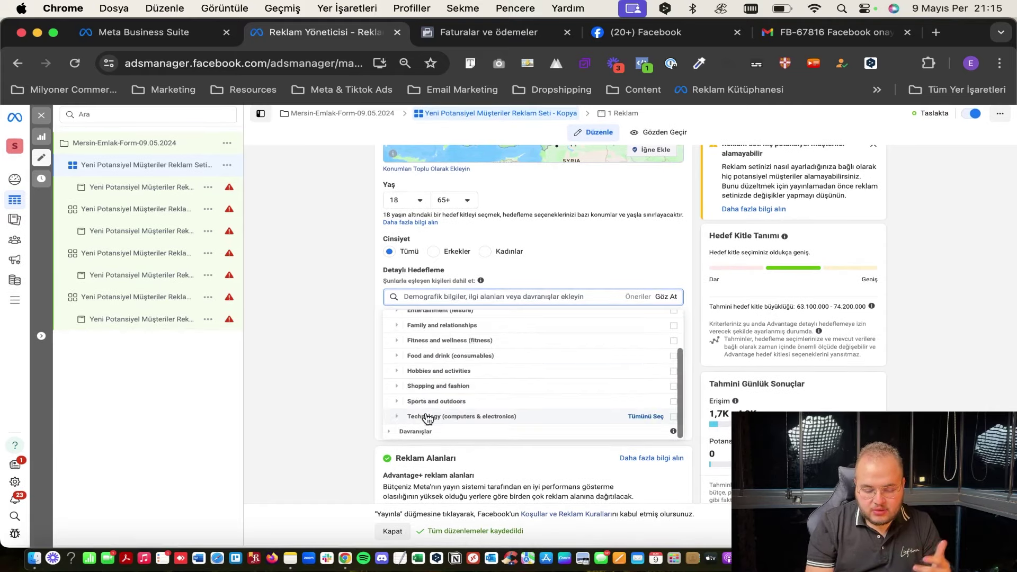
scroll(454, 384, up, 3)
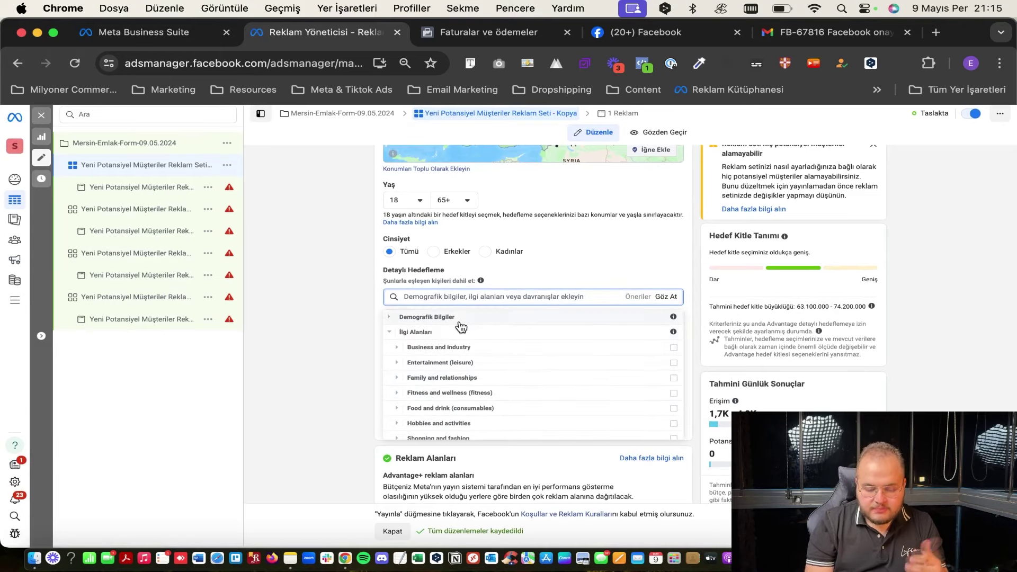
scroll(466, 348, down, 2)
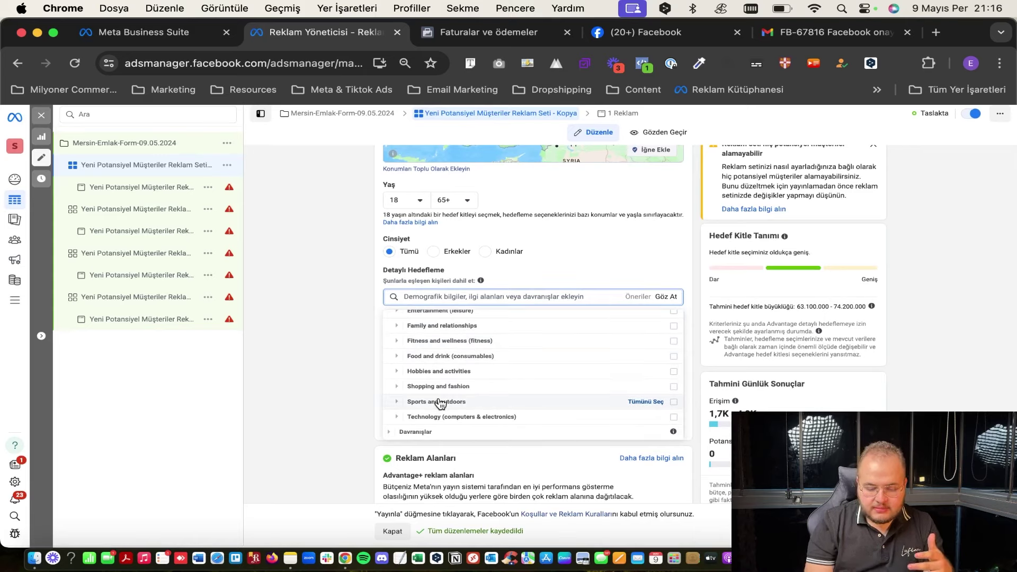
scroll(440, 404, up, 2)
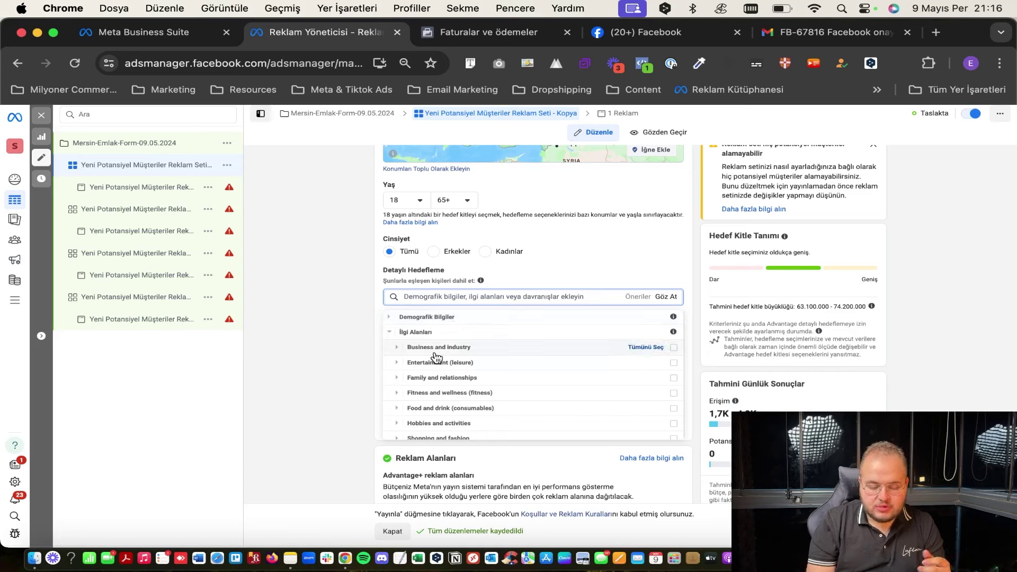
Expand Finans > Gelir, Önemli Gelişmeler, and İlgi Alanları > Hobbies and activities.
click(427, 318)
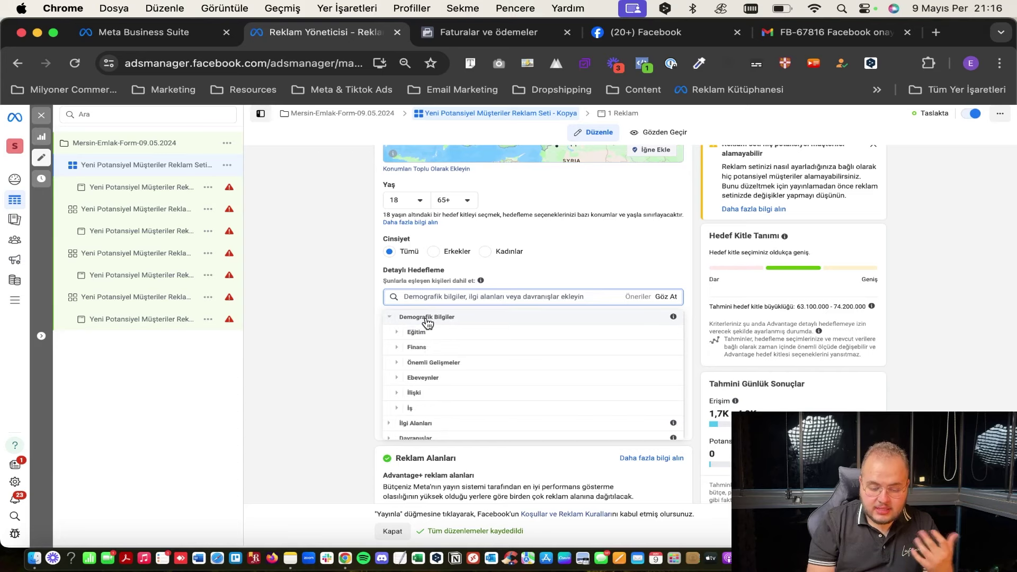
click(450, 350)
click(465, 345)
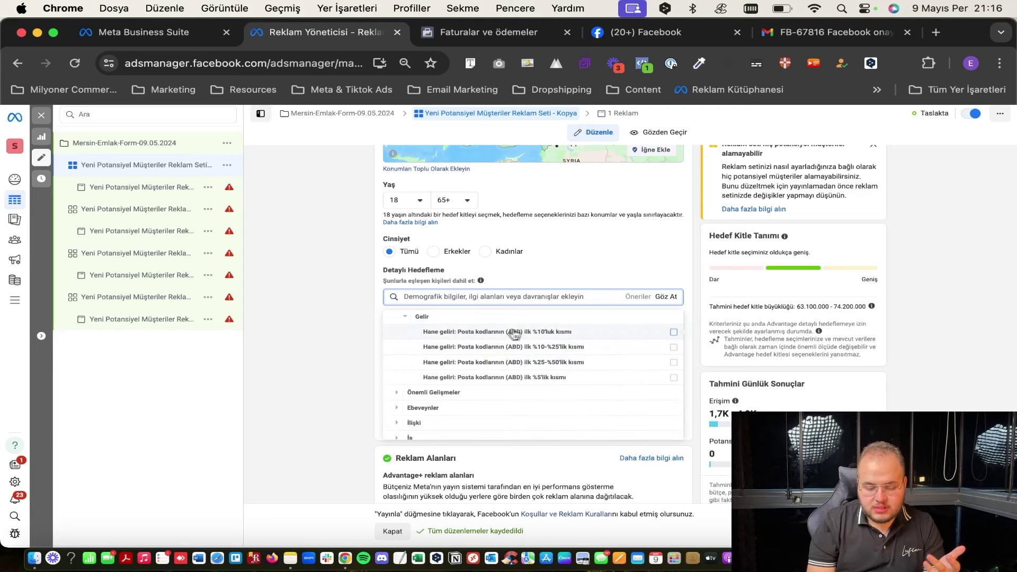
mouse_move(479, 379)
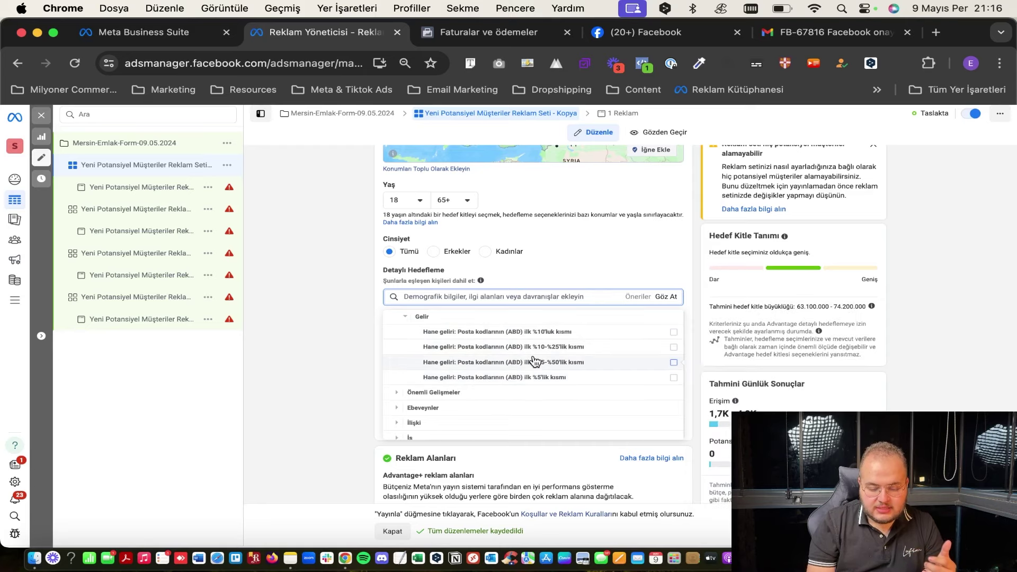
click(490, 393)
scroll(491, 395, down, 3)
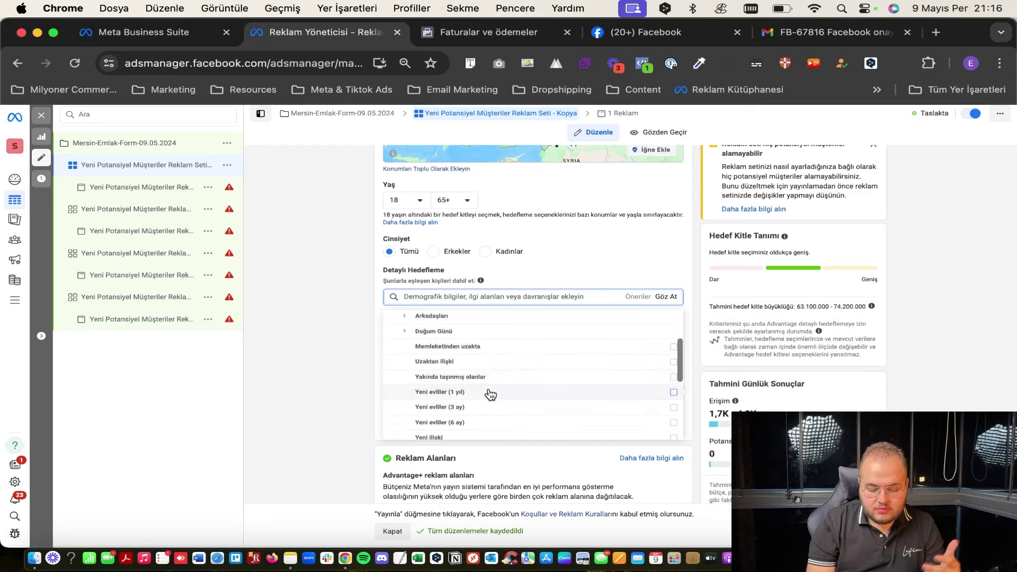
scroll(490, 395, down, 4)
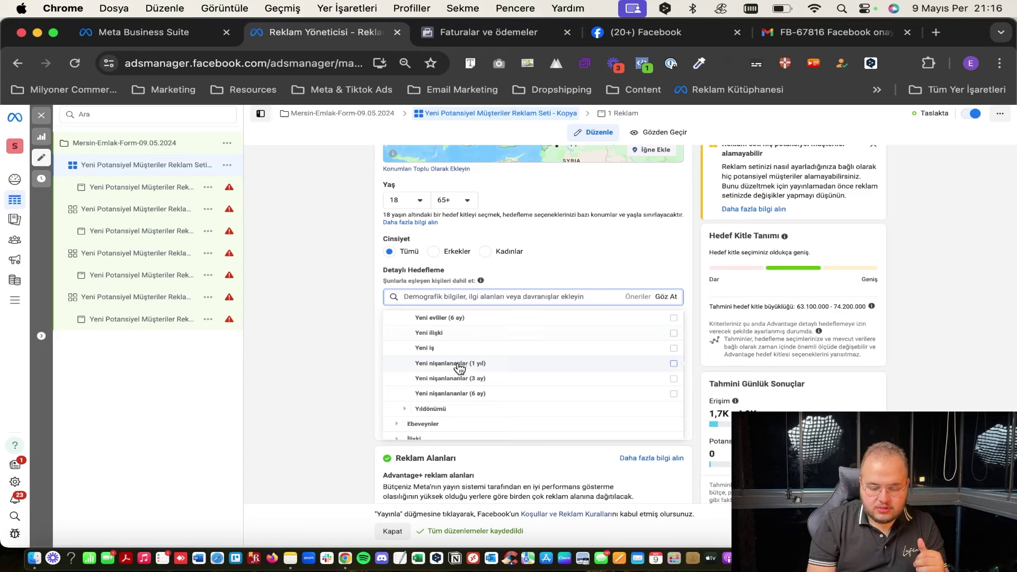
scroll(458, 368, down, 2)
click(421, 417)
scroll(420, 417, down, 3)
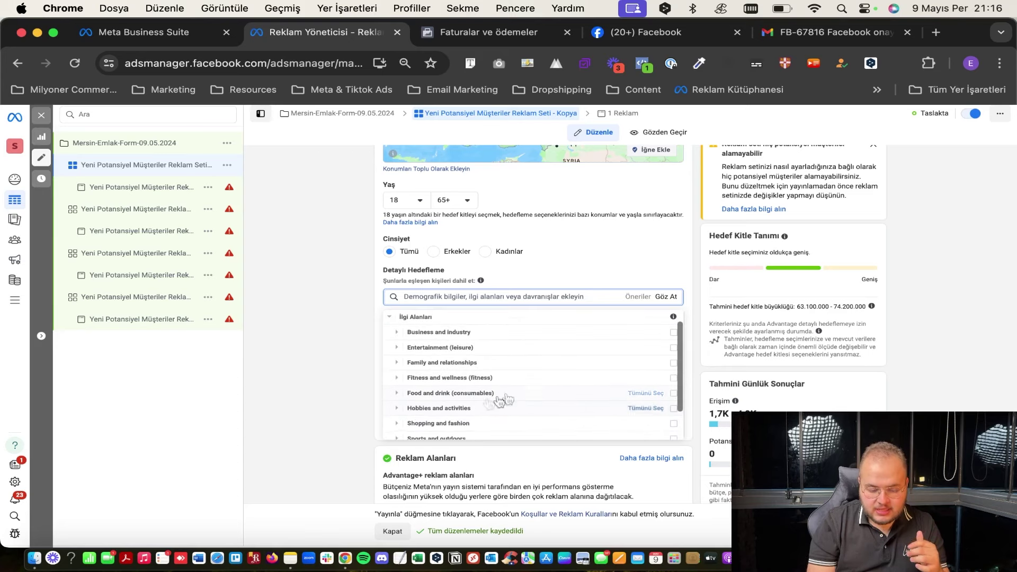
click(409, 395)
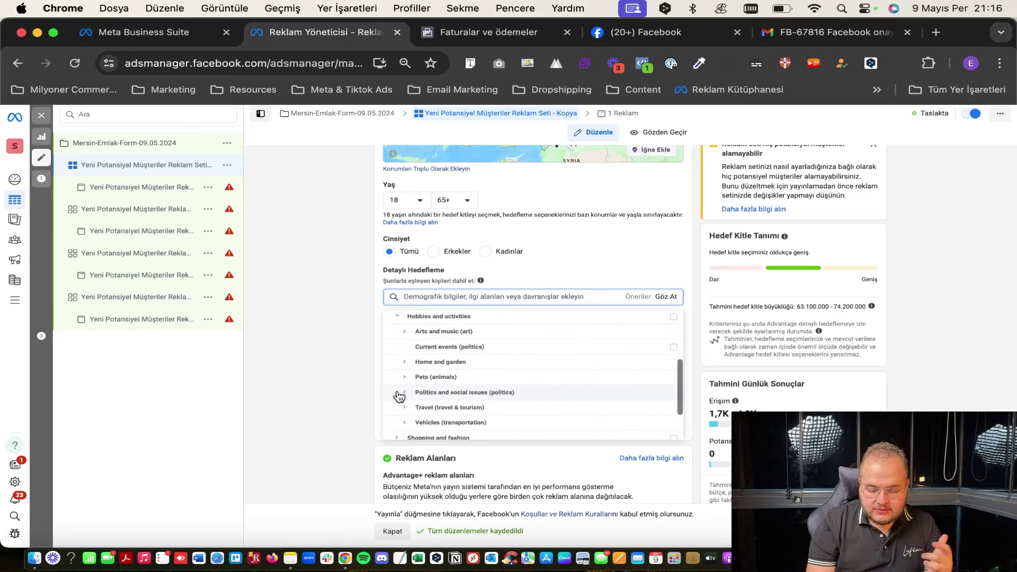
scroll(418, 392, down, 3)
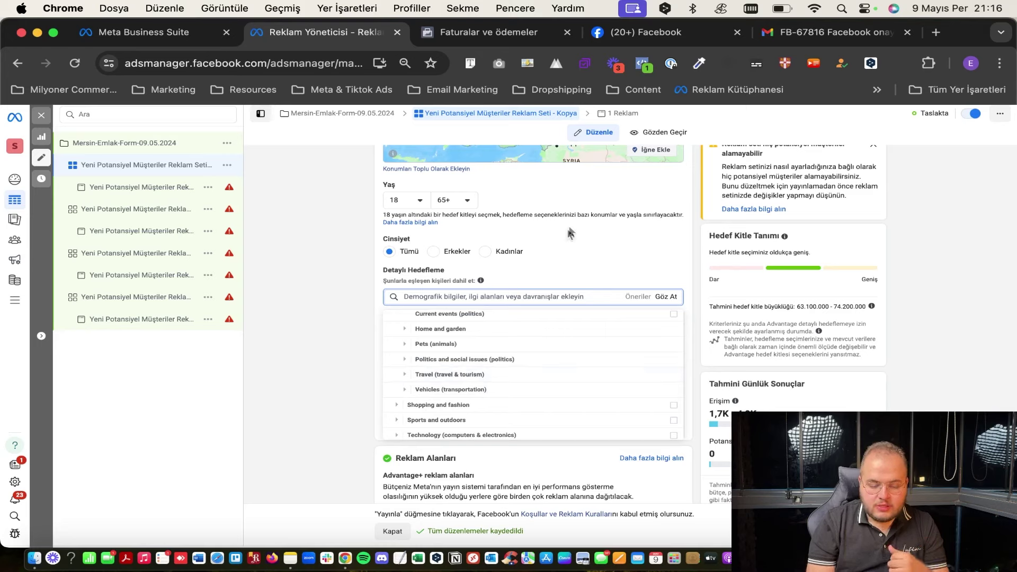
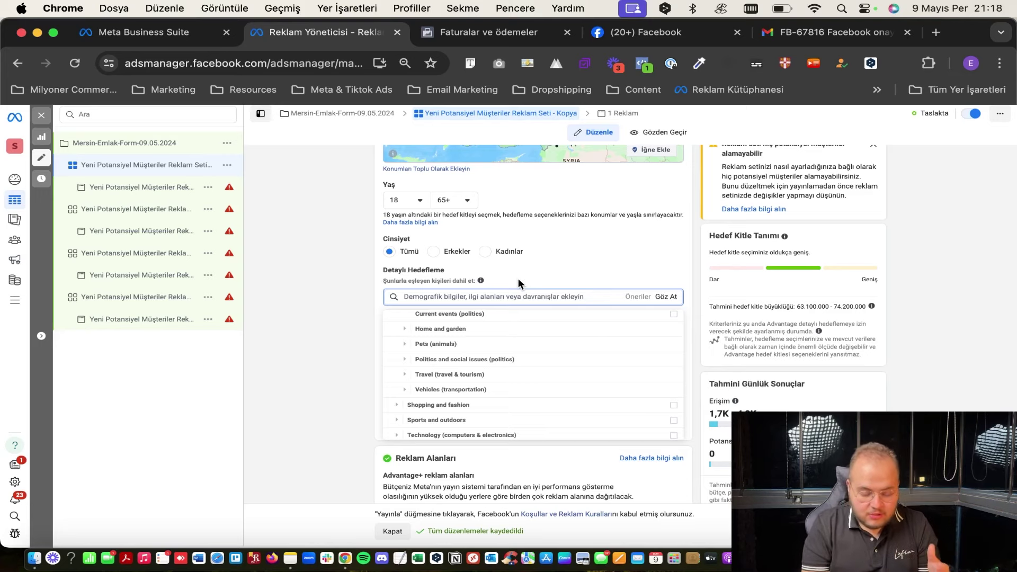
Close the detailed targeting category list, leaving the audience at ages 18–65+, all genders.
click(518, 279)
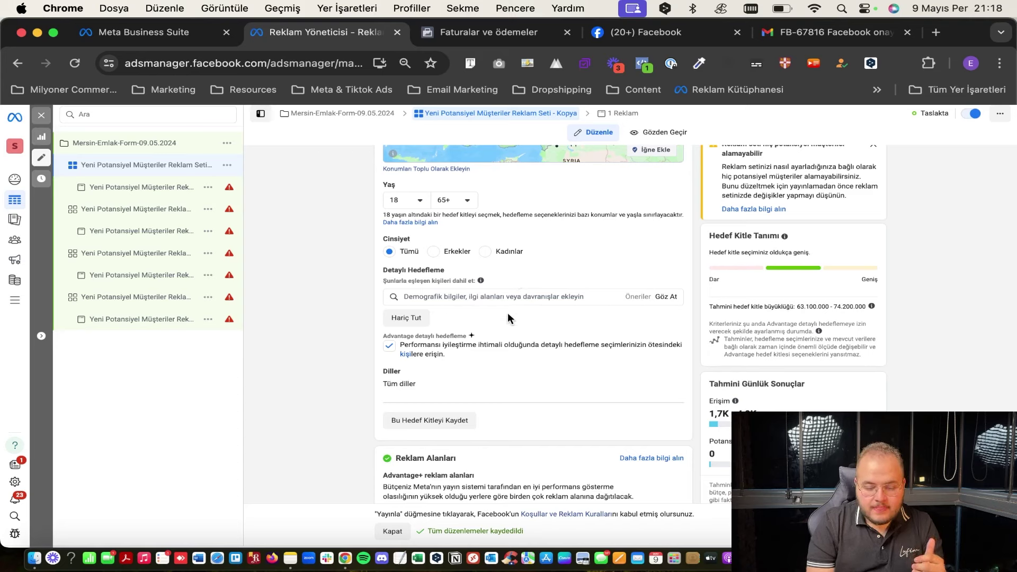
scroll(508, 312, down, 1)
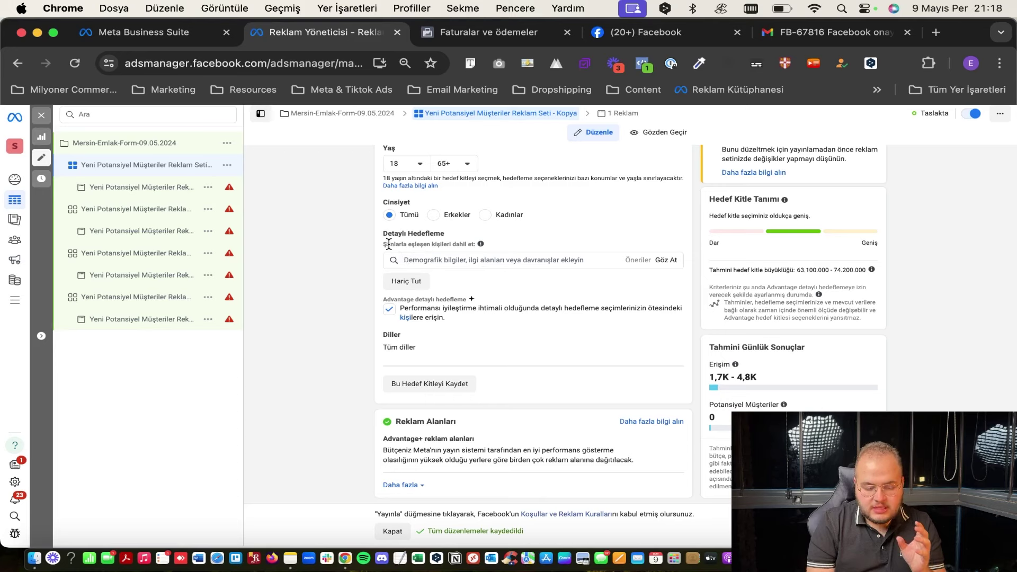
double_click(387, 244)
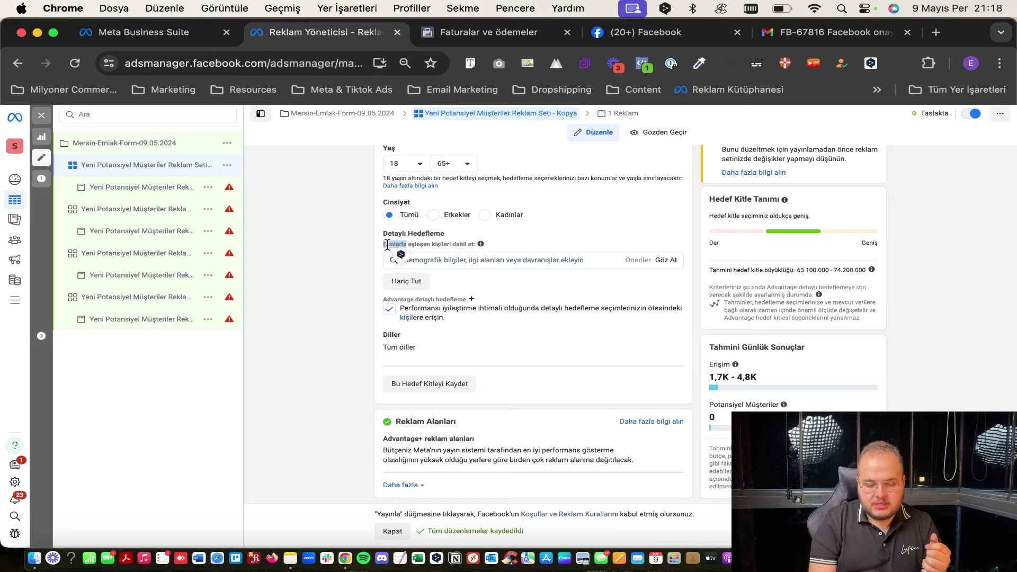
click(387, 245)
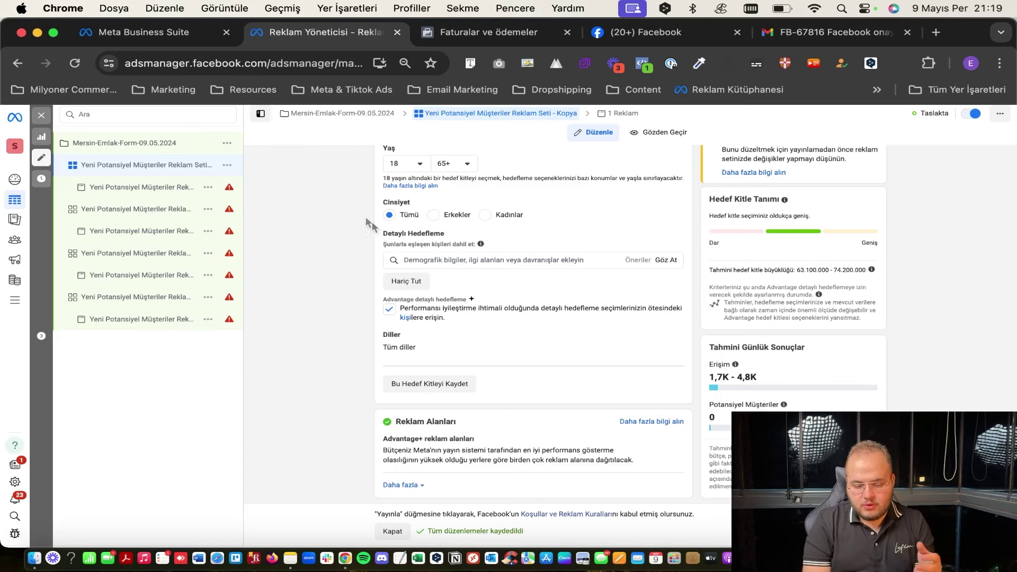
Search detailed targeting for 'internetten alış' and add the Online shopping (retail) interest.
click(449, 258)
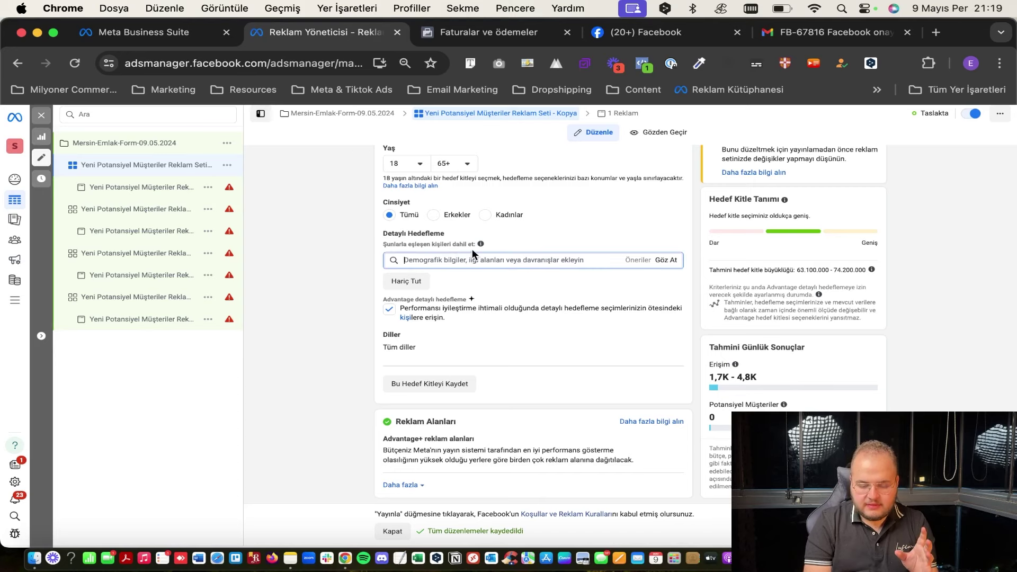
click(523, 245)
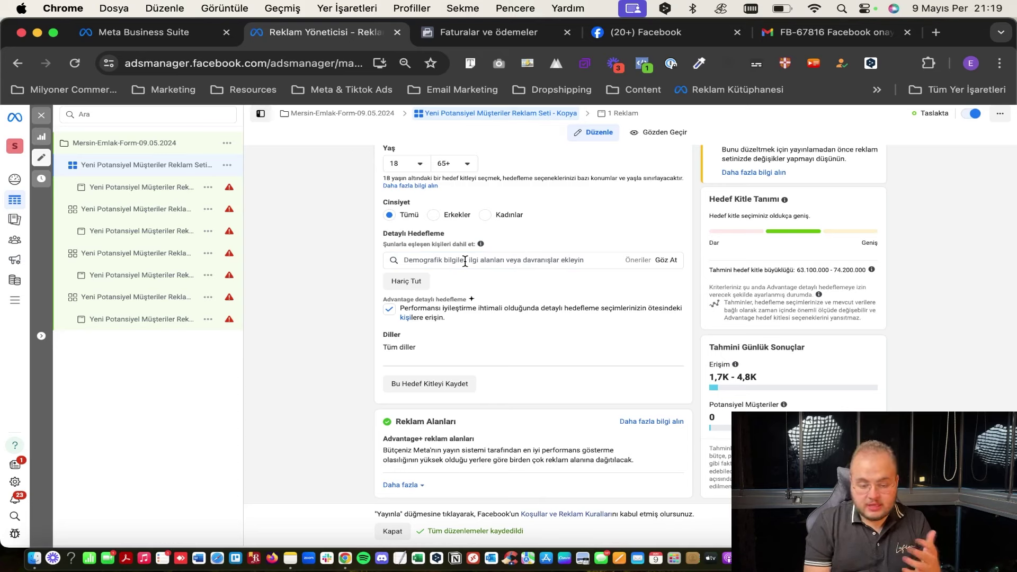
click(508, 261)
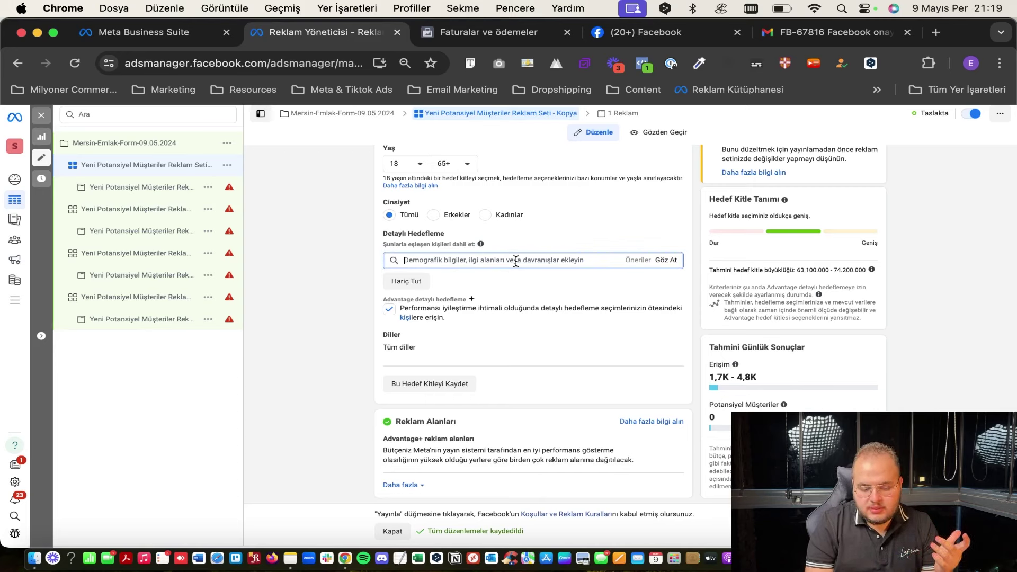
click(668, 260)
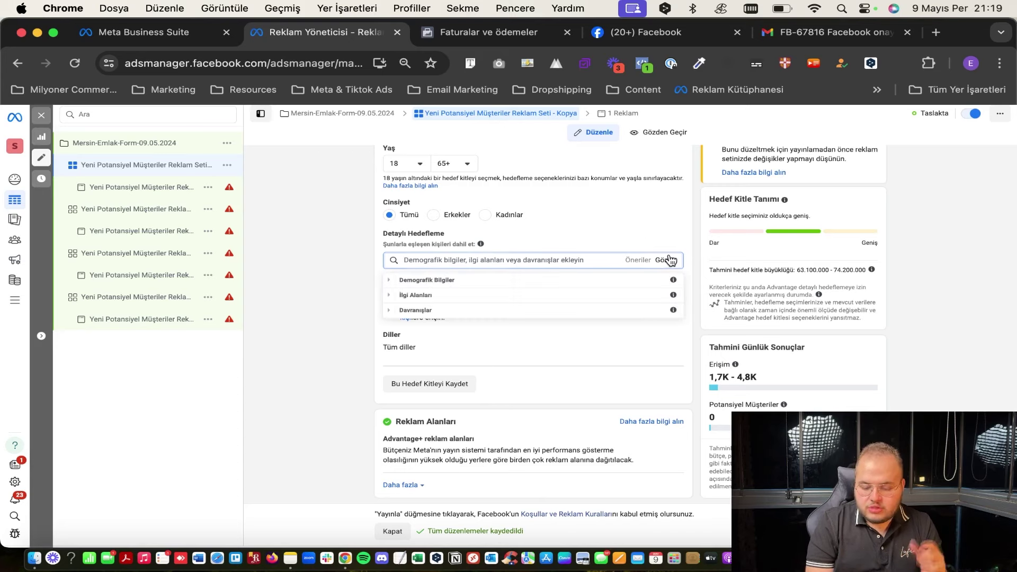
click(534, 260)
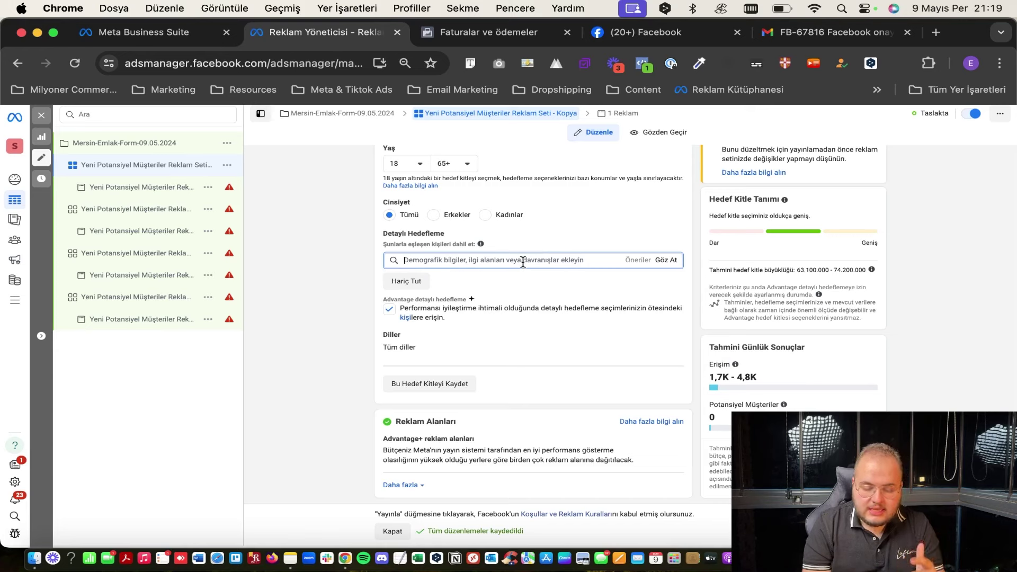
text(int)
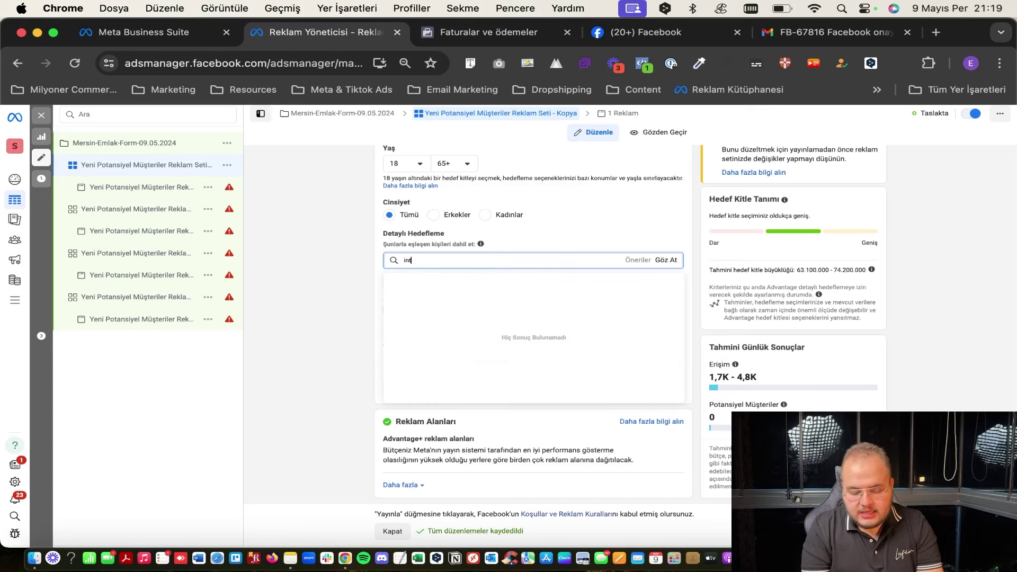
text(ernetten a)
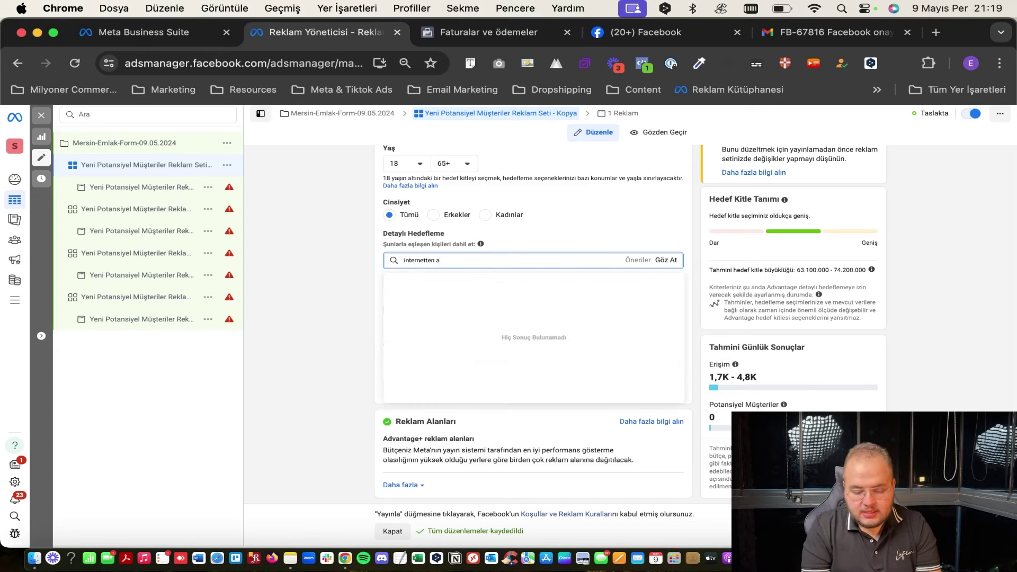
text(lış)
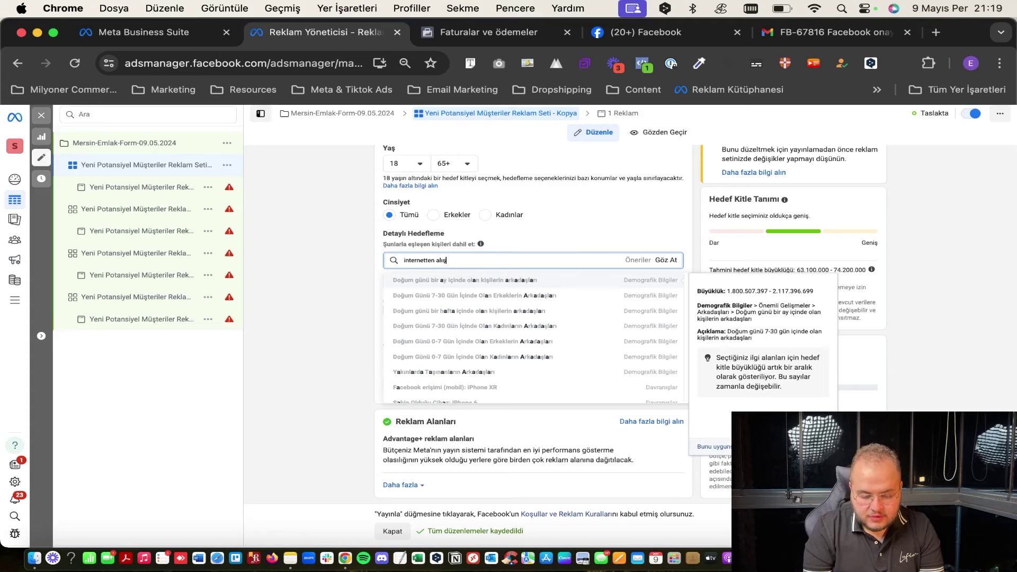
click(492, 293)
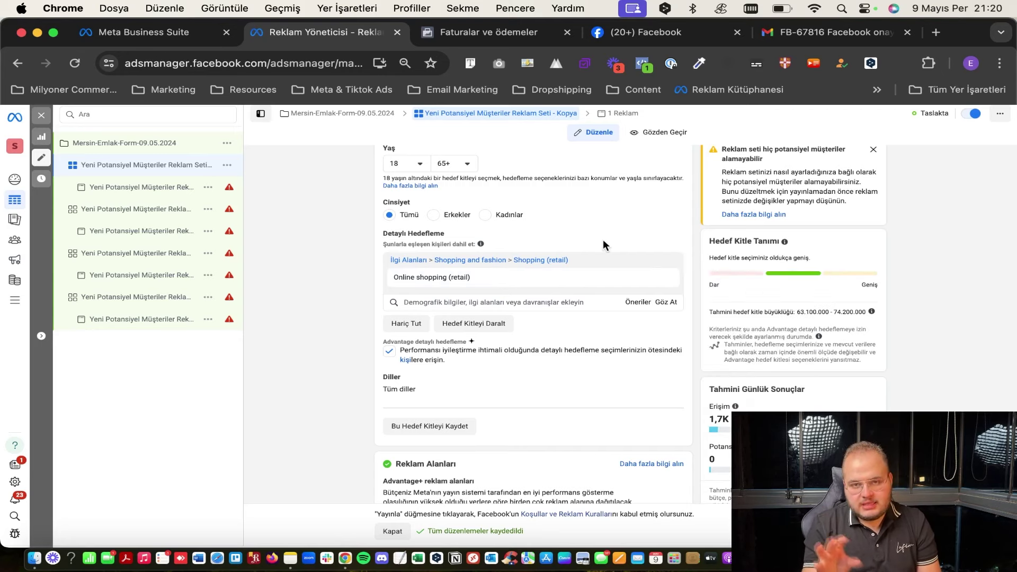
scroll(576, 270, down, 2)
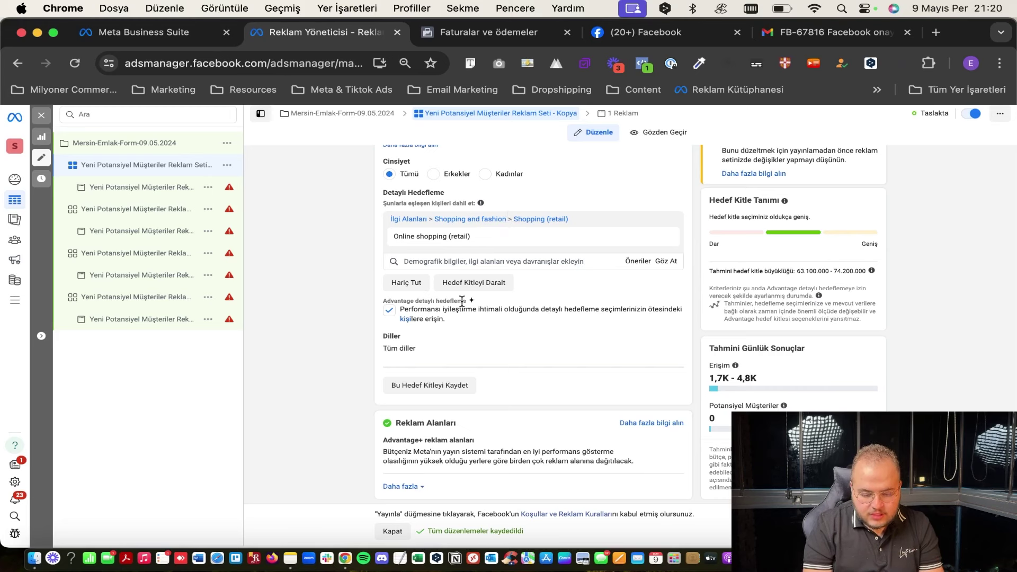
mouse_move(479, 239)
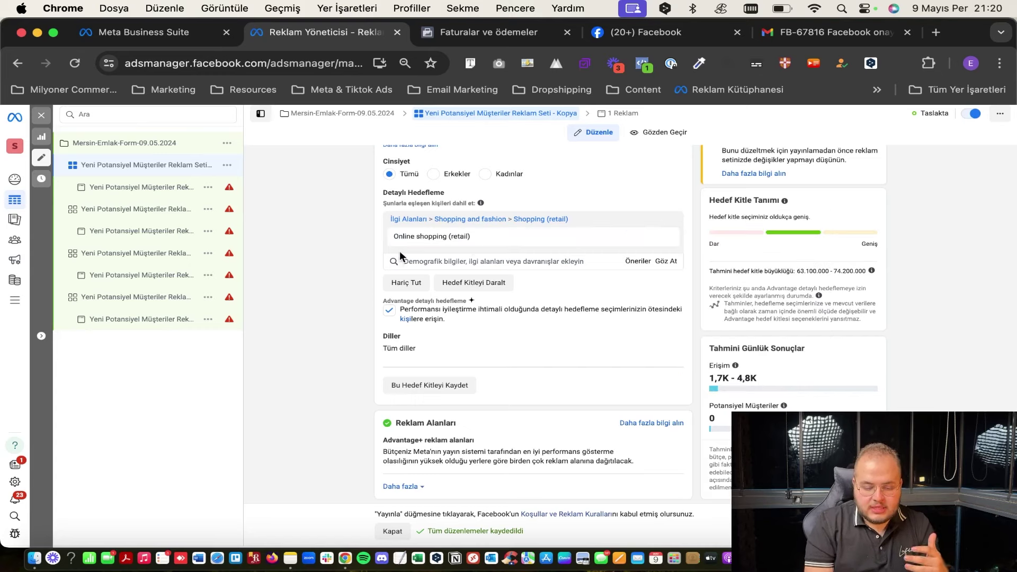
click(396, 286)
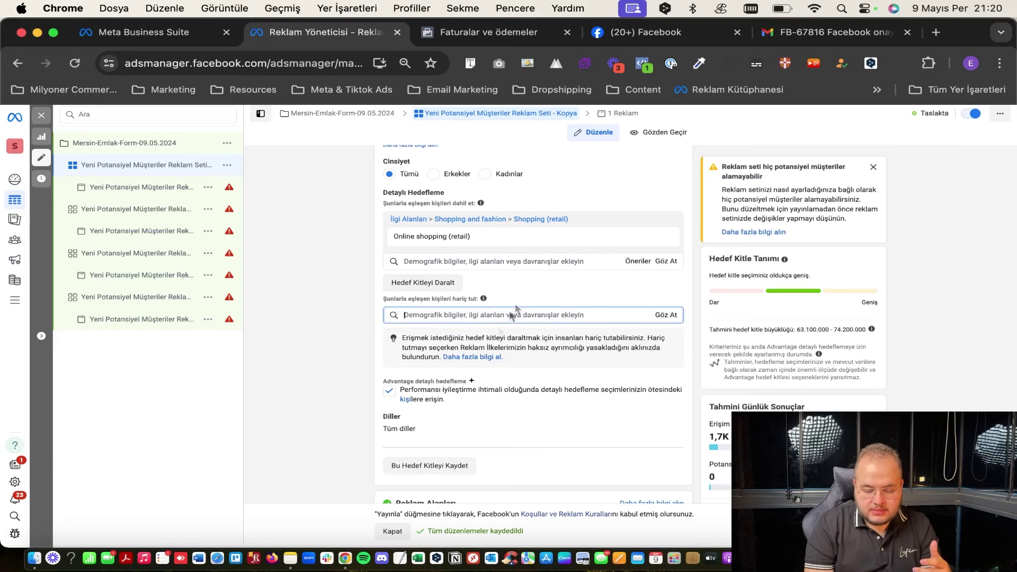
scroll(470, 395, down, 1)
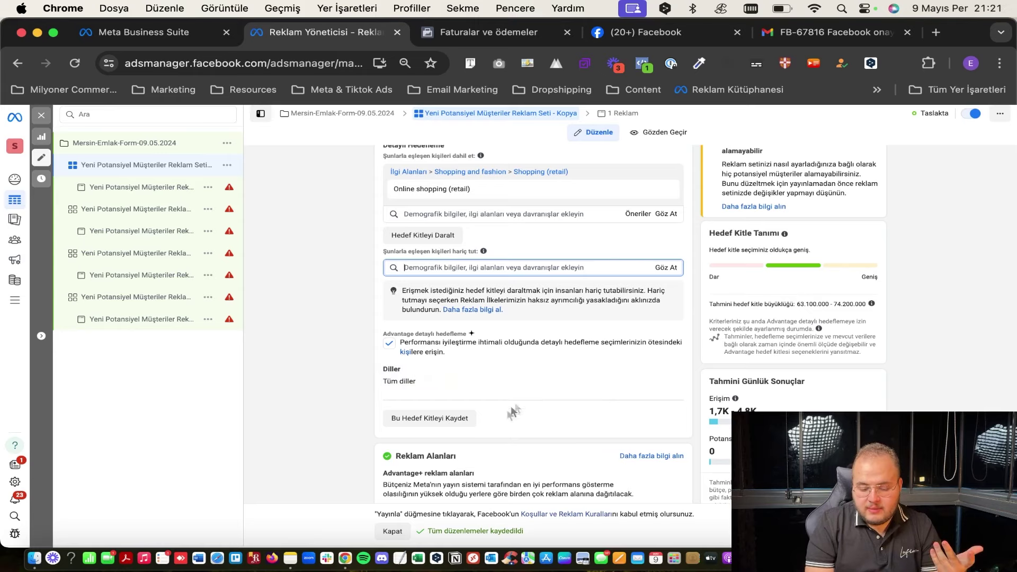
scroll(506, 419, down, 1)
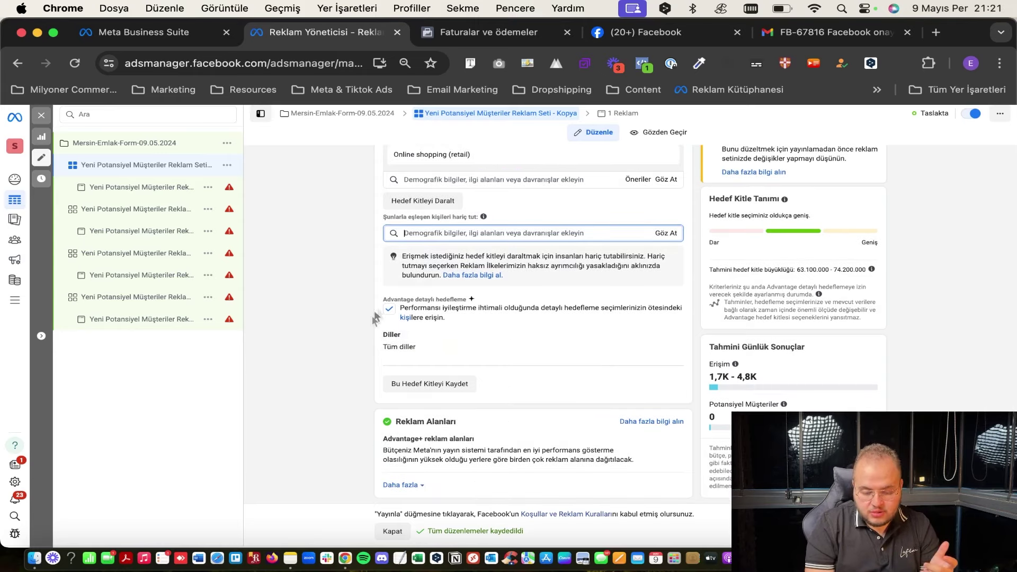
click(413, 312)
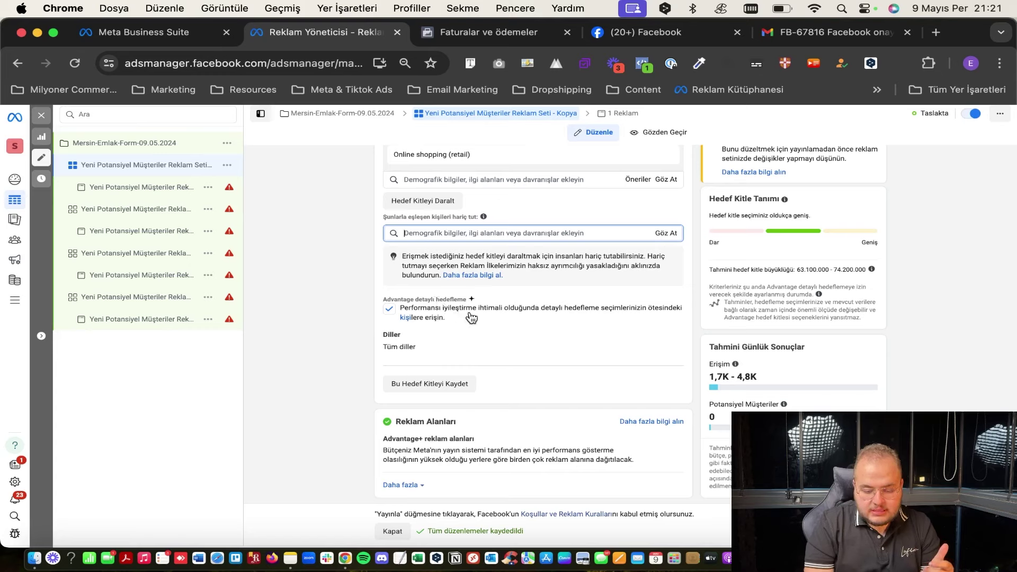
click(389, 310)
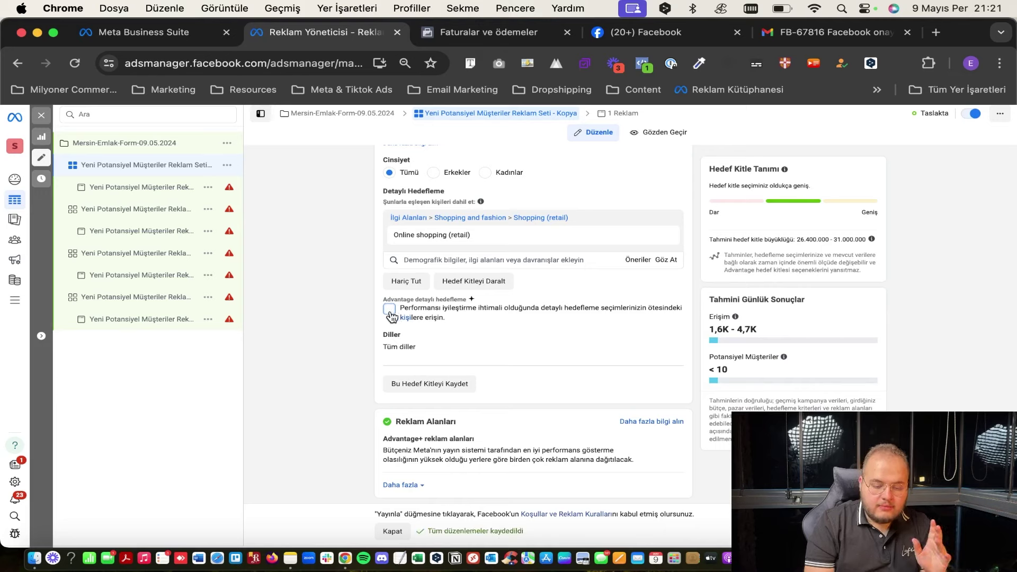
click(390, 312)
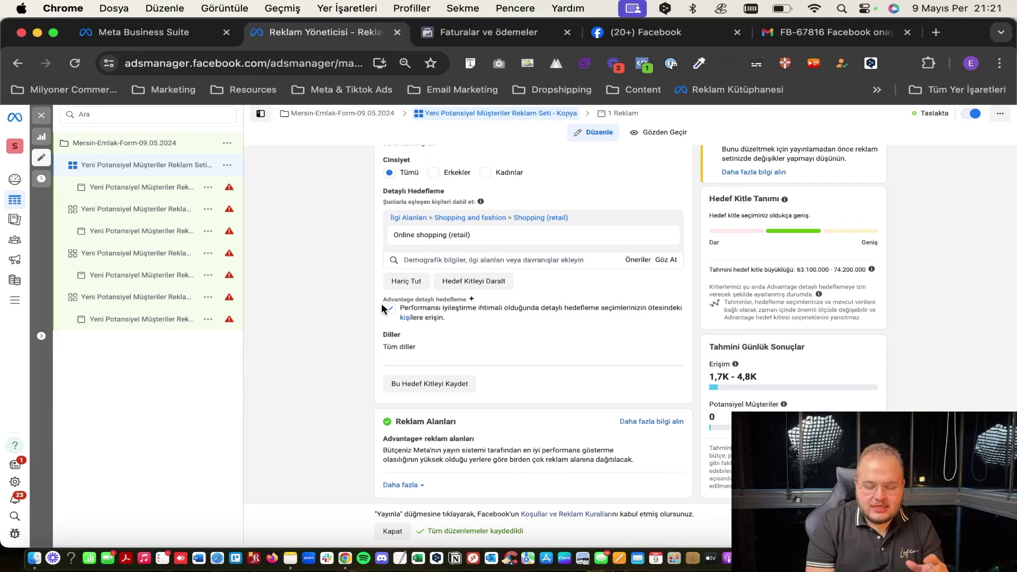
drag(415, 299, 470, 301)
click(469, 299)
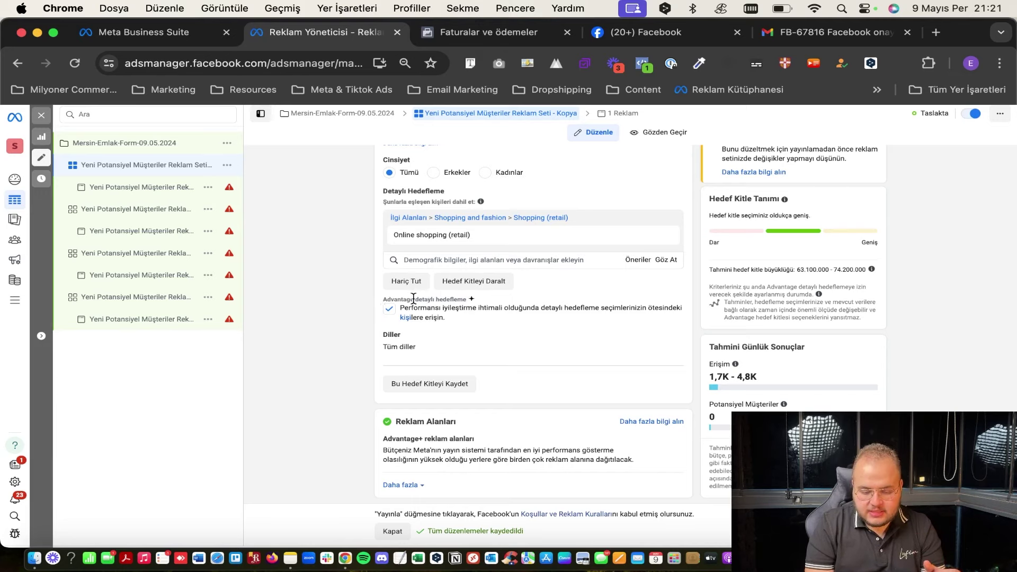
mouse_move(403, 237)
drag(393, 236, 447, 239)
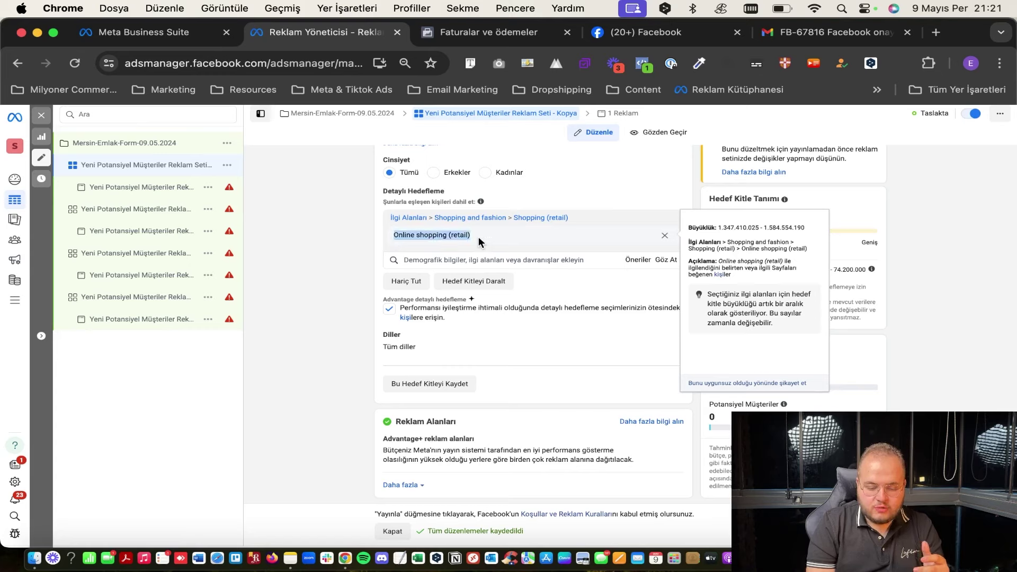
click(479, 236)
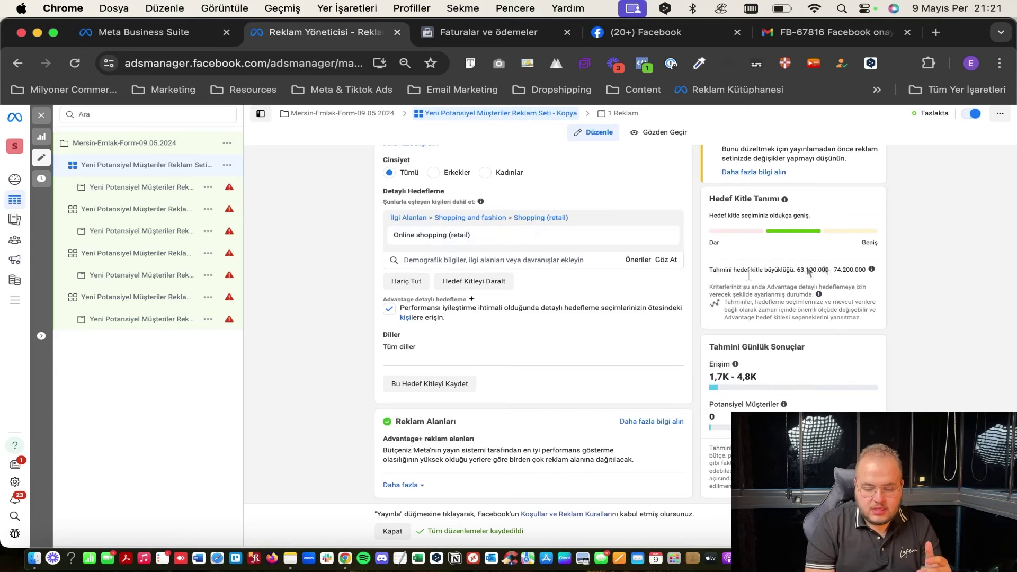
click(390, 309)
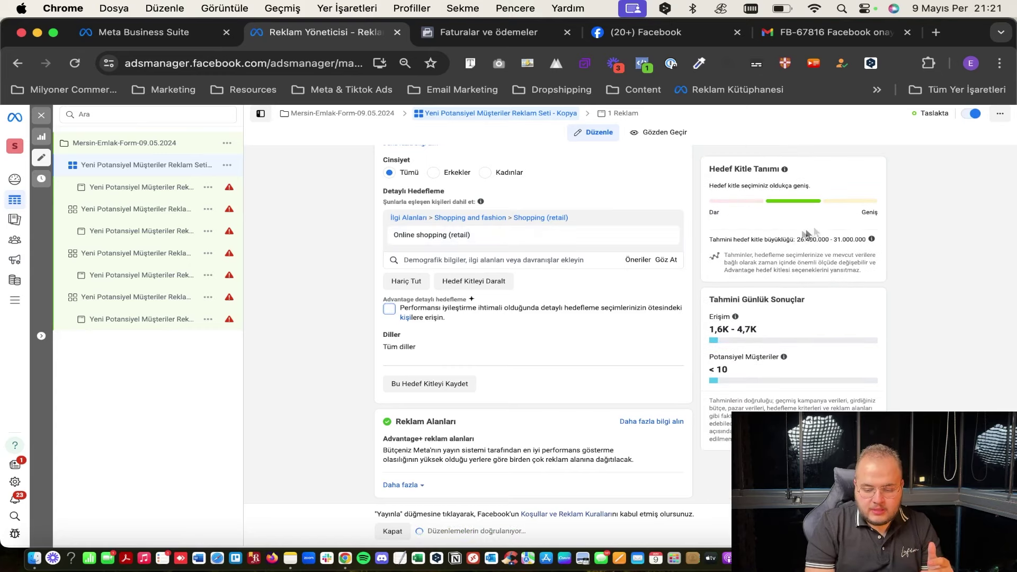
drag(806, 239, 842, 240)
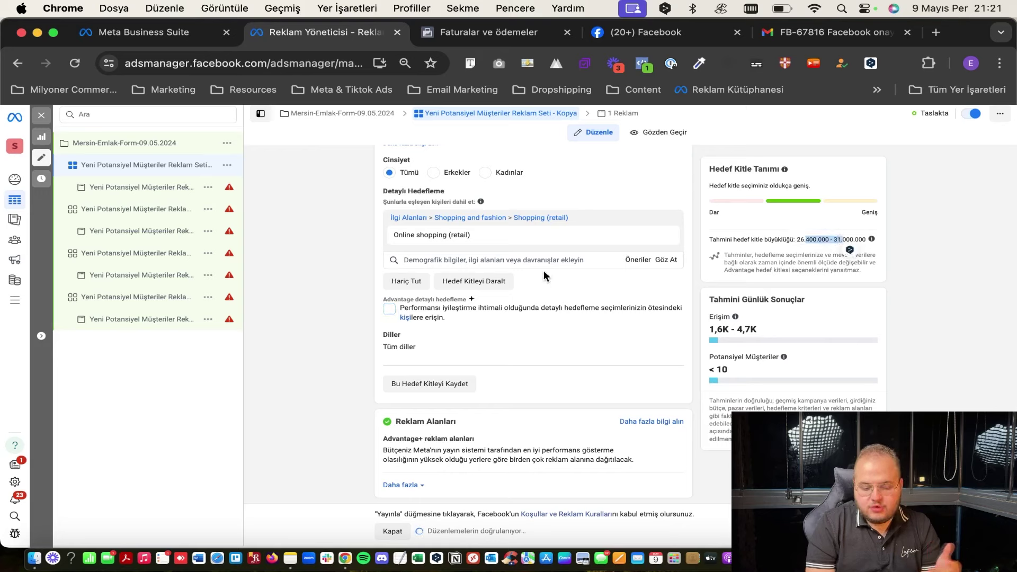
mouse_move(400, 234)
drag(399, 235, 450, 239)
click(448, 234)
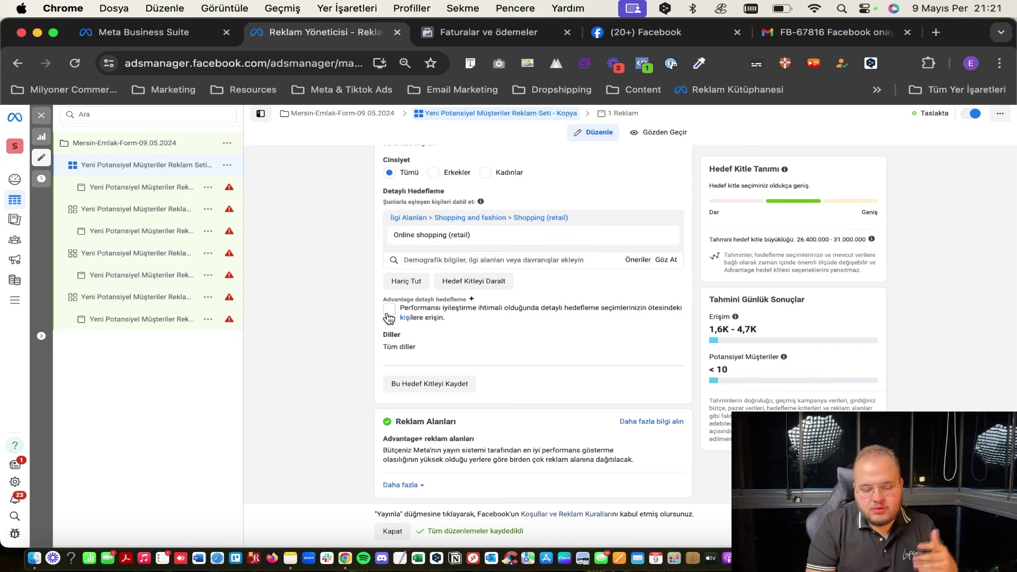
click(390, 311)
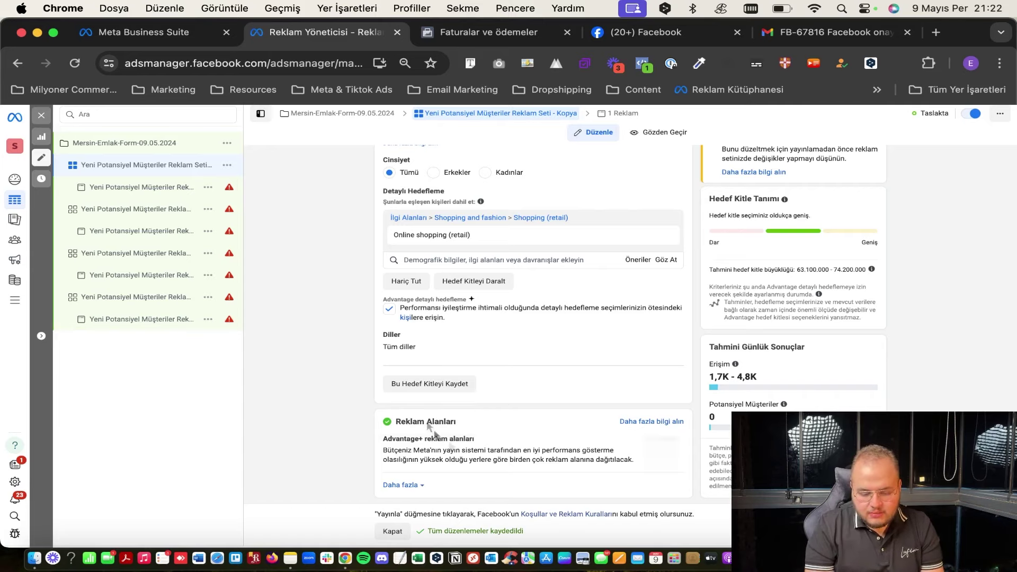
scroll(476, 367, up, 3)
scroll(476, 368, down, 3)
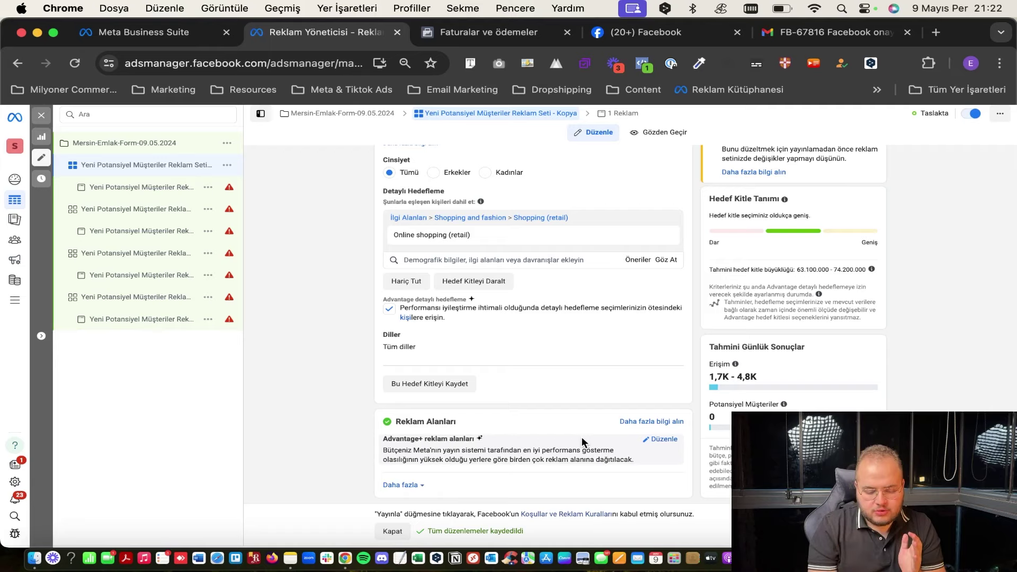
click(663, 445)
scroll(605, 443, down, 2)
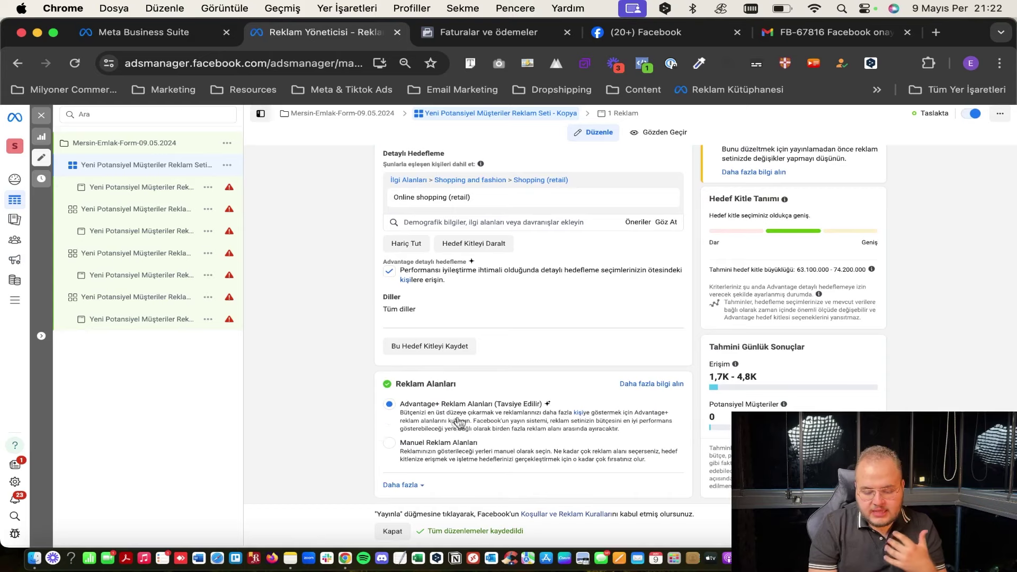
click(421, 456)
scroll(425, 456, down, 3)
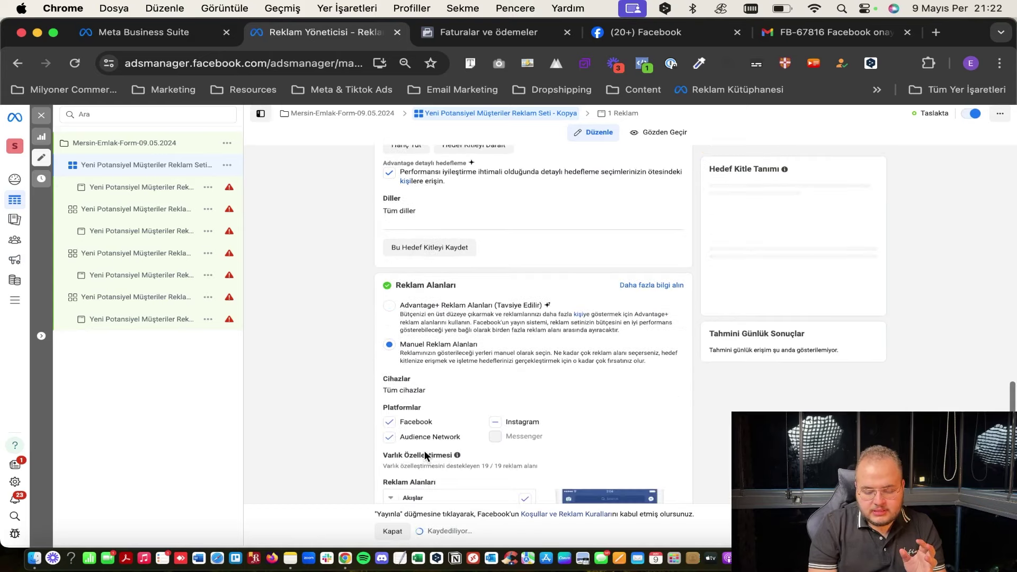
scroll(425, 454, down, 1)
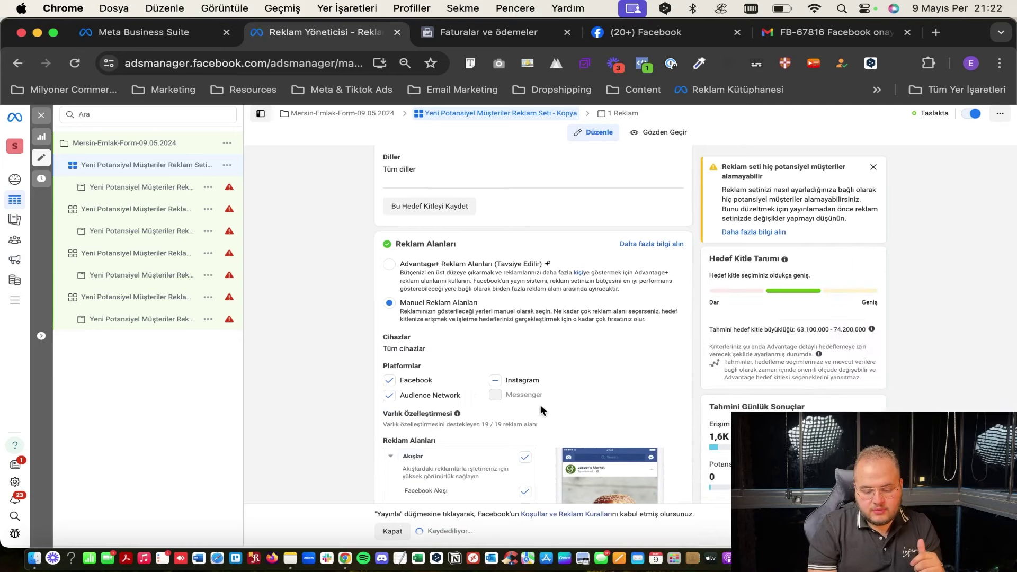
scroll(485, 404, down, 1)
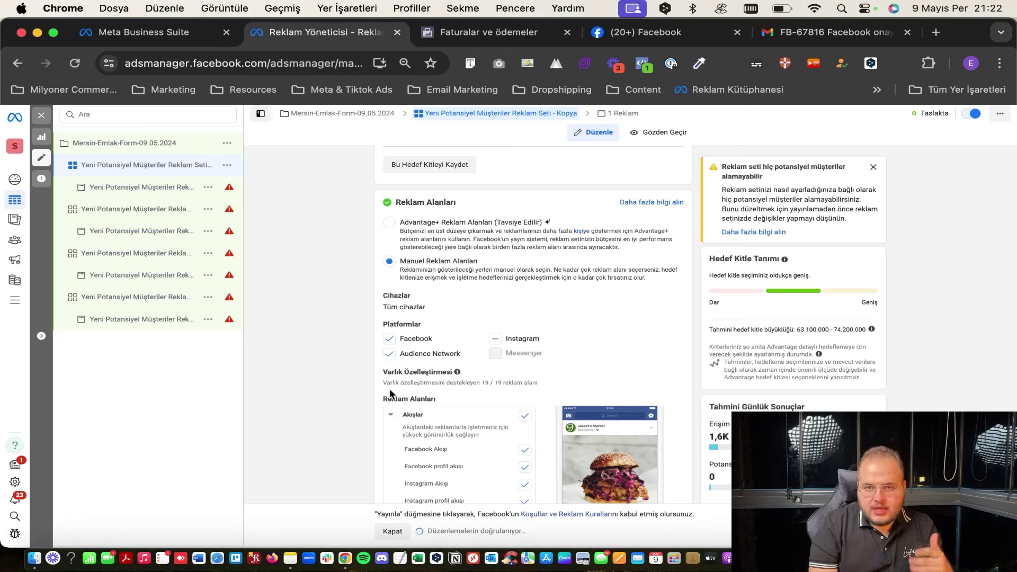
click(425, 357)
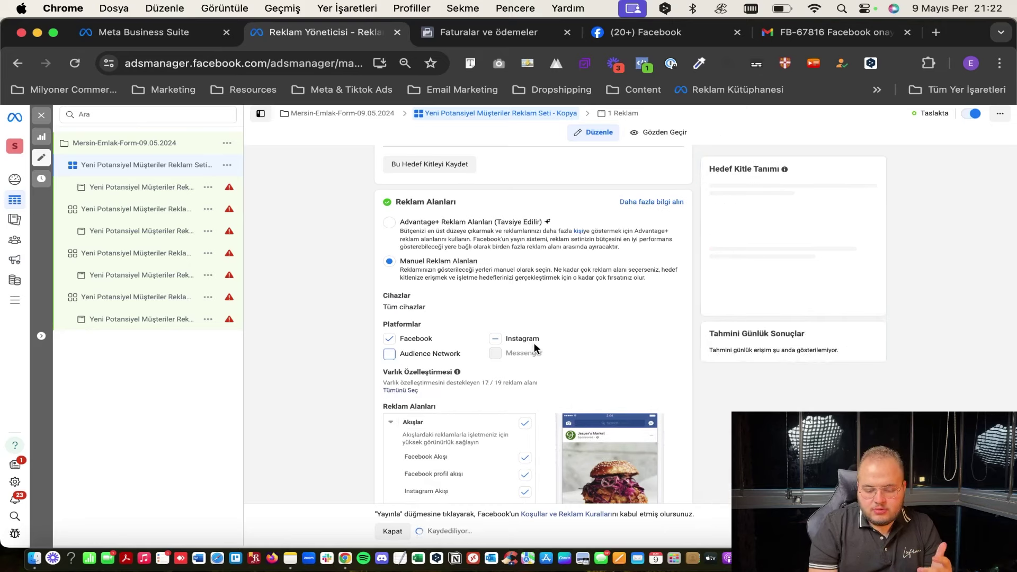
scroll(535, 347, down, 5)
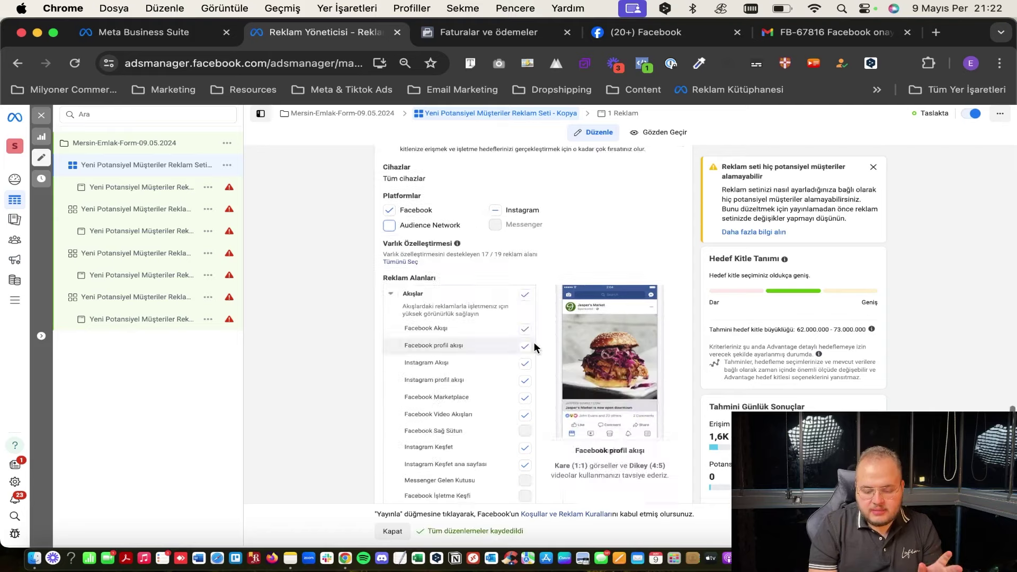
click(526, 387)
click(526, 399)
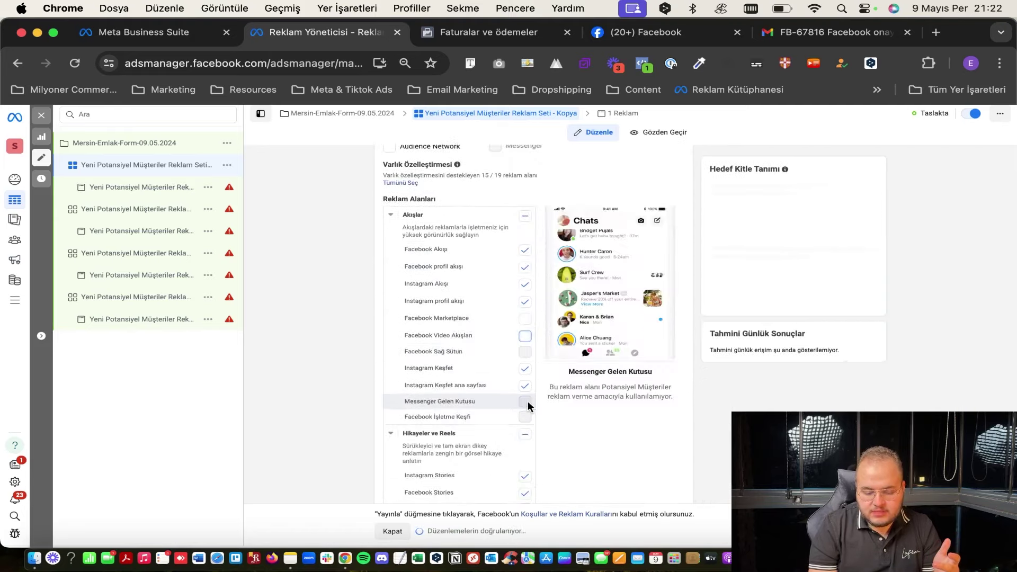
scroll(520, 395, down, 3)
scroll(520, 402, down, 1)
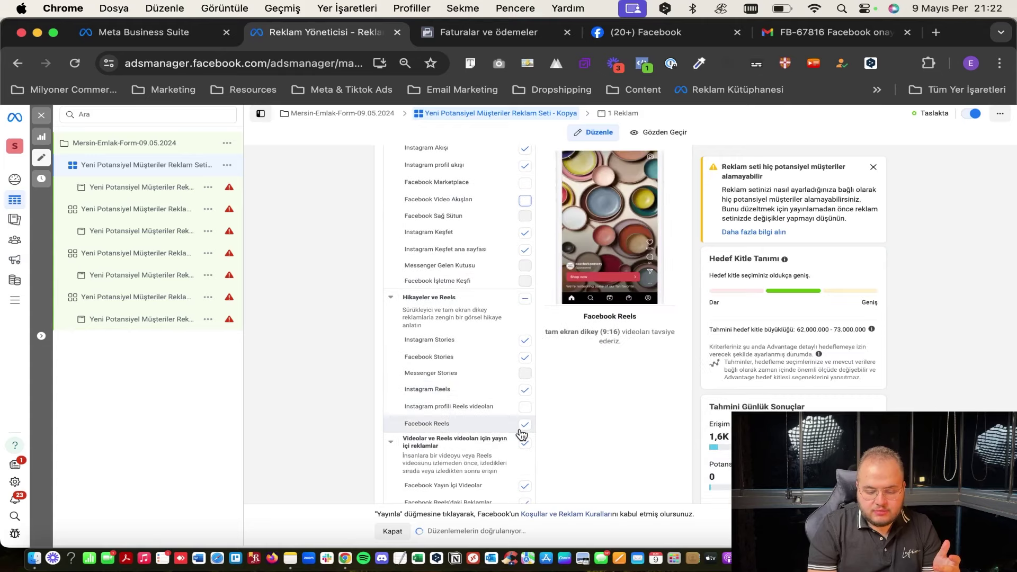
scroll(522, 344, down, 3)
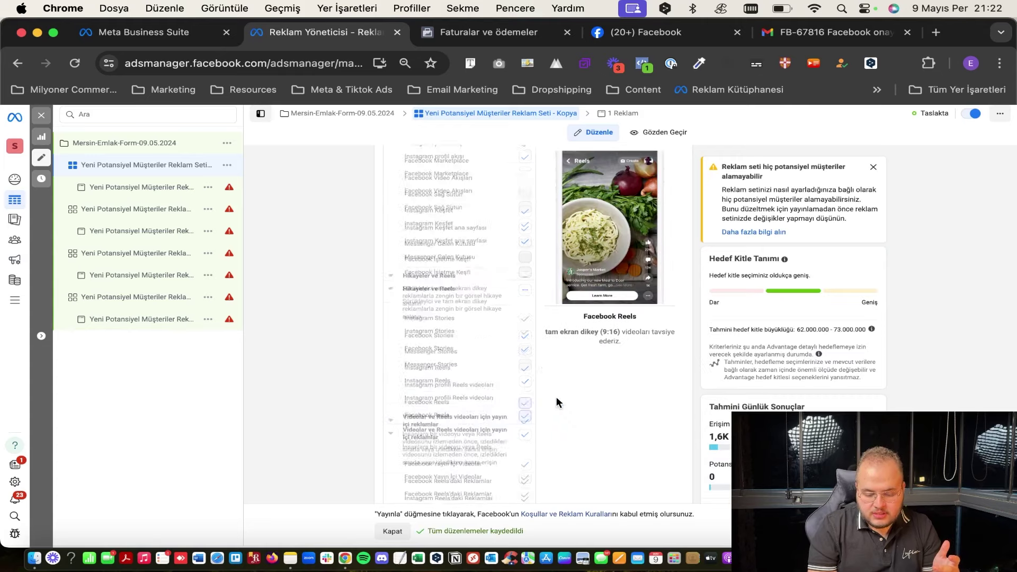
click(525, 316)
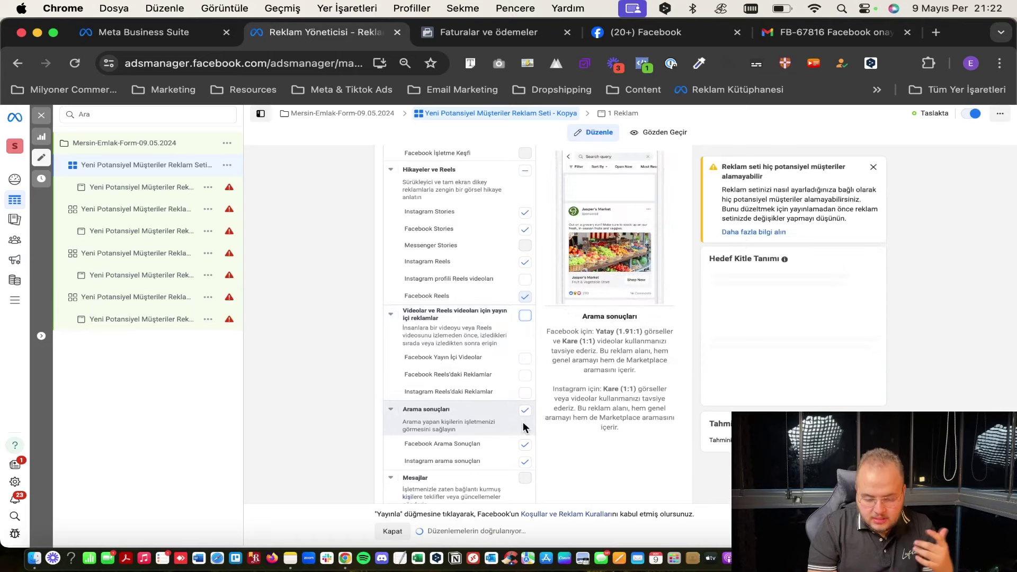
scroll(523, 422, down, 2)
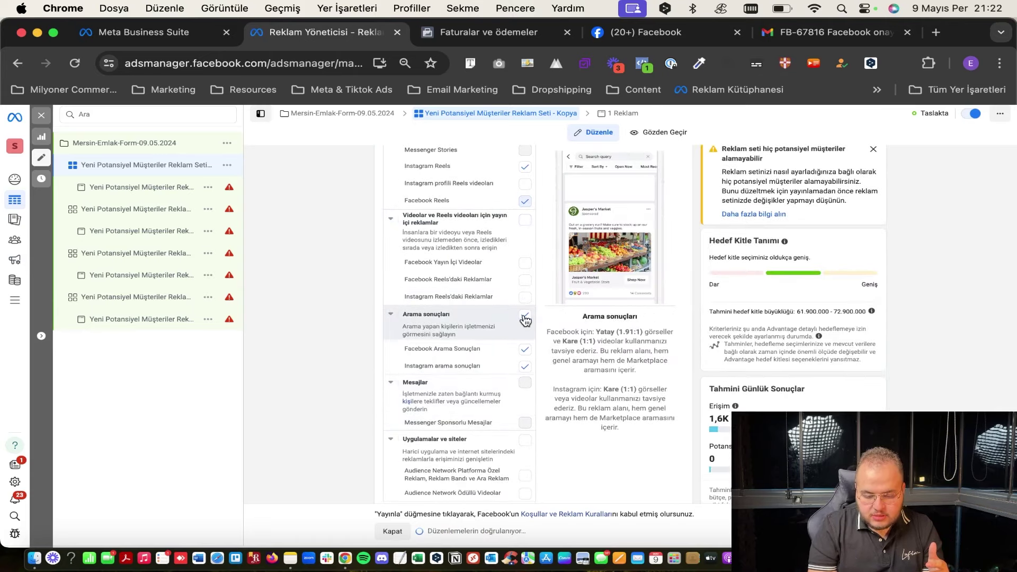
scroll(511, 389, up, 5)
scroll(511, 389, up, 3)
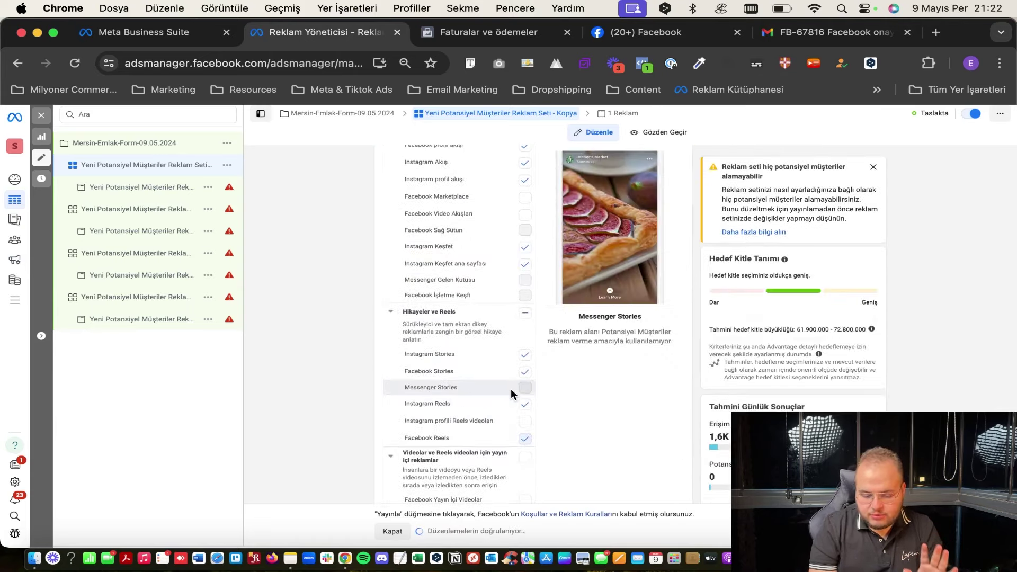
scroll(507, 373, up, 2)
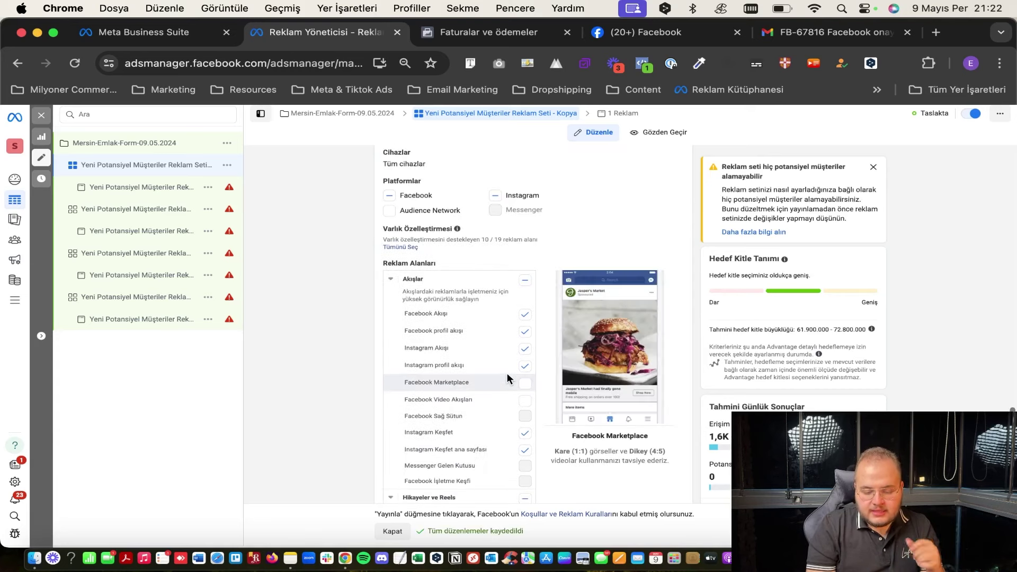
scroll(507, 373, up, 3)
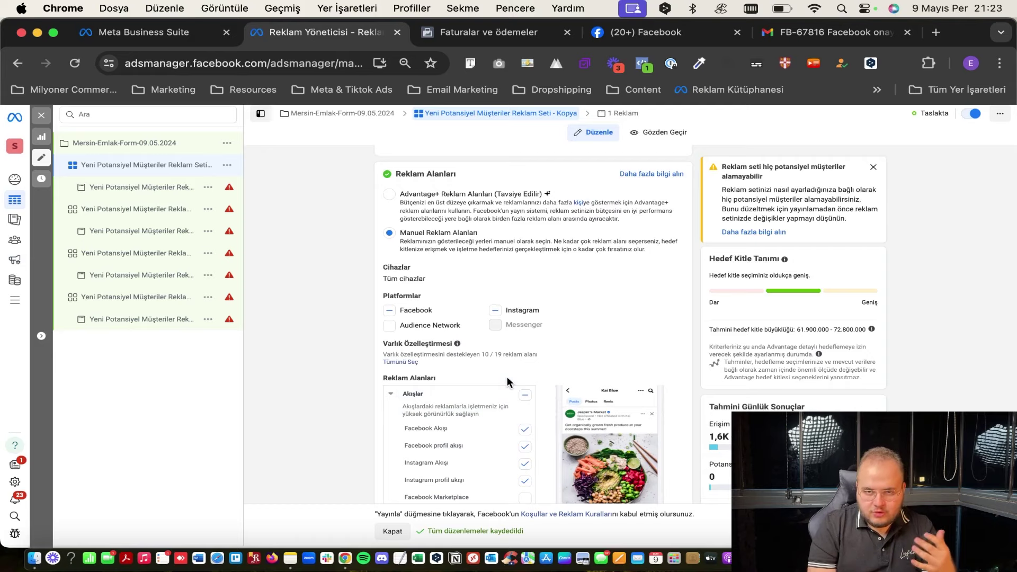
scroll(507, 377, up, 1)
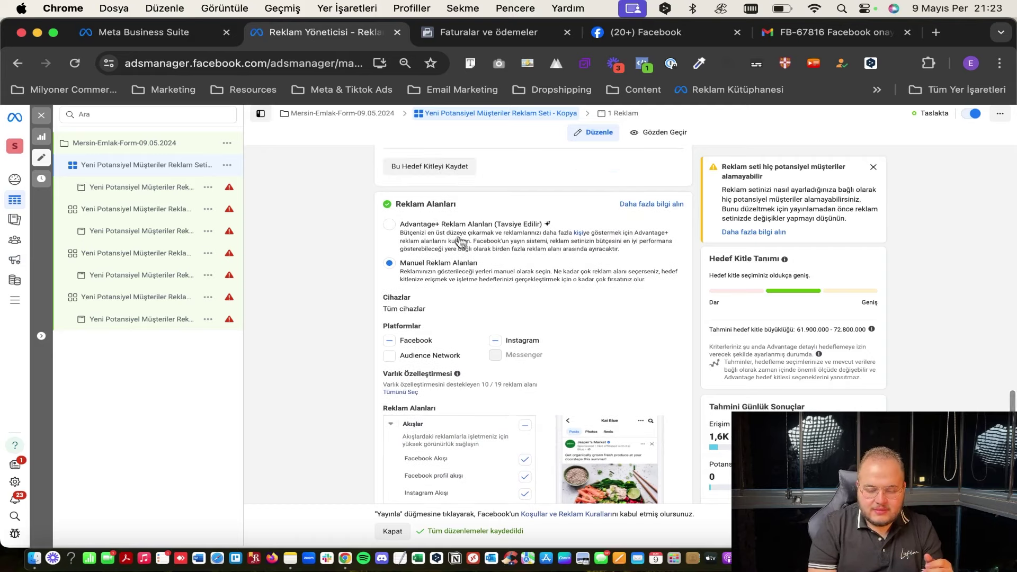
click(449, 255)
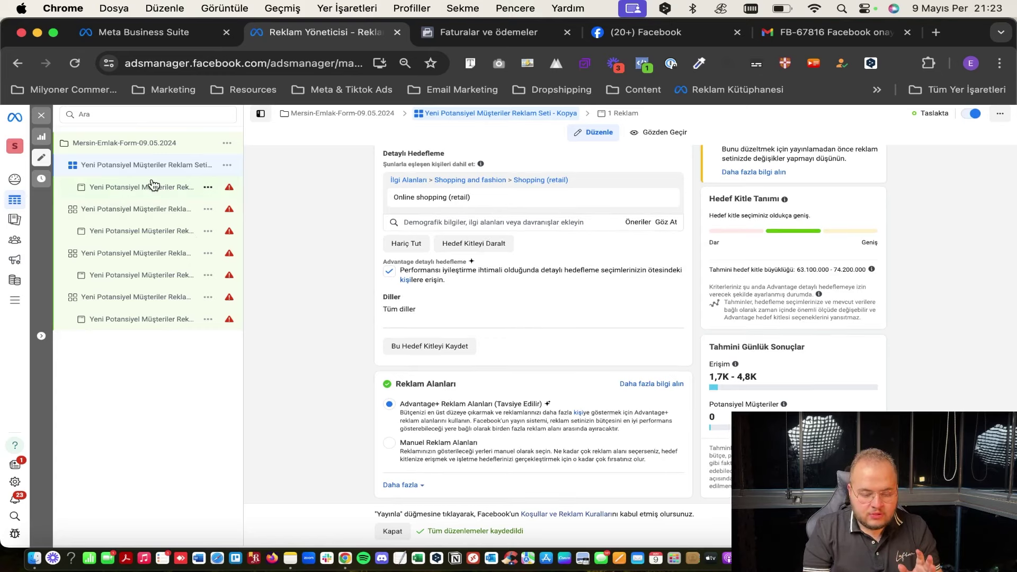
scroll(419, 254, up, 5)
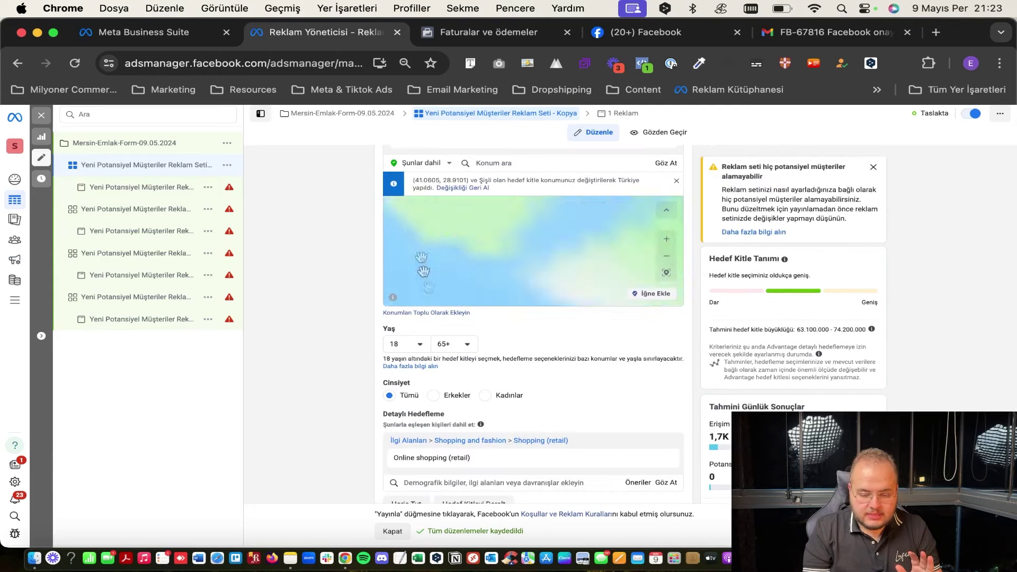
scroll(423, 272, up, 10)
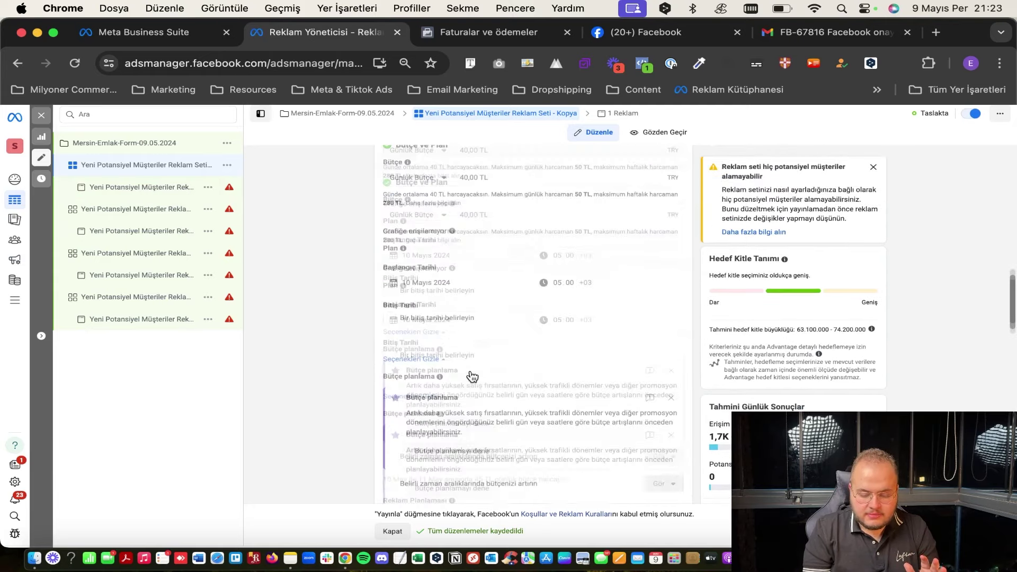
scroll(471, 376, down, 3)
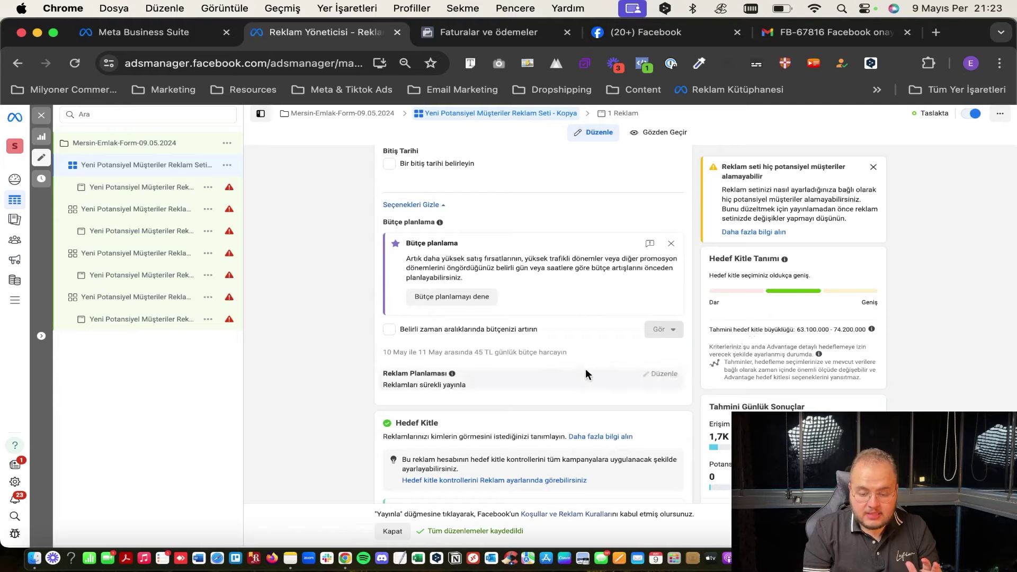
scroll(586, 375, down, 2)
drag(771, 329, 881, 332)
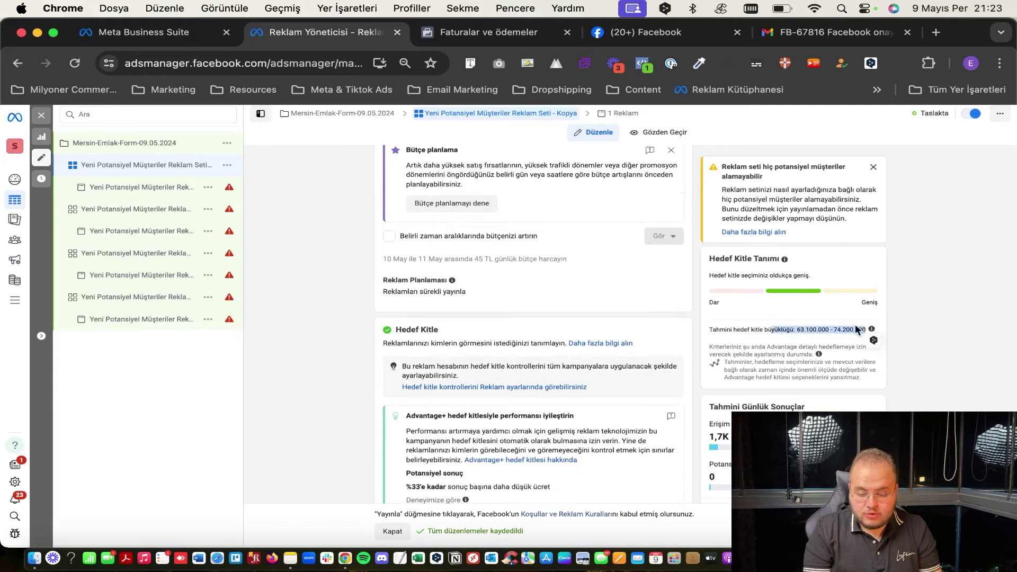
click(857, 330)
scroll(530, 323, down, 1)
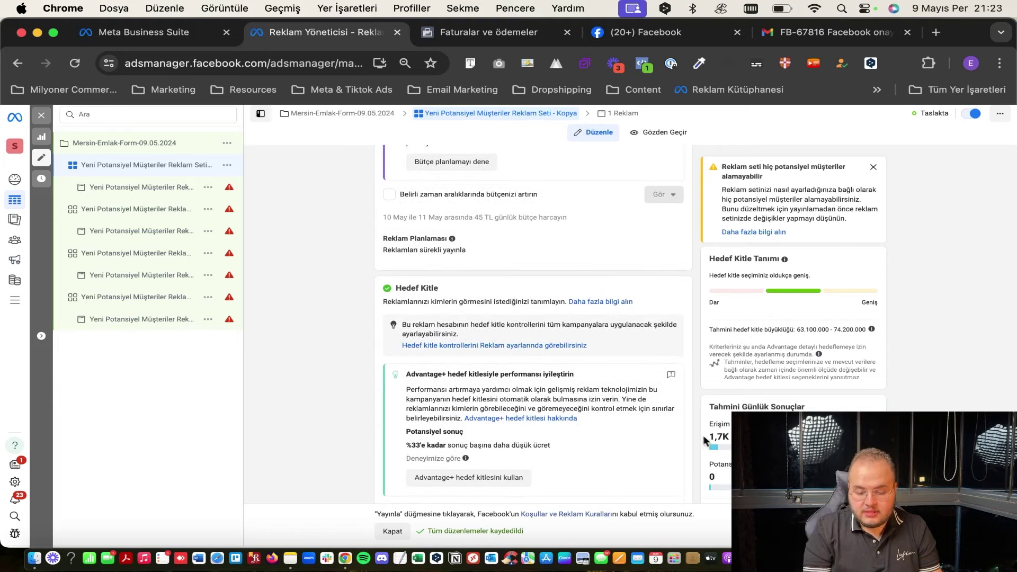
scroll(706, 440, down, 1)
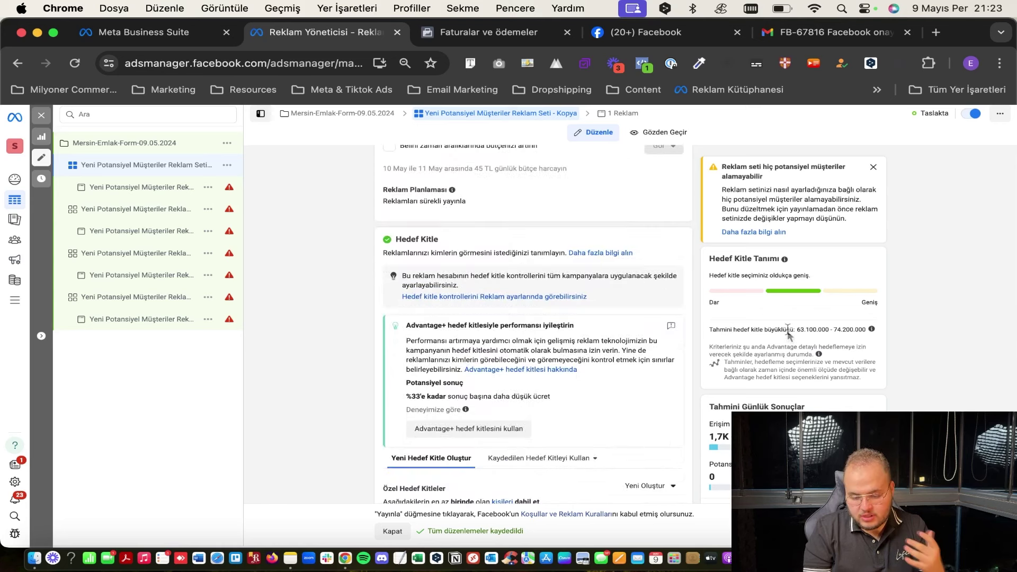
drag(788, 330, 833, 330)
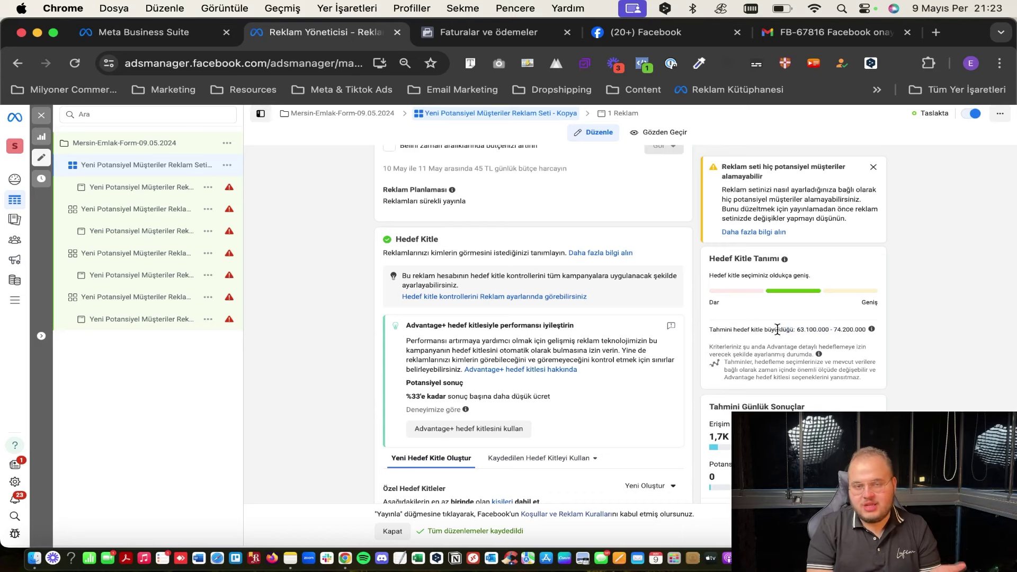
drag(778, 329, 868, 331)
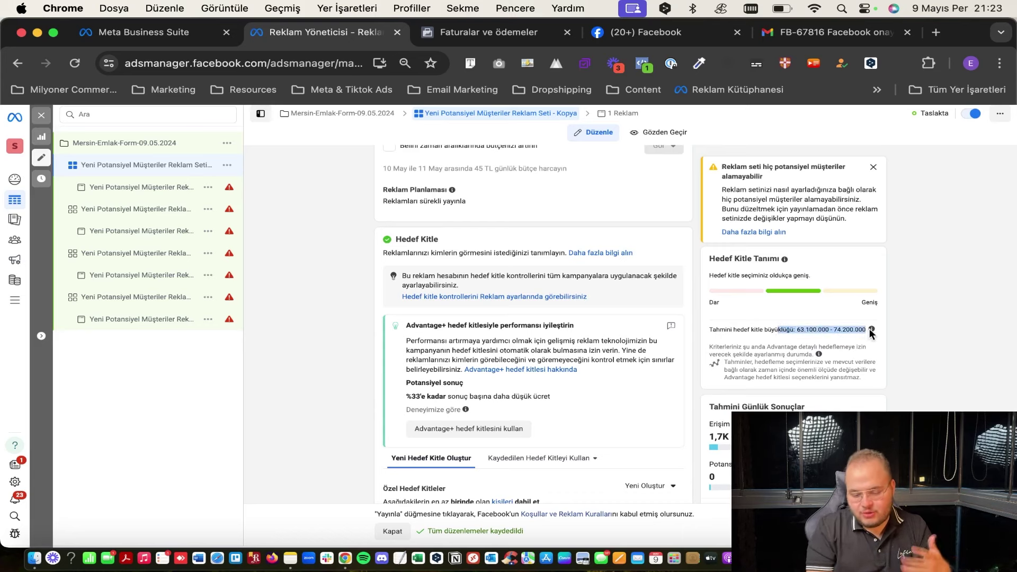
click(838, 326)
scroll(666, 417, down, 1)
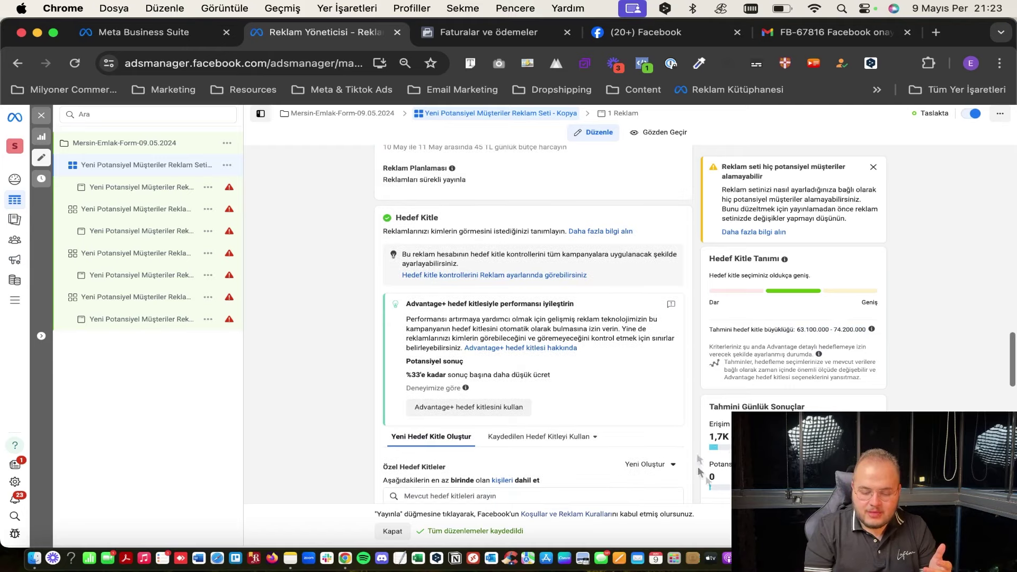
scroll(666, 417, up, 3)
scroll(666, 417, up, 3)
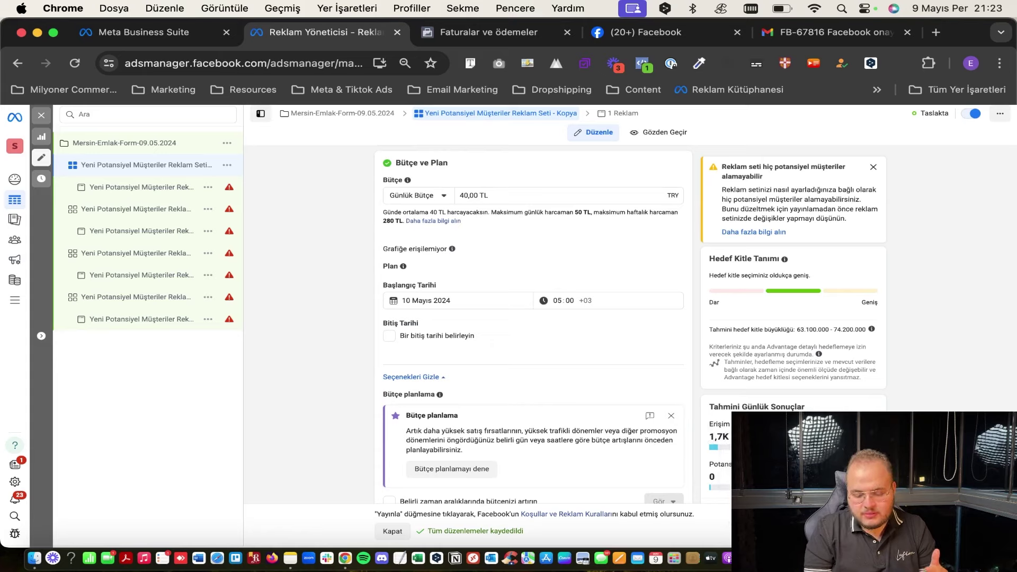
scroll(533, 318, down, 3)
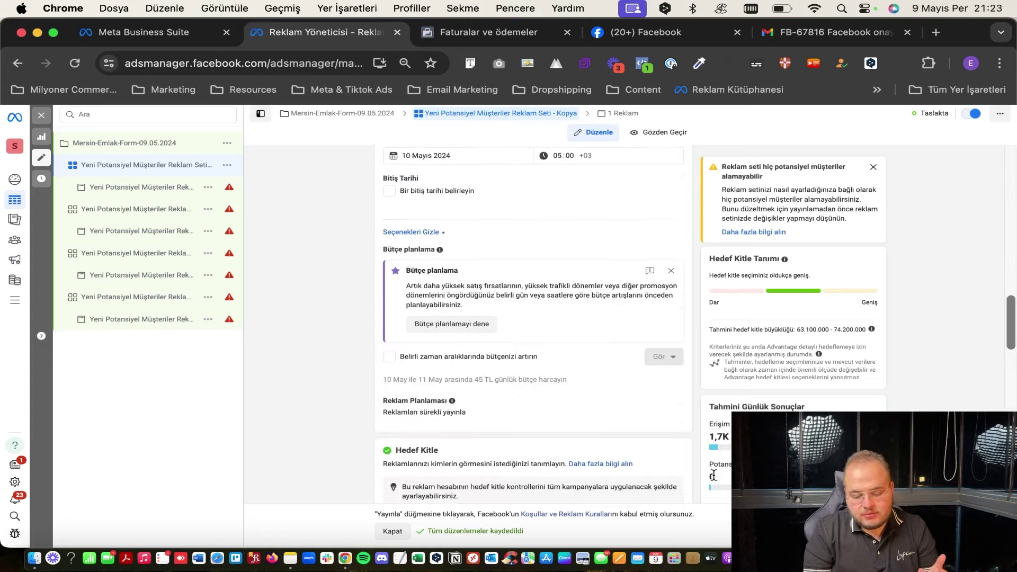
Change the daily budget to 400 TL, then correct it to 40 TL.
scroll(532, 354, up, 5)
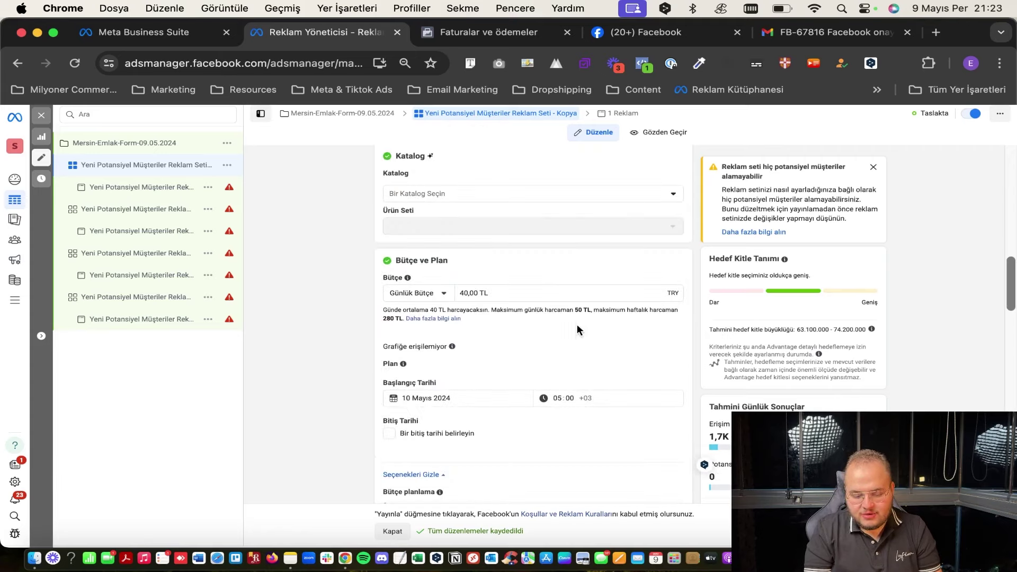
click(517, 289)
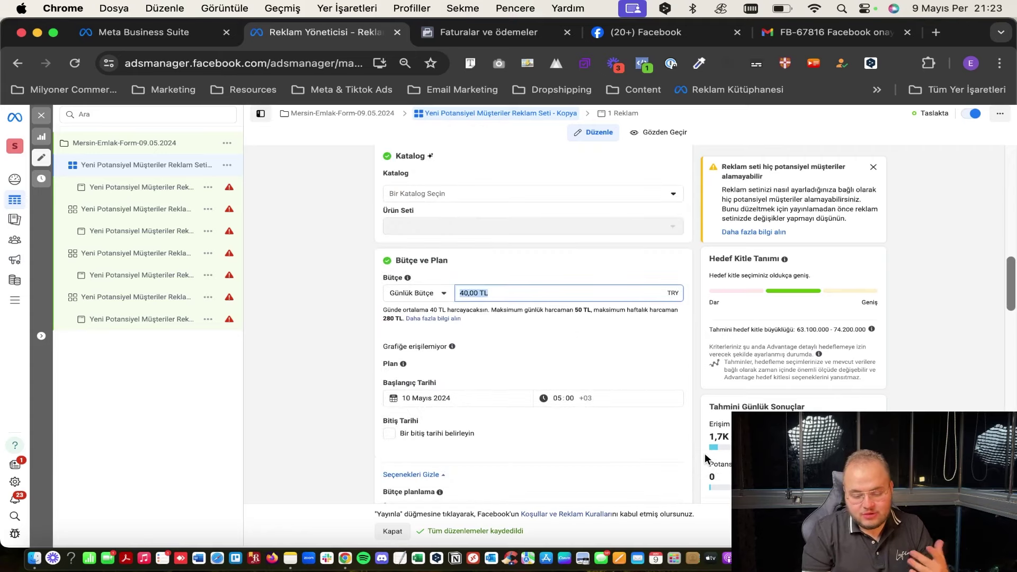
text(400)
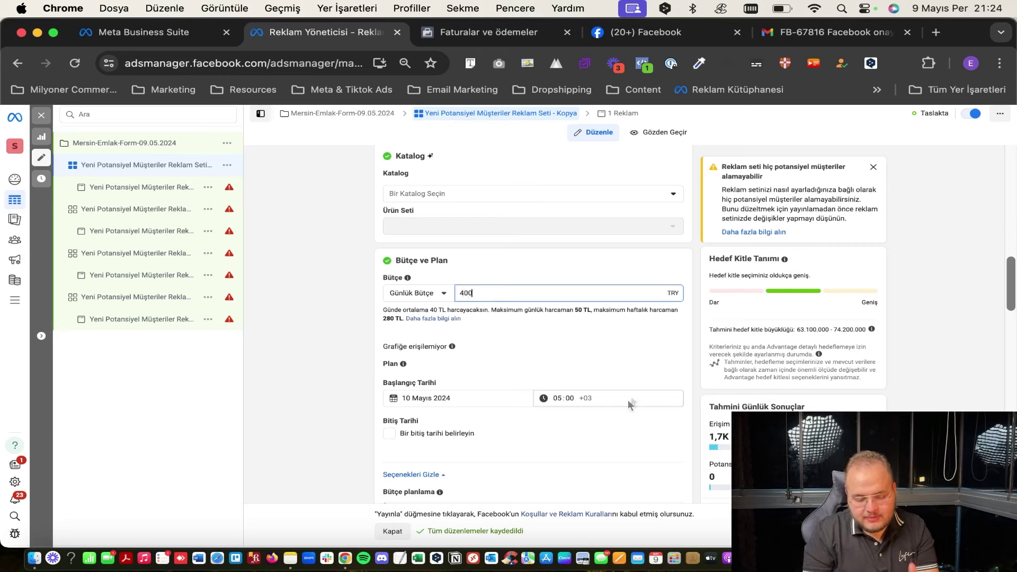
click(631, 406)
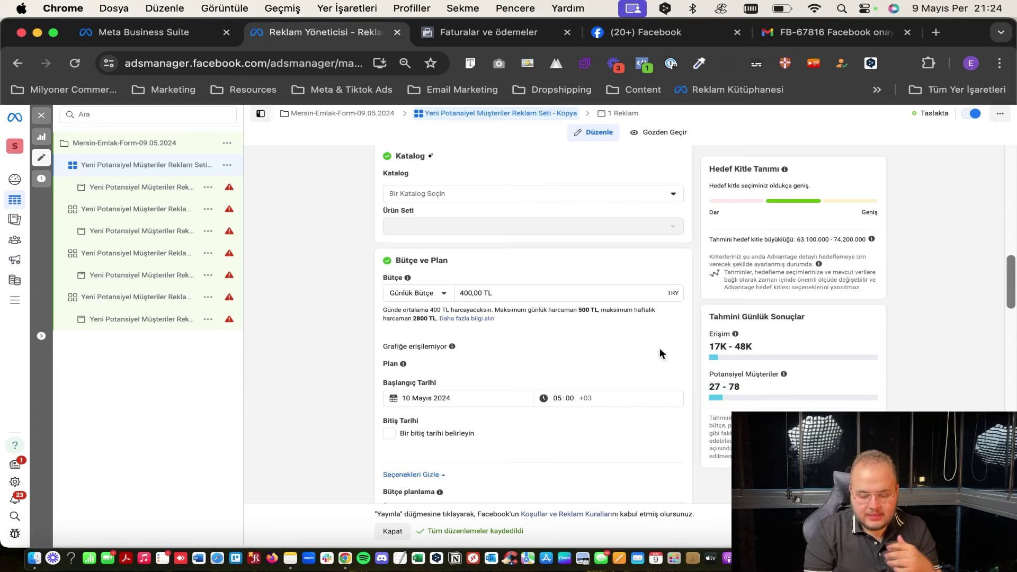
double_click(567, 293)
triple_click(567, 293)
text(40)
click(567, 281)
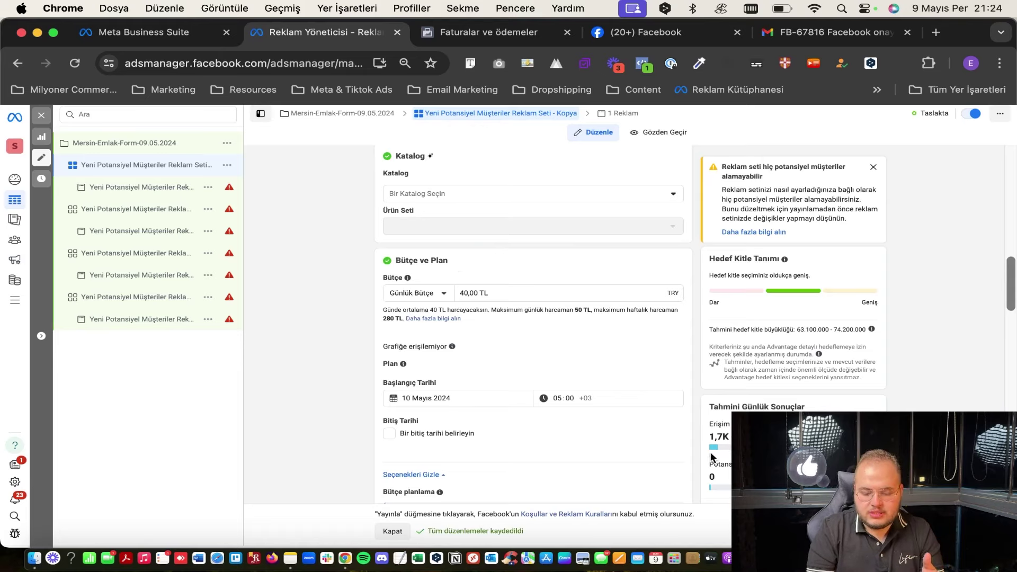
Try a 60 TL daily budget, then settle on 50,00 TL.
scroll(478, 220, down, 2)
double_click(479, 225)
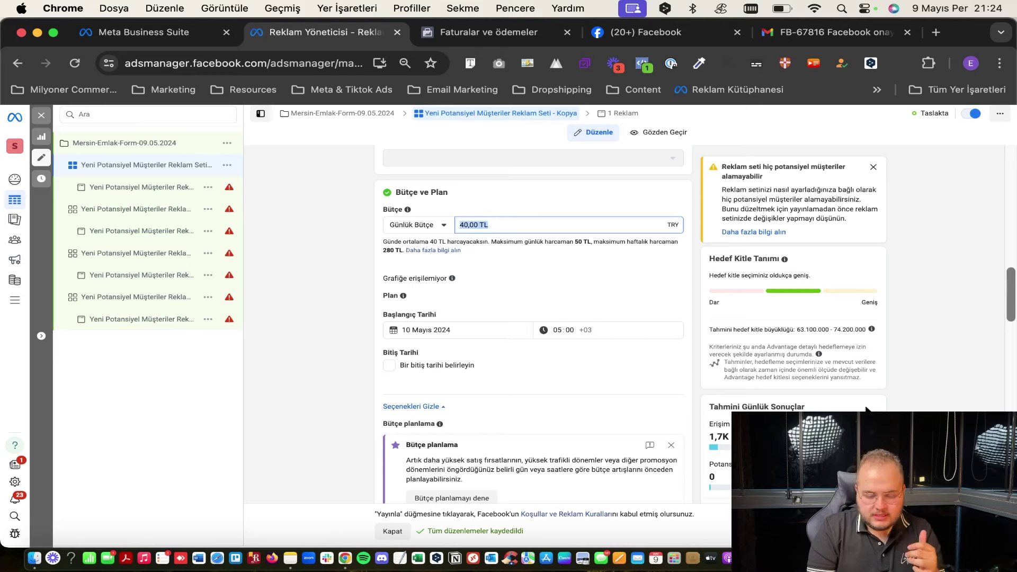
text(60)
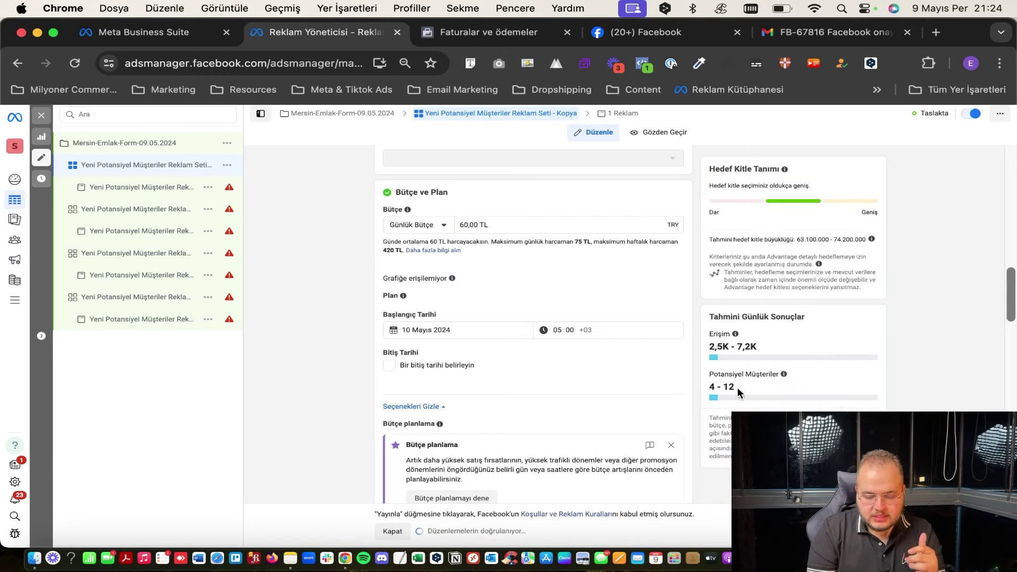
double_click(479, 227)
text(40)
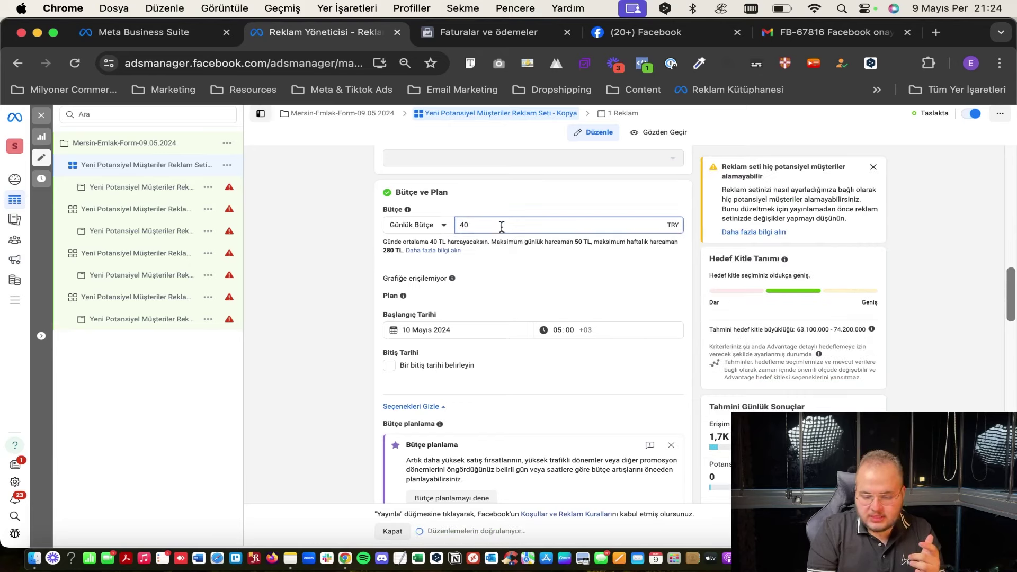
click(545, 210)
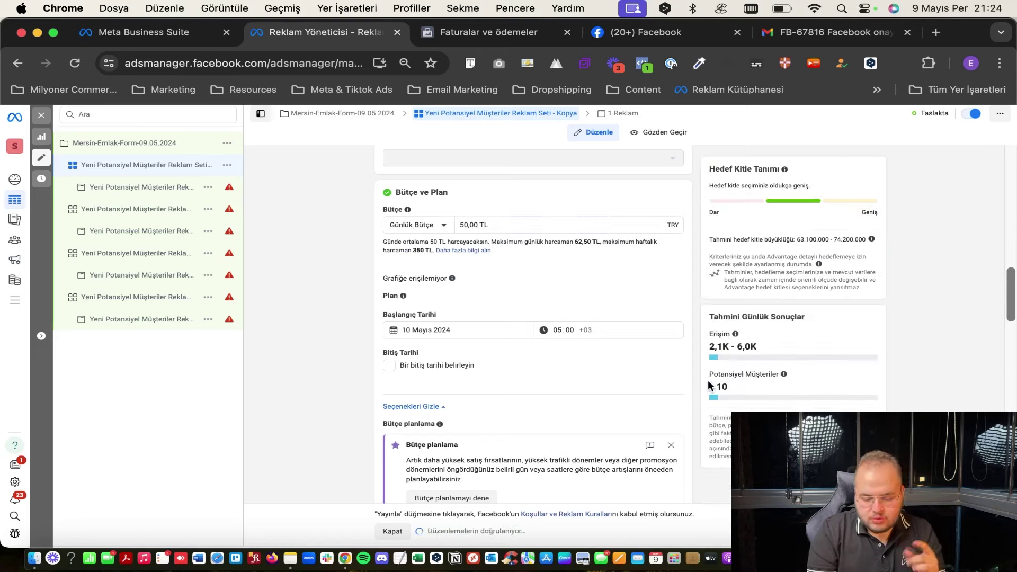
scroll(535, 326, down, 5)
scroll(538, 318, down, 10)
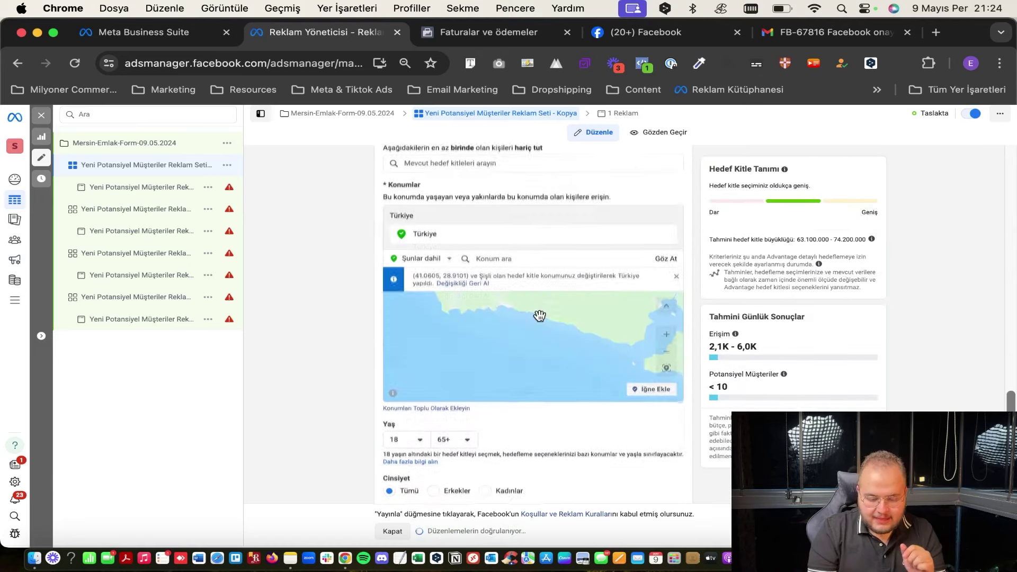
Return the conversion location to Hızlı formlar after trying İnternet Sitesi and Aramalar, then select 'Katalog'.
scroll(463, 293, down, 10)
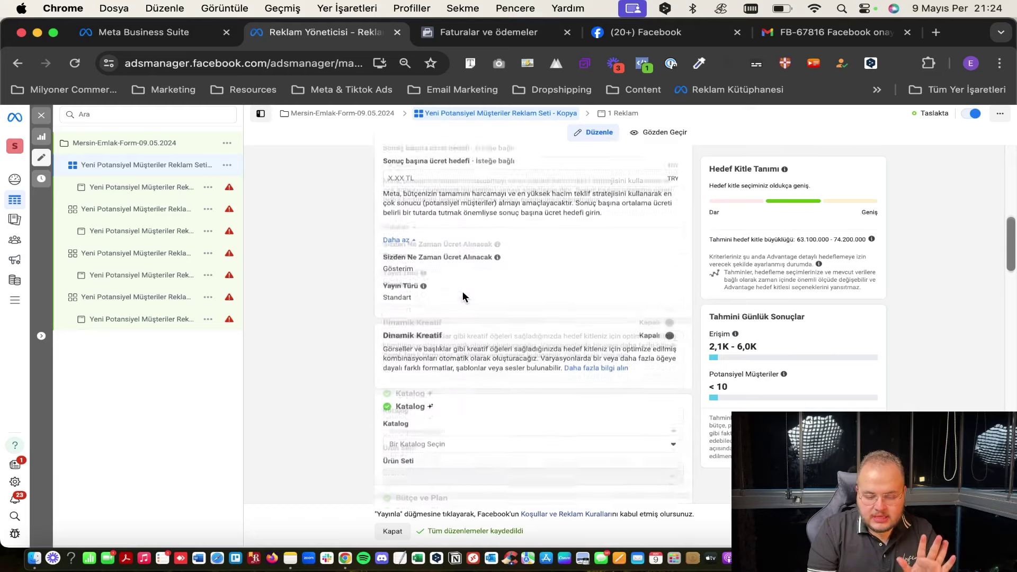
scroll(462, 297, up, 20)
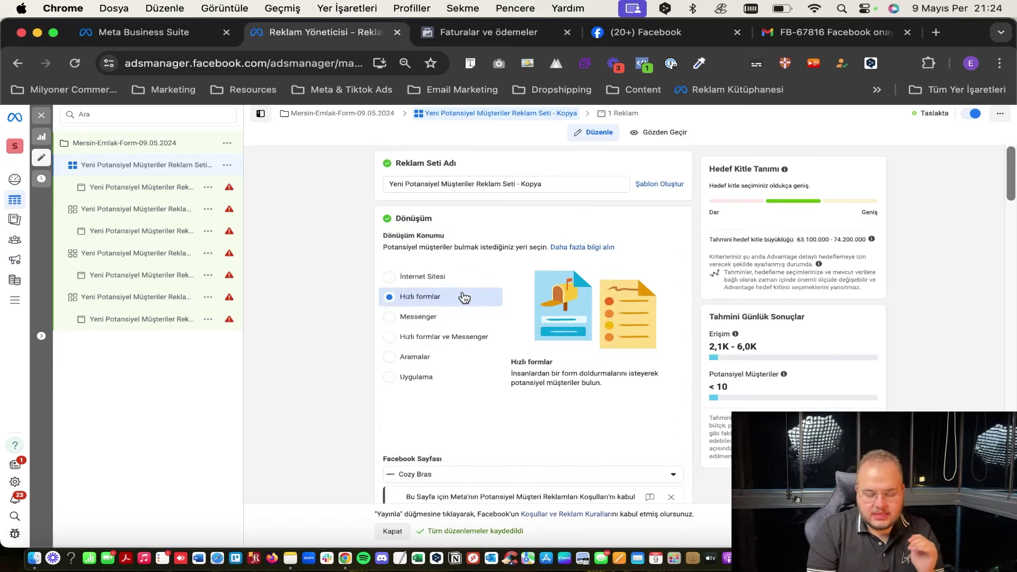
click(464, 277)
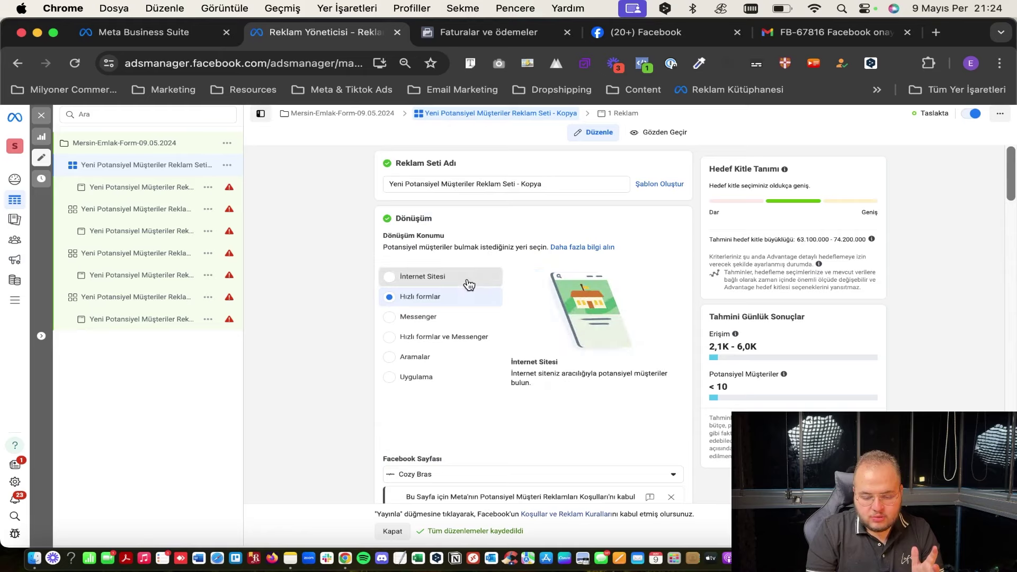
click(416, 357)
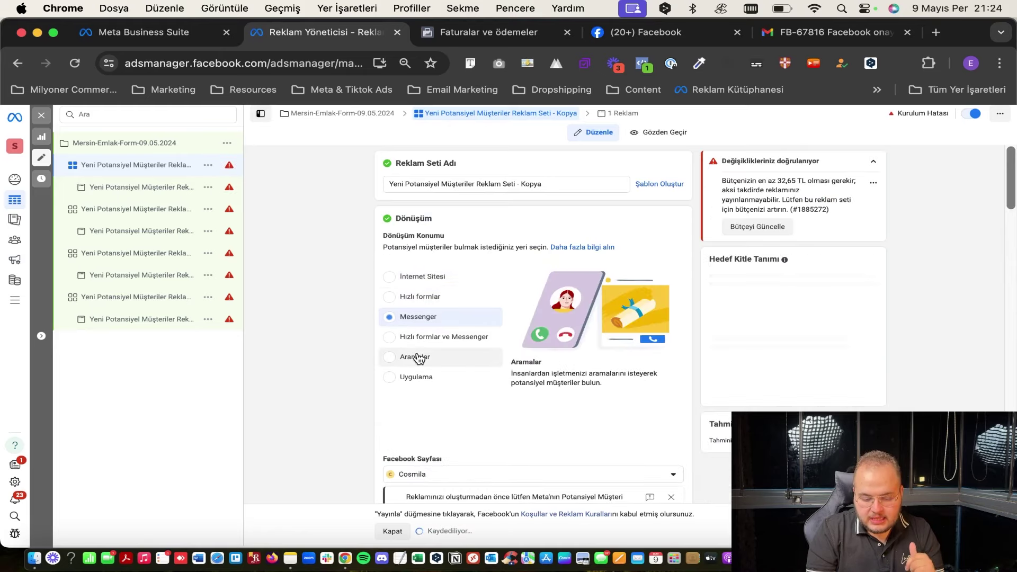
click(453, 308)
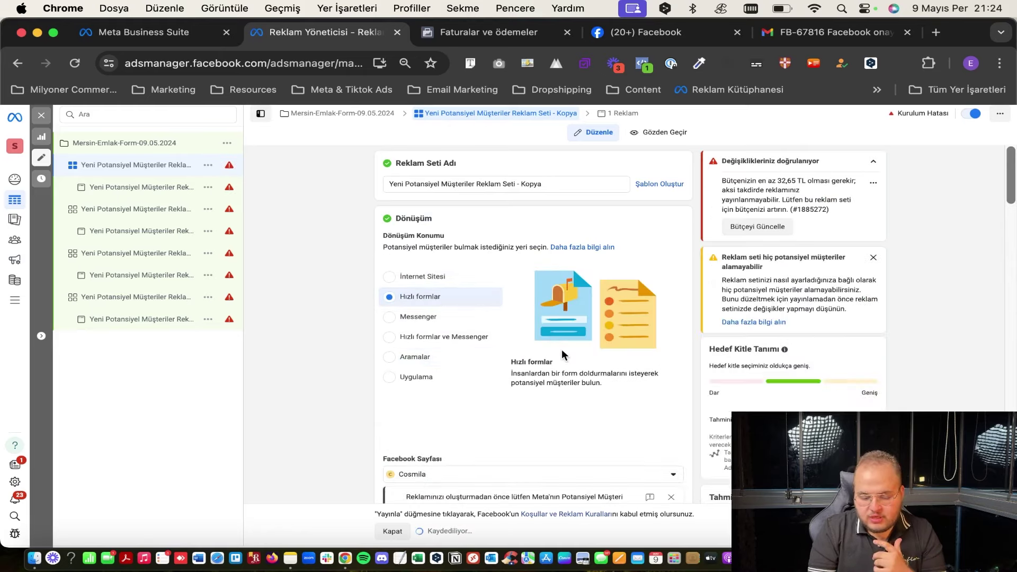
scroll(562, 355, down, 5)
scroll(562, 350, down, 5)
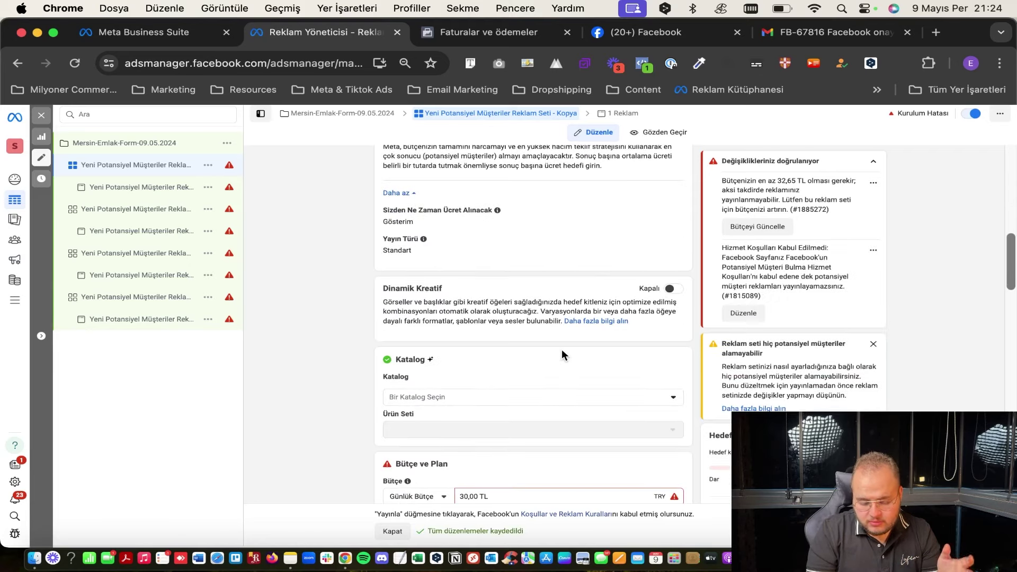
scroll(563, 352, down, 2)
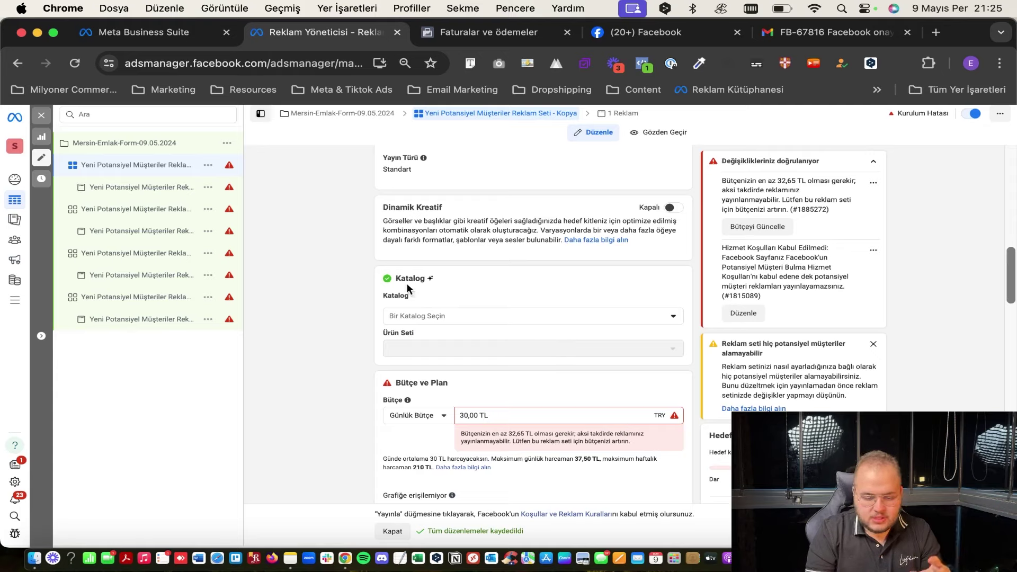
scroll(371, 345, up, 10)
scroll(405, 231, down, 10)
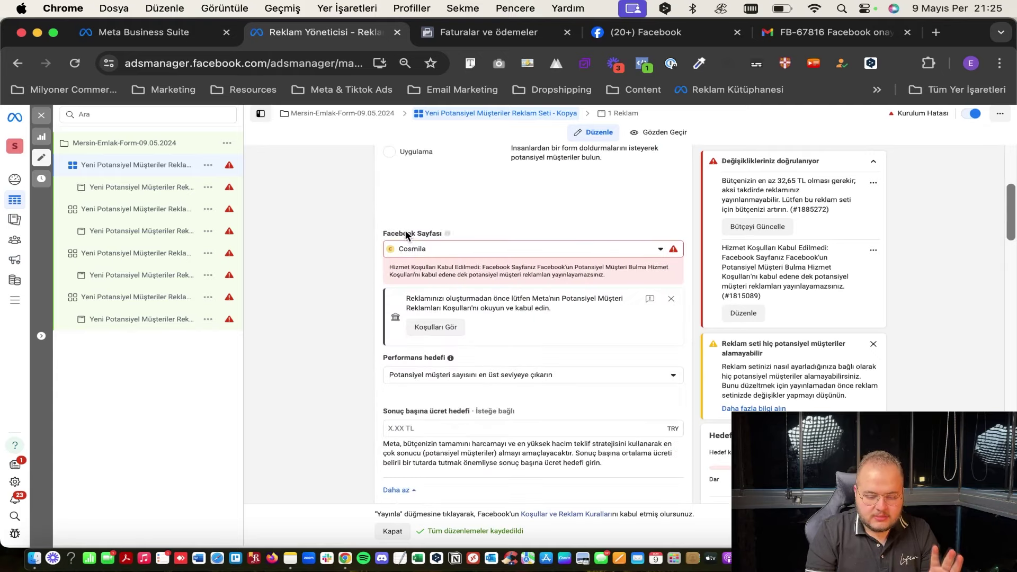
double_click(409, 304)
Google 'facebook business manager katalog nedir' in a new tab and open Meta's catalog-creation help article.
right_click(408, 305)
click(410, 293)
right_click(360, 34)
key(Escape)
text(facebook business)
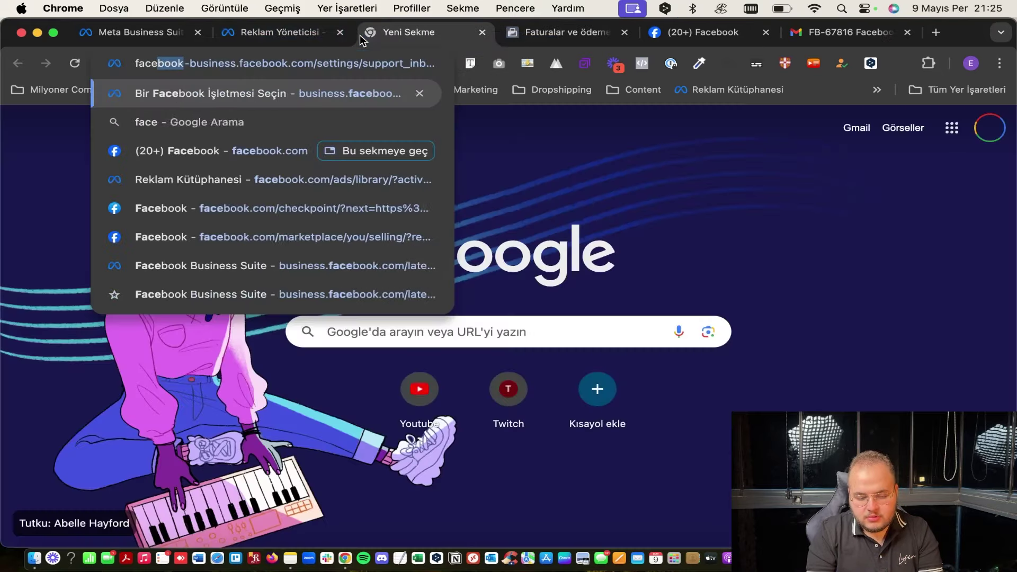
text( mana)
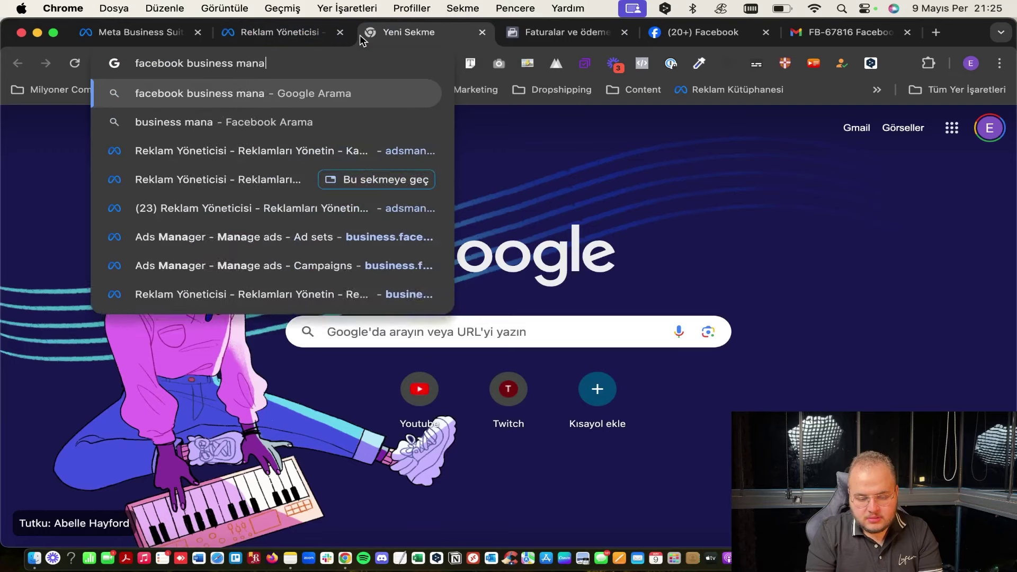
text(ger katalog nedir)
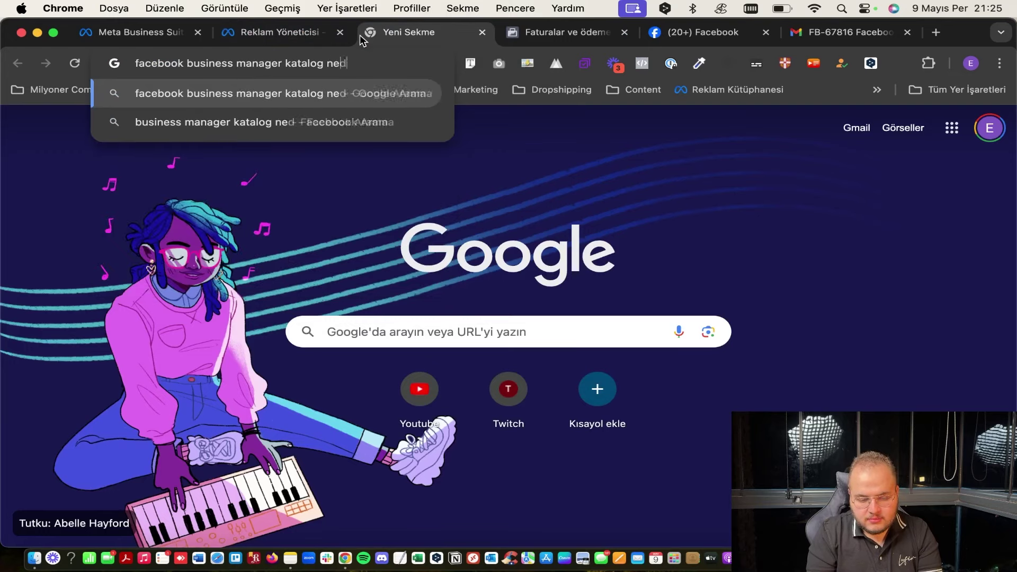
key(Return)
scroll(350, 229, down, 3)
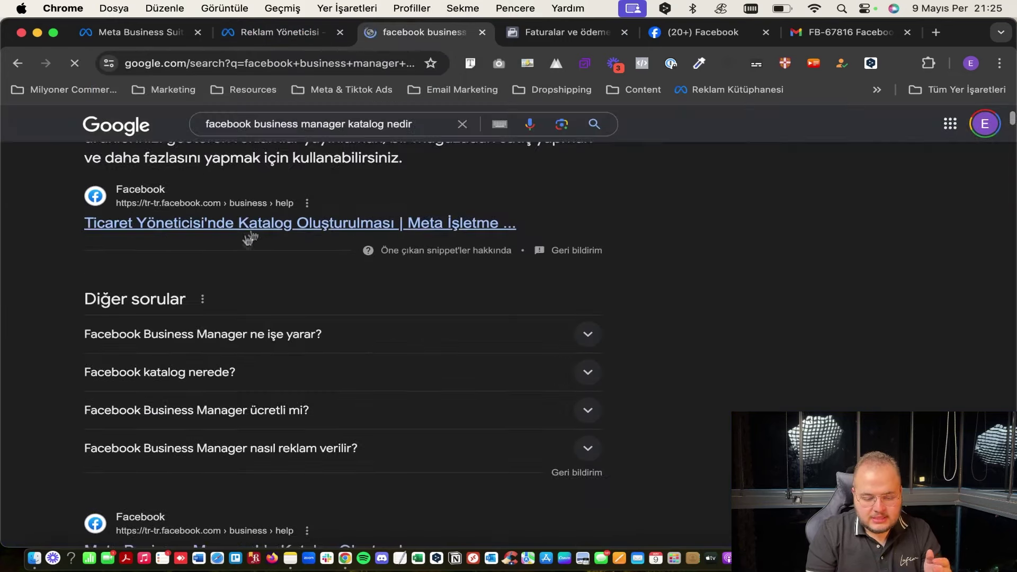
click(267, 233)
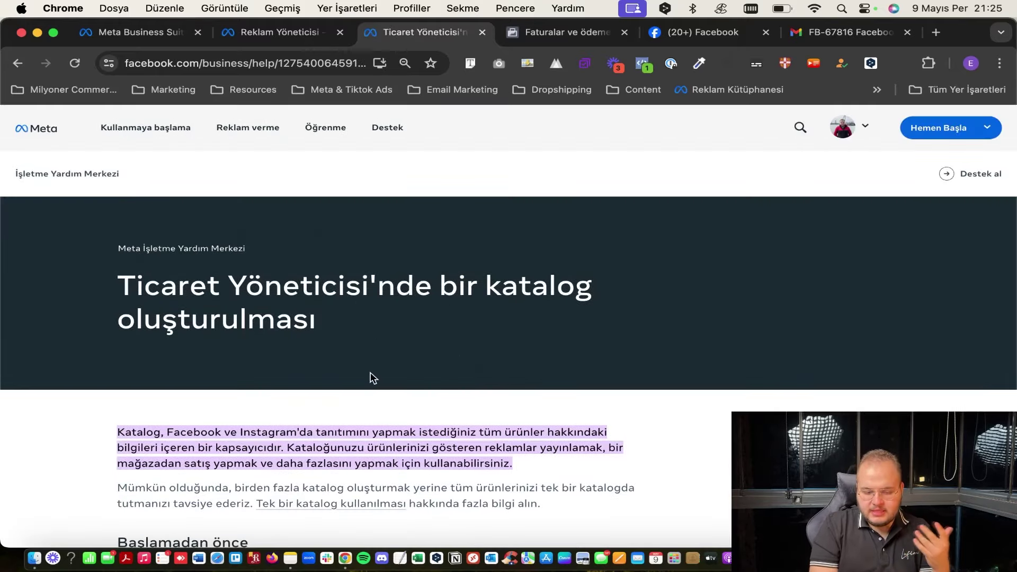
Read the Business Manager catalog help article, then return to the ad set in Ads Manager.
scroll(371, 373, down, 15)
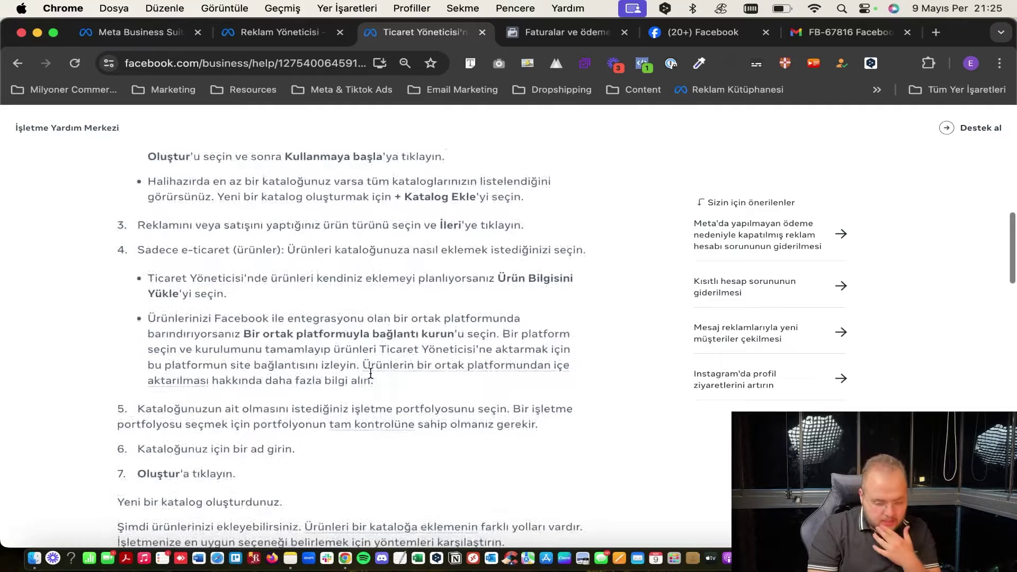
scroll(370, 373, up, 10)
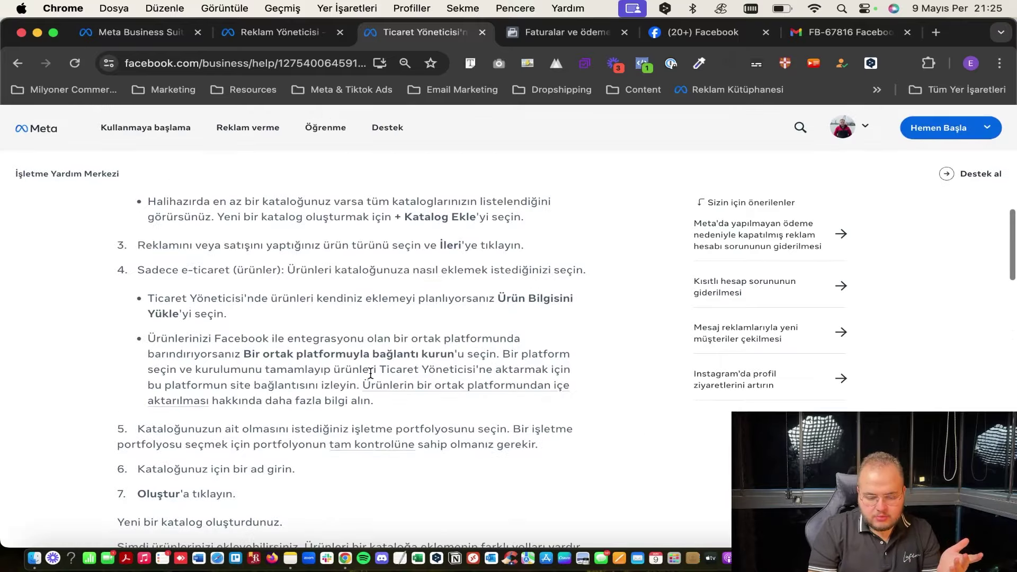
scroll(370, 375, up, 10)
click(18, 64)
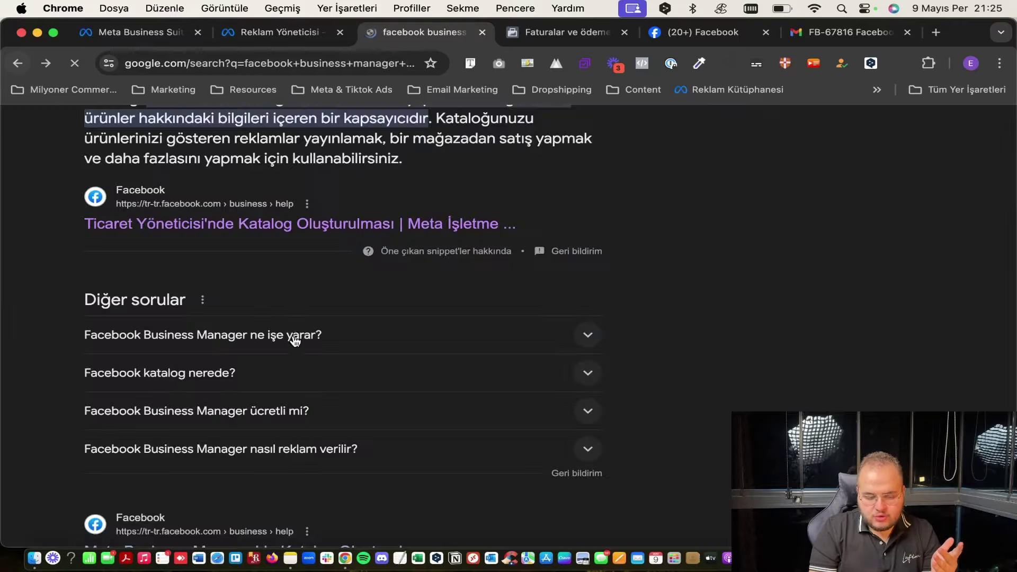
scroll(295, 334, down, 3)
click(246, 370)
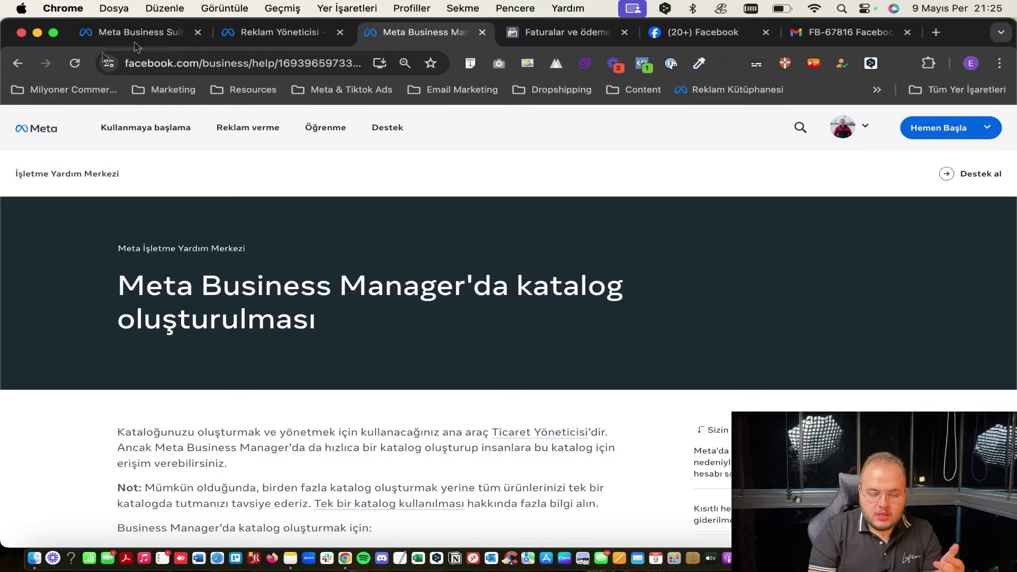
click(312, 33)
click(348, 268)
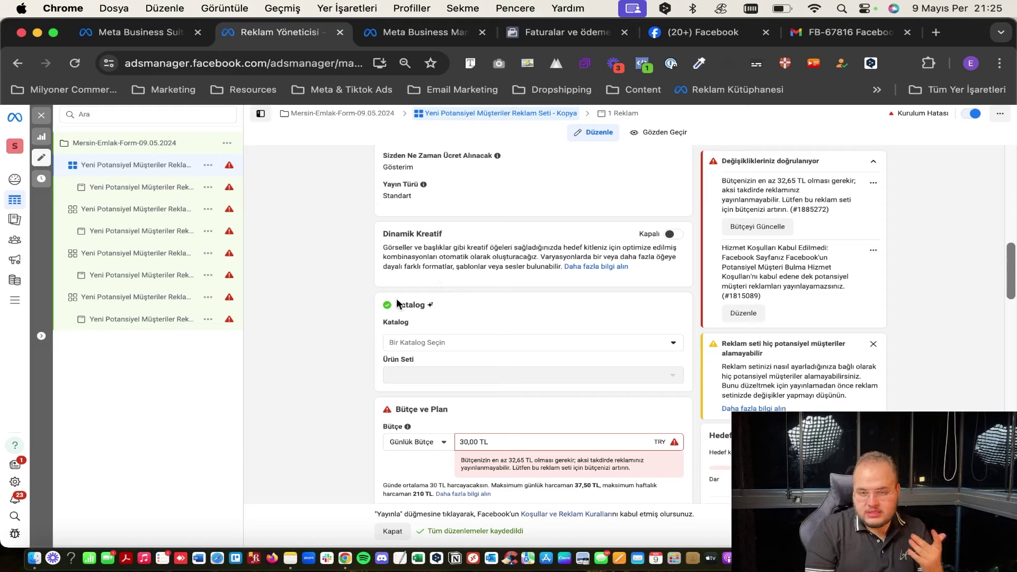
Review the ad set's budget and Hedef Kitle settings unchanged, then open the ad's editor.
scroll(364, 387, down, 3)
double_click(528, 366)
triple_click(528, 366)
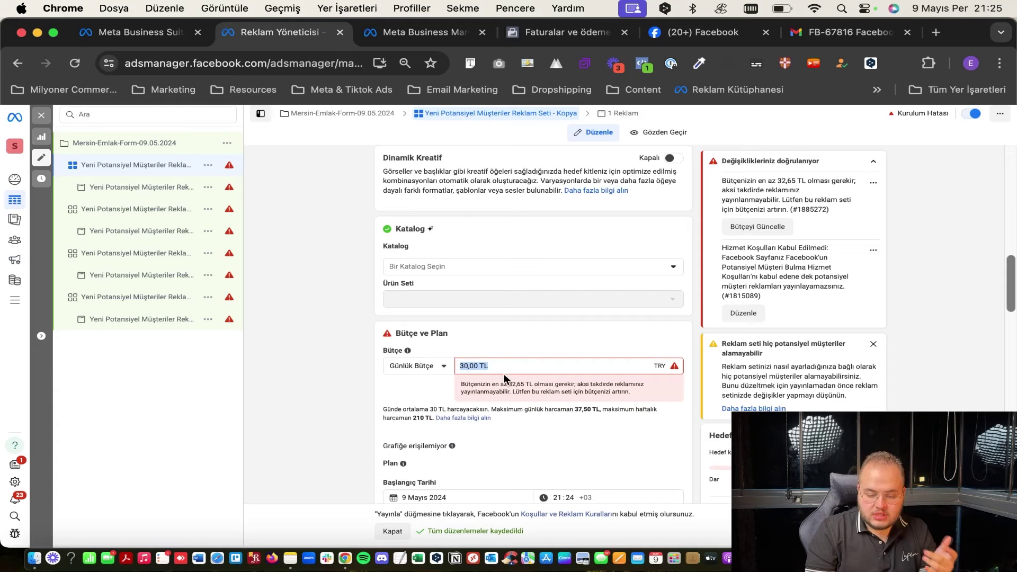
click(541, 345)
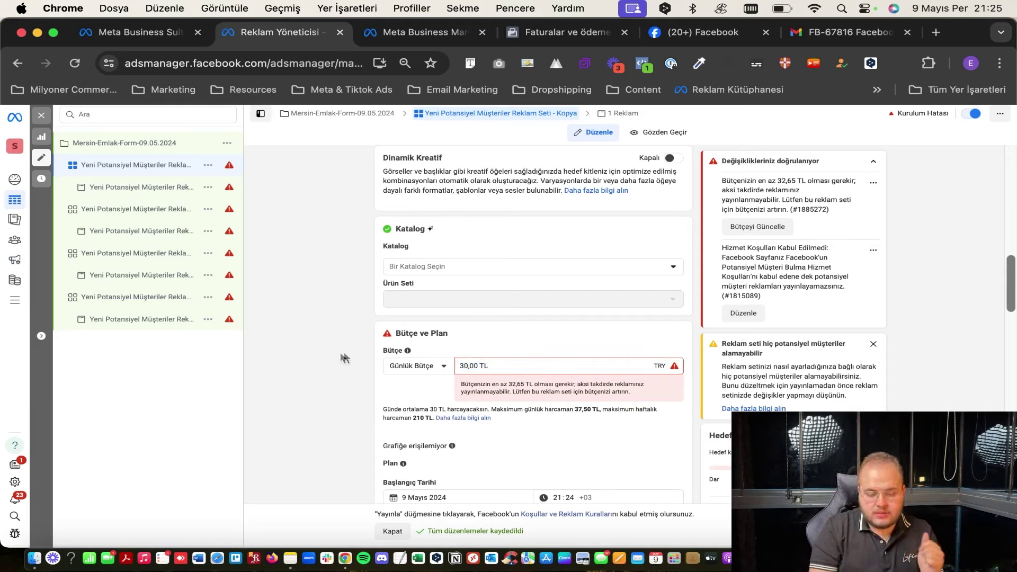
scroll(331, 389, down, 4)
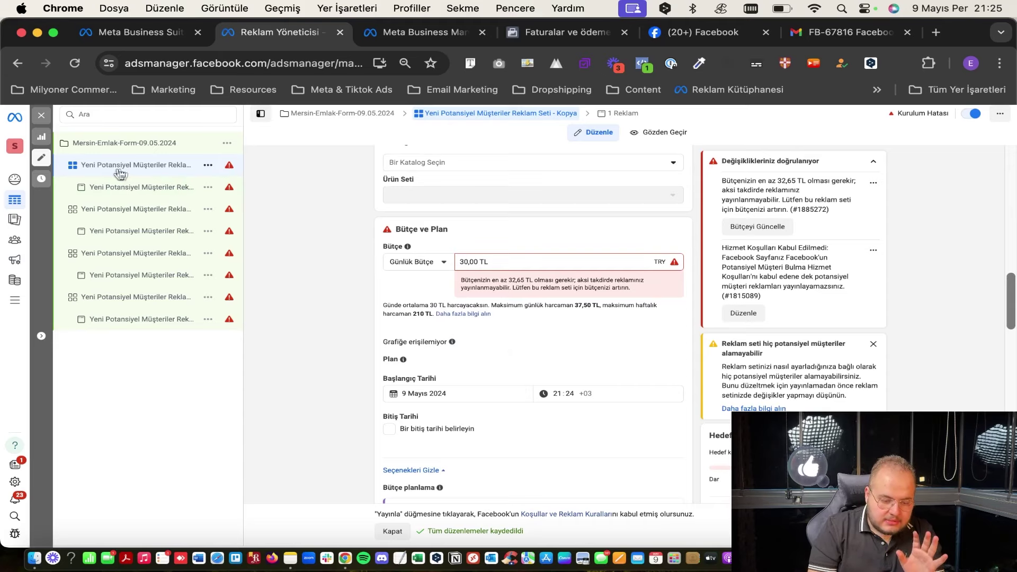
scroll(299, 215, up, 10)
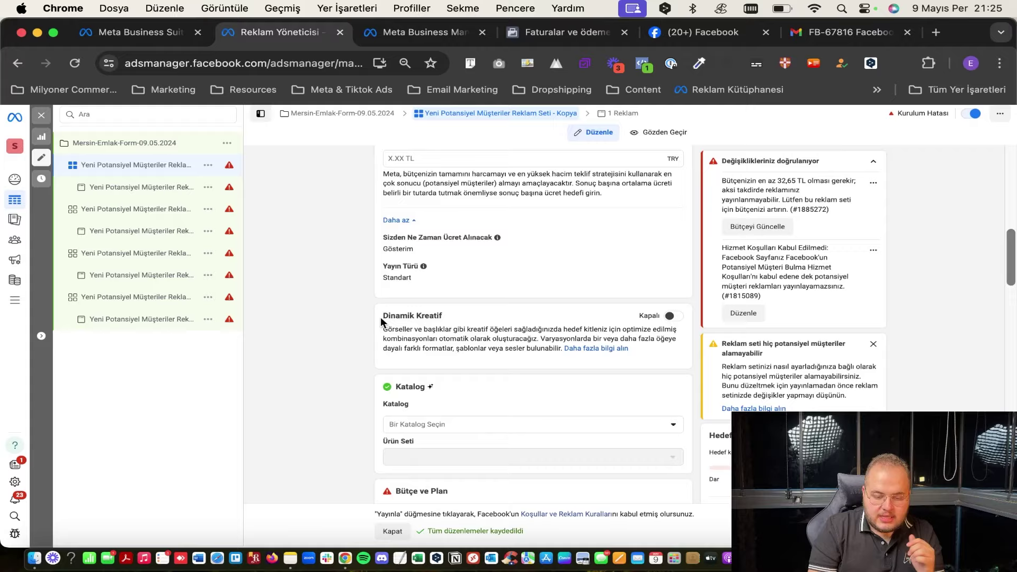
scroll(381, 319, down, 12)
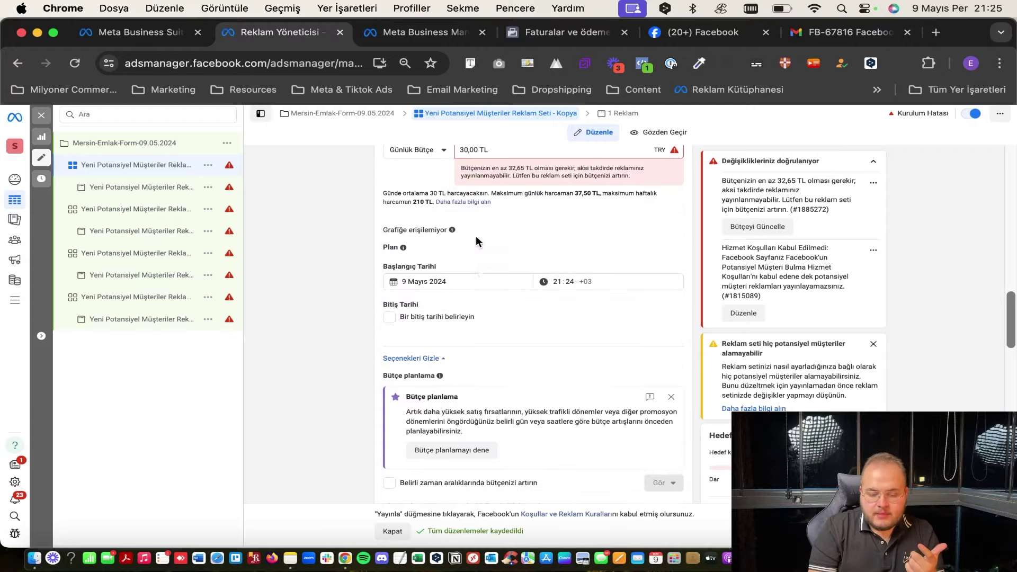
scroll(422, 339, down, 8)
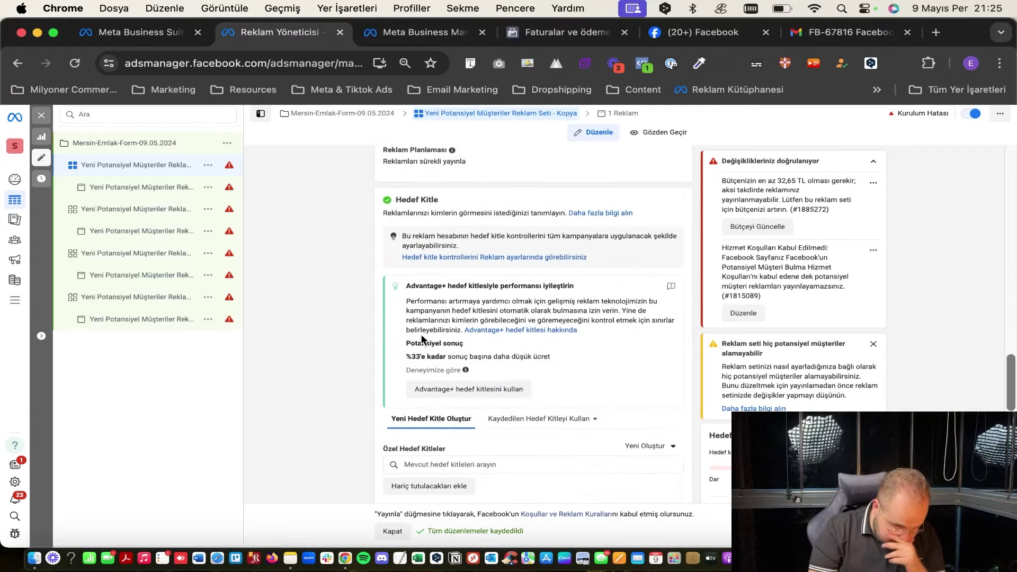
scroll(422, 339, down, 10)
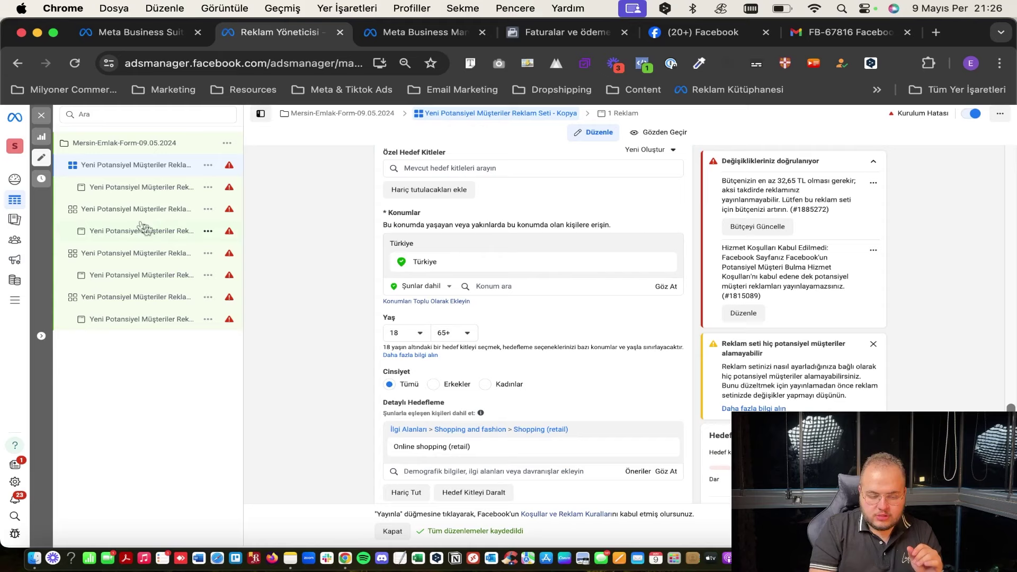
click(123, 193)
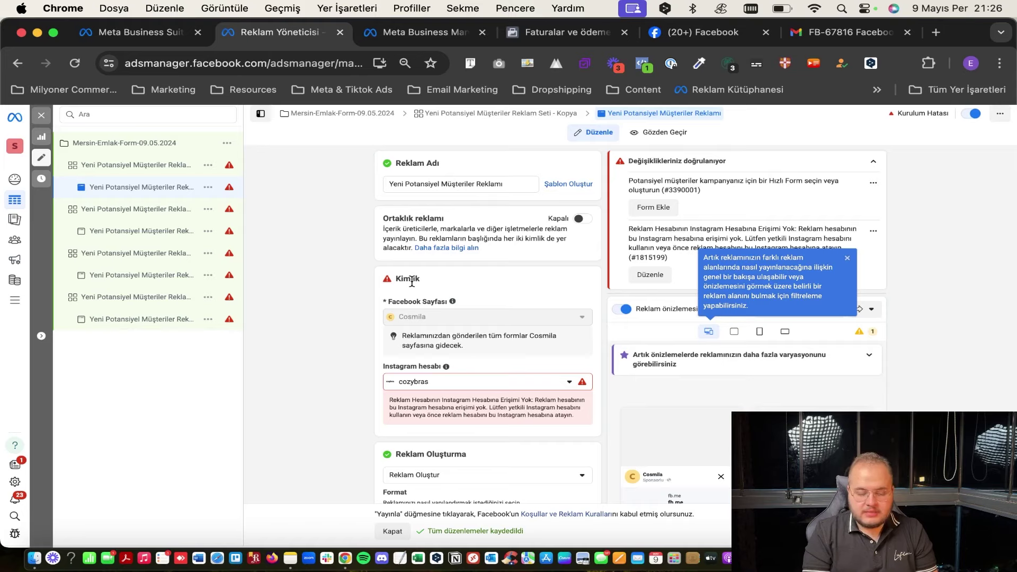
scroll(411, 282, down, 1)
Set the ad's Instagram account under Kimlik to Seçili Sayfayı kullan.
scroll(412, 282, down, 2)
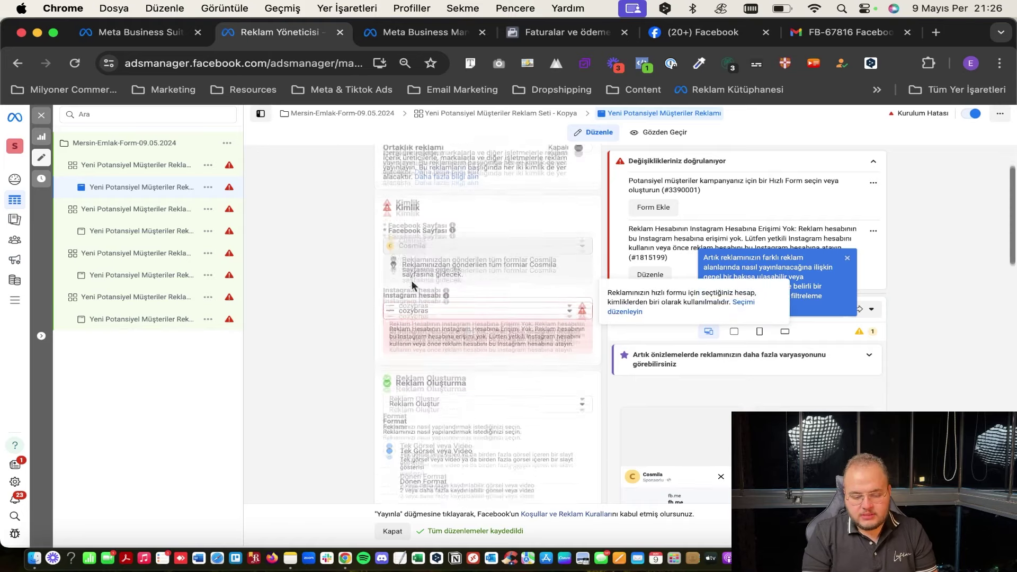
scroll(411, 280, up, 2)
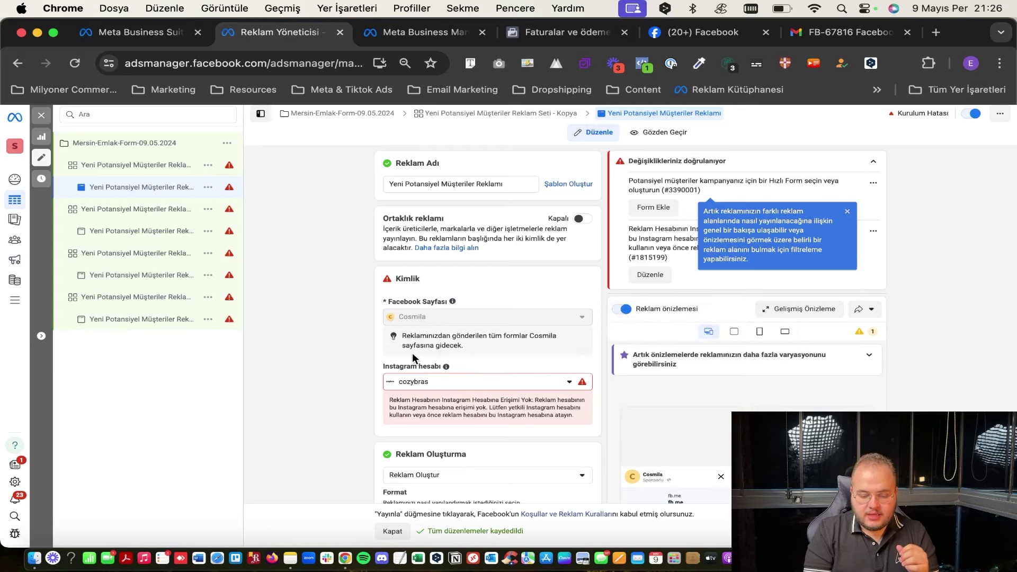
scroll(462, 296, down, 2)
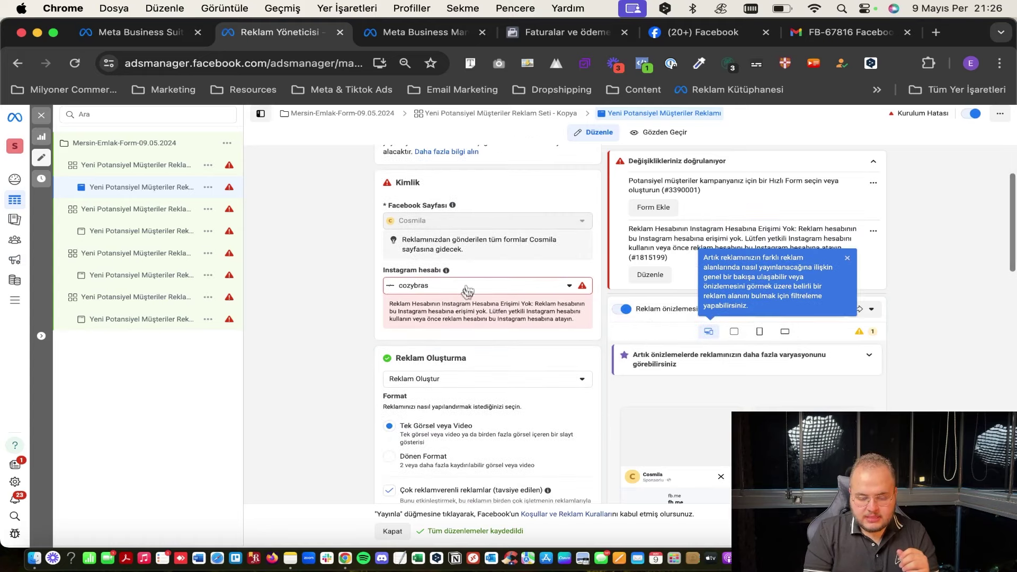
scroll(465, 291, down, 2)
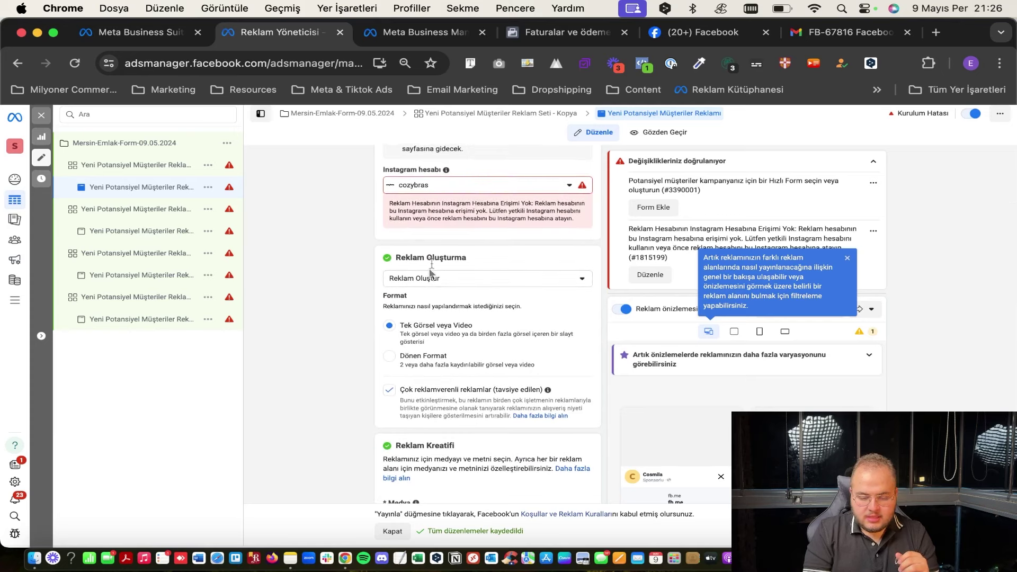
scroll(441, 254, down, 2)
scroll(440, 237, up, 1)
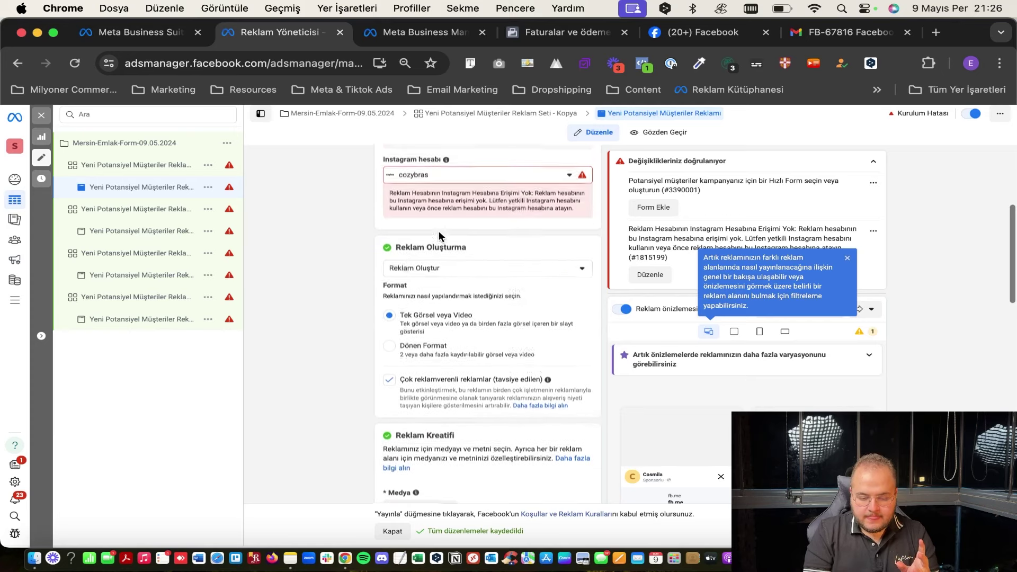
click(427, 270)
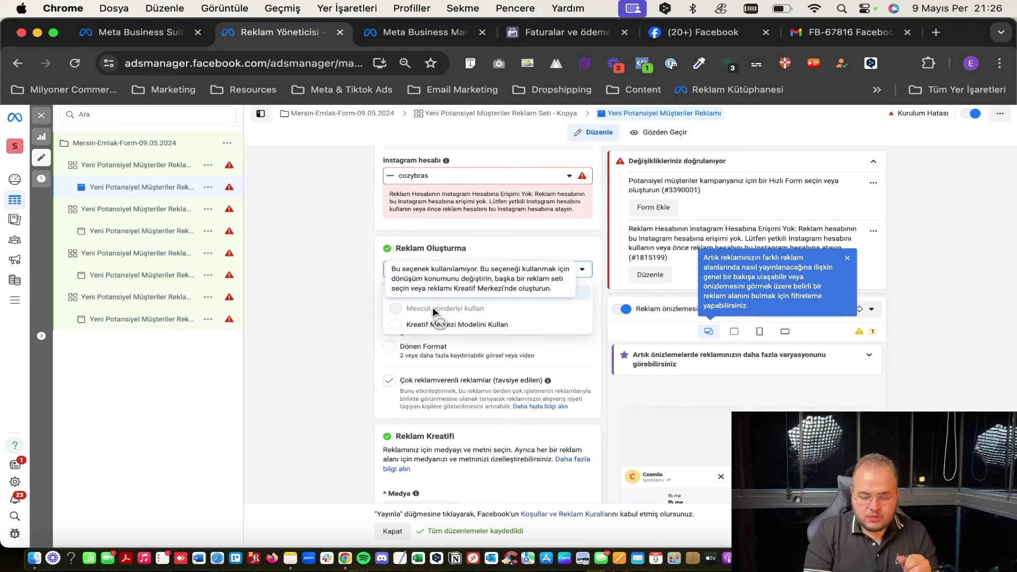
click(465, 183)
click(450, 218)
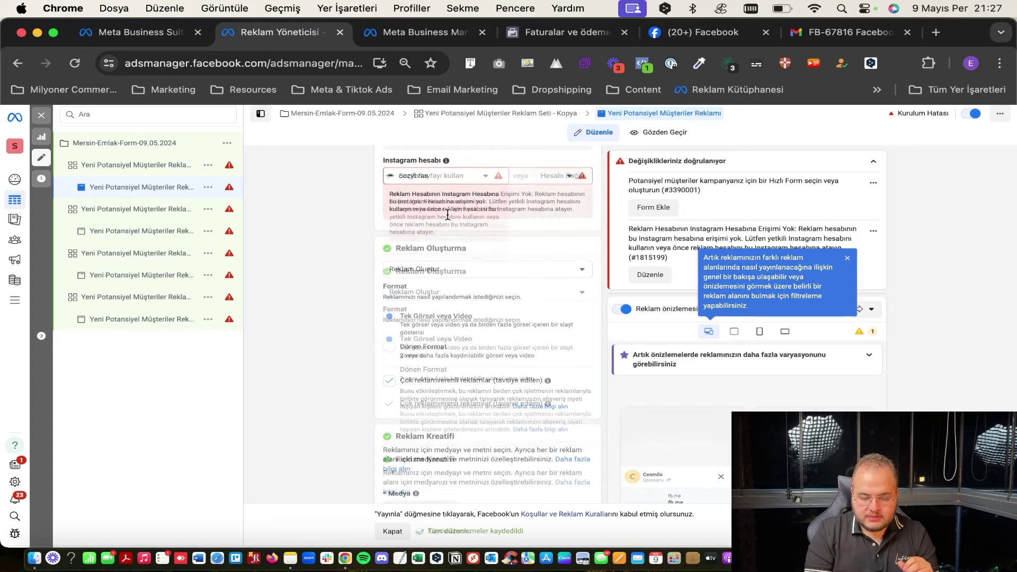
click(441, 180)
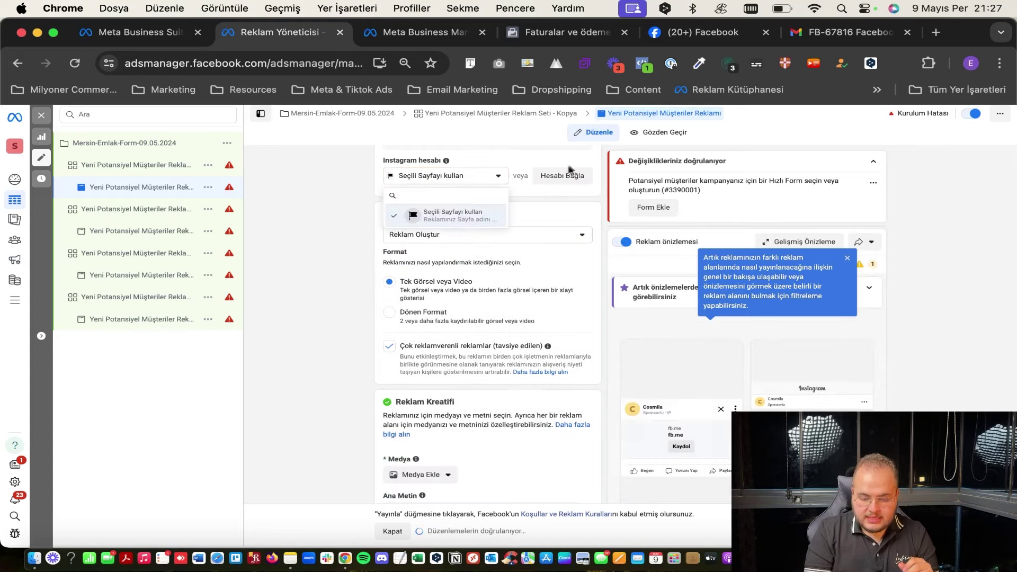
click(556, 210)
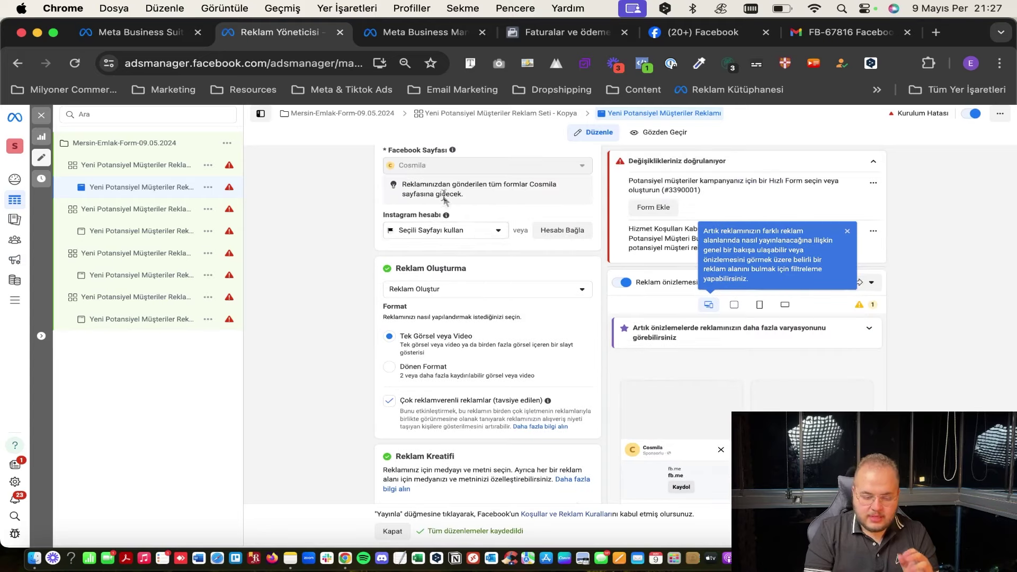
scroll(429, 229, down, 1)
Check the ad creation options and keep Reklam Oluştur, since using an existing post is unavailable.
click(443, 266)
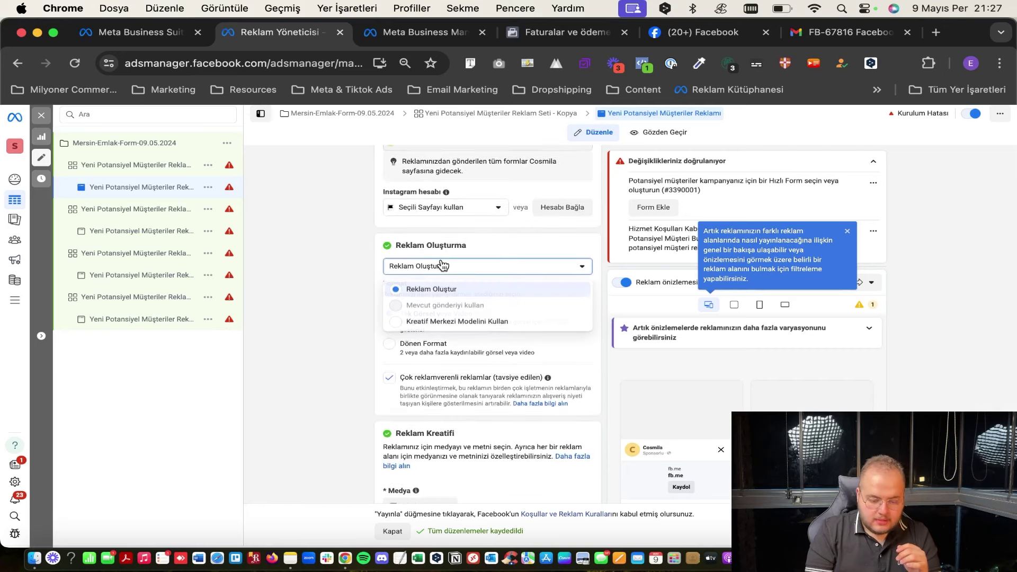
click(443, 266)
click(443, 267)
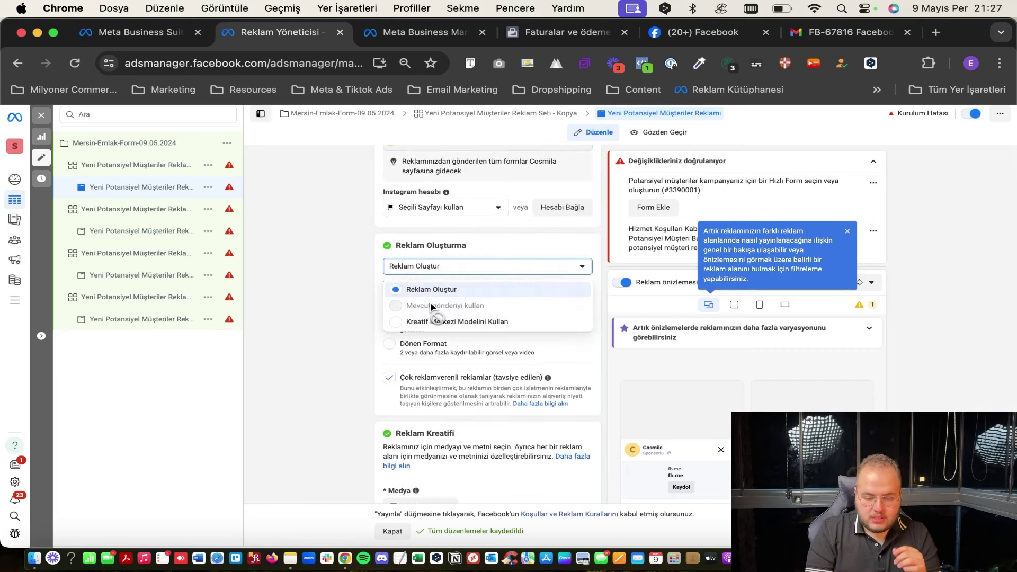
click(368, 224)
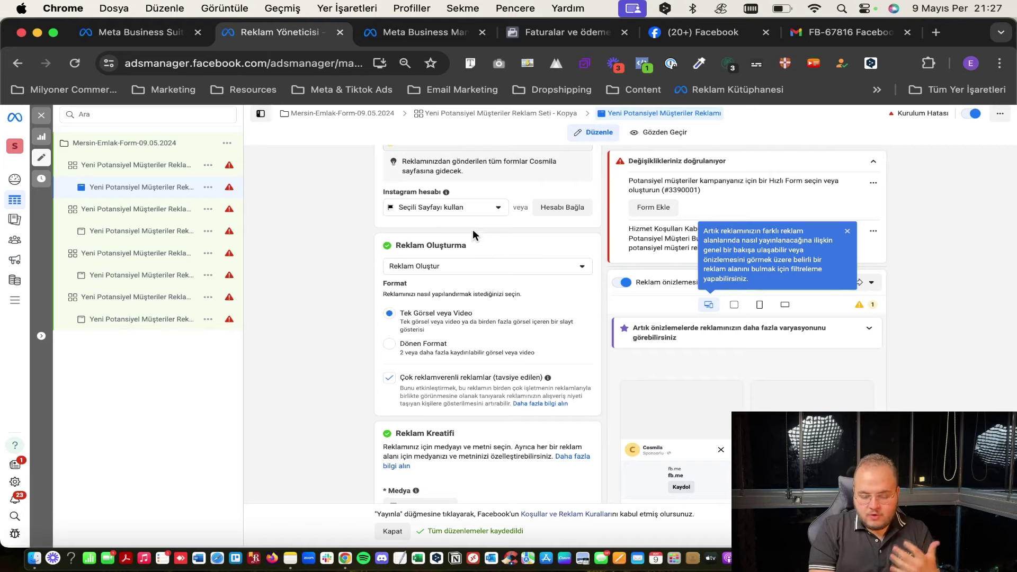
scroll(473, 241, down, 6)
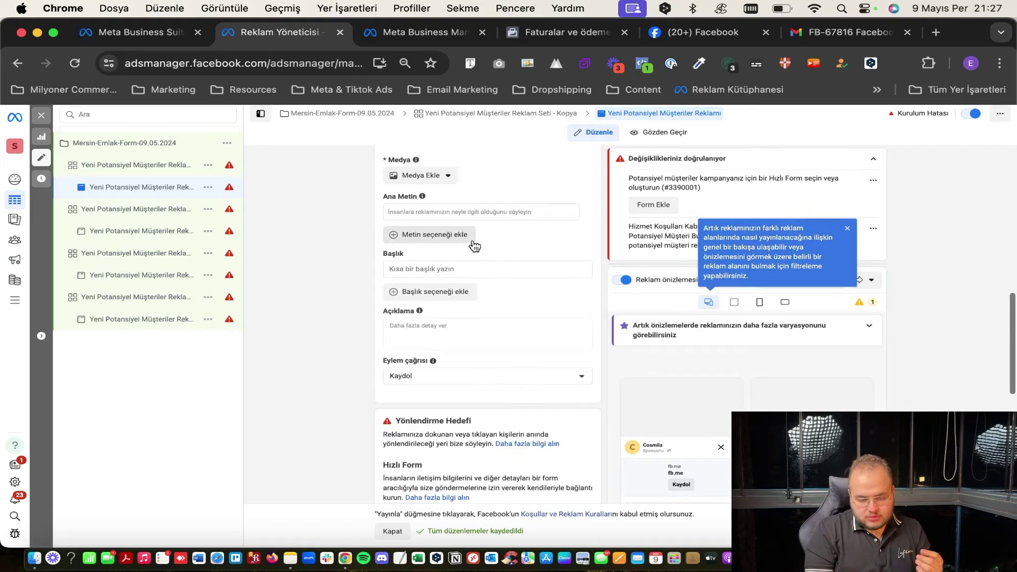
scroll(472, 240, up, 5)
scroll(474, 245, up, 2)
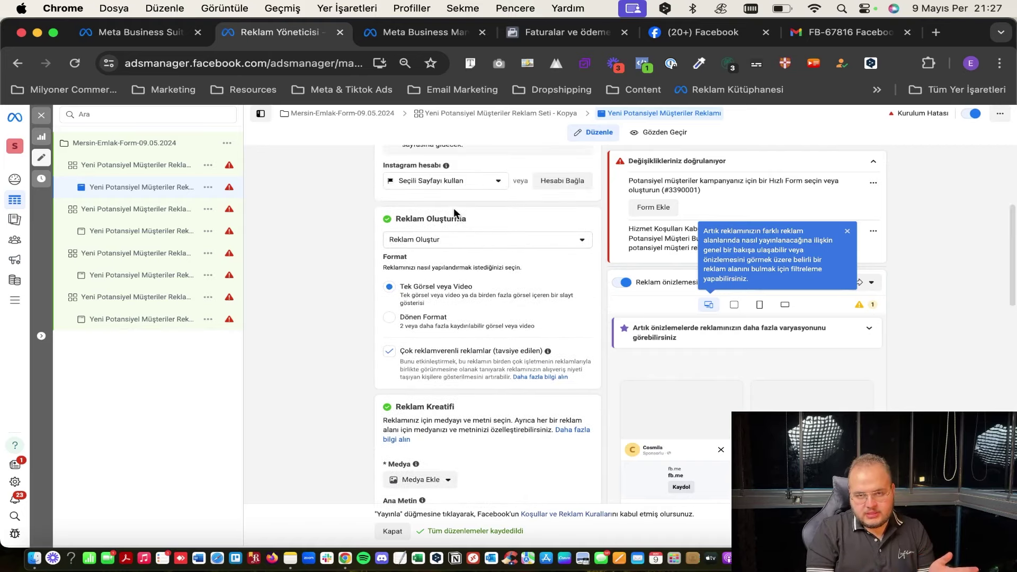
scroll(453, 208, up, 1)
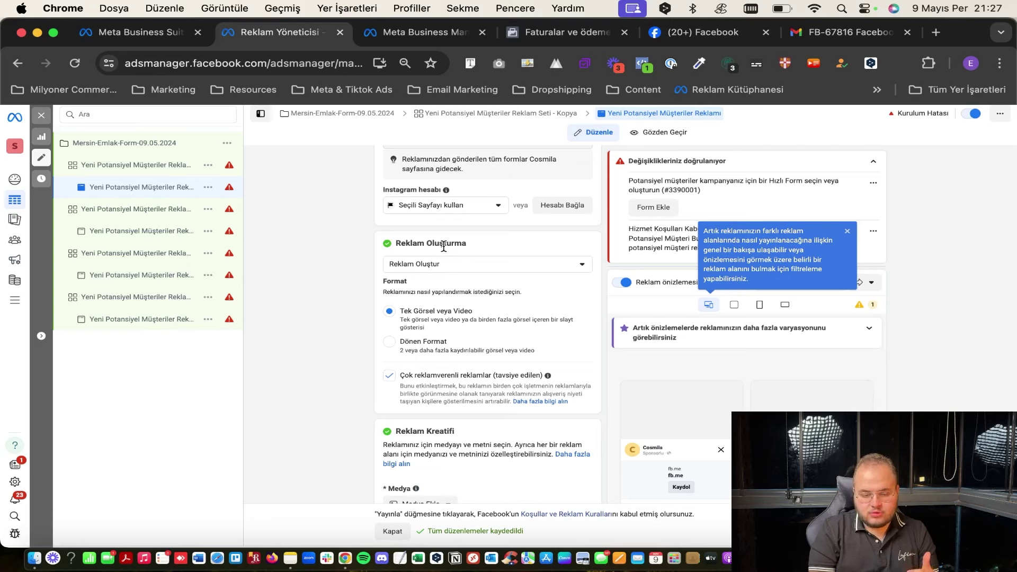
scroll(409, 356, down, 1)
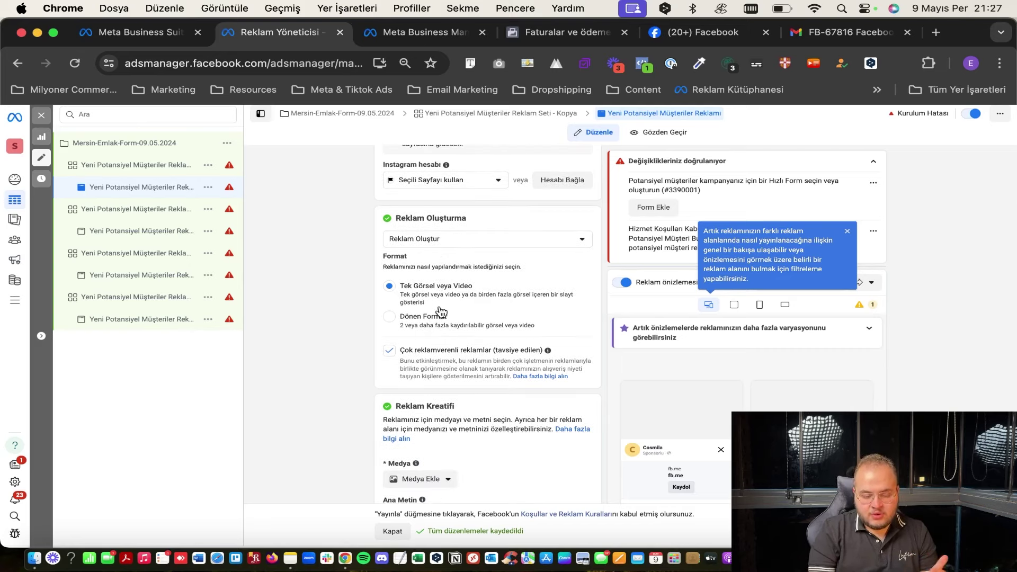
scroll(442, 312, down, 4)
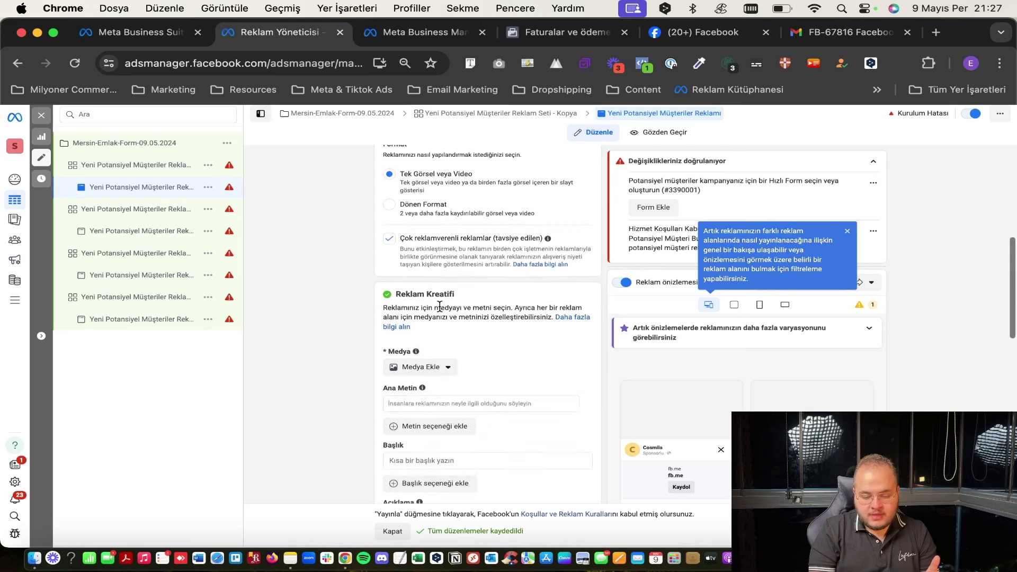
Try Dönen Format, turn on Reklam önizlemesi, then return to Tek Görsel veya Video.
click(428, 205)
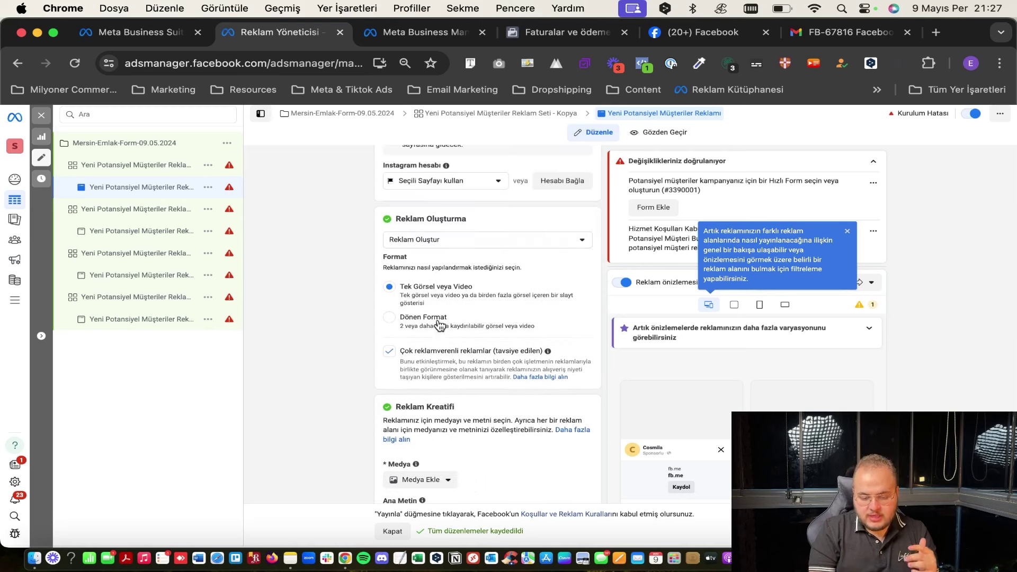
scroll(602, 387, down, 2)
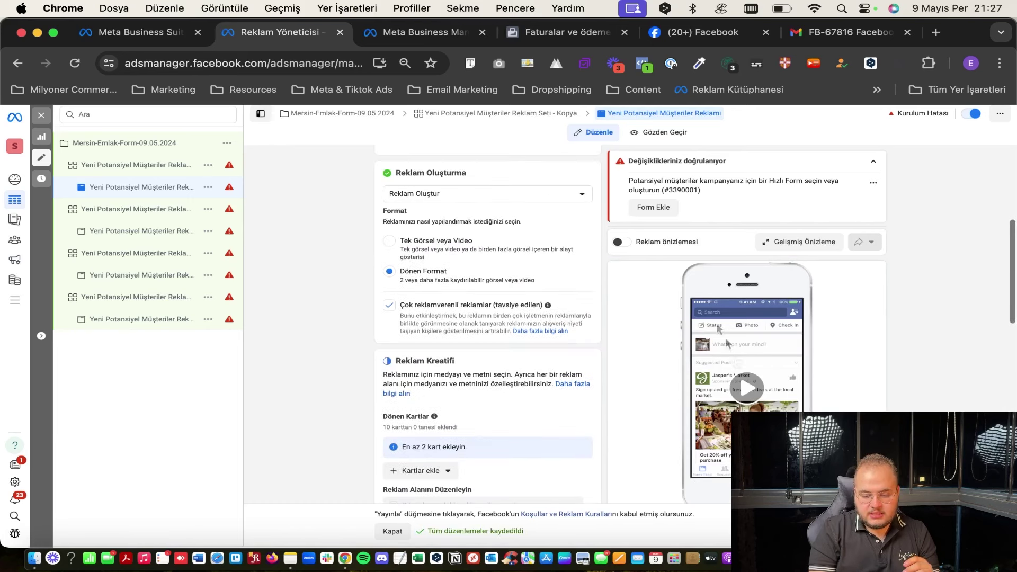
click(622, 245)
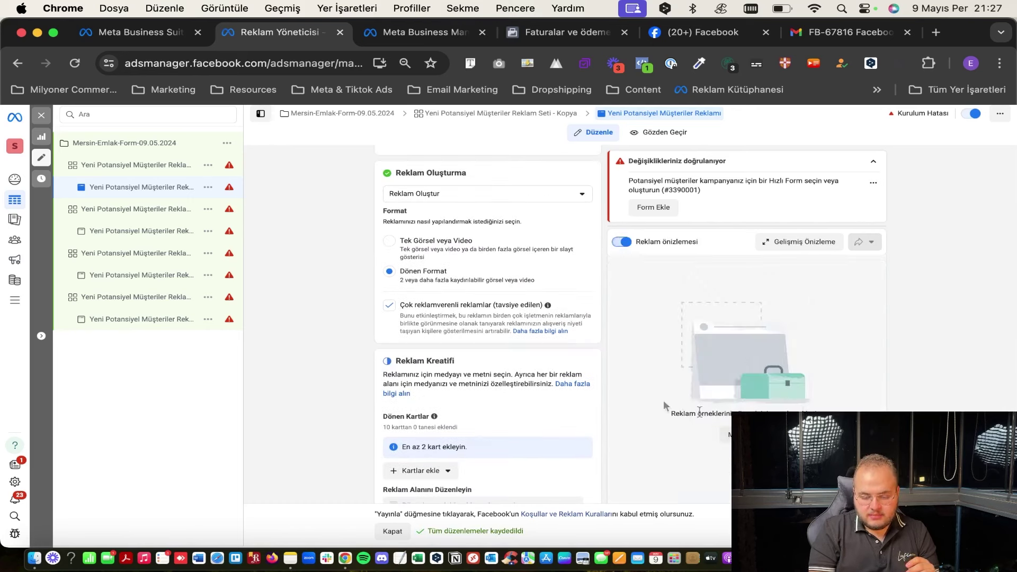
scroll(509, 316, up, 3)
scroll(509, 317, down, 2)
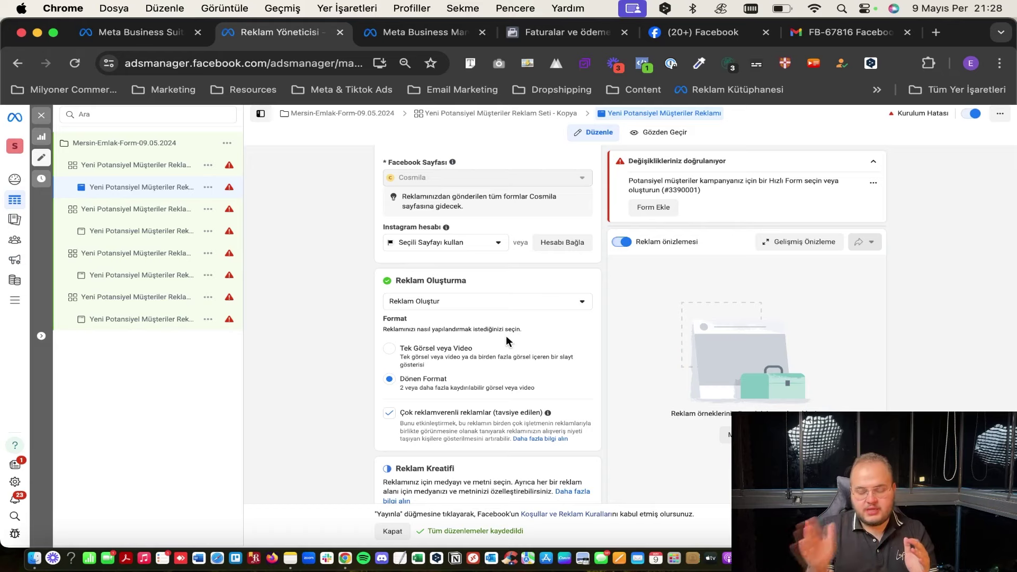
scroll(507, 337, down, 5)
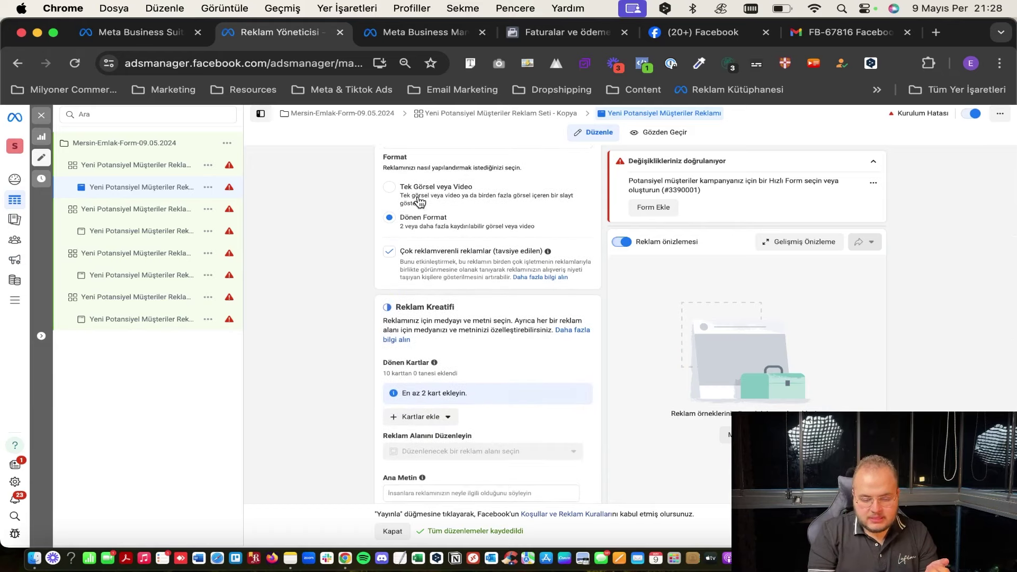
click(421, 202)
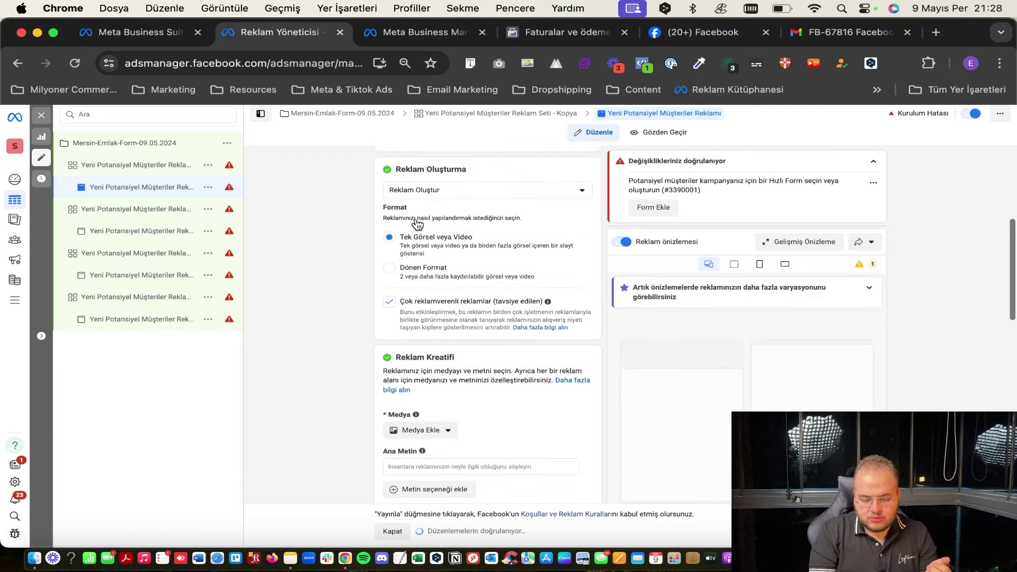
scroll(467, 418, down, 4)
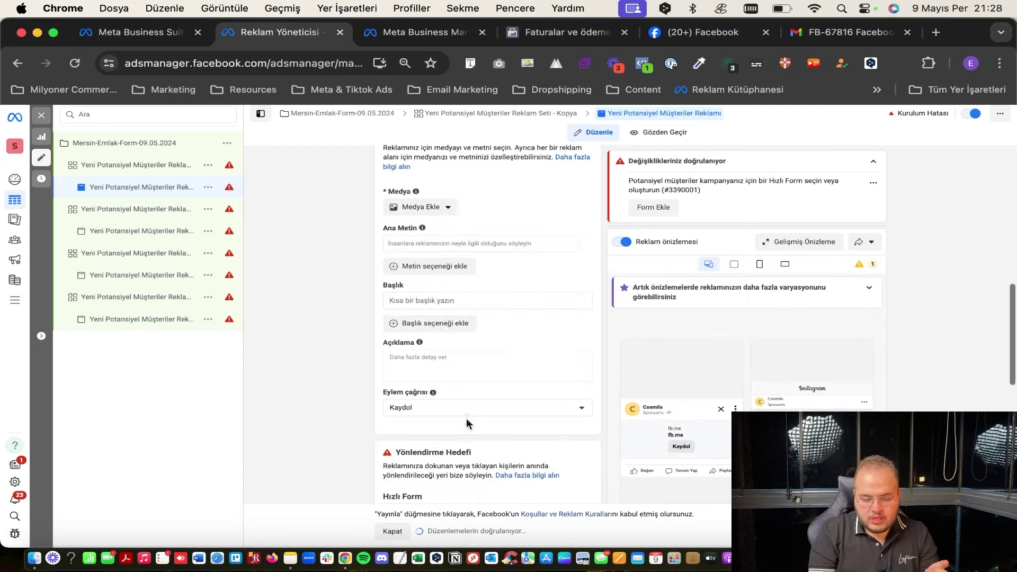
scroll(391, 177, up, 1)
click(419, 277)
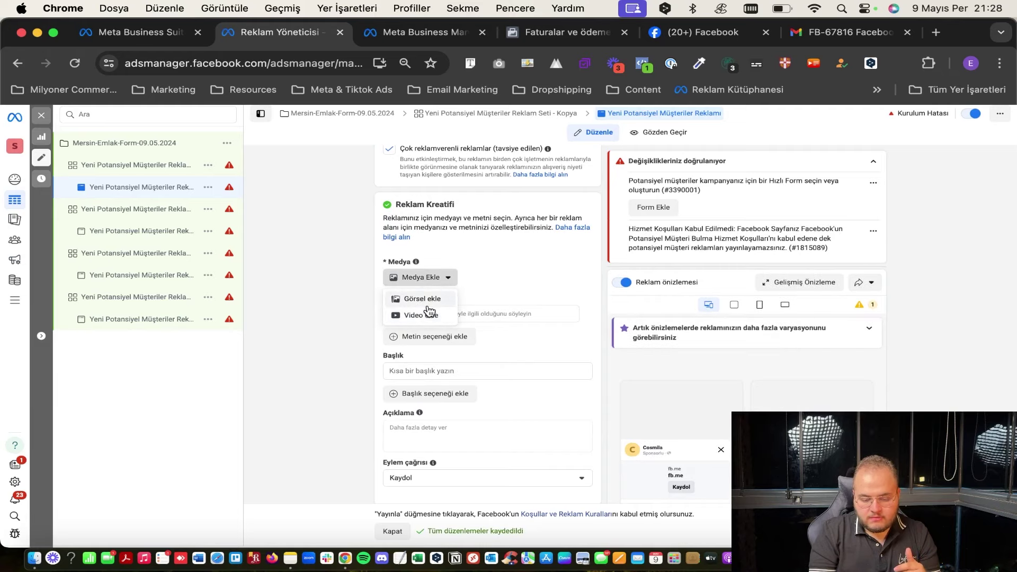
Add the untitled image as the ad's media and dismiss the Advantage+ optimisation dialog.
click(422, 299)
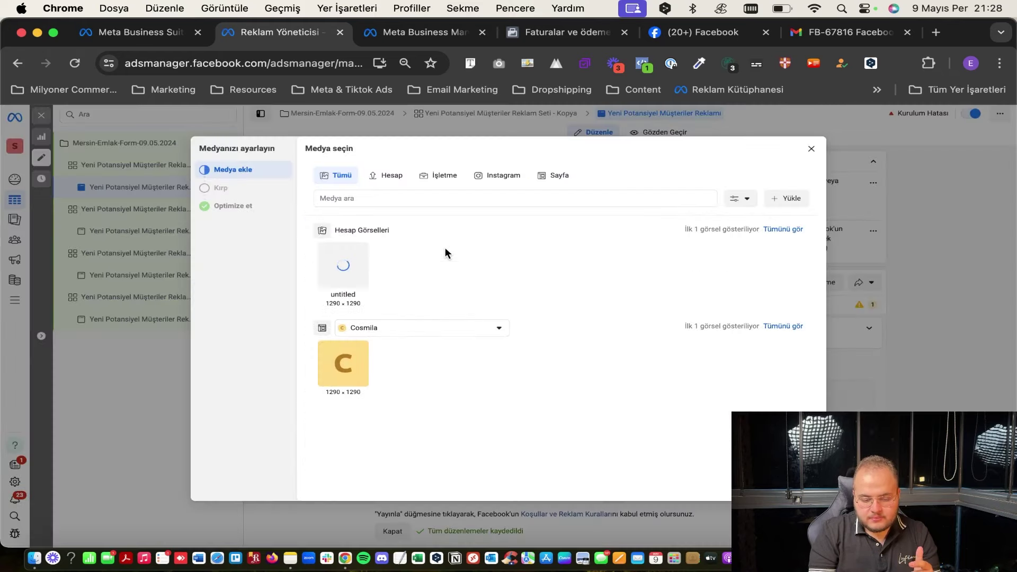
click(364, 268)
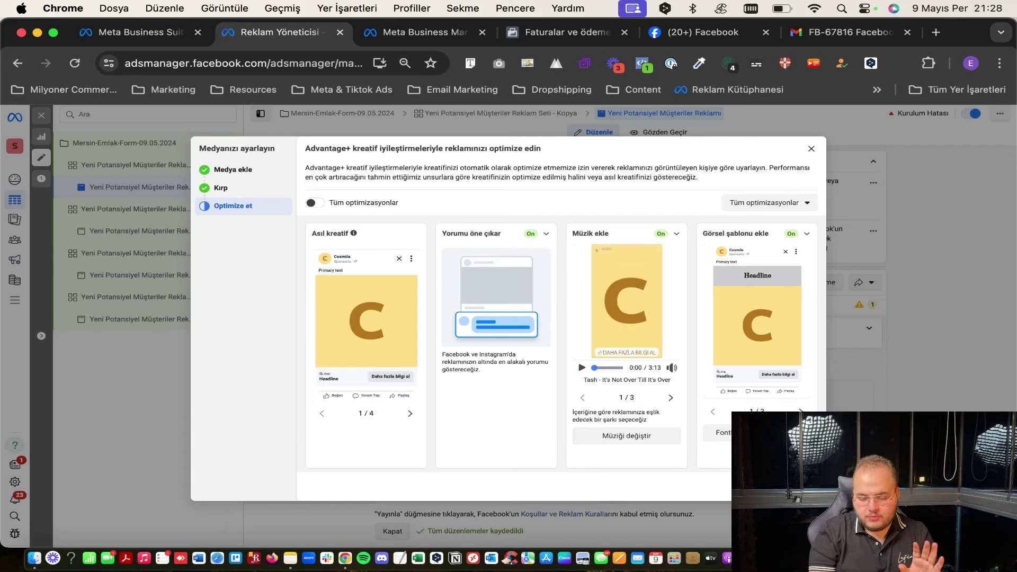
key(Escape)
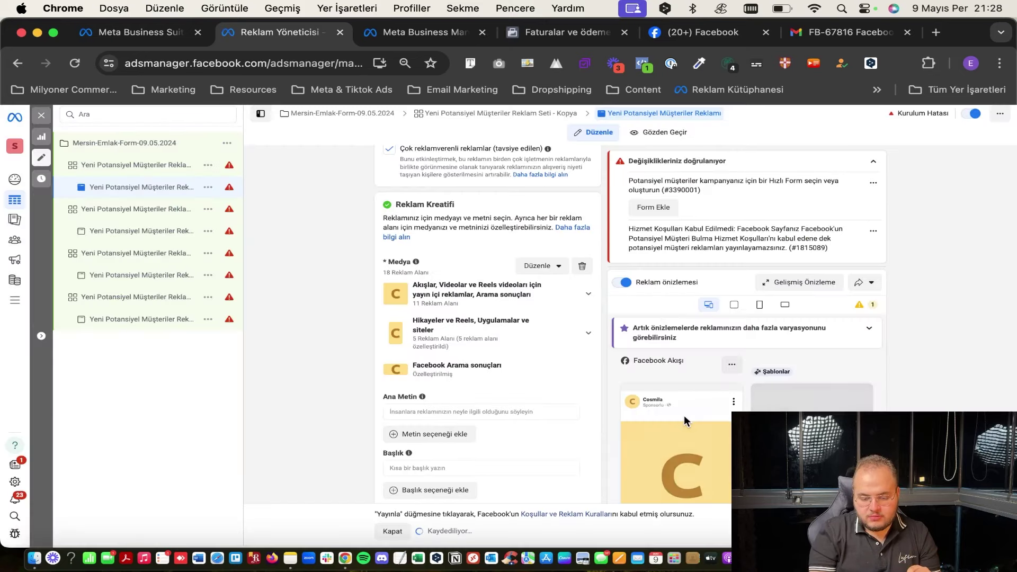
Enter placeholder headline 'ss' and description 'ssa' for the ad.
click(499, 256)
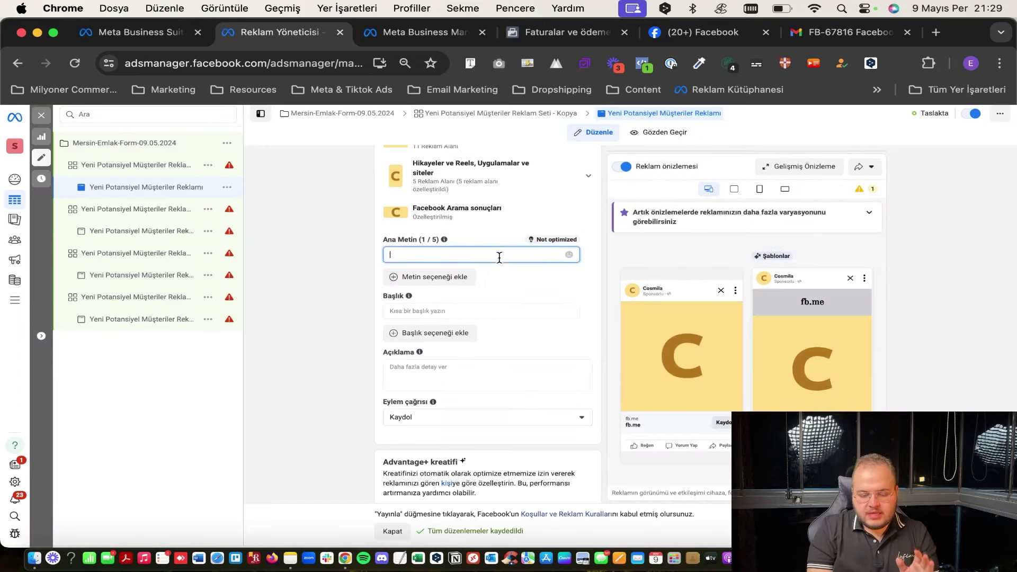
click(440, 366)
click(364, 240)
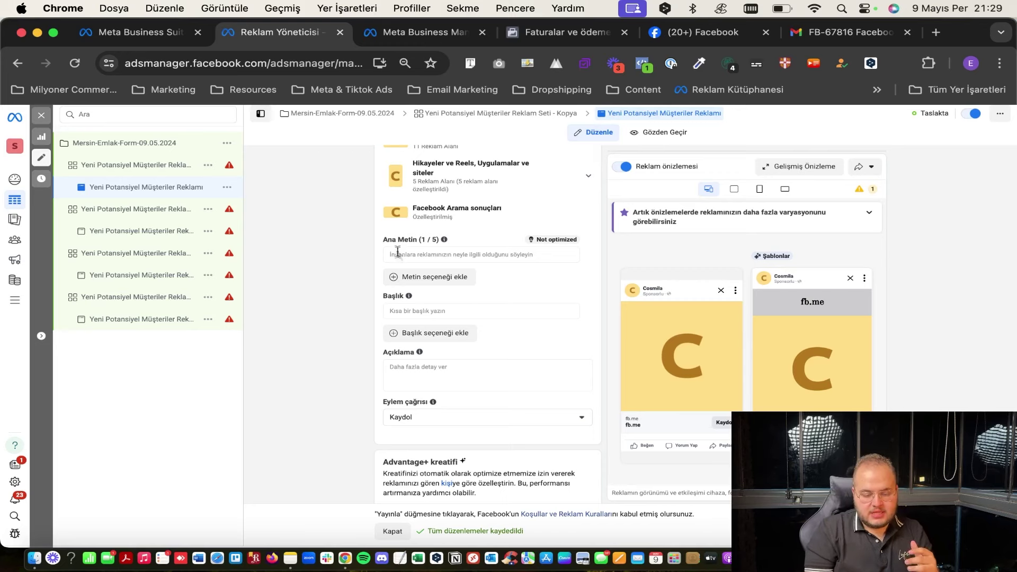
scroll(445, 273, down, 2)
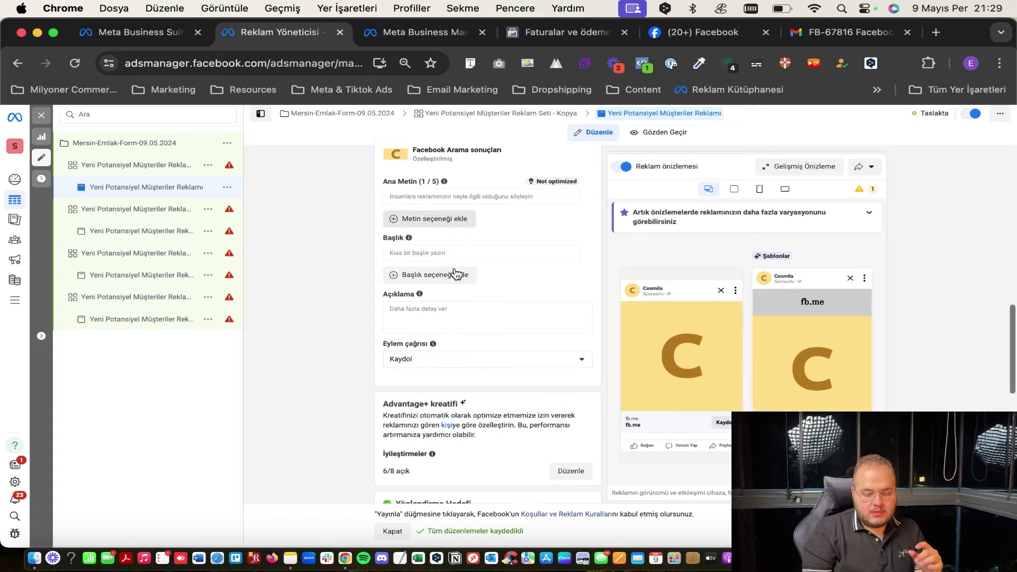
click(429, 247)
text(ss)
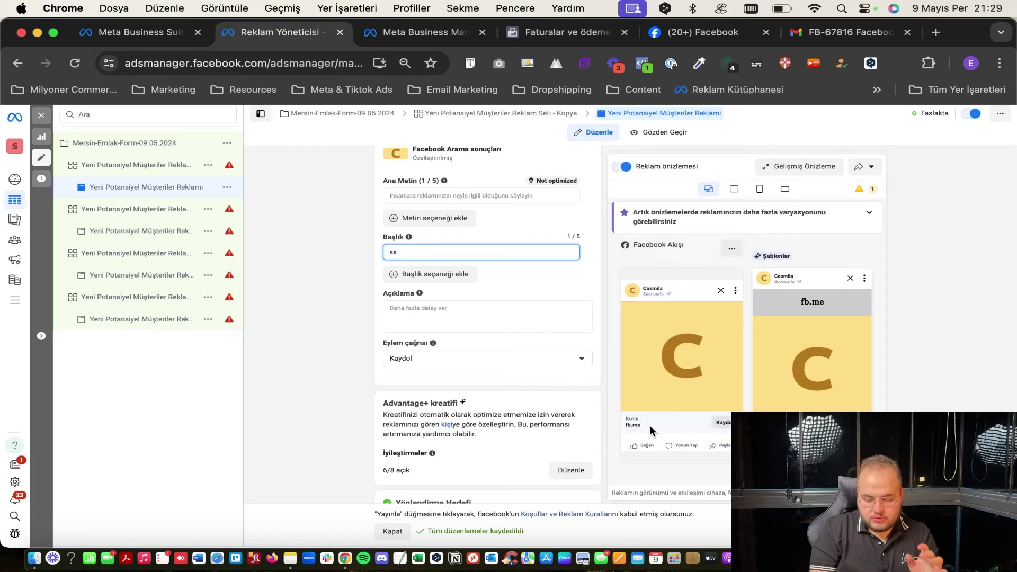
click(625, 351)
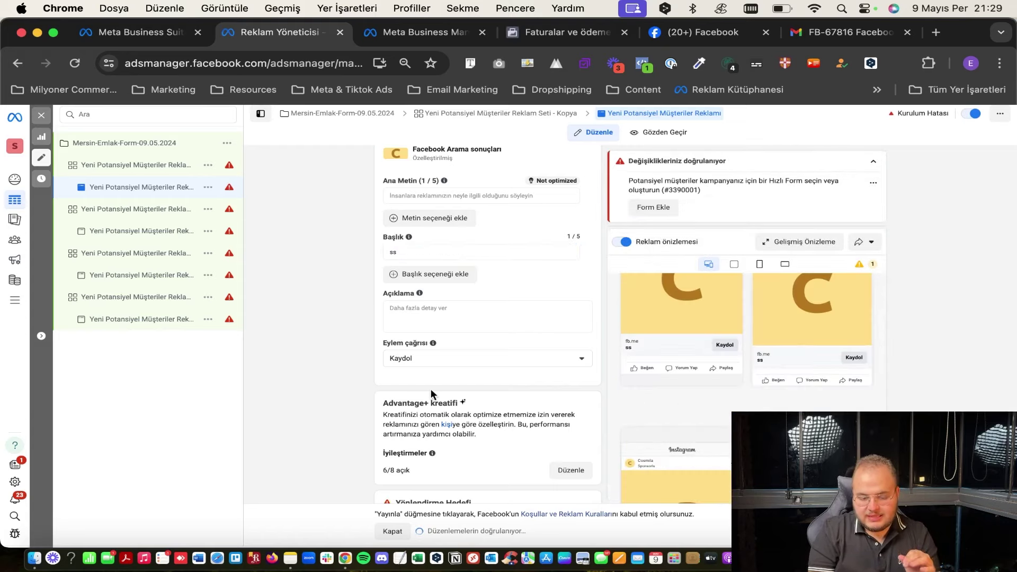
click(494, 316)
text(ssa)
scroll(485, 350, up, 2)
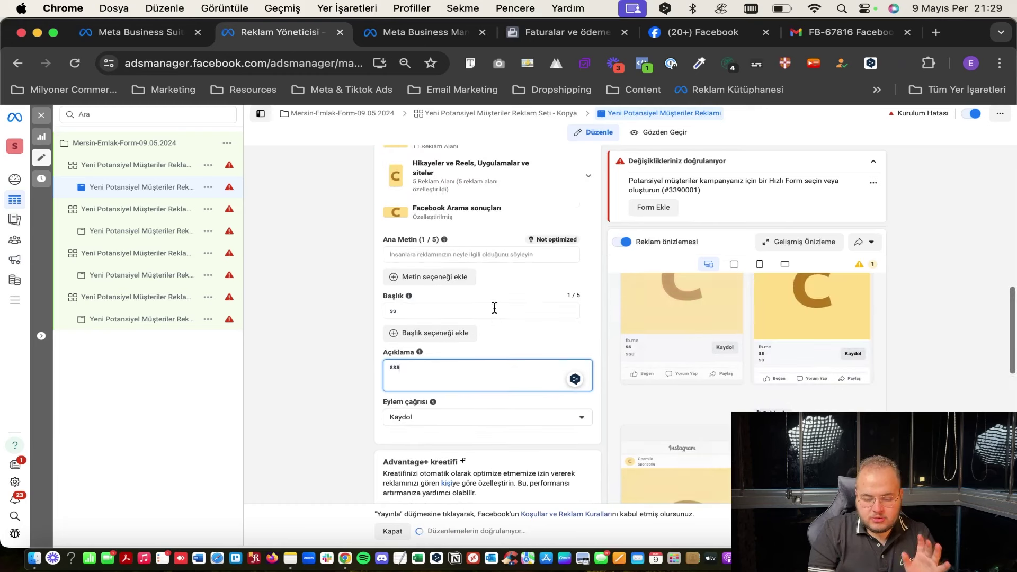
scroll(495, 308, up, 3)
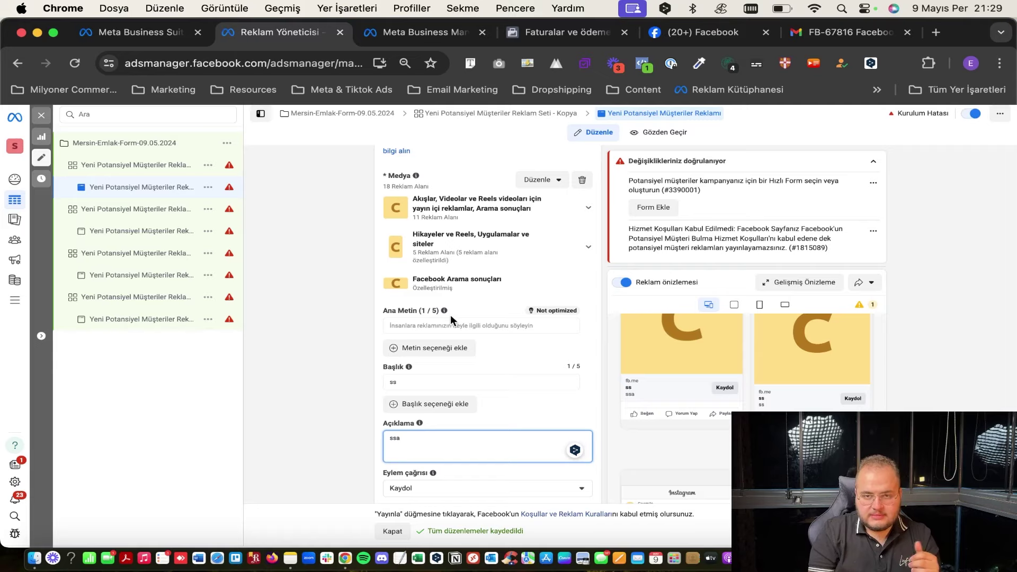
Open a new tab to the right of Ads Manager and enter canva.com.
right_click(300, 32)
click(307, 33)
text(ca)
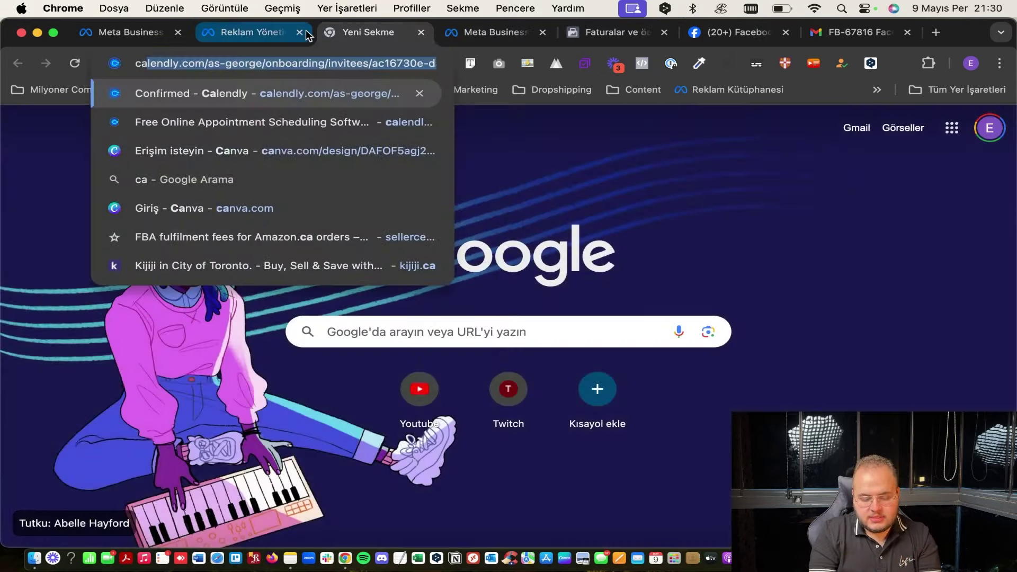
text(nva.com)
Load the Canva website.
key(Return)
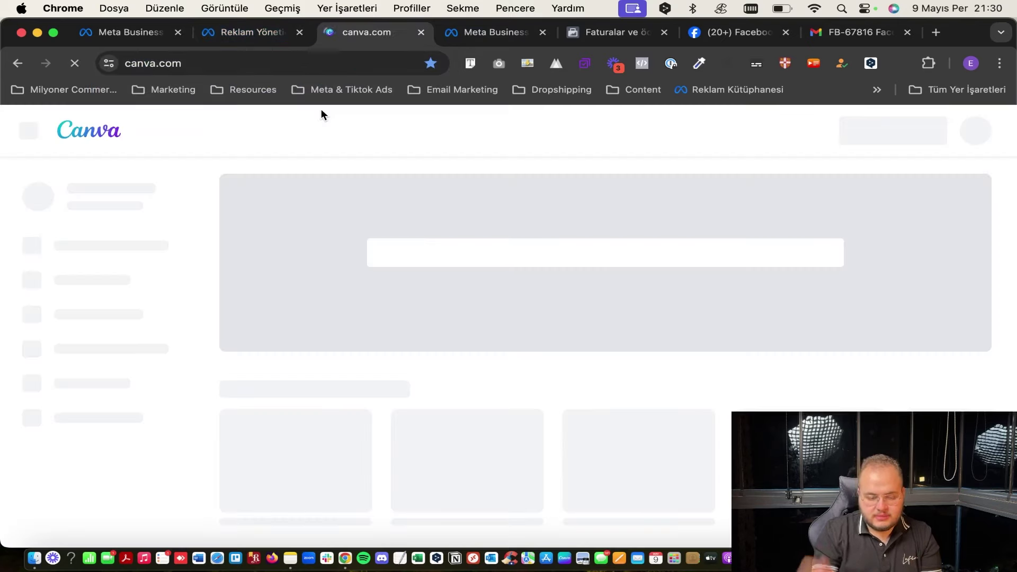
mouse_move(322, 115)
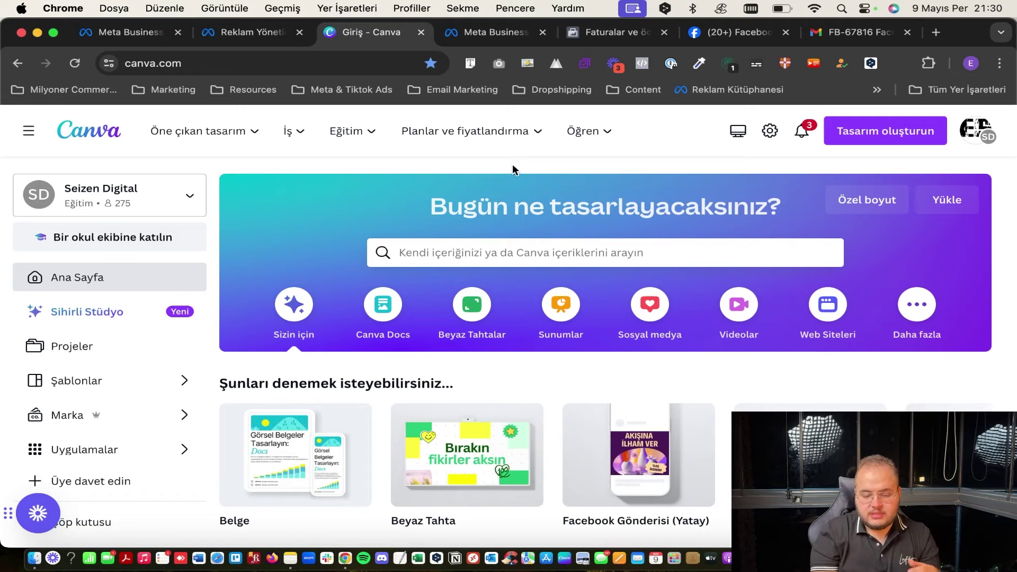
scroll(519, 244, down, 2)
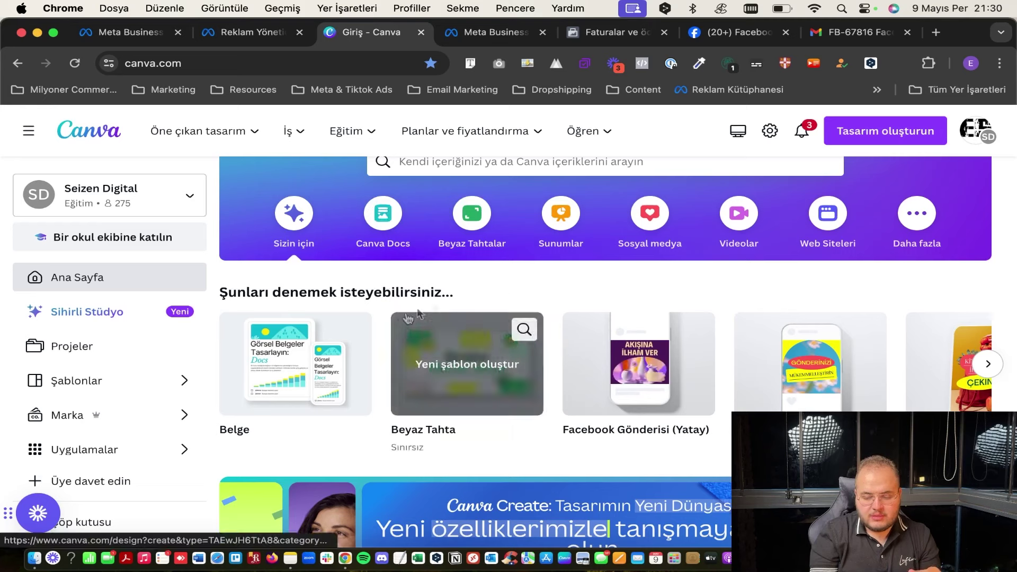
Create a new blank Instagram Gönderisi (Kare) design from the design-type suggestions.
click(860, 136)
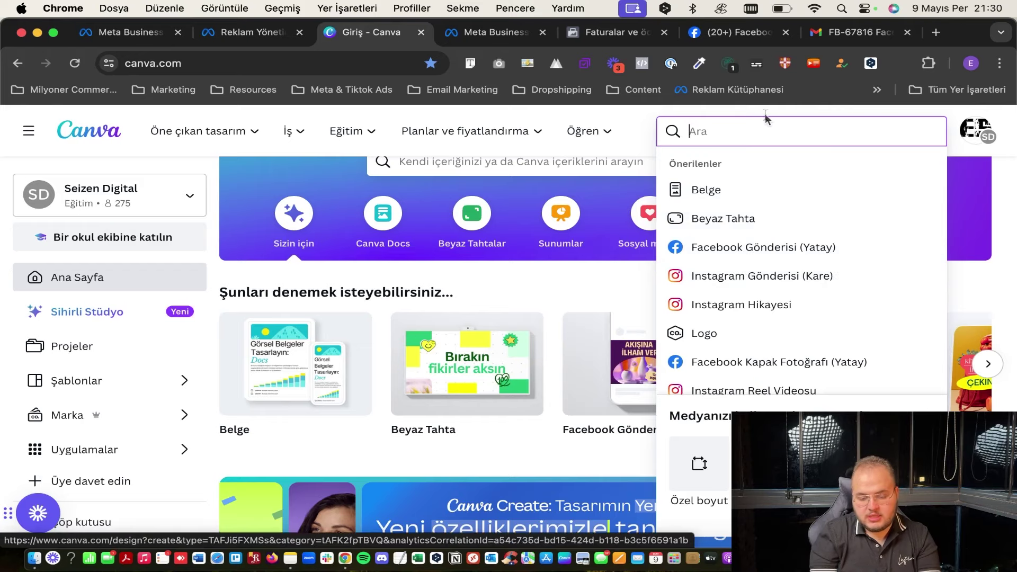
text(reklam)
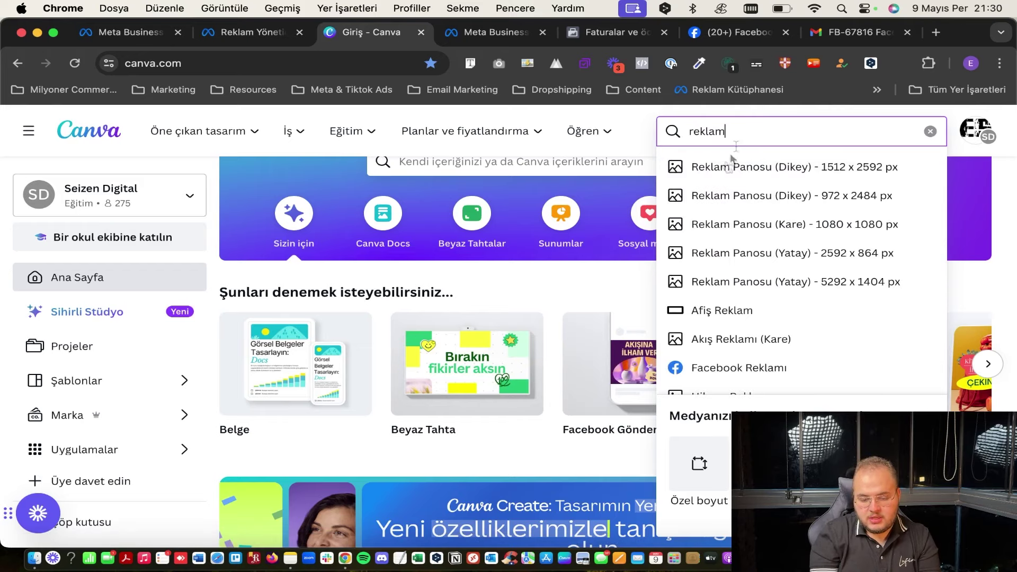
scroll(752, 297, down, 3)
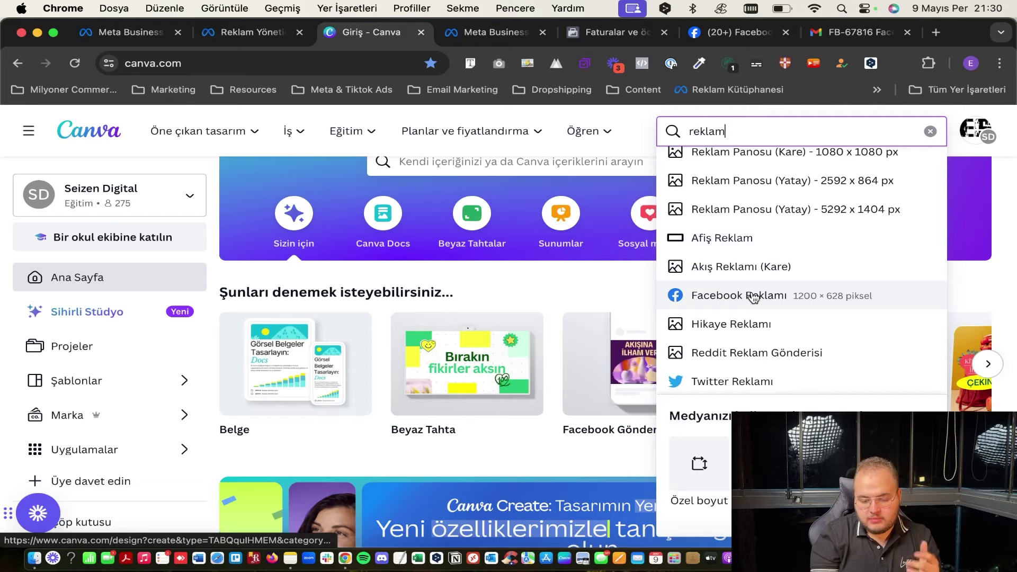
scroll(752, 297, down, 5)
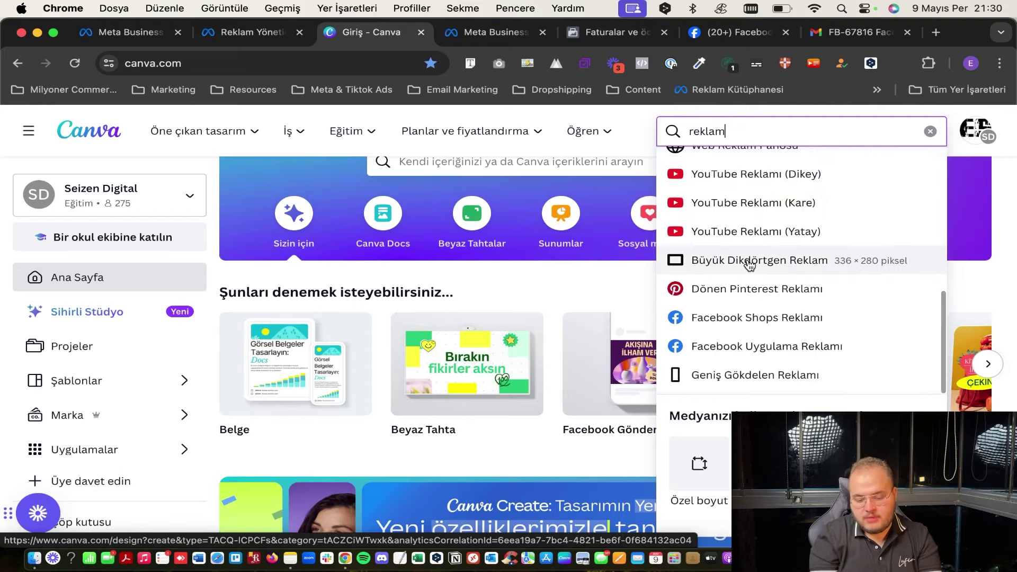
key(BackSpace)
key(BackSpace)
key(BackSpace)
key(BackSpace)
key(BackSpace)
key(BackSpace)
scroll(764, 223, down, 3)
click(561, 213)
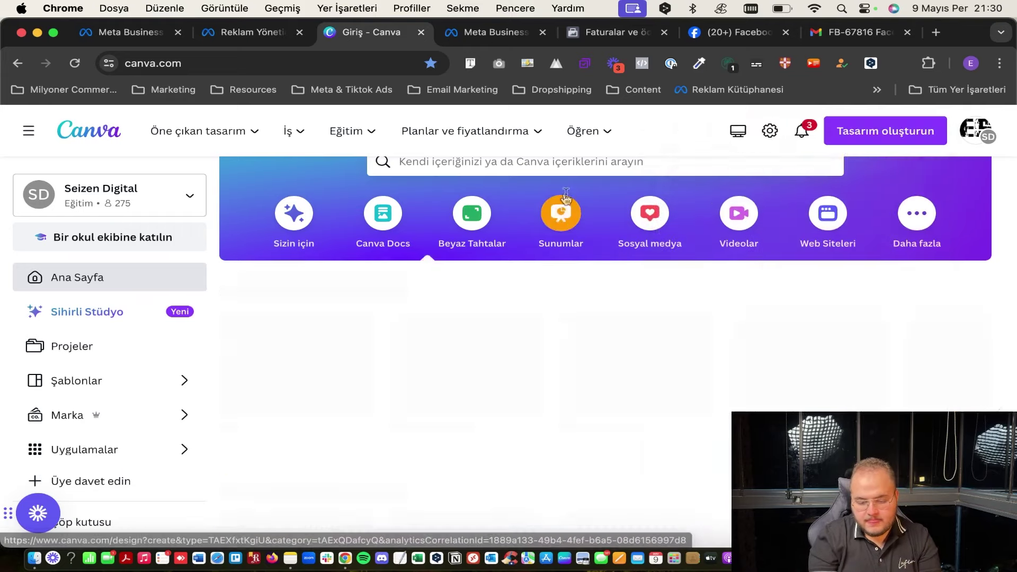
click(854, 126)
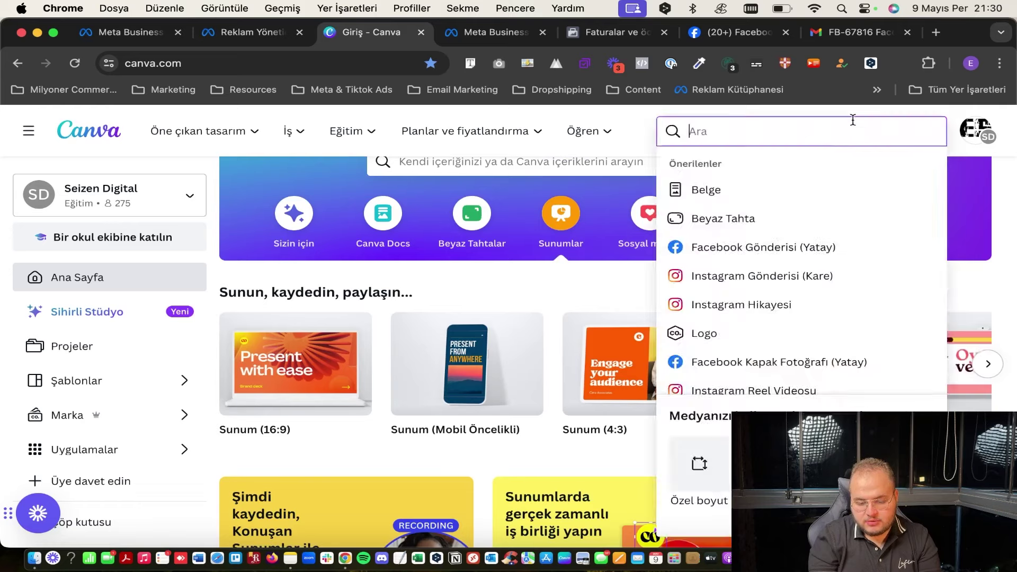
click(749, 282)
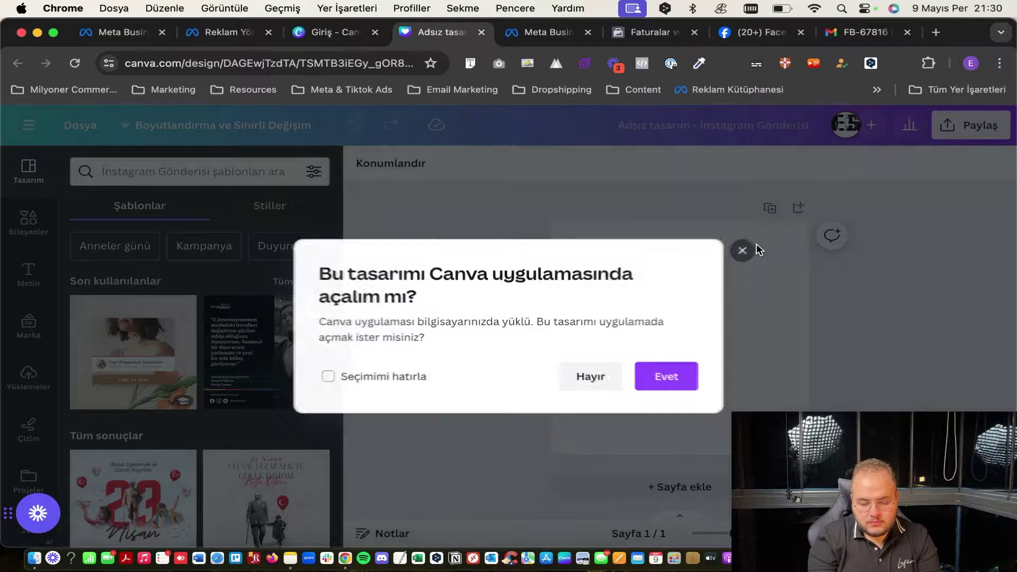
Search templates for 'emlak' and try the EMLAKTA real estate template.
scroll(249, 345, down, 2)
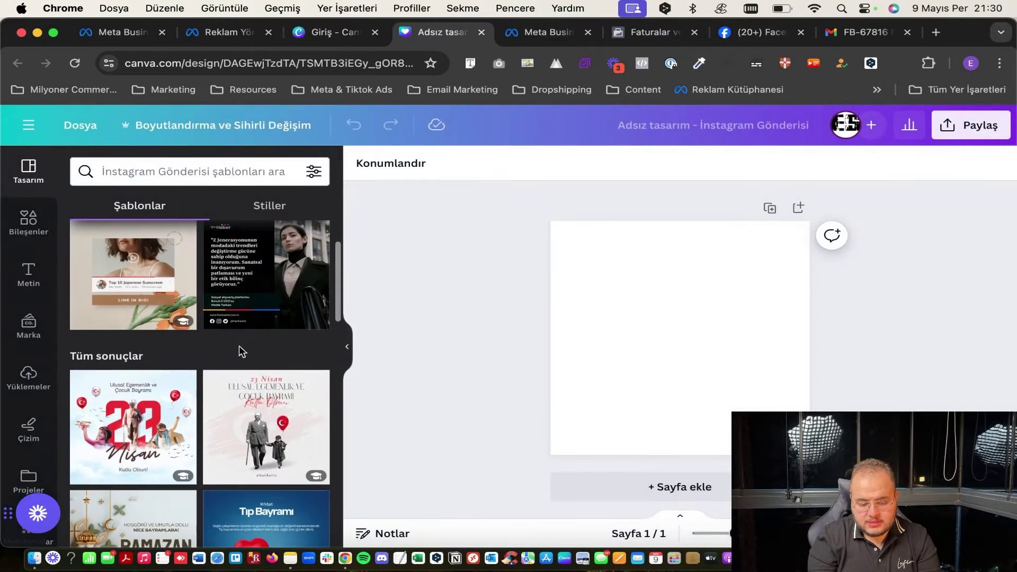
click(176, 172)
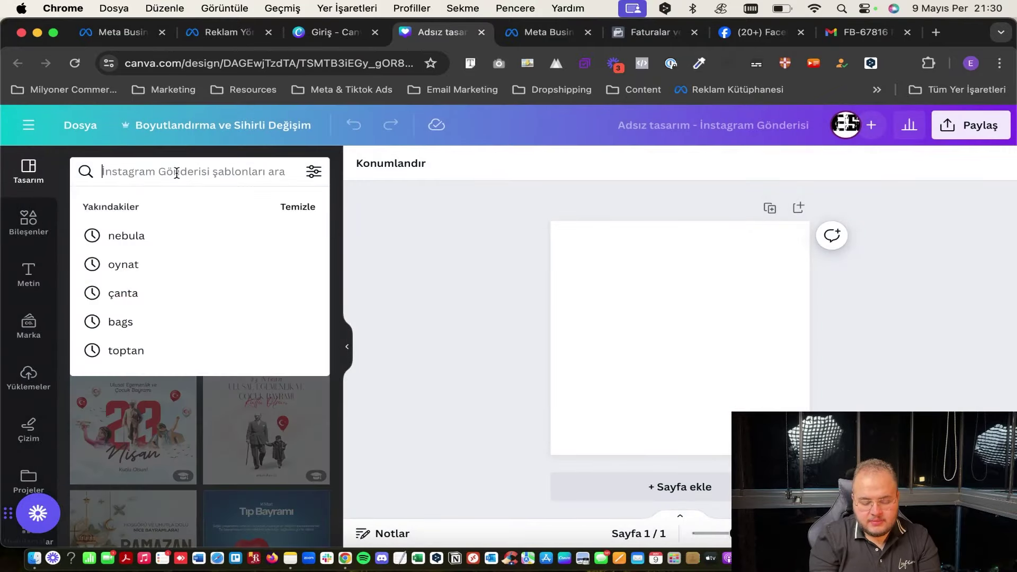
text(emlak)
key(Return)
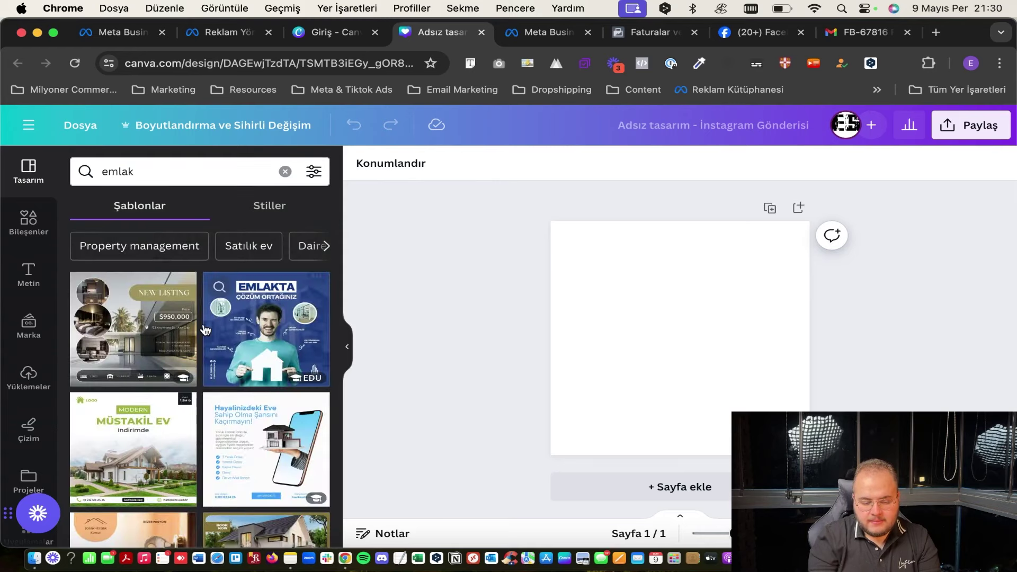
click(208, 329)
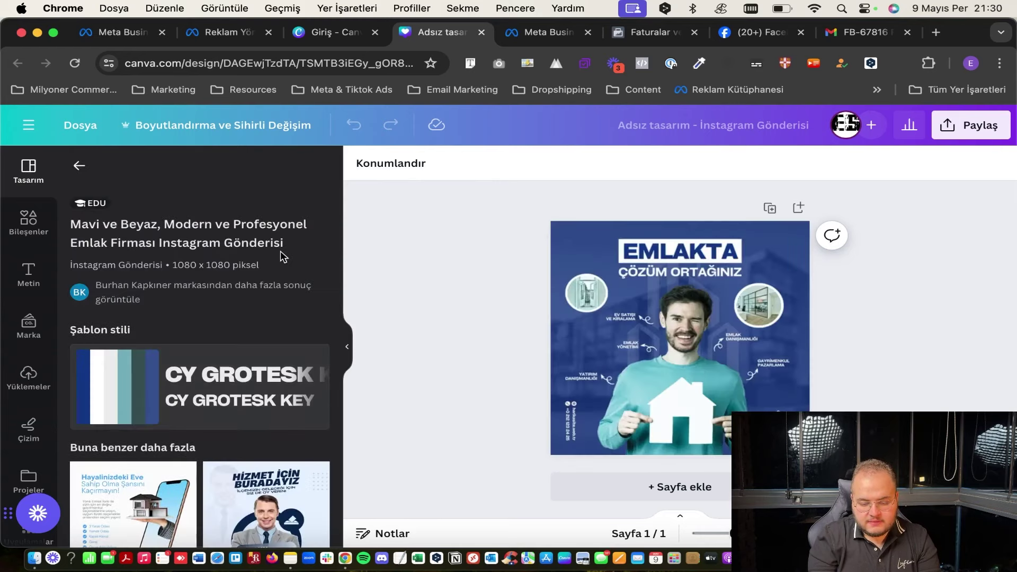
click(601, 283)
Apply the Modern House For Sale template with its villa photo instead.
click(79, 166)
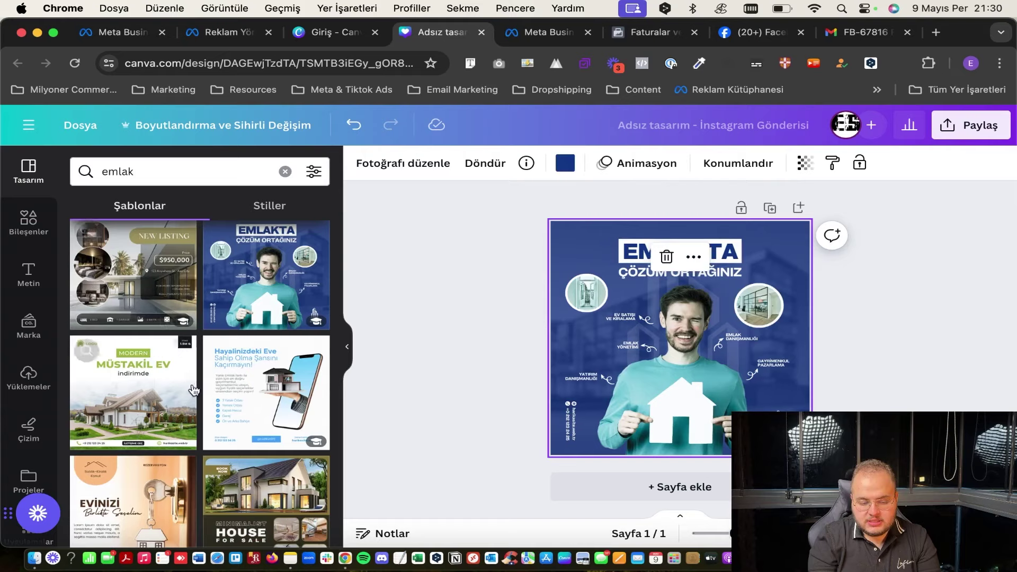
scroll(194, 390, down, 1)
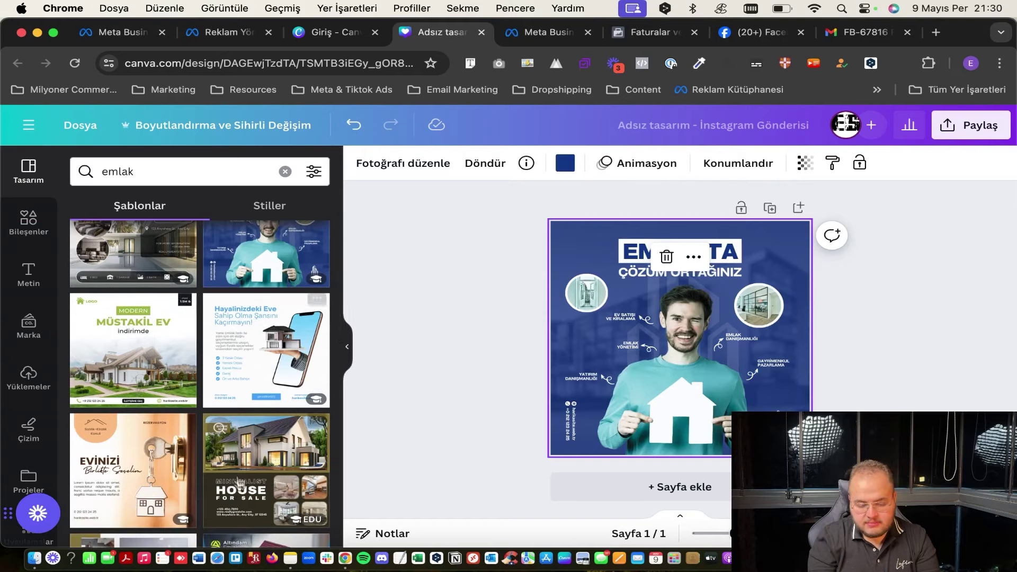
scroll(240, 488, down, 3)
scroll(233, 474, down, 3)
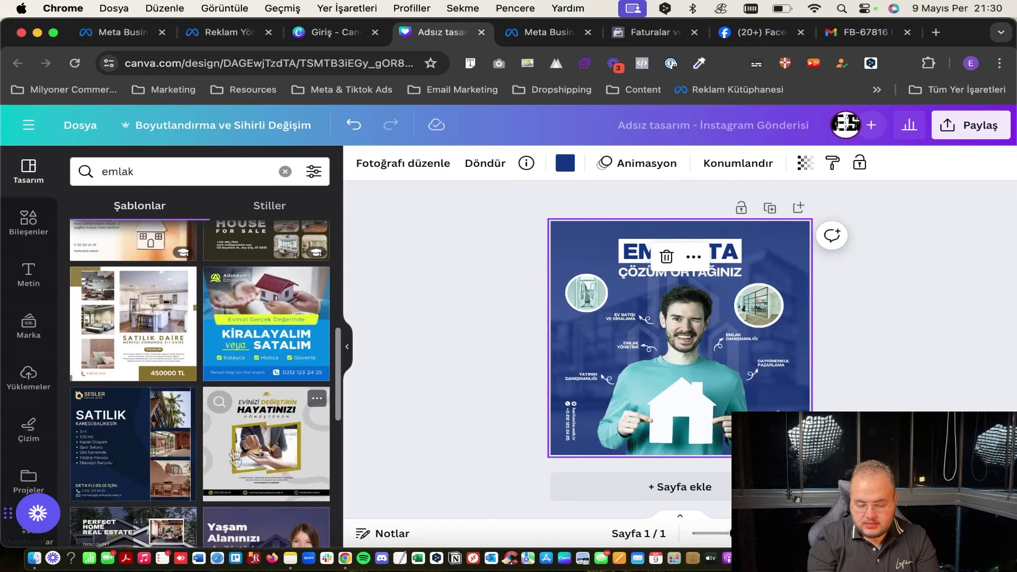
scroll(231, 424, down, 3)
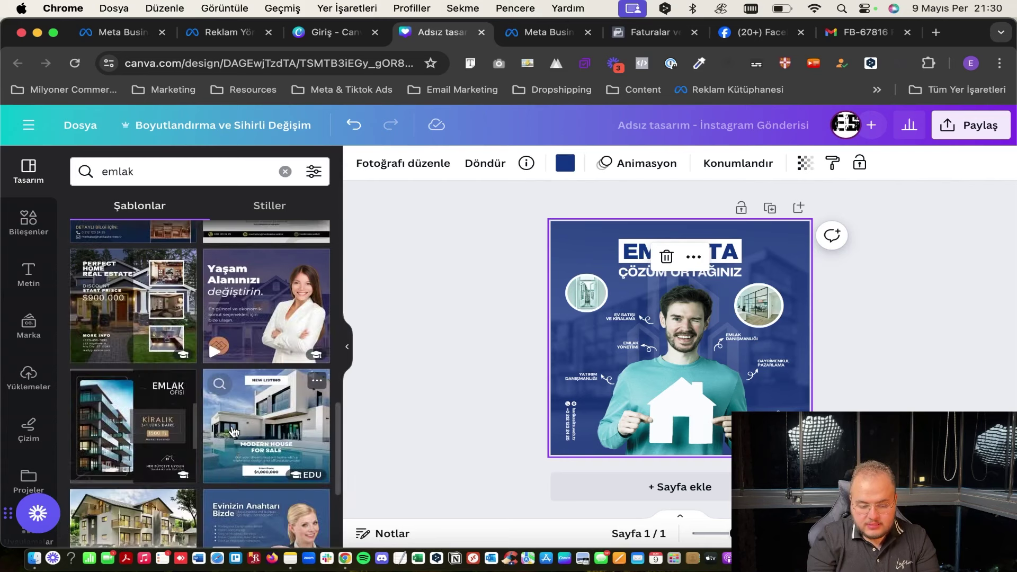
scroll(233, 426, down, 3)
scroll(234, 428, down, 2)
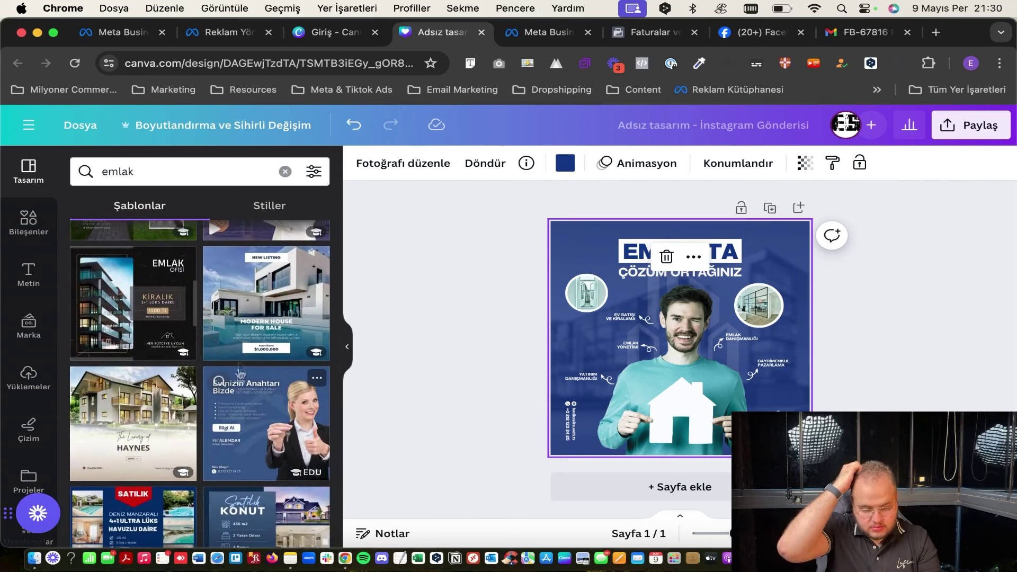
click(251, 332)
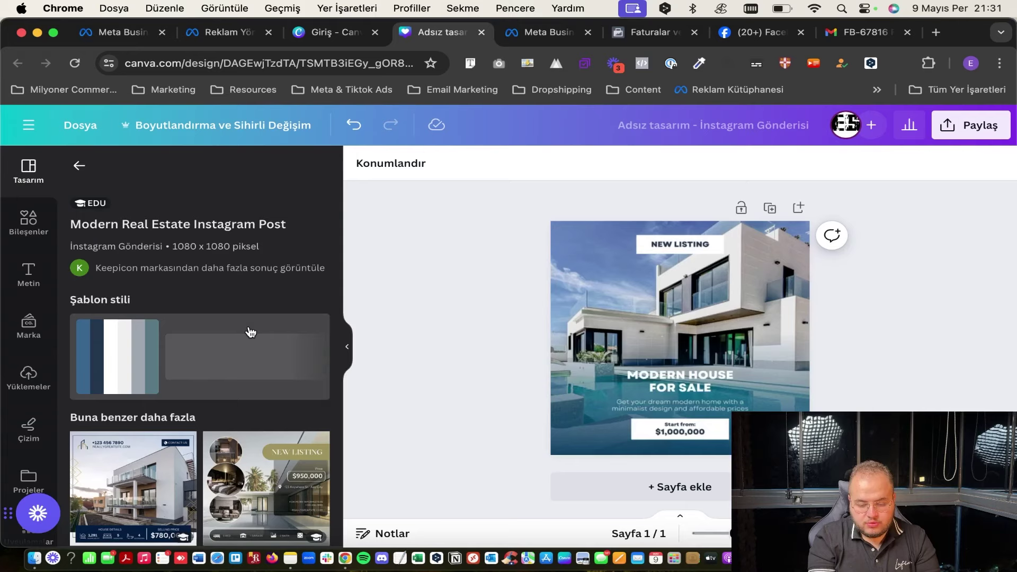
click(597, 331)
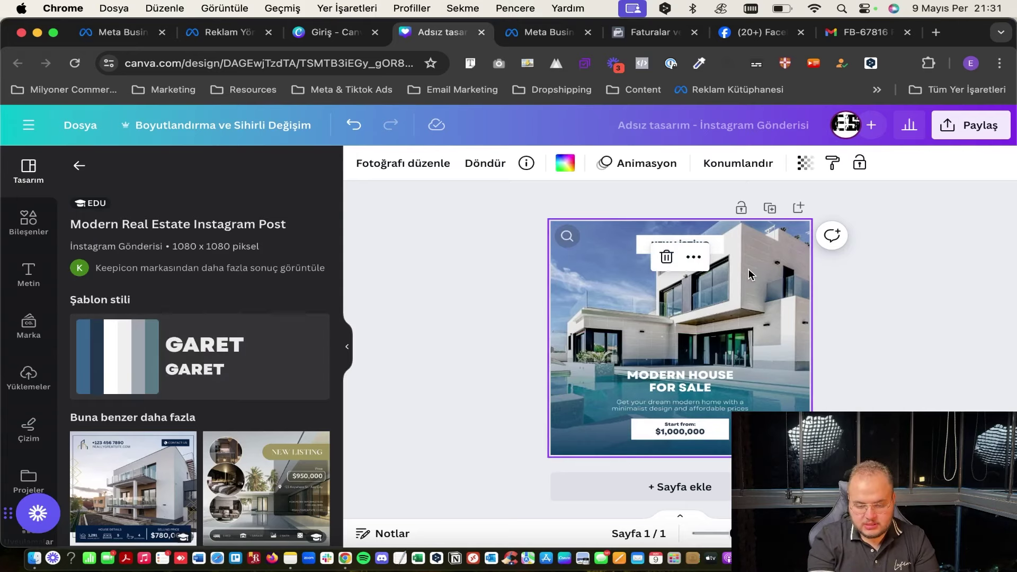
Change the NEW LISTING label to ANTALYA and the headline to SATILIK LUX VILLA.
click(844, 275)
click(684, 247)
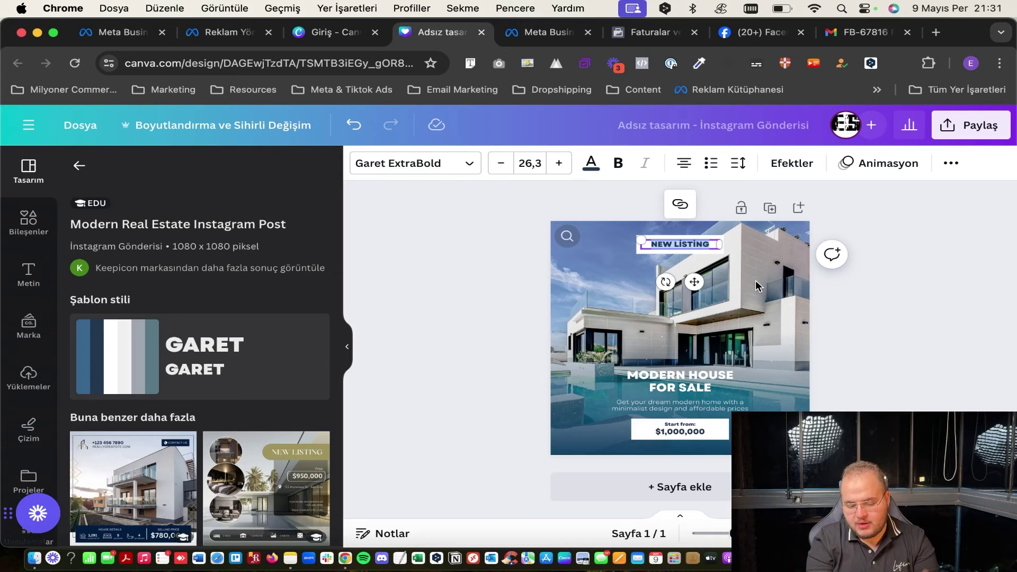
text(ANTALYA)
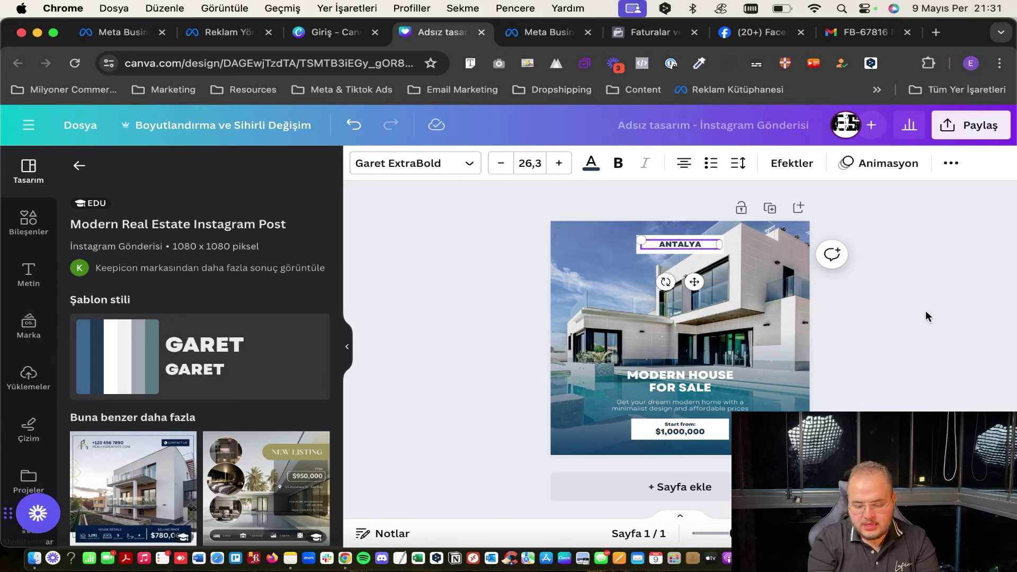
click(927, 316)
click(635, 382)
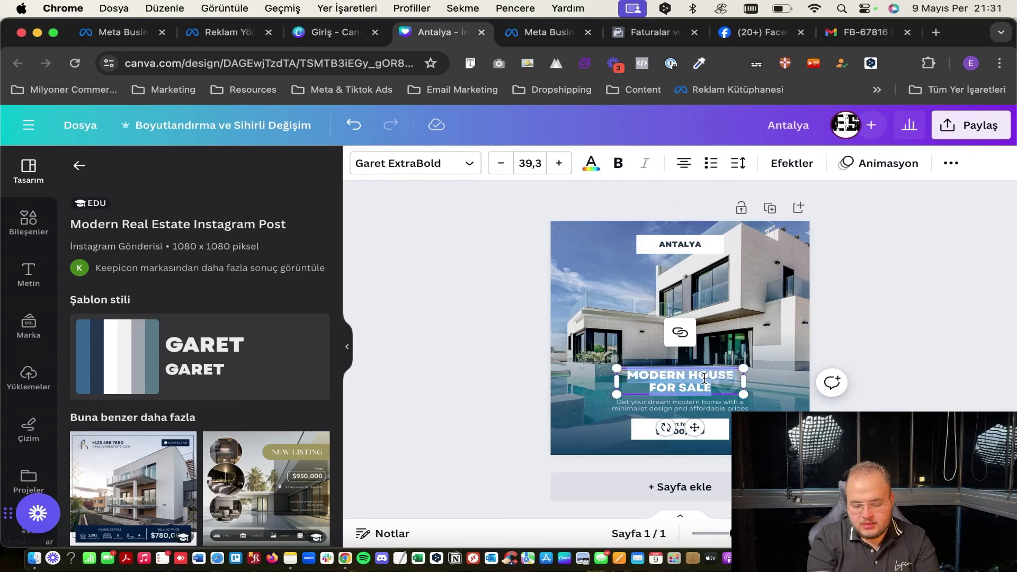
text(SATILIK)
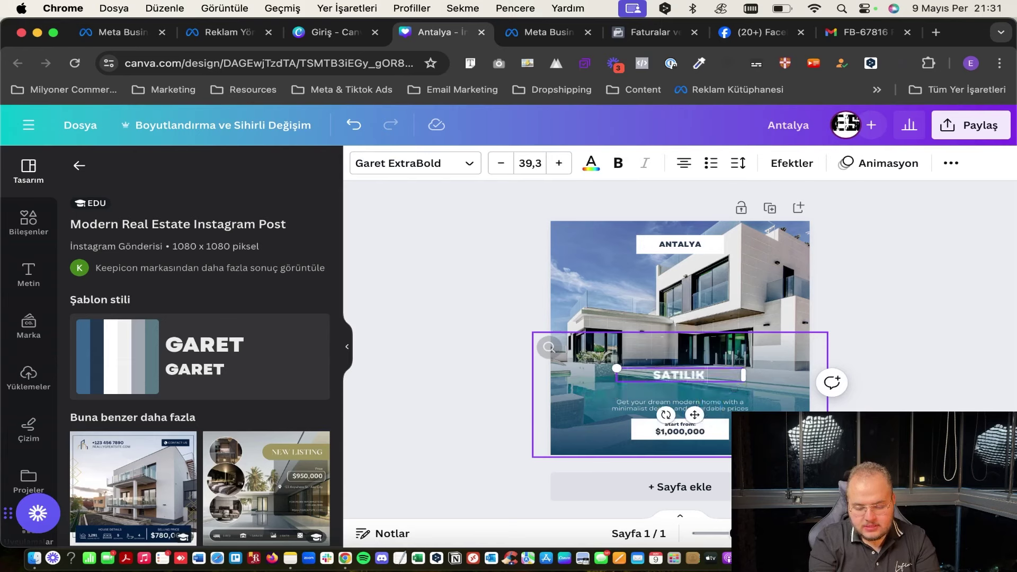
text( LUX VILLA)
Replace the English tagline with 'HAYALİNİZDEKİ YAŞAMA BİR ADIM UZAKTASINIZ'.
click(695, 410)
click(695, 410)
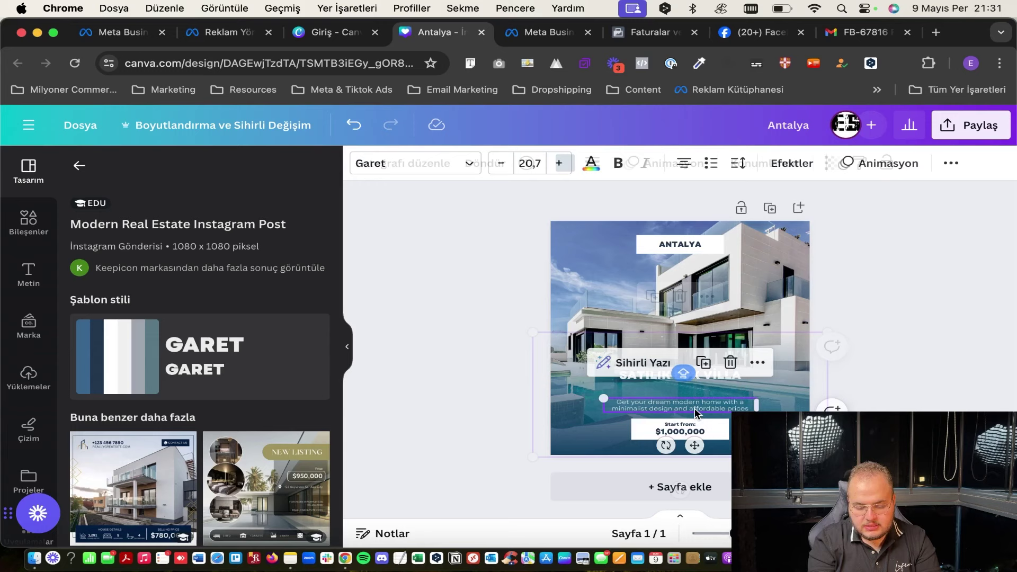
click(695, 409)
key(BackSpace)
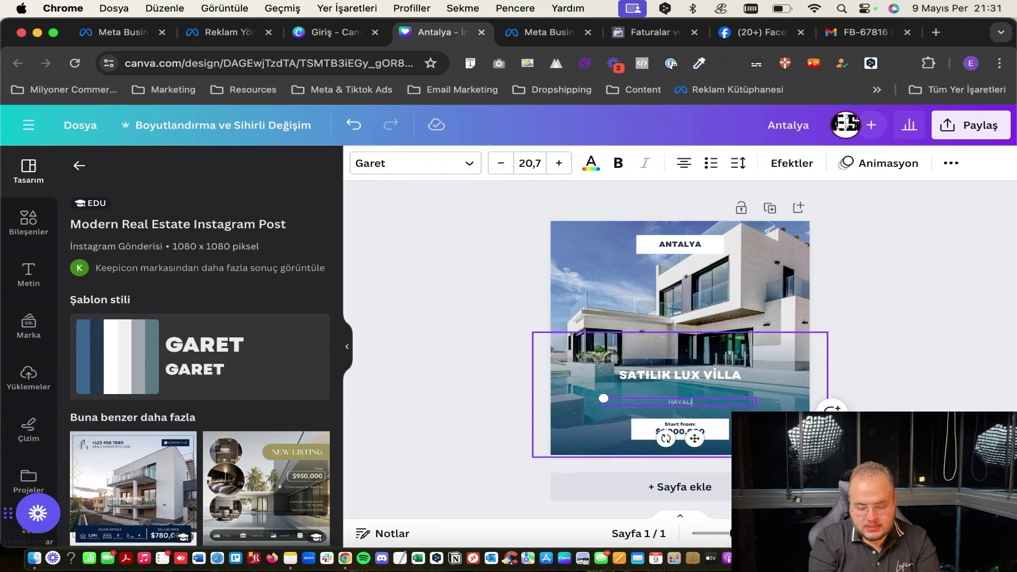
text(HAYALİNİZDEKİ YAŞAMA)
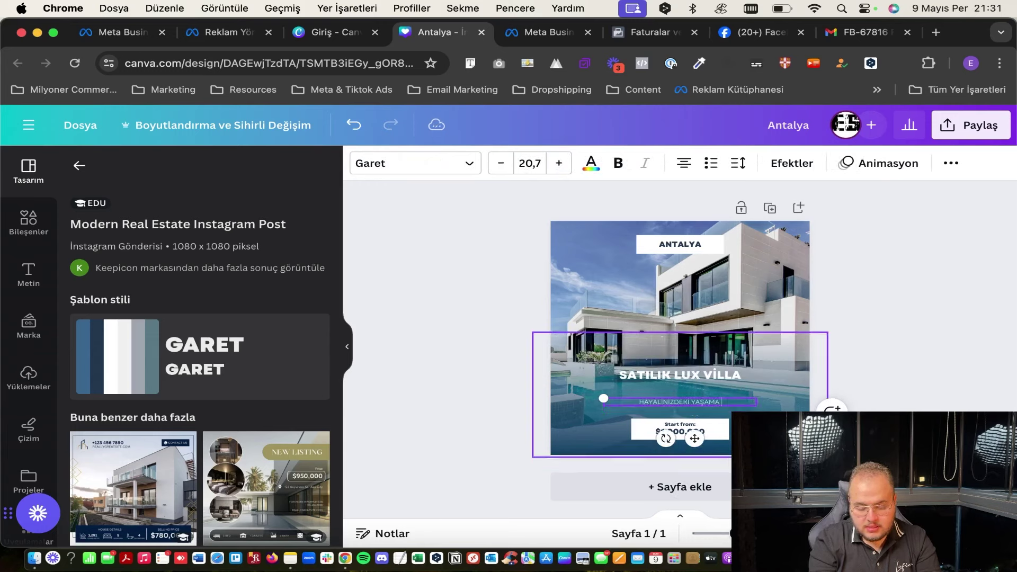
text( BİR ADIM UZAKTASINIIZ)
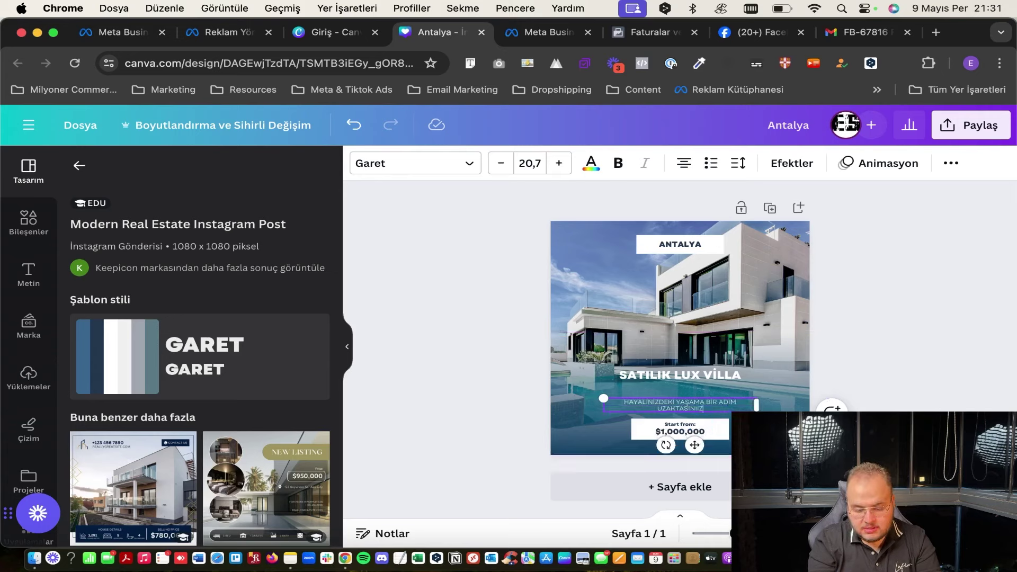
click(671, 431)
Rewrite the Start from label as 'DAN BAŞLAYAN FİYATLAR' and widen it to one line.
click(671, 430)
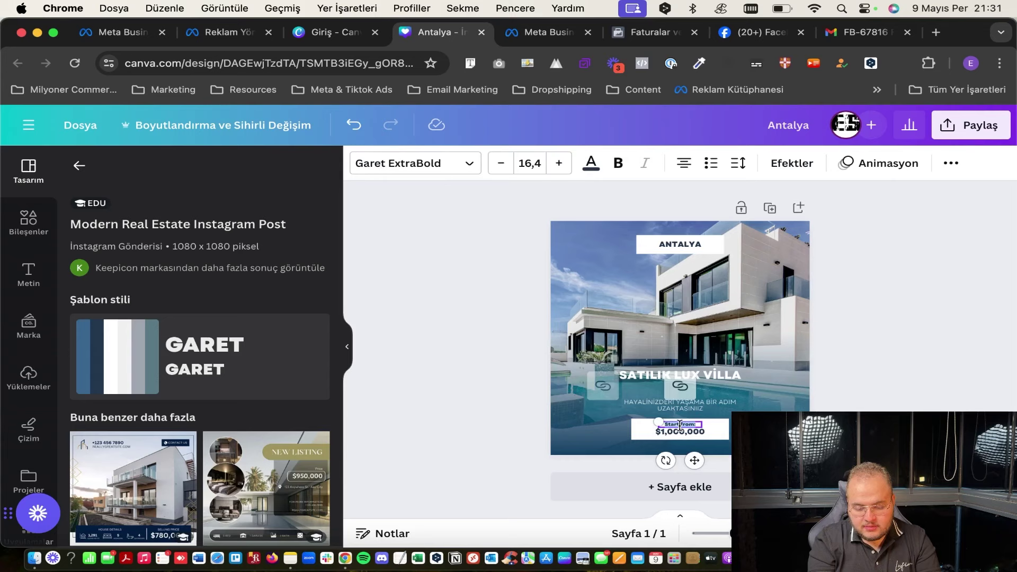
text(DAN)
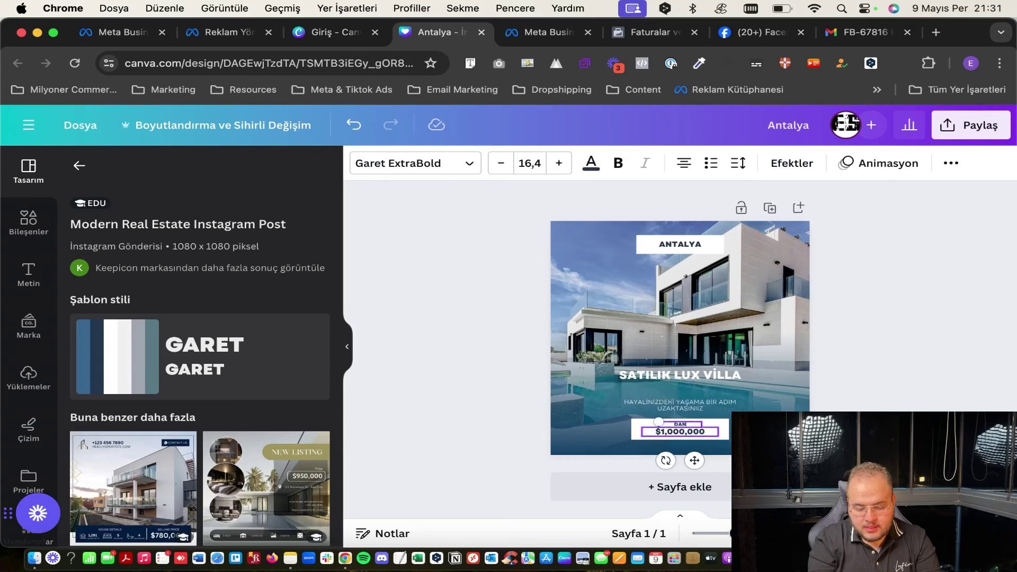
text( BAŞLAYAN FİYATLAR)
drag(702, 432, 730, 427)
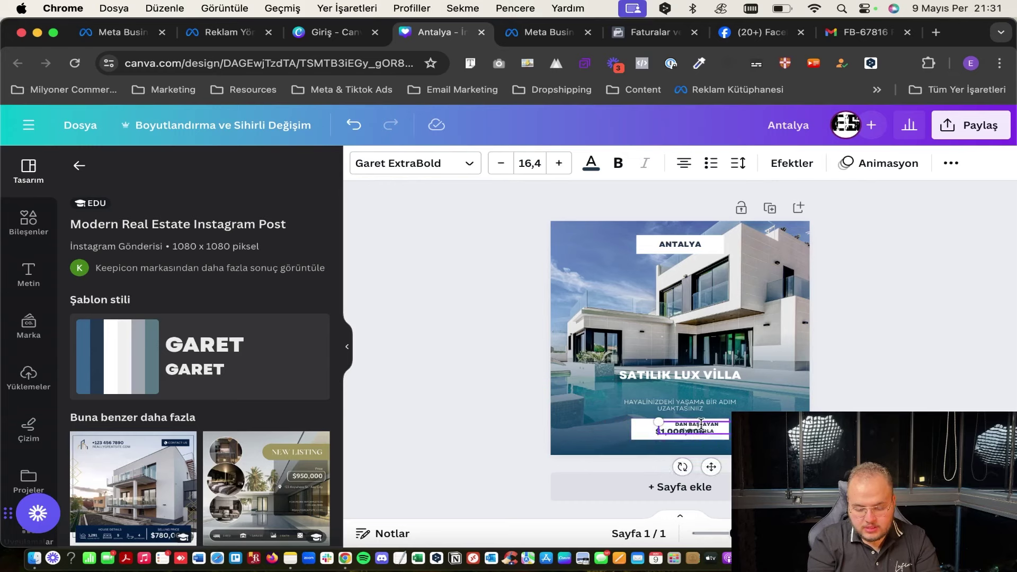
scroll(699, 434, up, 5)
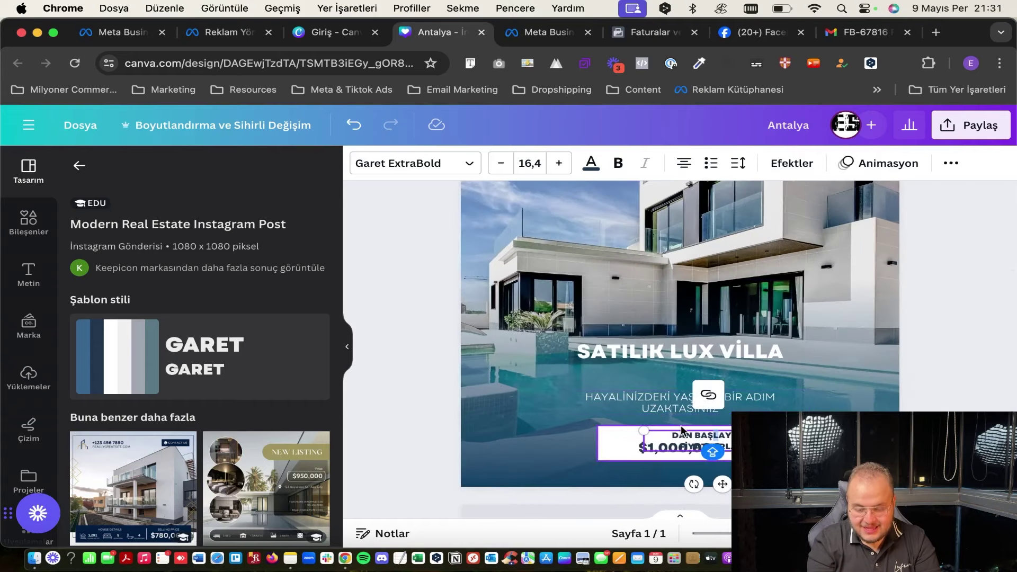
click(673, 416)
Change the price to $300,000 and position it above the label.
drag(689, 435, 670, 440)
key(ctrl+z)
double_click(668, 441)
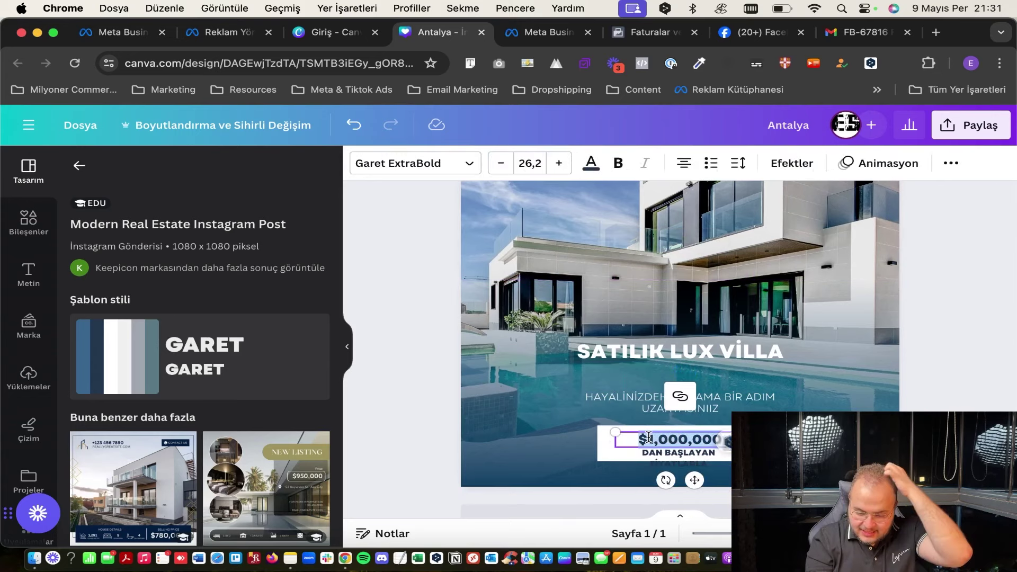
click(649, 439)
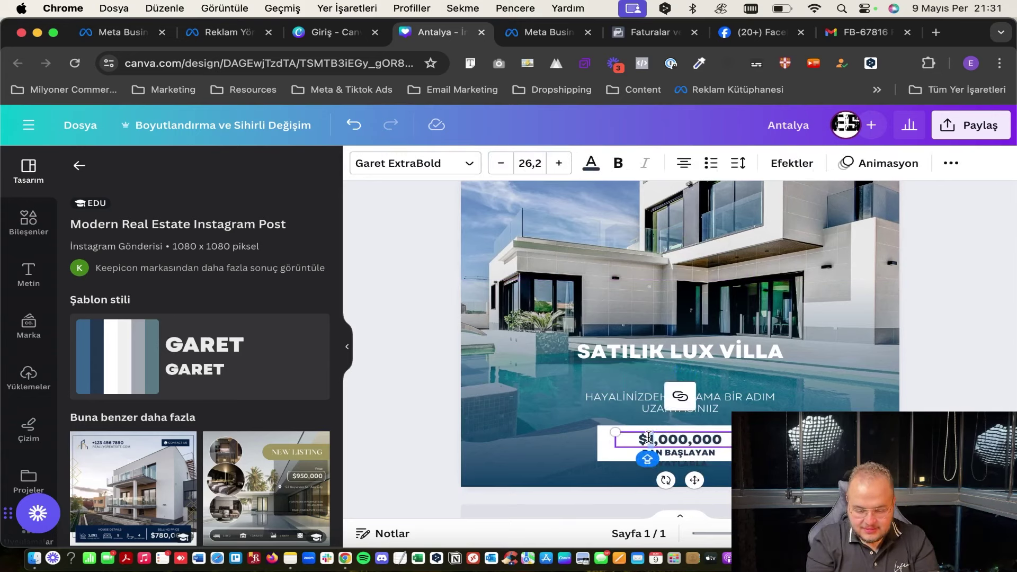
key(BackSpace)
text(3)
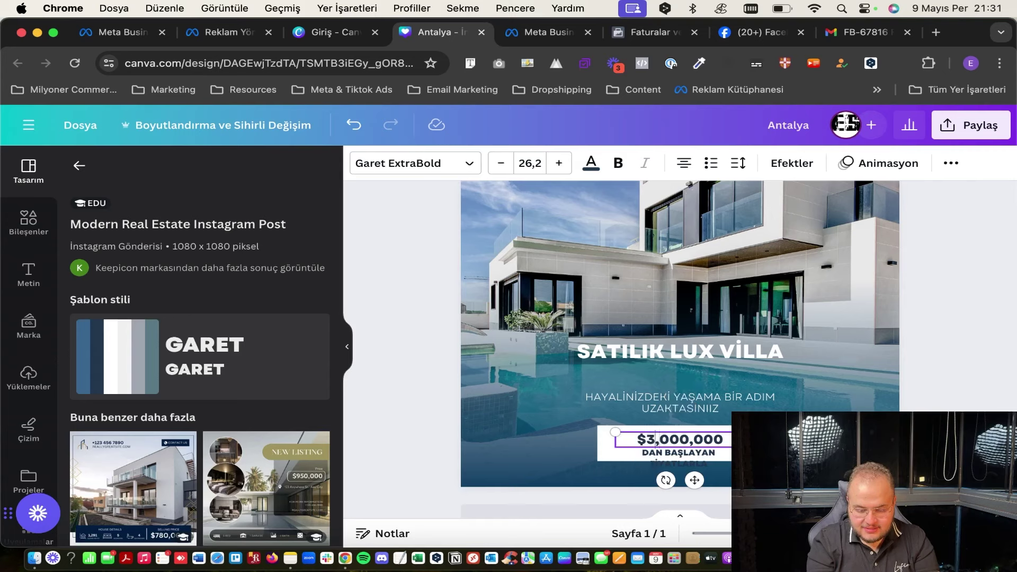
key(BackSpace)
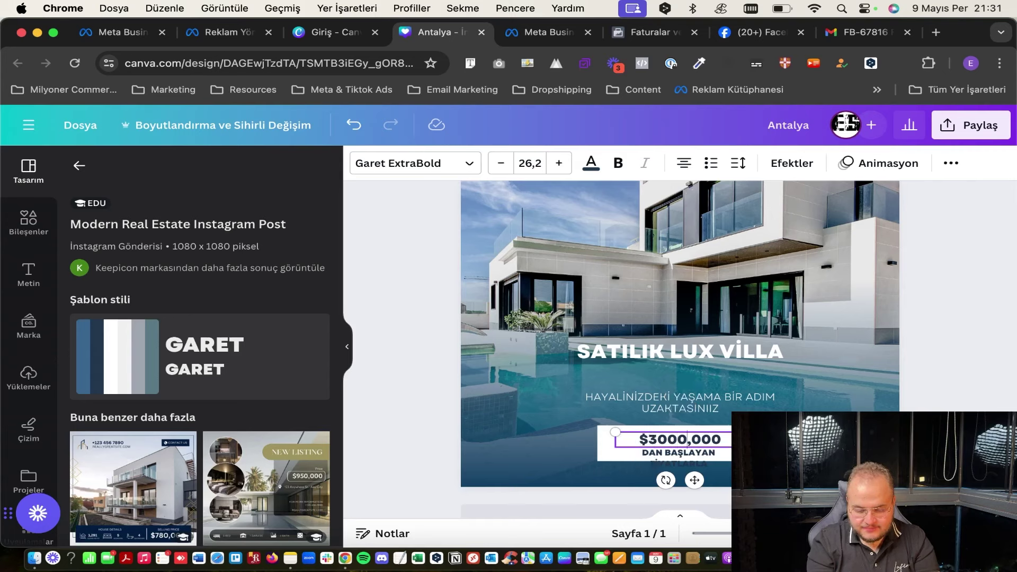
key(BackSpace)
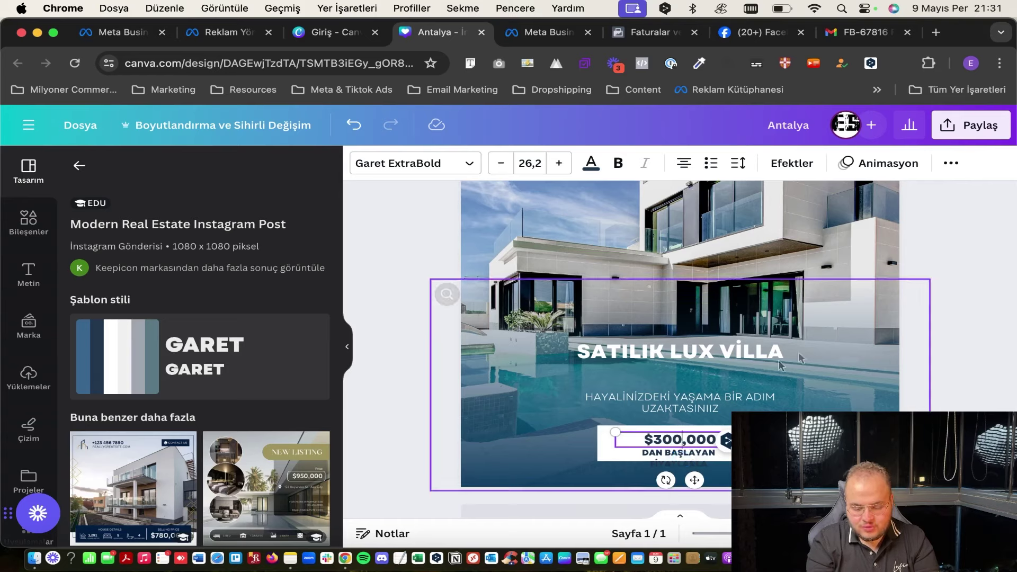
click(755, 373)
click(684, 438)
drag(684, 438, 671, 452)
Adjust the DAN BAŞLAYAN FİYATLARLA label's font size, keeping it at 13,9.
click(676, 450)
click(418, 163)
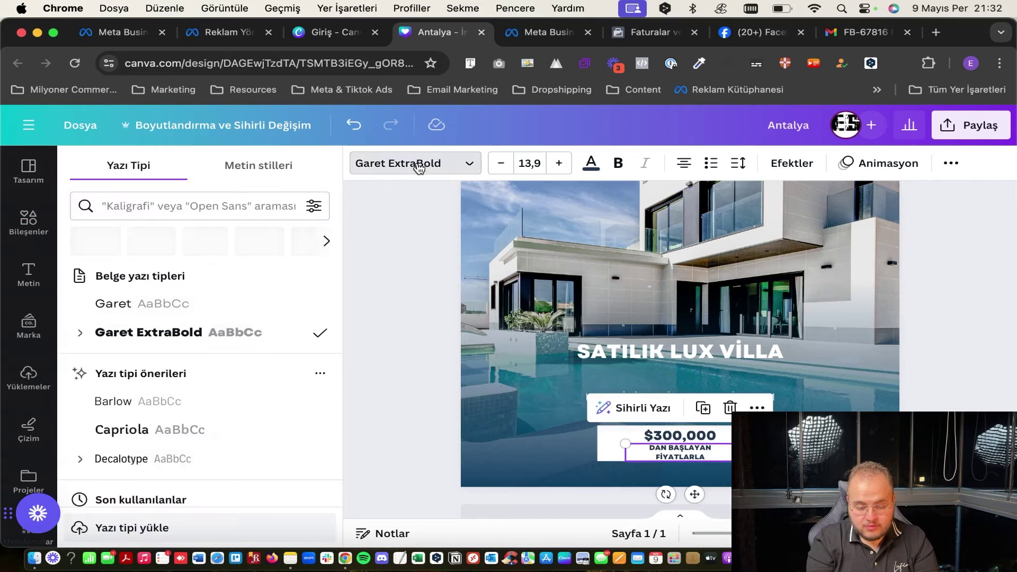
scroll(192, 448, down, 5)
scroll(193, 447, down, 3)
scroll(245, 401, up, 10)
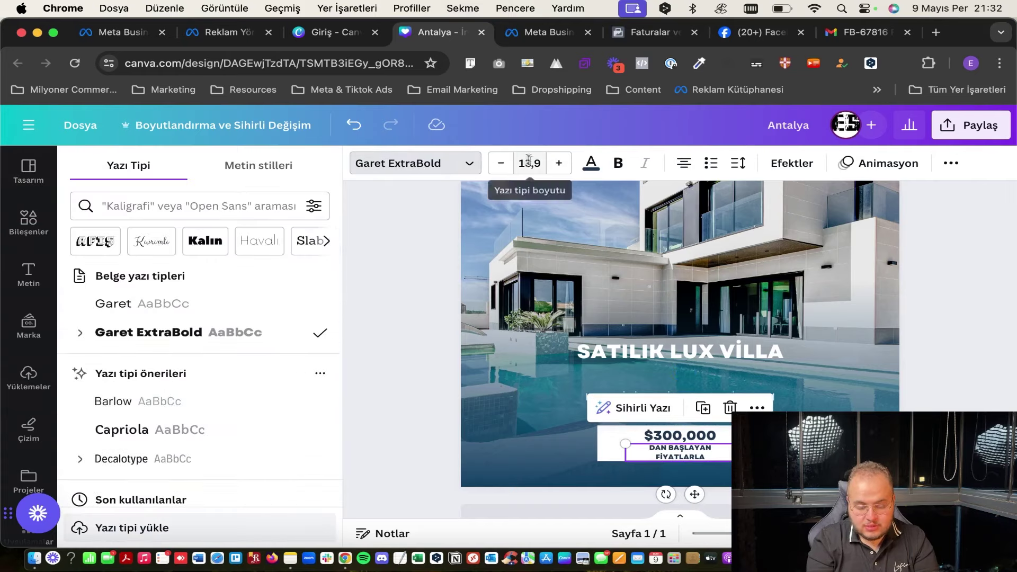
click(552, 164)
click(503, 165)
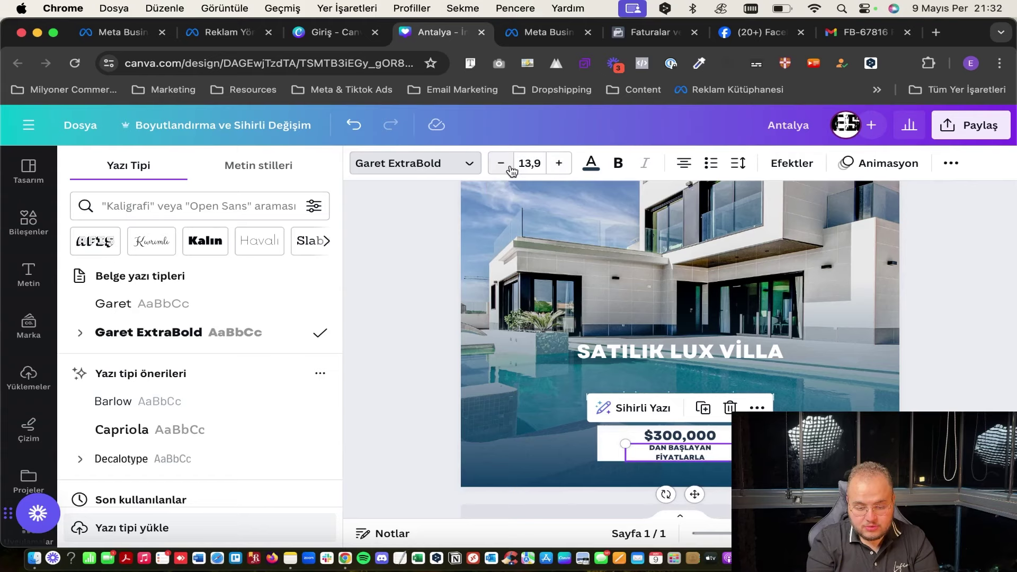
click(592, 163)
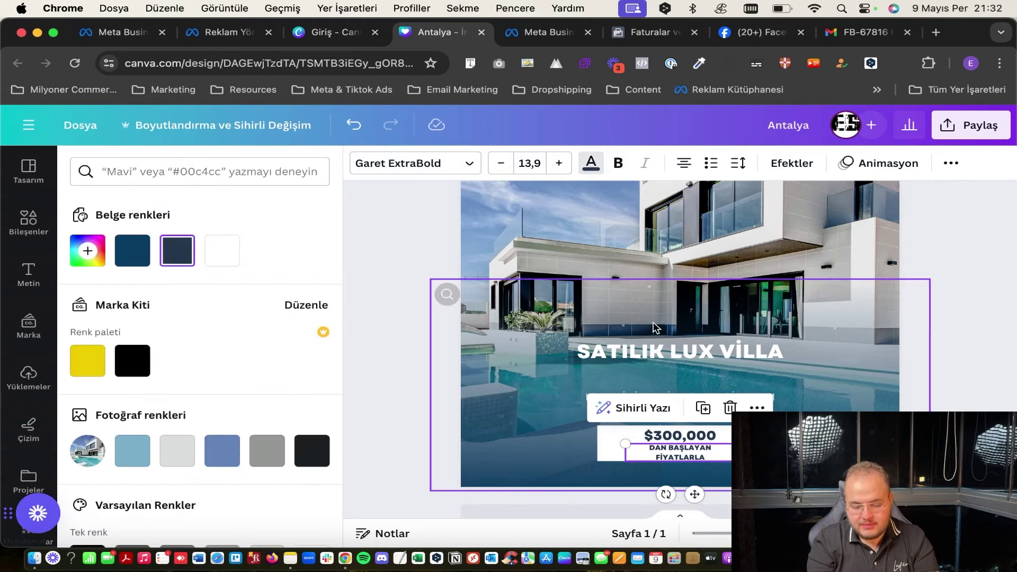
scroll(713, 317, down, 5)
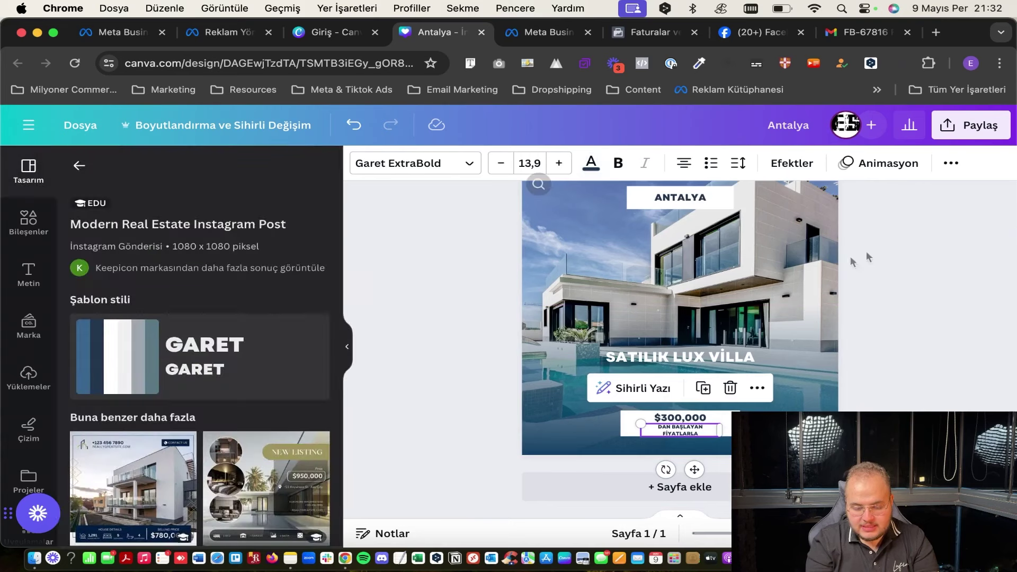
key(Escape)
scroll(710, 289, up, 2)
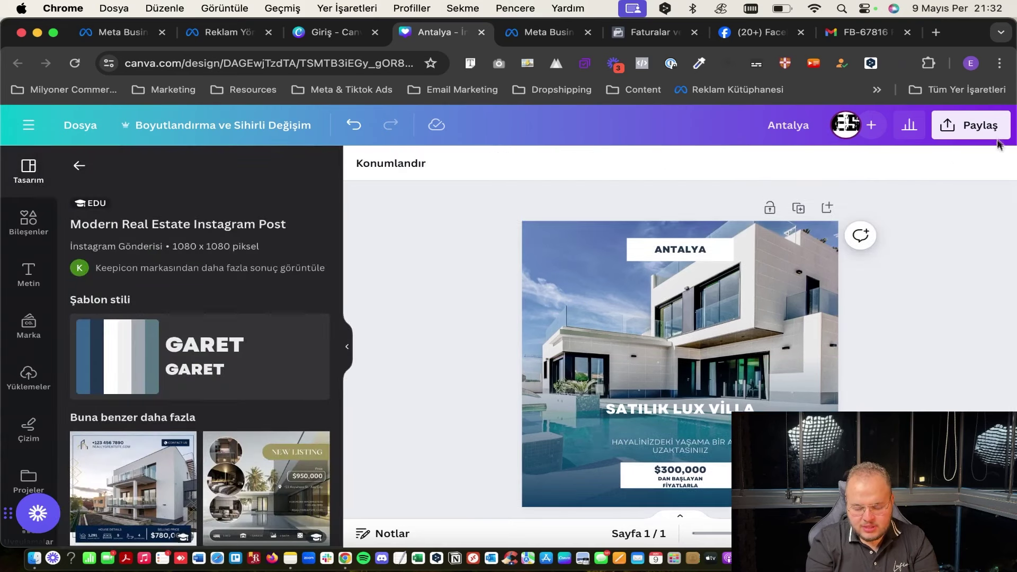
Download the design as a 3x PNG (3.240 × 3.240 pixels), saved as Antalya.png.
click(974, 126)
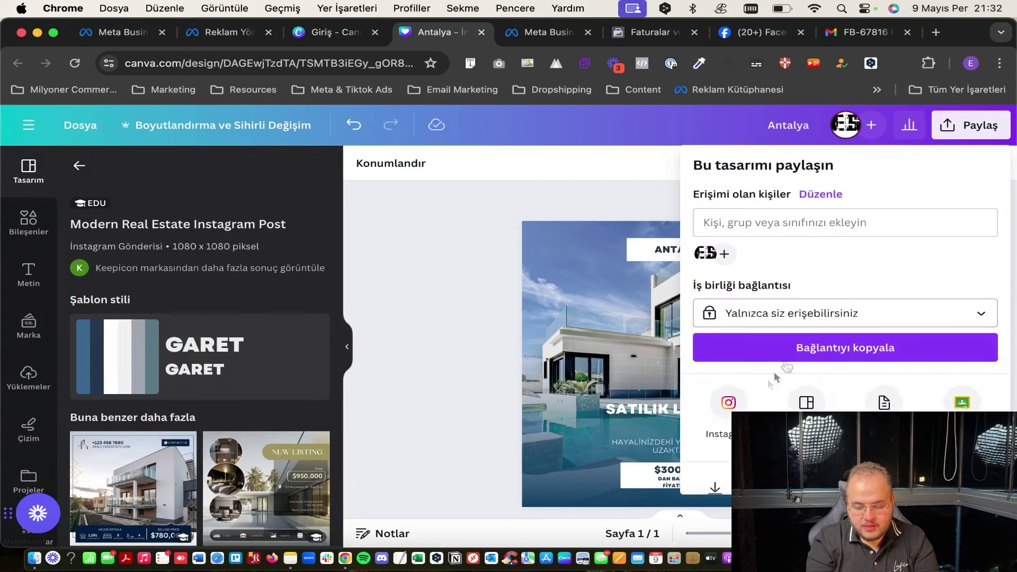
scroll(753, 382, down, 3)
click(741, 408)
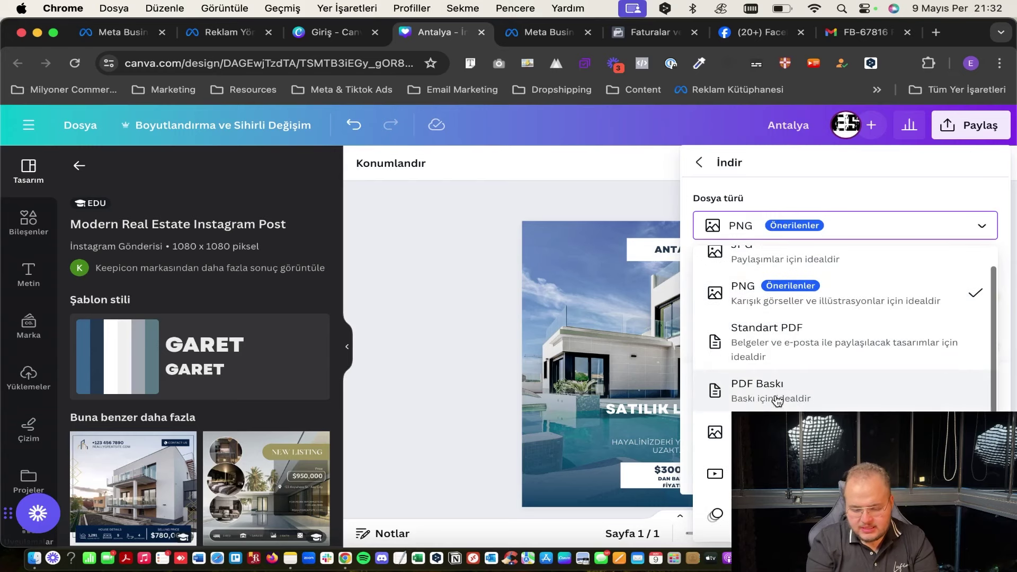
click(782, 223)
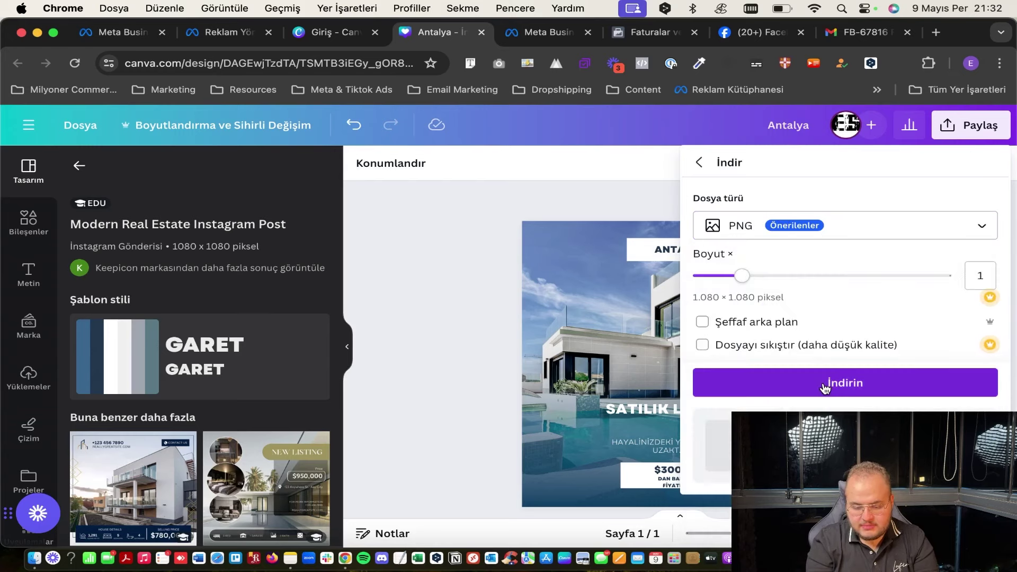
drag(743, 276, 748, 285)
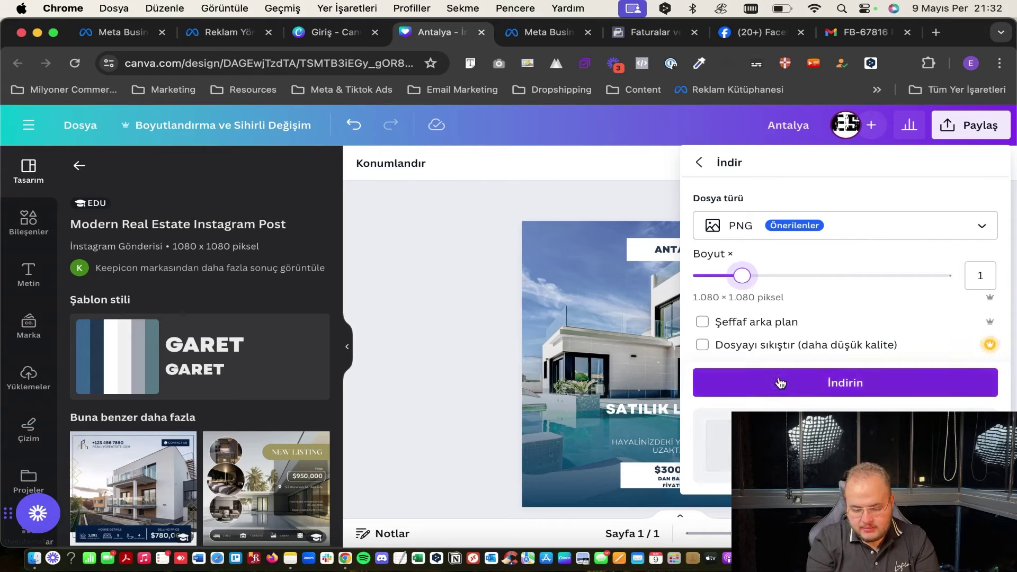
click(777, 395)
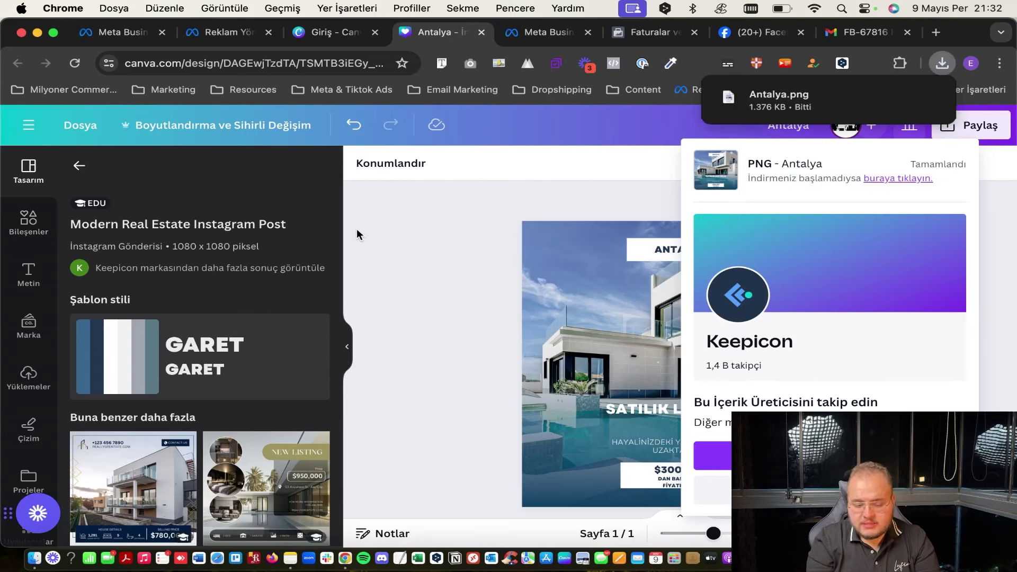
Switch from Canva back to the Ads Manager ad editor.
click(64, 169)
click(78, 166)
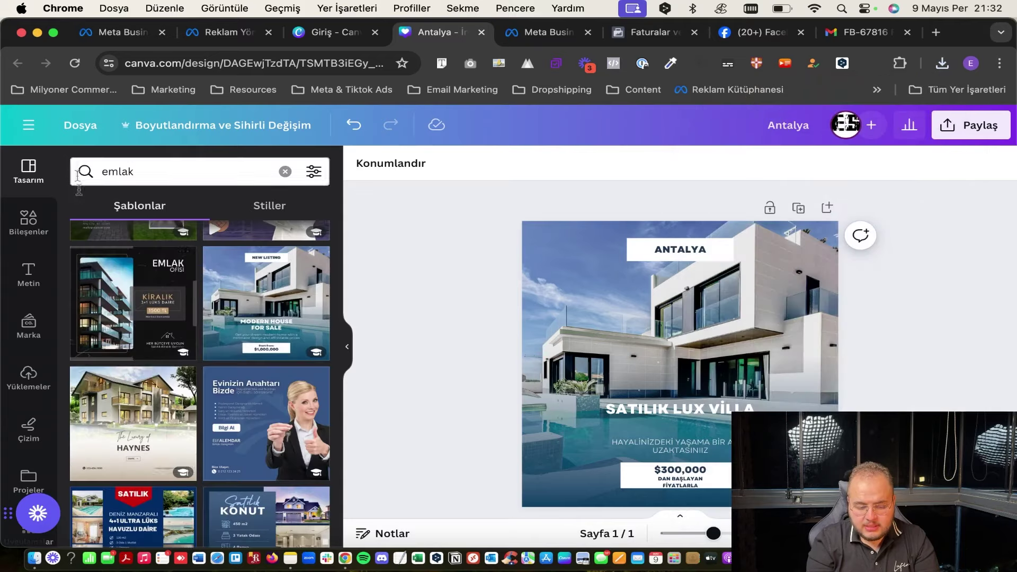
scroll(154, 374, down, 10)
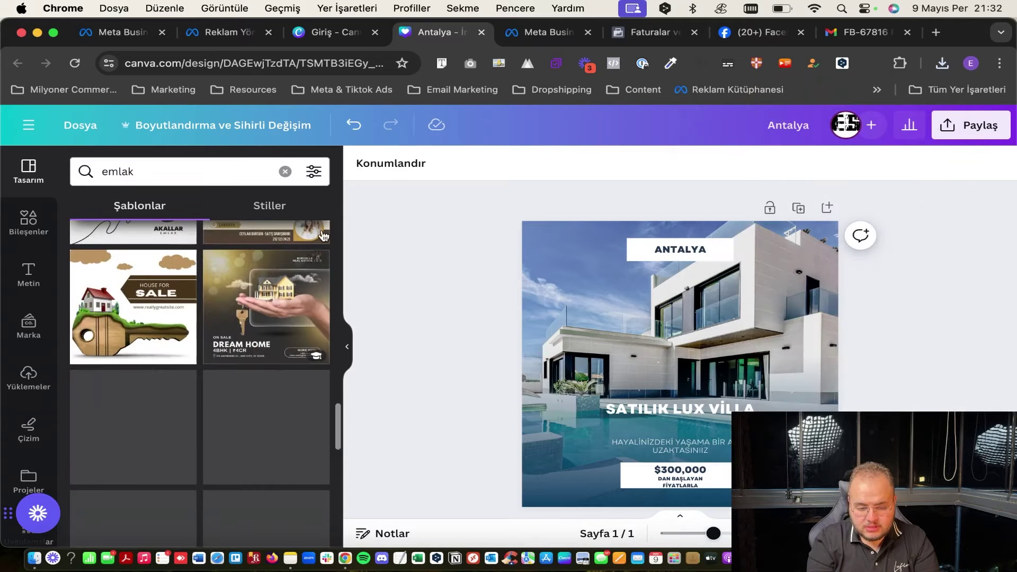
click(219, 35)
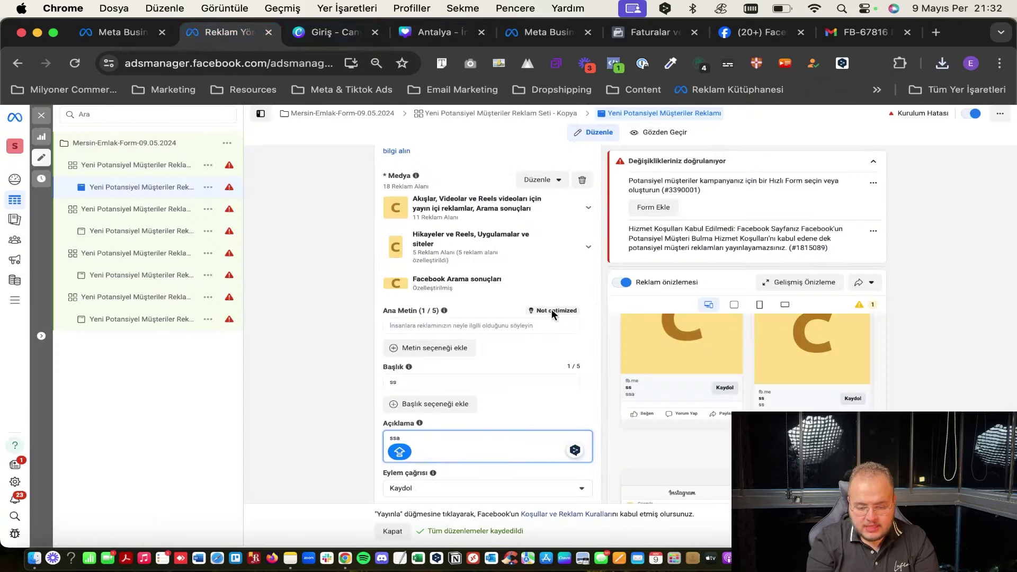
Replace the placeholder media with an uploaded Antalya.png image and apply it.
click(582, 180)
click(437, 204)
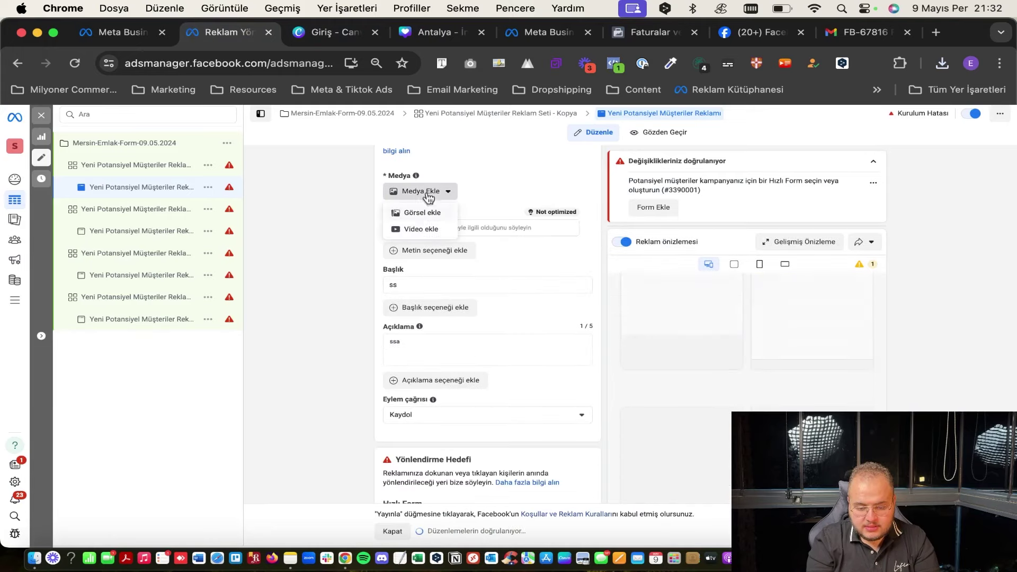
click(437, 211)
click(773, 195)
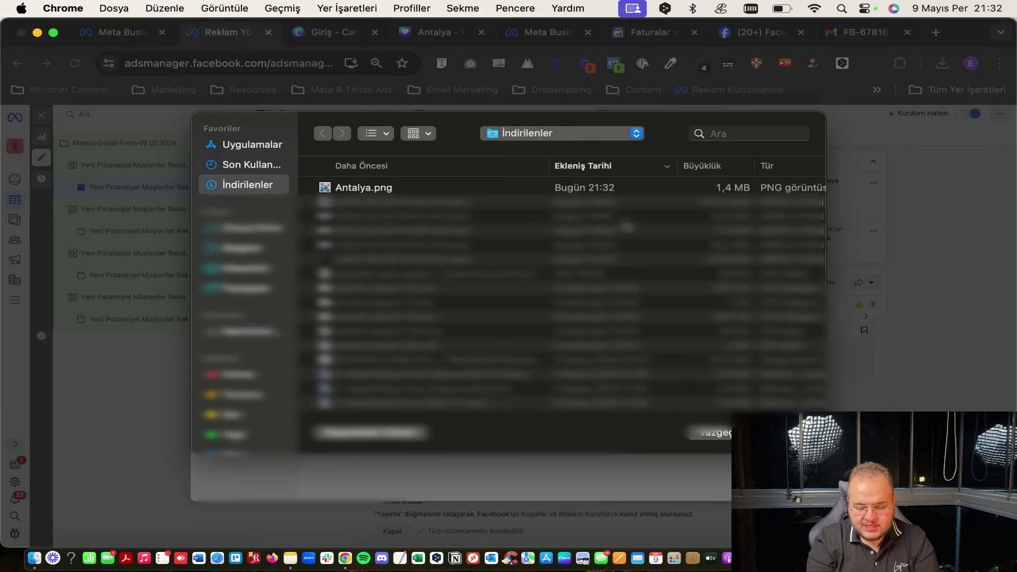
double_click(339, 191)
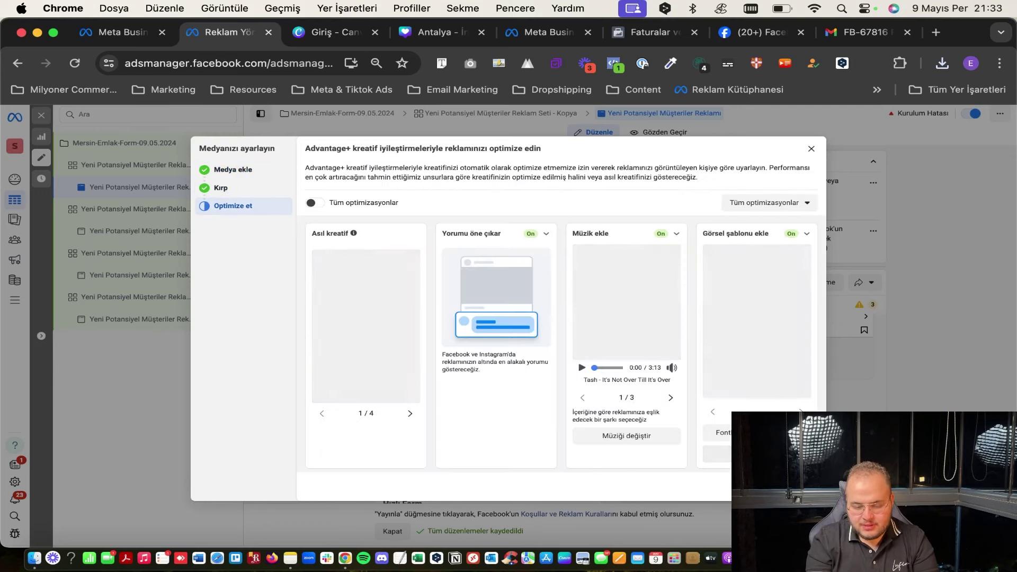
click(795, 486)
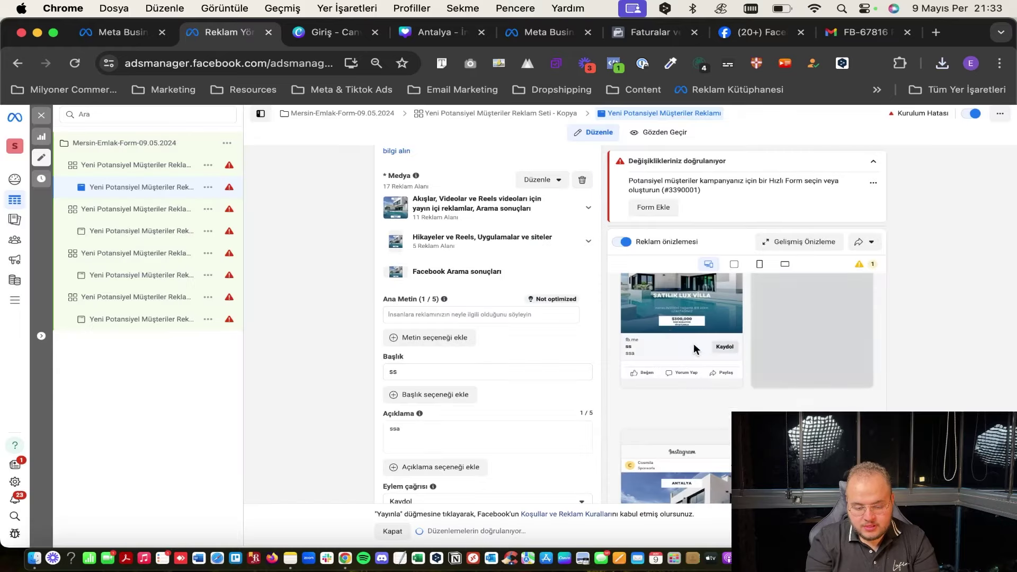
Type the primary text lines 'Mayıs Ayının Büyük Fırsatı!' and 'Antalya'da 6+1 Lüks Villalar Yeni Ev Sahiplerini Bekliyor!'.
click(461, 312)
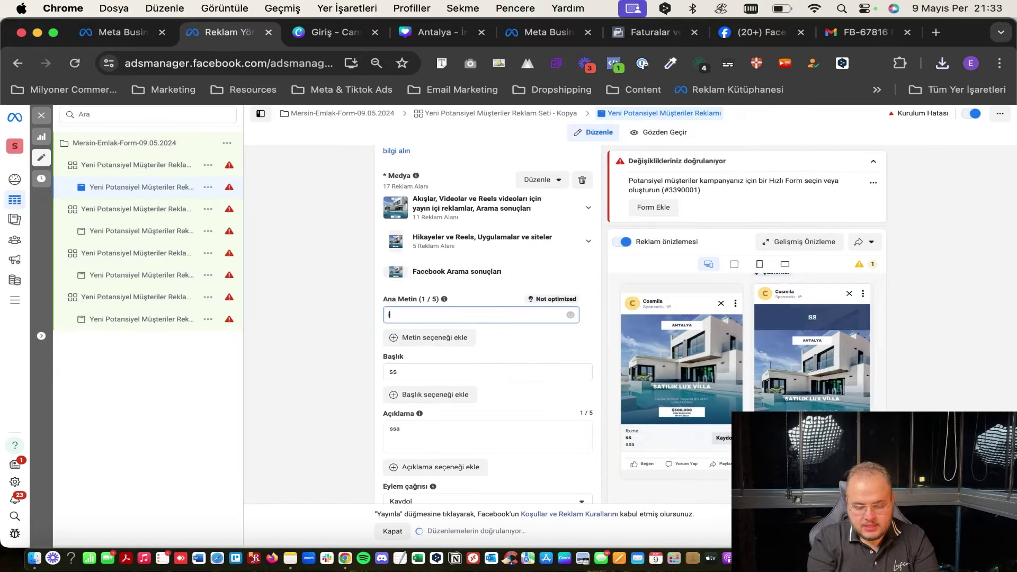
text(Mayıs Ayının Büyük)
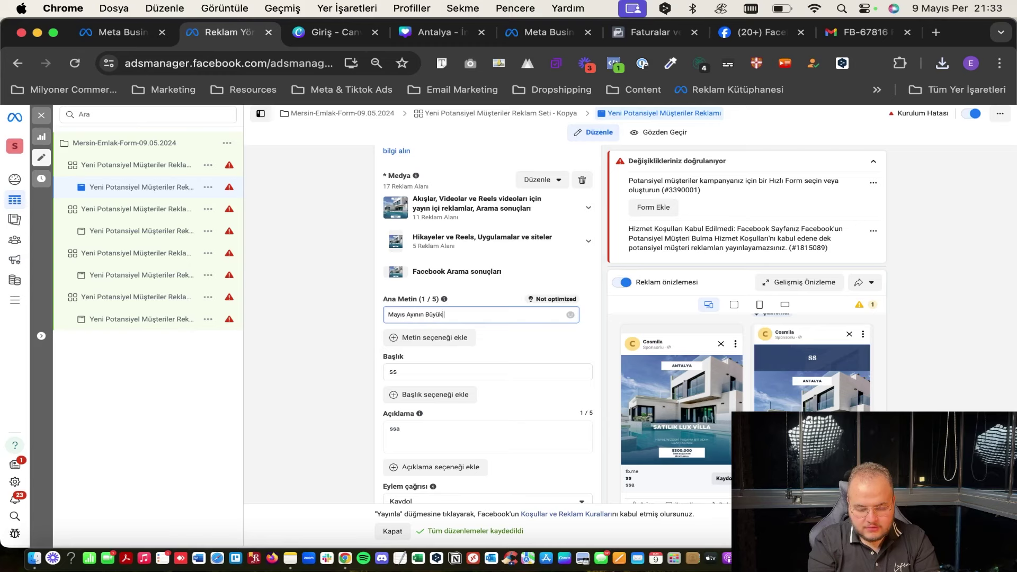
text( Fırsatı!)
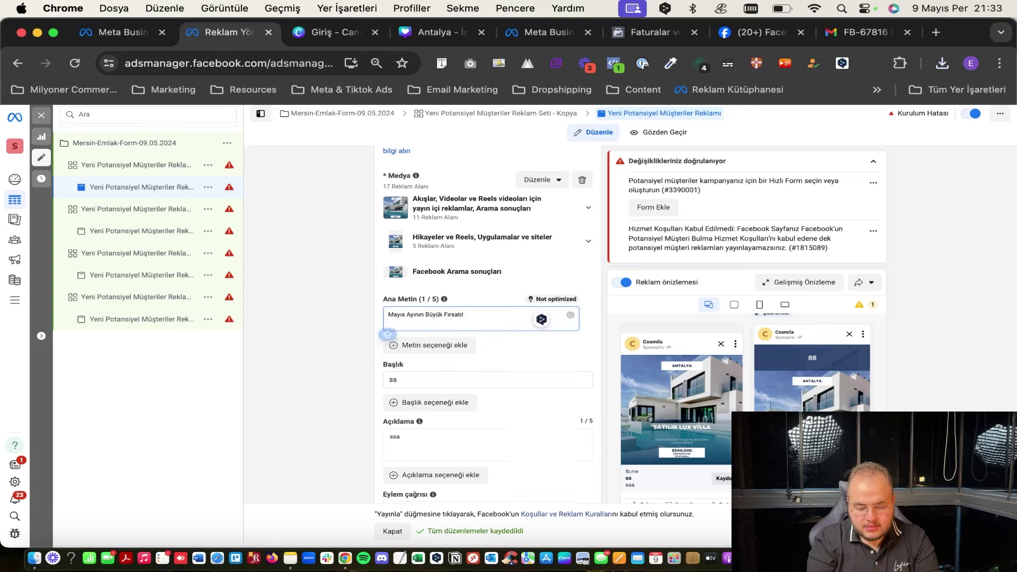
key(Return)
text(Antal)
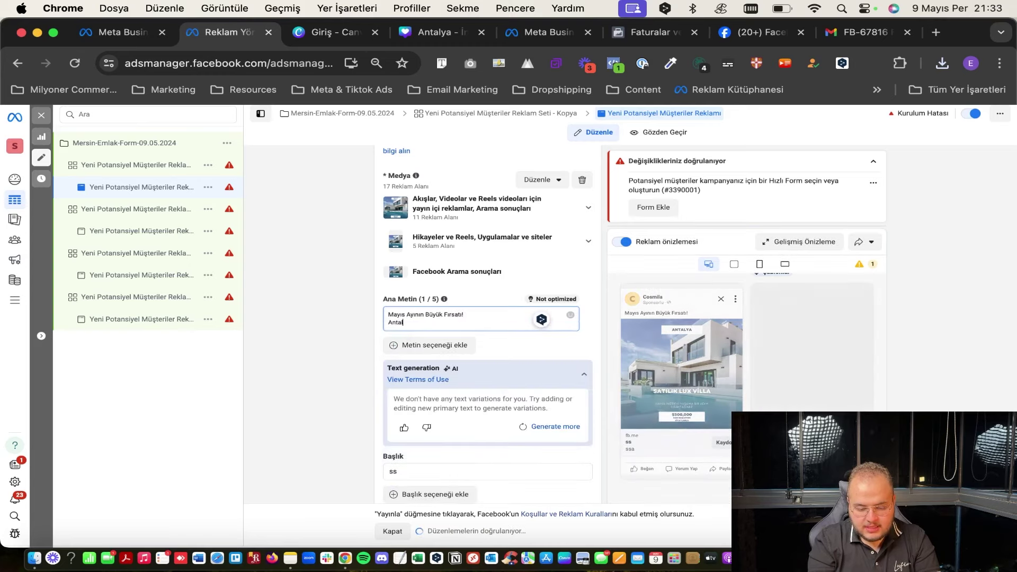
text(ya'da 6+1)
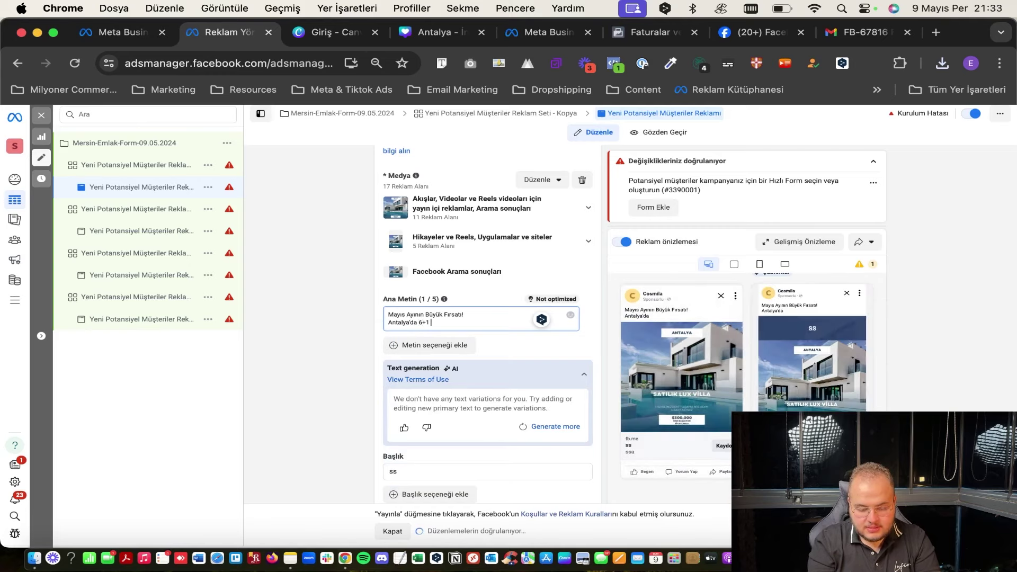
text( Lüks v)
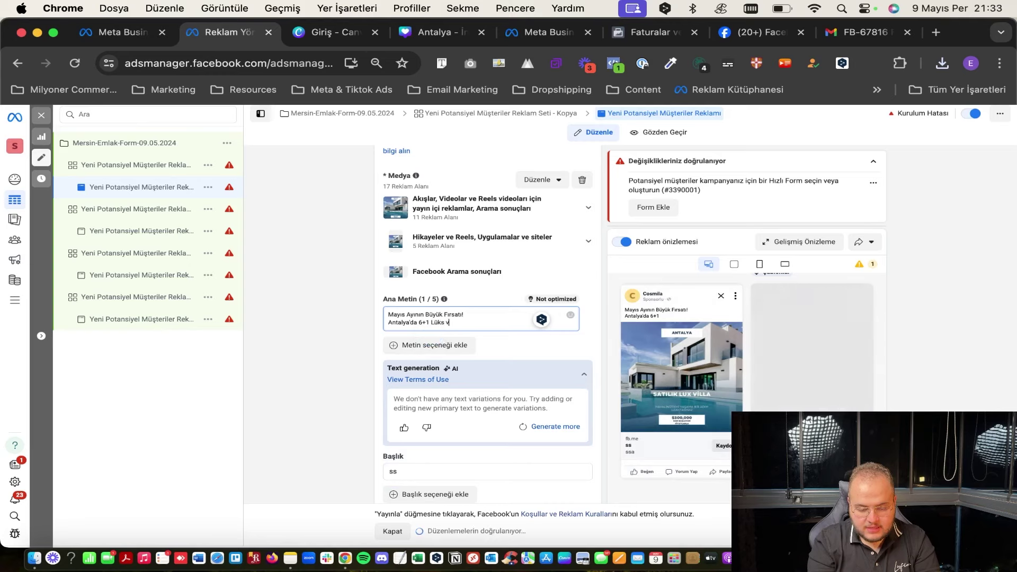
key(BackSpace)
text(V)
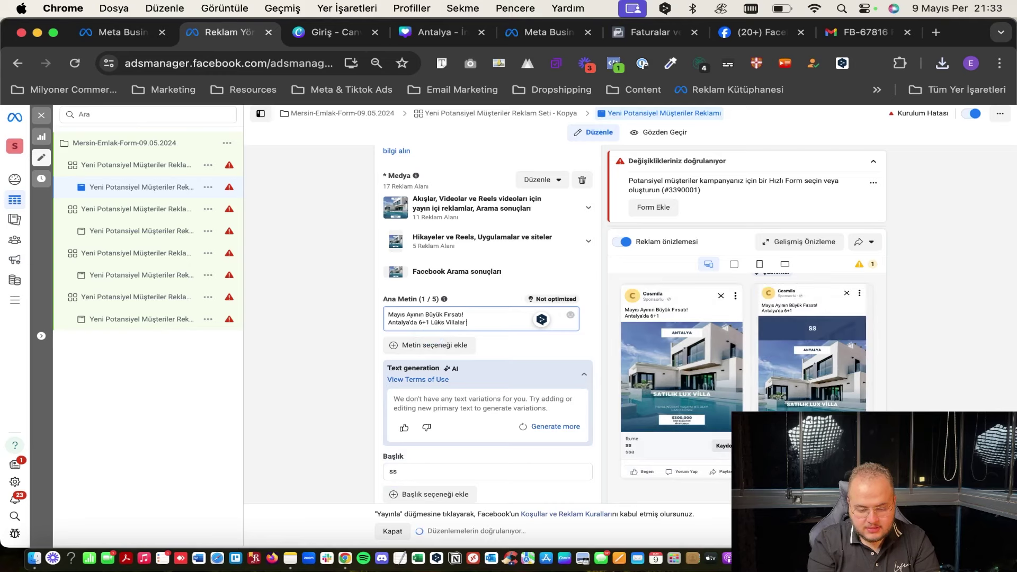
text(illalar )
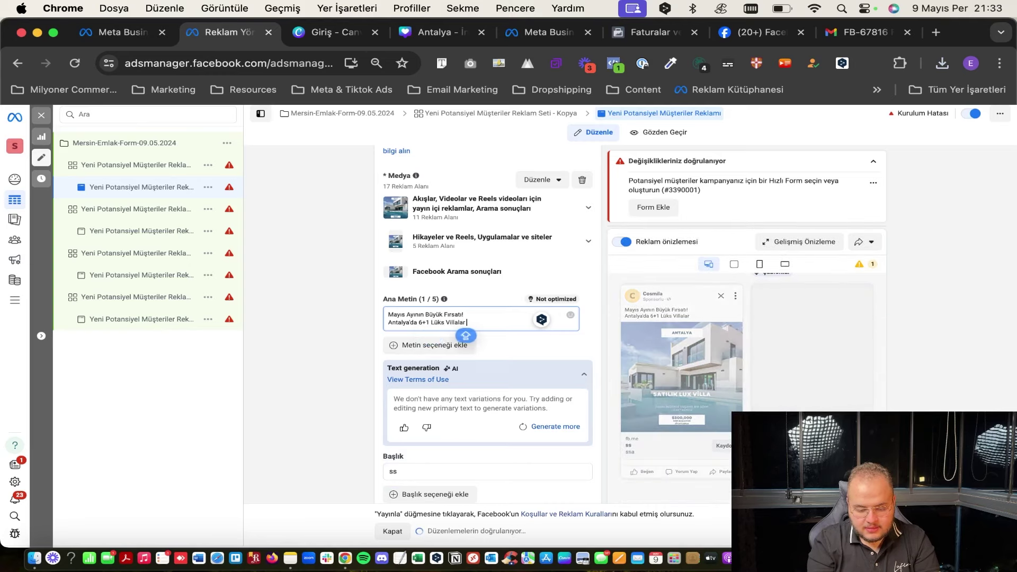
text(Yeni)
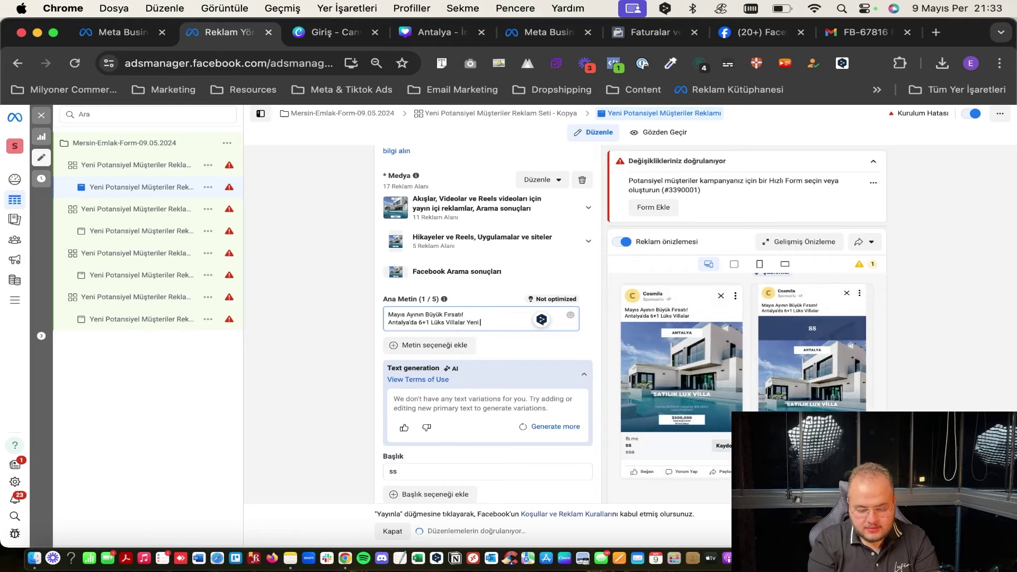
text( Ev Sahiplerini Bekliyor!)
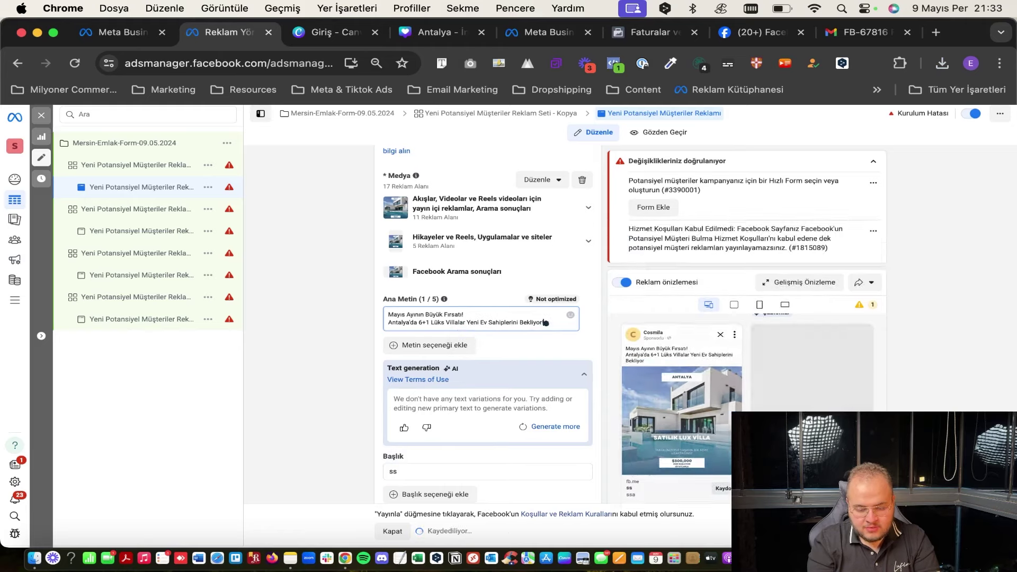
Add the family invitation line and 'hemen formu doldur', then select all the text.
key(Return)
text(Eğer ailenizle yeni bri)
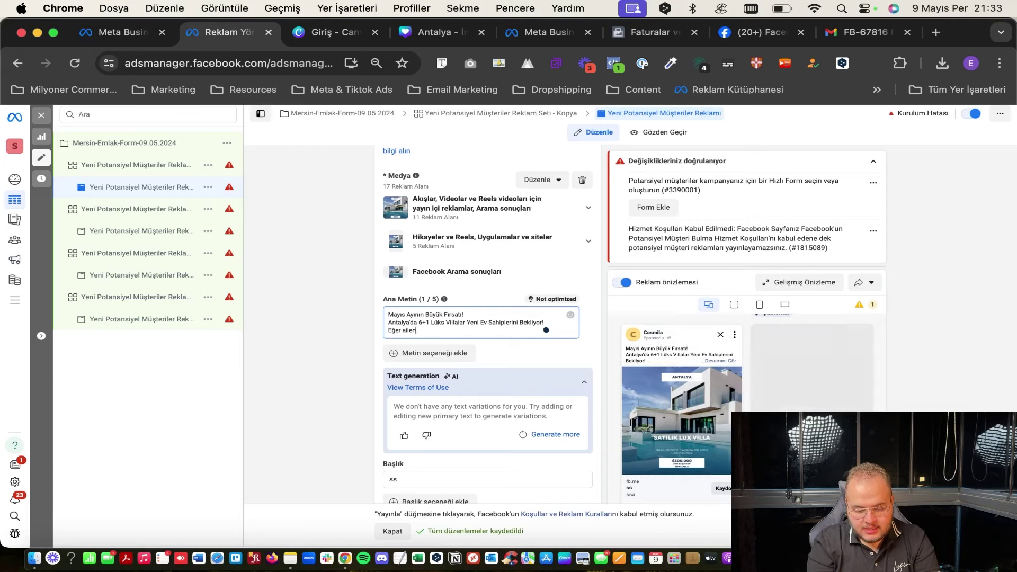
key(BackSpace)
key(BackSpace)
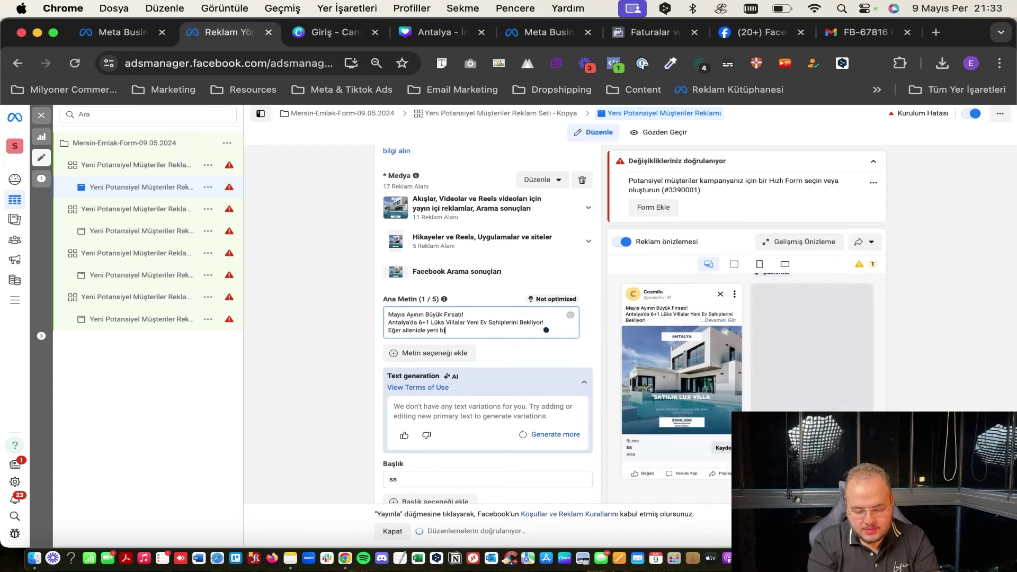
text(ir yaşama adım atmak ist)
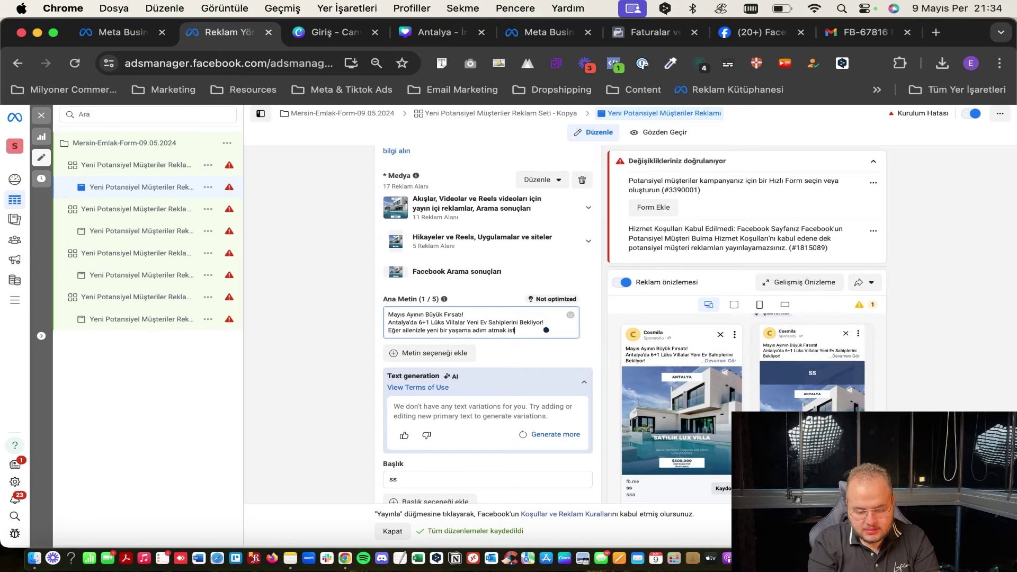
text(eyorsanız)
key(Return)
text(hemen formu doldurun!)
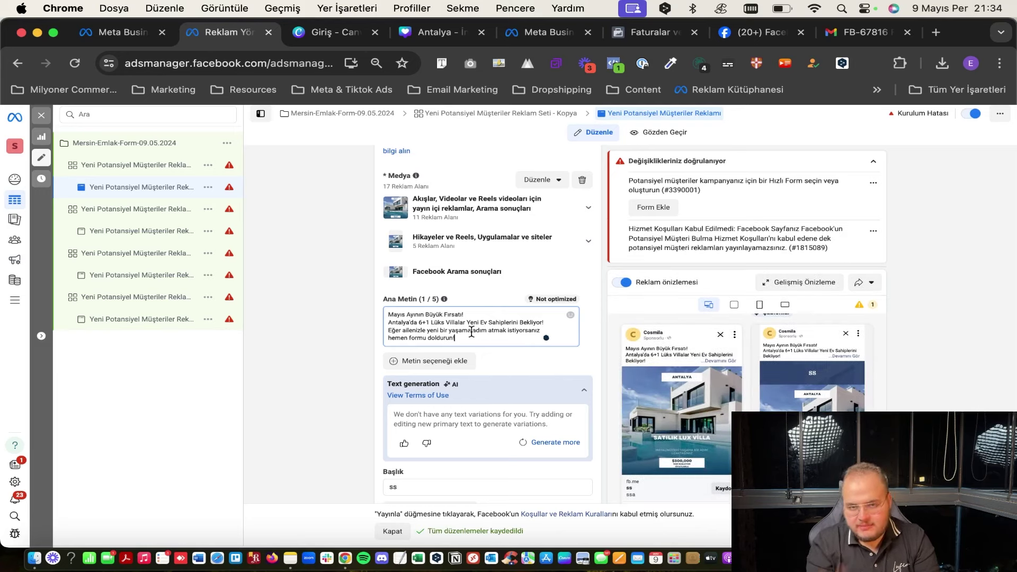
key(super+a)
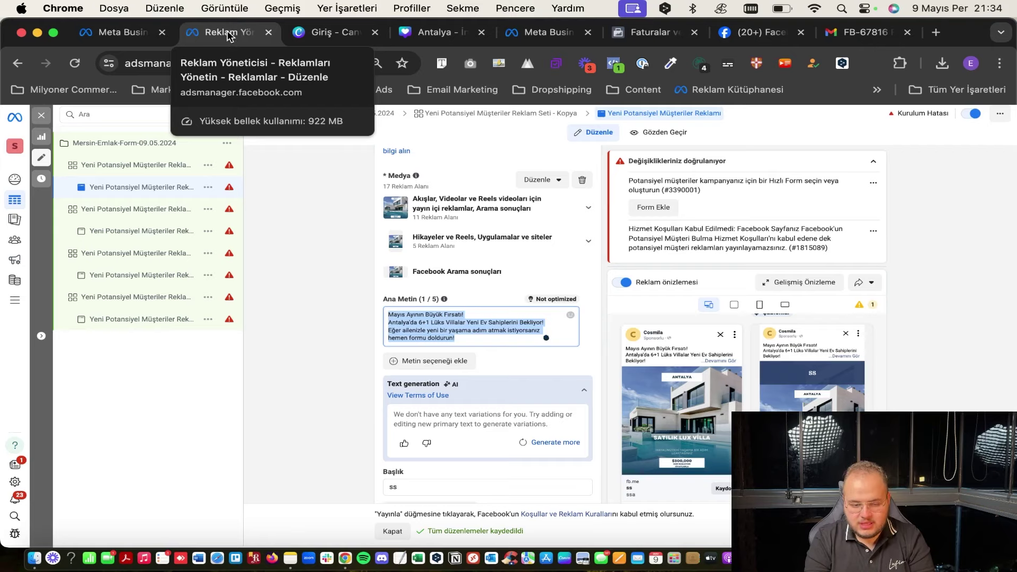
Open chat.openai.com in a new tab beside the Ads Manager tab.
right_click(229, 37)
click(249, 38)
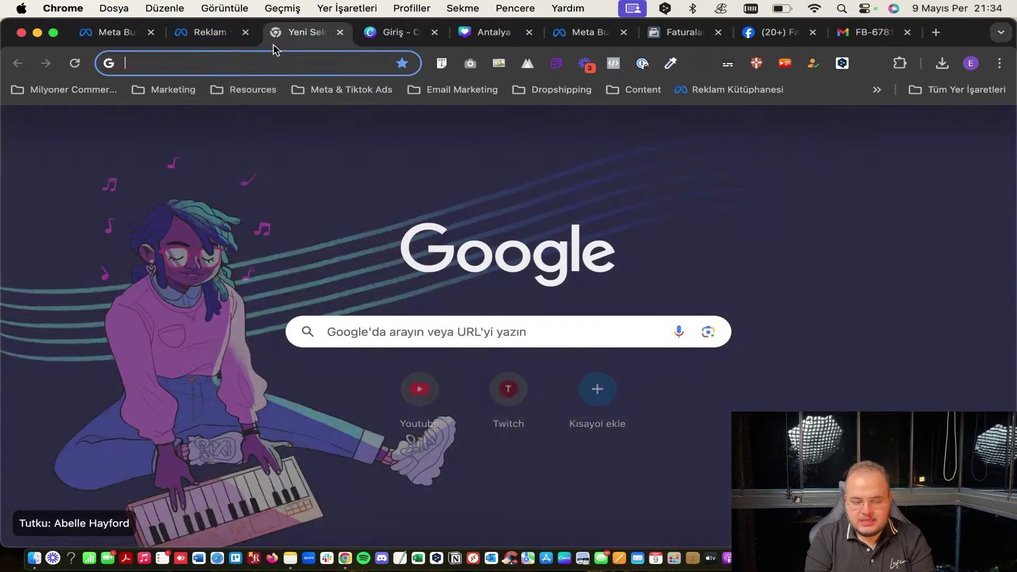
text(open)
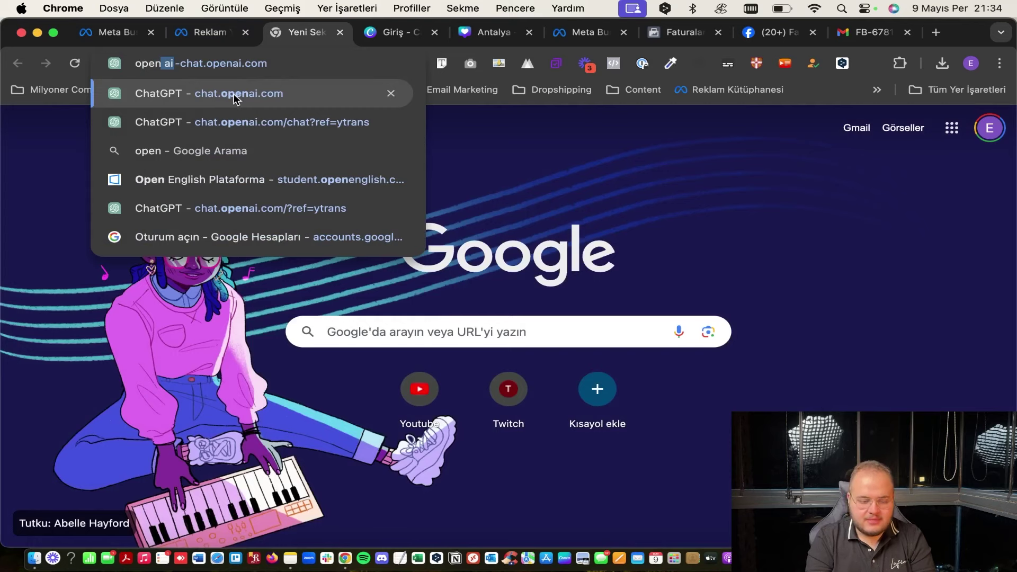
key(Return)
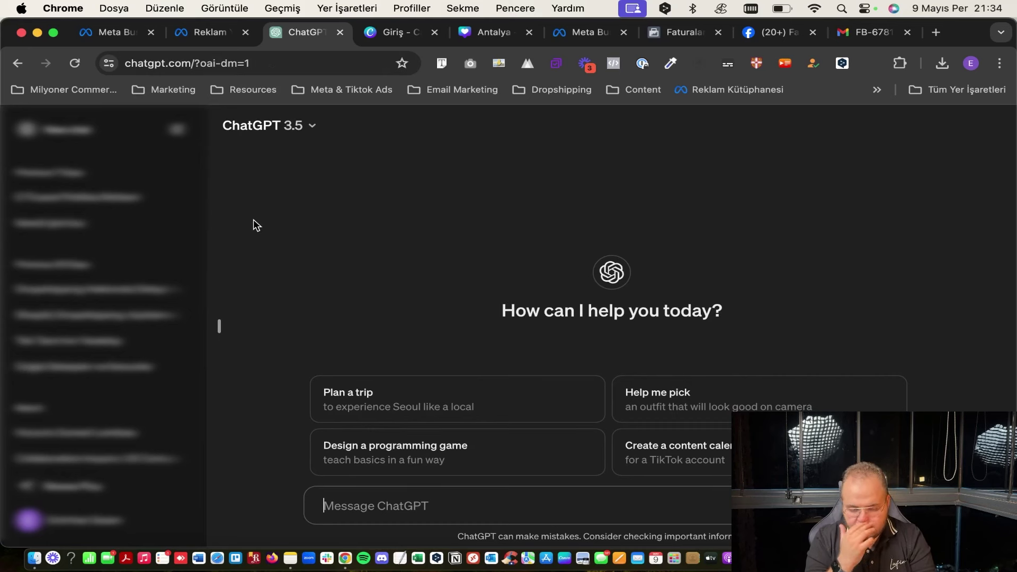
Send ChatGPT the ad text, asking for an ad copy with attention-grabbing headlines.
key(super+v)
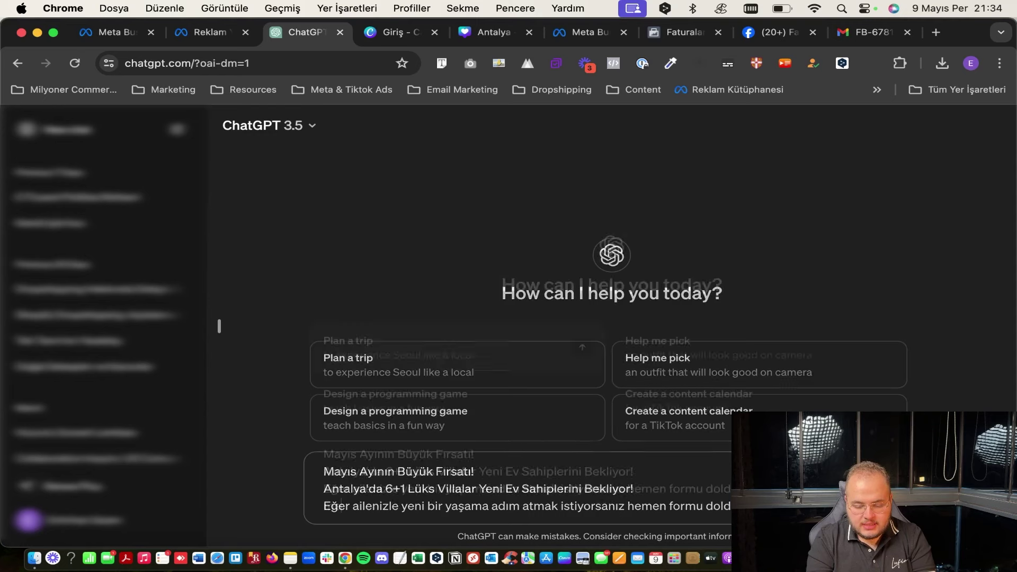
key(shift+Return)
text(metni haline getir ancak içeri)
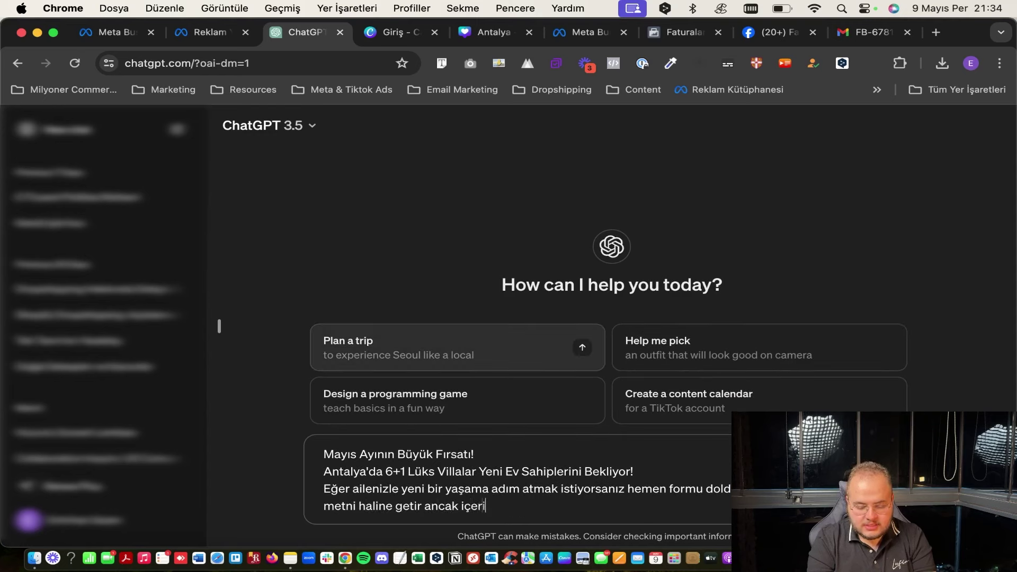
text(sinde dikkat çekici başlıklar ol)
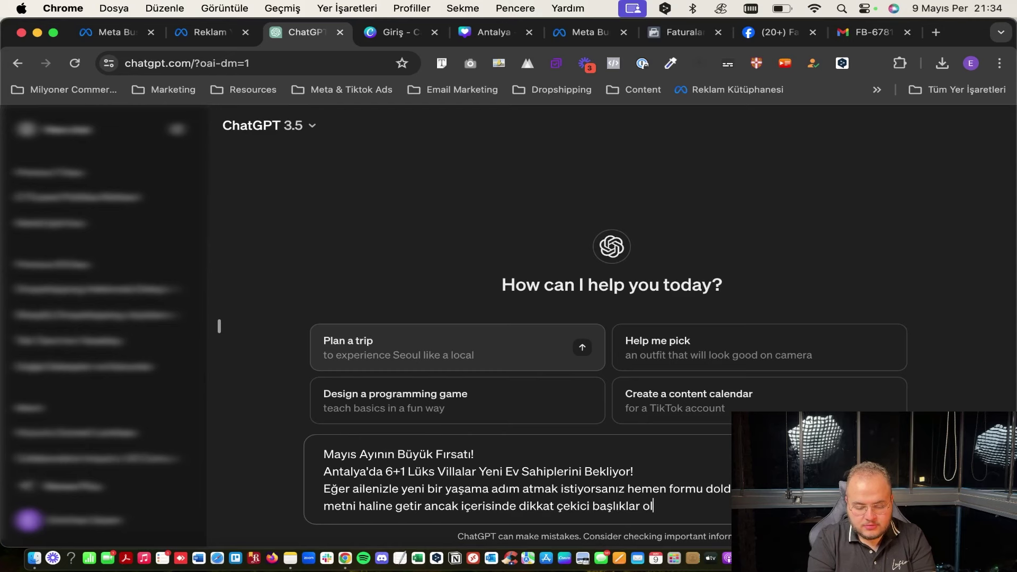
text(sun)
key(Return)
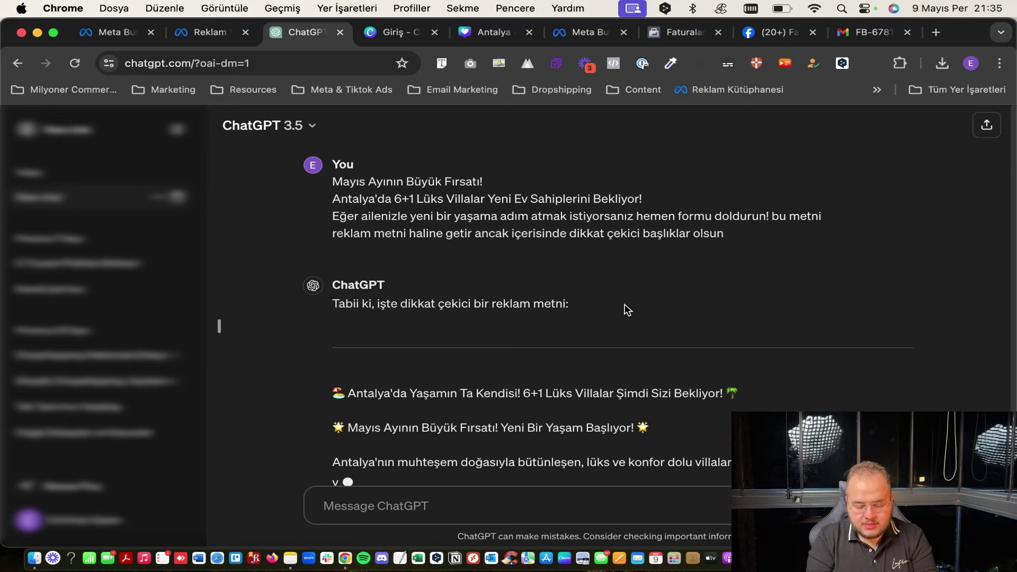
scroll(548, 335, down, 2)
scroll(547, 335, down, 3)
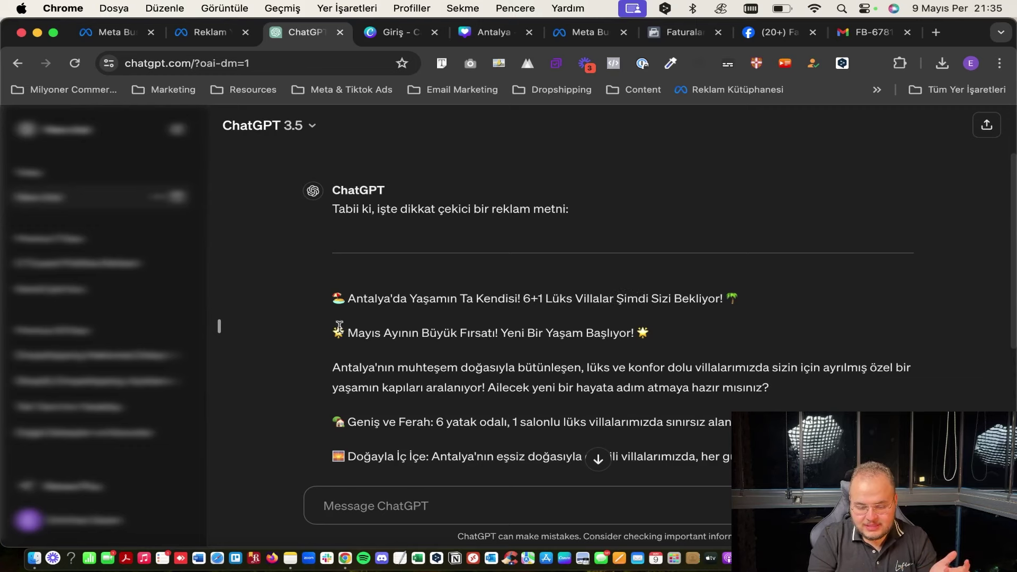
scroll(360, 300, down, 10)
scroll(380, 308, down, 4)
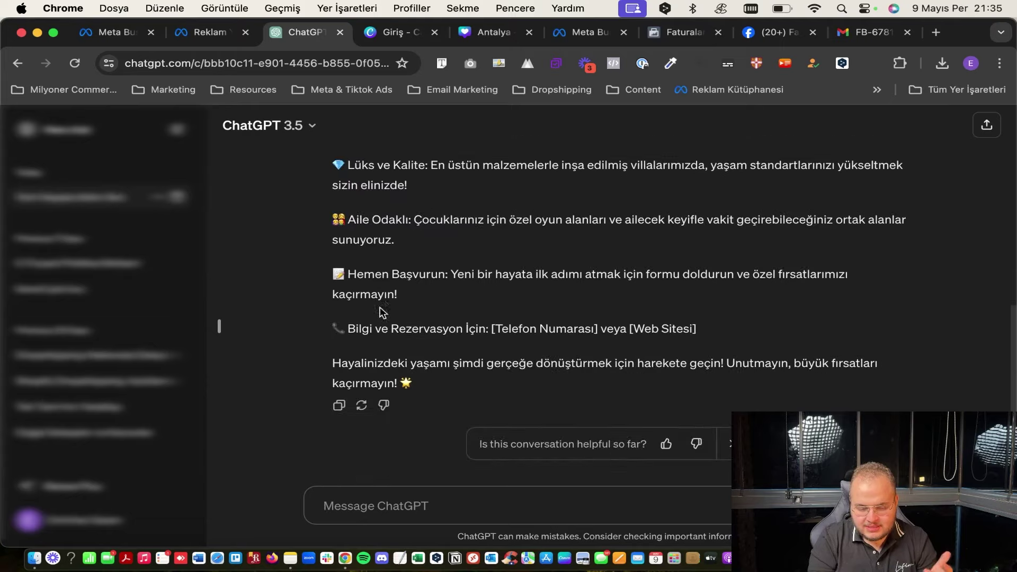
scroll(402, 216, up, 4)
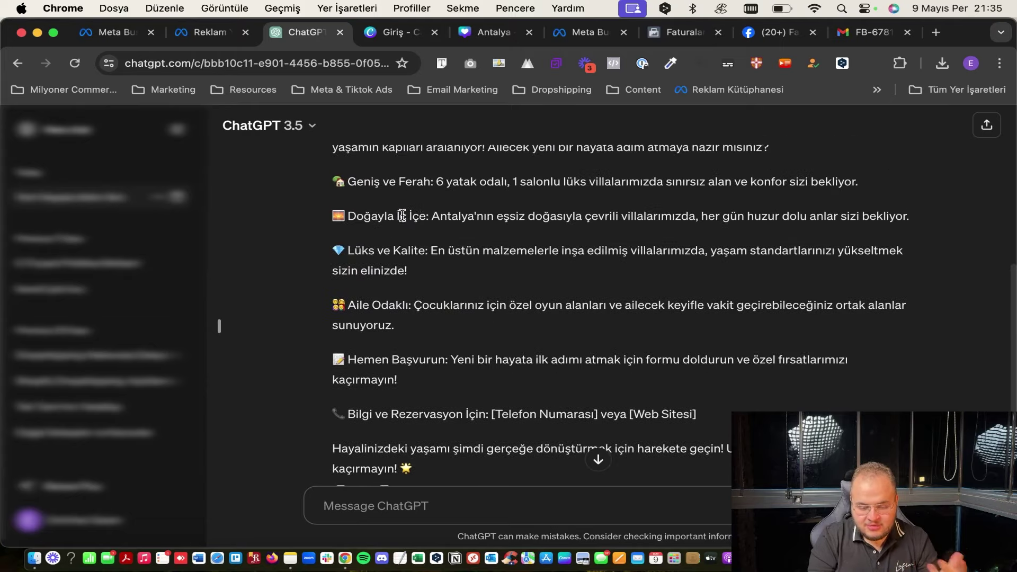
scroll(402, 216, down, 3)
scroll(351, 318, up, 8)
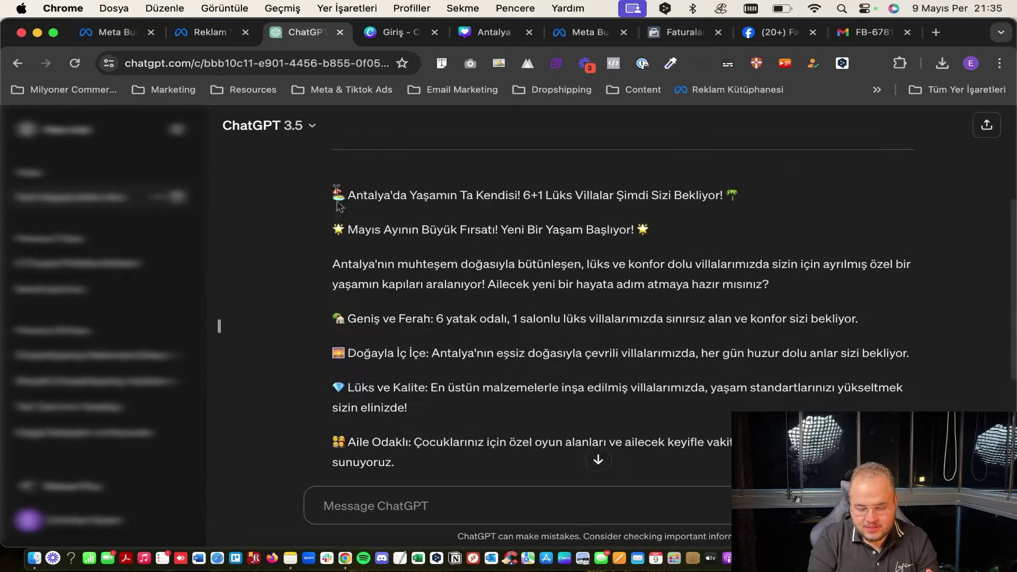
Ask ChatGPT to rewrite it 'çok daha resmi bir dille', then return to Ads Manager.
drag(334, 194, 522, 411)
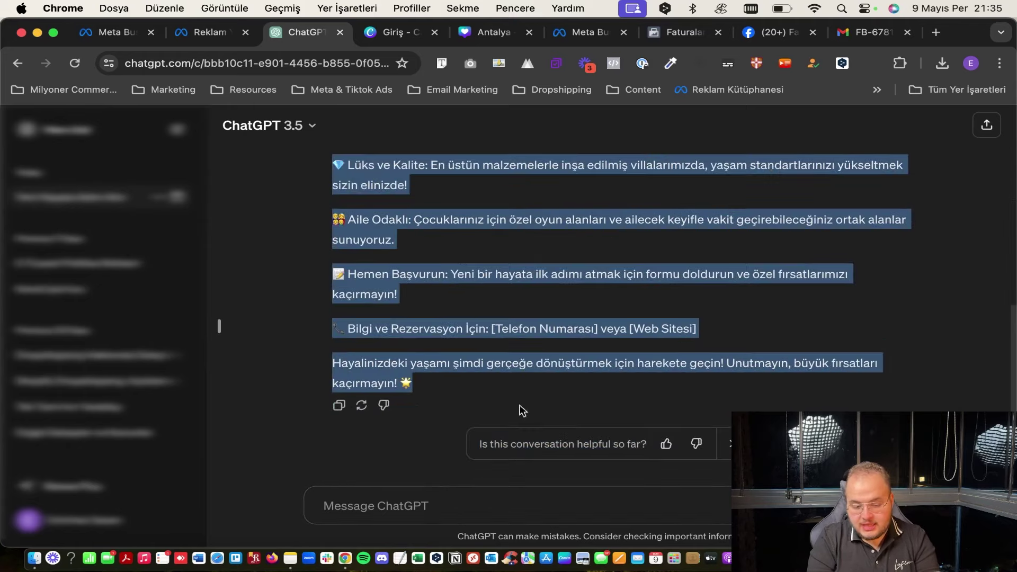
click(413, 493)
scroll(465, 317, up, 3)
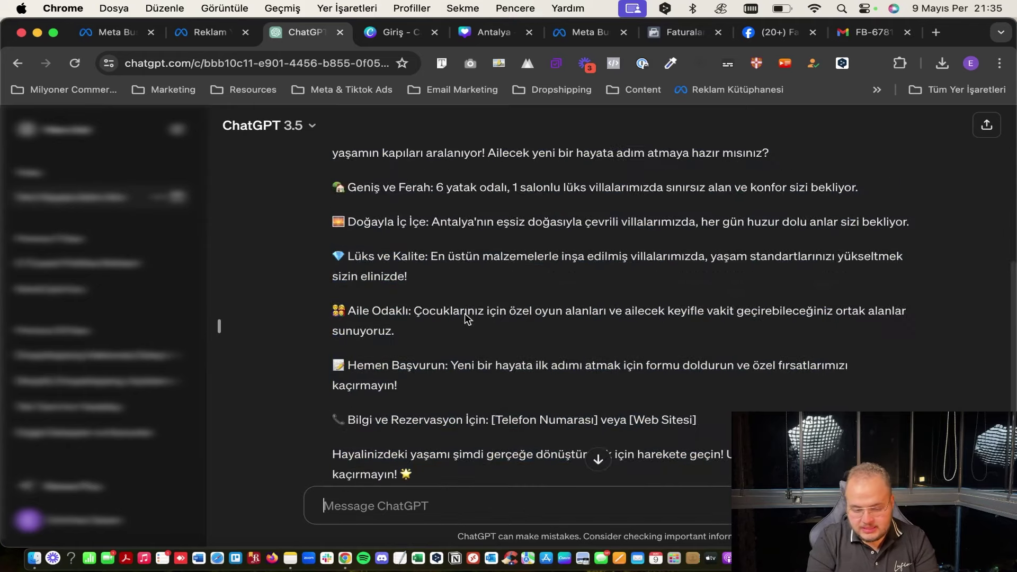
text(çok )
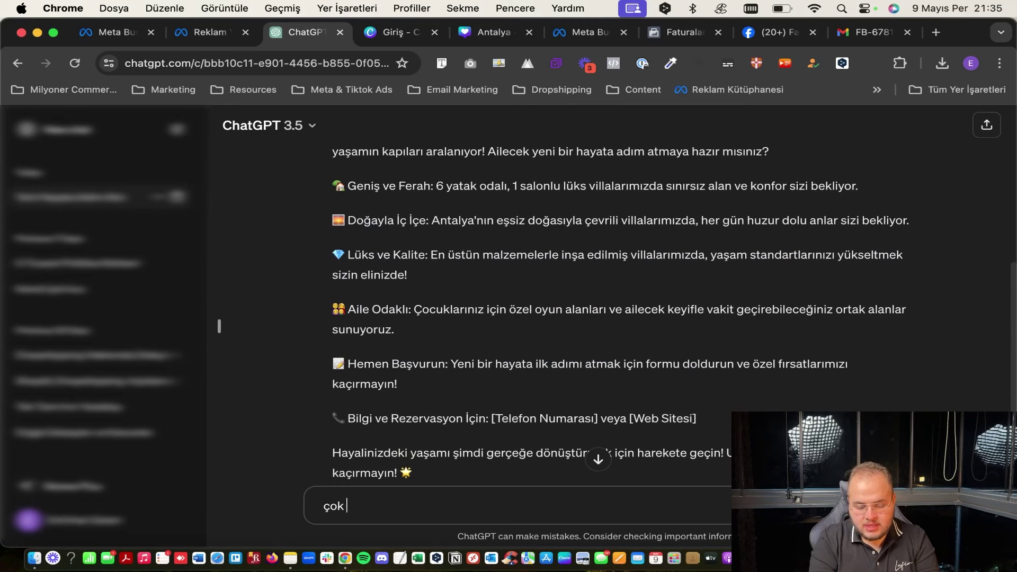
text(daha resmi bir dille yaz)
key(Return)
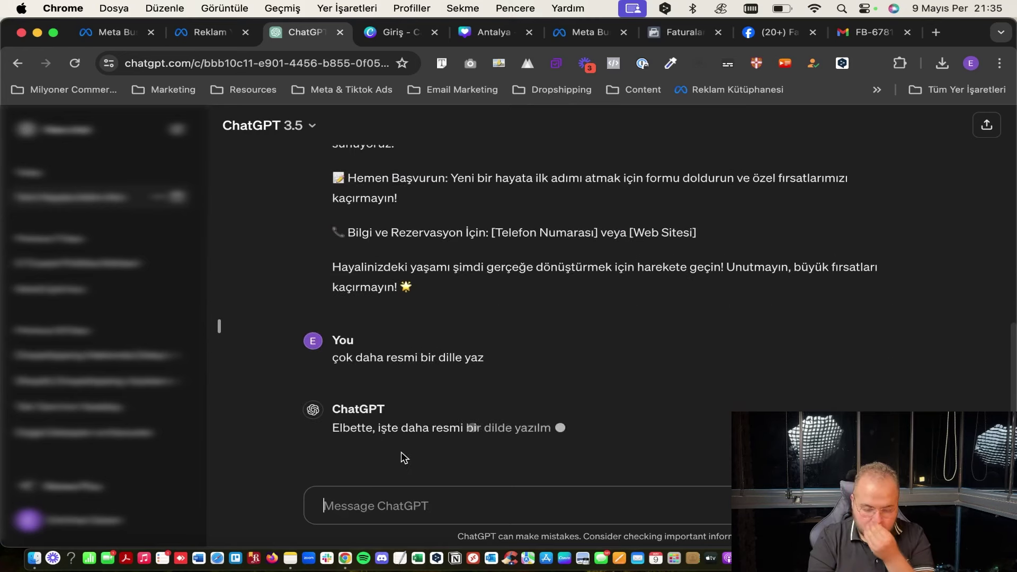
scroll(484, 330, down, 3)
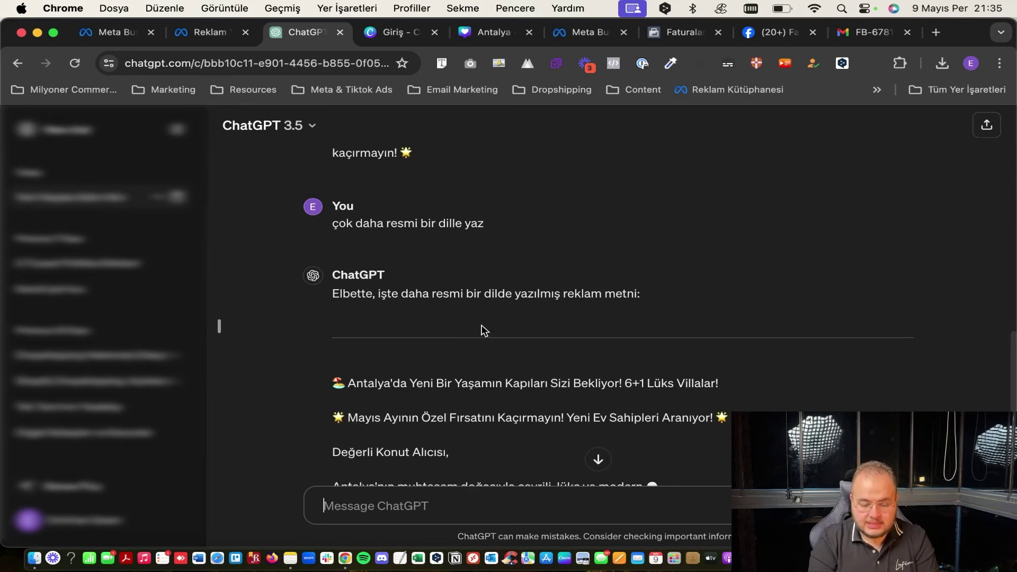
scroll(484, 329, down, 3)
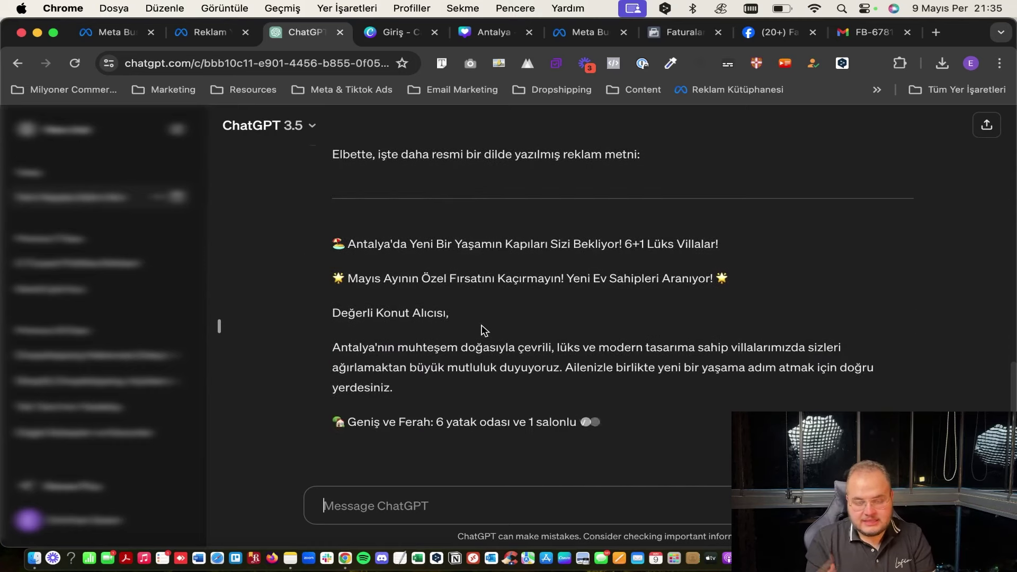
scroll(484, 329, down, 1)
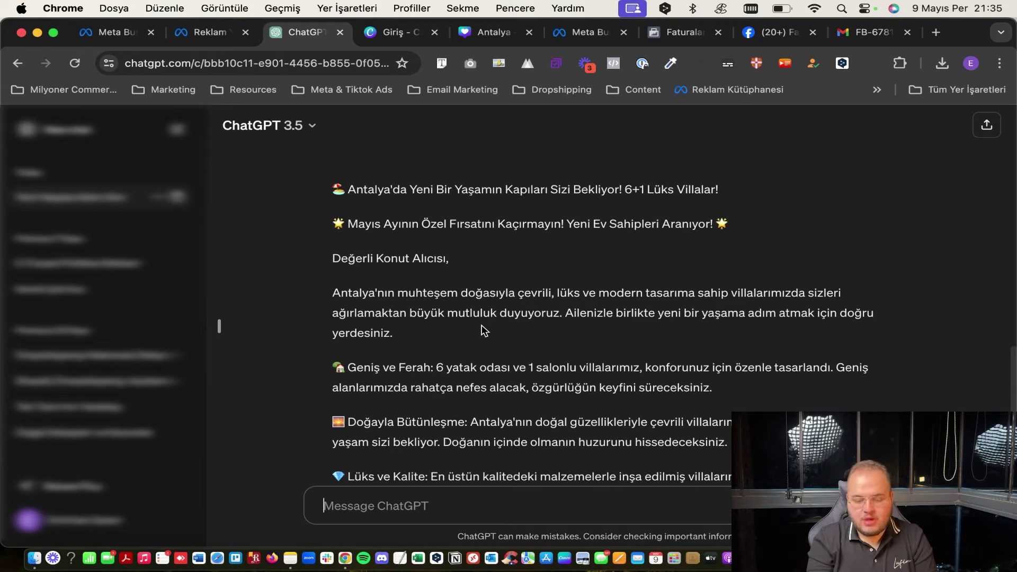
scroll(484, 330, down, 3)
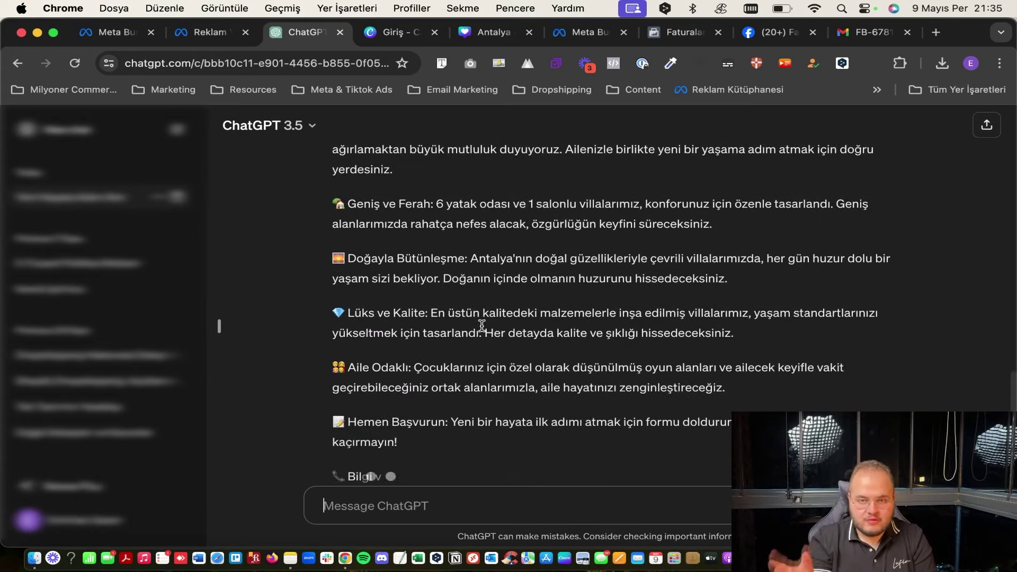
scroll(480, 344, down, 5)
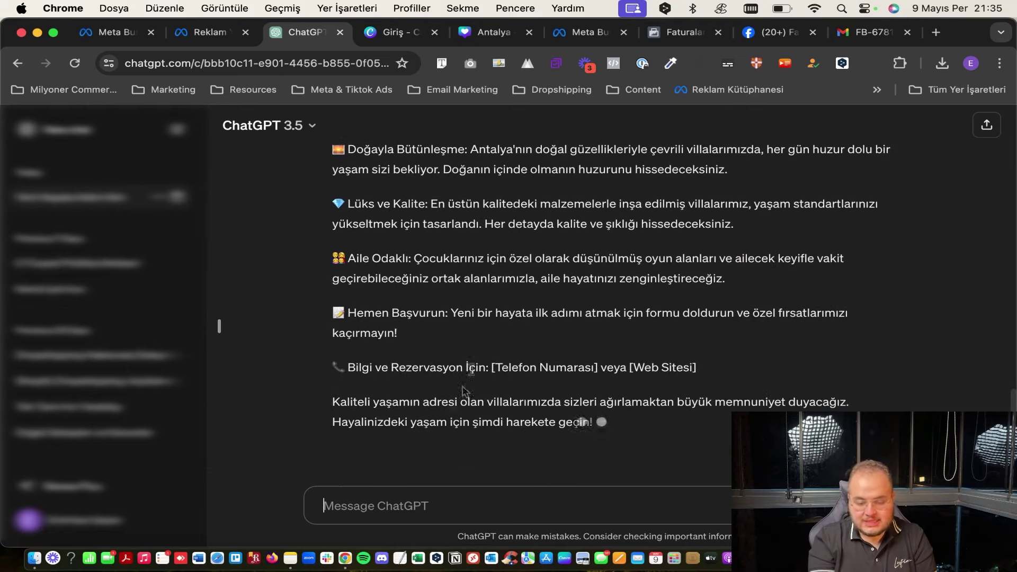
scroll(498, 323, up, 3)
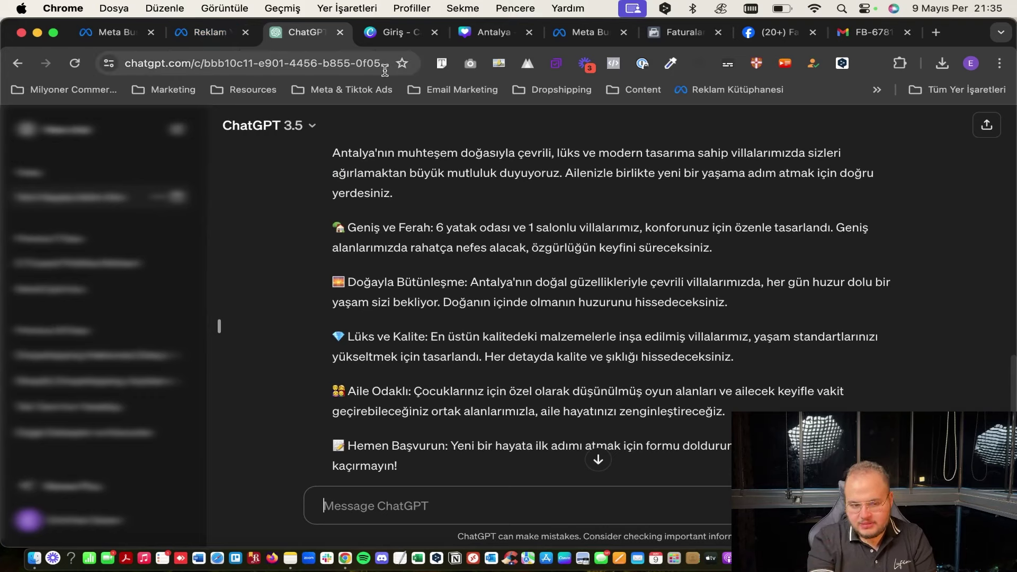
click(186, 37)
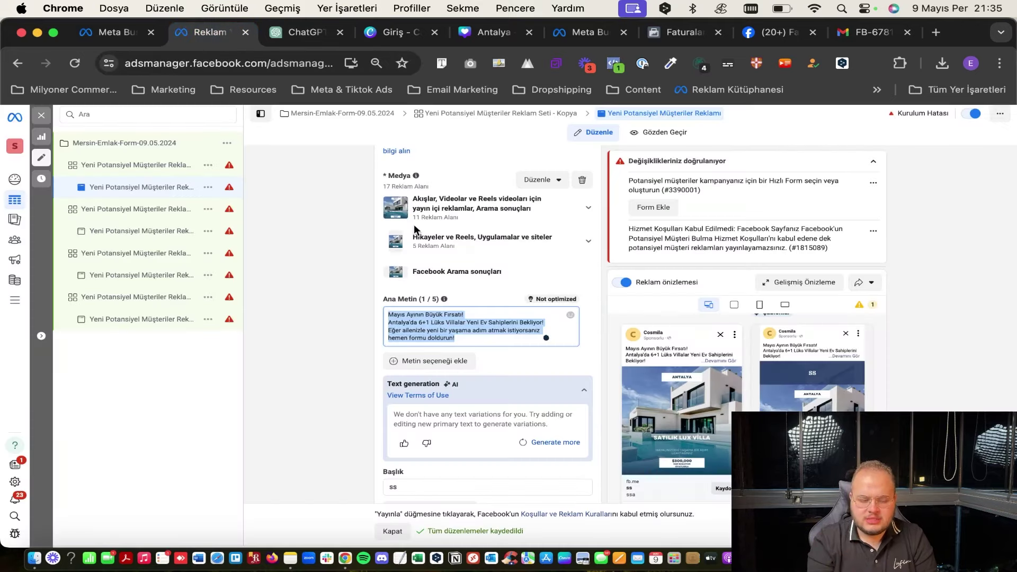
Review the copied ad set's budget and audience settings.
click(106, 166)
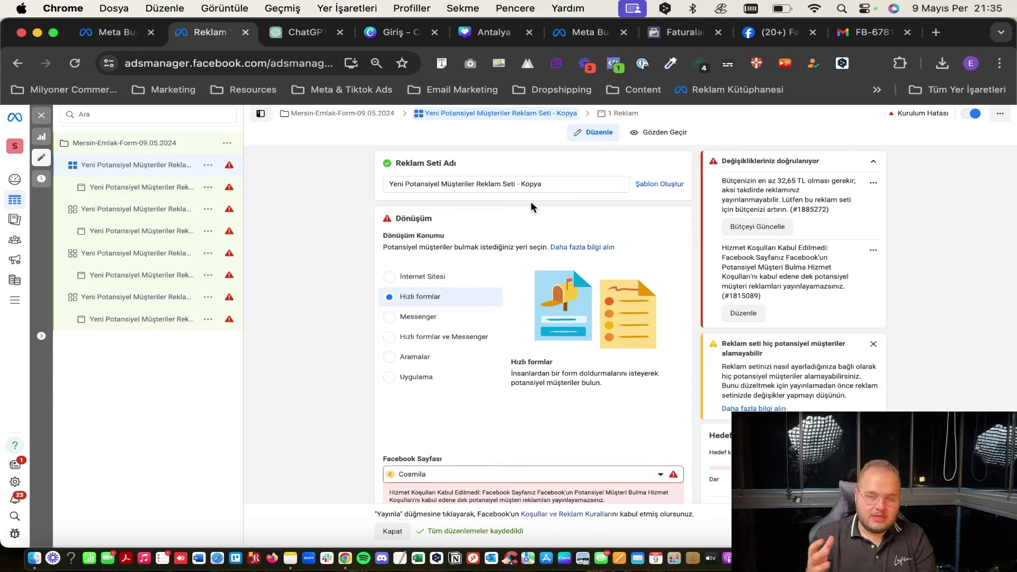
scroll(504, 282, down, 10)
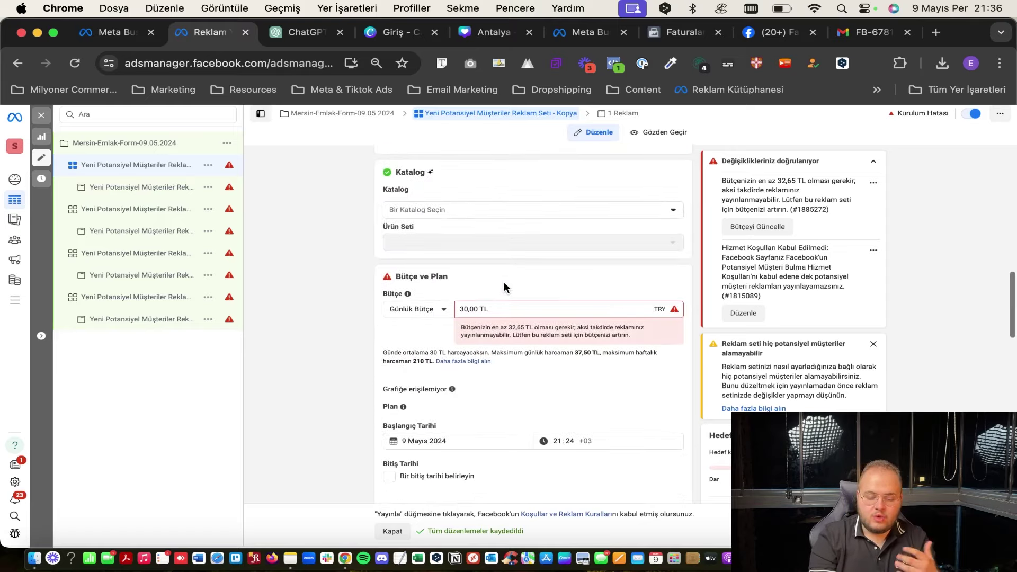
scroll(504, 282, down, 10)
scroll(504, 282, down, 10)
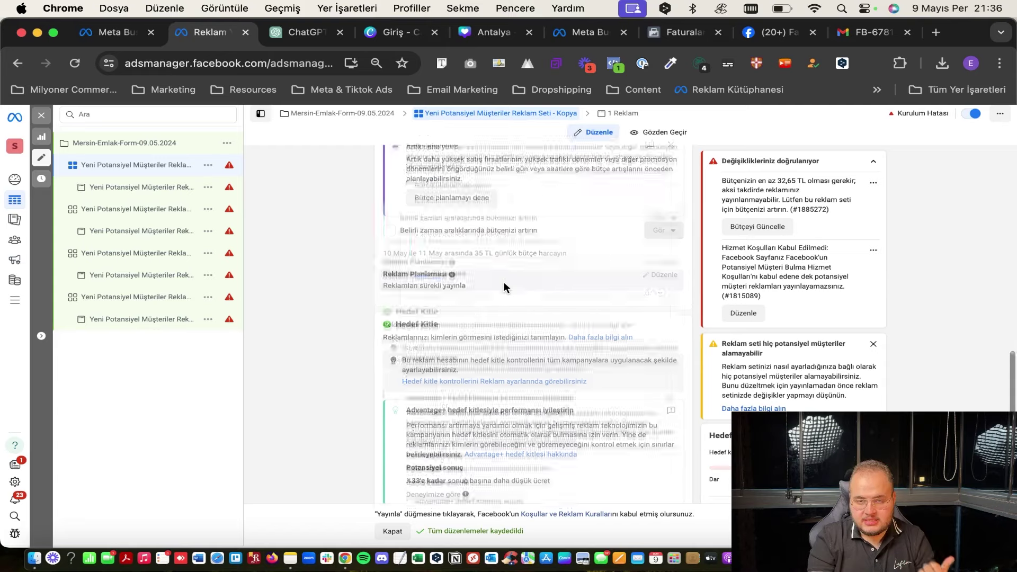
Return to the villa ad, request AI primary text variations, and select the Ana Metin box.
click(137, 187)
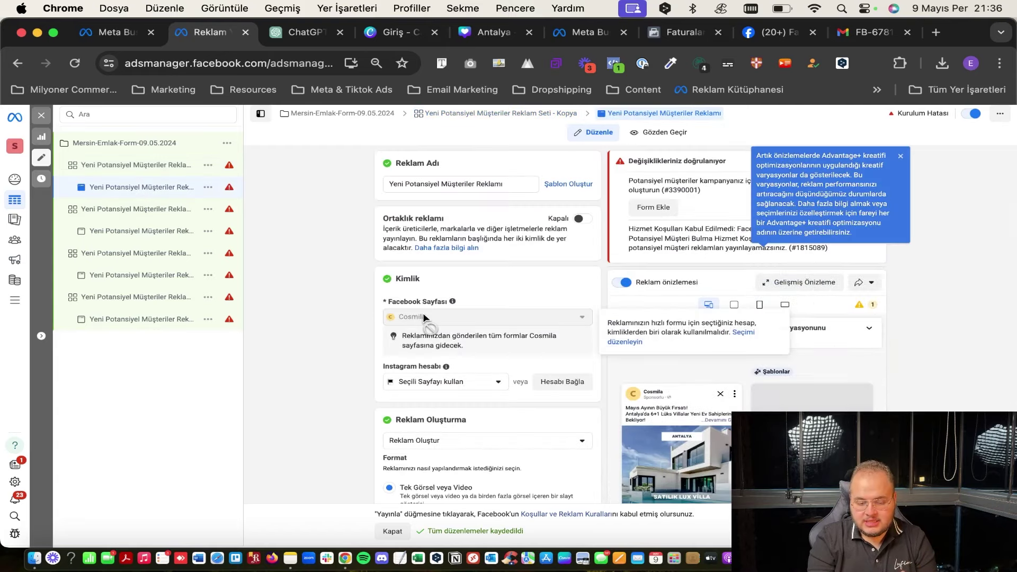
scroll(491, 359, down, 12)
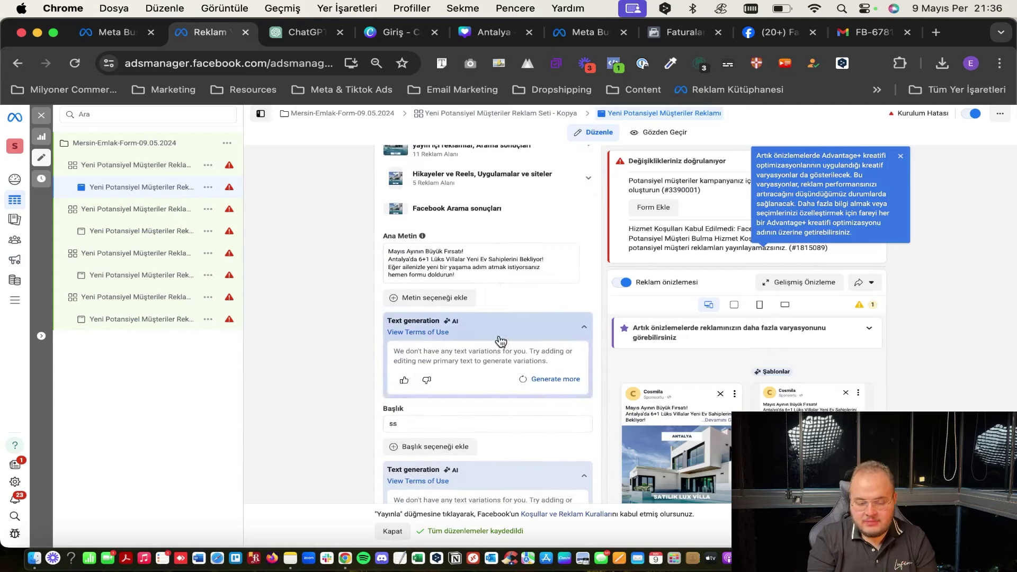
scroll(502, 251, down, 2)
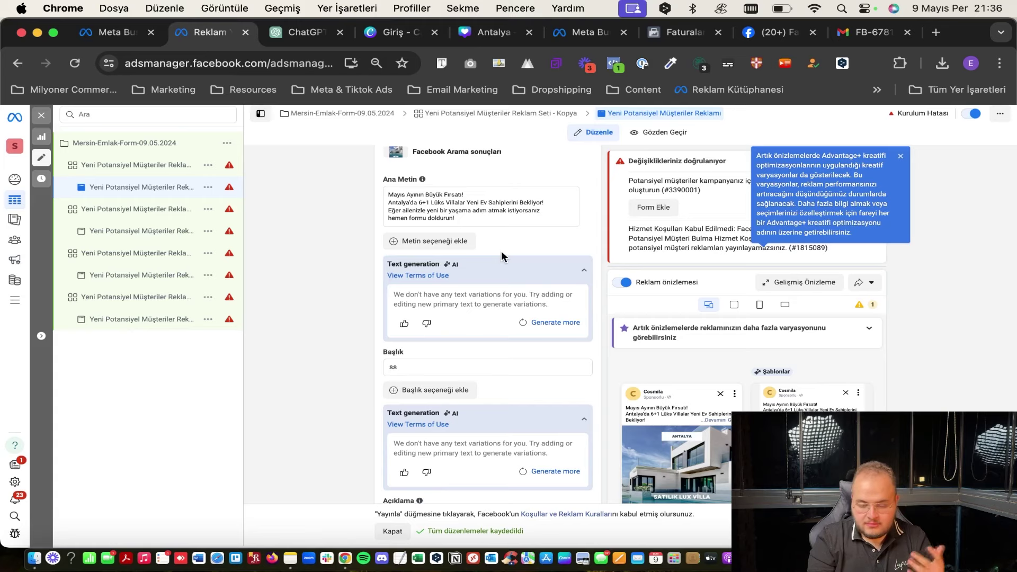
scroll(508, 239, up, 1)
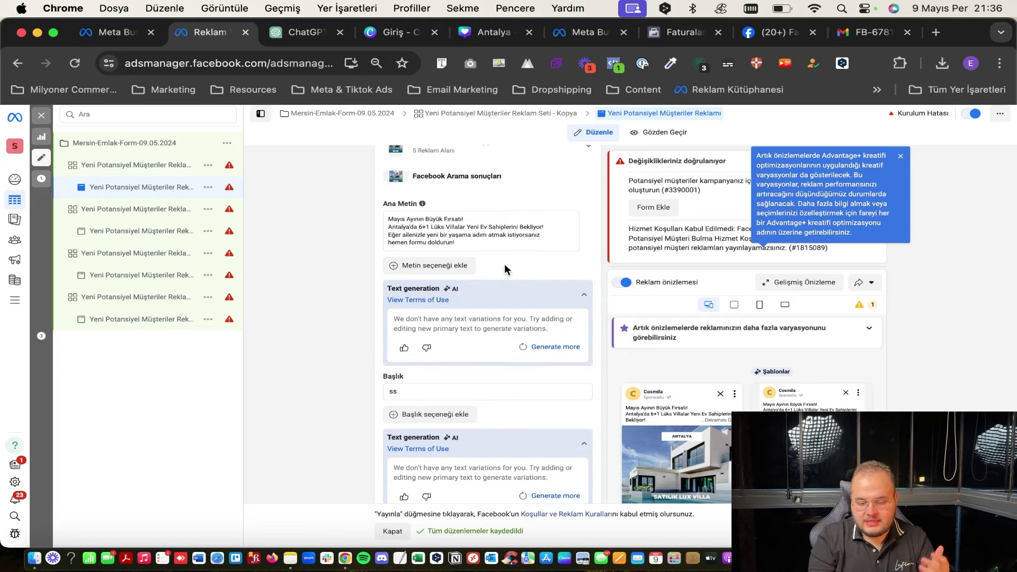
click(561, 348)
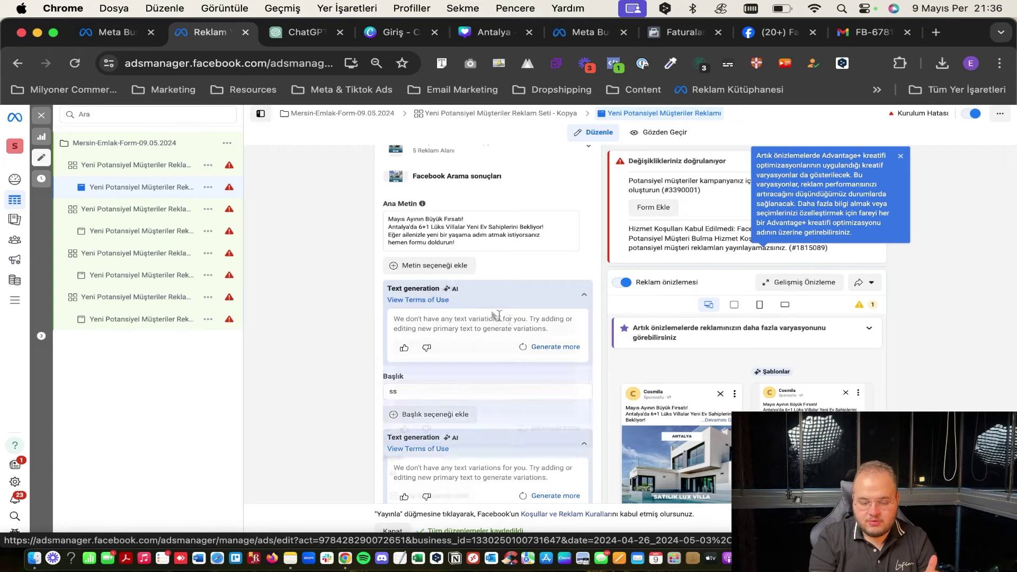
scroll(487, 302, down, 5)
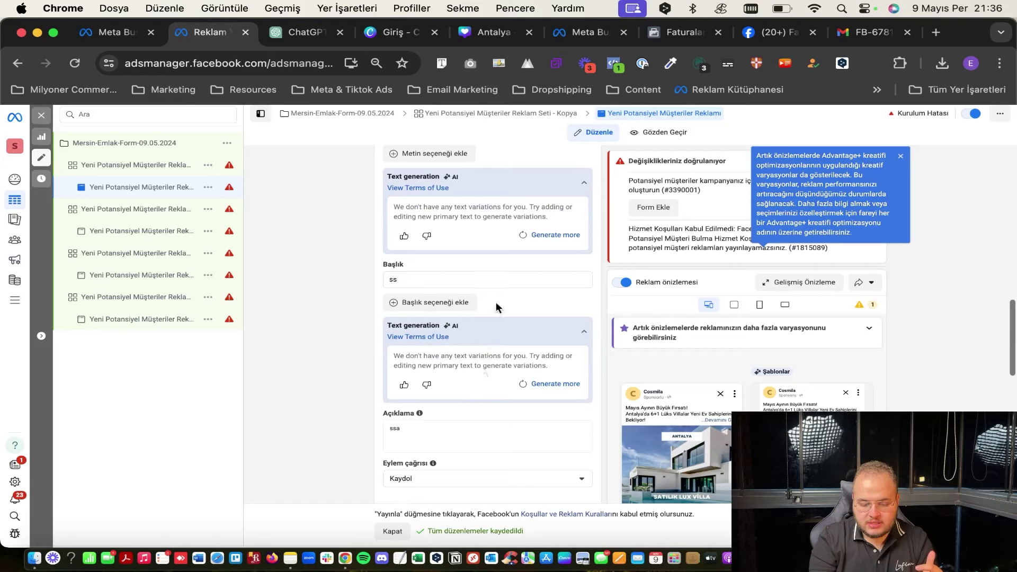
scroll(496, 302, up, 4)
scroll(496, 307, up, 3)
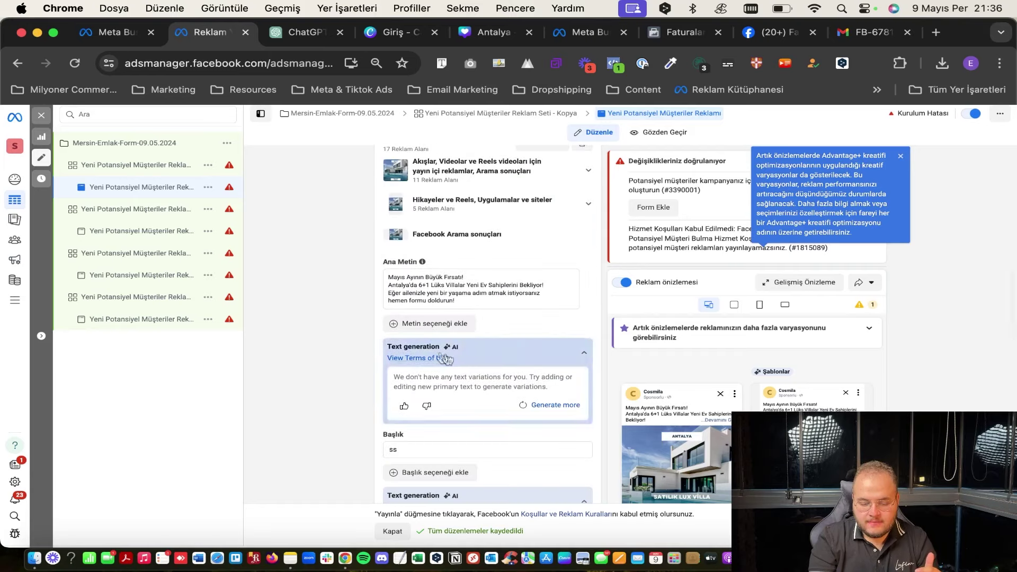
mouse_move(455, 355)
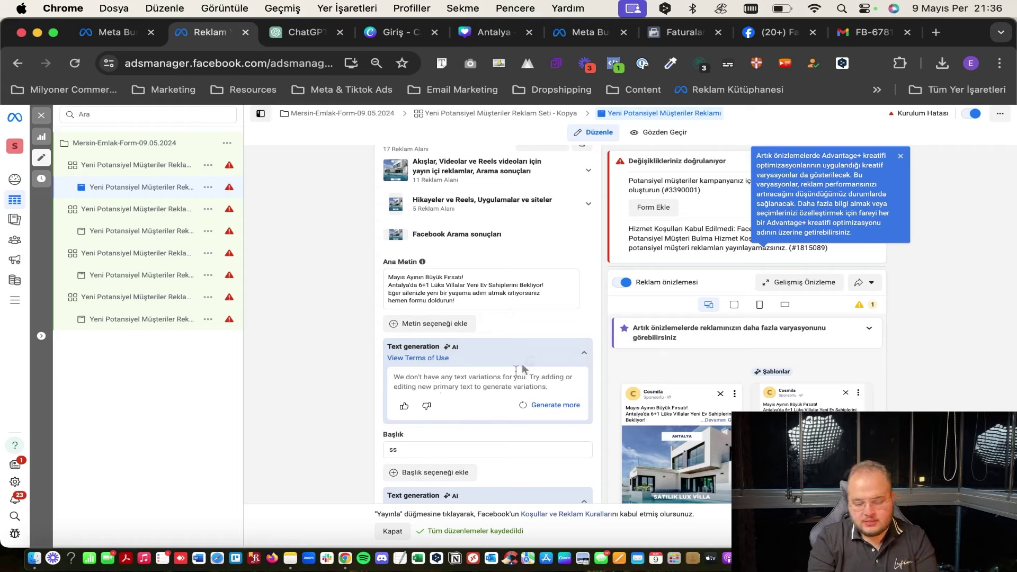
click(479, 298)
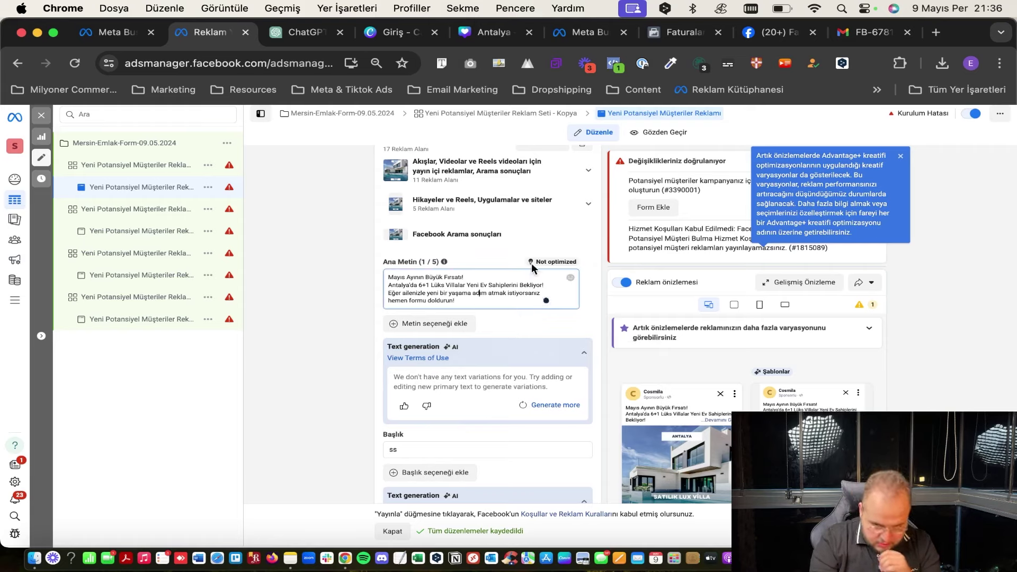
Replace the ad headline 'ss' with '6+1 Lüks Villa'.
scroll(522, 386, down, 2)
click(493, 377)
key(super+a)
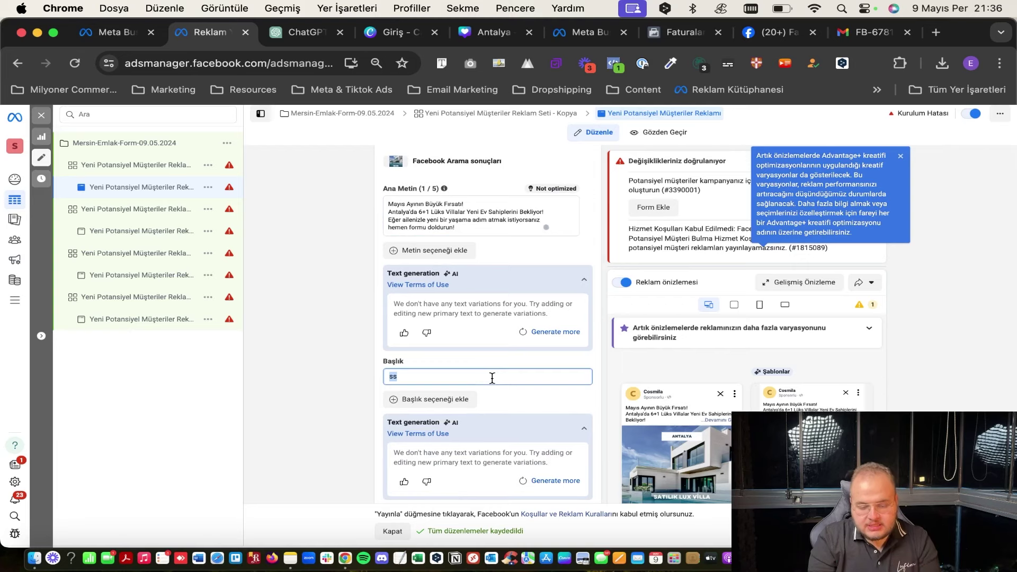
key(BackSpace)
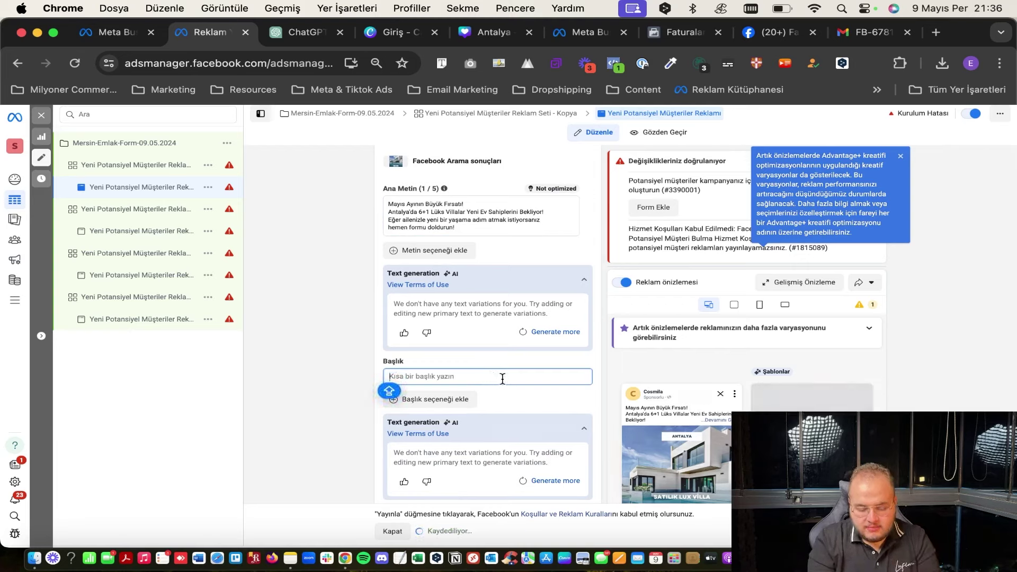
text(6+1 )
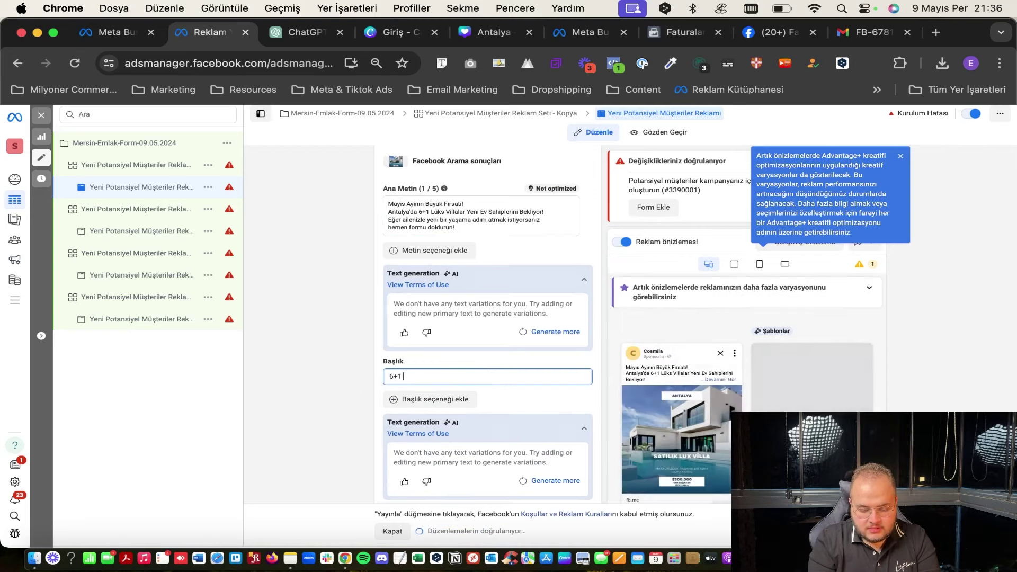
text(Lüks Villa)
scroll(485, 348, down, 3)
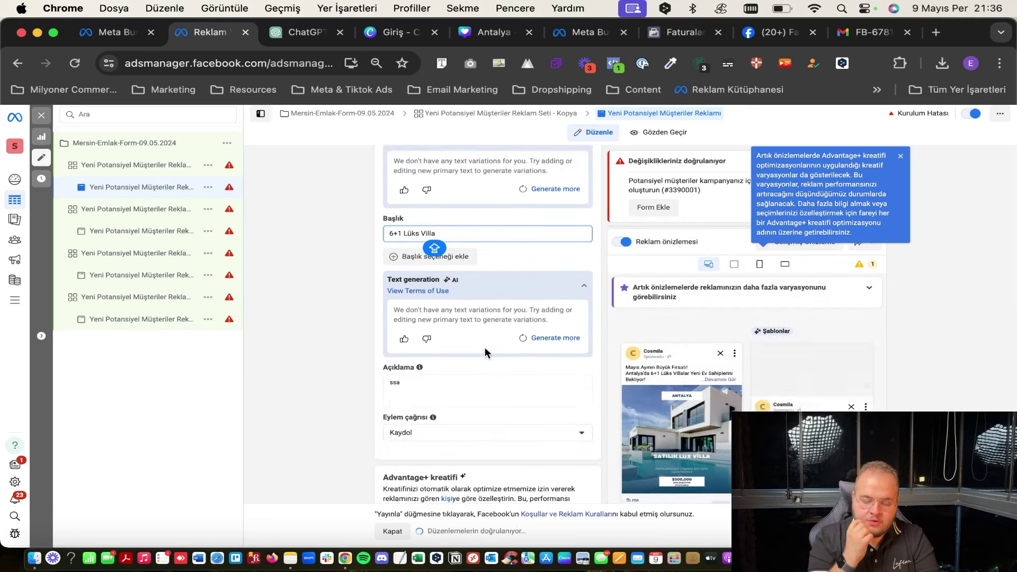
scroll(485, 347, up, 5)
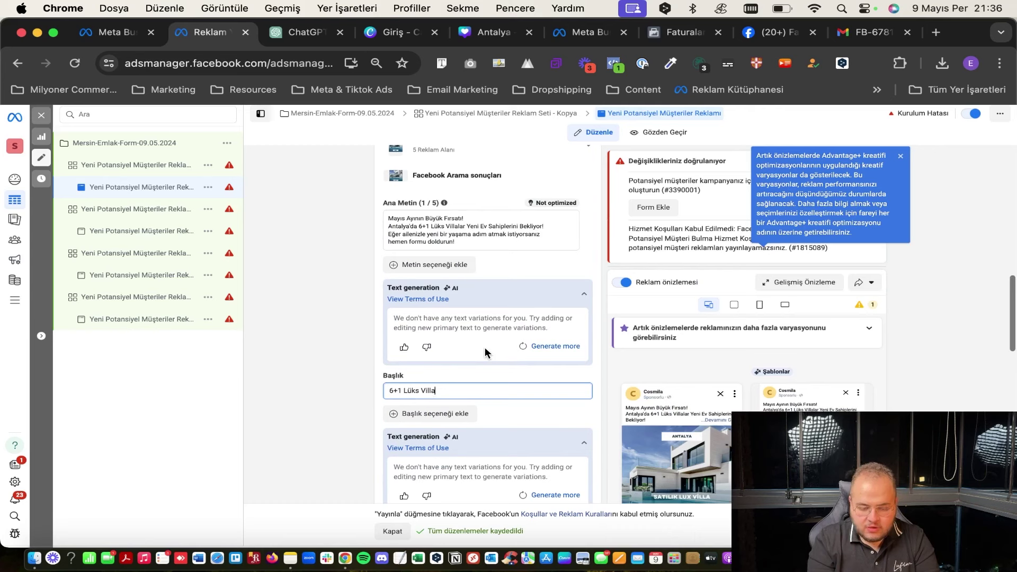
Replace the primary text with the copied villa ad text.
click(440, 261)
key(super+a)
key(super+v)
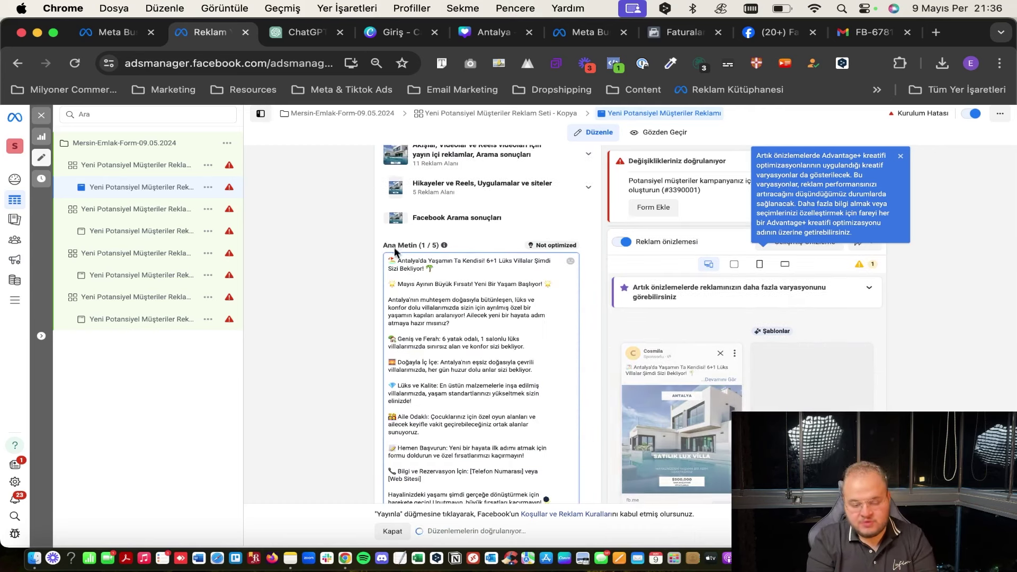
mouse_move(669, 383)
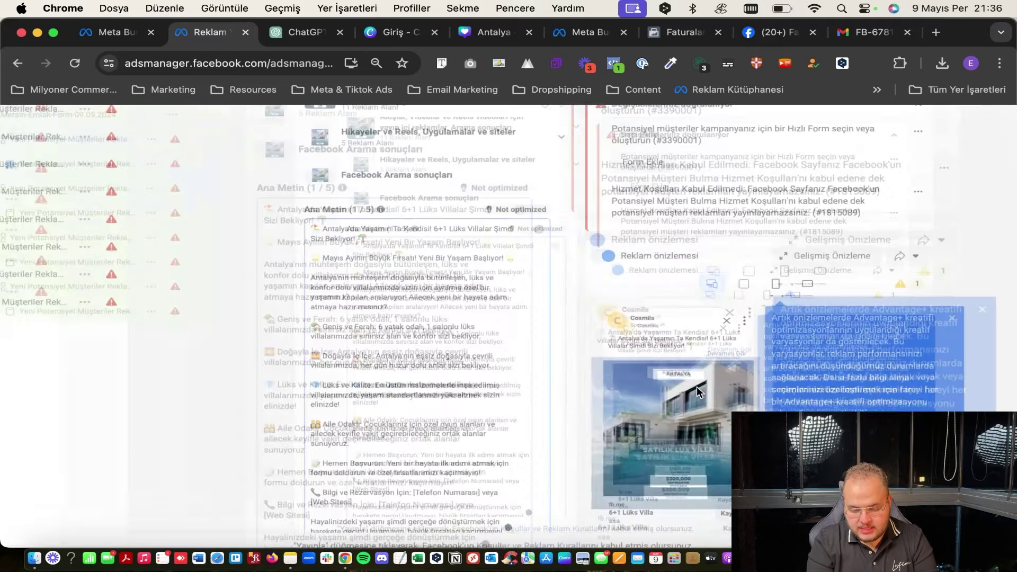
scroll(690, 400, up, 3)
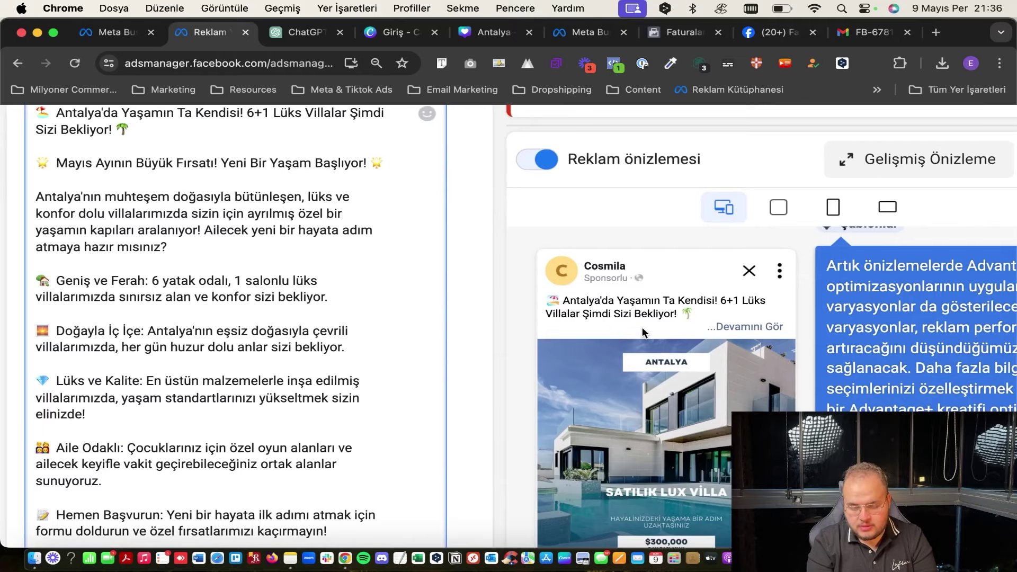
scroll(643, 332, down, 5)
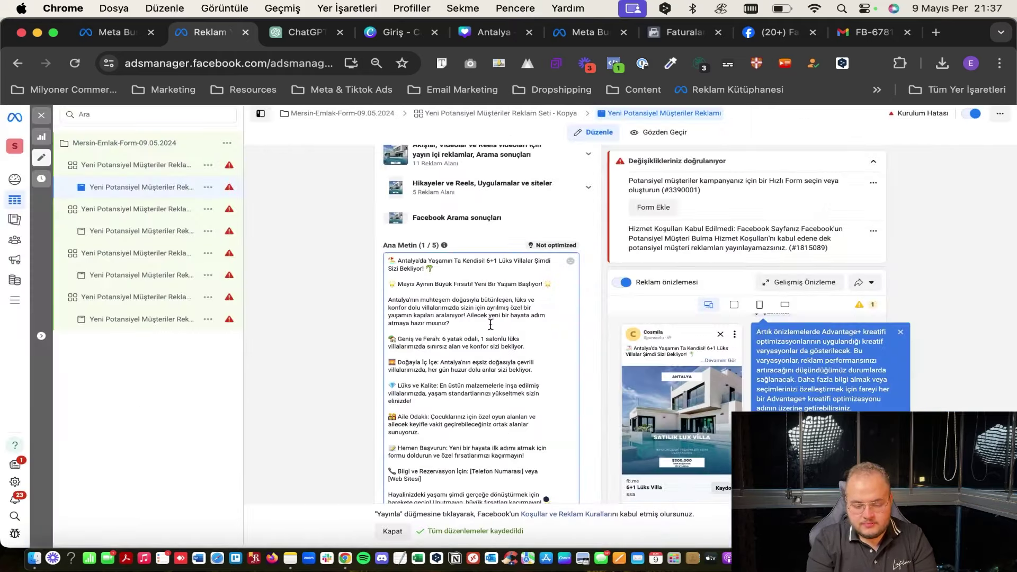
scroll(491, 325, down, 10)
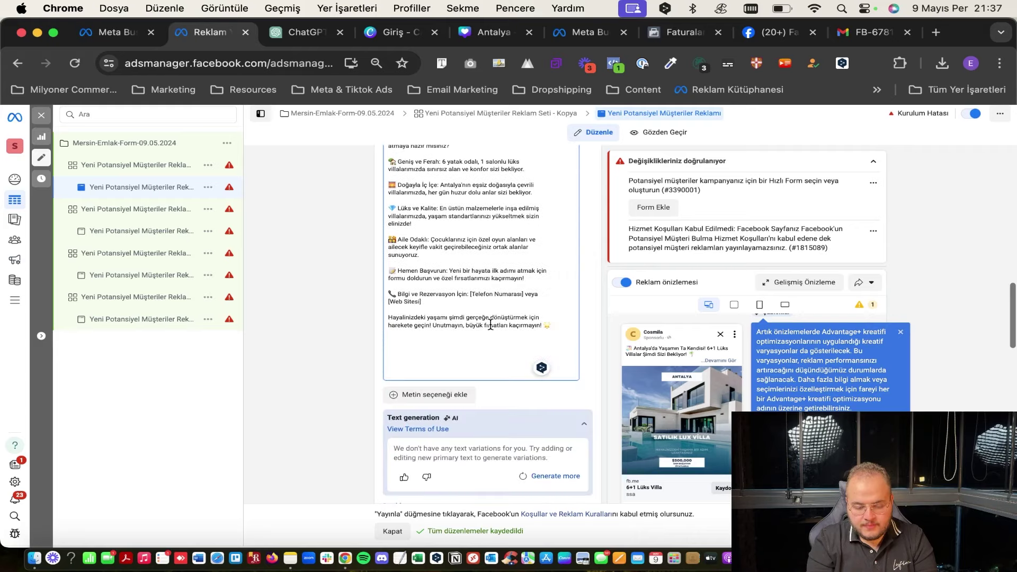
scroll(491, 323, down, 4)
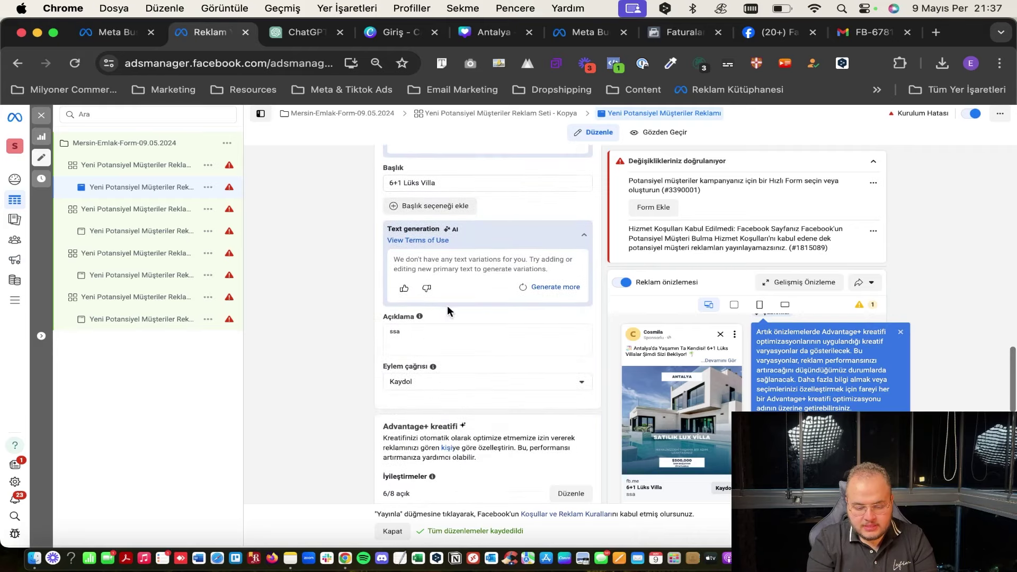
Overwrite the description 'ssa' with 'Hemen Bize Ulaşın'.
click(424, 334)
key(super+a)
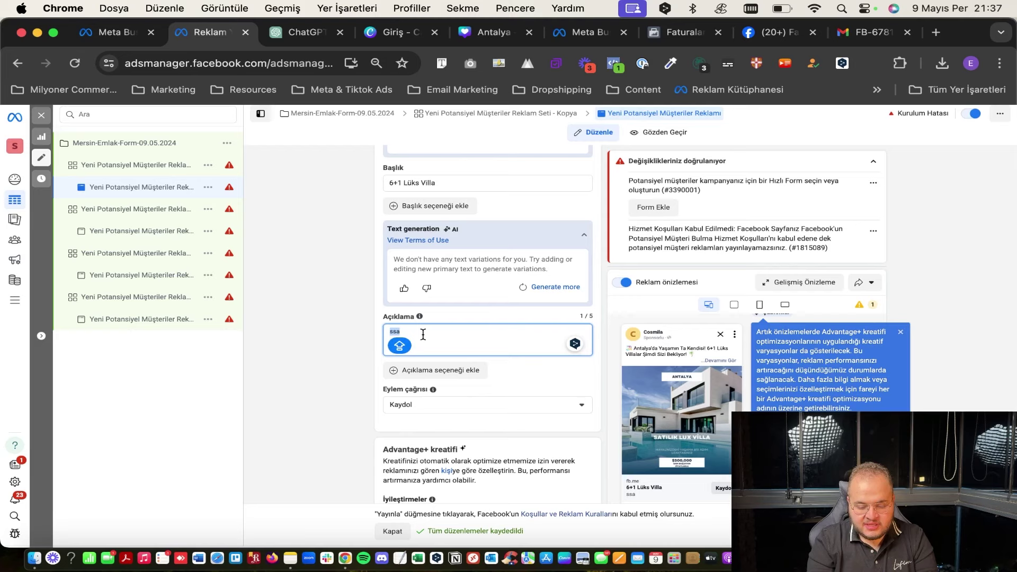
text(HME)
key(BackSpace)
key(BackSpace)
key(BackSpace)
key(BackSpace)
key(BackSpace)
key(BackSpace)
text(Hemen Bize Ulaşın)
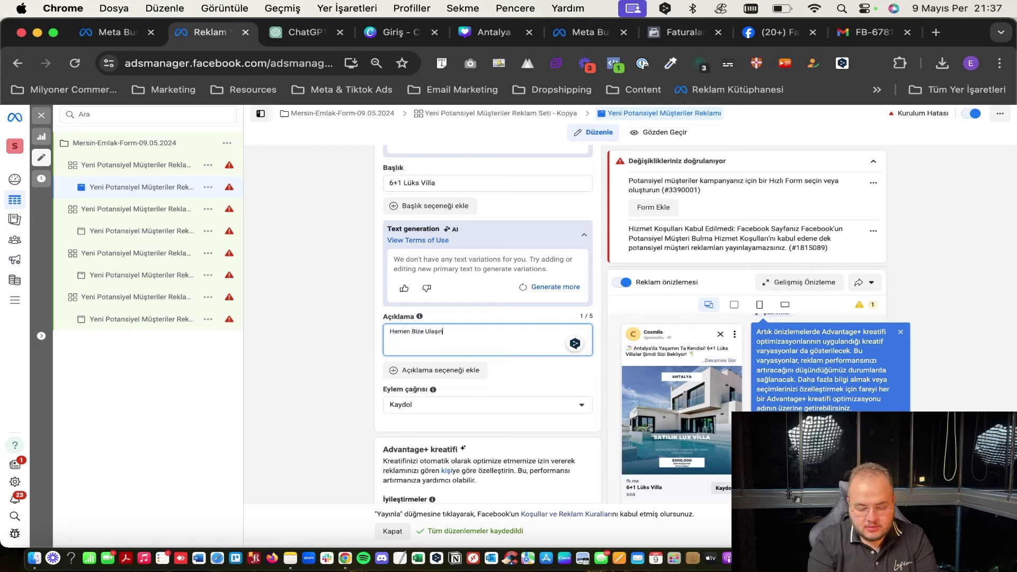
scroll(425, 335, down, 4)
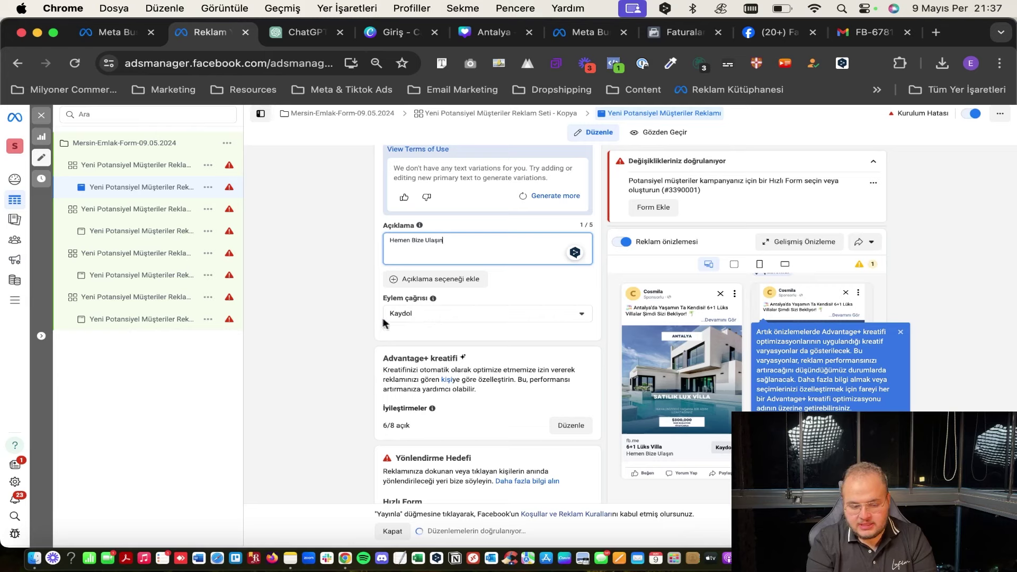
Switch the call to action from Kaydol to Daha fazla bilgi al, then scroll to Hızlı Form.
click(415, 315)
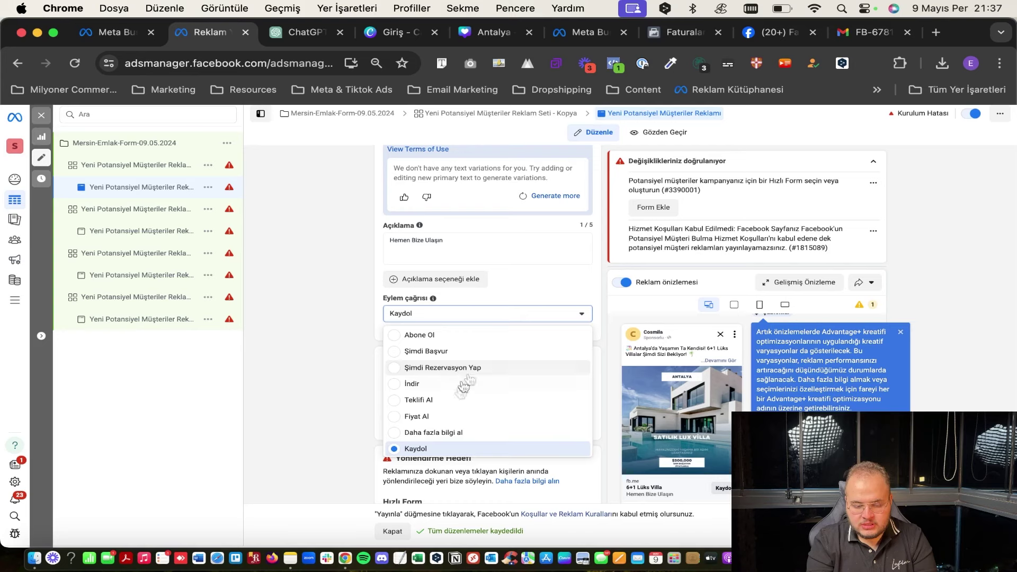
click(462, 434)
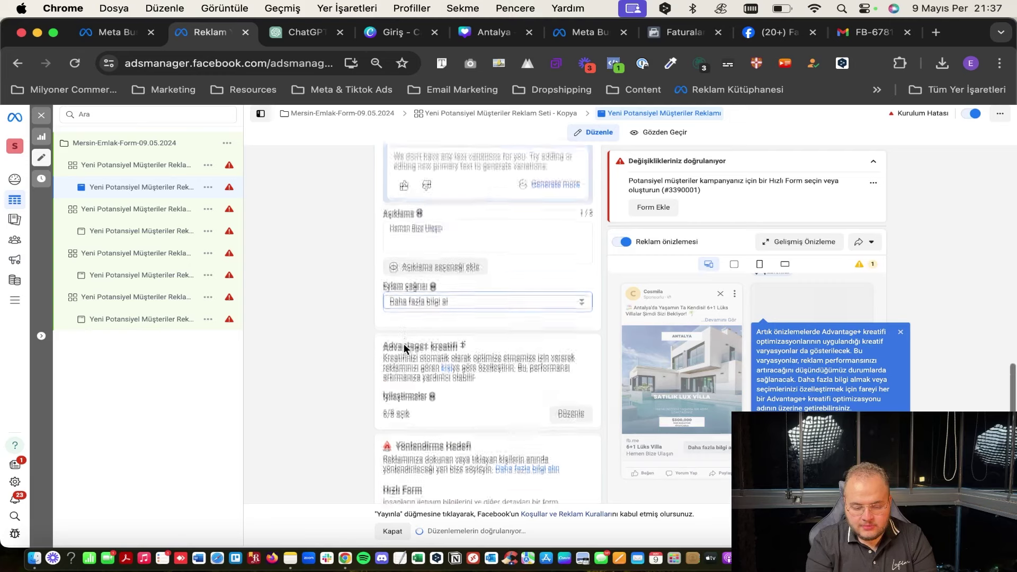
scroll(403, 343, down, 2)
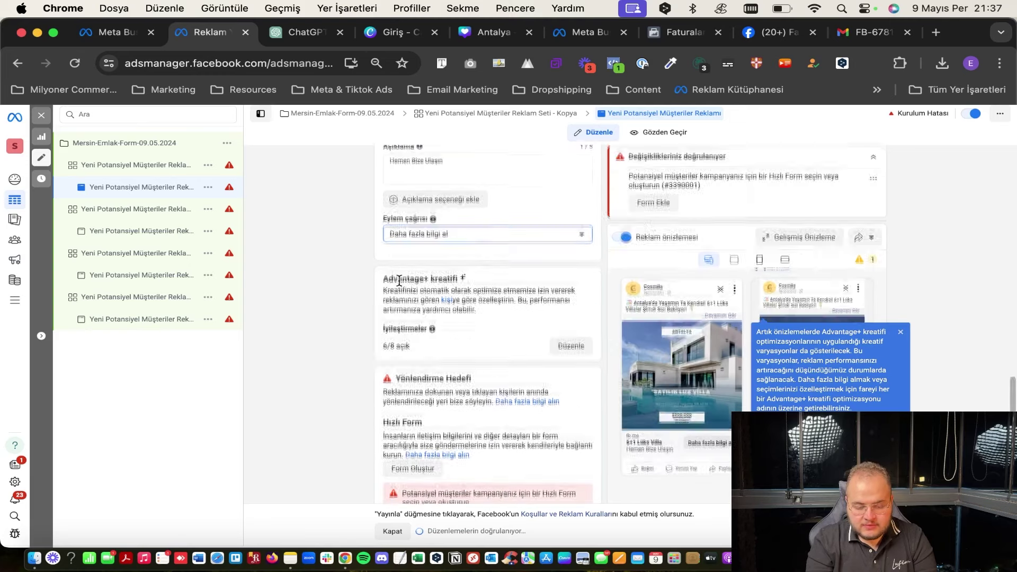
scroll(400, 281, down, 4)
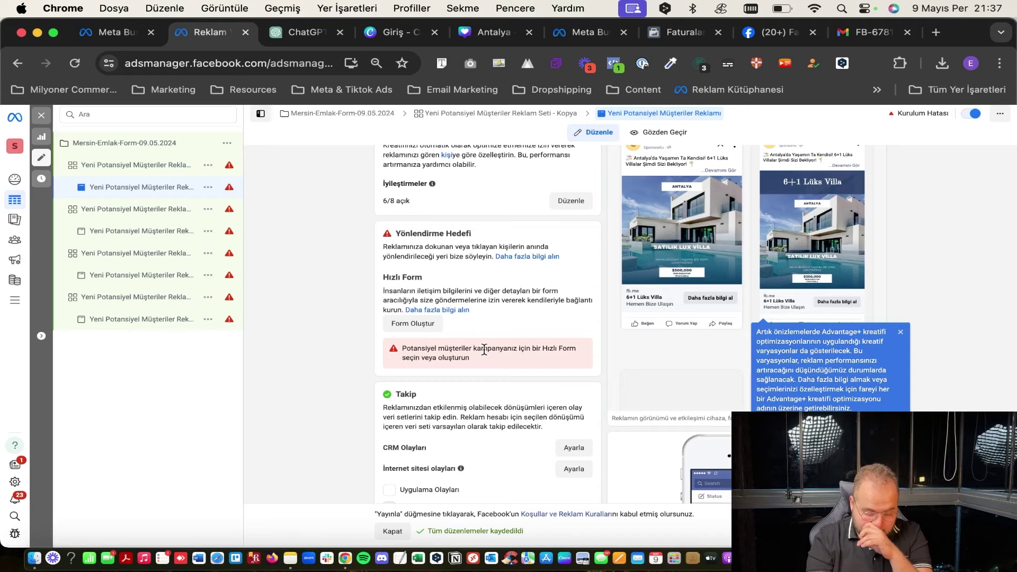
scroll(392, 297, down, 1)
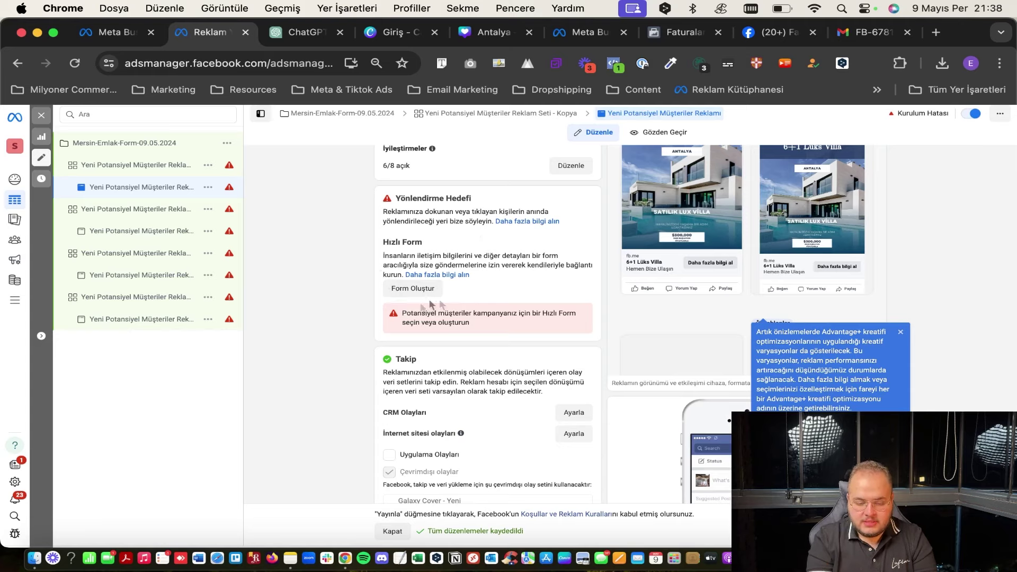
Create an instant form named 'emlak', keep the Daha Yüksek Hacim type, and continue.
click(417, 289)
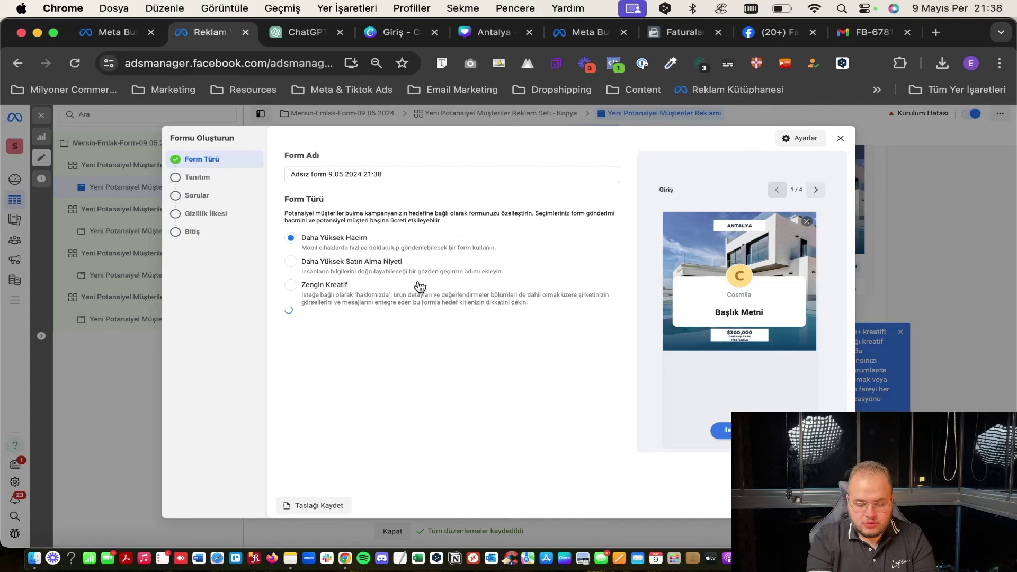
triple_click(353, 177)
text(email)
key(BackSpace)
key(BackSpace)
key(BackSpace)
key(BackSpace)
key(BackSpace)
text(email)
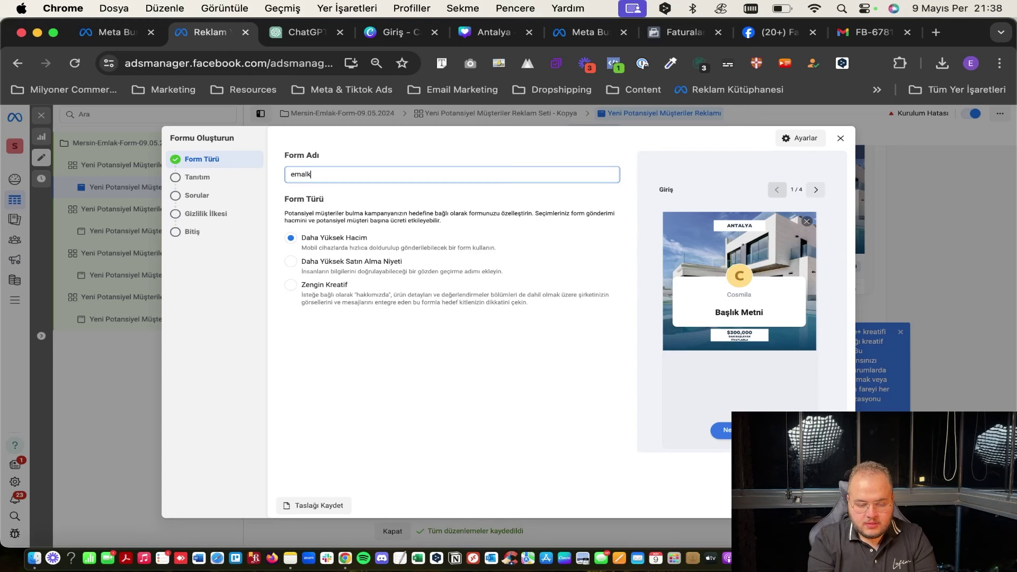
text(ak)
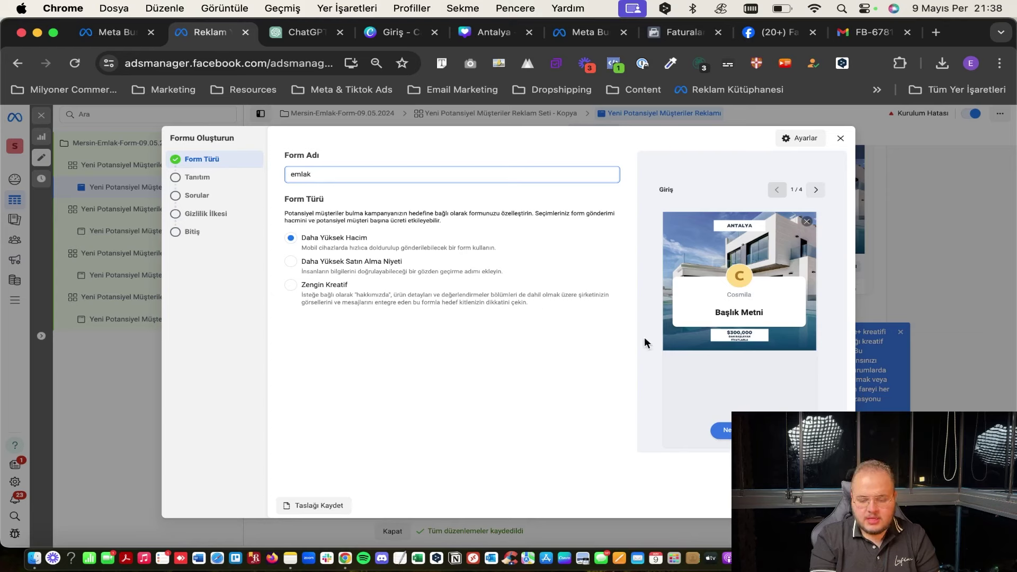
click(726, 430)
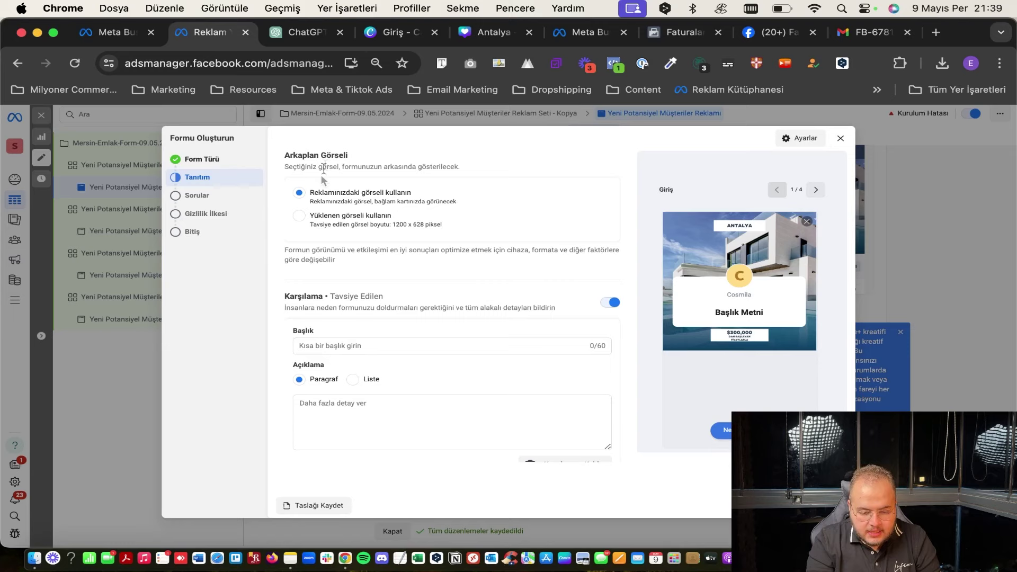
Enter intro heading 'Merhaba Hoşgeldiniz' and description 'Hayatınızın değişimine çok az kaldı!', then remove the welcome section.
scroll(363, 280, down, 1)
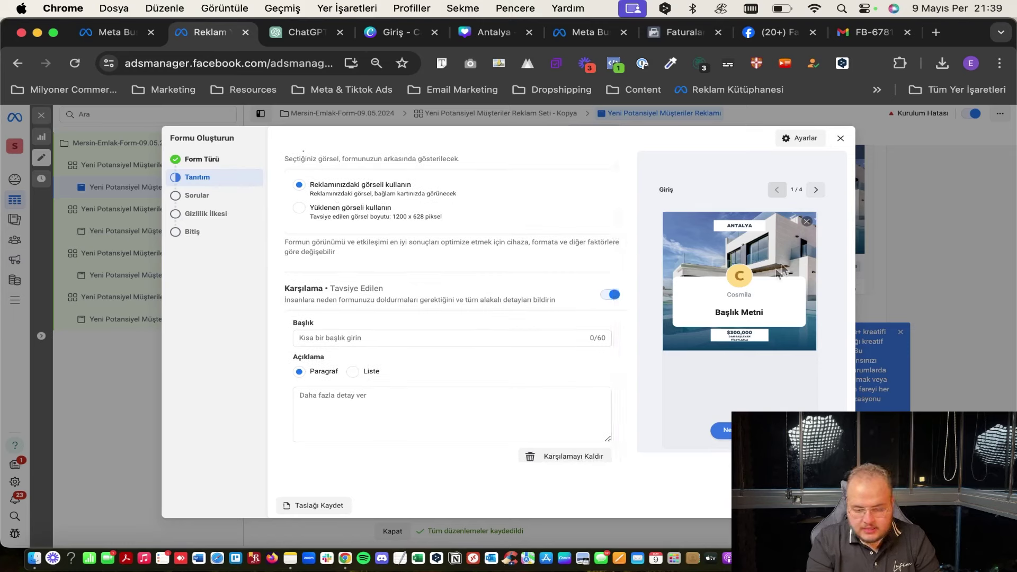
scroll(409, 293, down, 1)
click(392, 325)
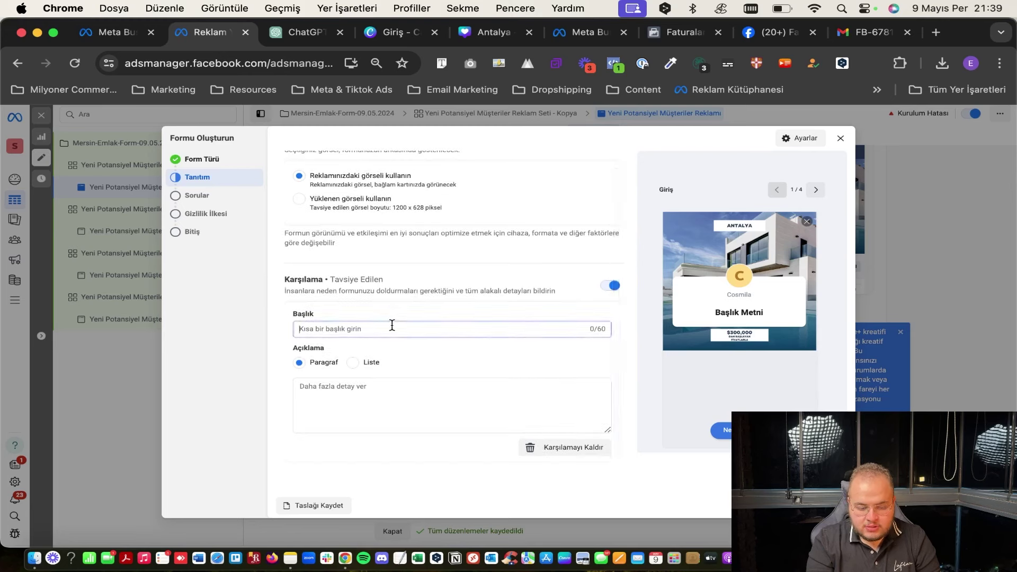
text(Merhaba Hoşgeldiniz)
click(342, 382)
text(Hayatınızın değişimine çok az kaldı!)
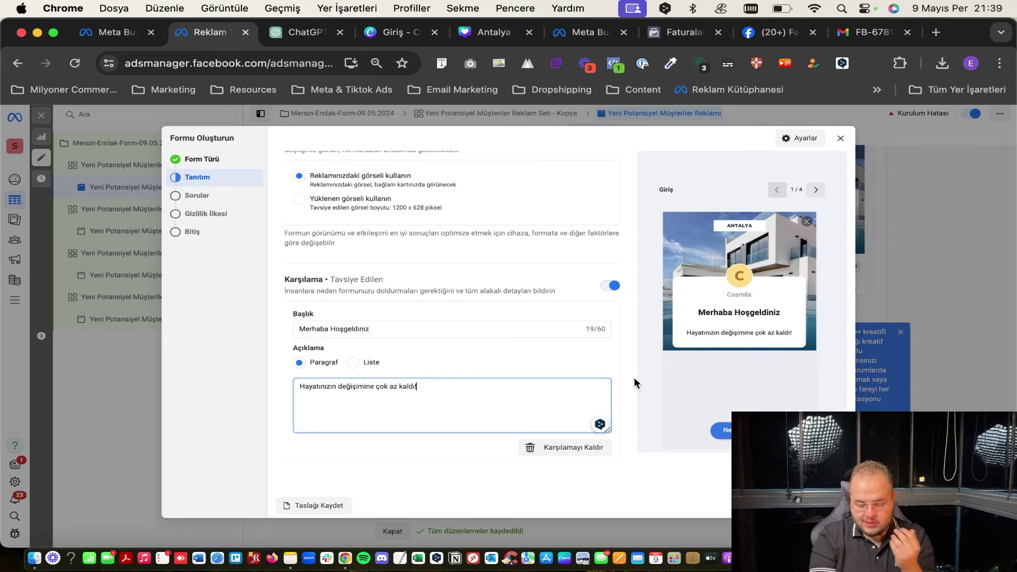
click(564, 450)
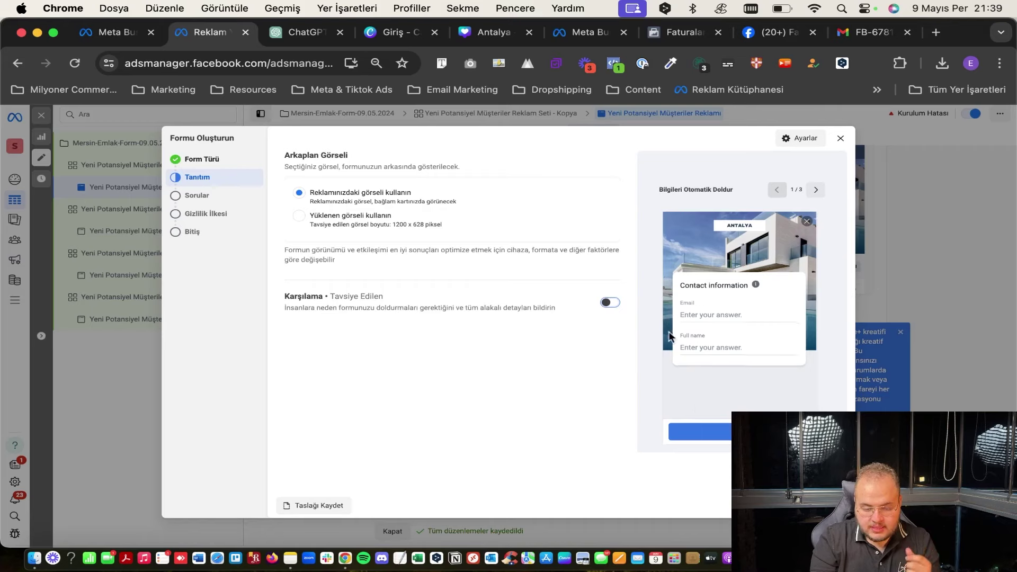
On the questions step, describe the Email and Full name questions as 'Hemen Size Ulaşalım', adding no extra categories.
click(822, 505)
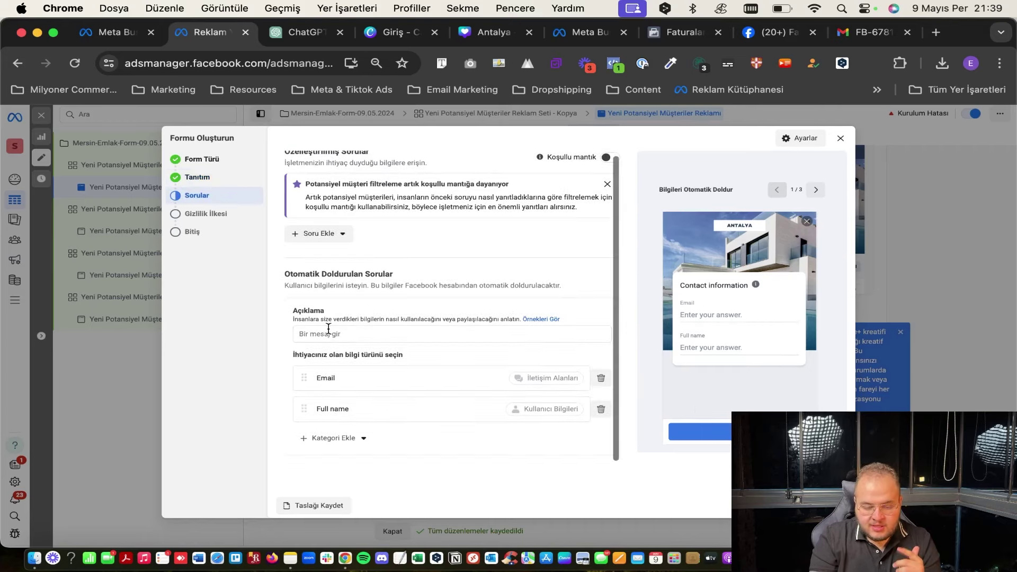
click(331, 333)
key(Caps_Lock)
text(Hmn)
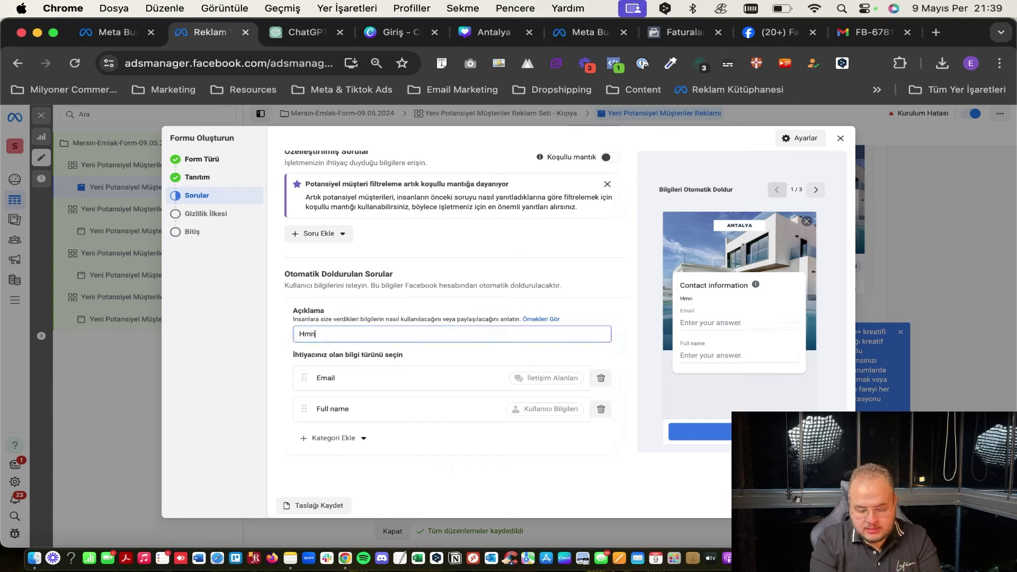
text(n)
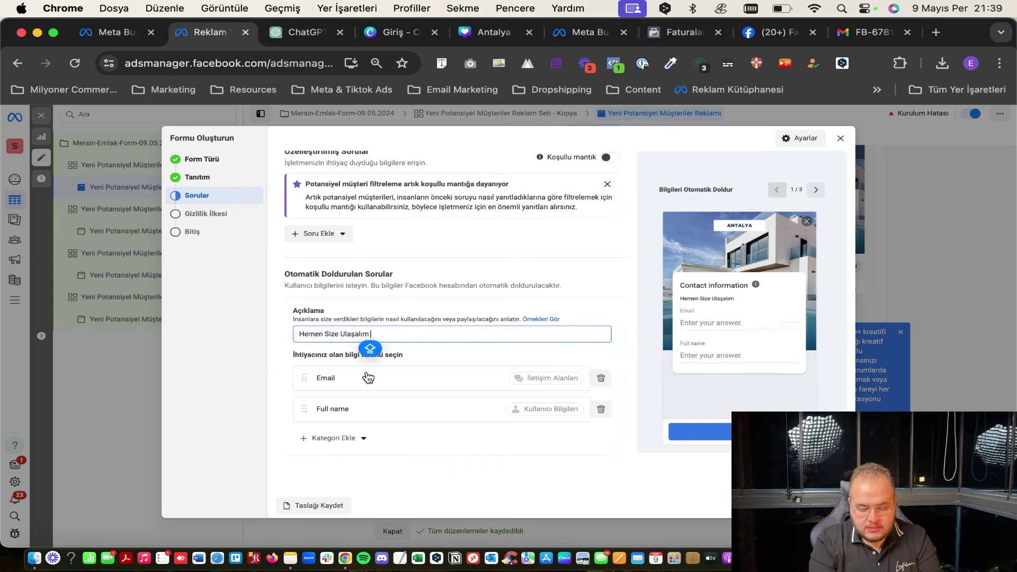
click(331, 416)
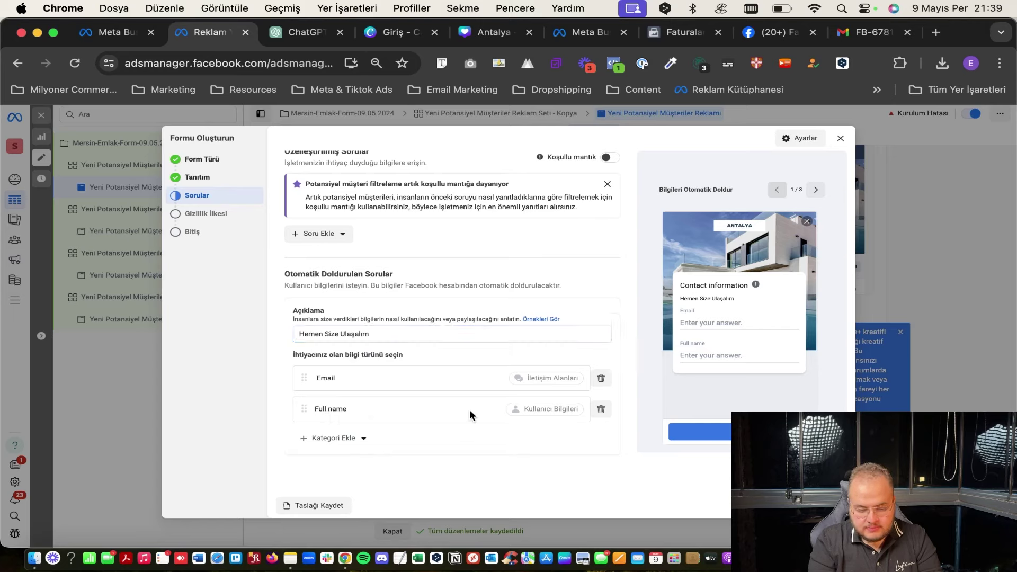
click(333, 439)
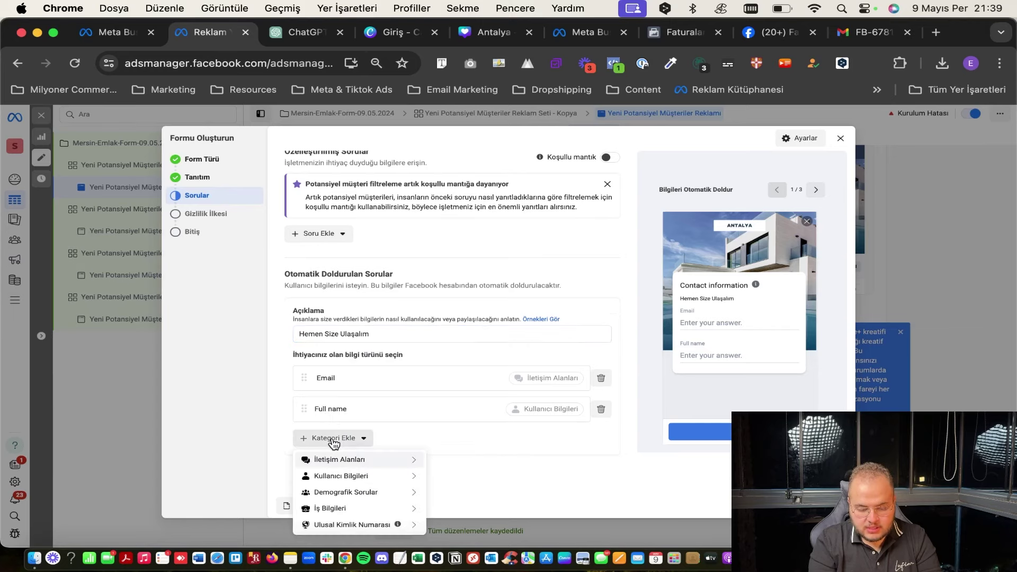
mouse_move(374, 496)
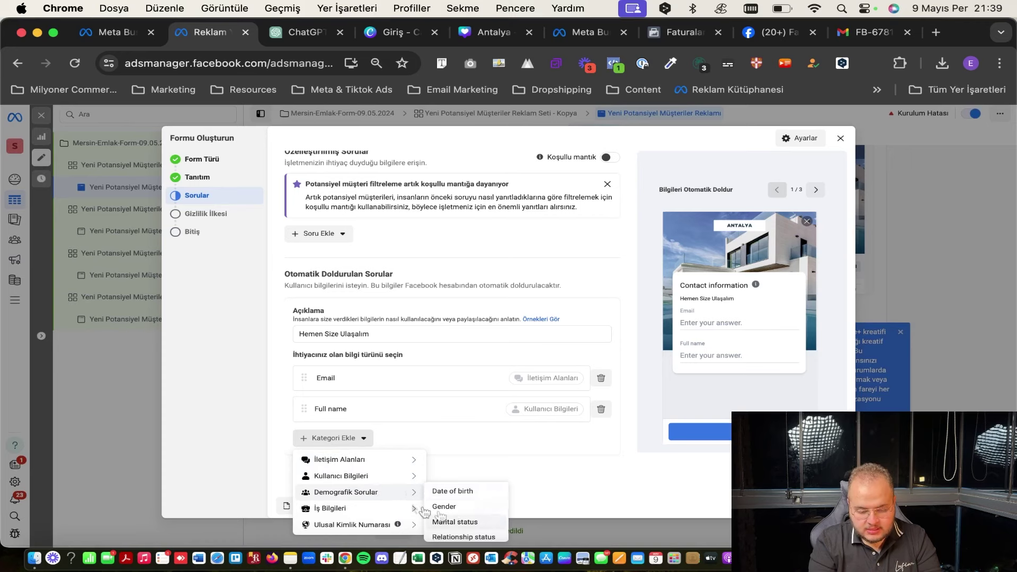
click(553, 411)
scroll(553, 409, down, 5)
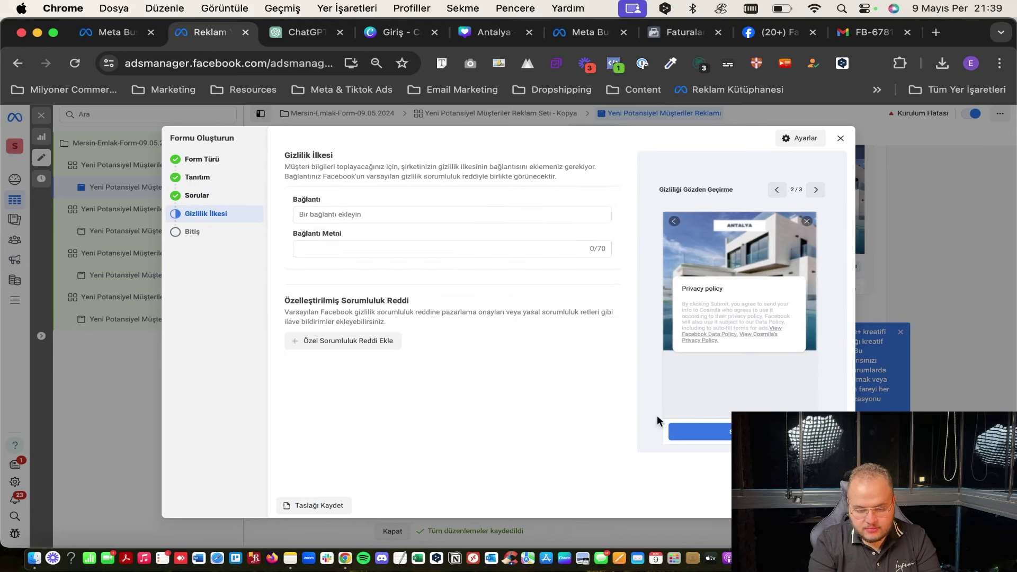
Set the privacy policy link to ASAA.COM and advance to the completion step.
click(371, 215)
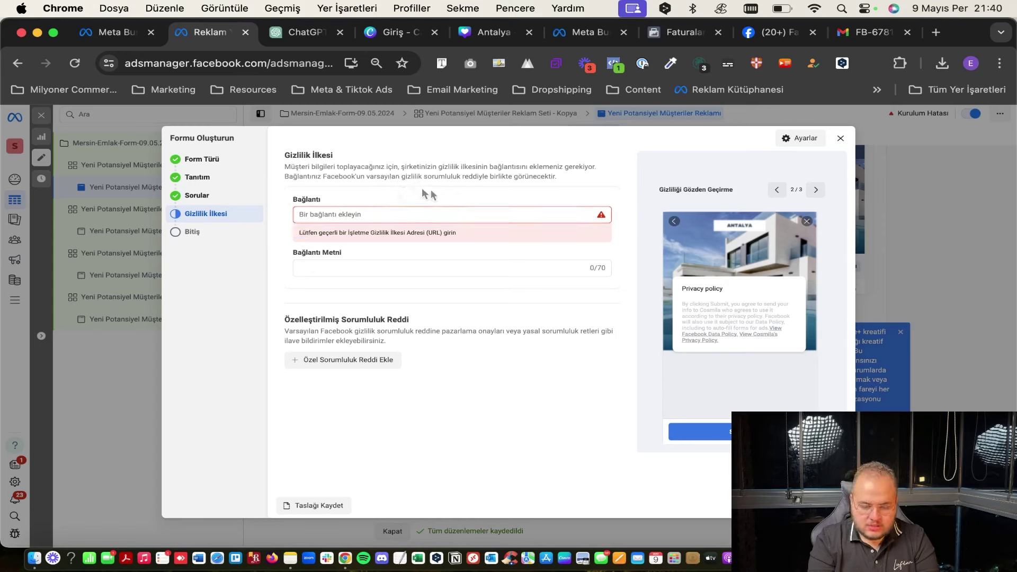
click(371, 215)
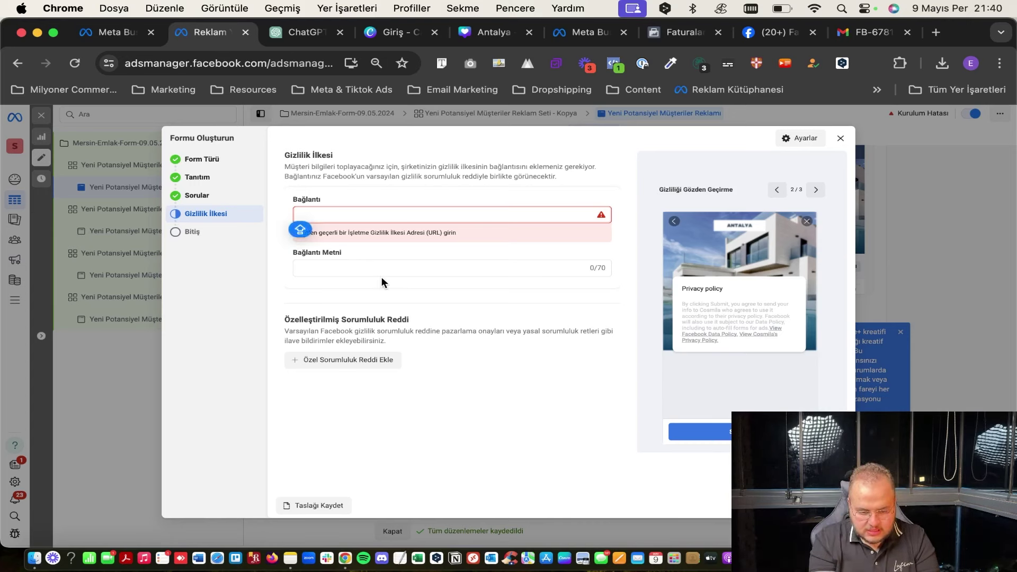
text(ASAA.COM)
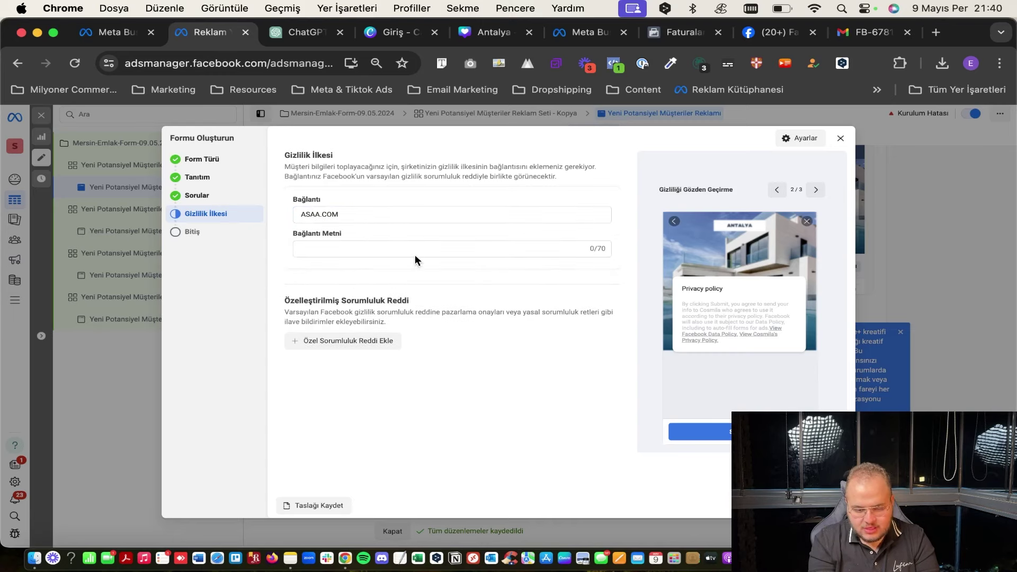
click(424, 248)
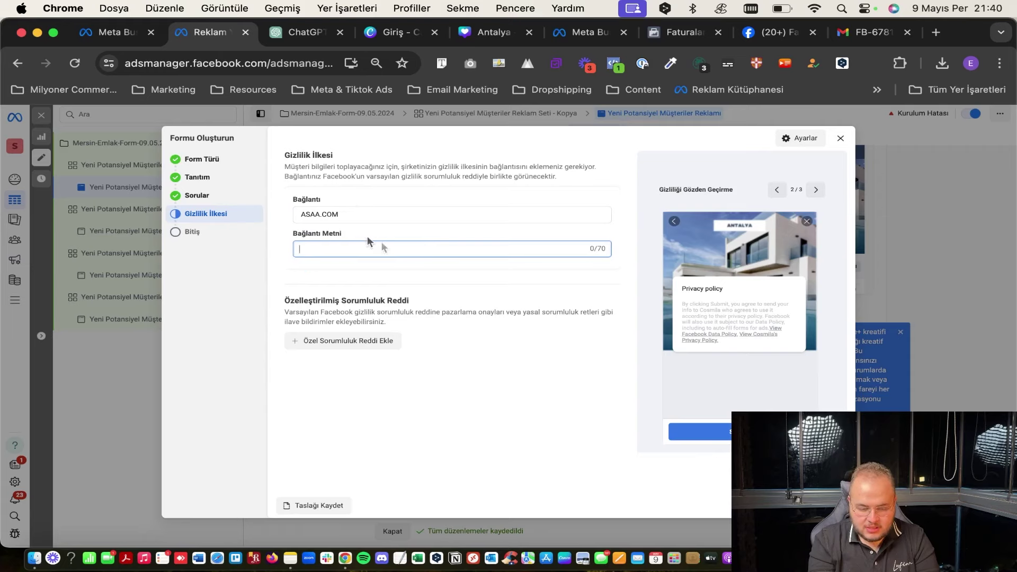
click(824, 505)
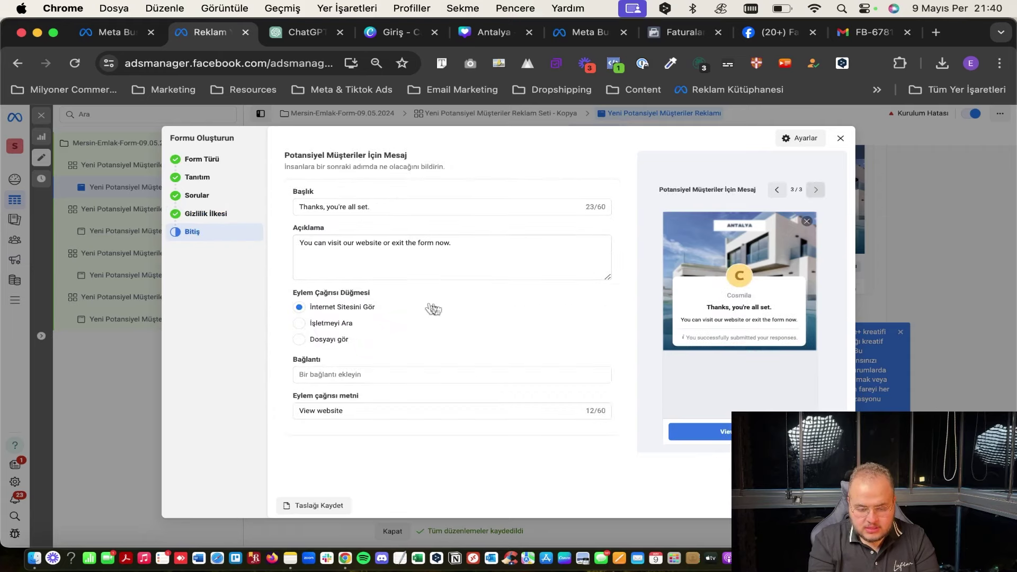
Change the thank-you headline to 'Teşekkürler' and write a Turkish description inviting Instagram follows.
click(346, 207)
key(super+a)
text(Y)
key(BackSpace)
text(Teşek)
key(BackSpace)
key(BackSpace)
text(kkürler)
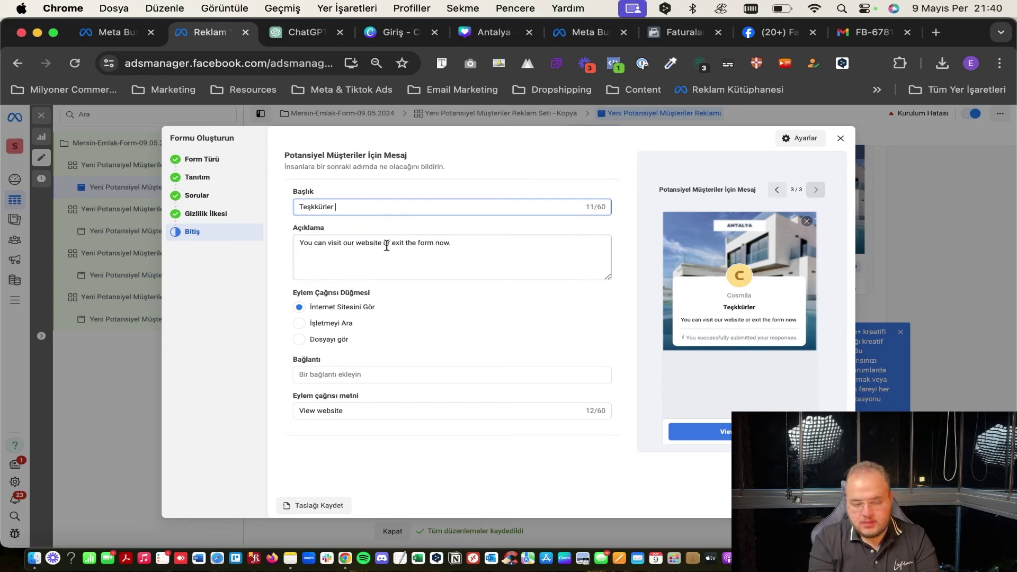
click(408, 246)
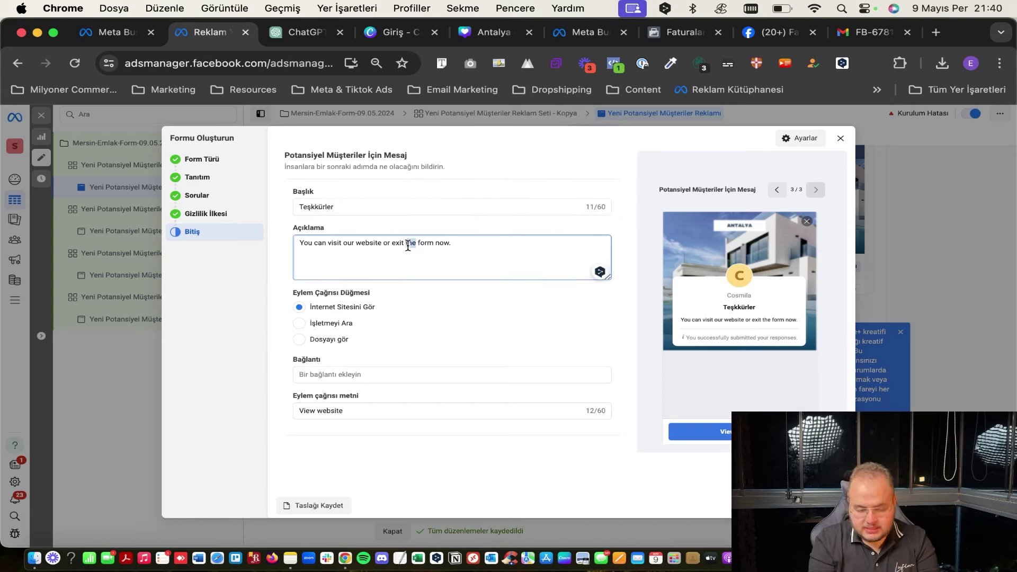
key(super+a)
text(FiDilerseniz instagram bizi)
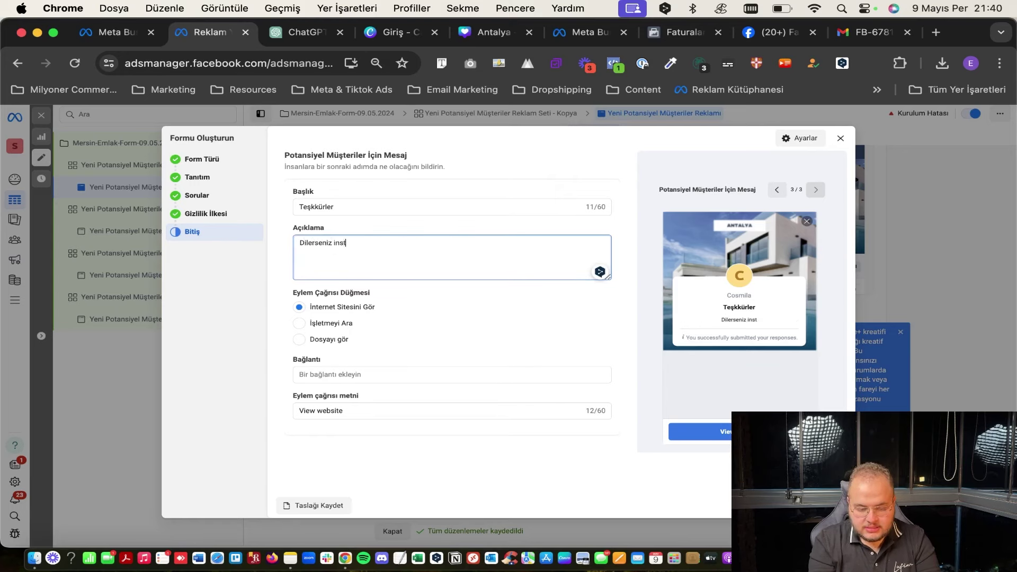
key(BackSpace)
key(BackSpace)
key(BackSpace)
key(BackSpace)
text(dan b)
text(elişmeleri takip edebilirsiniz)
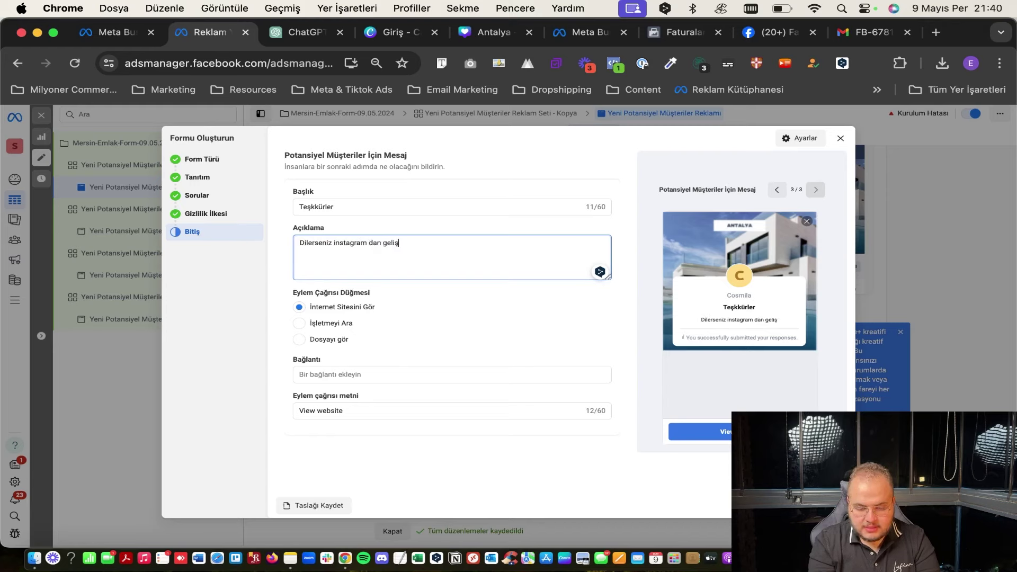
Link the thank-you button to sss.com with 'Hemen Takip Et' text and save the form.
click(474, 374)
text(sss.com)
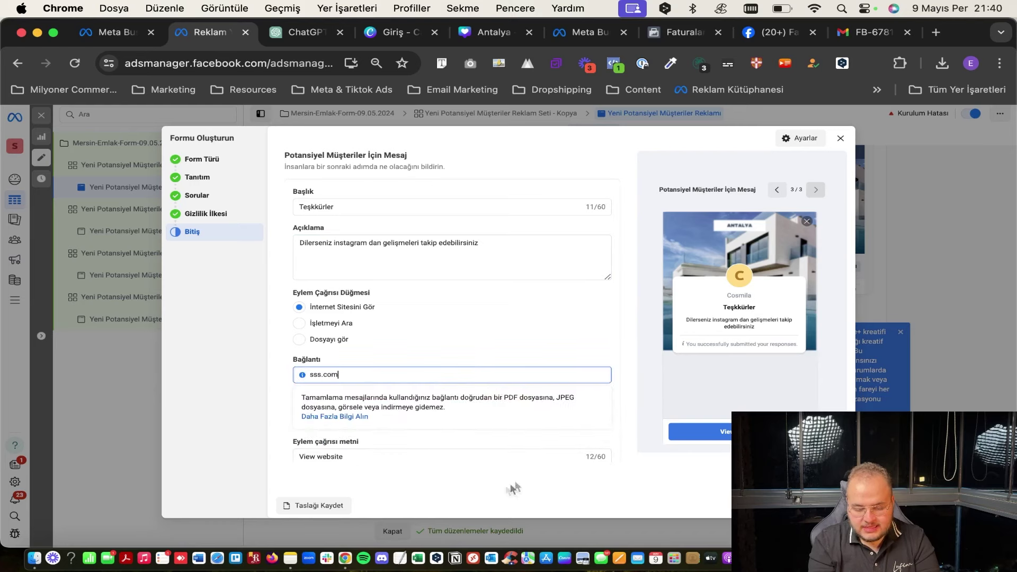
key(Tab)
text(Heme)
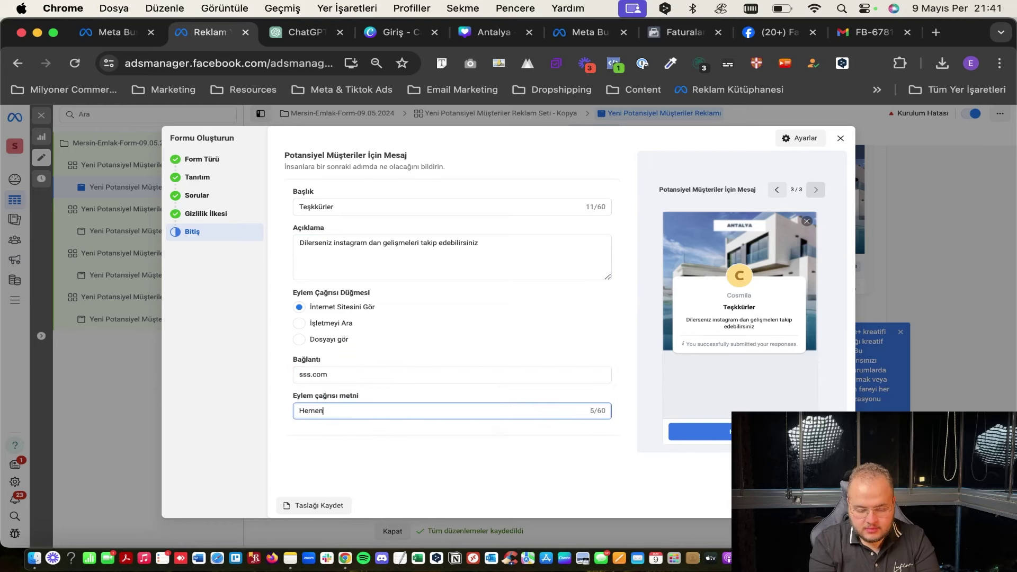
text(n Takip Et)
key(Tab)
click(824, 505)
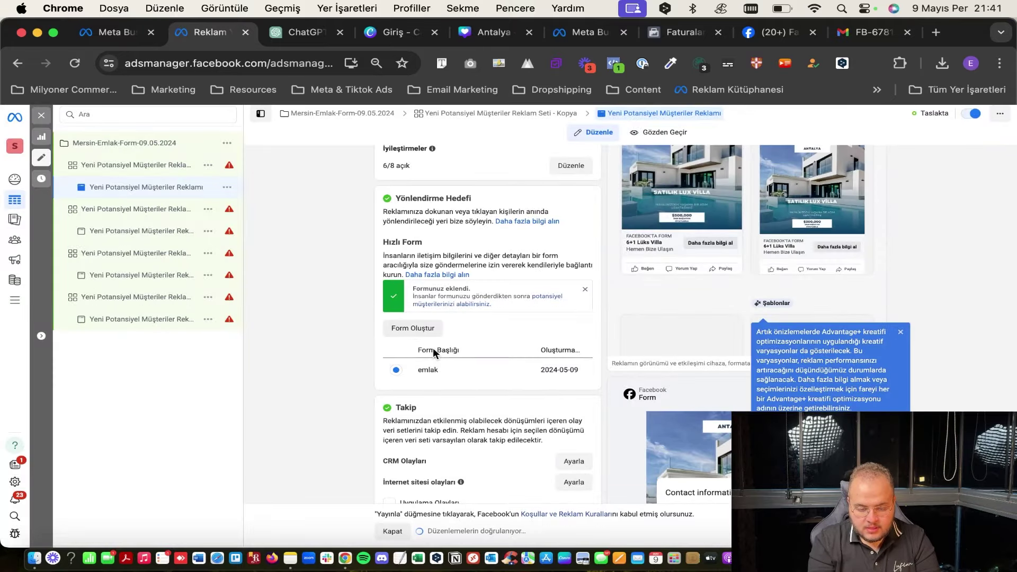
Start another lead form, set its language to Türkçe, view its questions step, then close the builder.
scroll(451, 370, down, 1)
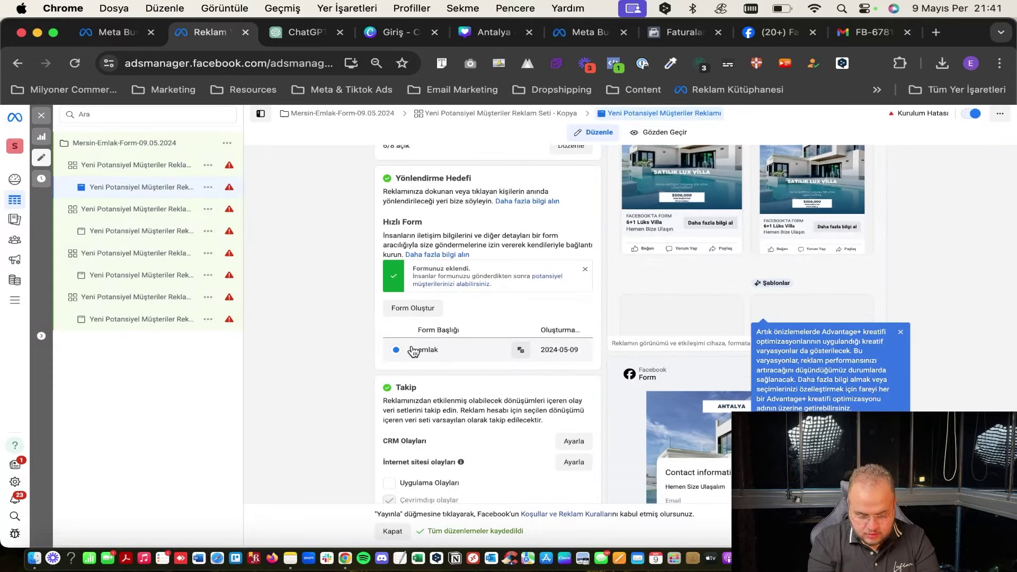
click(430, 311)
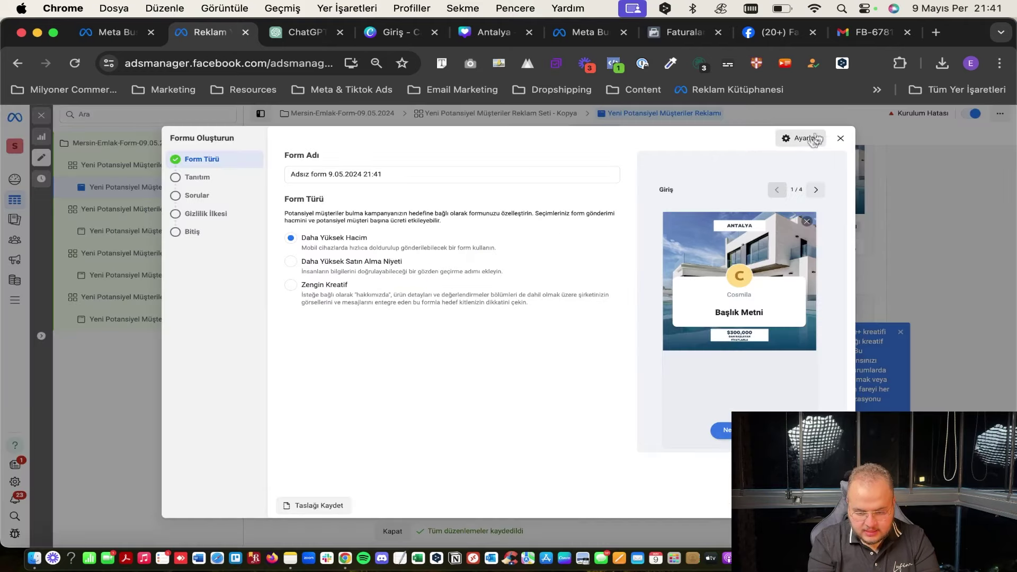
click(803, 140)
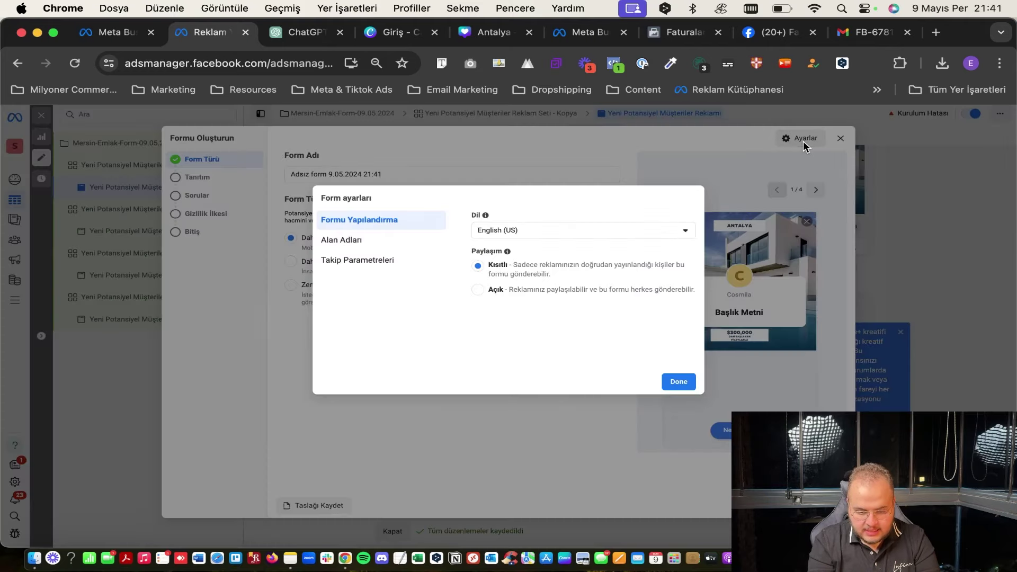
click(524, 232)
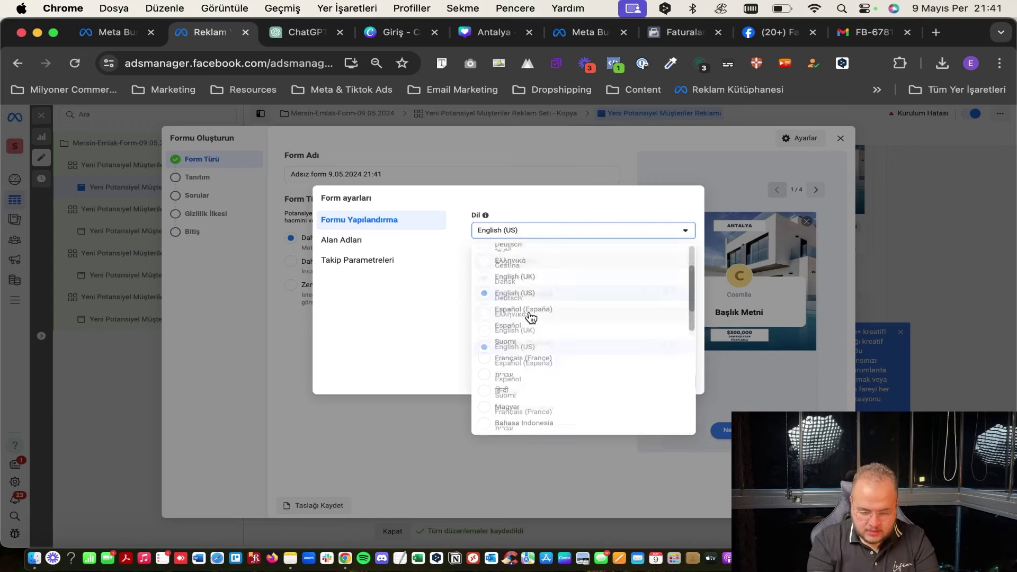
scroll(508, 318, down, 6)
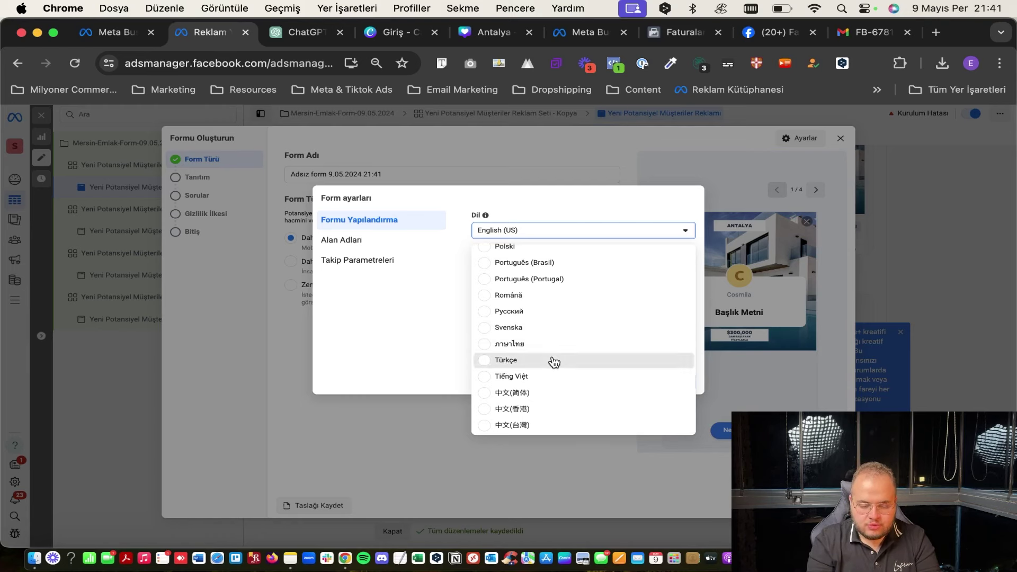
click(490, 360)
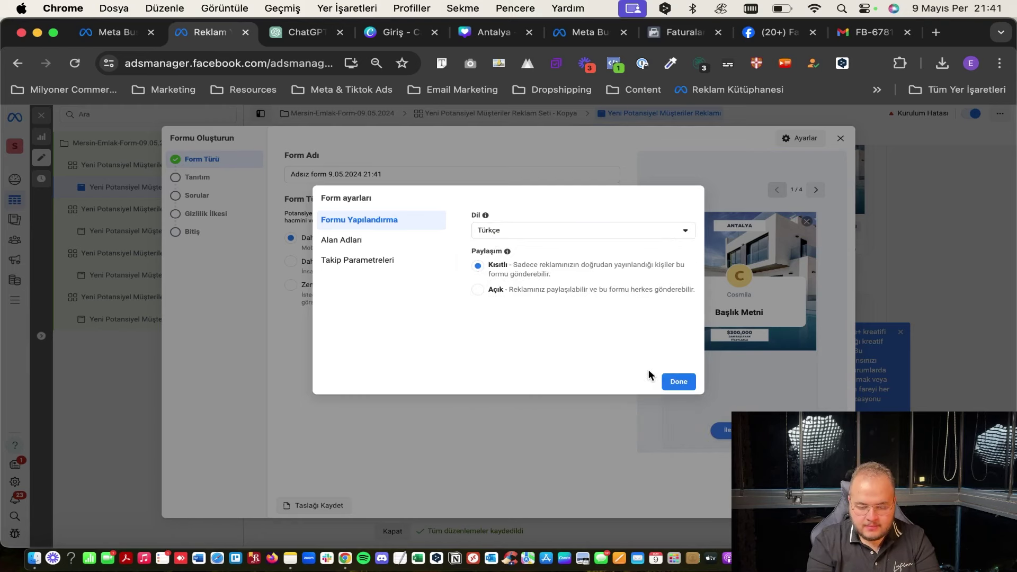
click(670, 378)
click(214, 203)
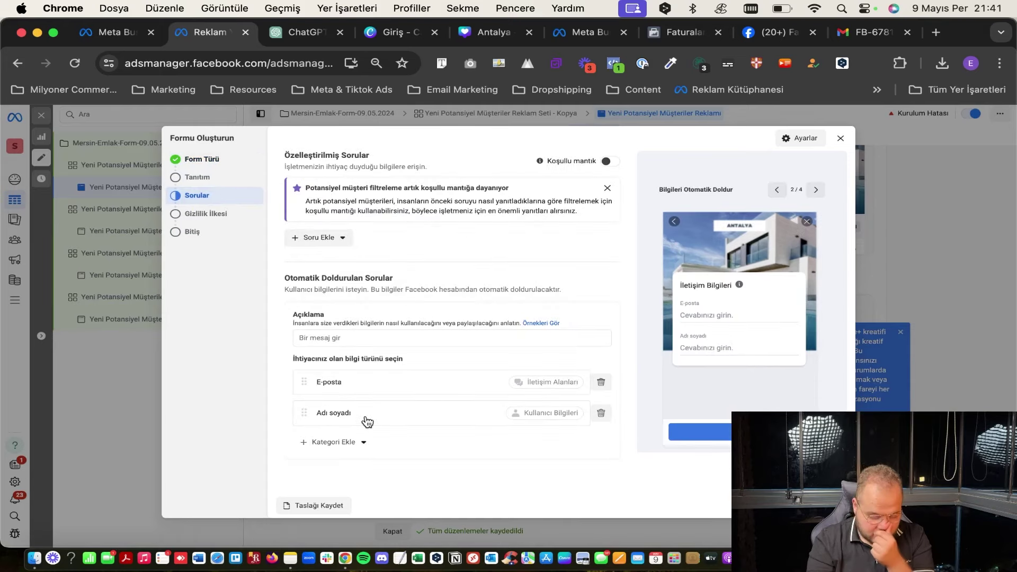
click(839, 138)
Discard the unsaved form and open the CRM Olayları setup from the Takip section.
click(610, 285)
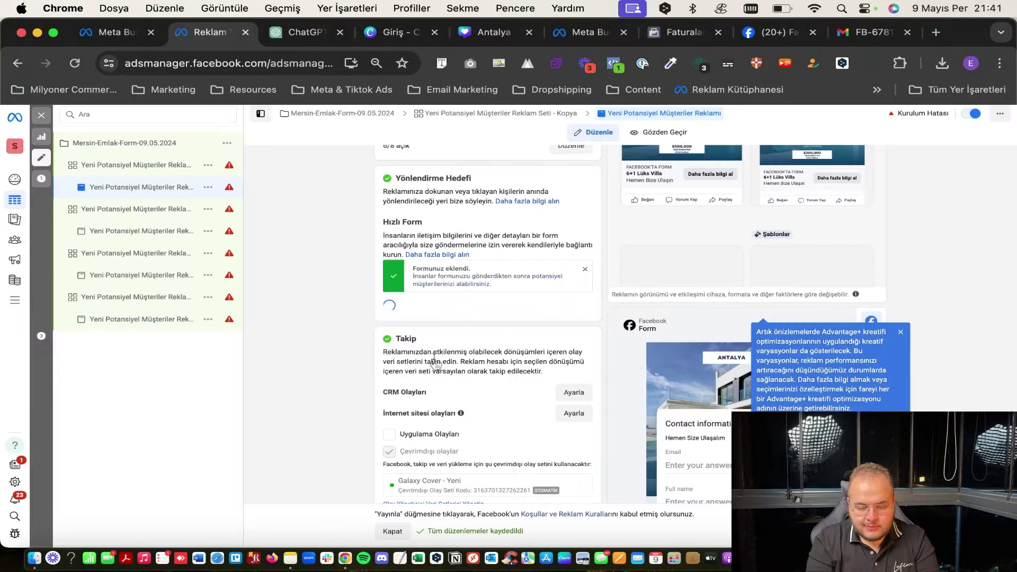
scroll(436, 364, down, 4)
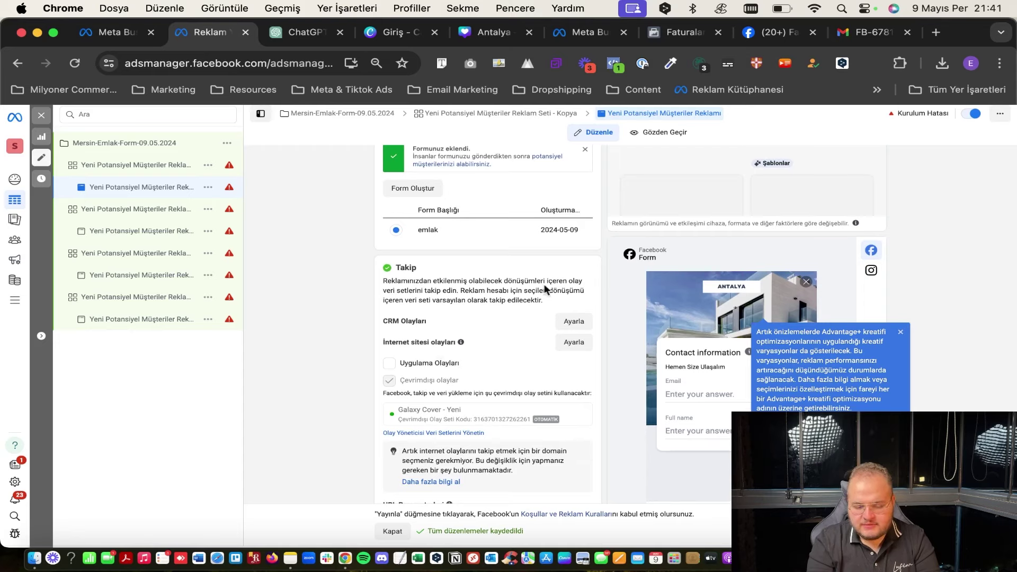
click(573, 322)
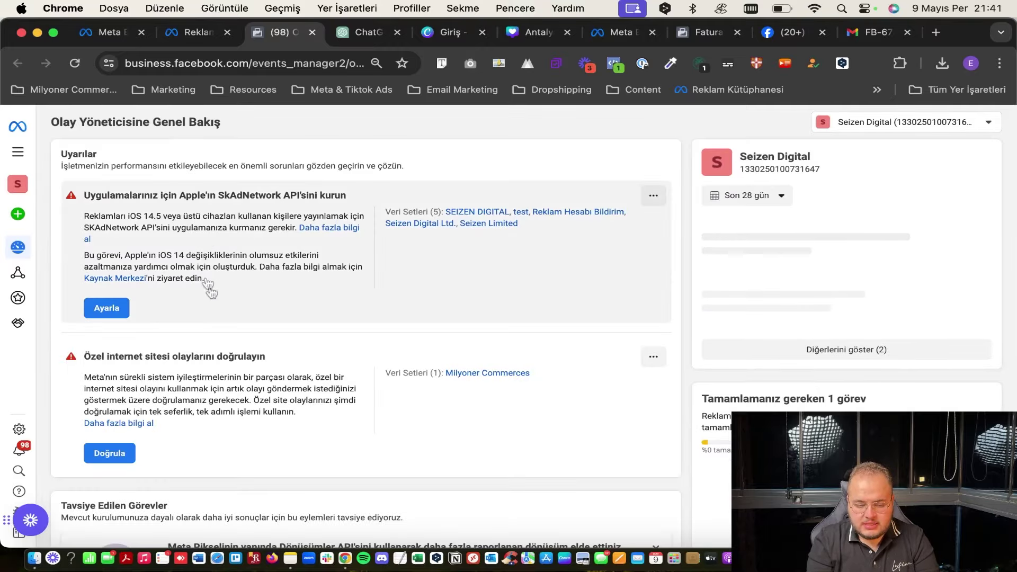
Read the Events Manager CRM lead-conversion guide, then return to the villa ad editor in Ads Manager.
scroll(205, 270, down, 5)
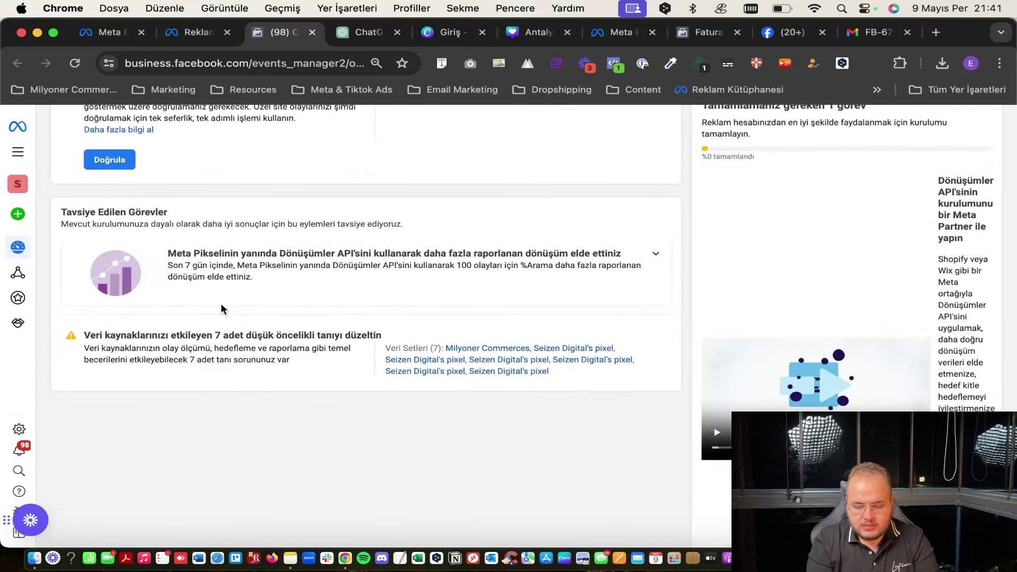
scroll(221, 309, up, 2)
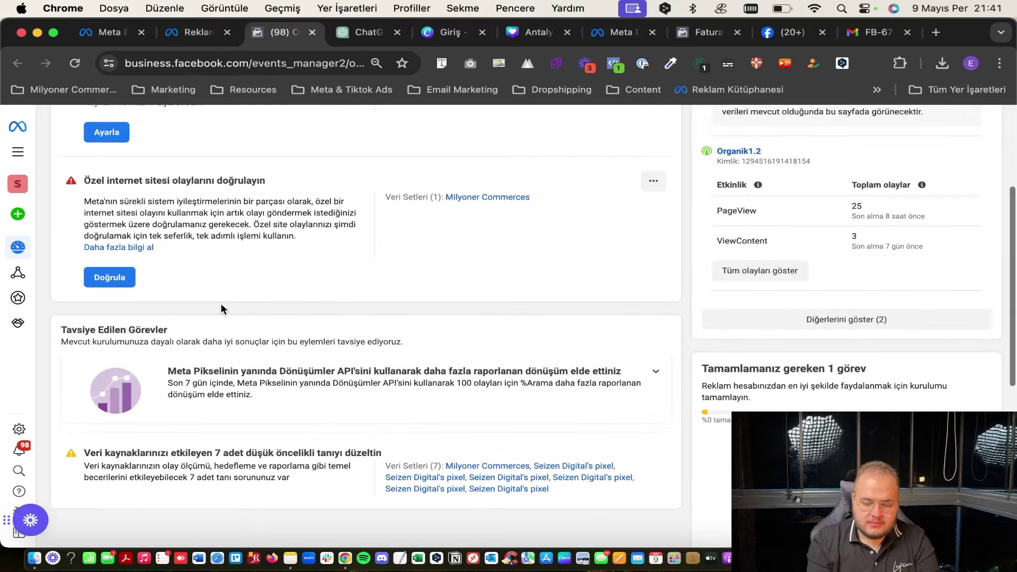
scroll(221, 303, up, 3)
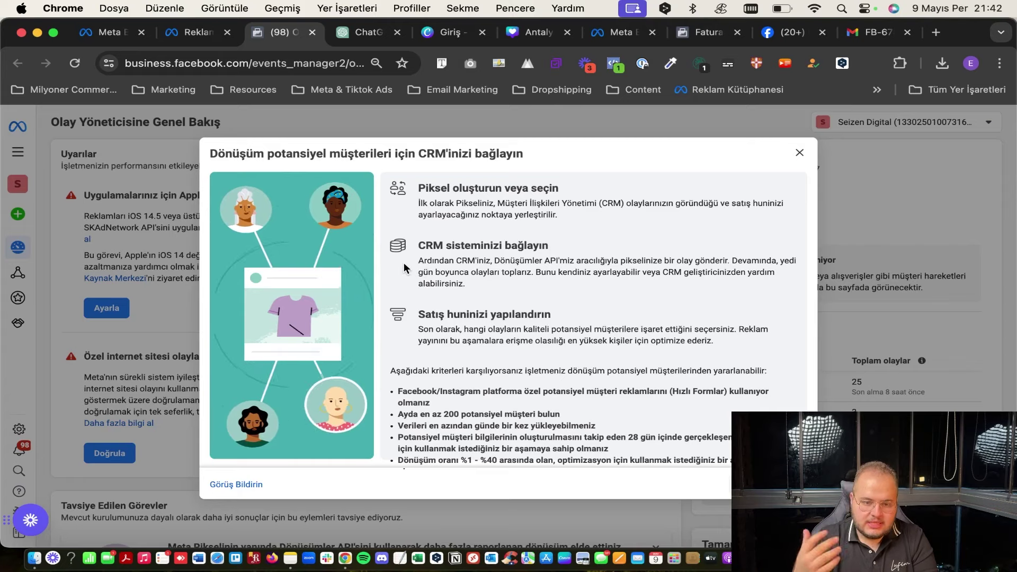
scroll(485, 260, down, 1)
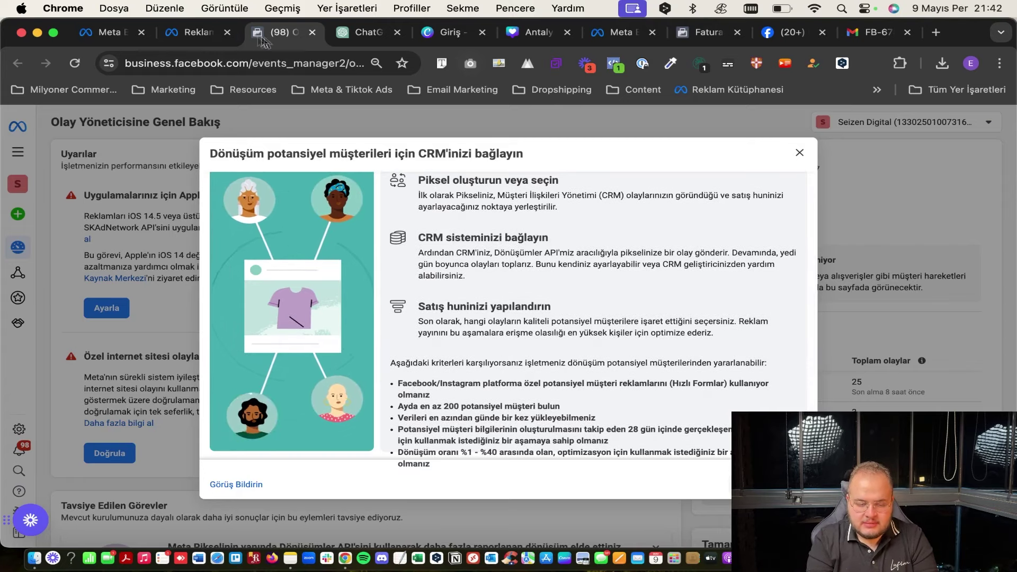
click(197, 33)
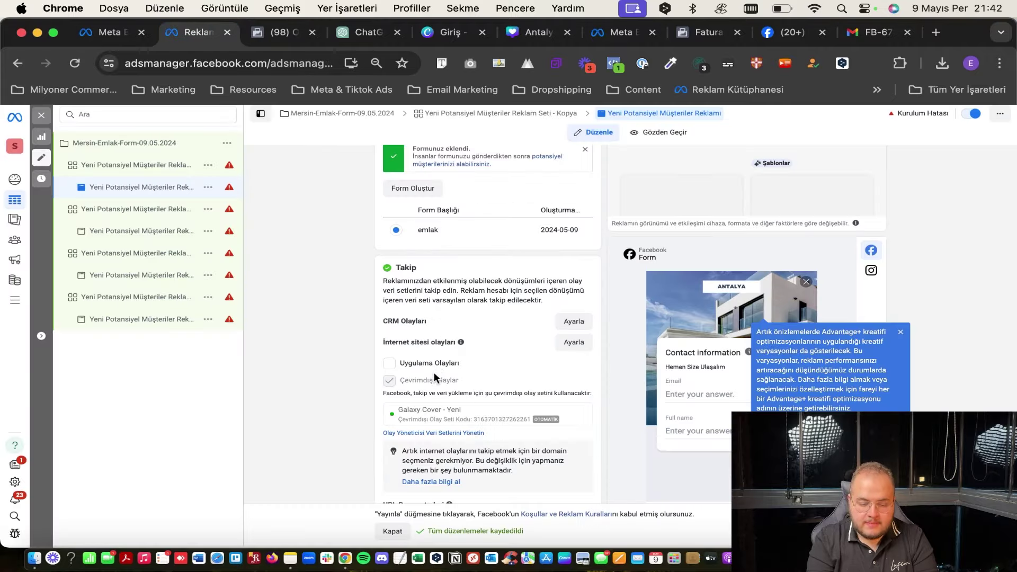
scroll(434, 372, down, 2)
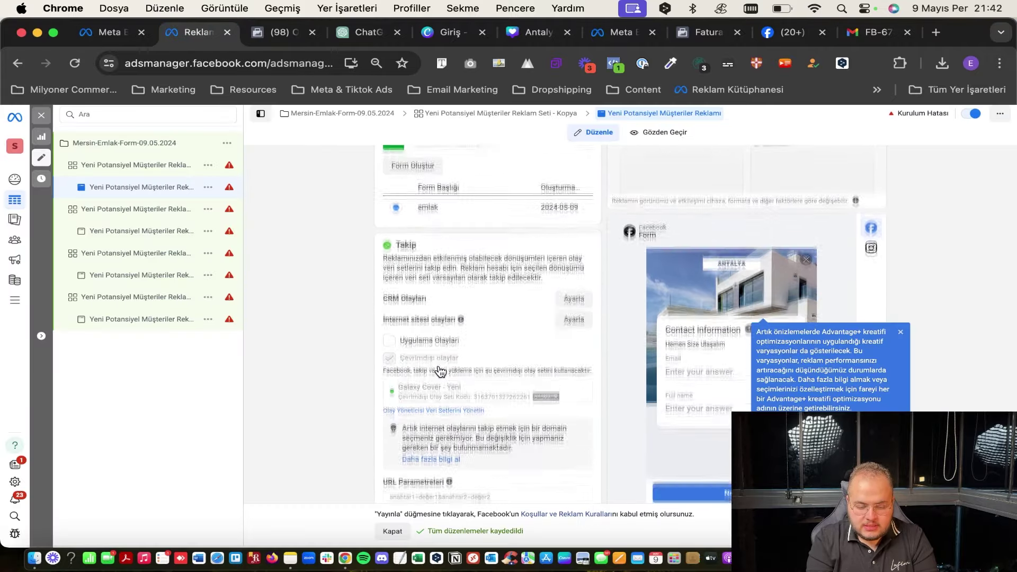
mouse_move(458, 318)
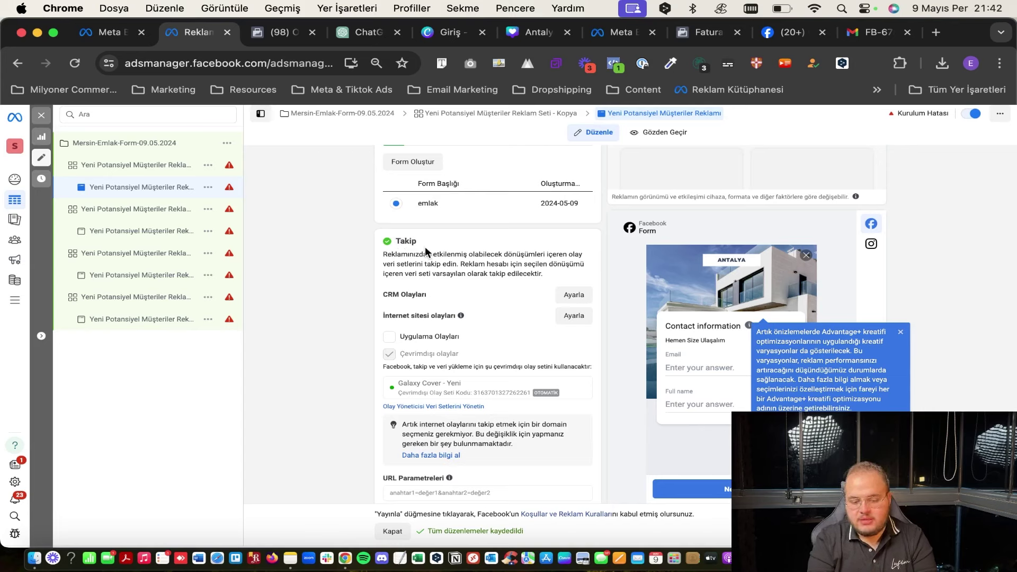
double_click(404, 254)
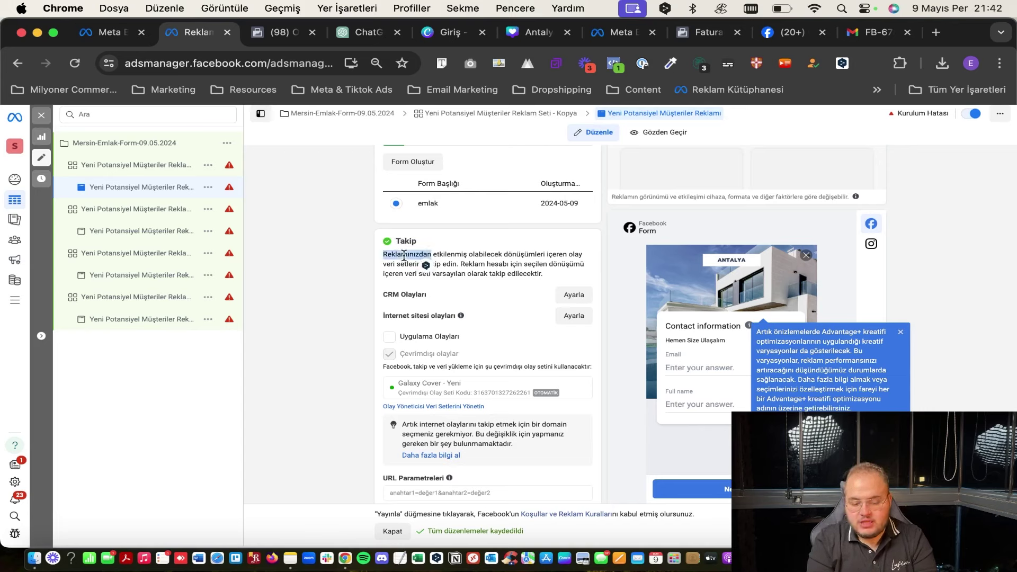
click(403, 255)
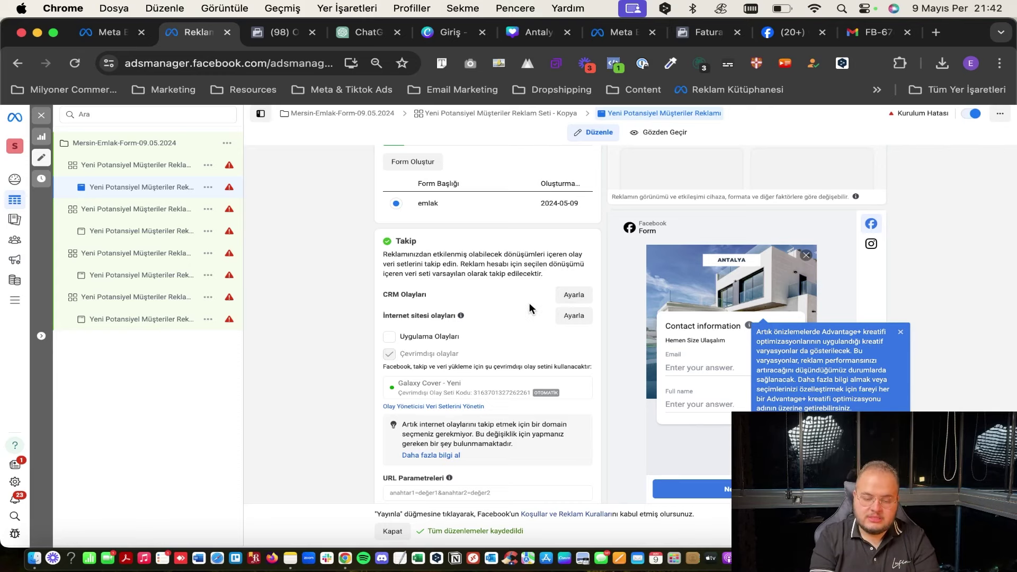
scroll(489, 309, down, 1)
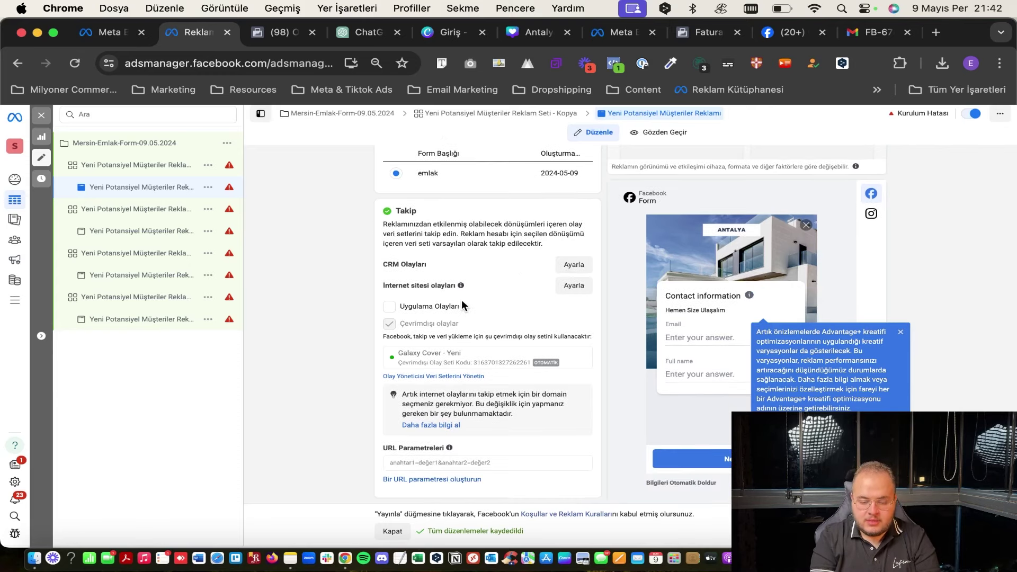
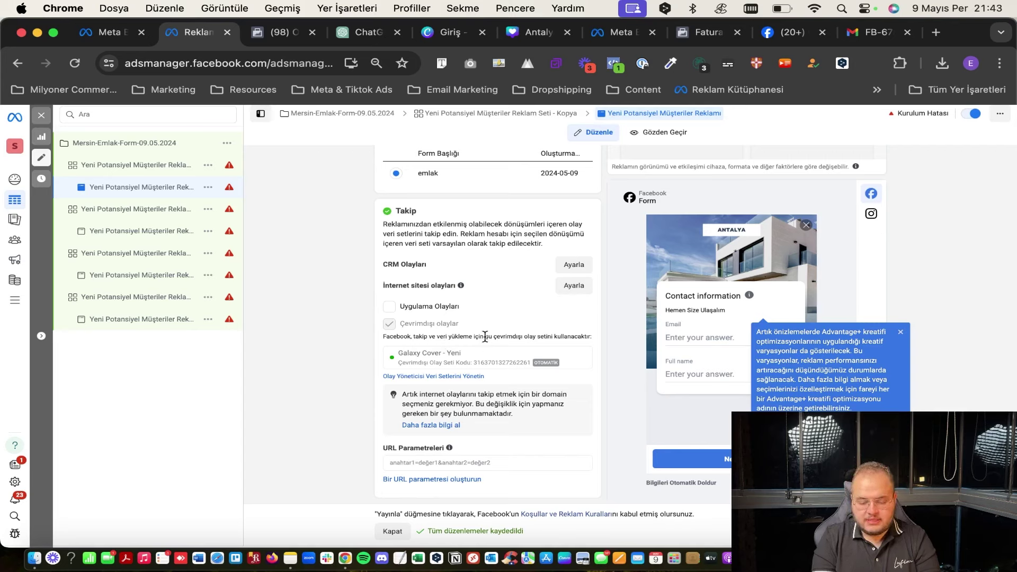
Paste into the URL Parametreleri field and open the 'Bir URL parametresi oluşturun' builder.
click(485, 463)
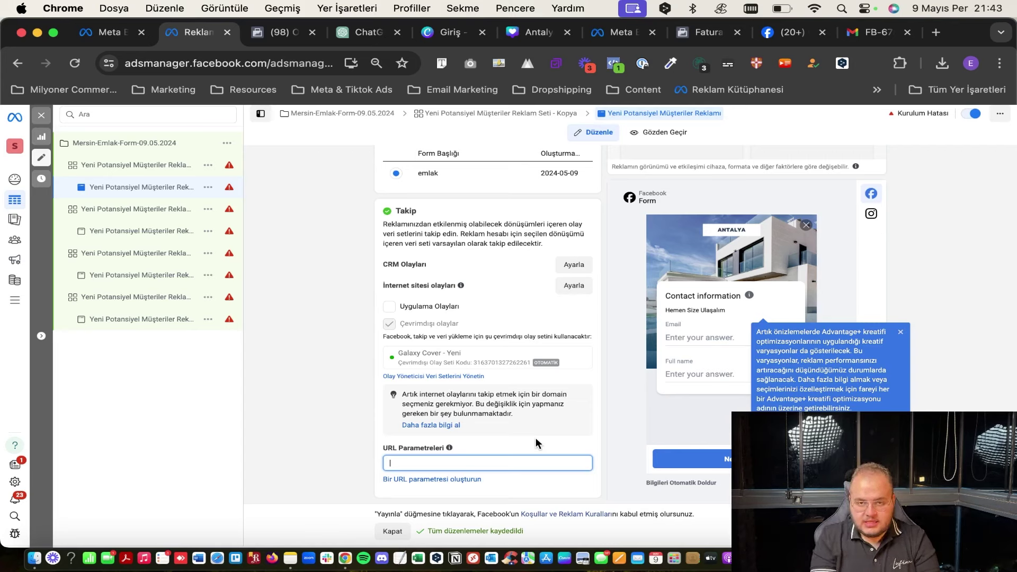
click(514, 440)
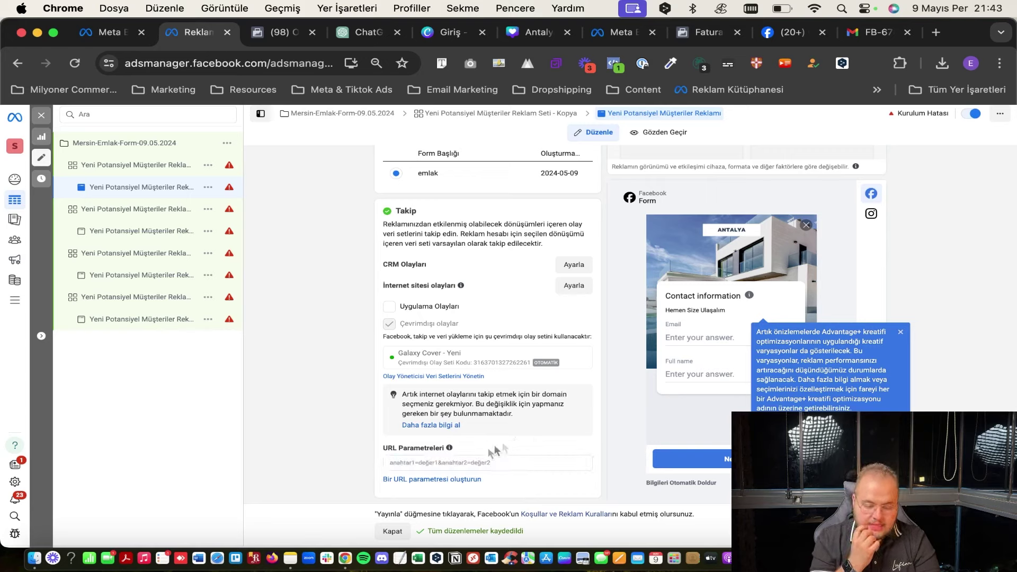
click(429, 461)
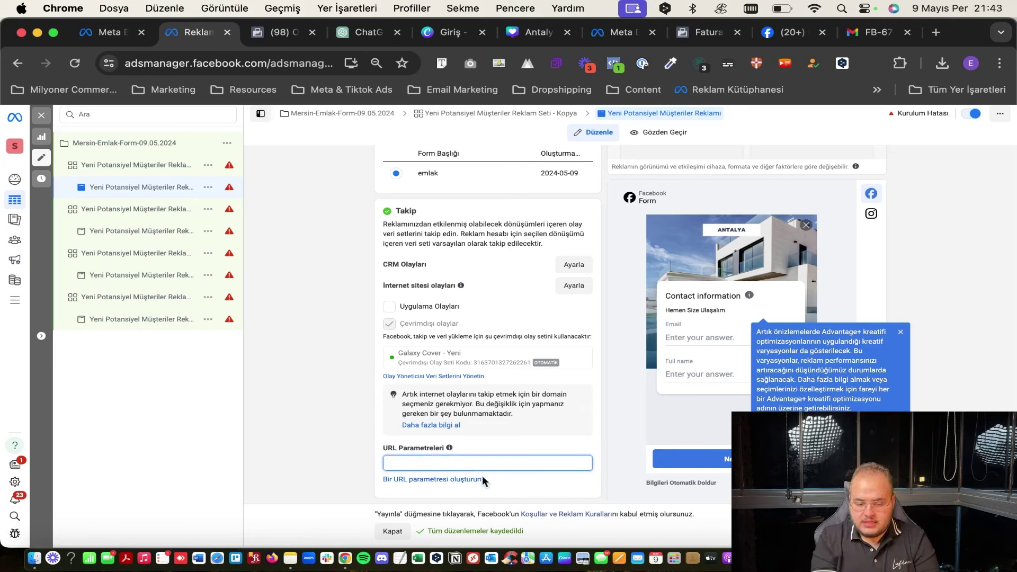
key(super+v)
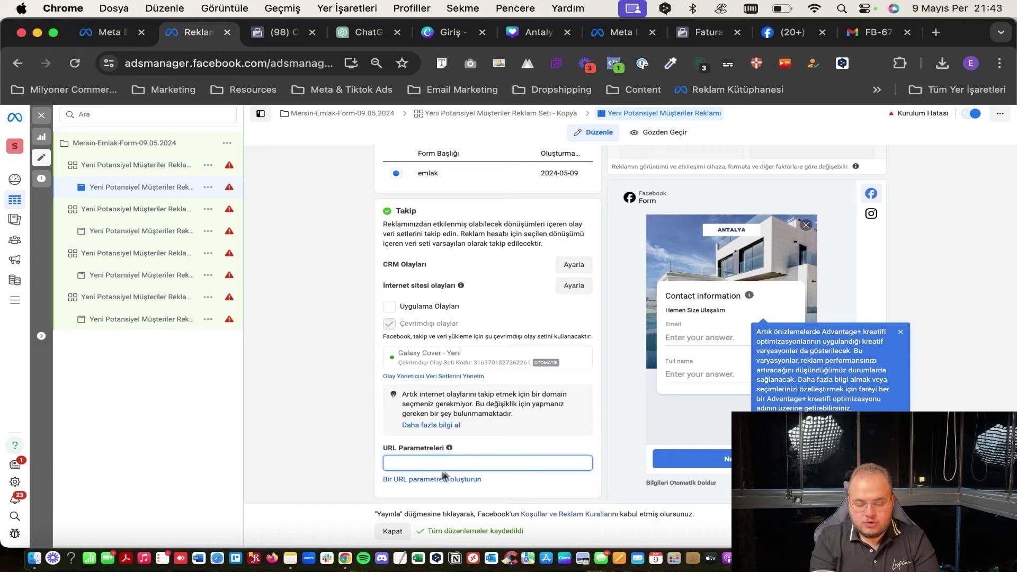
click(416, 481)
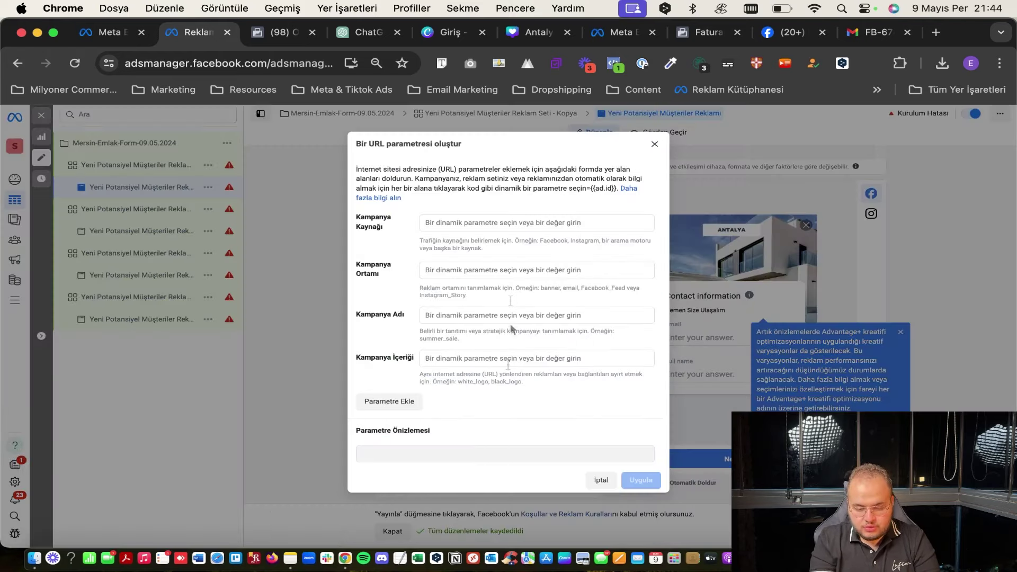
Set campaign source to {{campaign.name}} and campaign medium to {{adset.name}}.
click(427, 222)
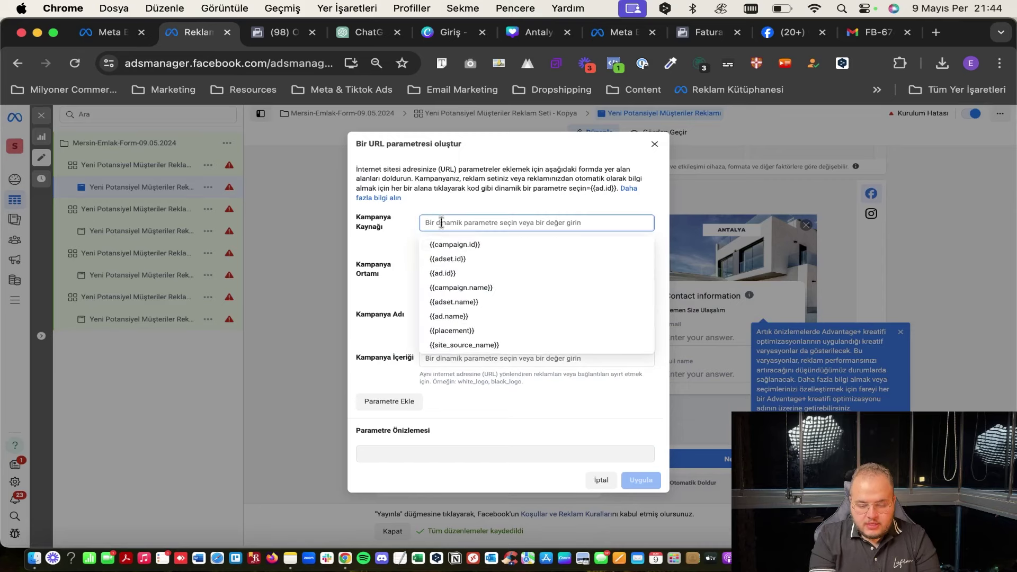
click(460, 289)
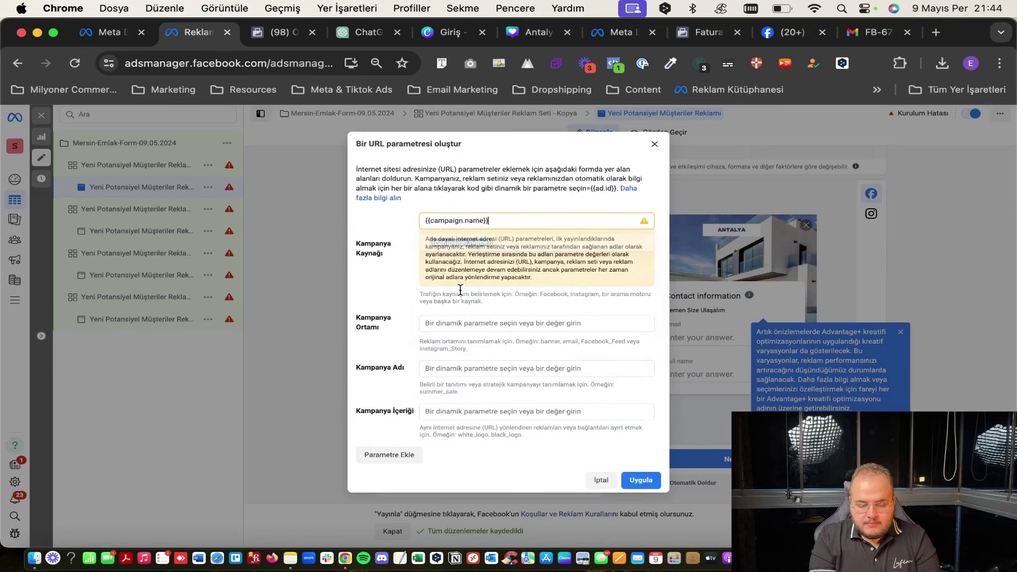
click(446, 321)
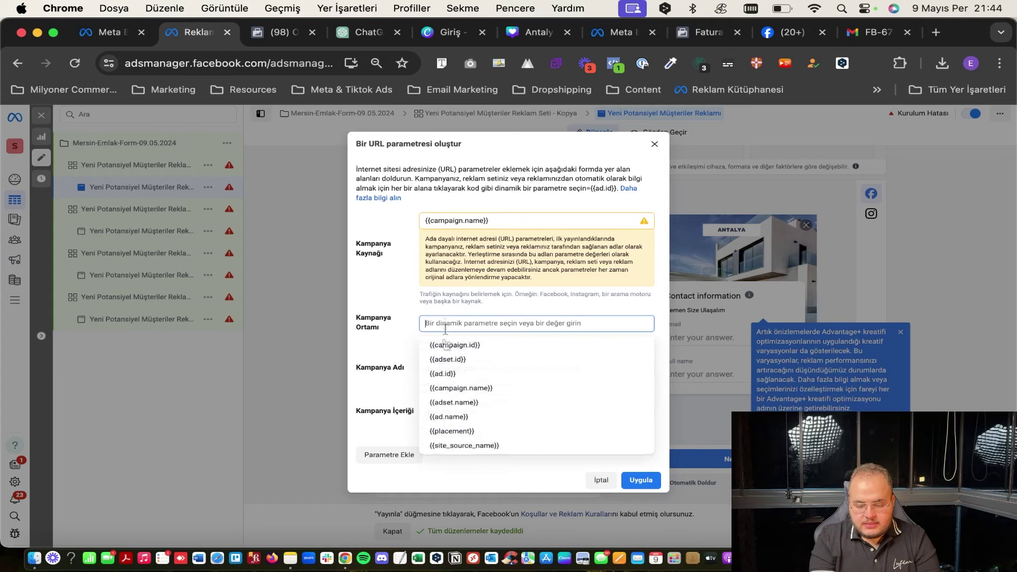
click(450, 404)
scroll(459, 398, down, 2)
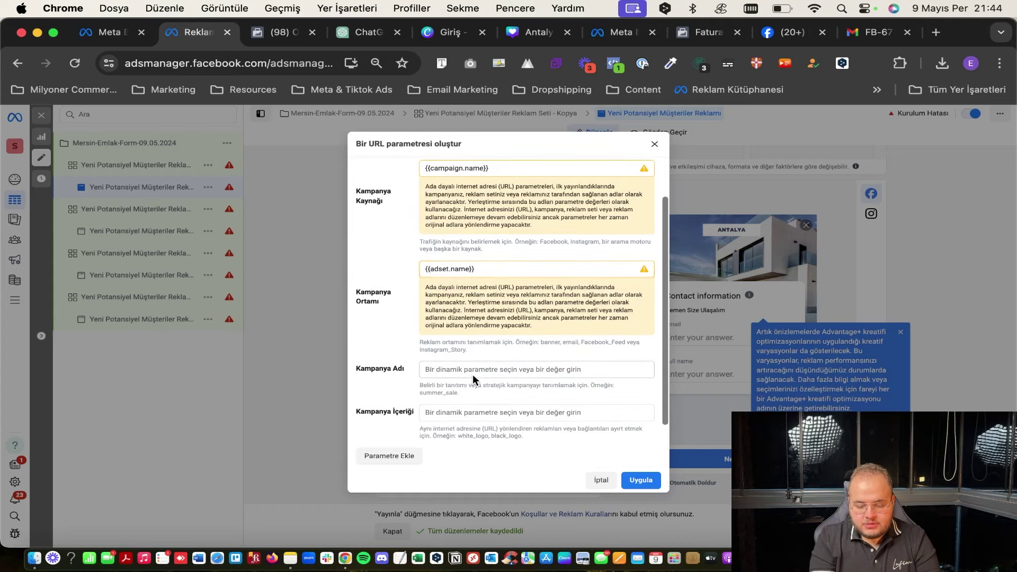
Set campaign name to {{ad.name}} and content to {{placement}}, then apply the parameters.
click(481, 366)
click(480, 464)
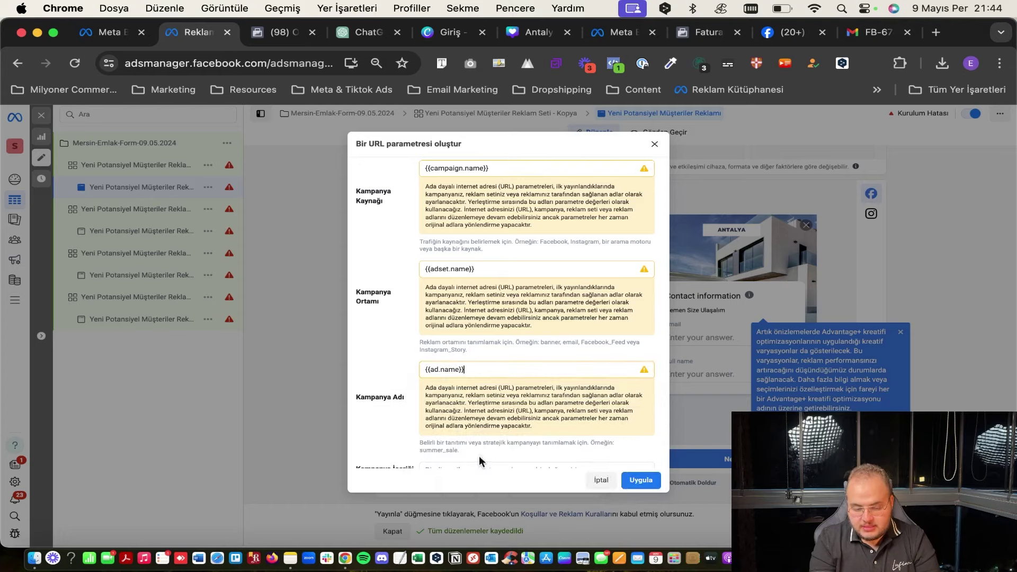
scroll(480, 378, down, 4)
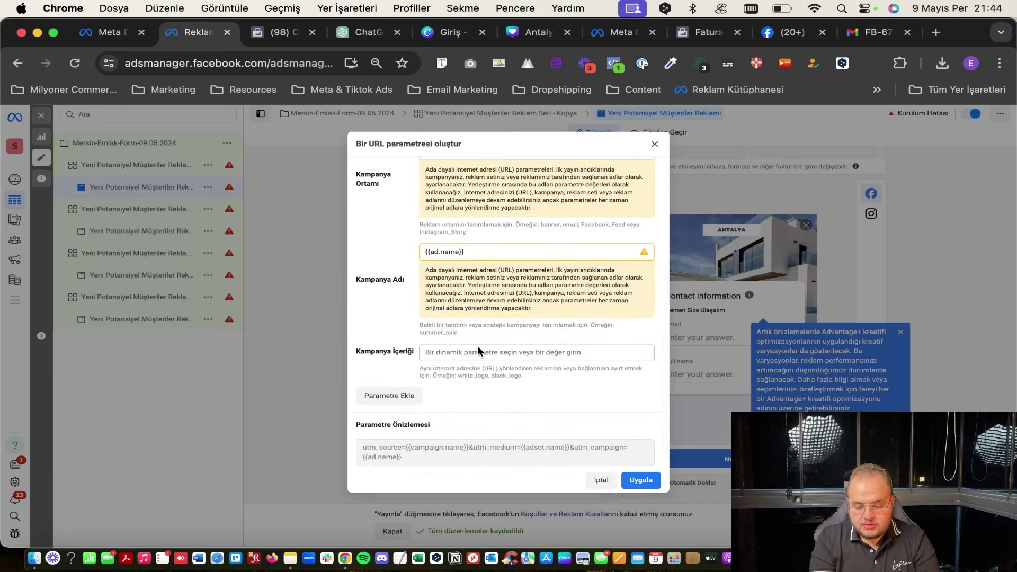
click(473, 356)
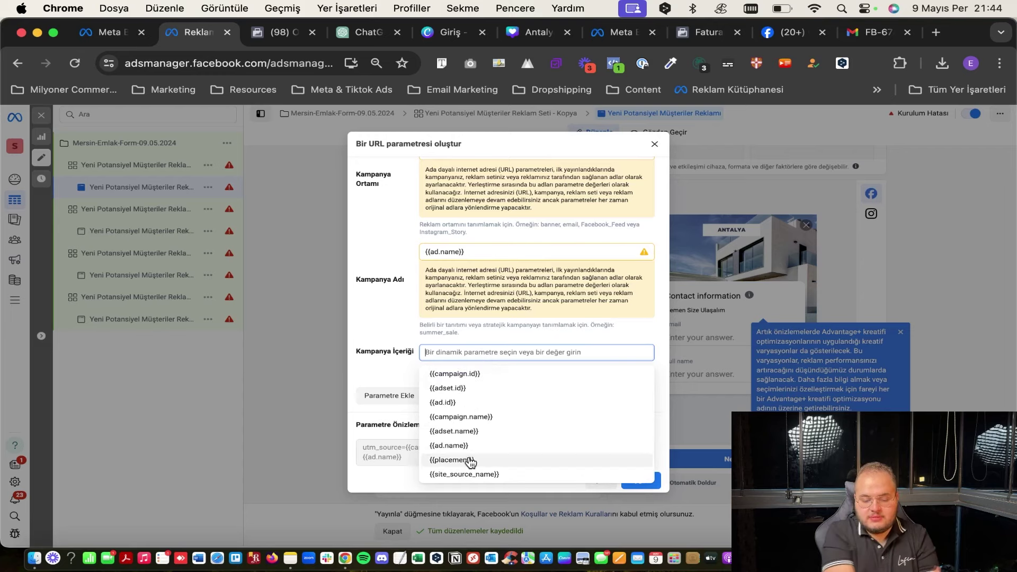
click(469, 456)
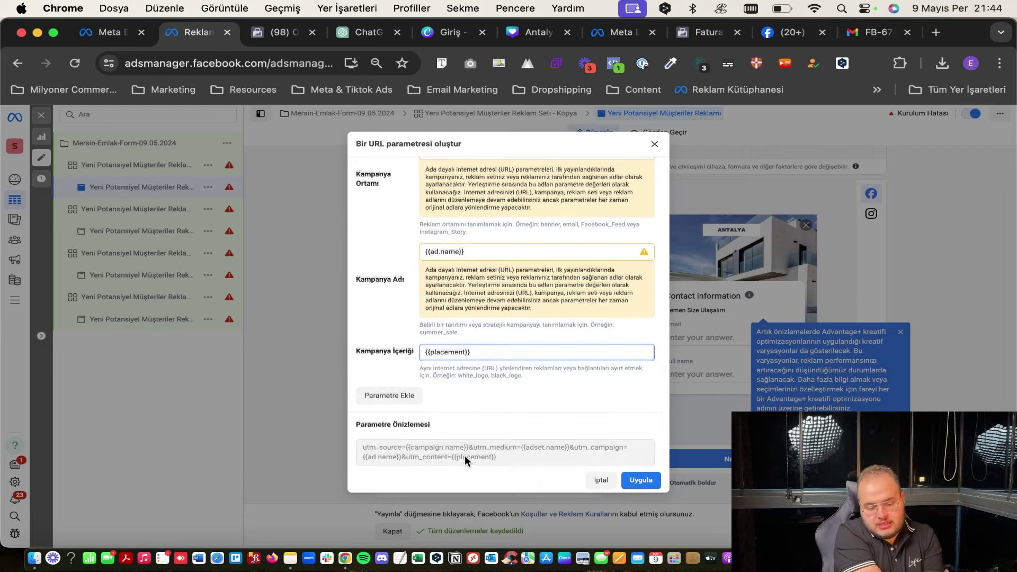
scroll(466, 455, down, 1)
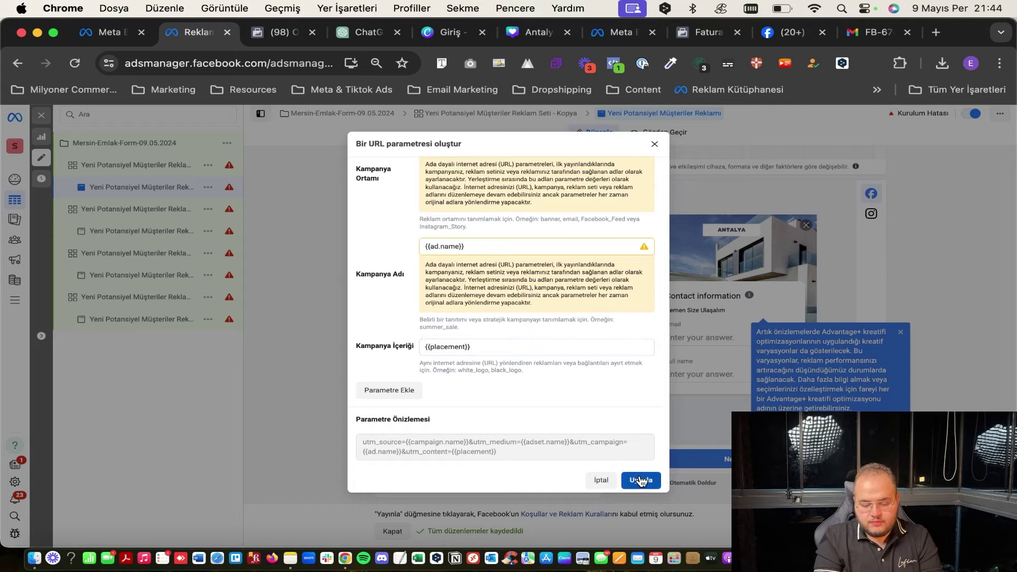
click(641, 481)
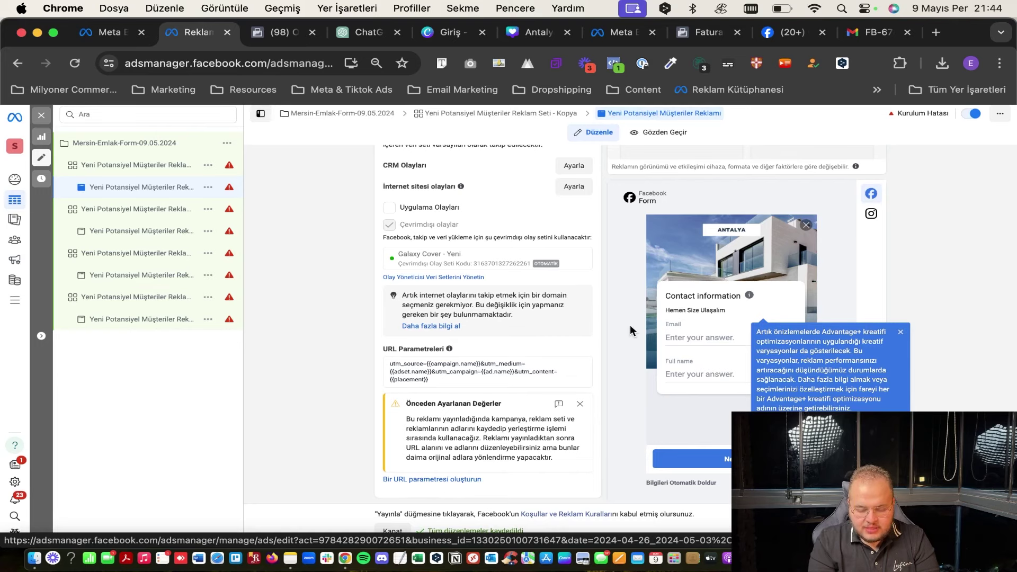
Review the ad edit form, then close it to return to the four-ad table.
scroll(630, 331, up, 3)
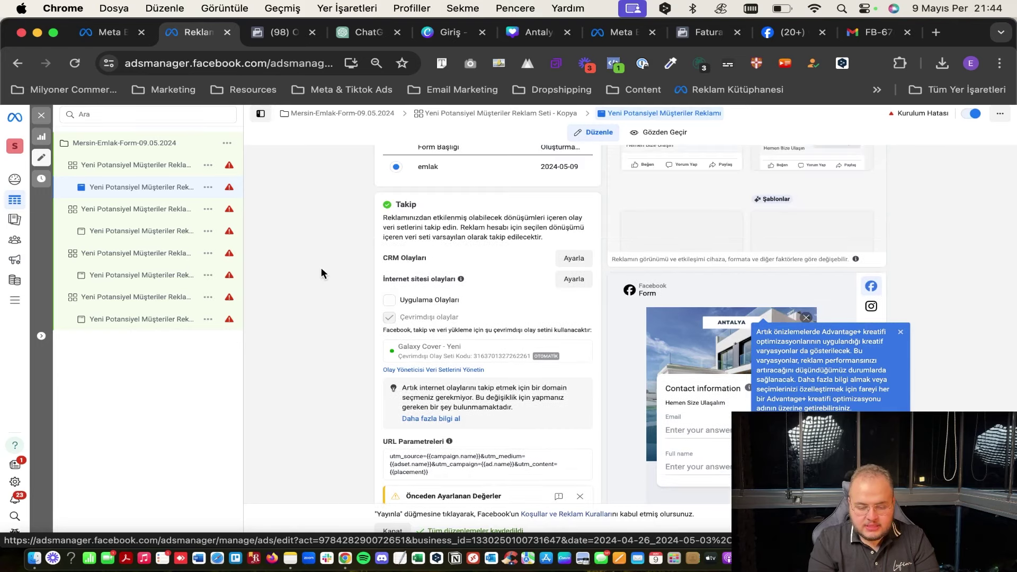
scroll(321, 268, up, 10)
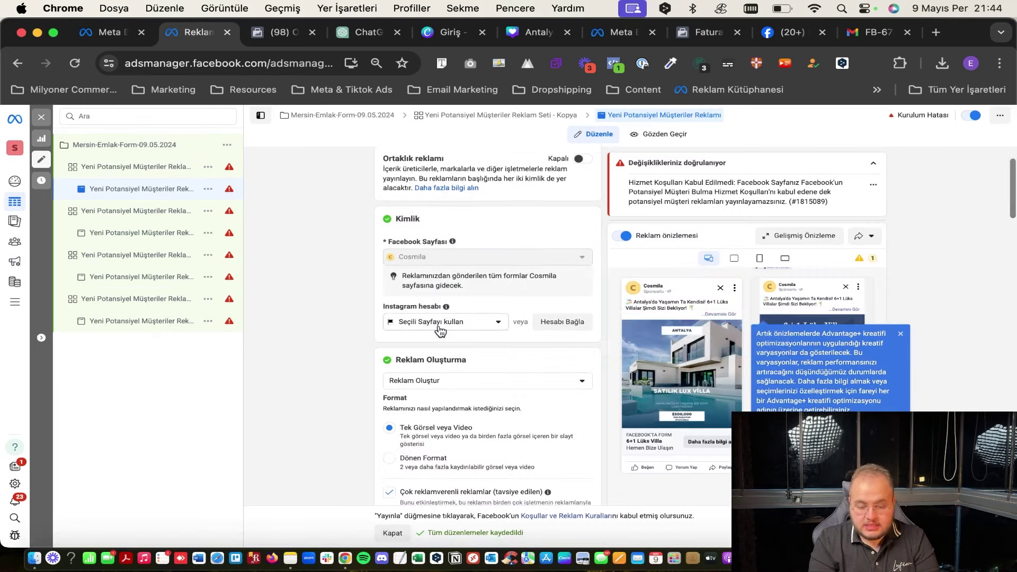
scroll(464, 312, down, 5)
scroll(464, 313, down, 3)
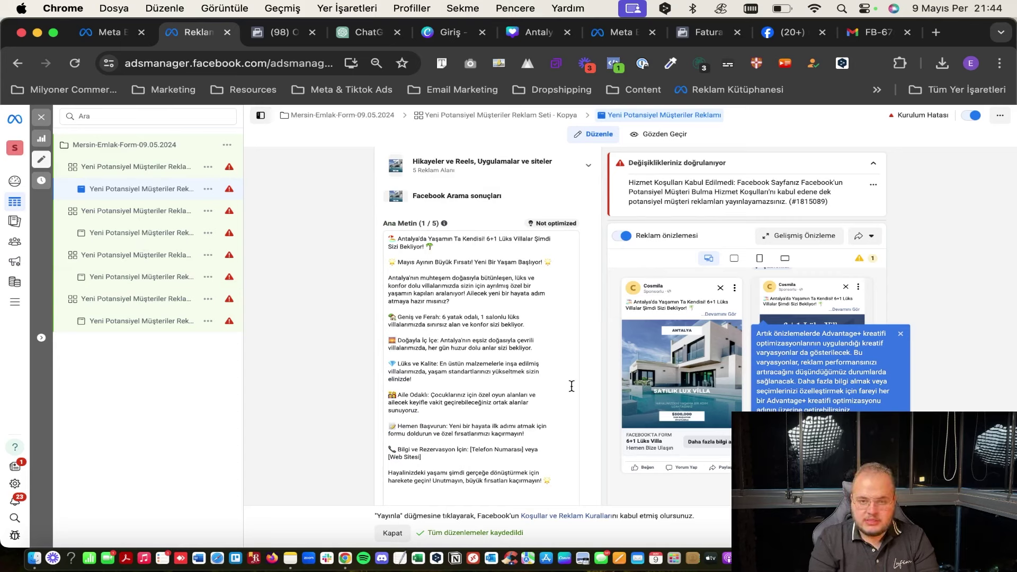
scroll(361, 281, up, 6)
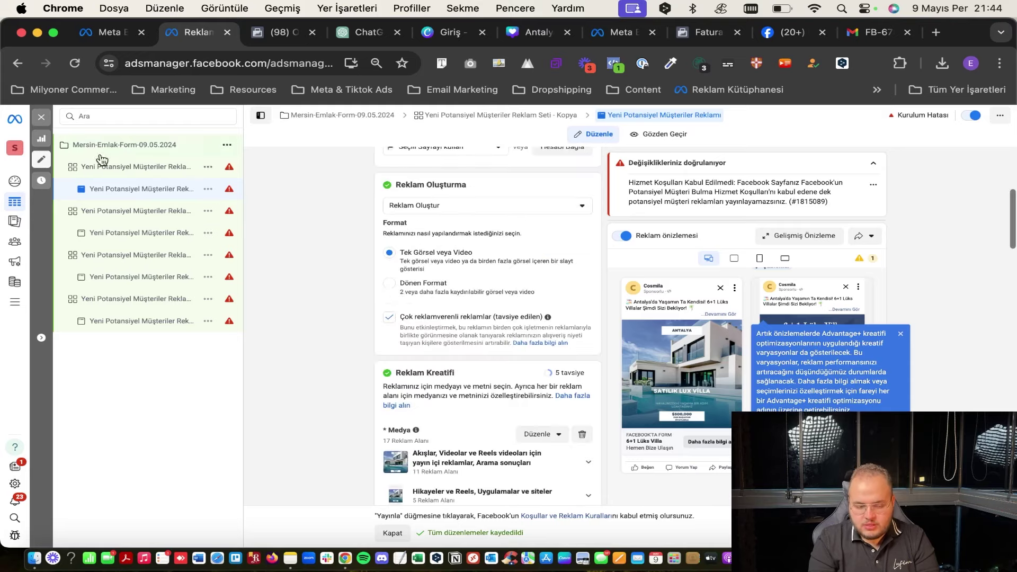
click(45, 116)
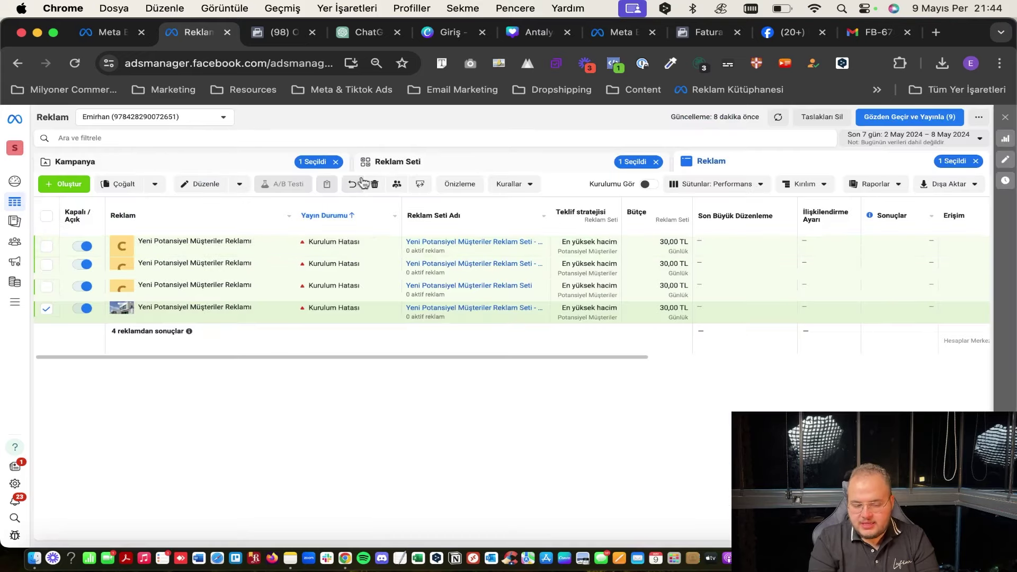
Move from Reklam Seti to the Kampanya list showing Mersin-Emlak-Form-09.05.2024.
click(386, 169)
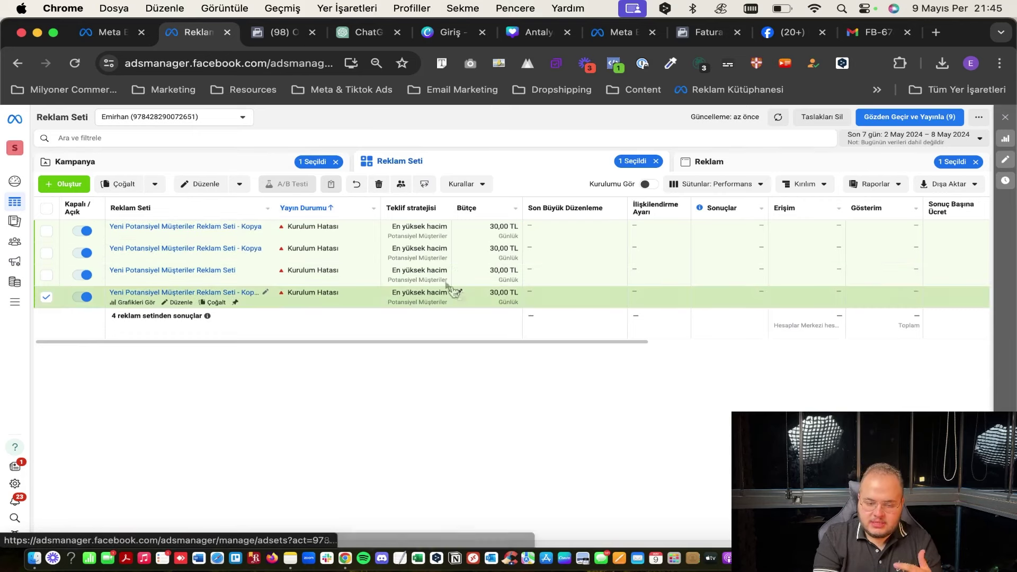
click(311, 165)
Create a Satışlar-objective campaign using the Manuel satışlar kampanyası setup.
click(69, 184)
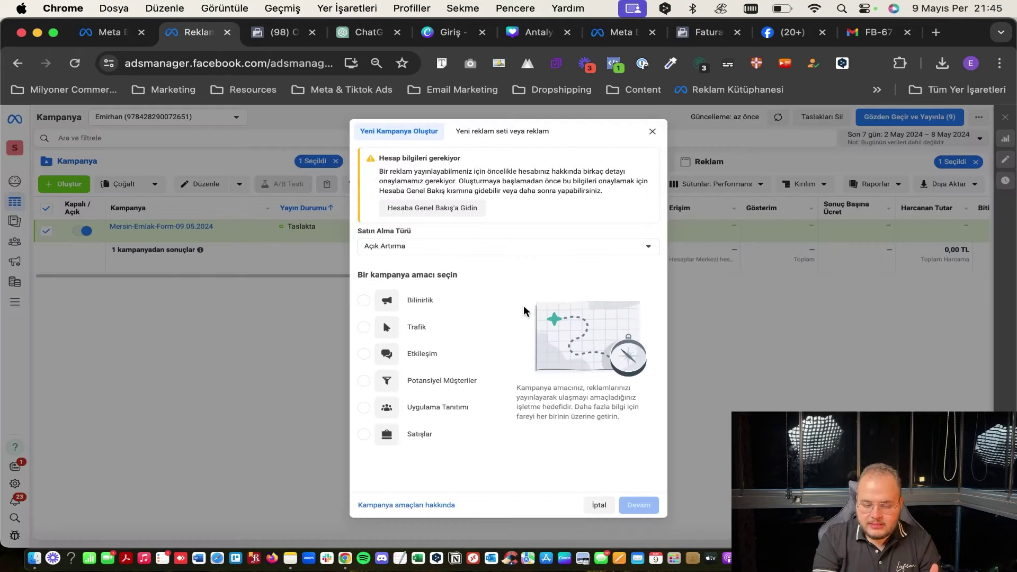
scroll(449, 404, down, 1)
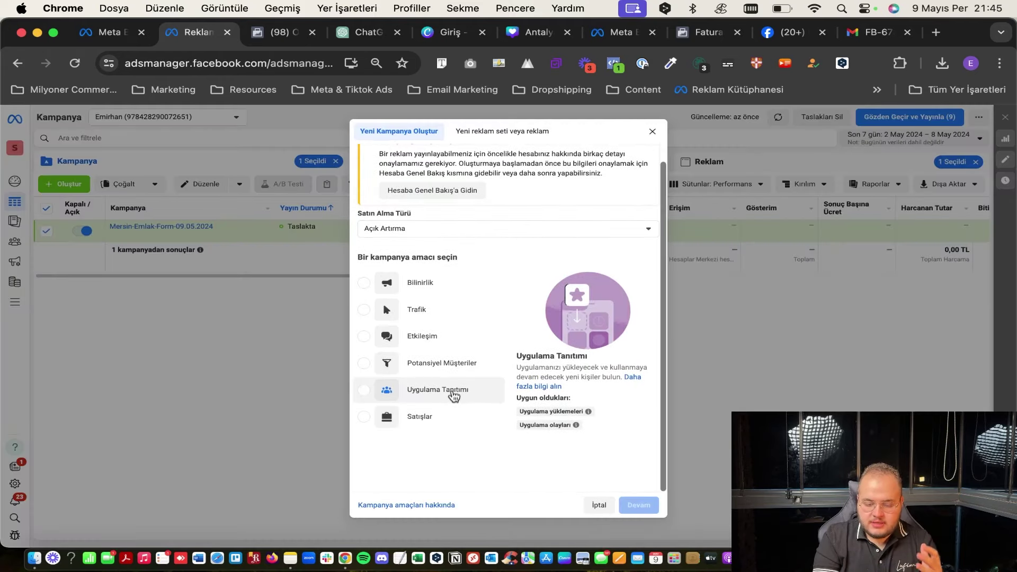
click(432, 419)
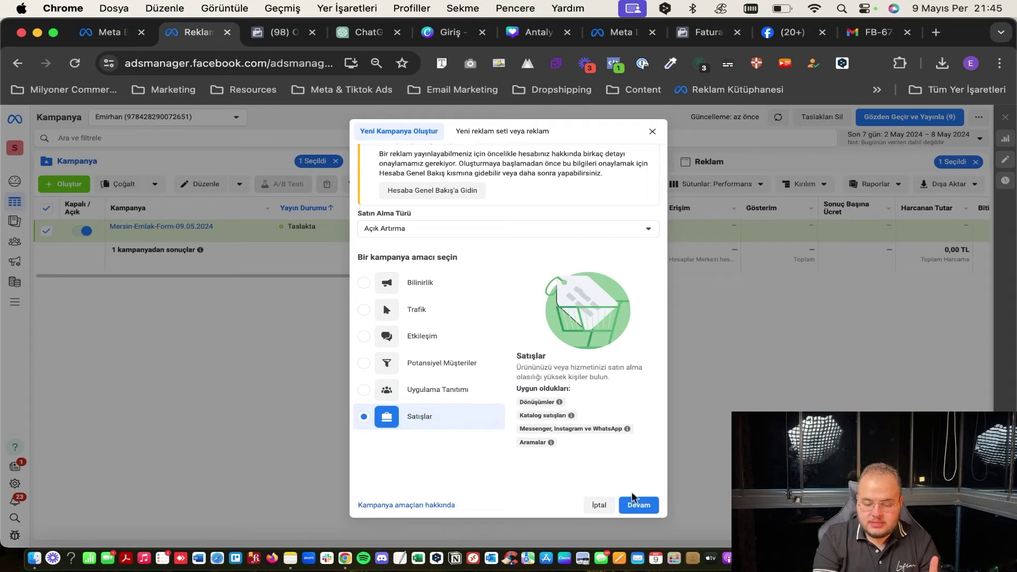
click(637, 505)
click(503, 375)
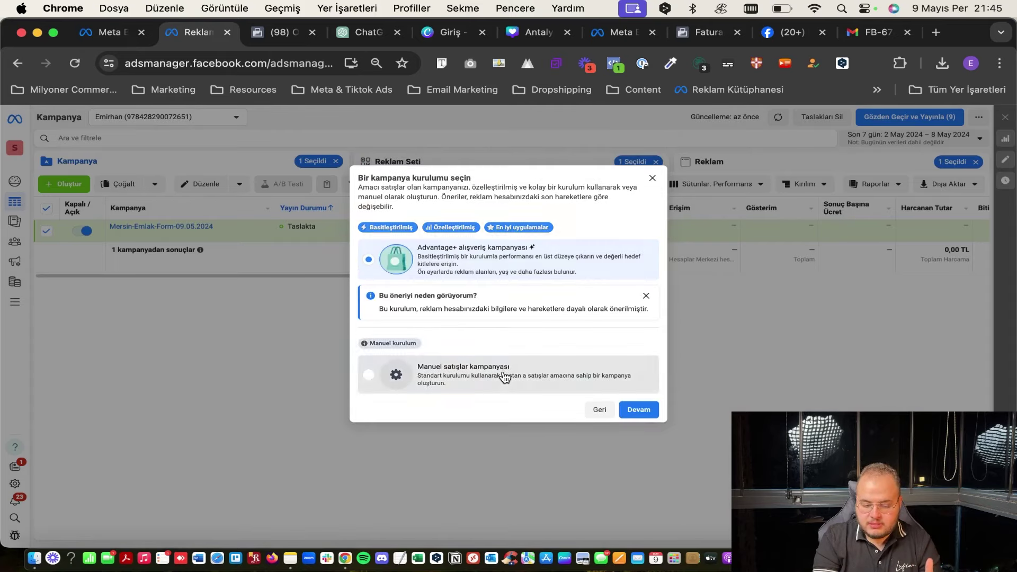
click(640, 410)
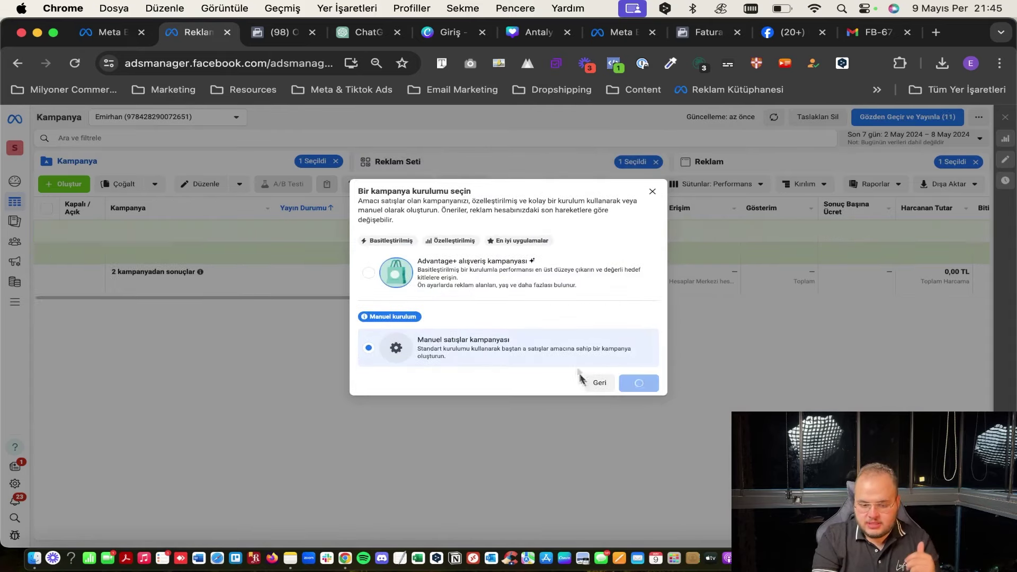
scroll(504, 345, down, 5)
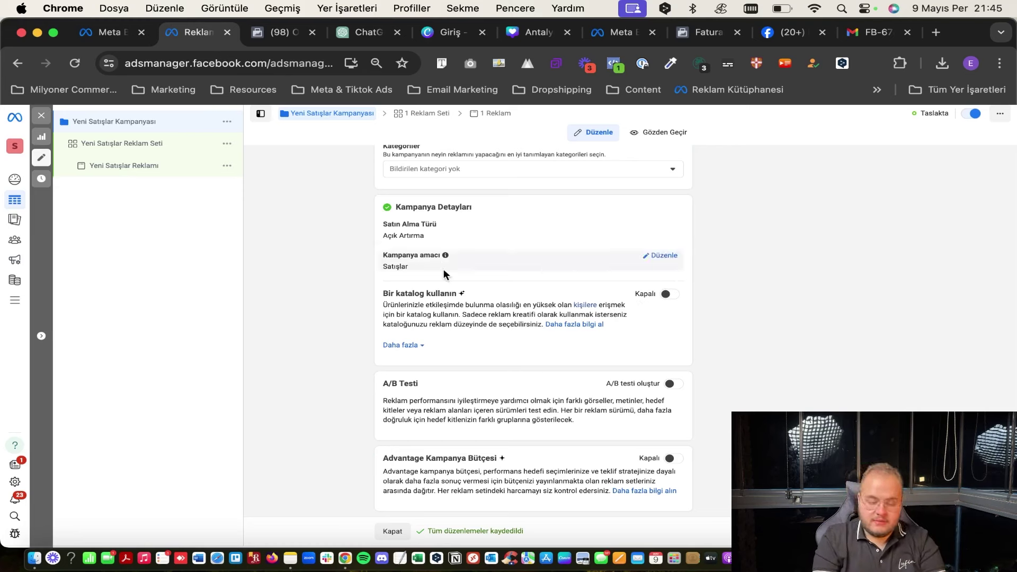
In Yeni Satışlar Reklam Seti, set conversions to the website and keep the default performance goal.
click(117, 147)
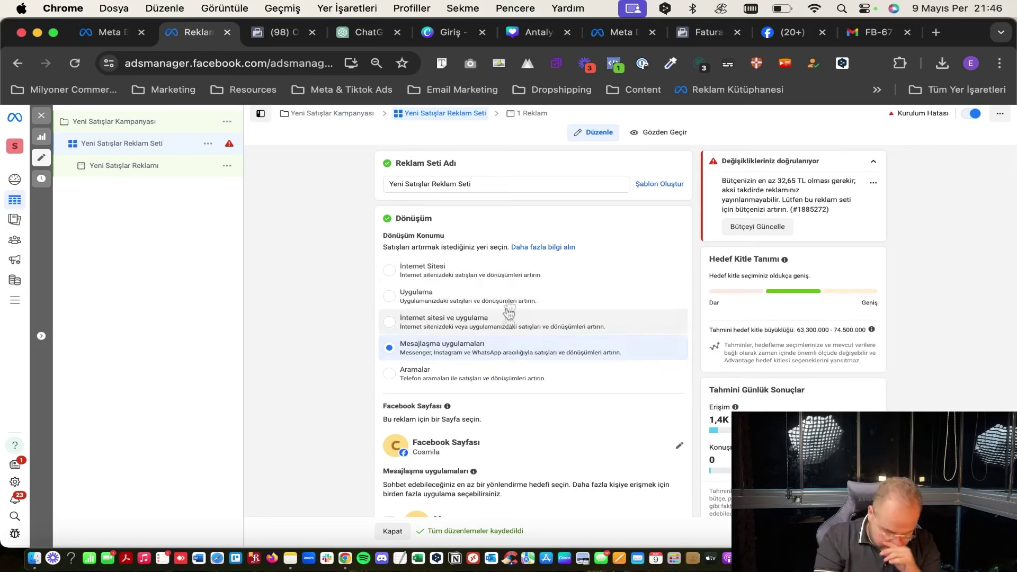
click(528, 273)
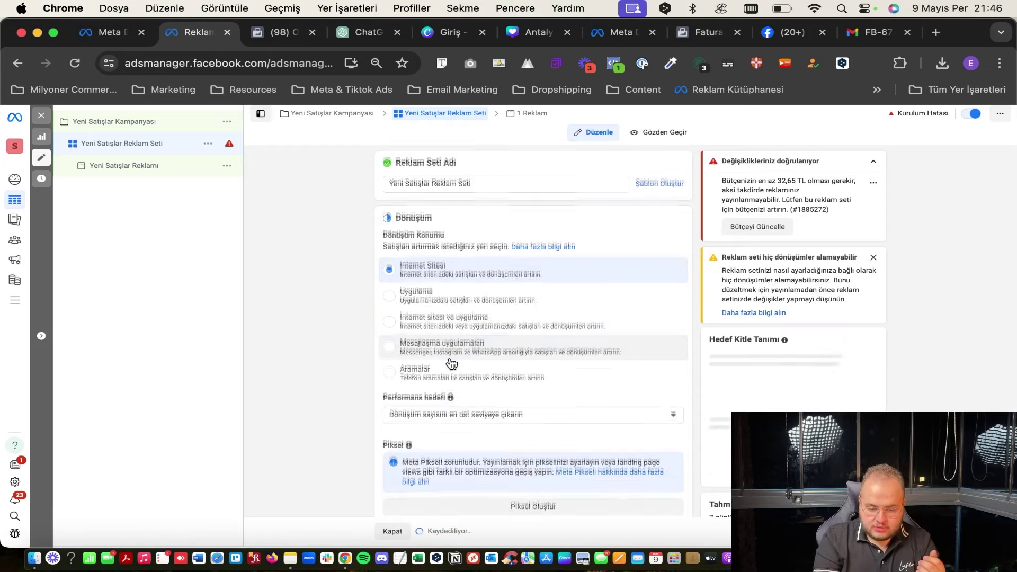
scroll(418, 316, down, 1)
scroll(419, 317, down, 1)
click(440, 291)
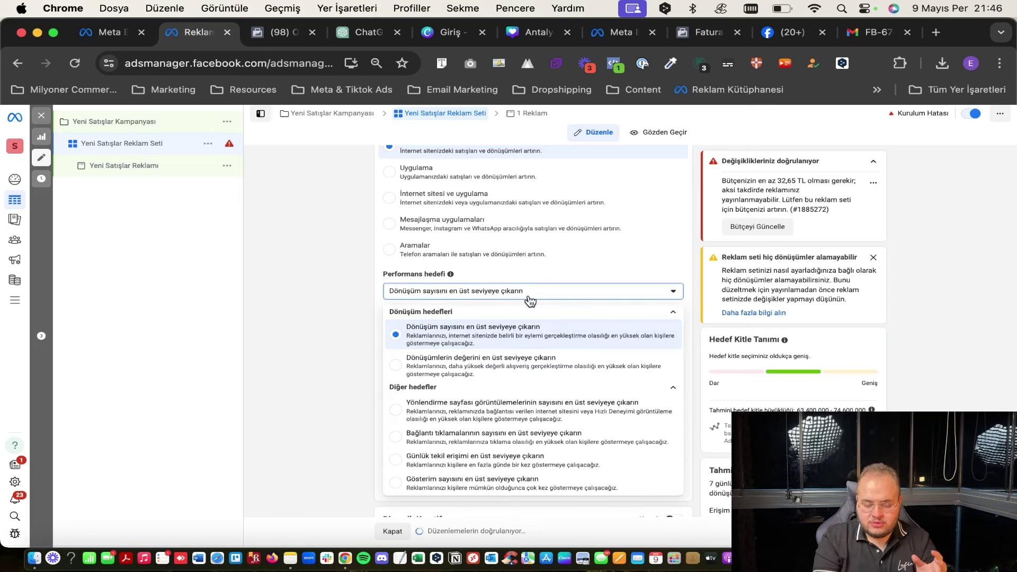
click(344, 340)
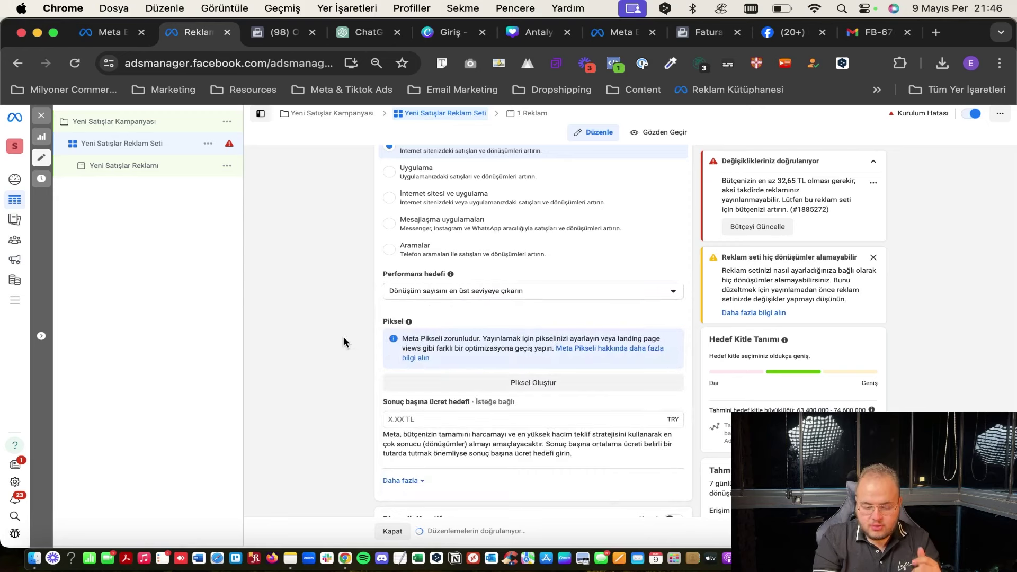
scroll(344, 336, down, 2)
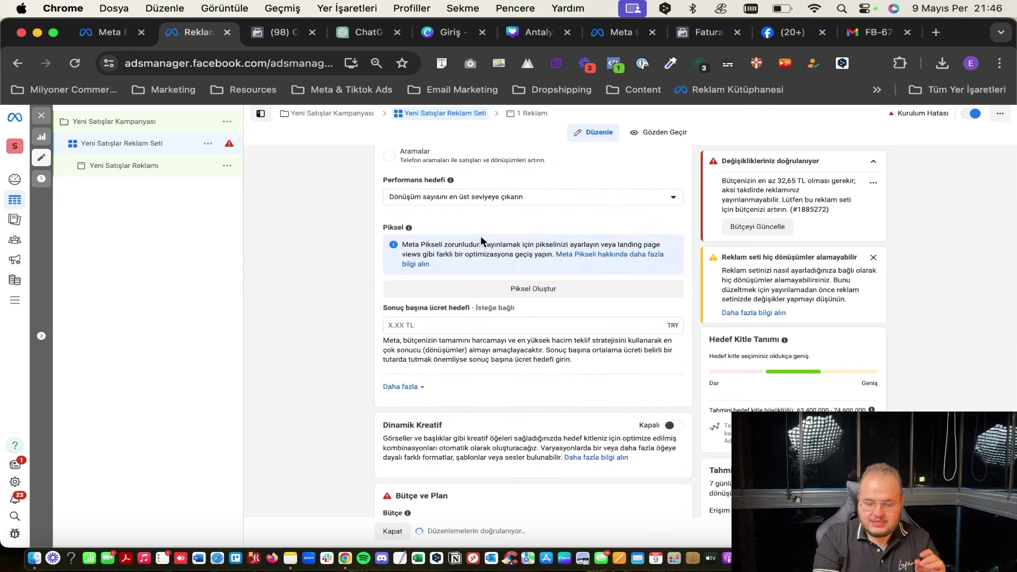
scroll(482, 236, up, 2)
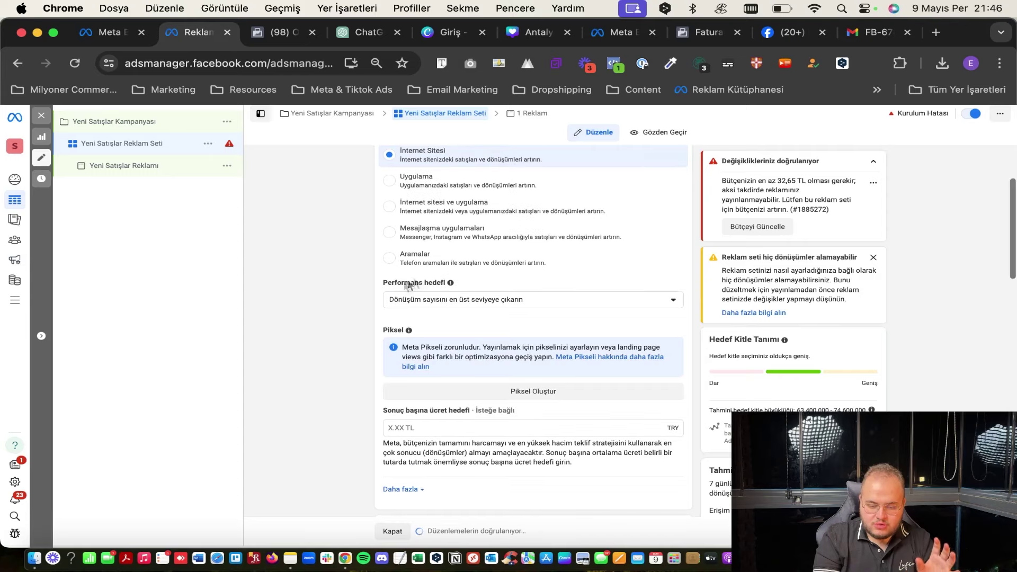
scroll(408, 287, up, 2)
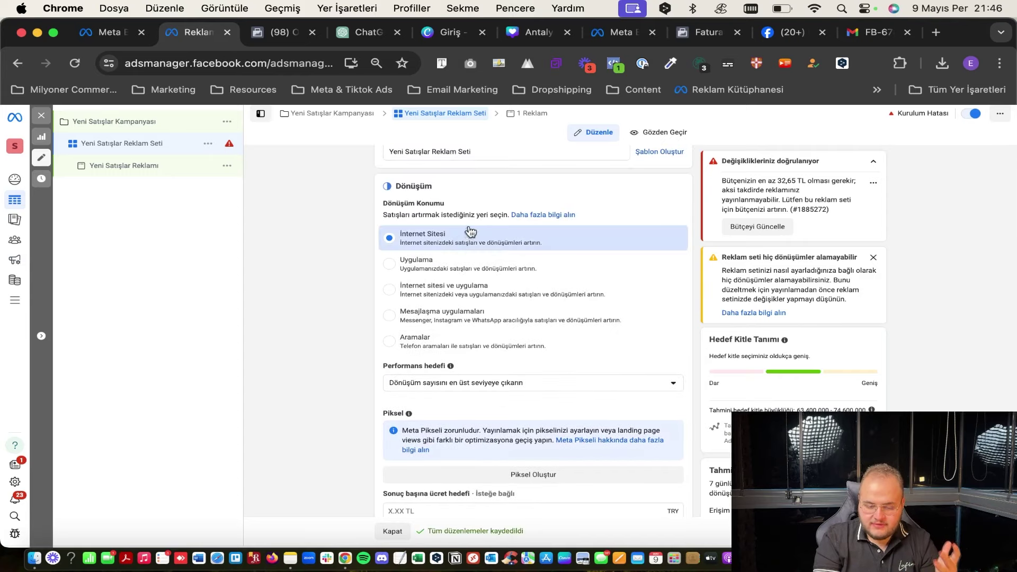
Switch Dönüşüm Konumu to Mesajlaşma and back to İnternet Sitesi; review performance goal and budget unchanged.
click(458, 316)
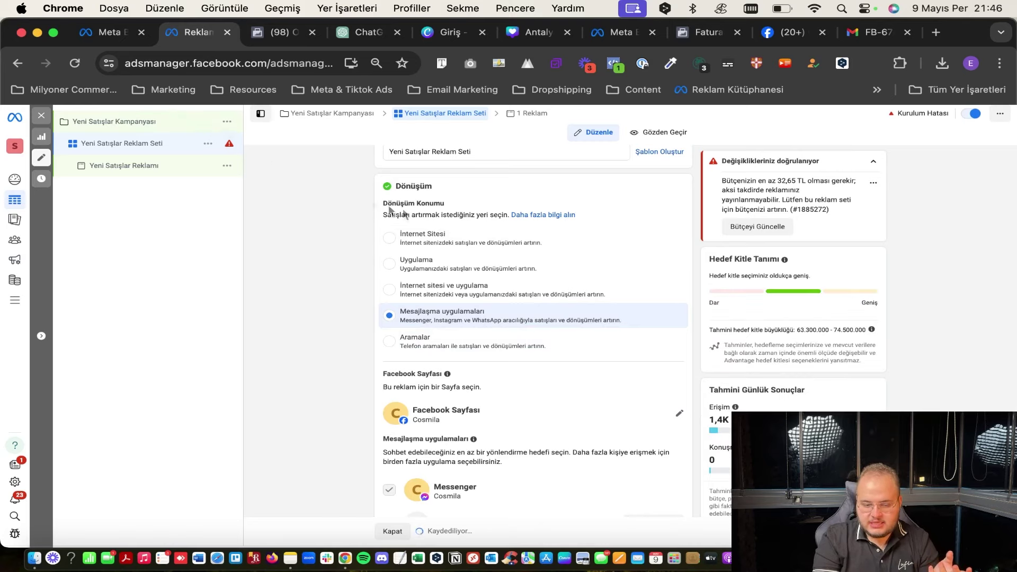
click(408, 240)
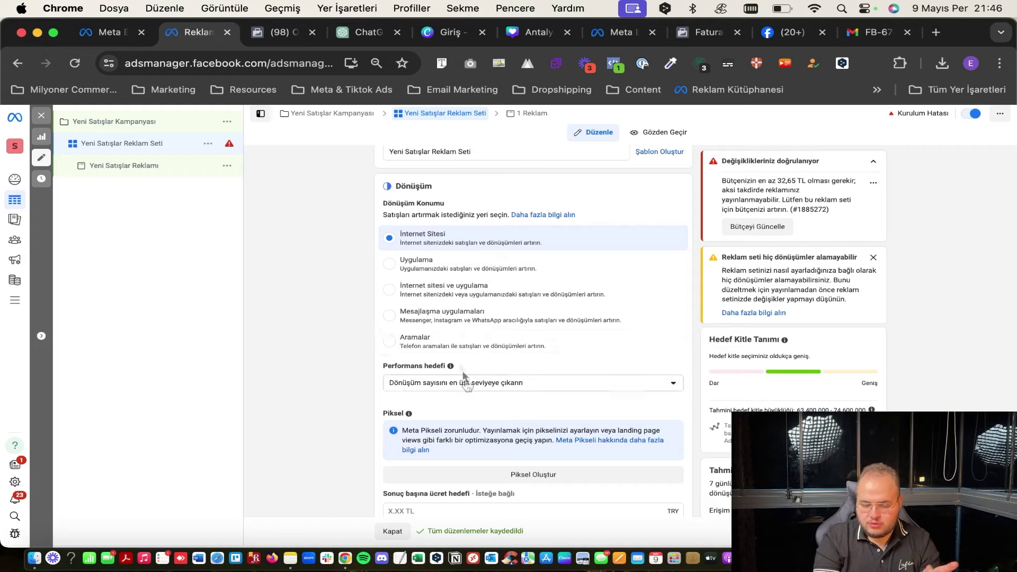
scroll(512, 365, down, 2)
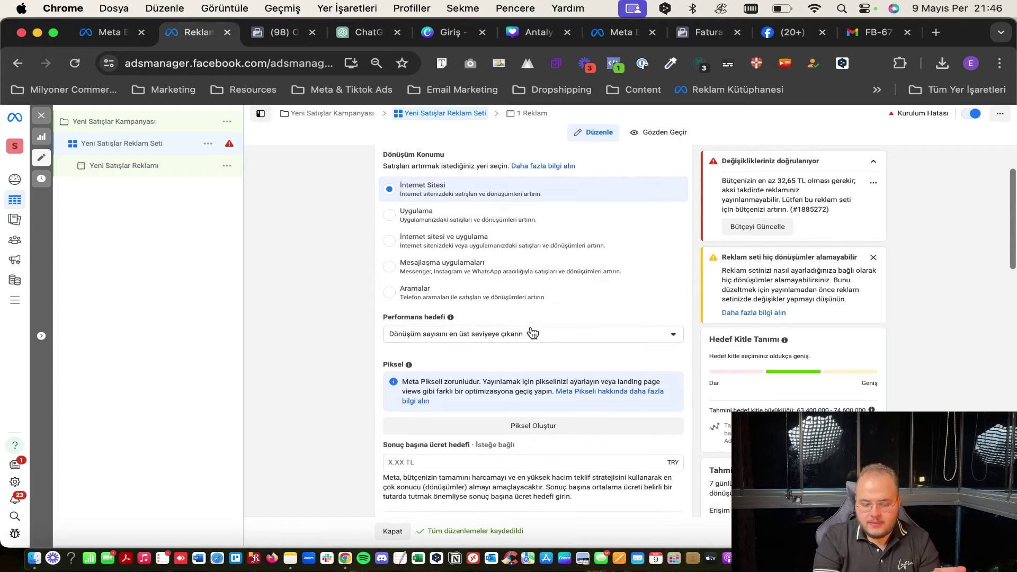
click(486, 335)
click(487, 334)
scroll(439, 333, down, 2)
click(480, 241)
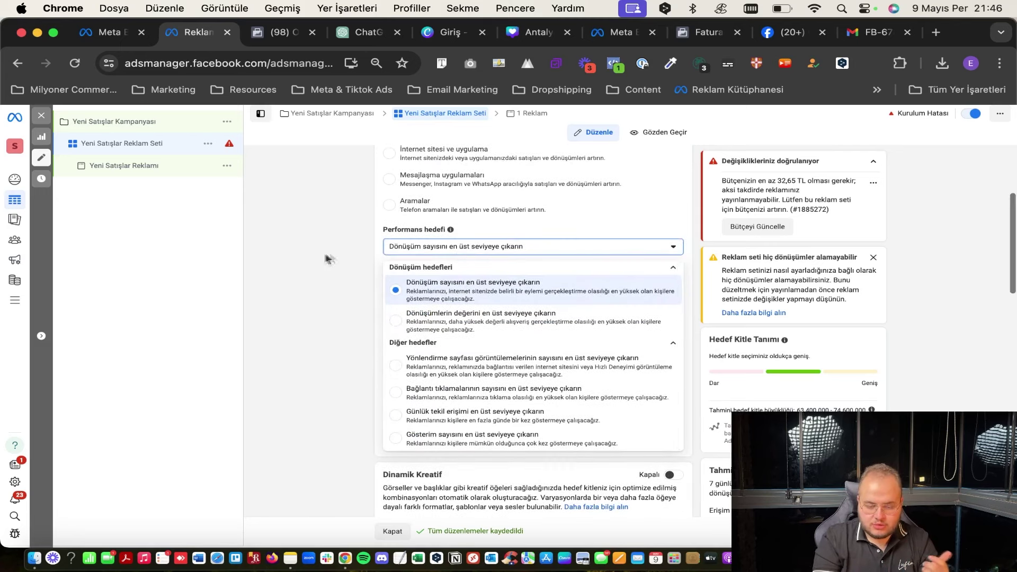
click(445, 246)
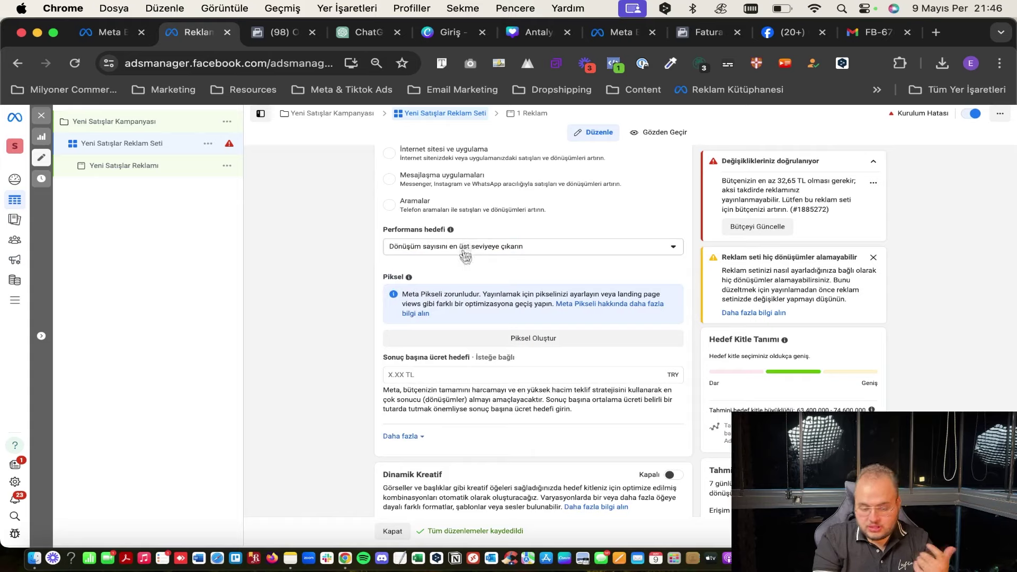
scroll(476, 306, down, 1)
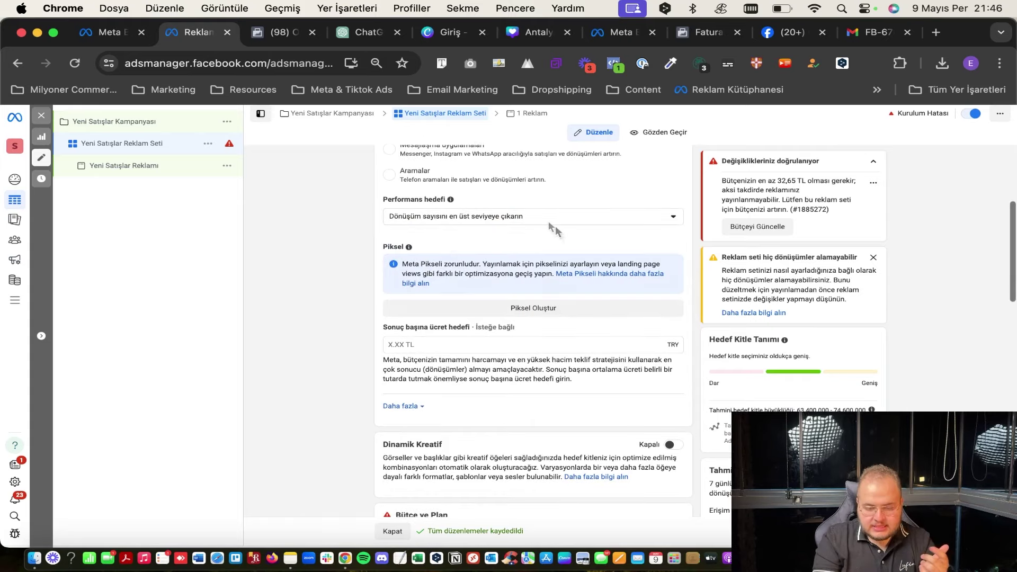
scroll(476, 281, down, 3)
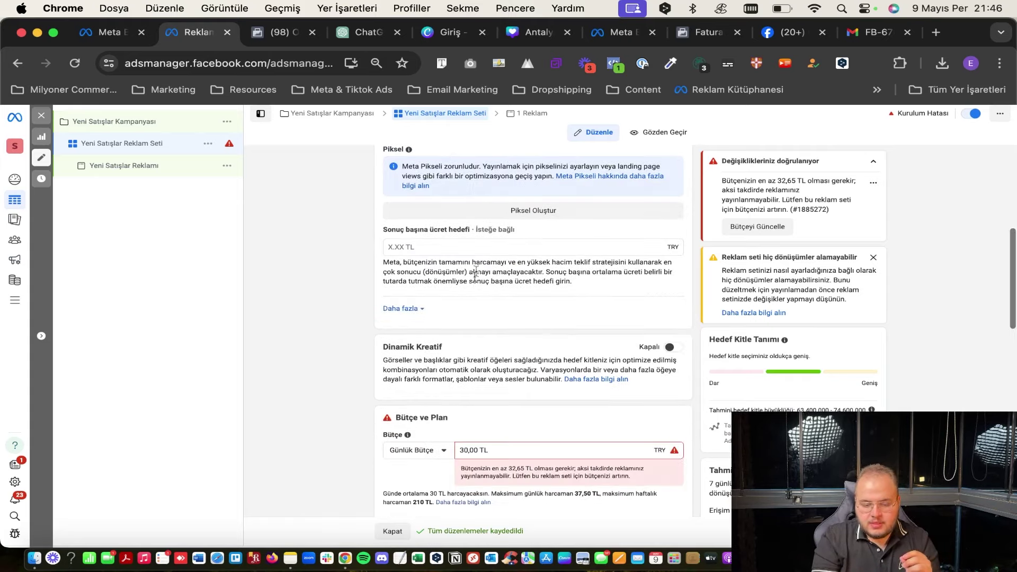
scroll(479, 186, up, 2)
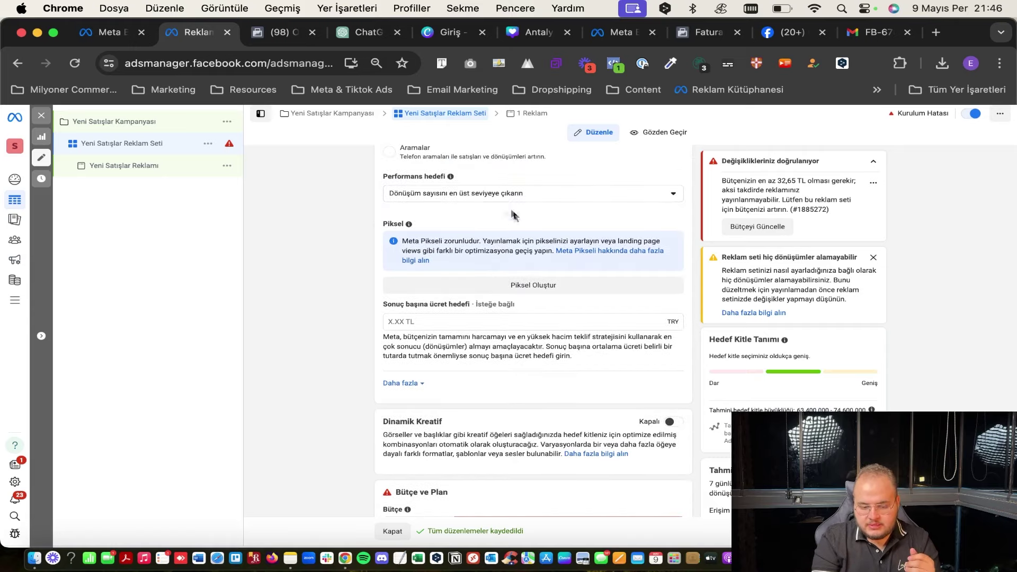
scroll(491, 266, down, 5)
scroll(501, 312, down, 10)
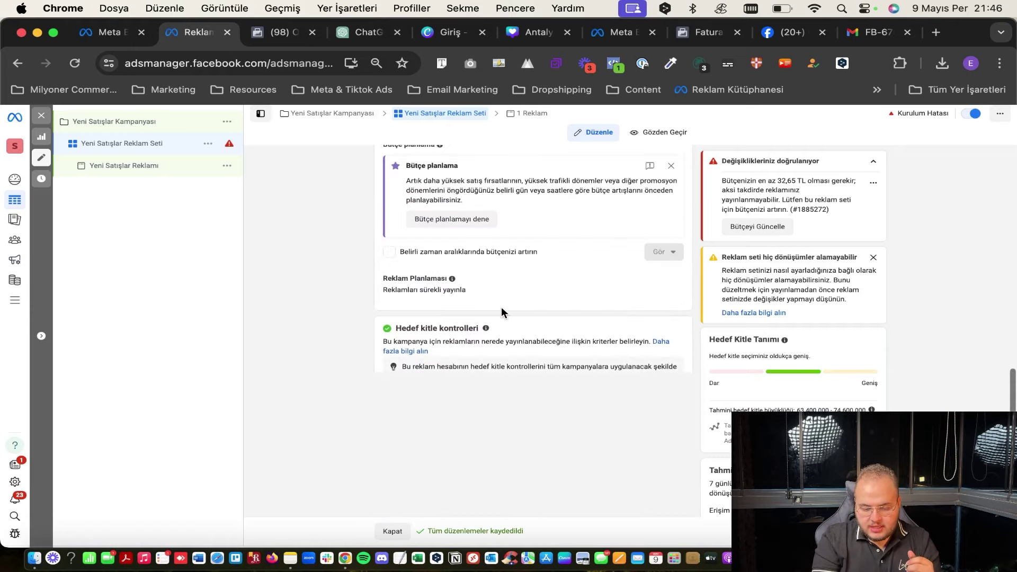
Review the Yeni Satışlar Reklamı ad, then return to the ad set settings.
click(113, 167)
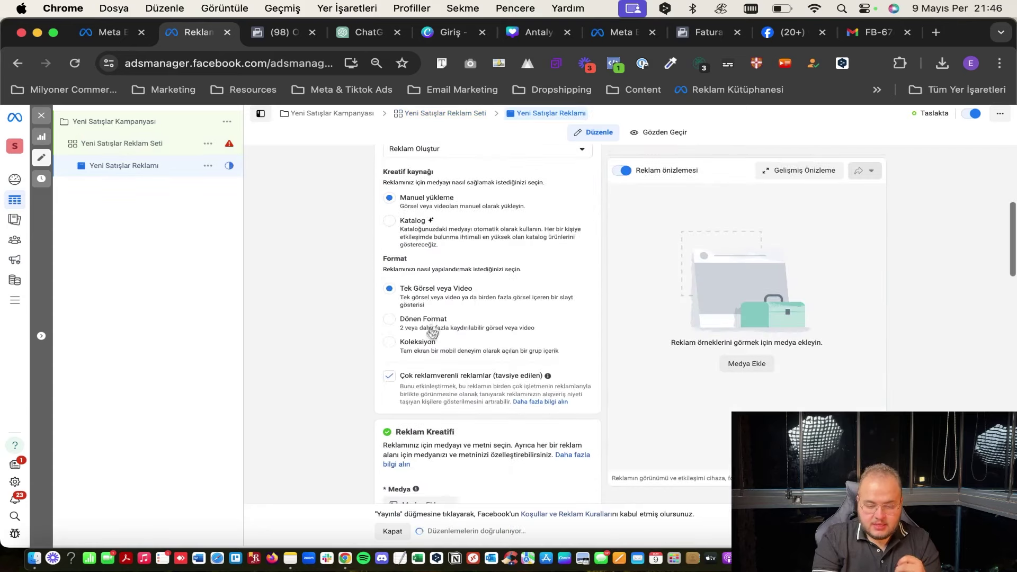
scroll(405, 289, down, 5)
scroll(402, 291, down, 10)
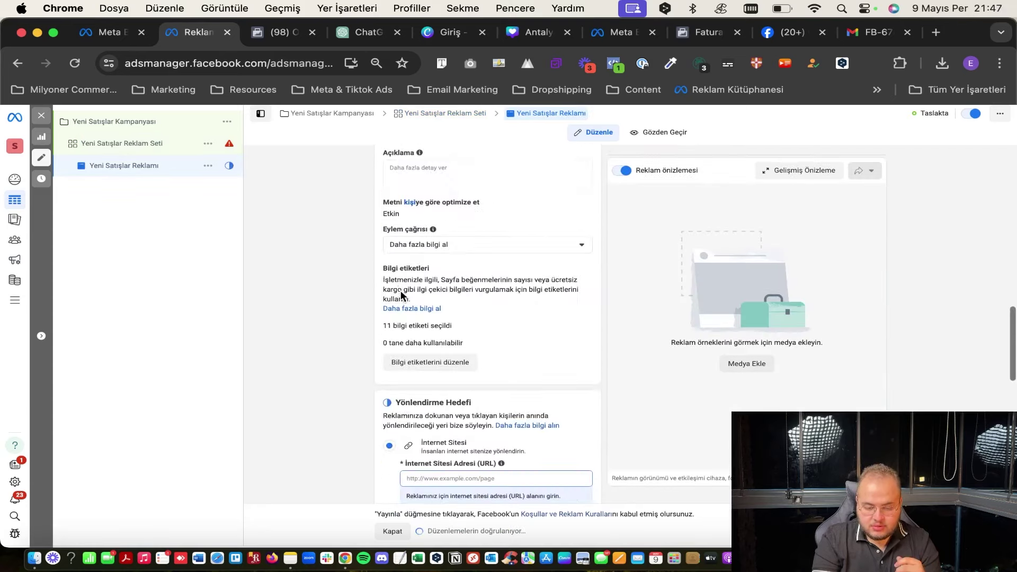
scroll(402, 290, up, 4)
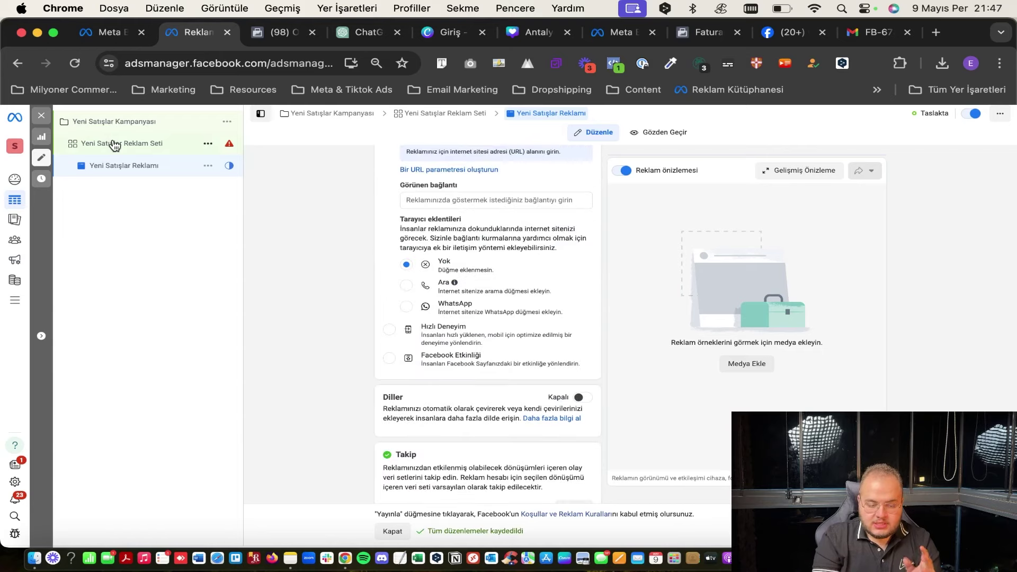
click(113, 142)
Close the editor, scroll the ad set table right, and check Sütunlar: Performans presets without changes.
click(40, 117)
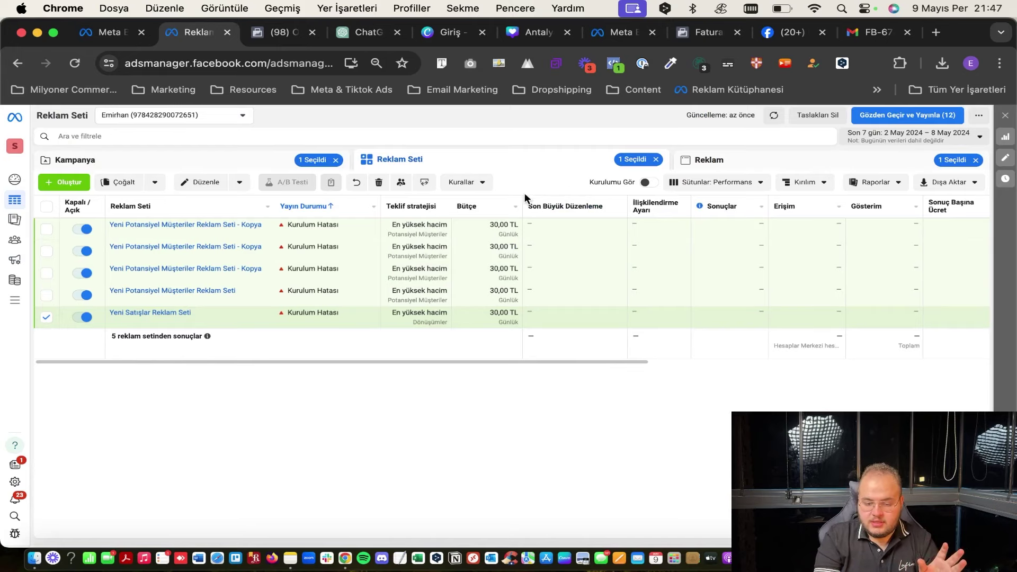
scroll(764, 221, right, 10)
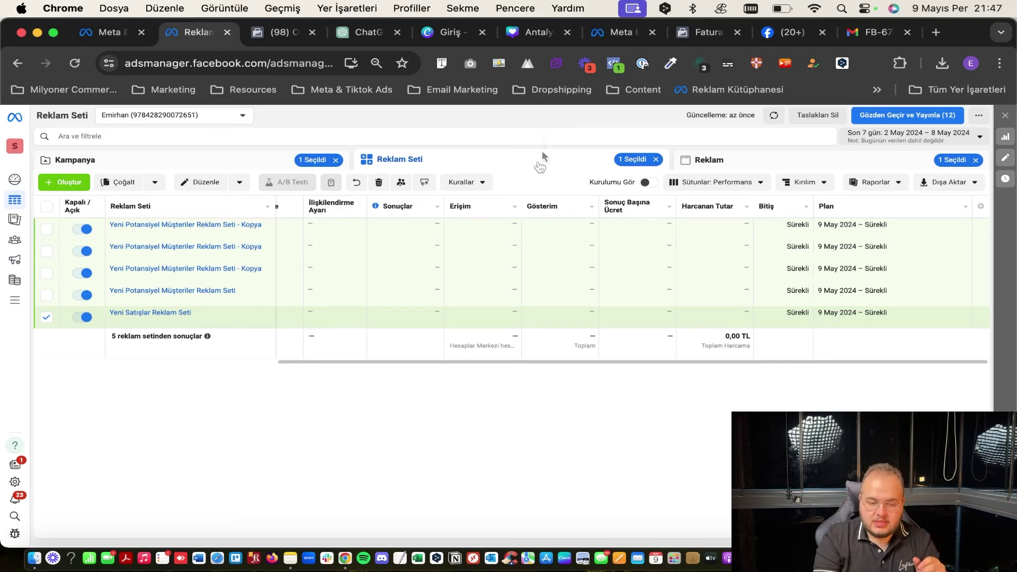
click(722, 182)
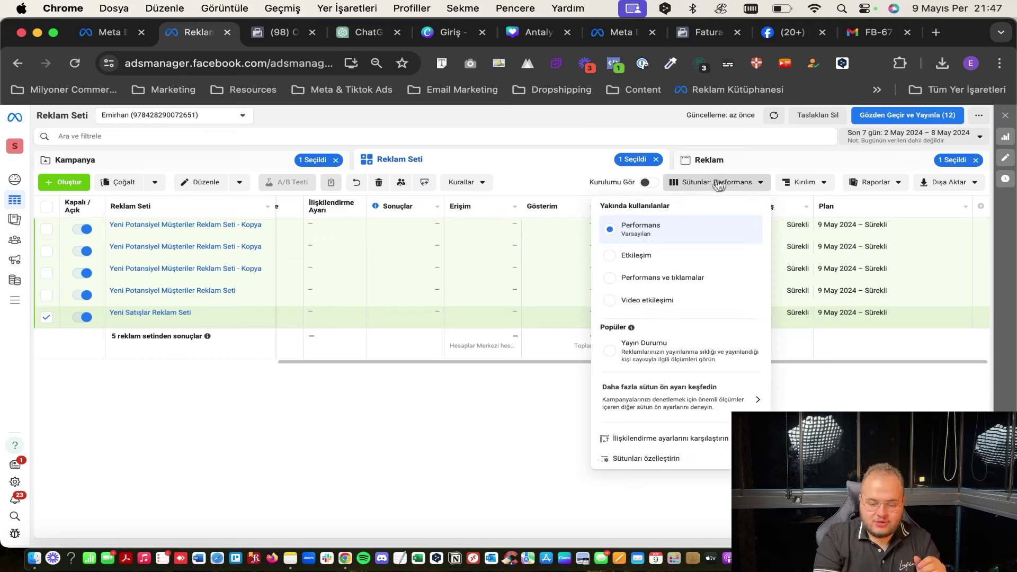
click(747, 162)
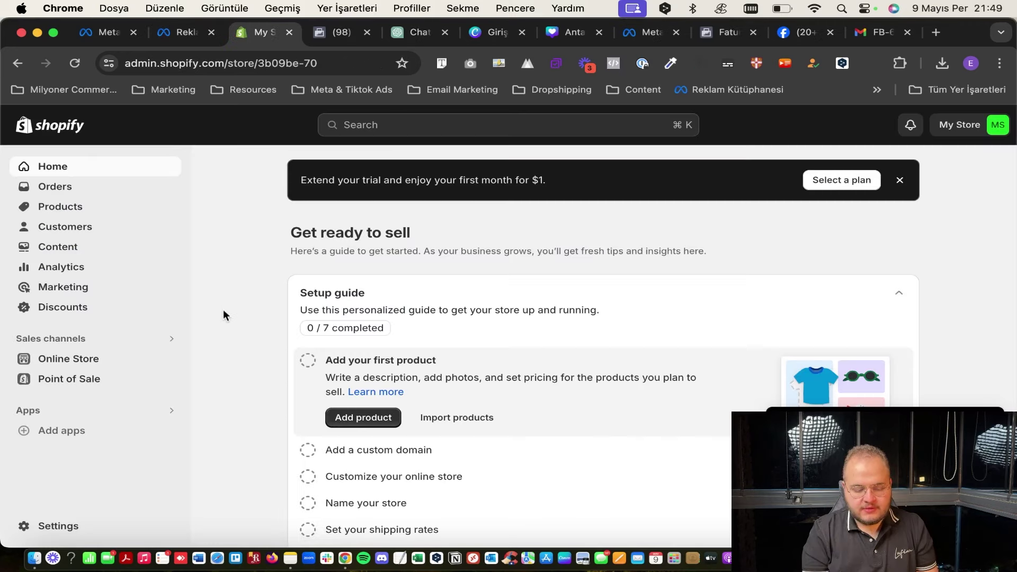
Install the Facebook & Instagram channel from Shopify's recommended sales channels.
click(82, 342)
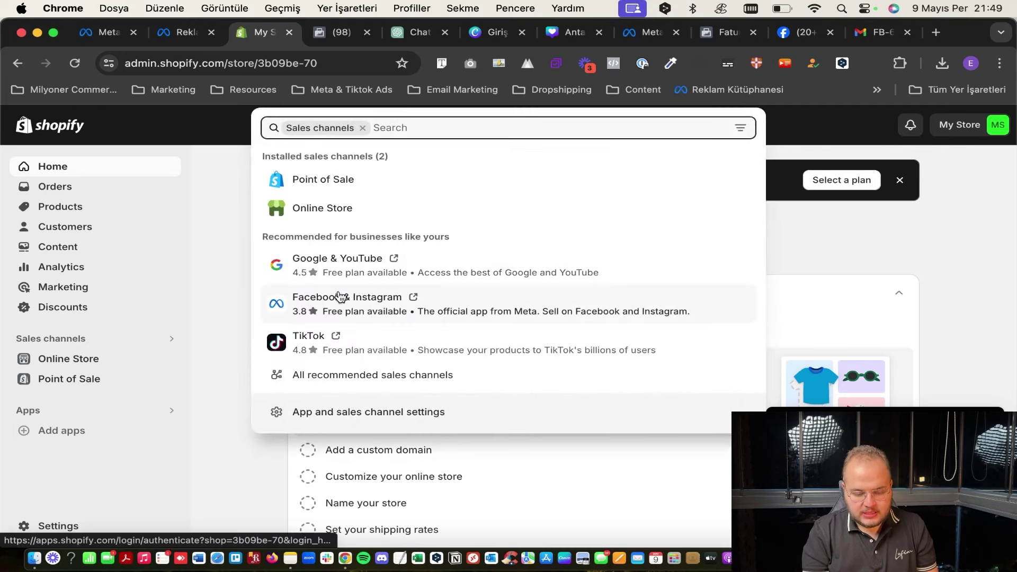
click(339, 298)
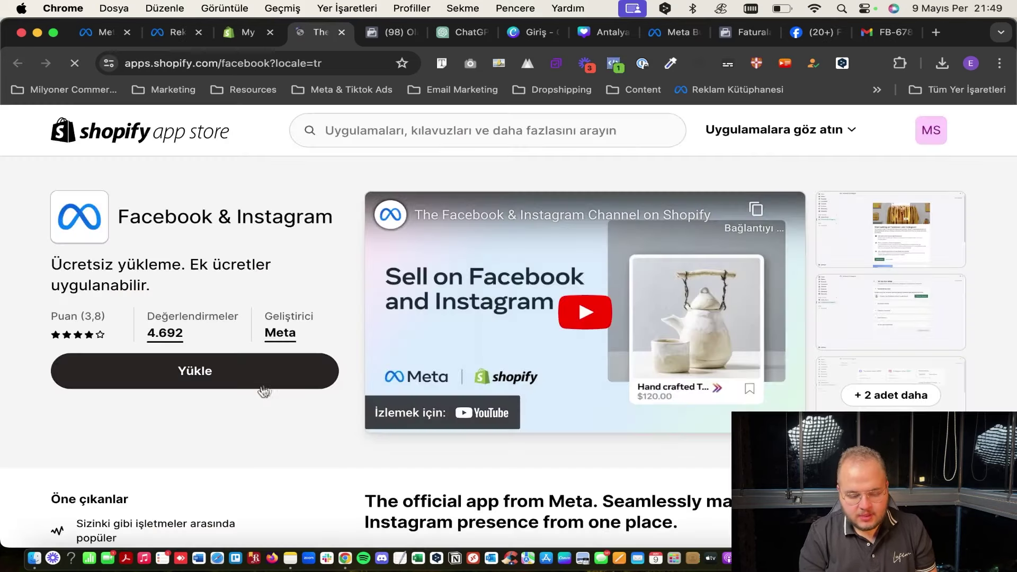
click(259, 385)
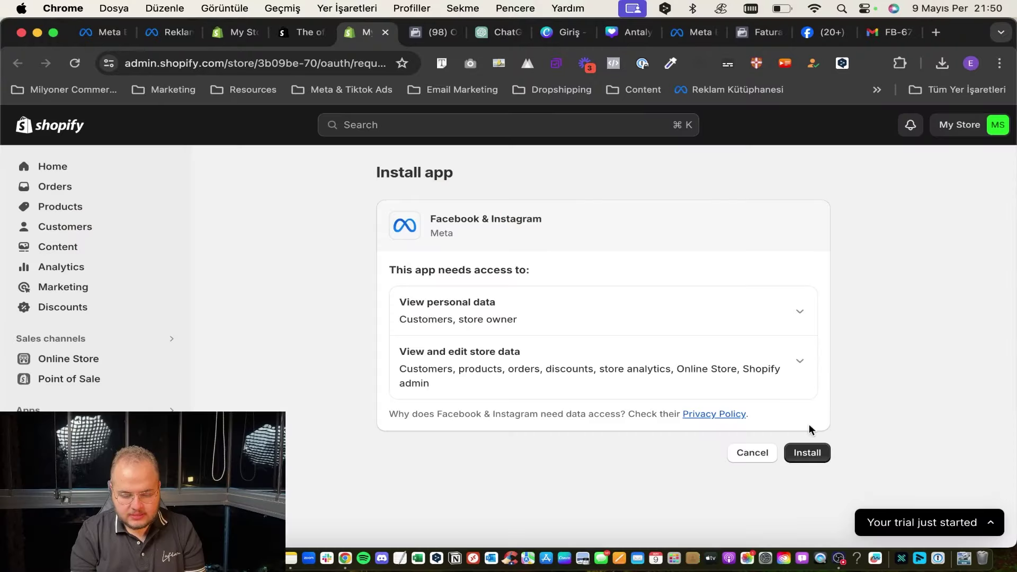
click(804, 454)
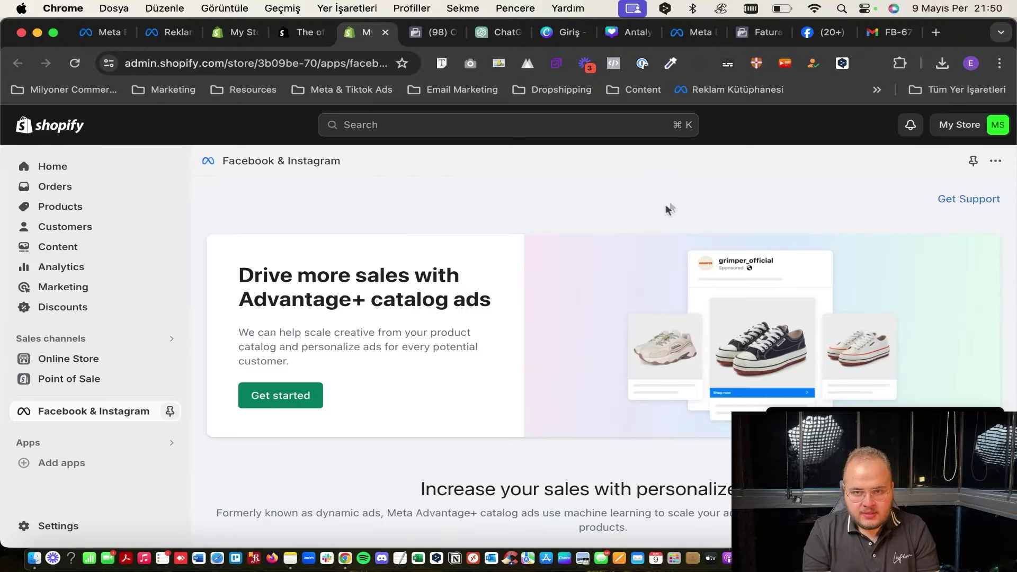
scroll(665, 205, down, 3)
scroll(666, 205, up, 3)
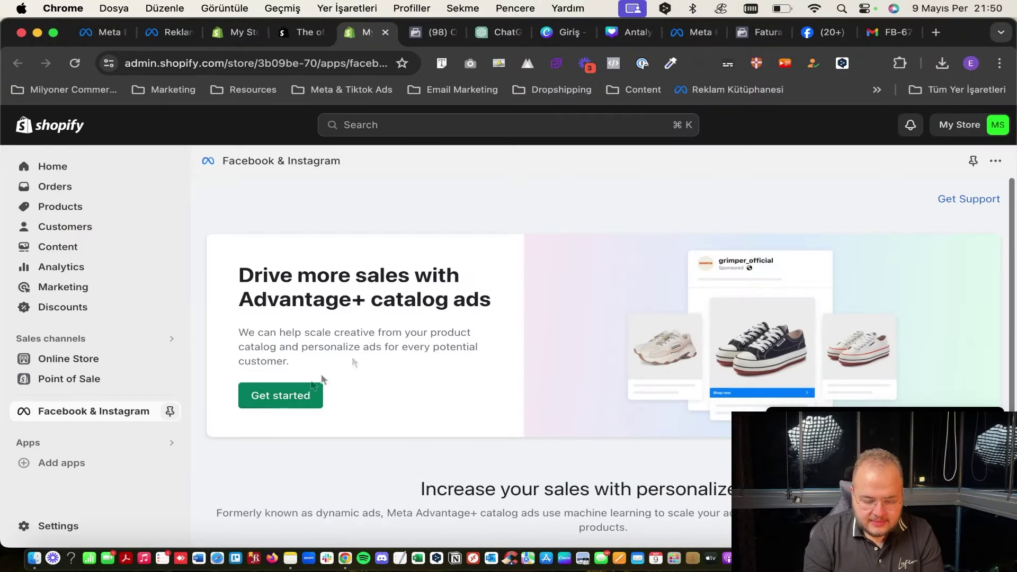
Start Advantage+ catalog ads setup, connect the Facebook account, and save Maximum data sharing.
click(292, 396)
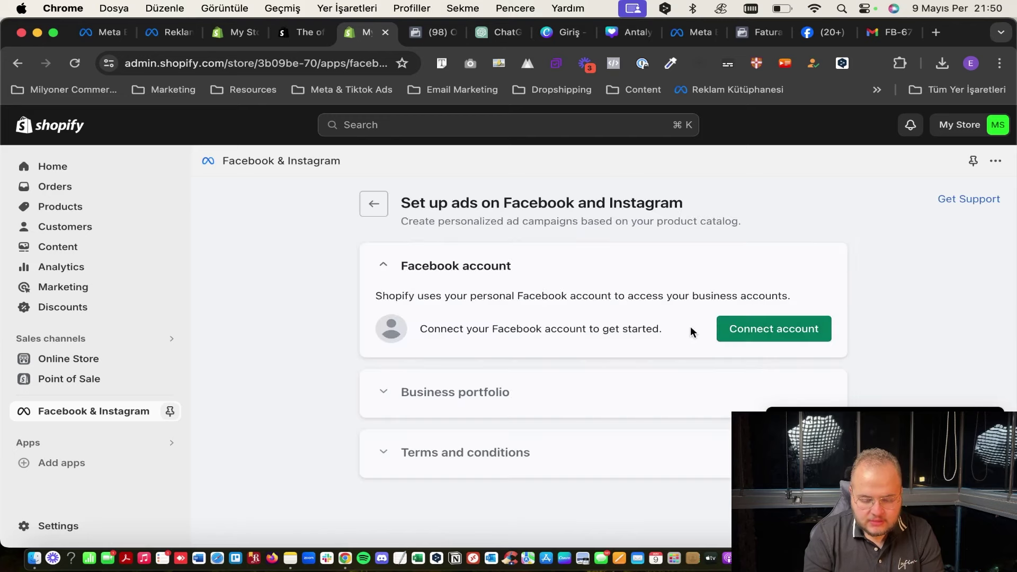
click(774, 329)
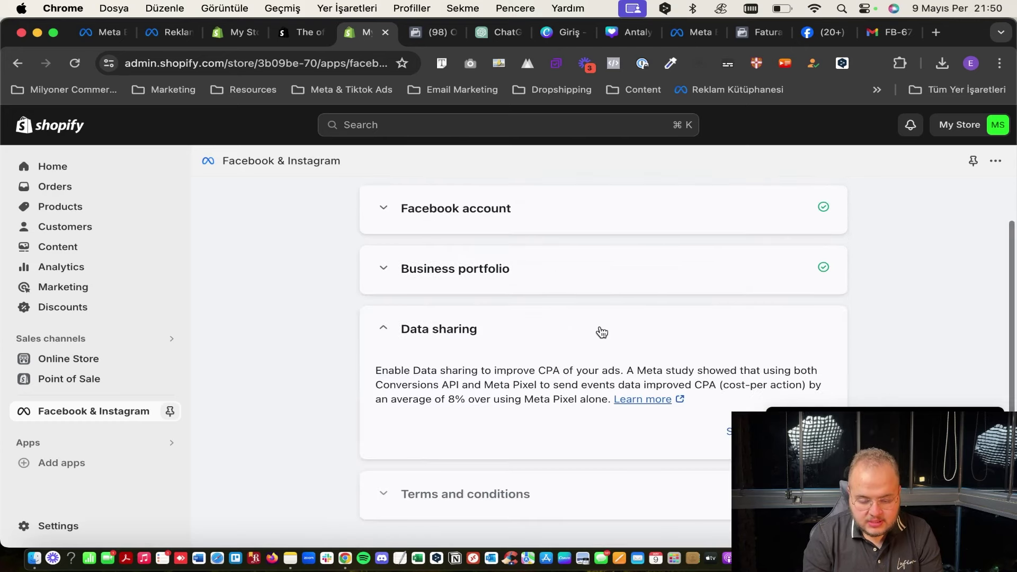
scroll(603, 329, down, 2)
click(816, 395)
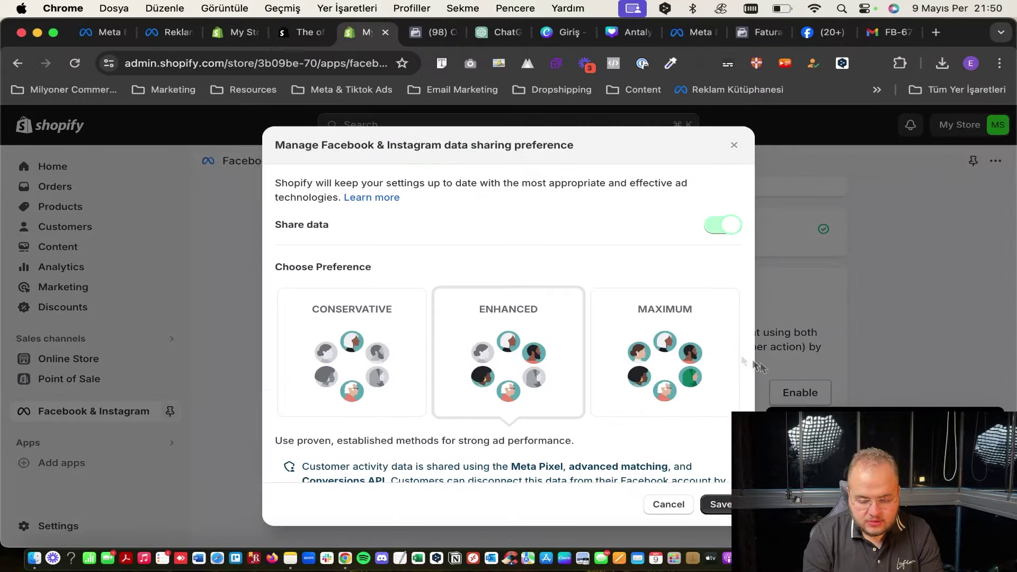
click(678, 342)
scroll(683, 371, down, 3)
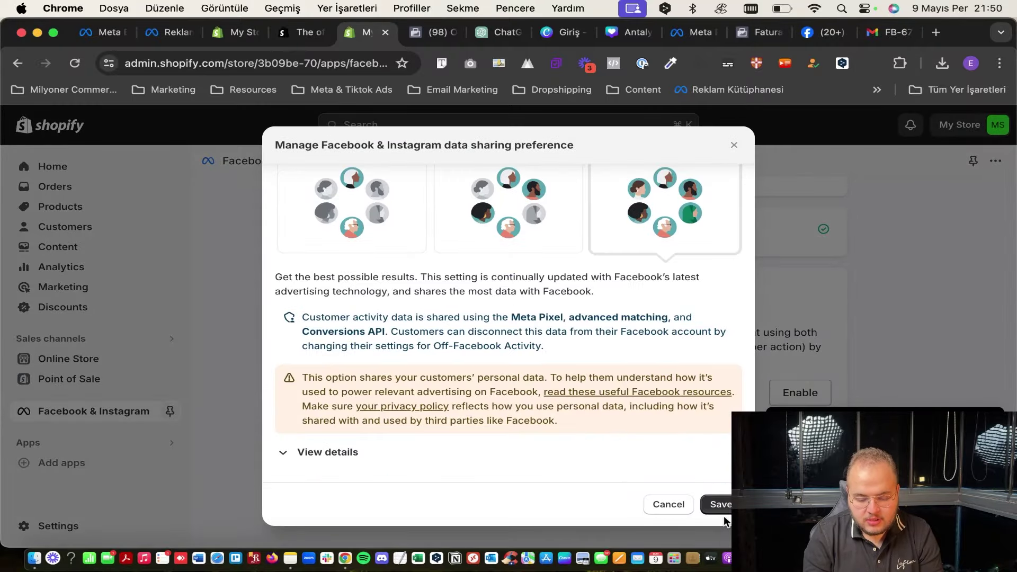
click(716, 504)
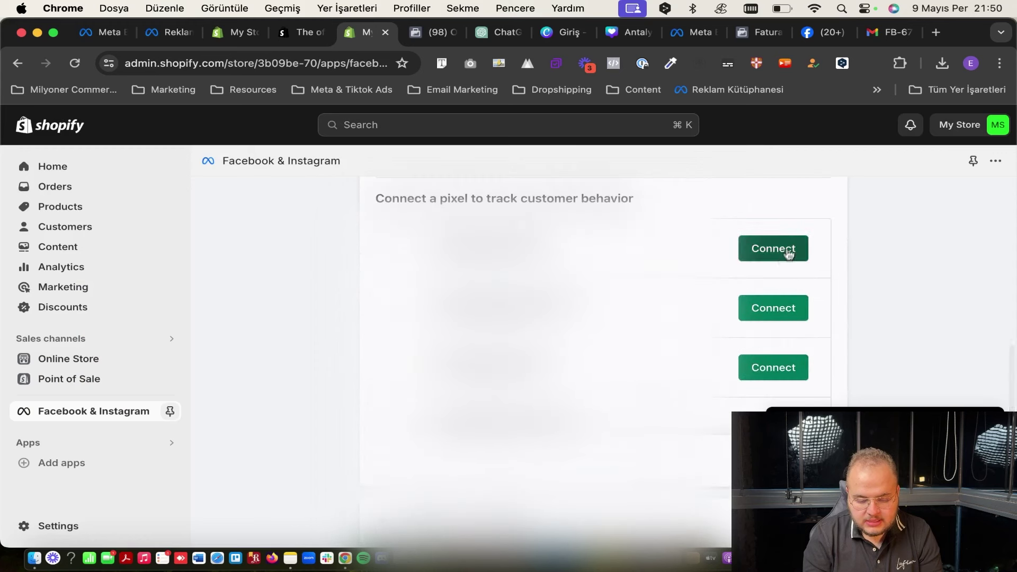
scroll(779, 307, down, 2)
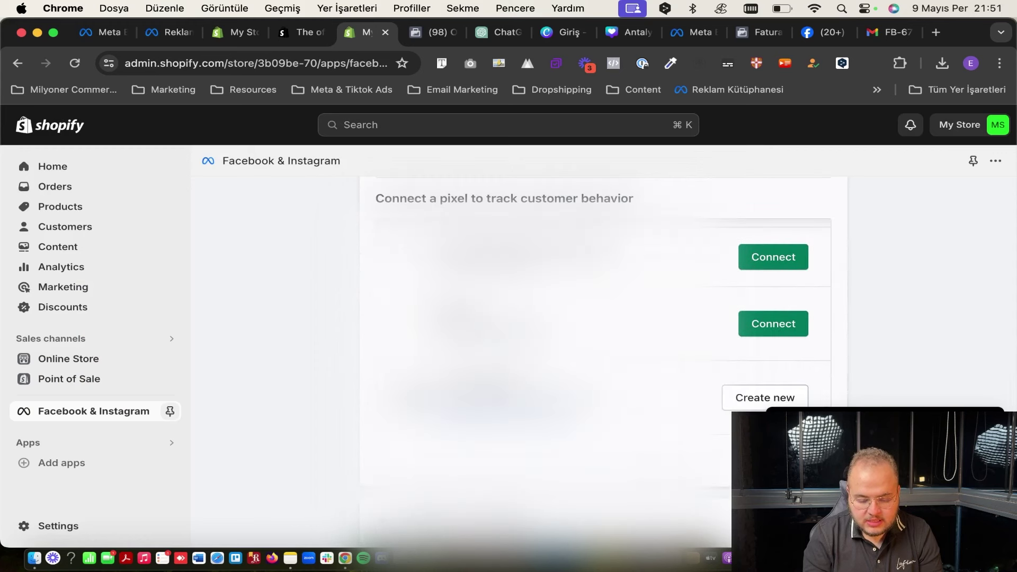
Create and confirm a new pixel, accept the catalog terms, and verify Catalog Synced.
click(753, 408)
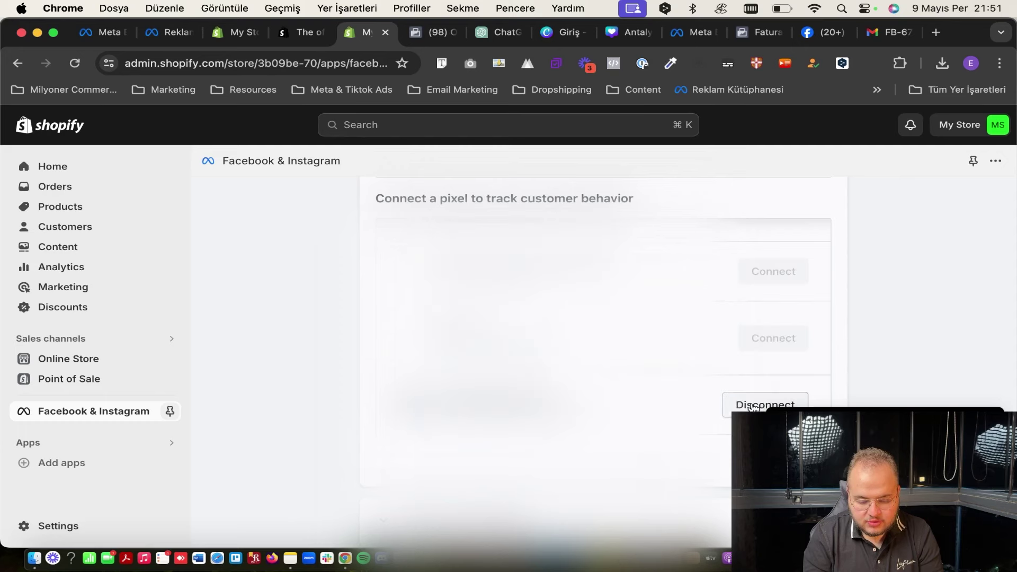
click(774, 371)
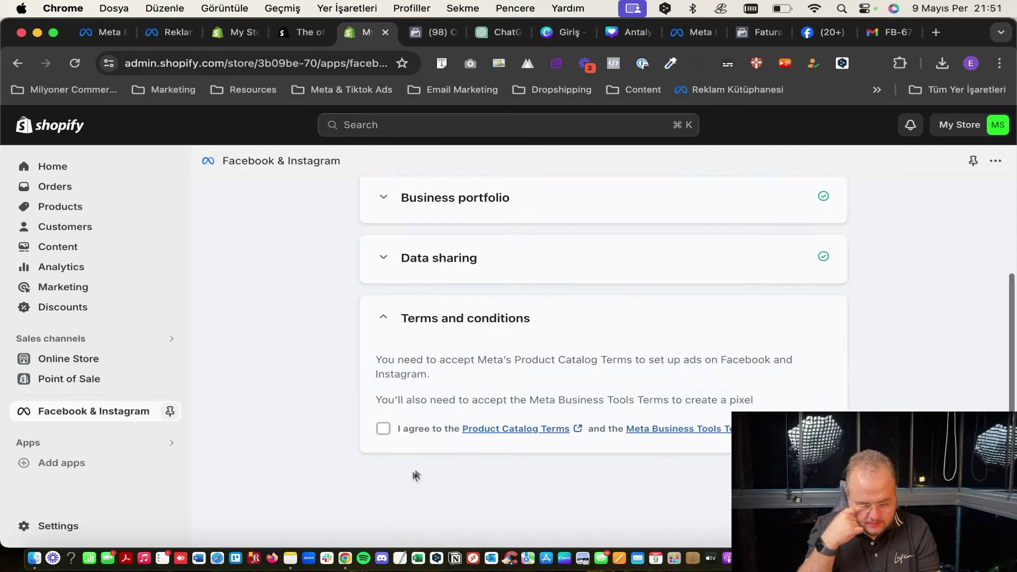
click(379, 427)
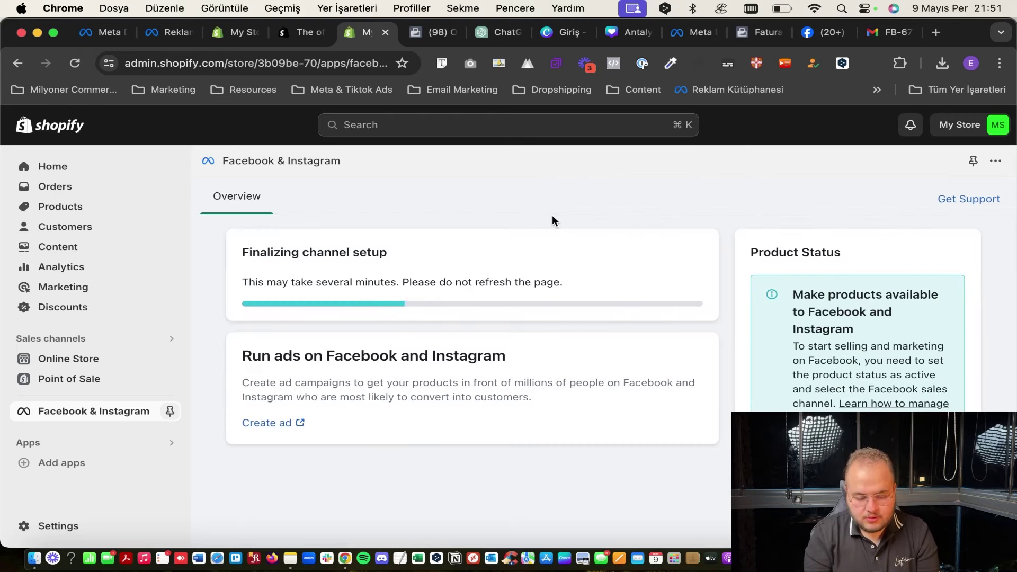
click(313, 196)
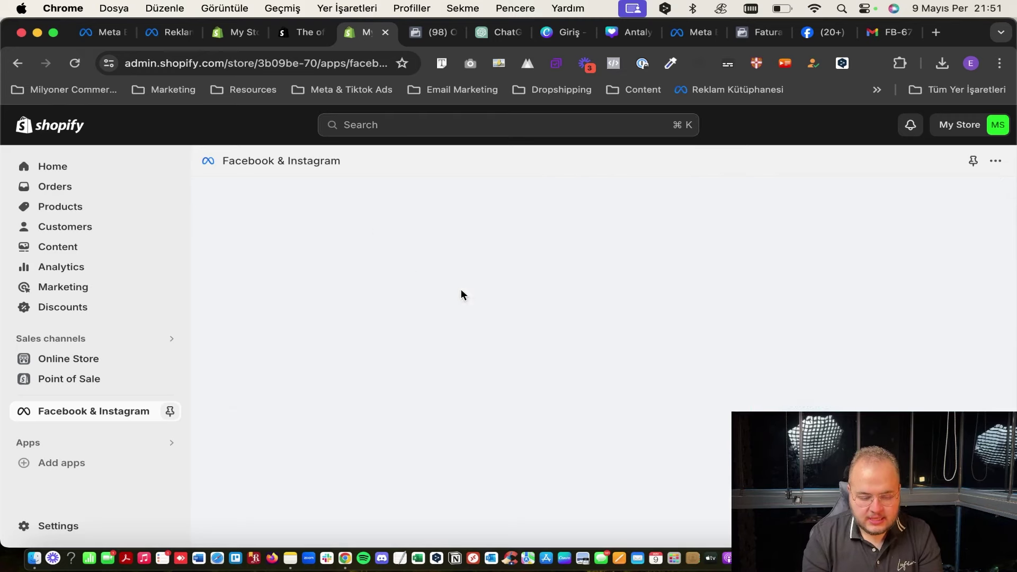
scroll(461, 289, down, 10)
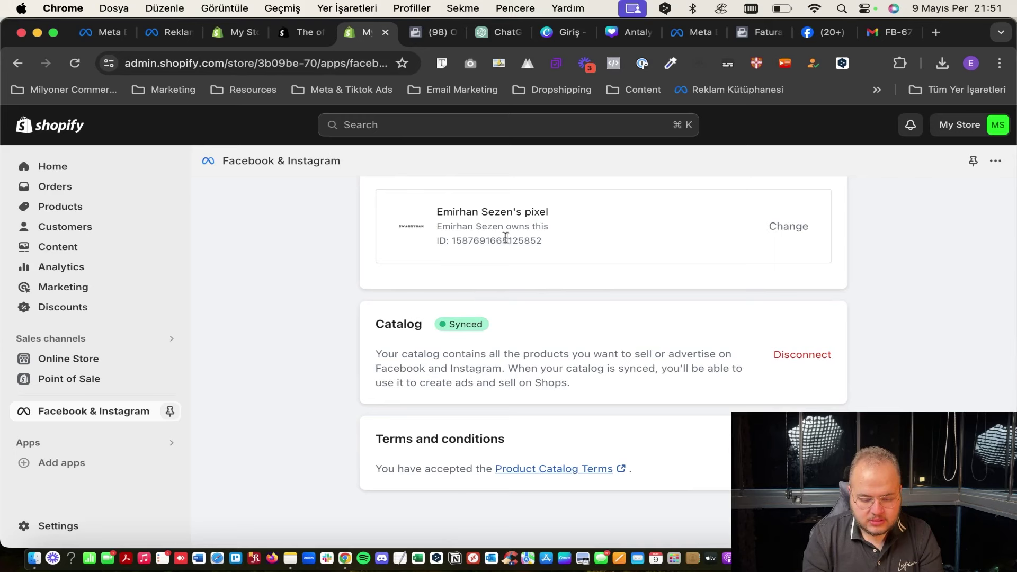
click(167, 37)
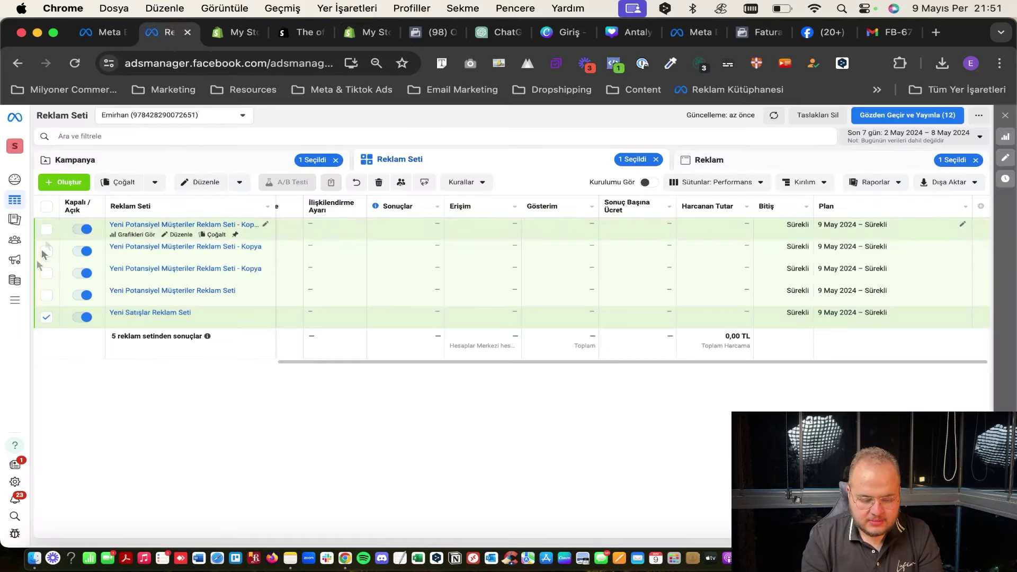
Open İşletme Ayarları via Tüm Araçlar, leave Ads Manager, and expand Veri Kaynakları to Pixels.
mouse_move(20, 300)
click(38, 303)
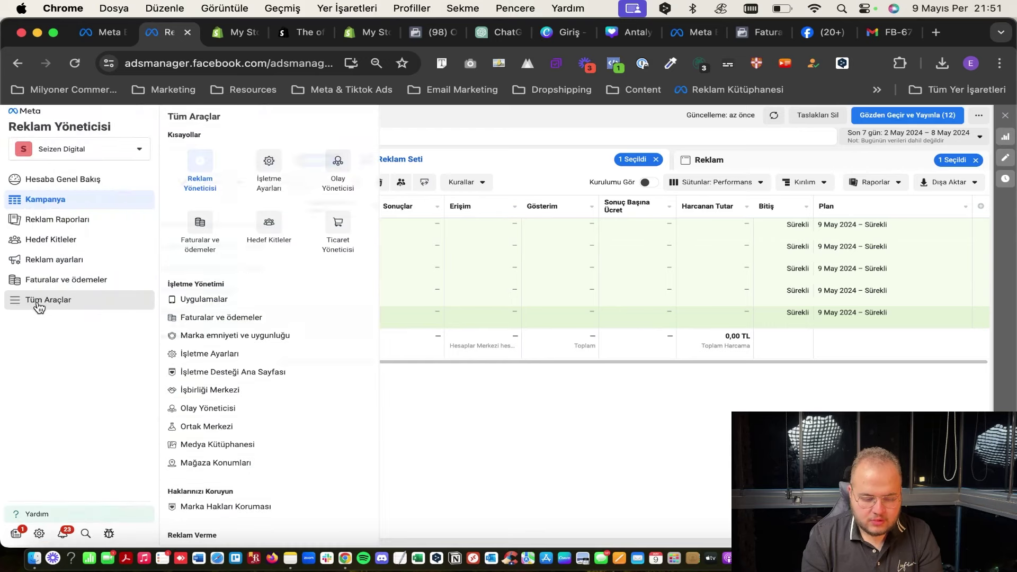
click(267, 168)
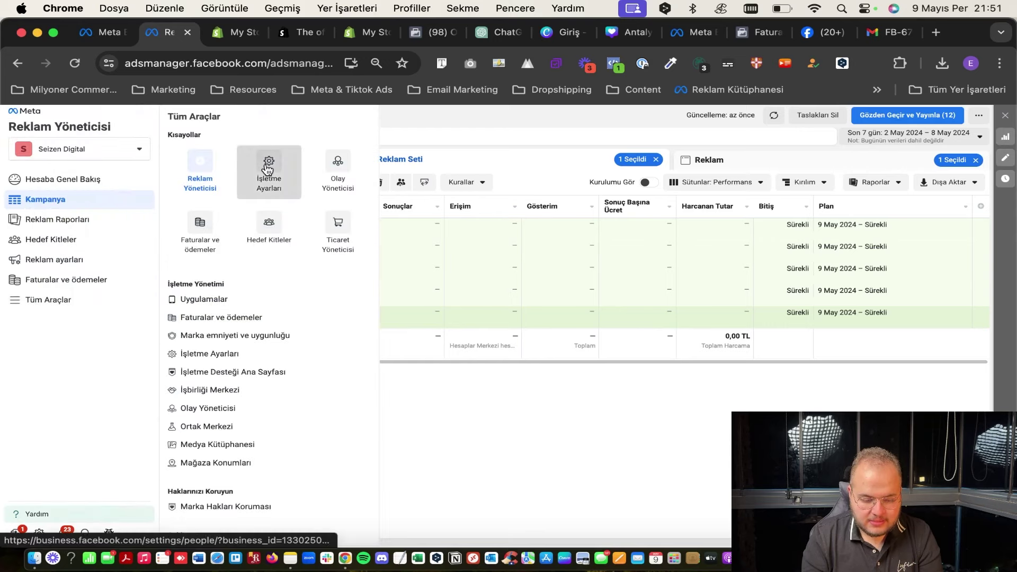
click(581, 276)
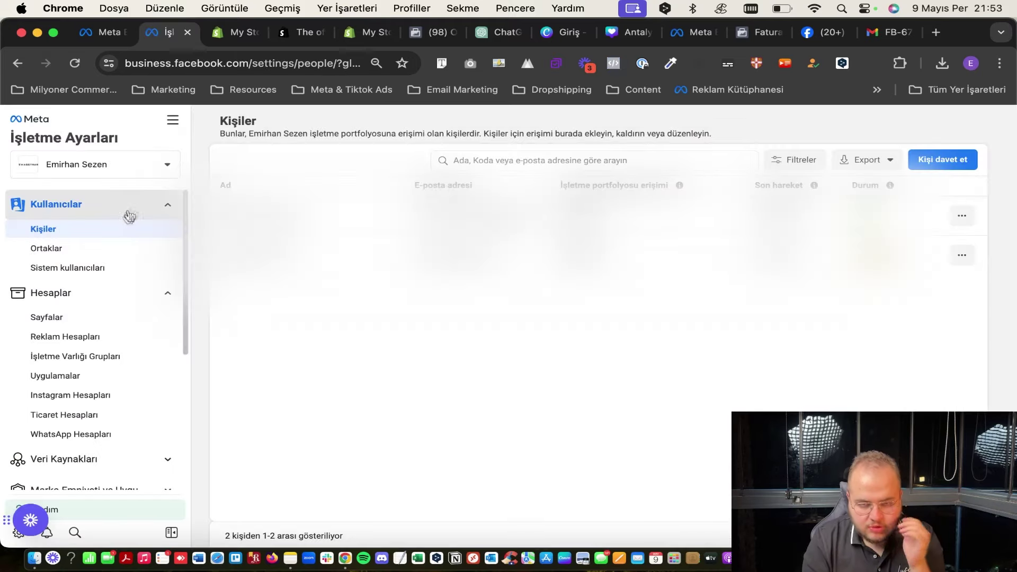
scroll(101, 295, down, 3)
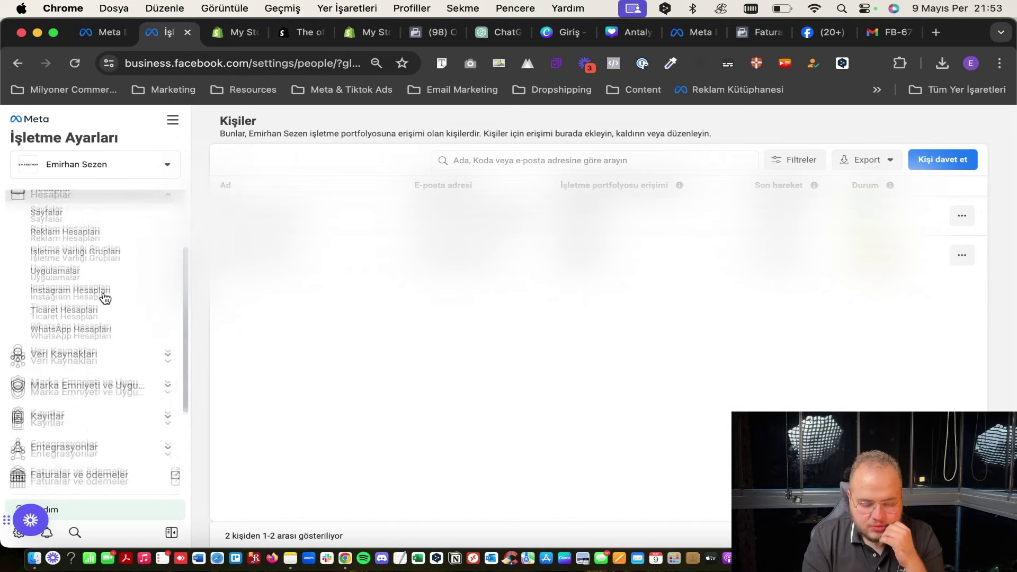
click(82, 345)
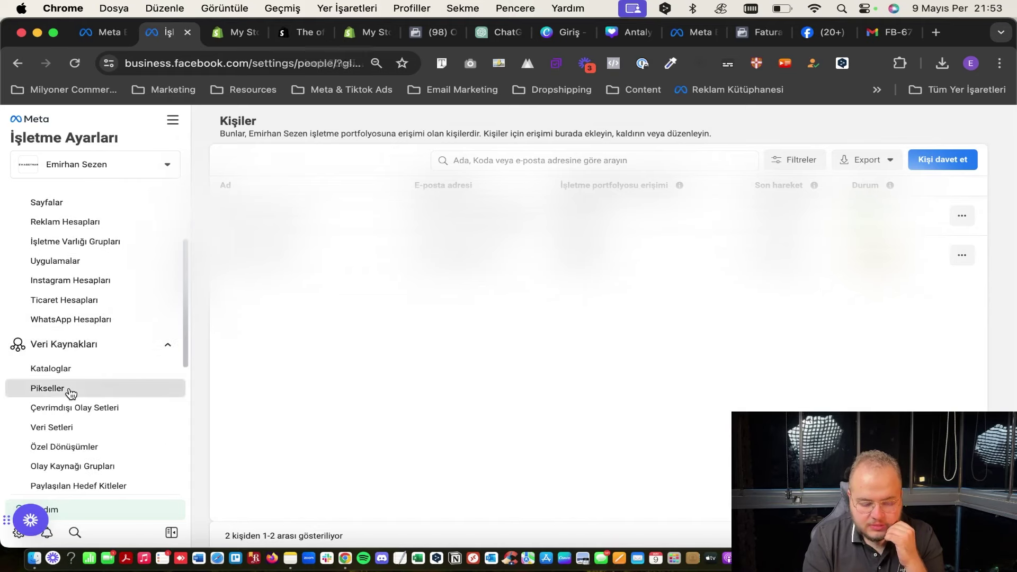
click(71, 393)
Search the Pikseller list for the Shopify-created pixel by its ID and select it.
click(304, 164)
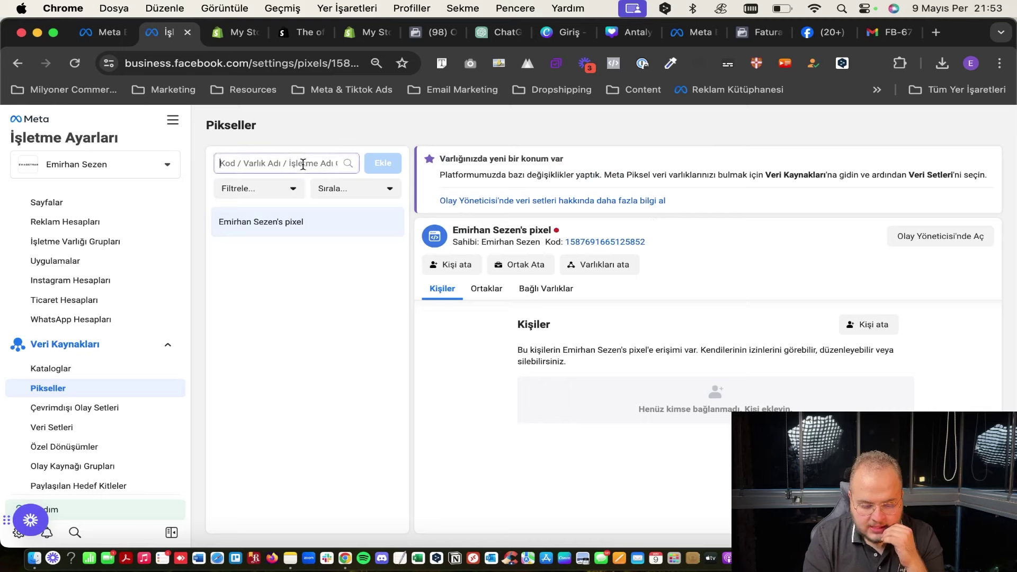
key(super+v)
click(649, 297)
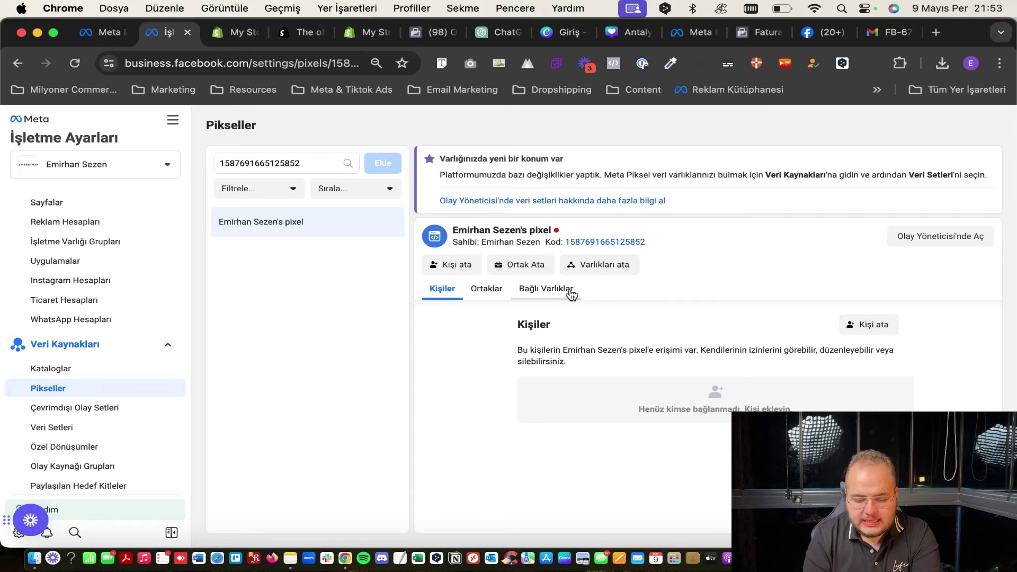
Assign the account owner to the pixel with full Pikselleri yönetme access.
click(867, 323)
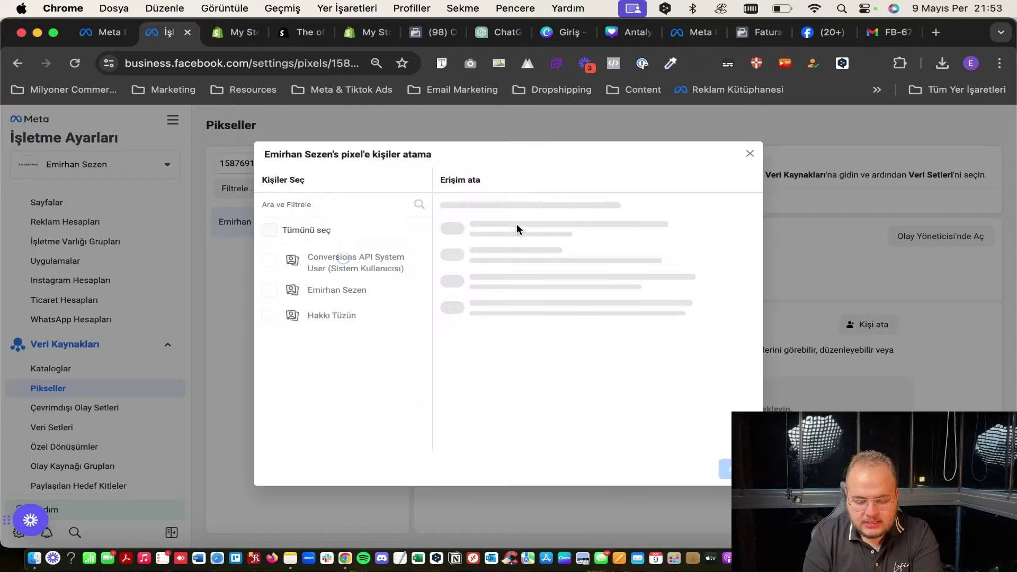
click(322, 292)
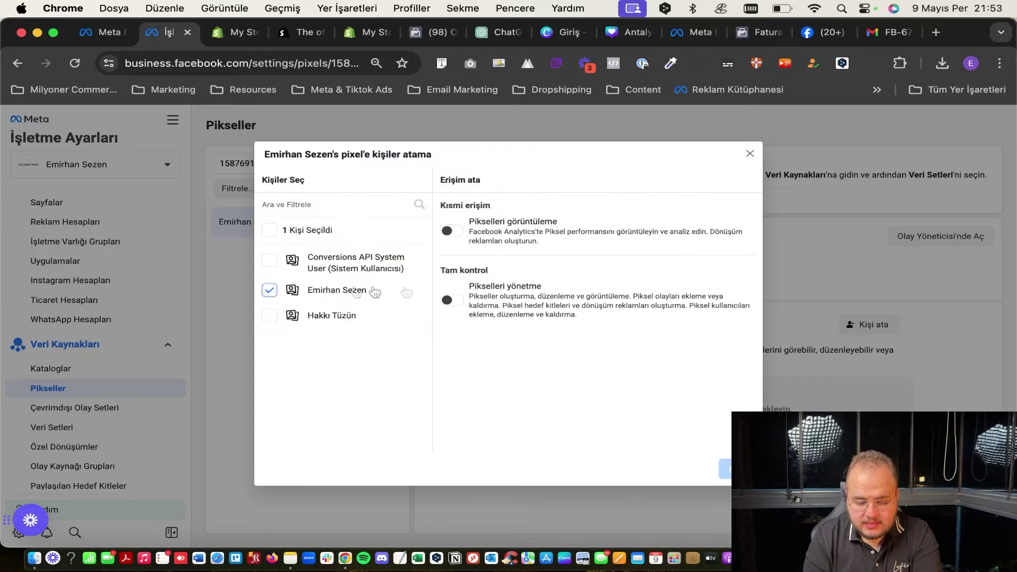
click(452, 300)
click(725, 469)
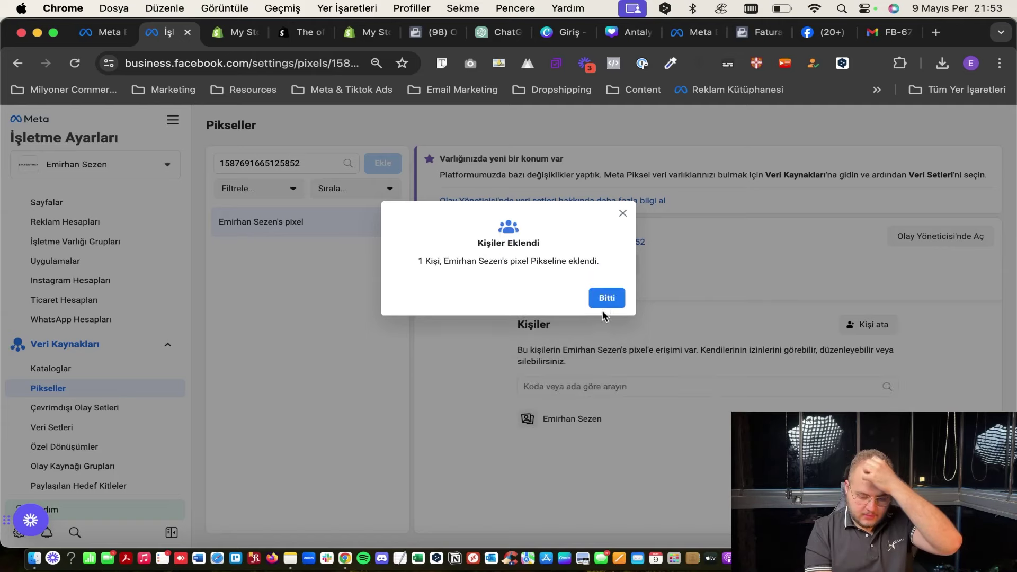
click(607, 298)
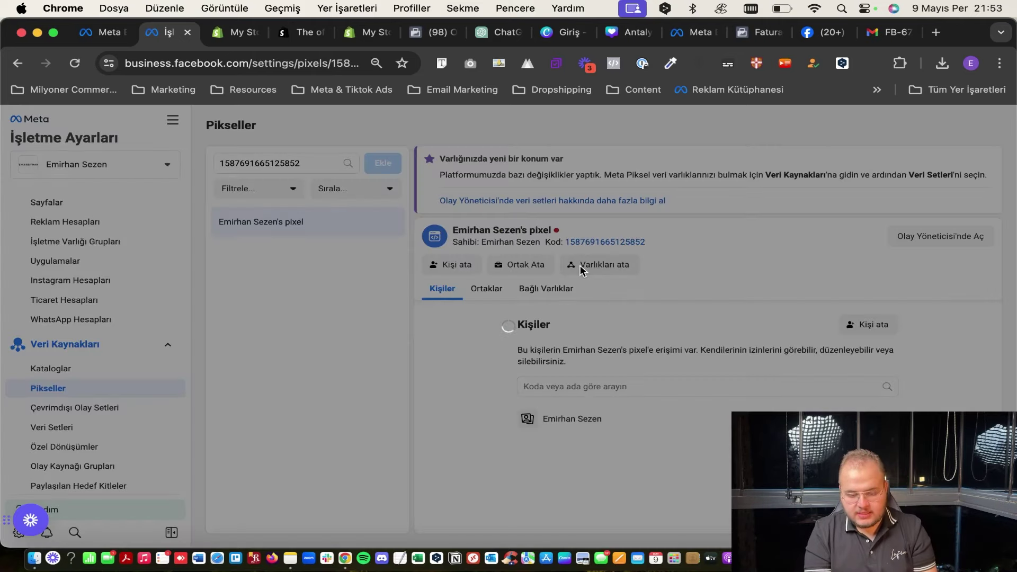
Connect all listed ad accounts to the pixel via Varlıkları ata and Tümünü seç.
click(582, 268)
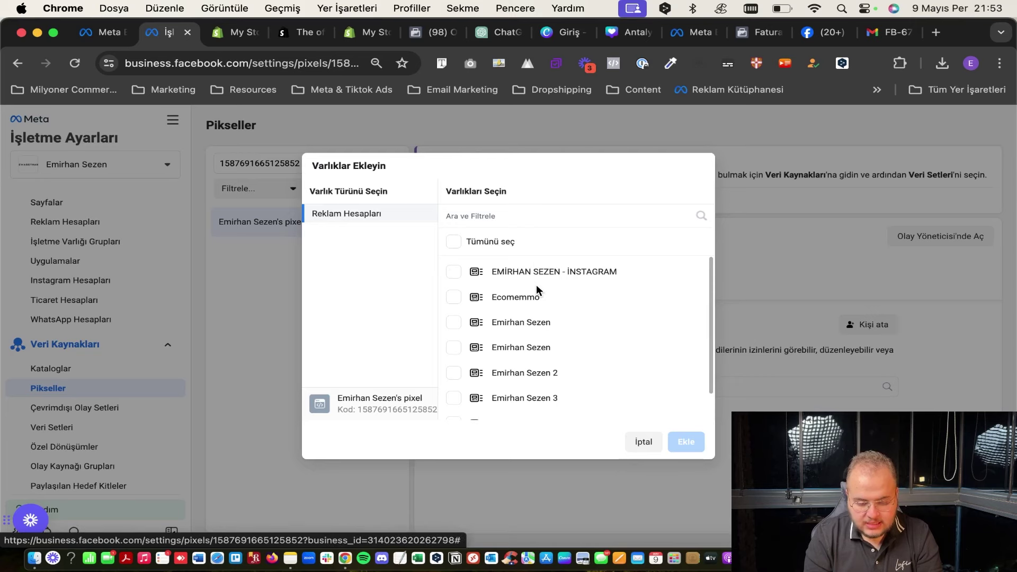
scroll(536, 285, down, 1)
scroll(538, 291, down, 1)
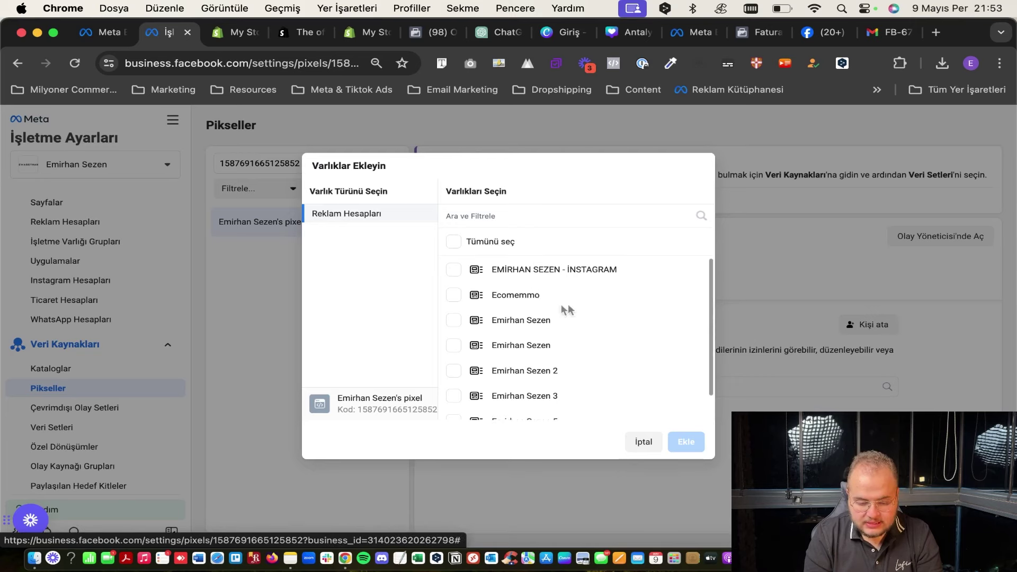
scroll(567, 310, down, 3)
scroll(567, 311, up, 3)
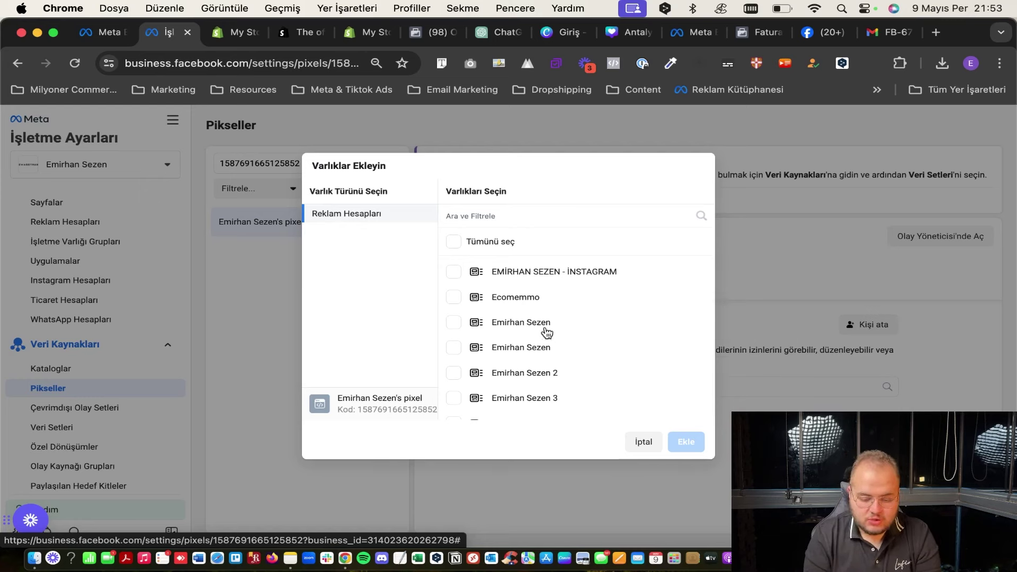
click(463, 246)
click(684, 442)
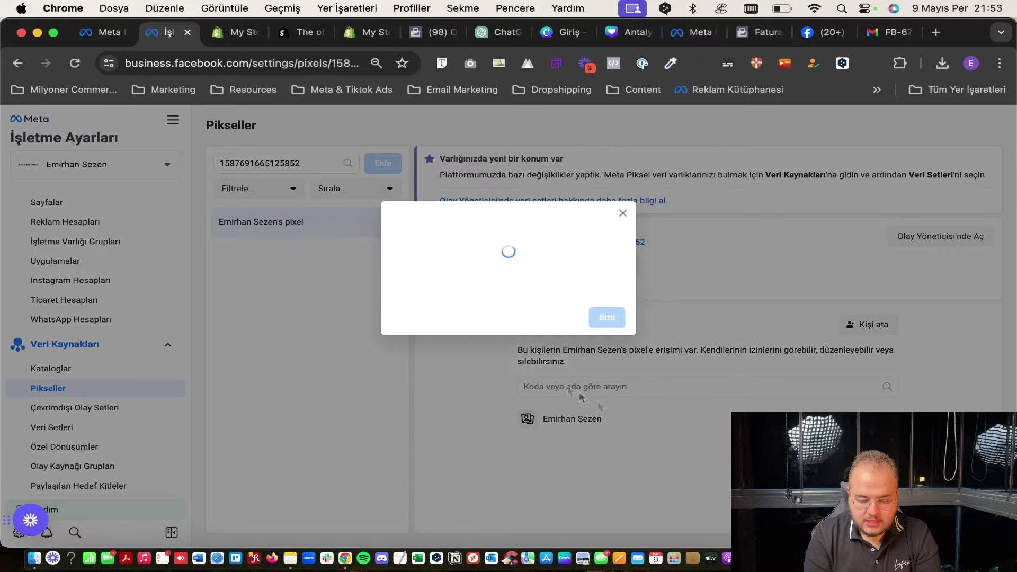
click(596, 298)
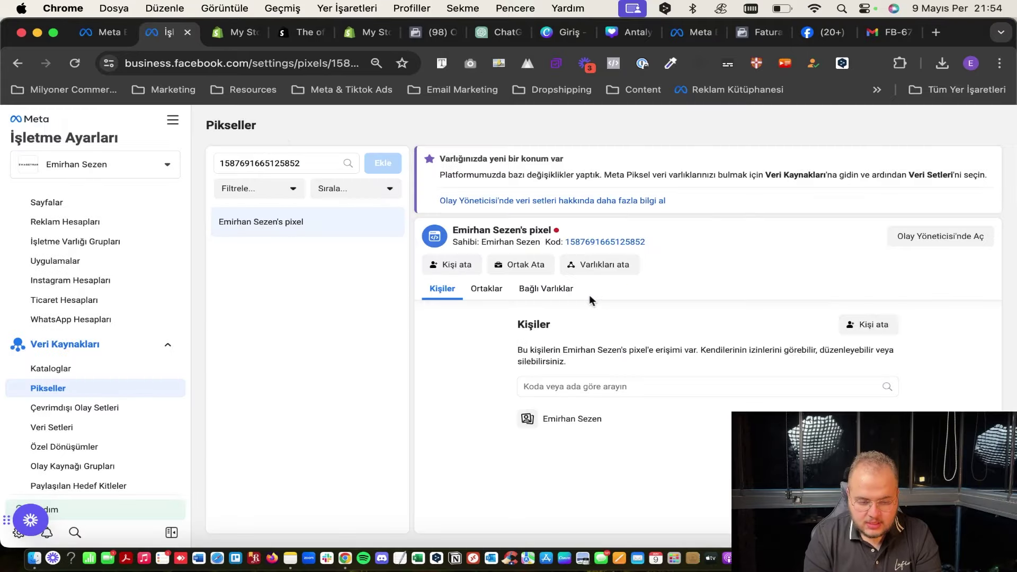
Return to Reklam Yöneticisi through the Tüm Araçlar menu.
click(114, 33)
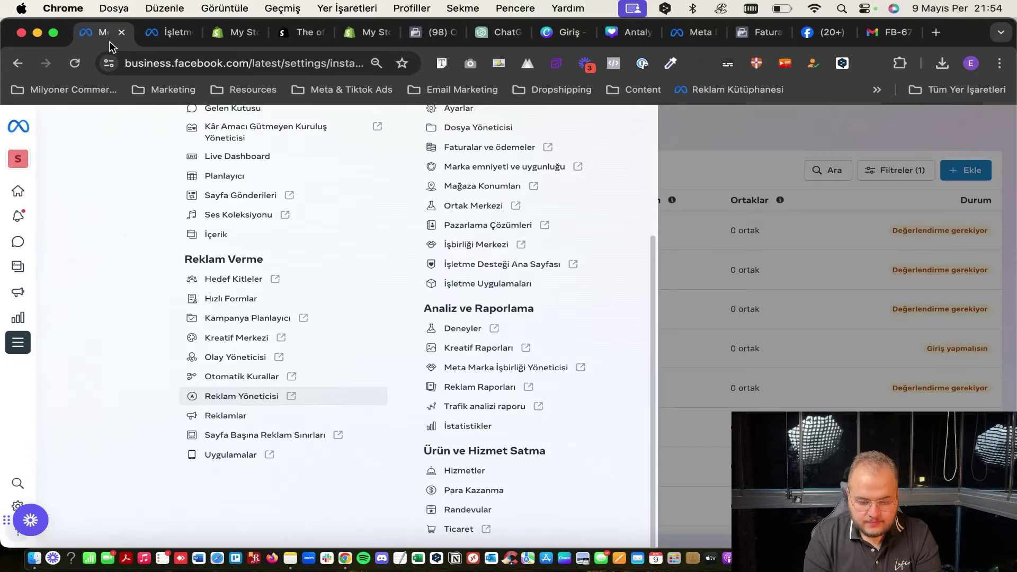
click(676, 146)
click(168, 33)
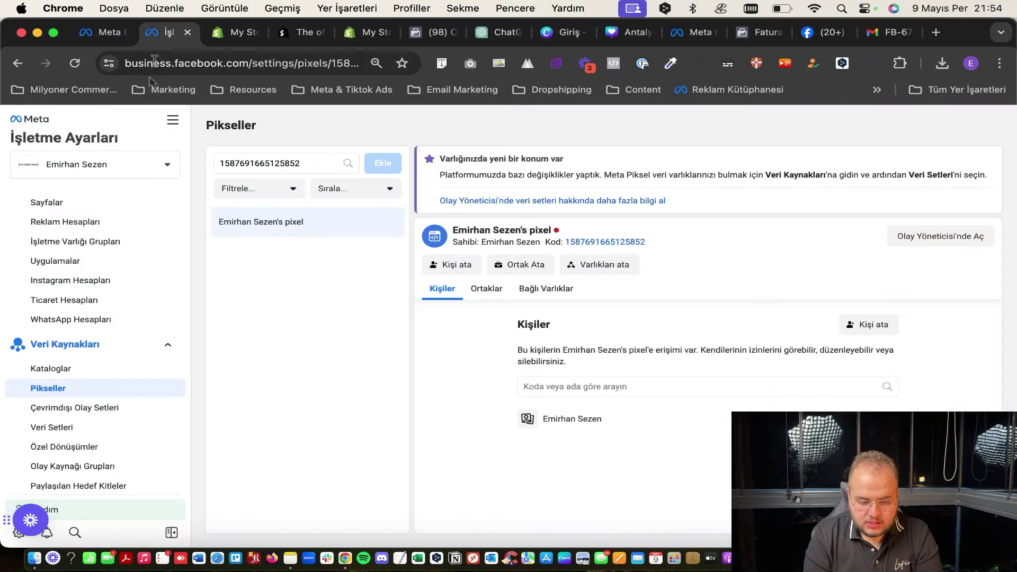
click(171, 125)
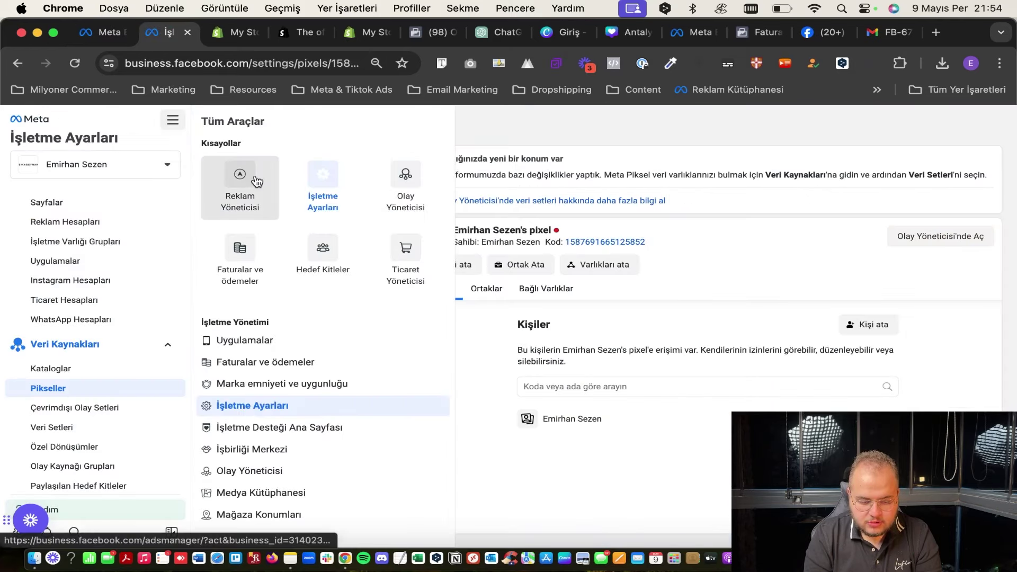
click(242, 188)
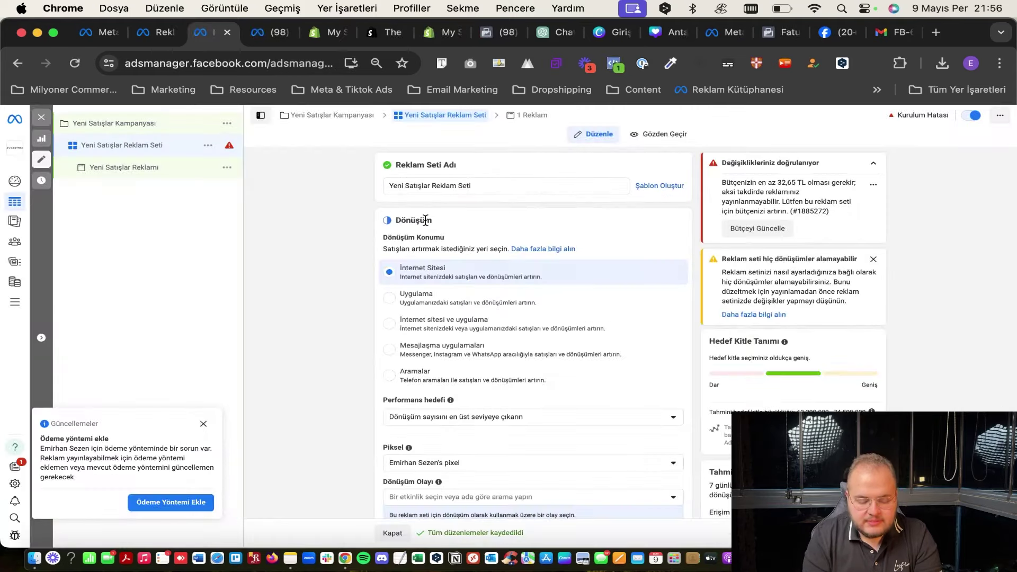
Set the ad set's Dönüşüm Olayı to Alışveriş.
scroll(425, 220, down, 5)
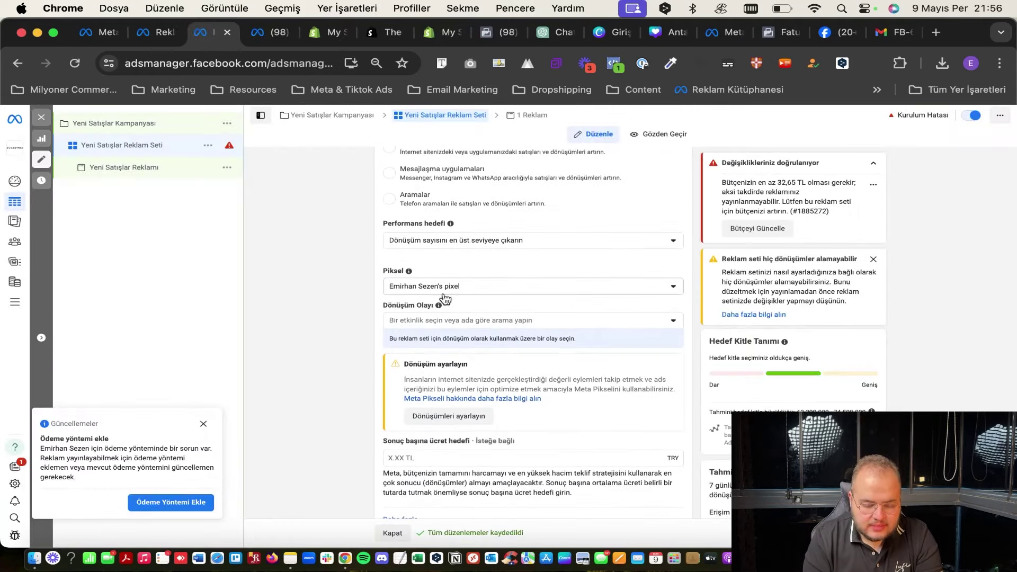
click(408, 319)
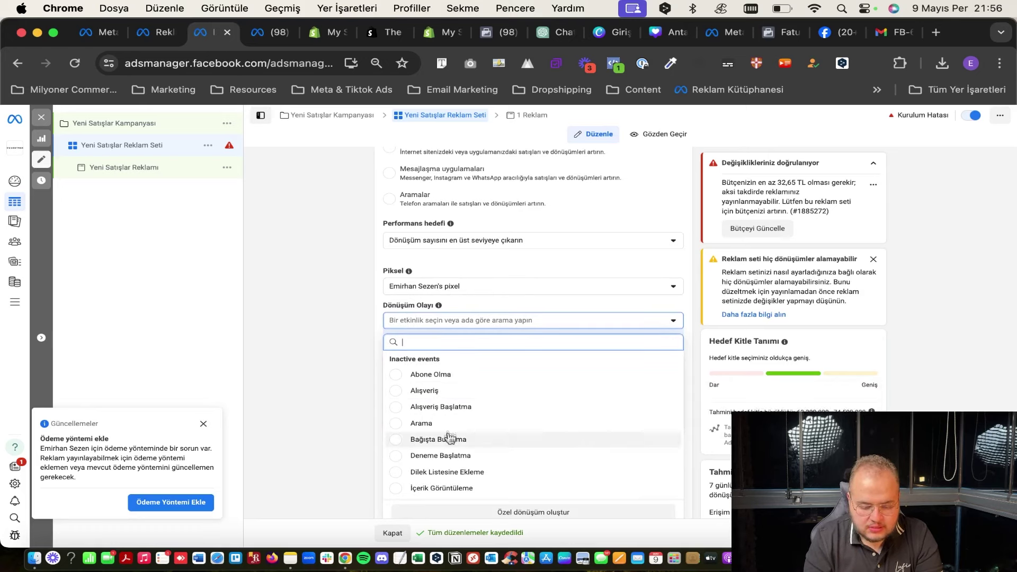
scroll(452, 427, down, 1)
scroll(452, 427, up, 2)
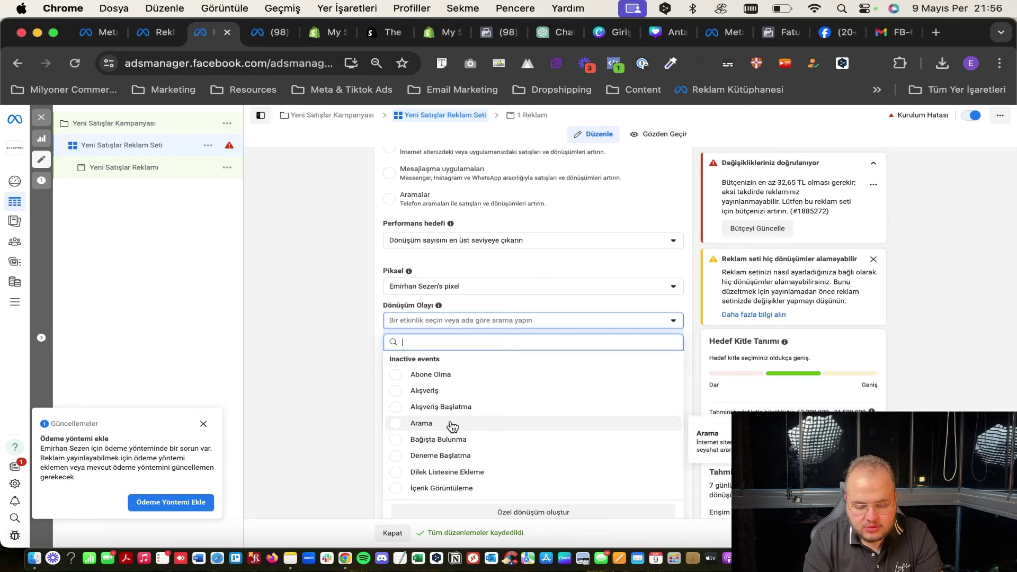
scroll(452, 427, down, 4)
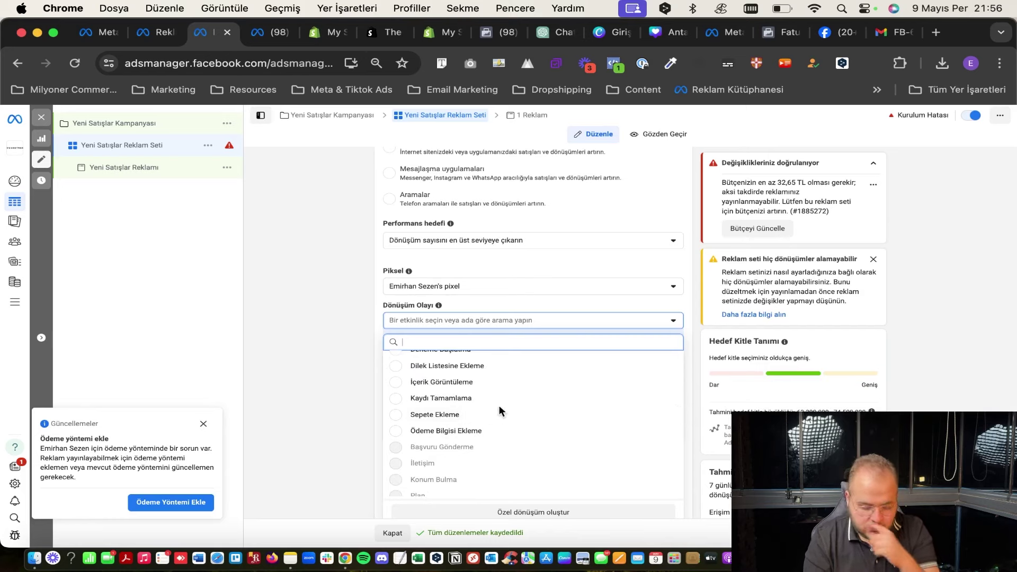
scroll(492, 405, up, 3)
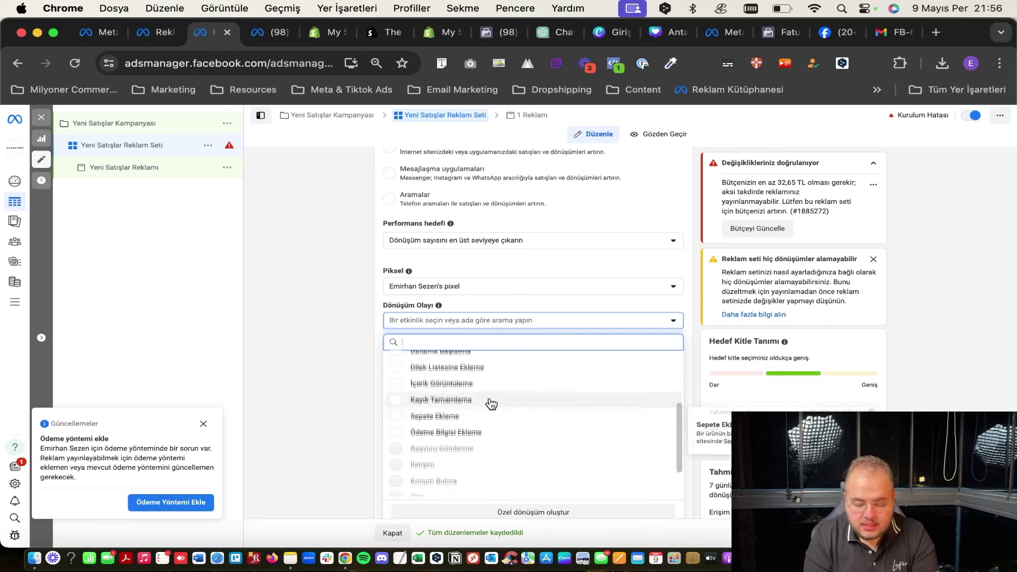
scroll(491, 404, down, 1)
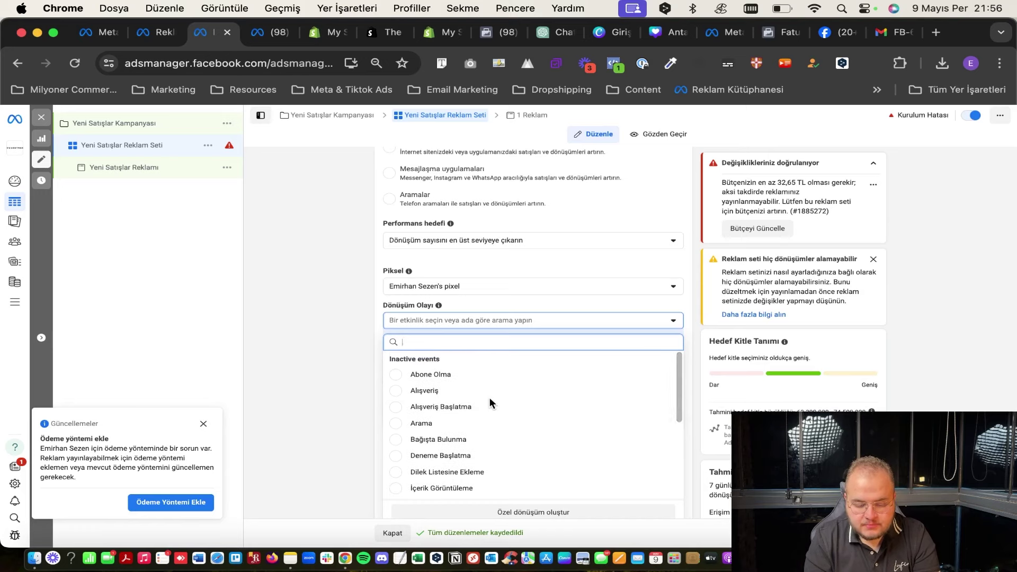
scroll(490, 403, down, 3)
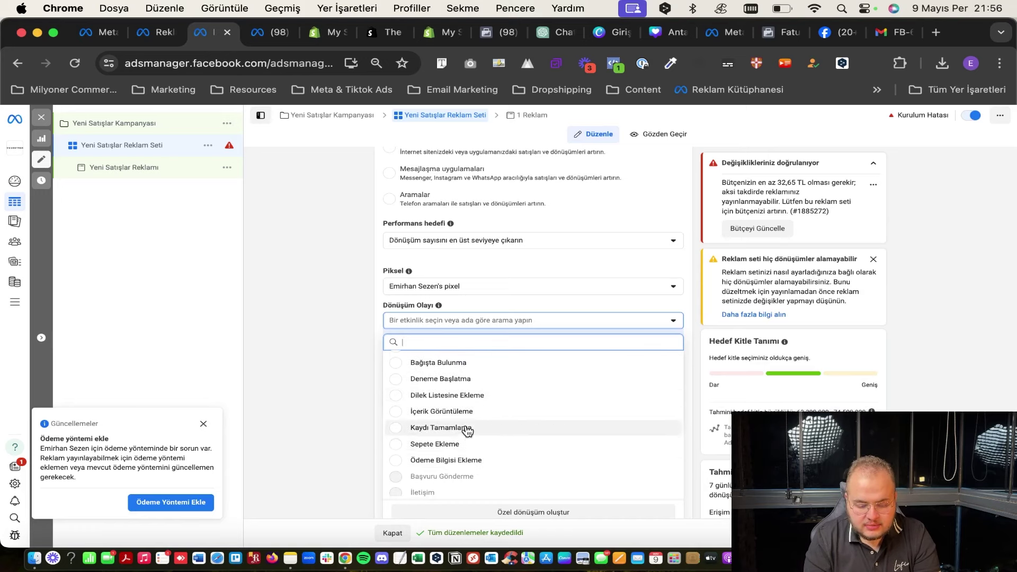
scroll(466, 432, up, 3)
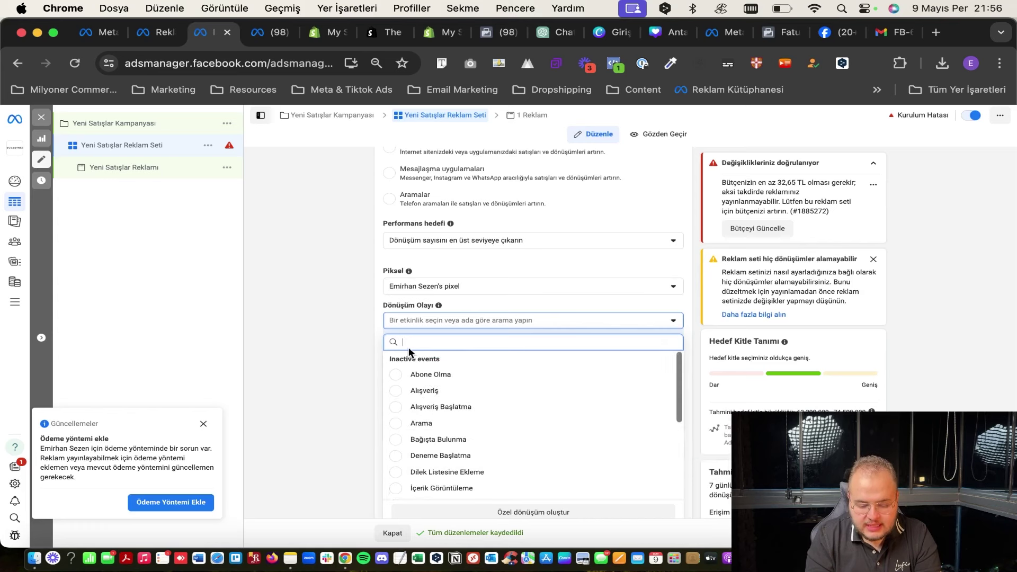
mouse_move(460, 444)
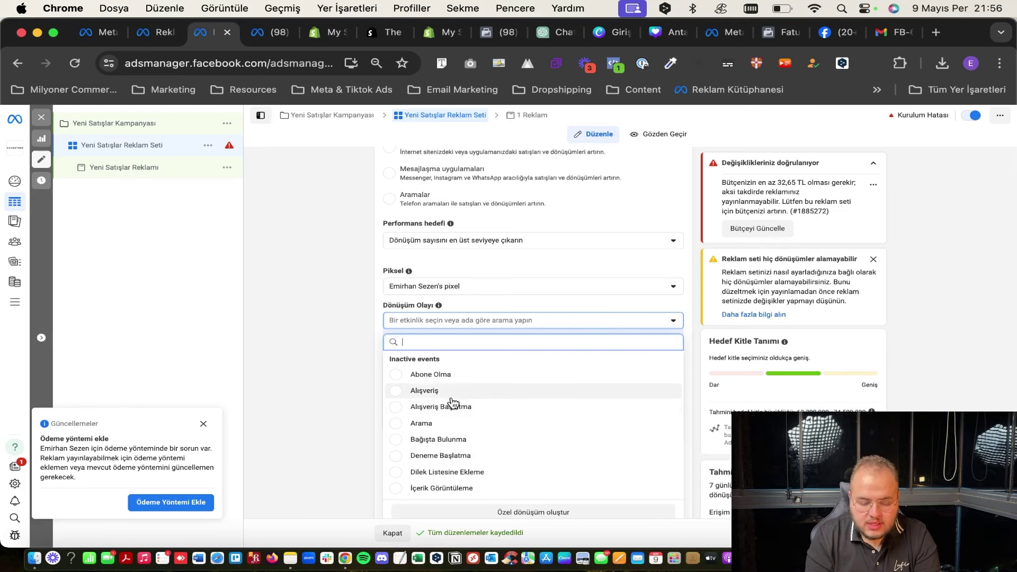
mouse_move(454, 400)
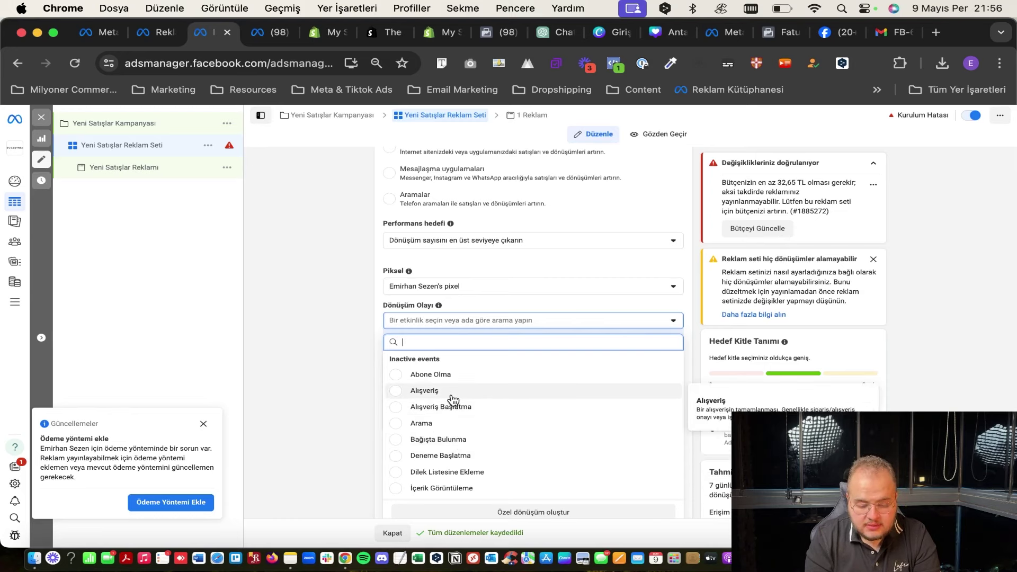
click(451, 395)
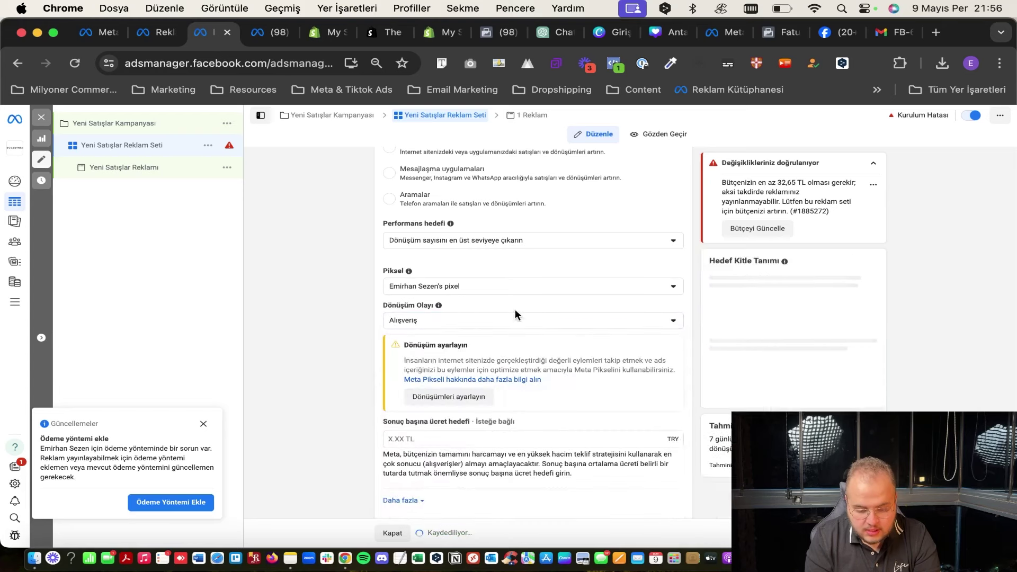
Change the conversion event to Kaydı Tamamlama instead.
click(450, 320)
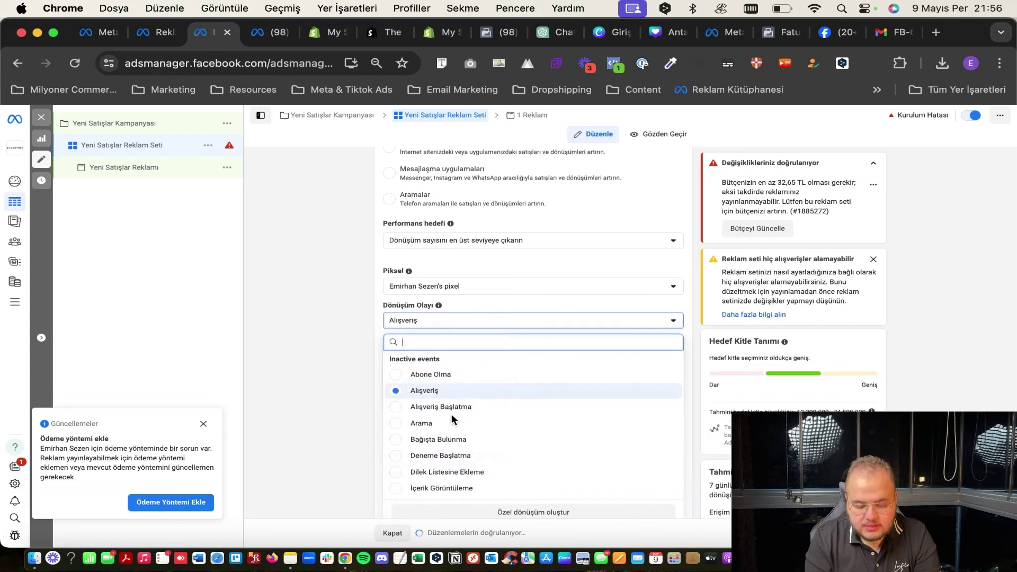
scroll(450, 423, down, 3)
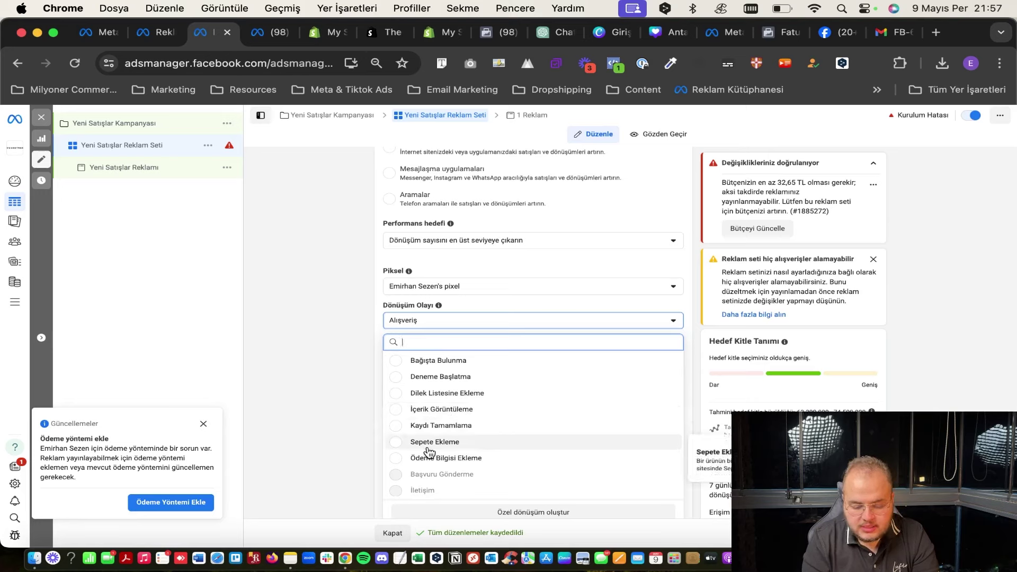
scroll(506, 424, up, 2)
scroll(507, 420, up, 2)
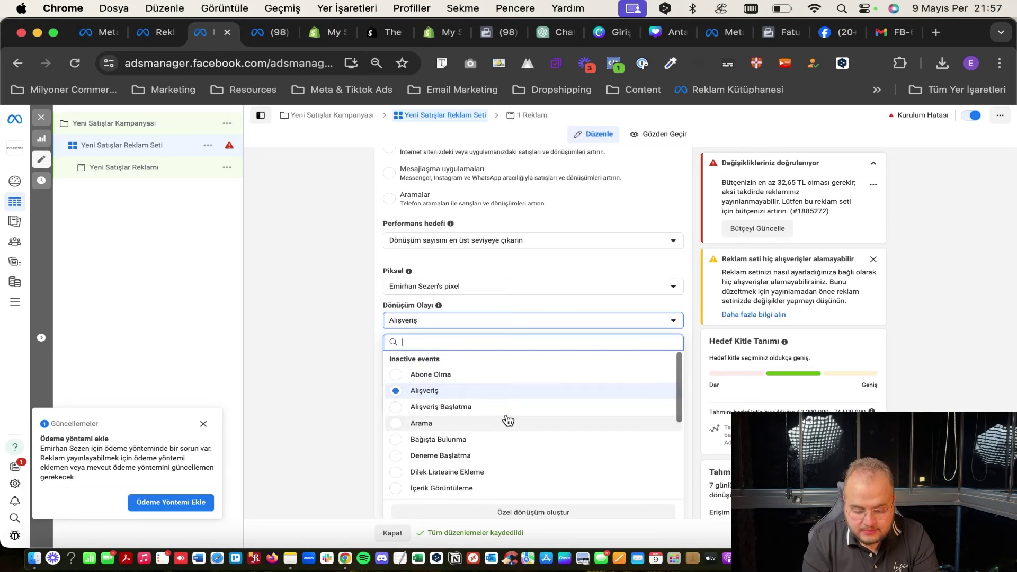
scroll(506, 419, down, 2)
scroll(493, 430, down, 2)
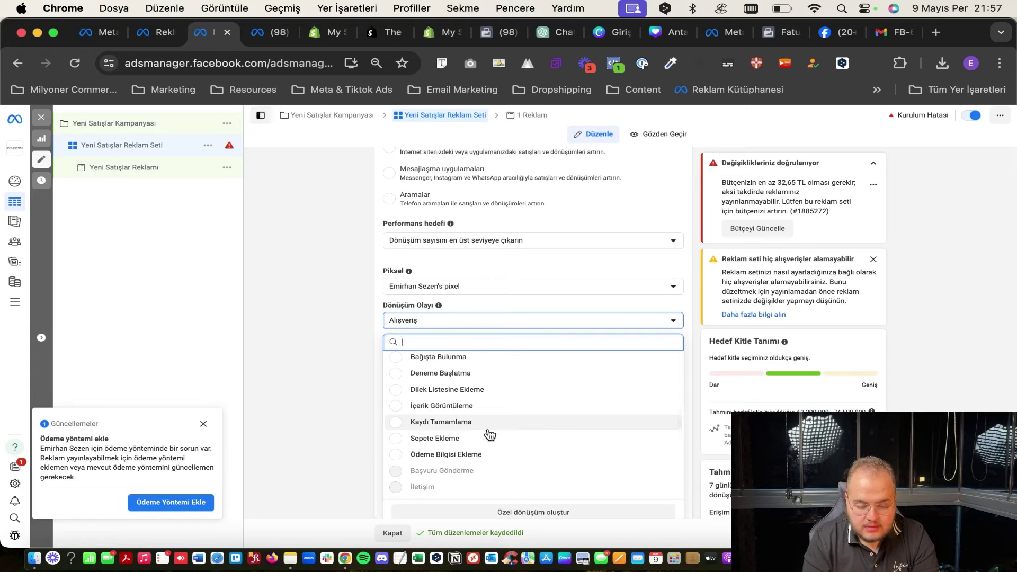
click(487, 431)
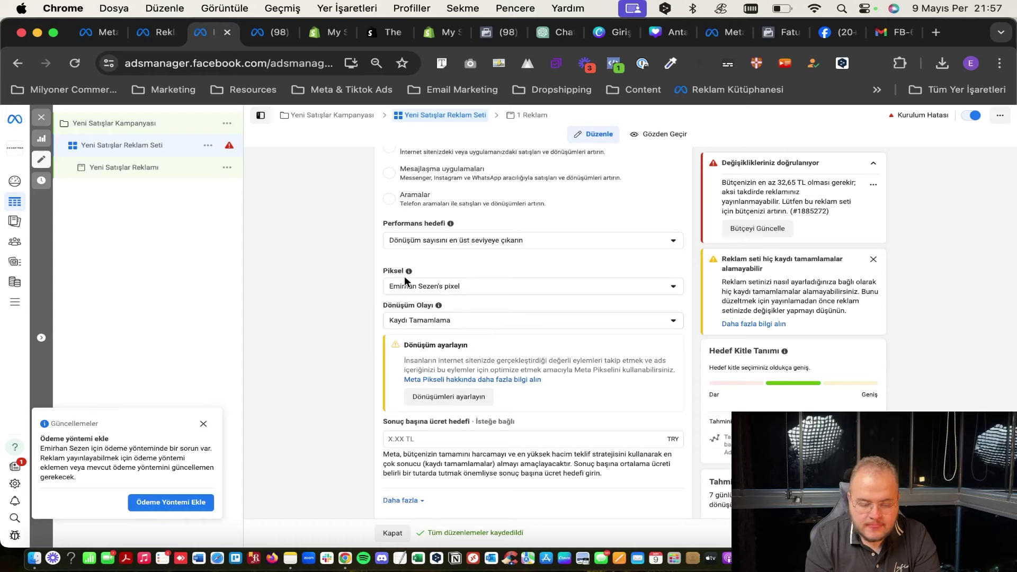
scroll(382, 373, down, 2)
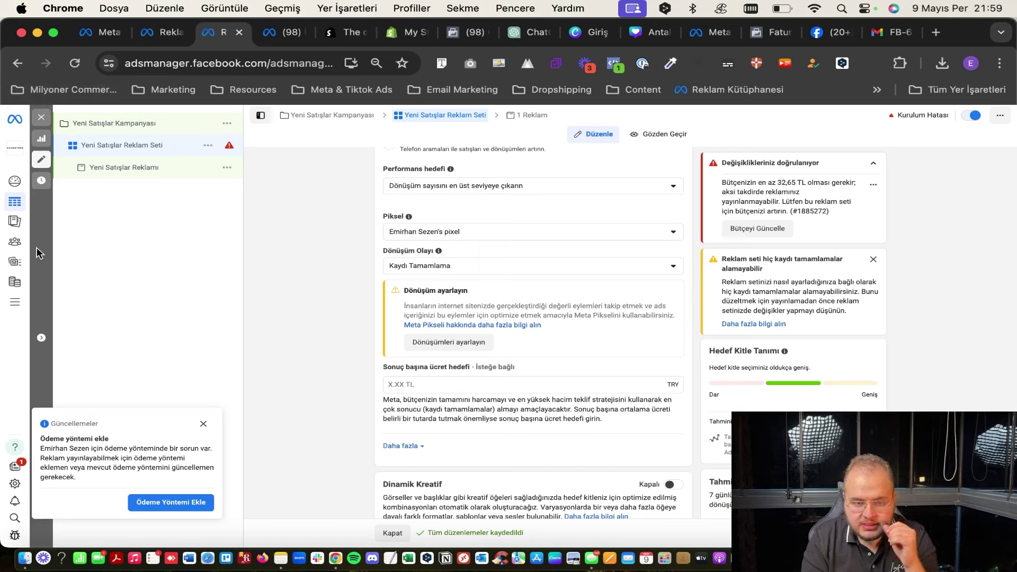
mouse_move(13, 245)
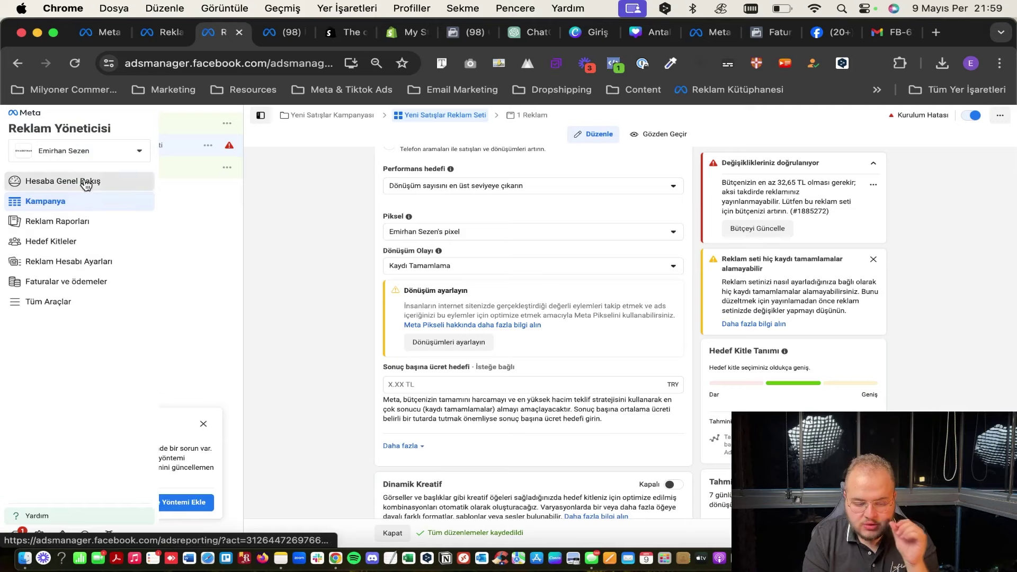
On Hedef Kitleler, switch to another ad account and bring up the Hedef Kitle Oluştur options.
click(53, 244)
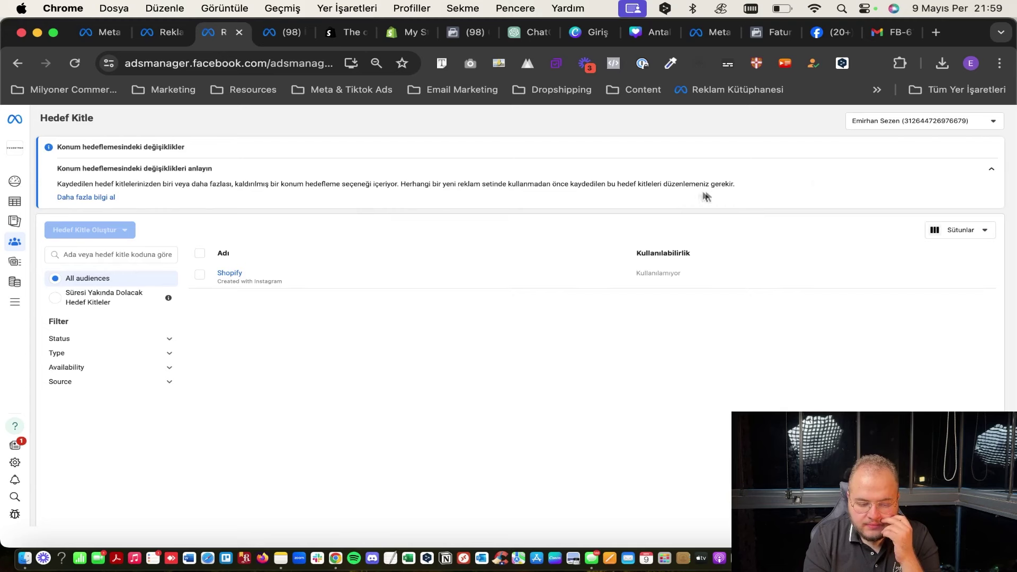
click(958, 119)
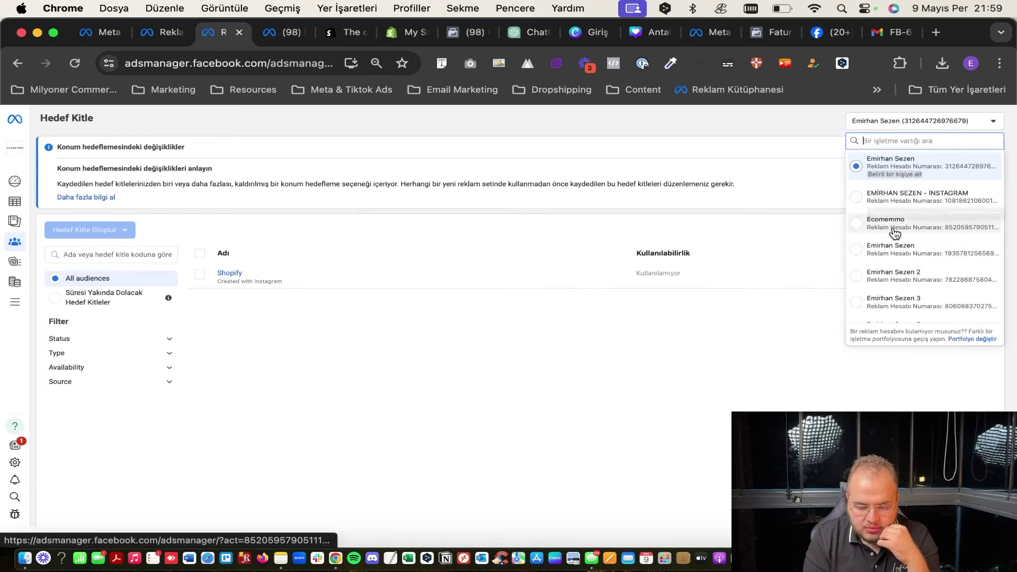
click(888, 246)
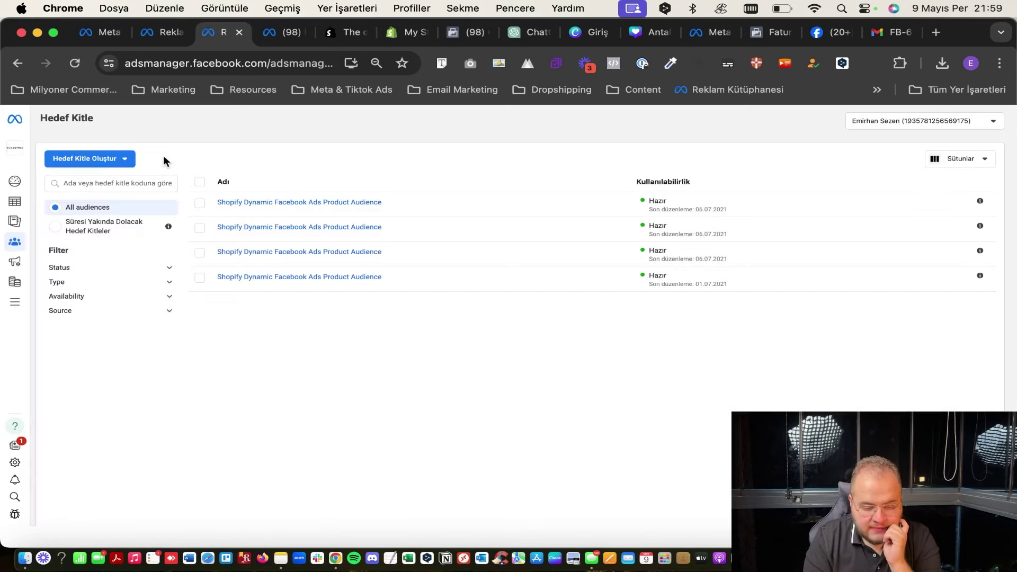
click(125, 158)
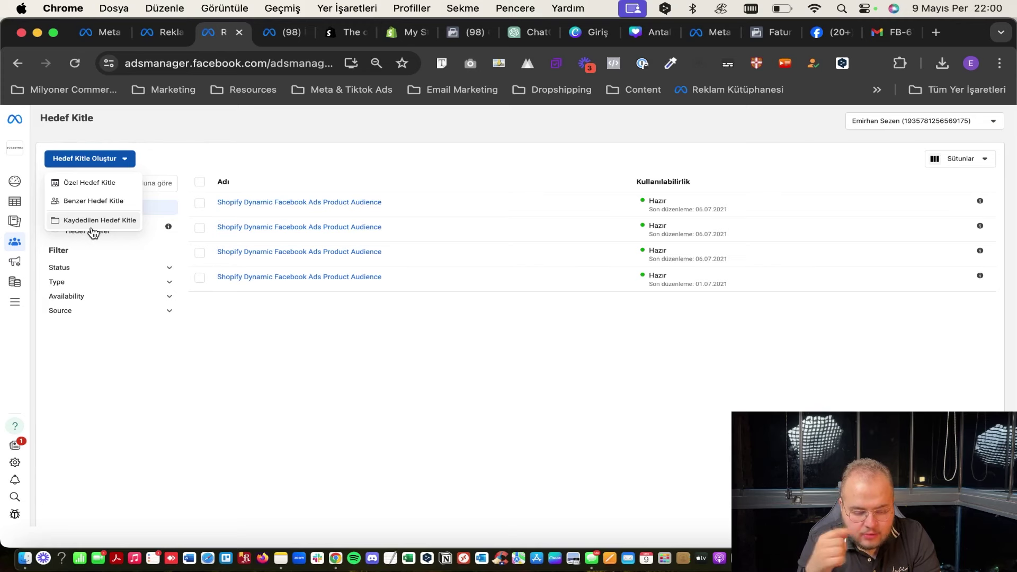
Start a website custom audience and try the specific-pages and top %25 time-spent visitor options.
click(80, 181)
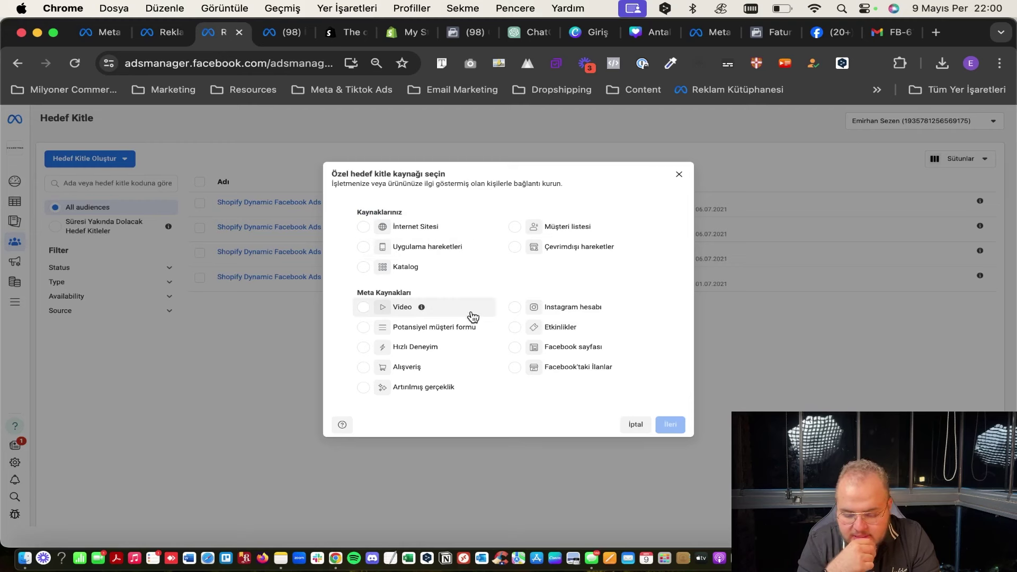
click(413, 236)
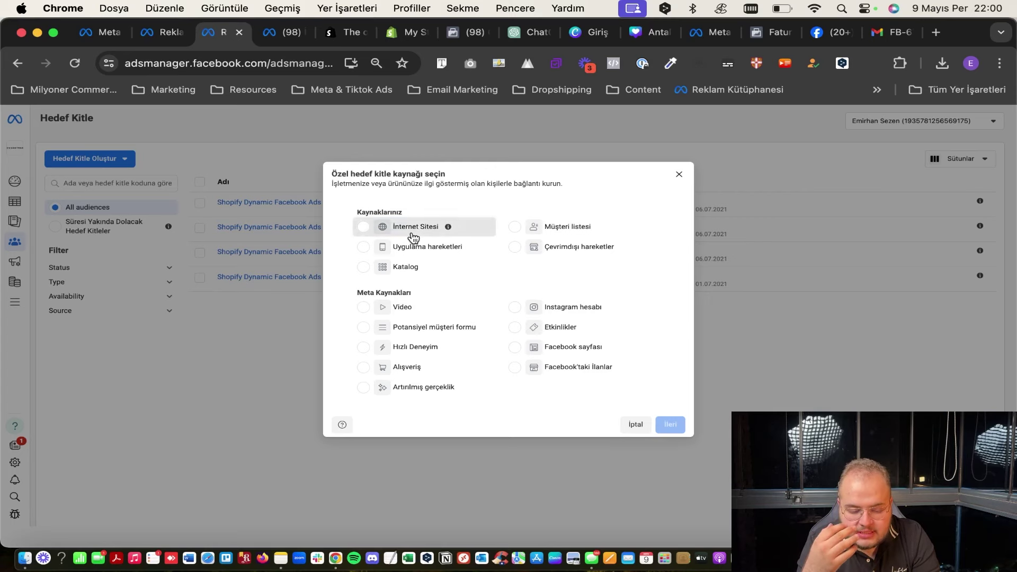
click(672, 425)
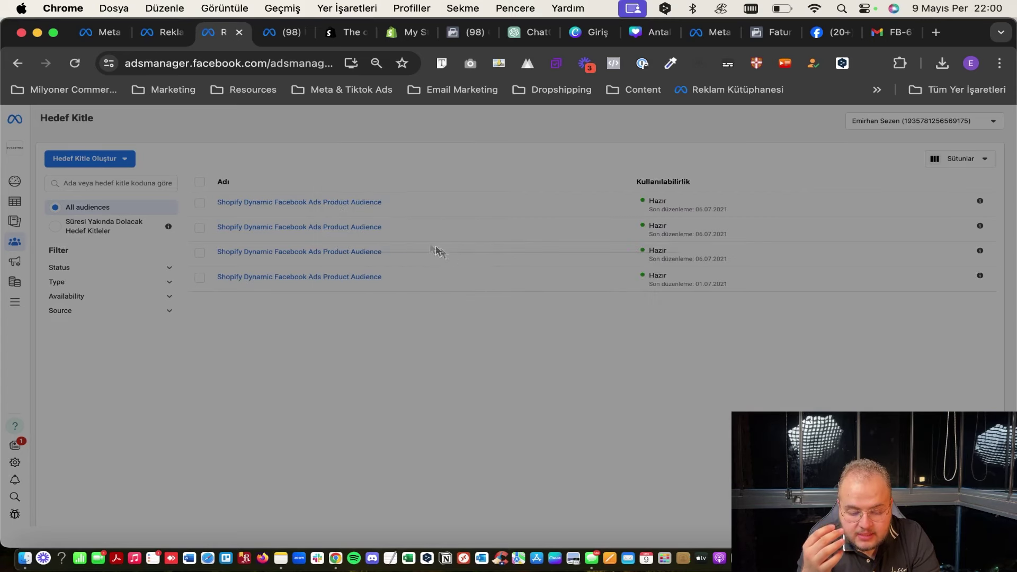
click(463, 265)
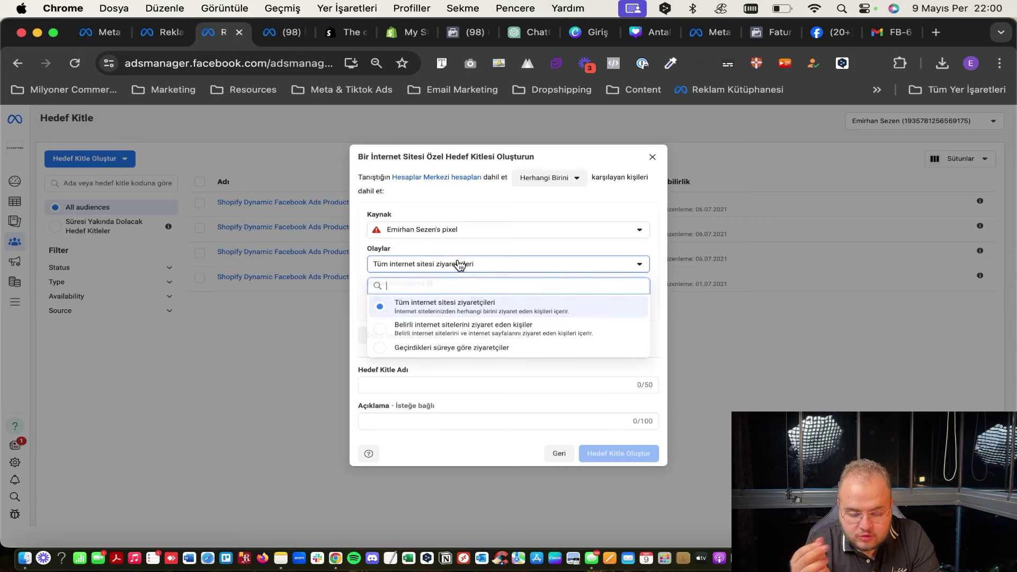
click(482, 326)
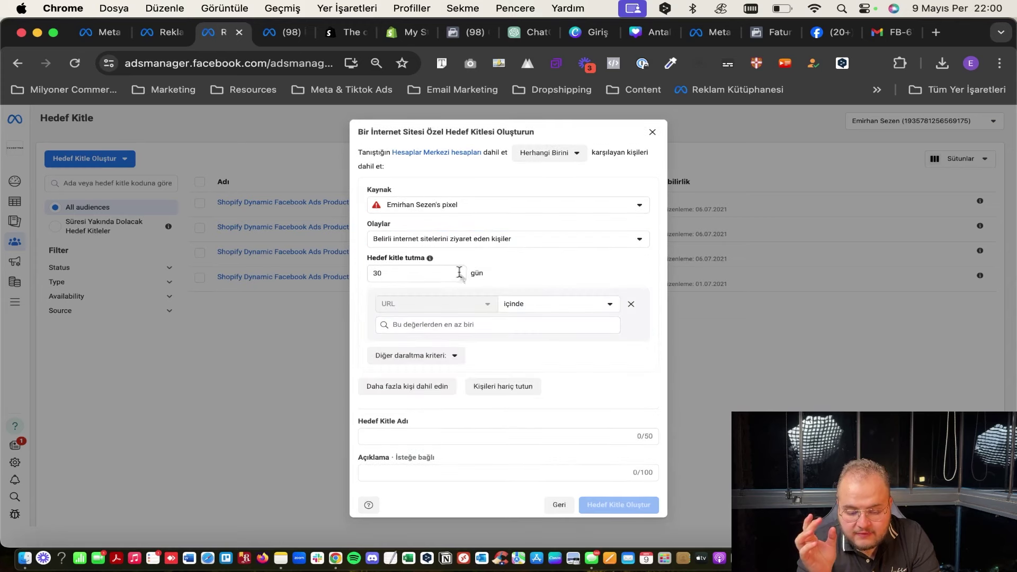
click(450, 244)
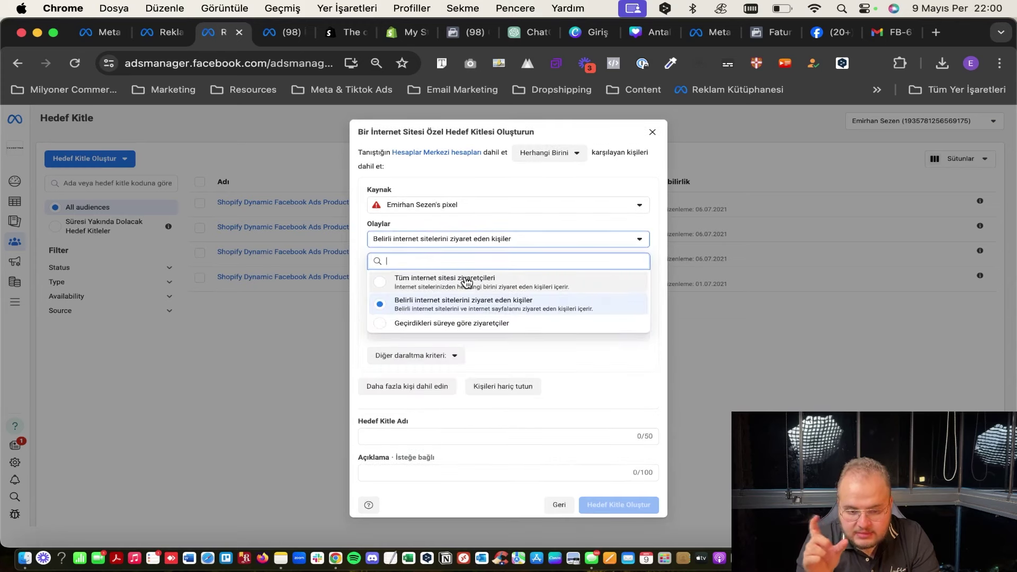
click(455, 324)
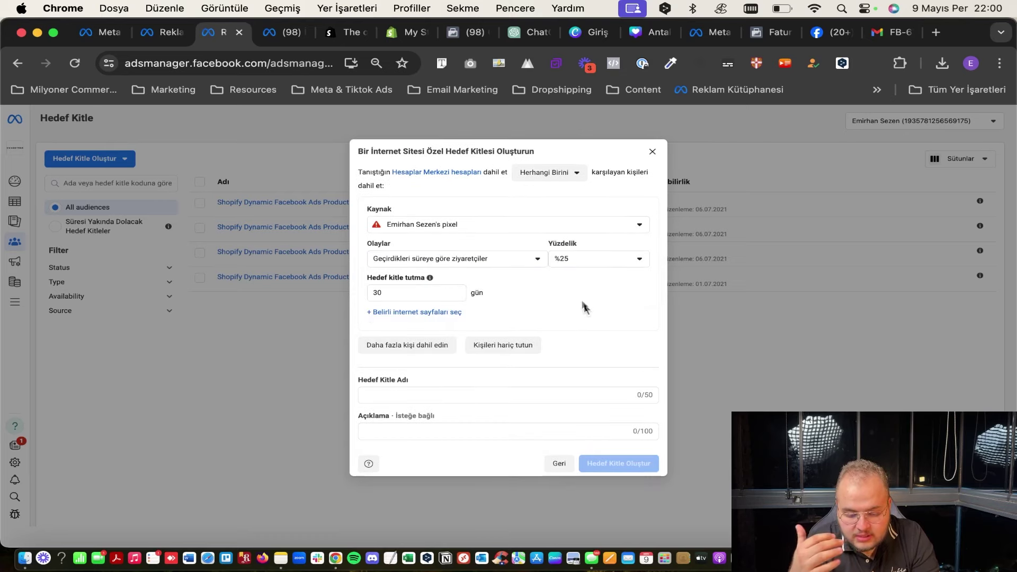
click(570, 259)
click(571, 279)
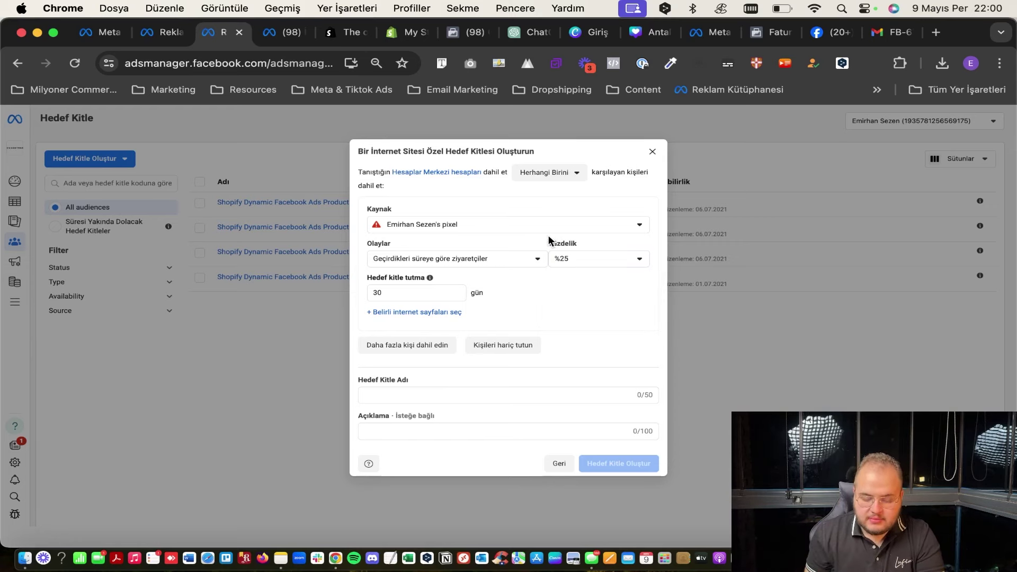
Check the pixel sources, then go back and pick Instagram account as the source.
click(482, 226)
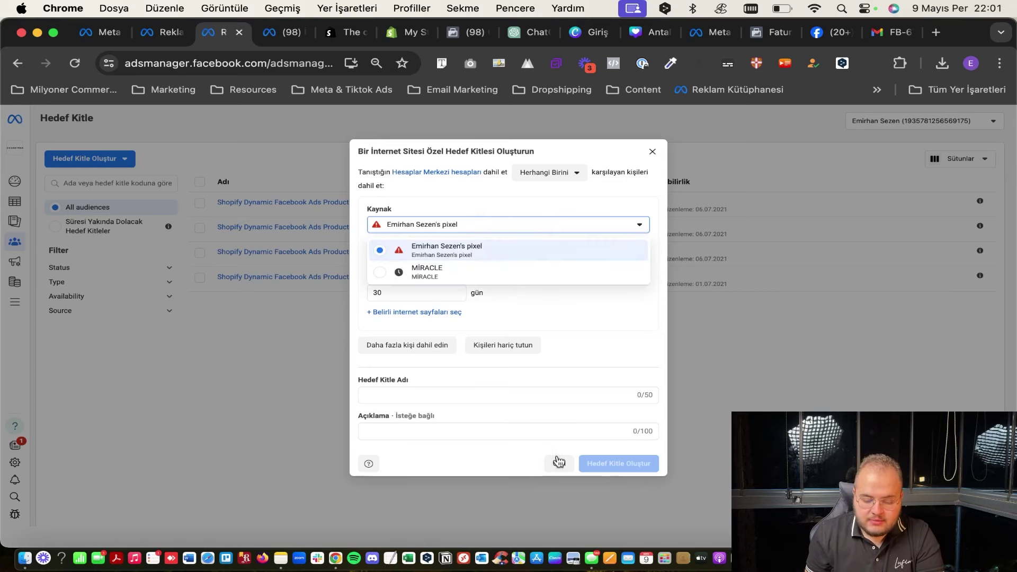
click(558, 463)
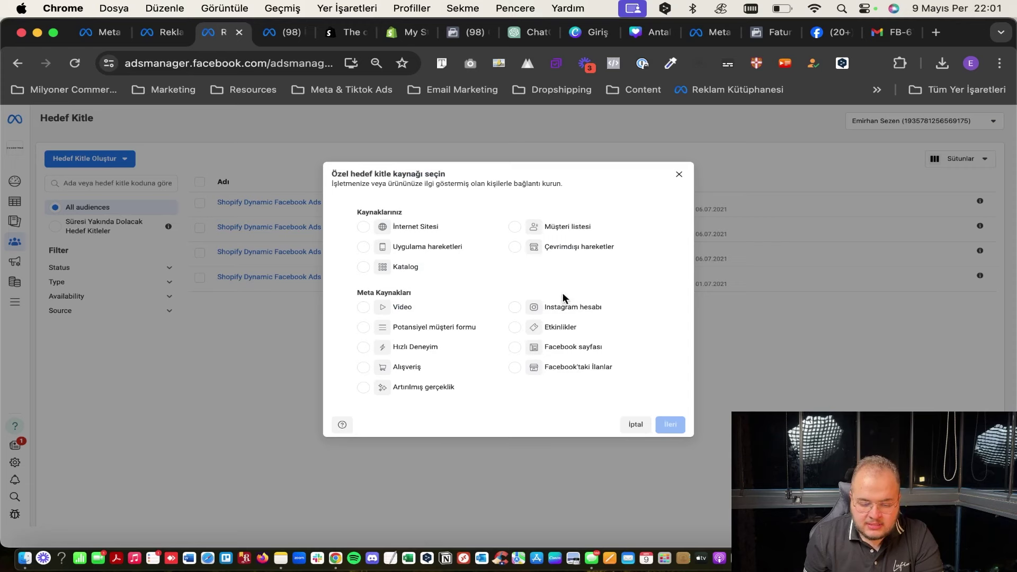
click(516, 307)
Review the Instagram engagement options unchanged, then switch the source to Potansiyel müşteri formu.
click(668, 425)
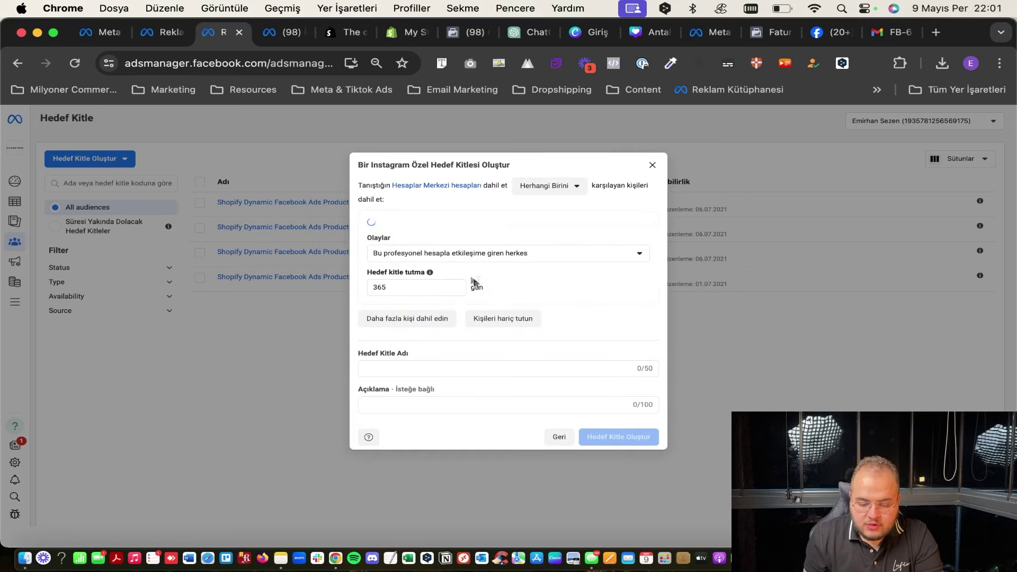
click(450, 258)
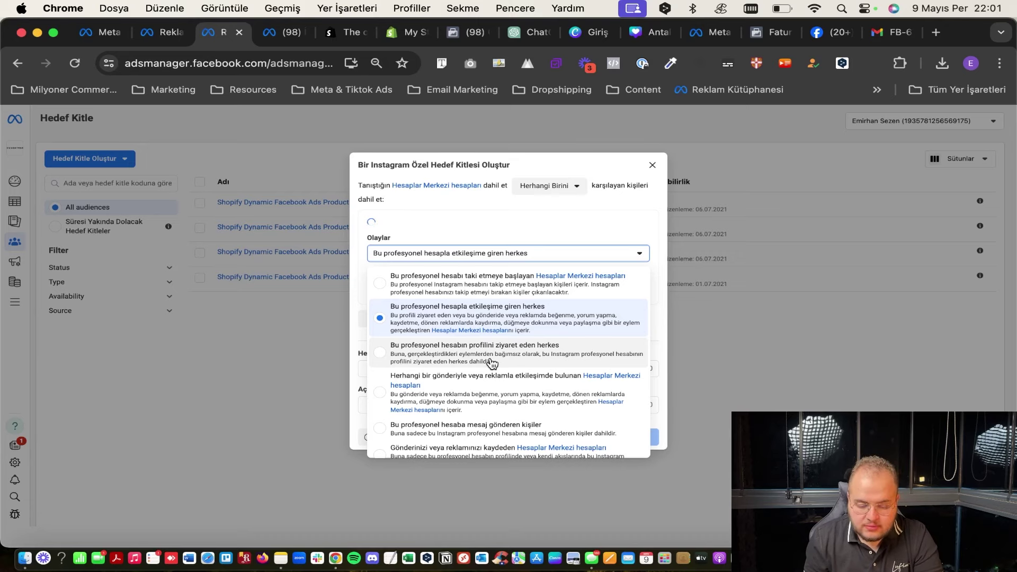
scroll(491, 363, down, 1)
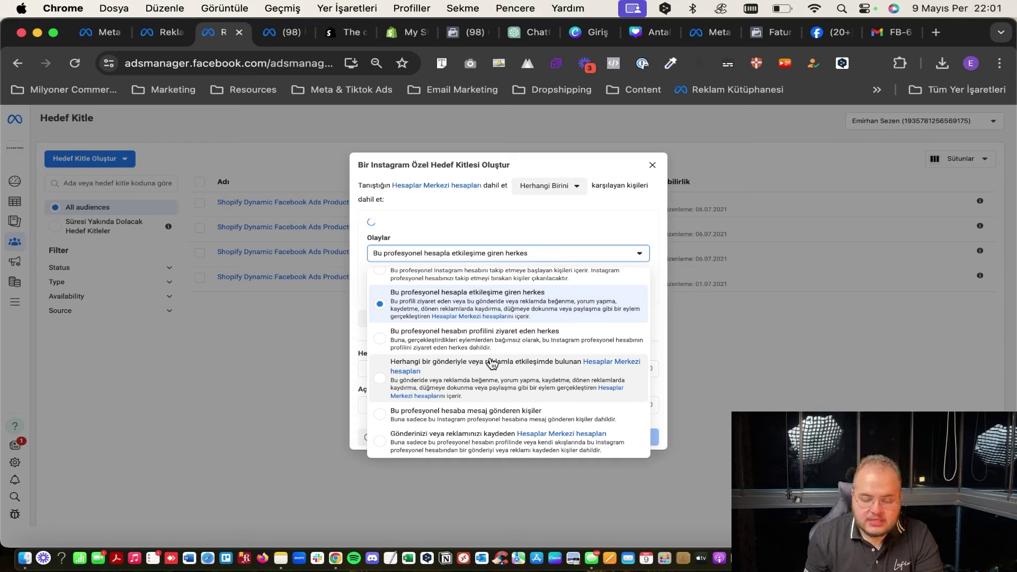
click(458, 218)
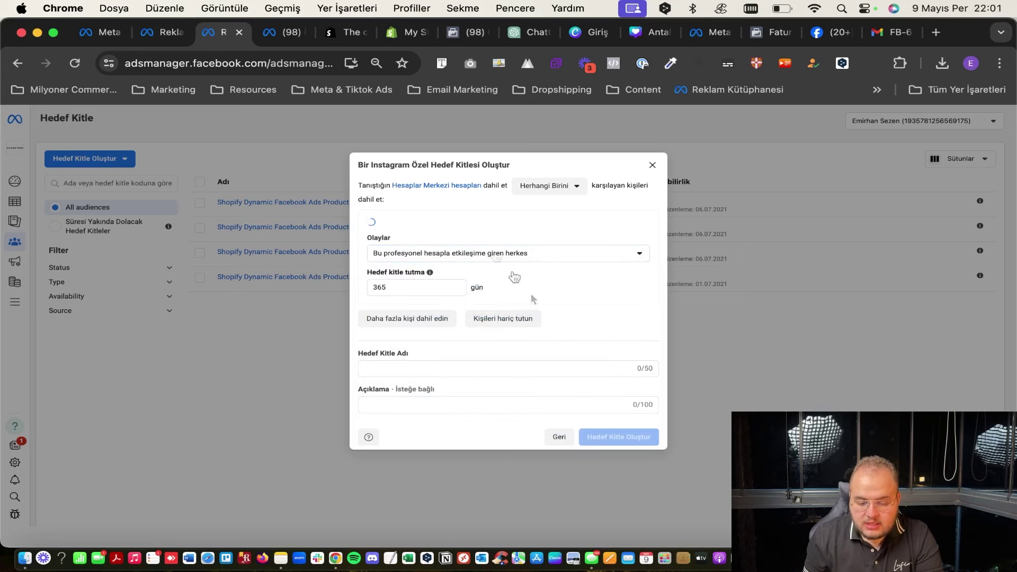
click(560, 439)
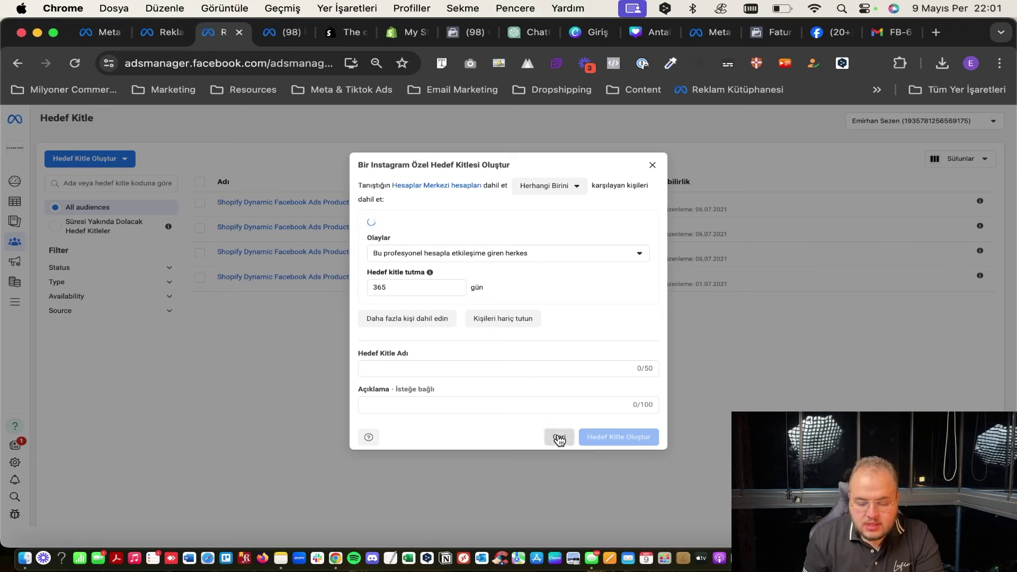
click(427, 327)
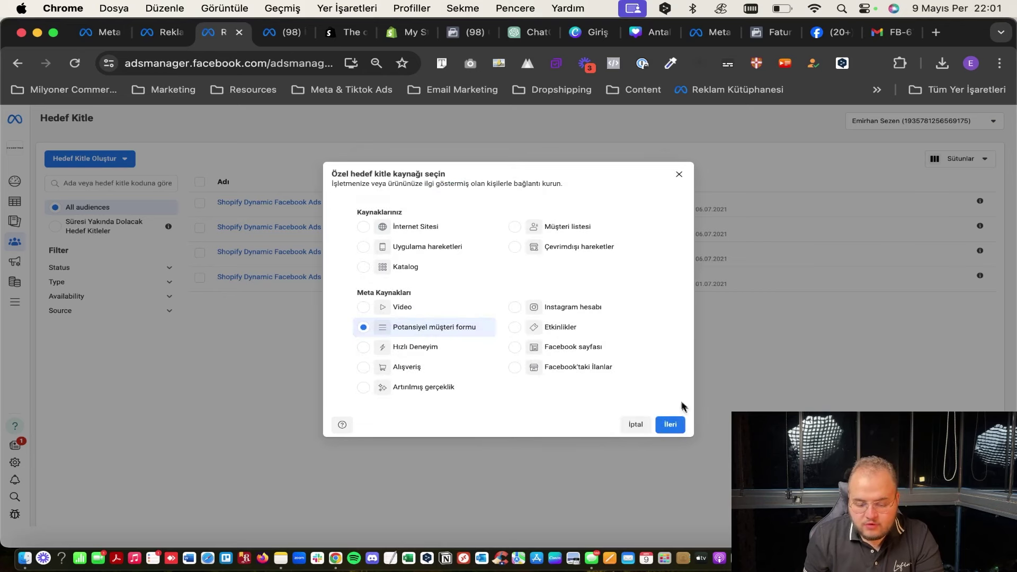
click(670, 424)
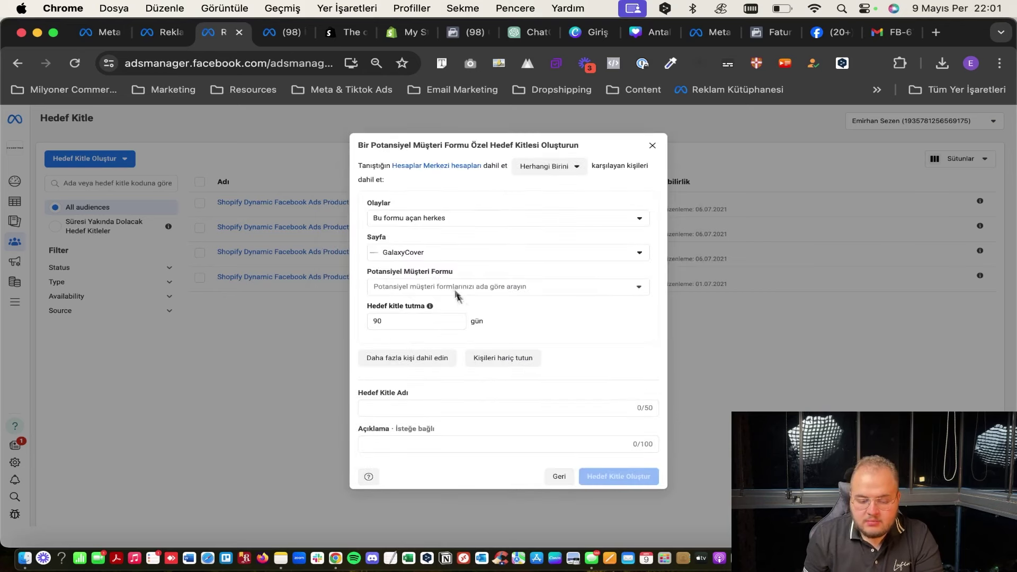
Choose the page and the SEİZEN FORM-2-daha yüksek hacim lead form as the audience source.
click(454, 290)
click(430, 257)
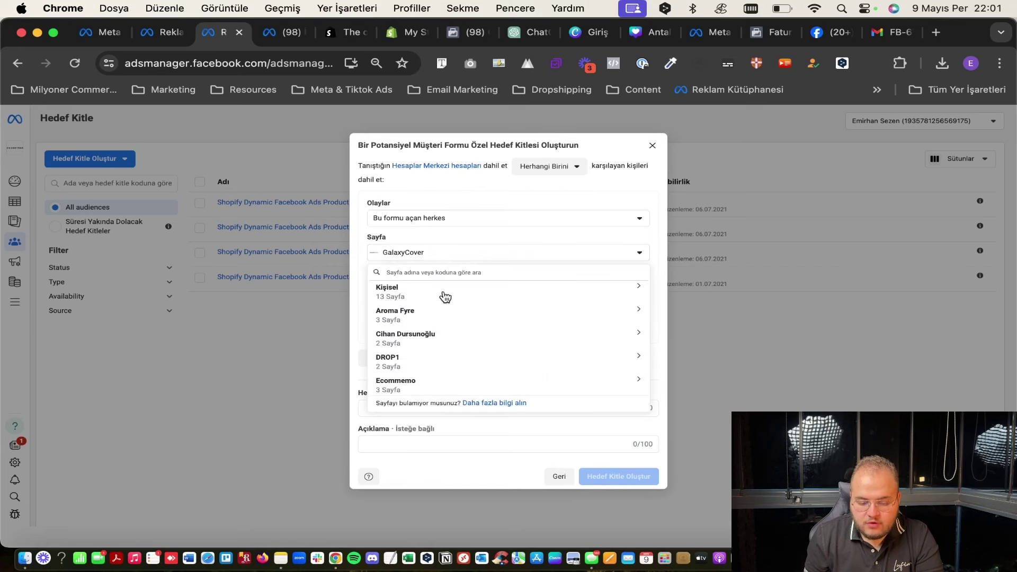
click(456, 360)
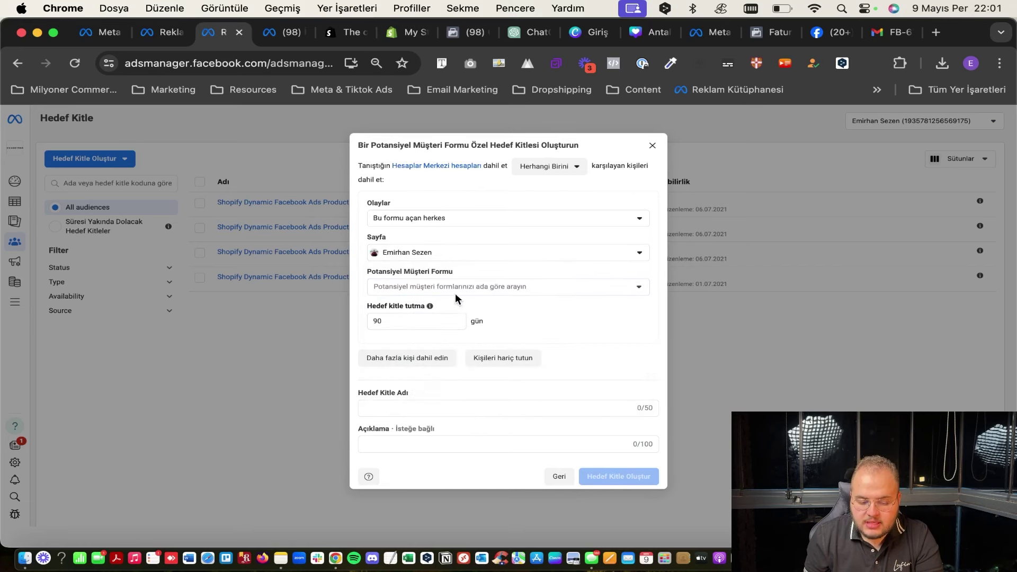
click(455, 291)
click(466, 348)
click(468, 273)
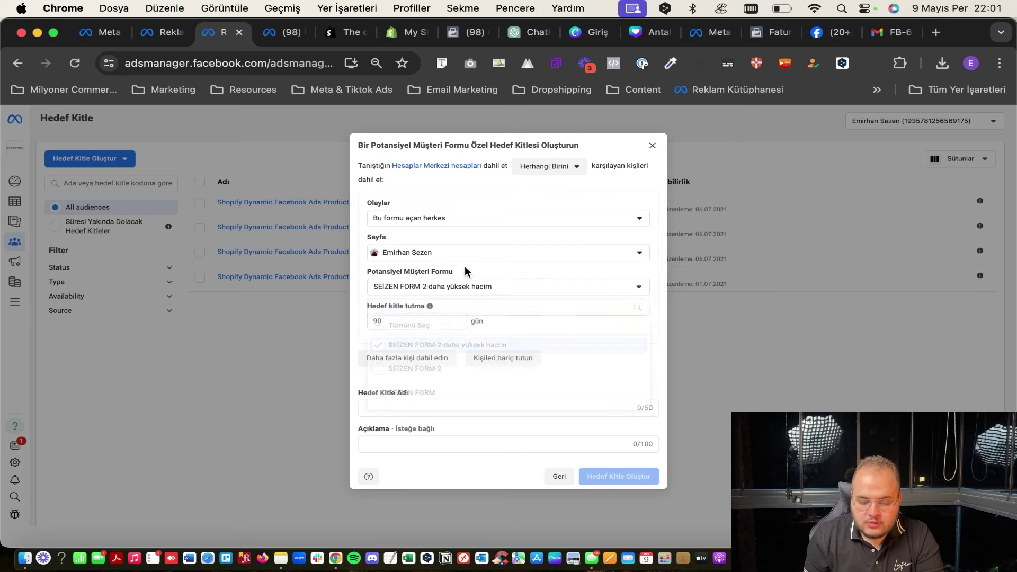
Keep 90-day retention, name the audience '90 gün form', and create it.
double_click(415, 323)
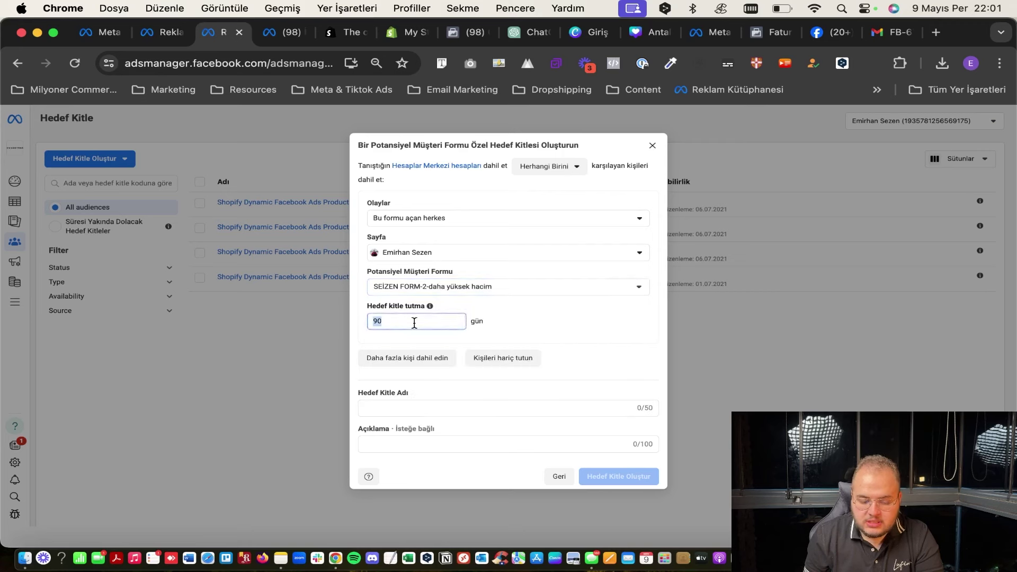
click(466, 385)
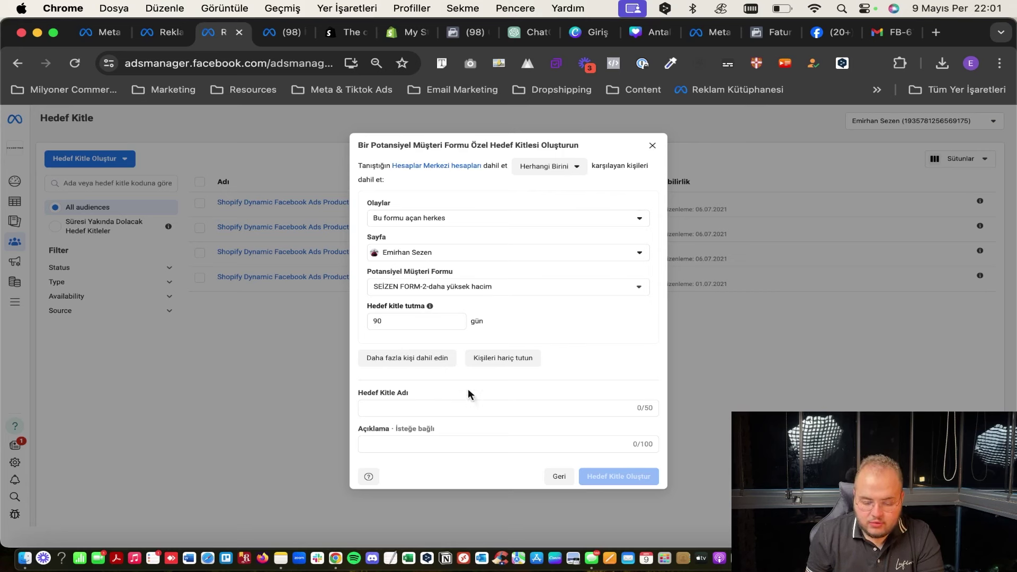
click(438, 407)
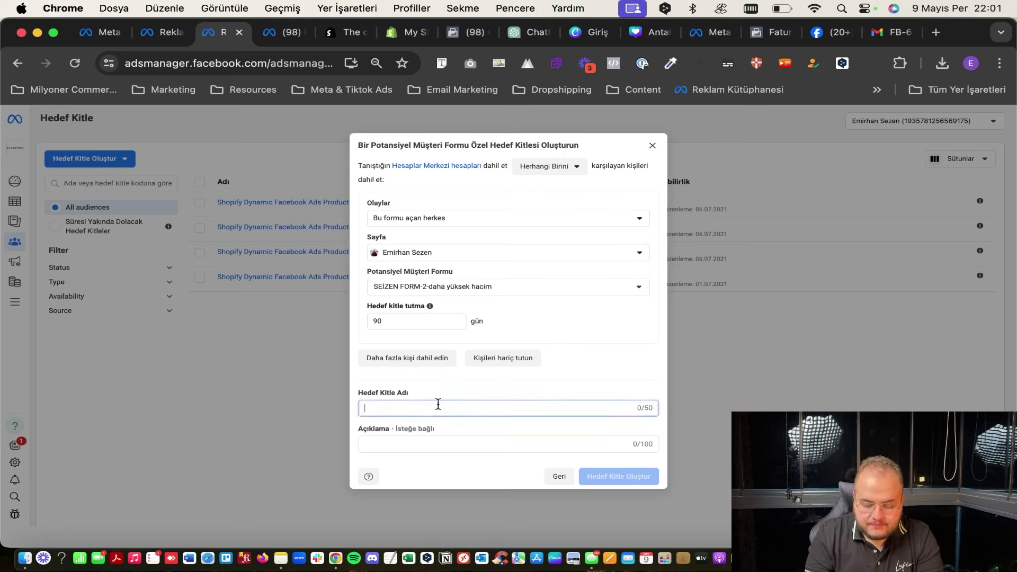
text(90 gün form)
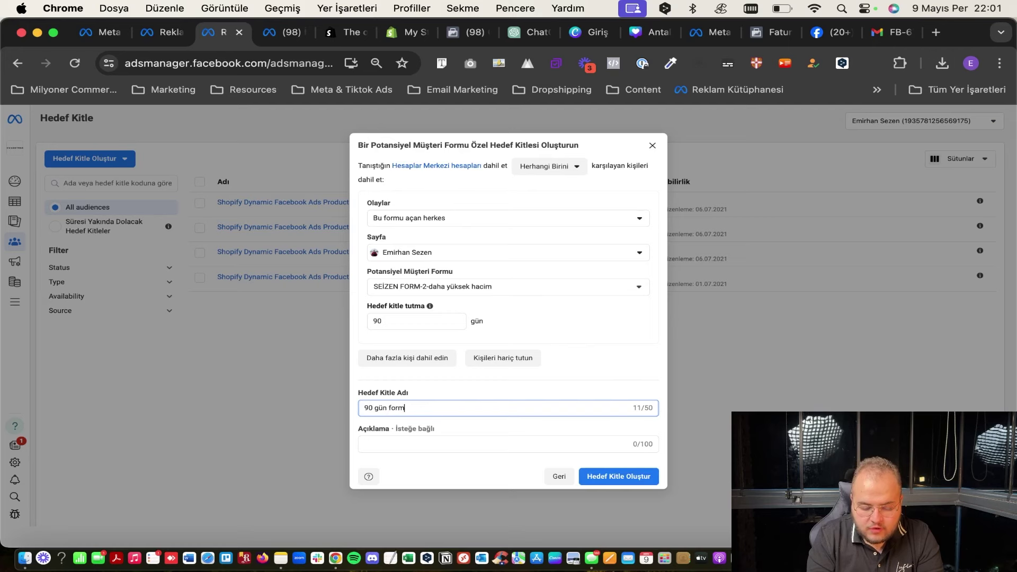
click(623, 483)
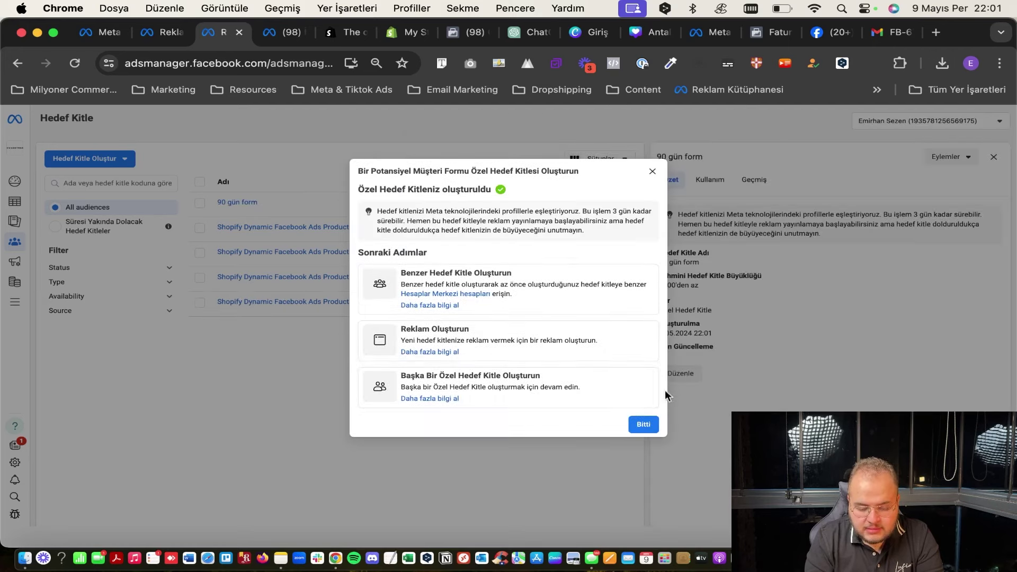
click(643, 425)
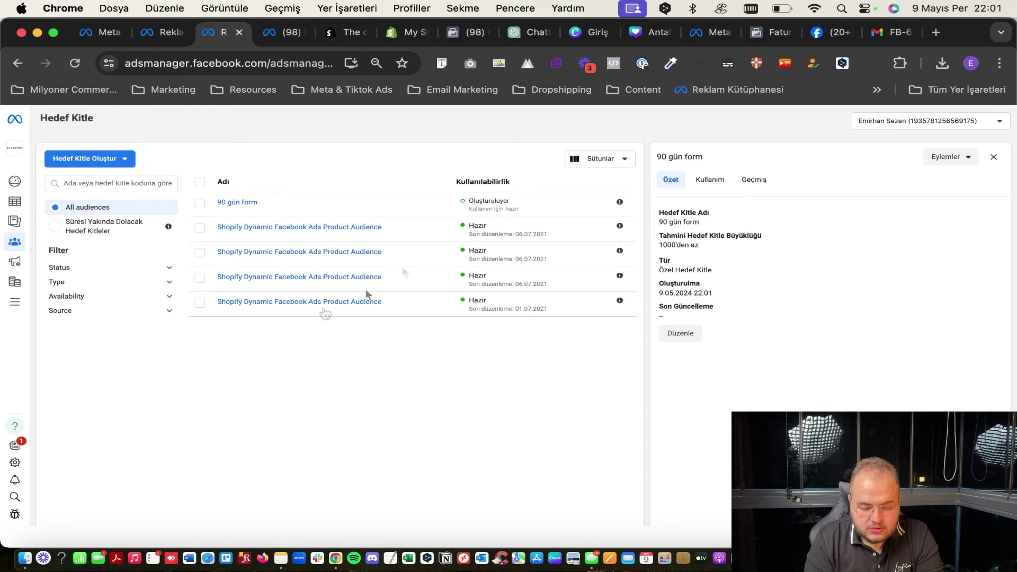
click(15, 302)
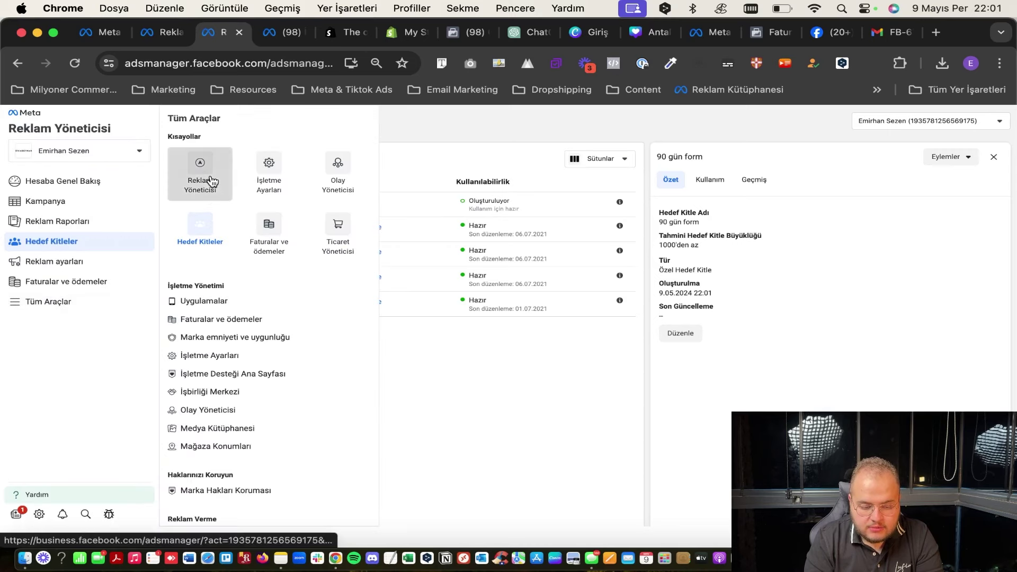
Open the Yeni Gönderi etkileşimi Kampanyası campaign in the editor, then close it.
click(200, 167)
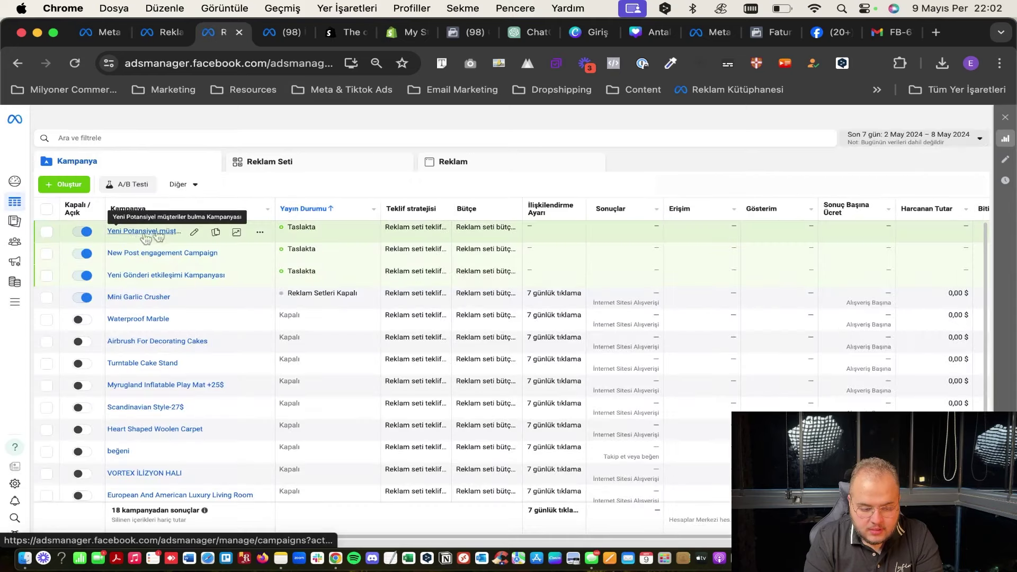
click(47, 275)
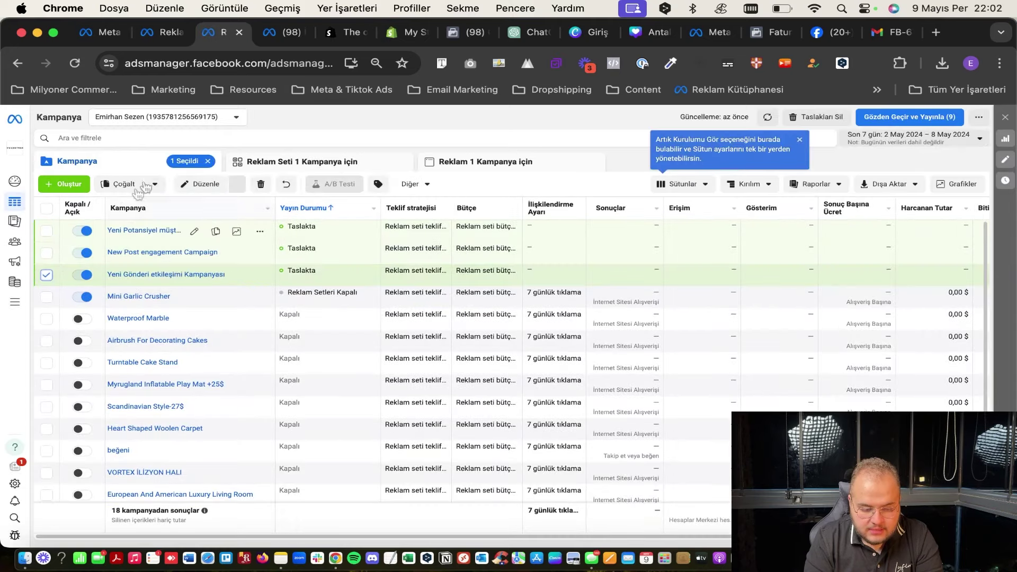
click(201, 180)
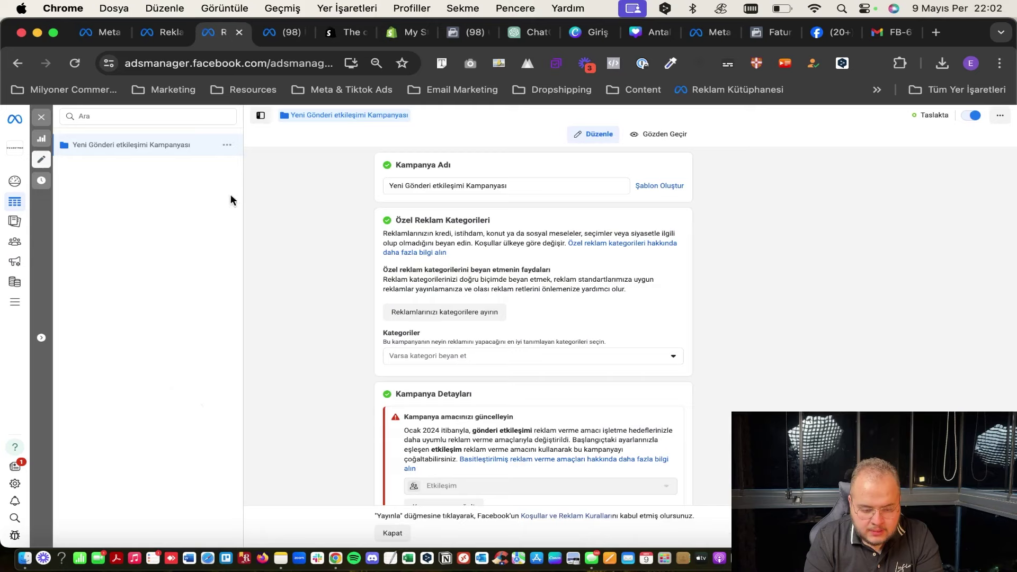
click(42, 117)
Create a manual Potansiyel Müşteriler campaign and open its ad set settings.
click(62, 184)
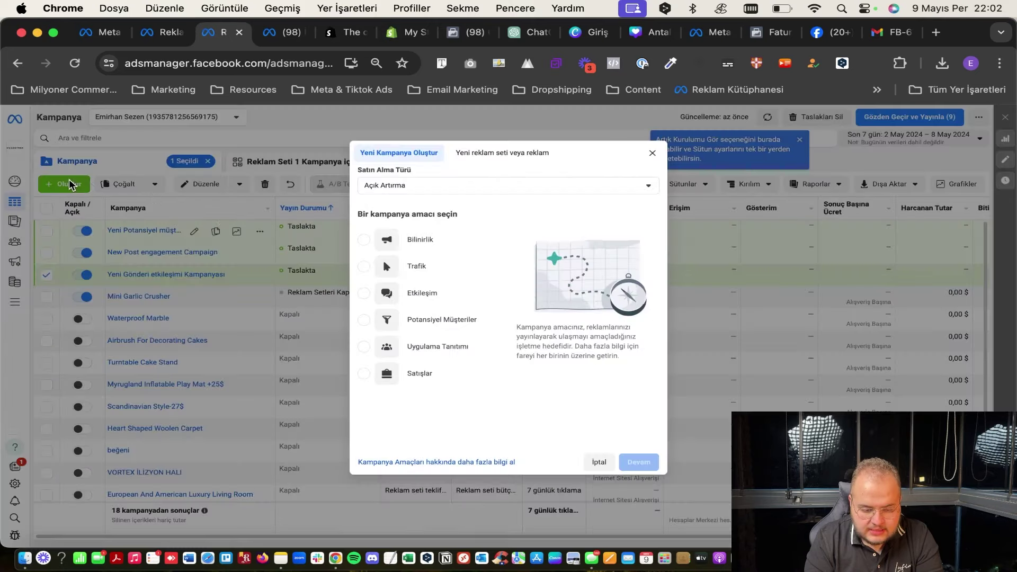
click(435, 322)
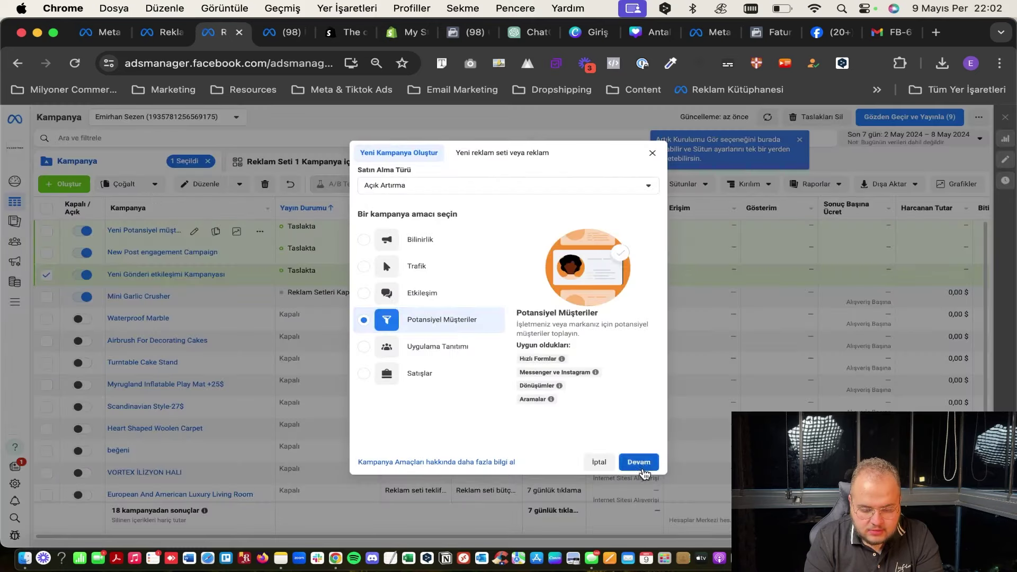
click(638, 462)
click(609, 356)
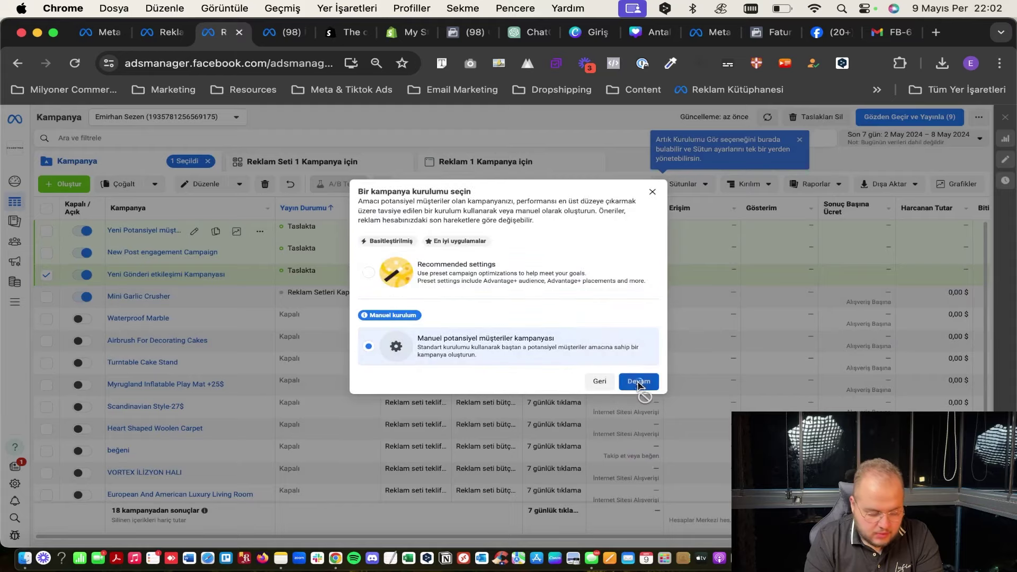
click(640, 382)
click(172, 147)
scroll(474, 355, down, 10)
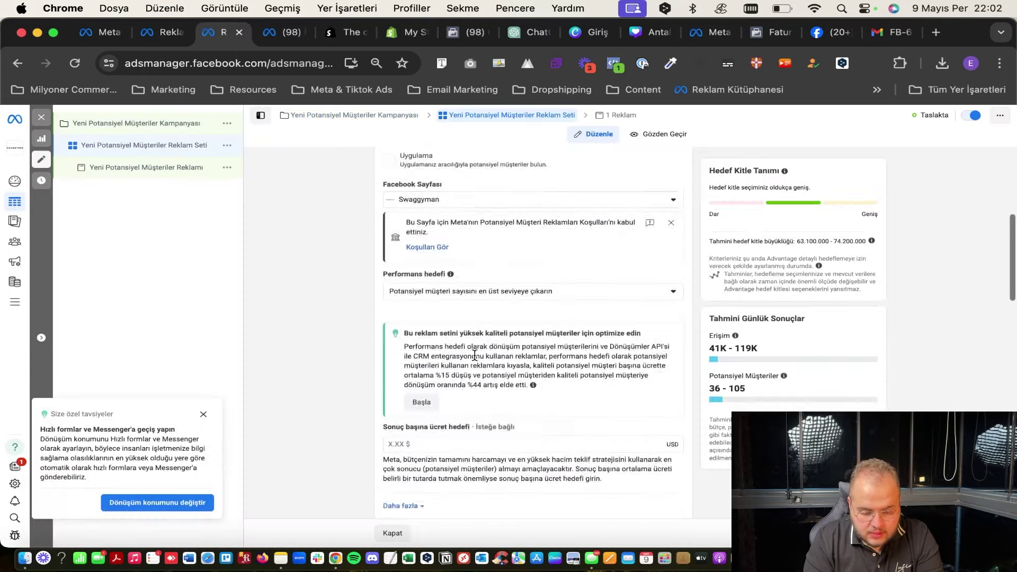
Switch the ad set to the original audience, add the 90 gün form custom audience, and close the editor.
scroll(475, 355, down, 5)
scroll(461, 364, down, 1)
click(449, 407)
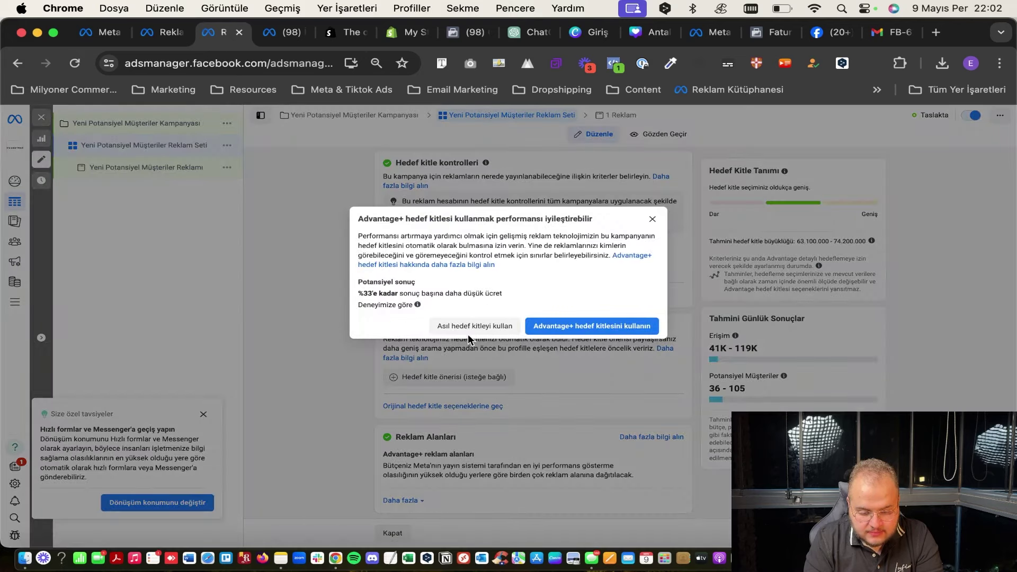
click(471, 327)
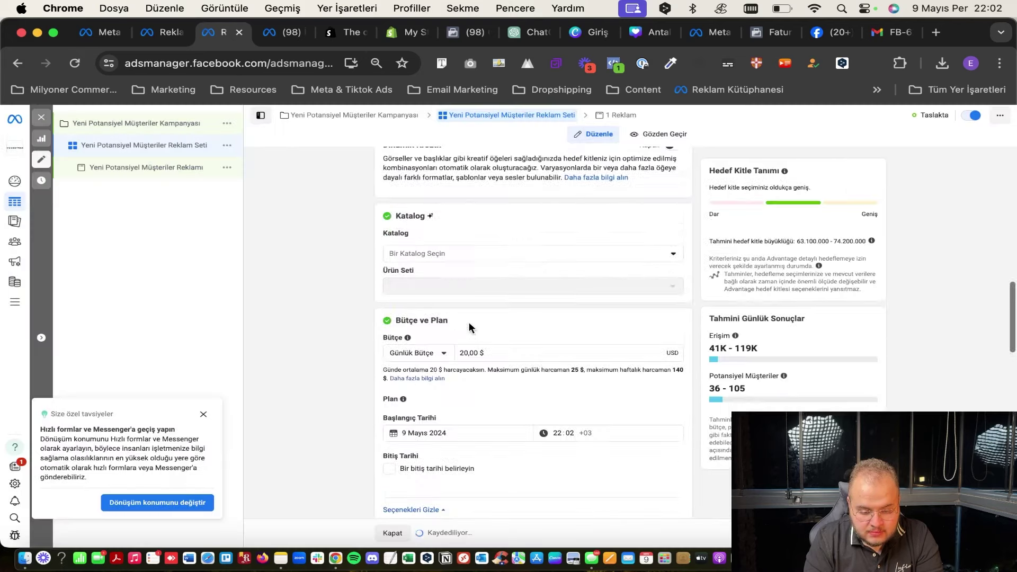
click(472, 313)
scroll(471, 315, down, 2)
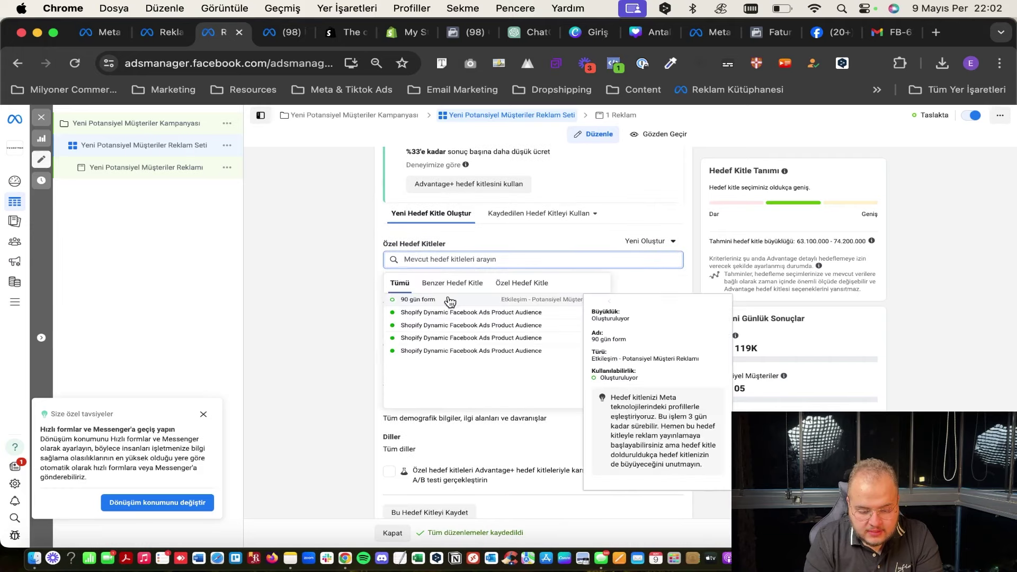
click(446, 301)
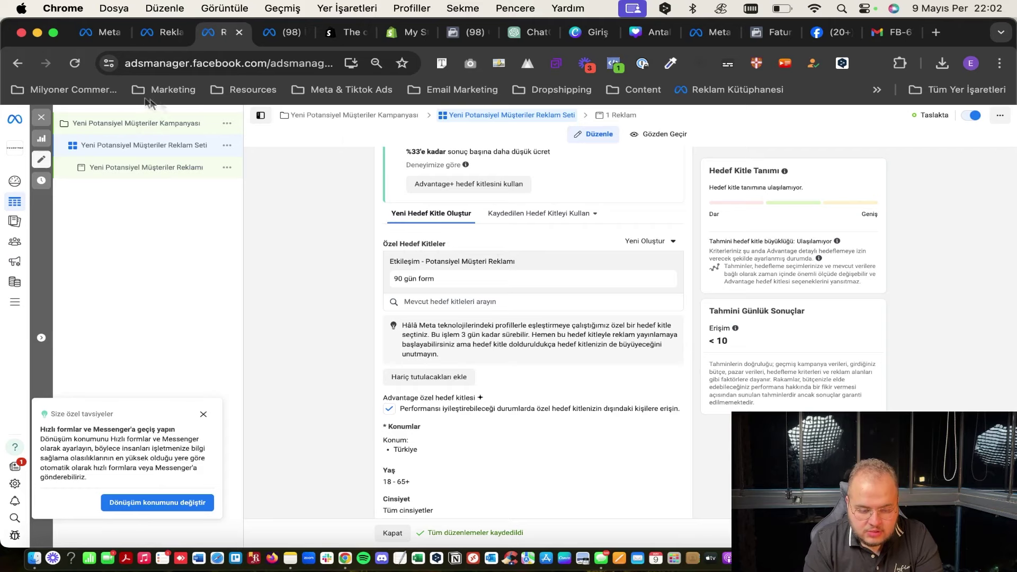
click(46, 118)
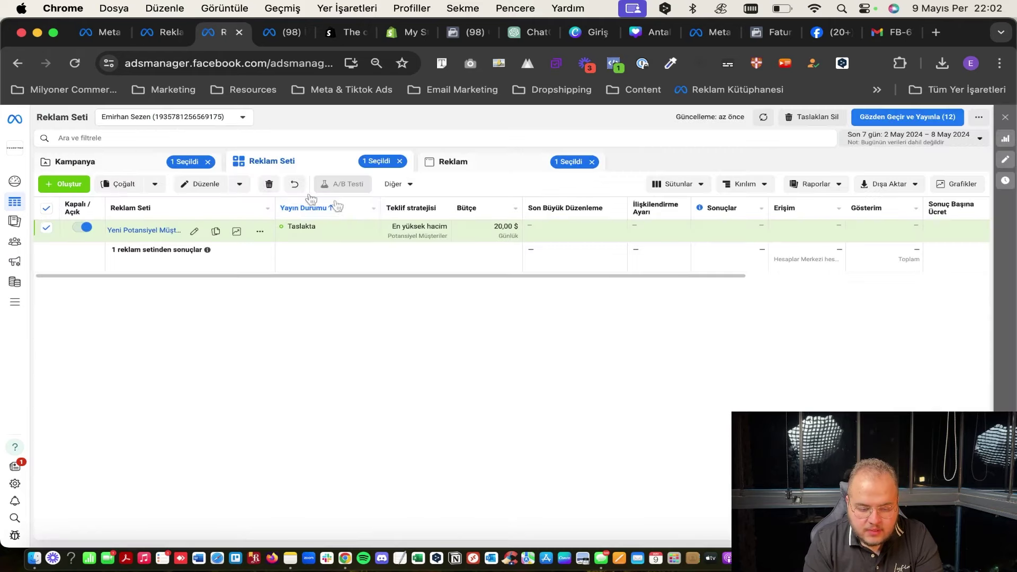
Apply the Performans ve tıklamalar column preset to the Kampanya table.
click(191, 161)
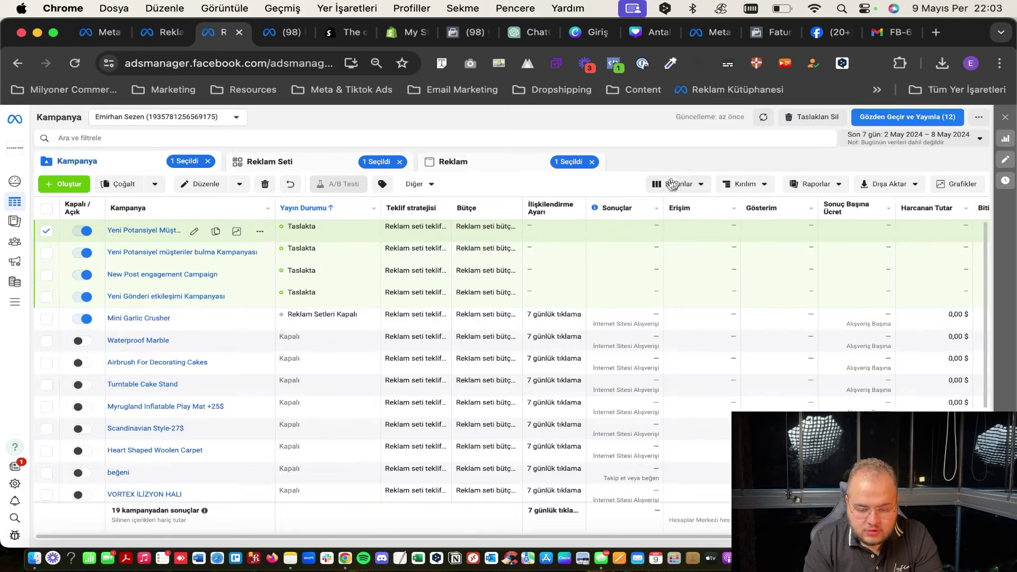
click(672, 185)
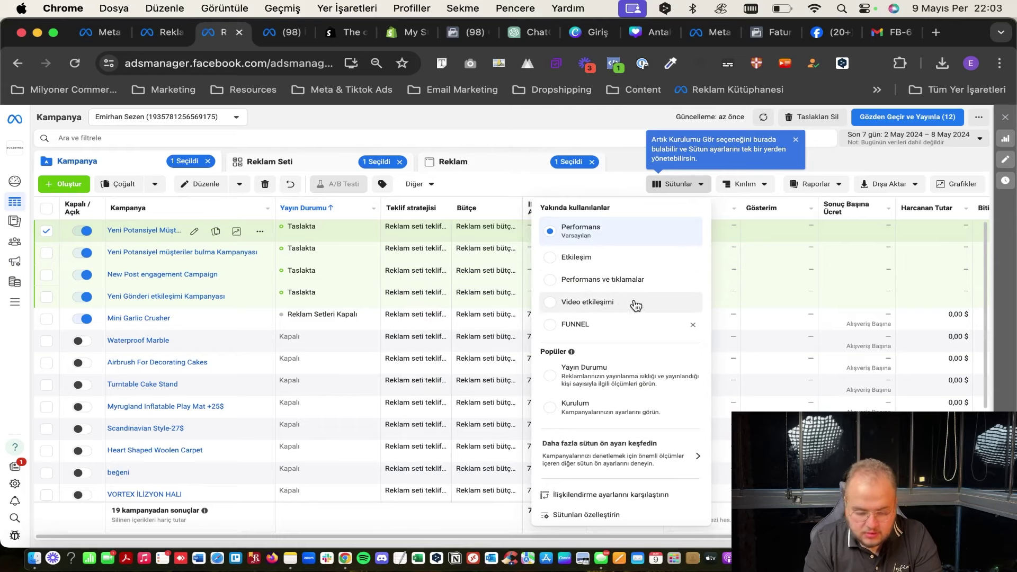
mouse_move(603, 324)
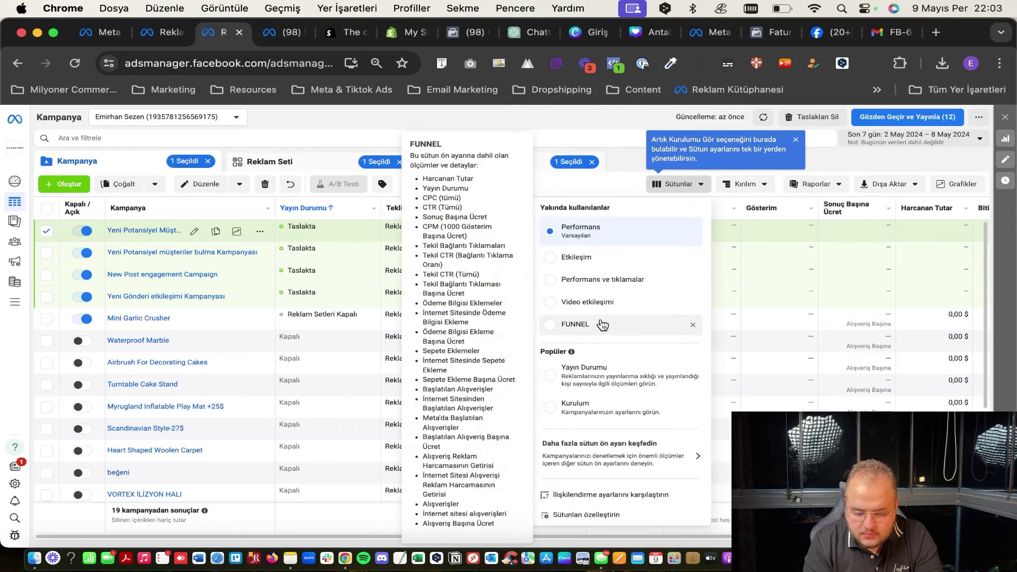
mouse_move(609, 295)
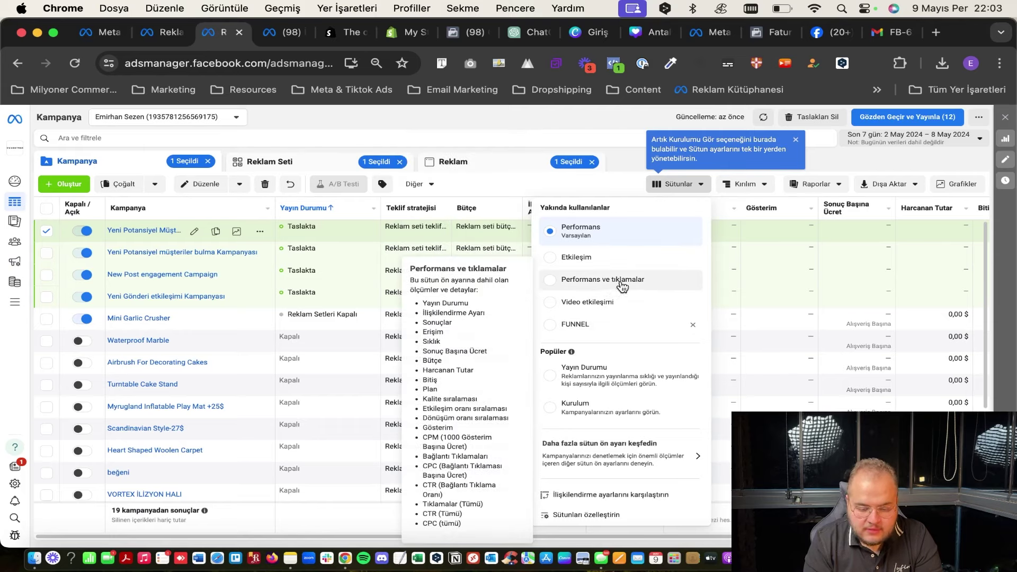
scroll(454, 318, down, 1)
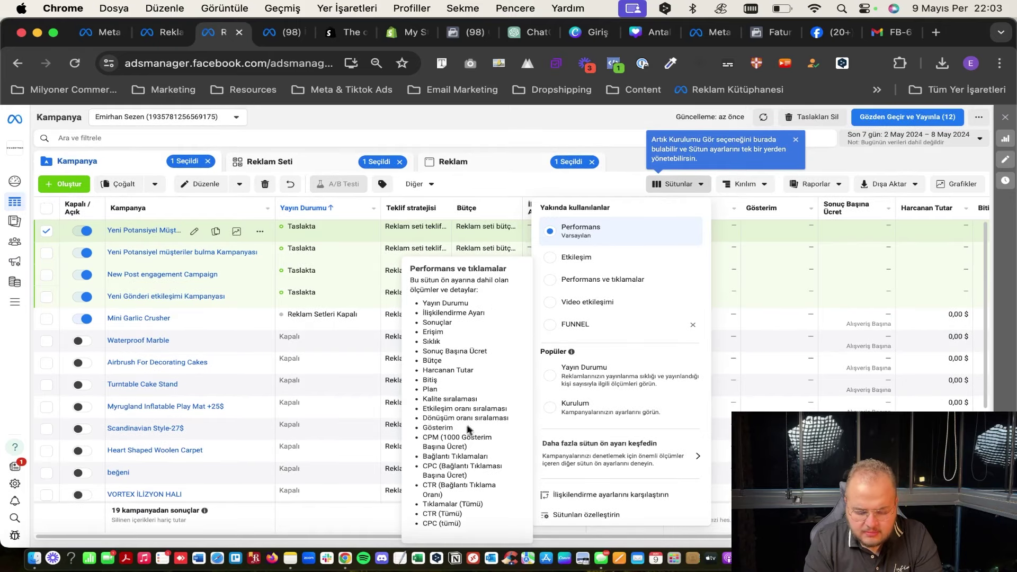
scroll(592, 353, down, 1)
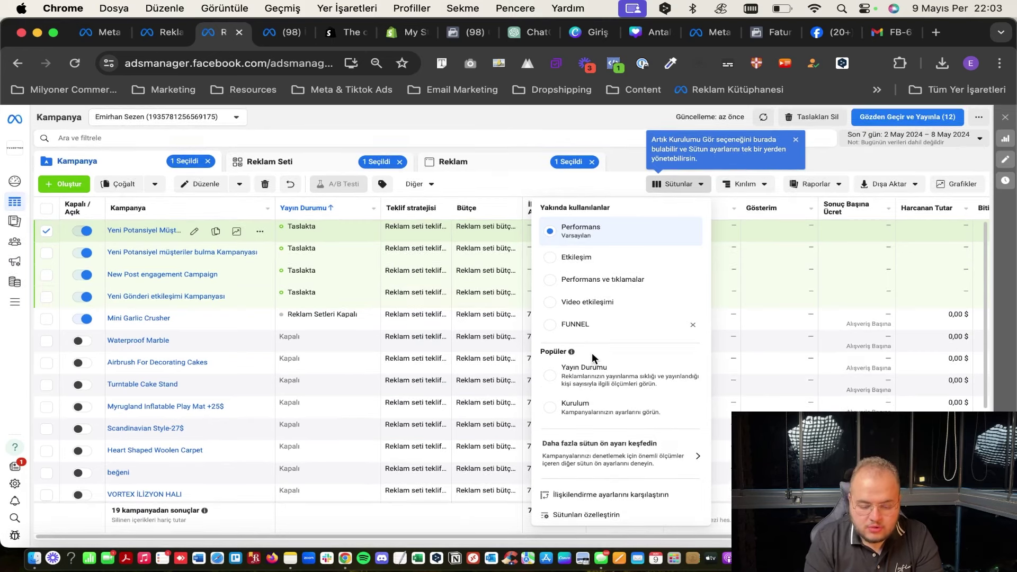
click(596, 275)
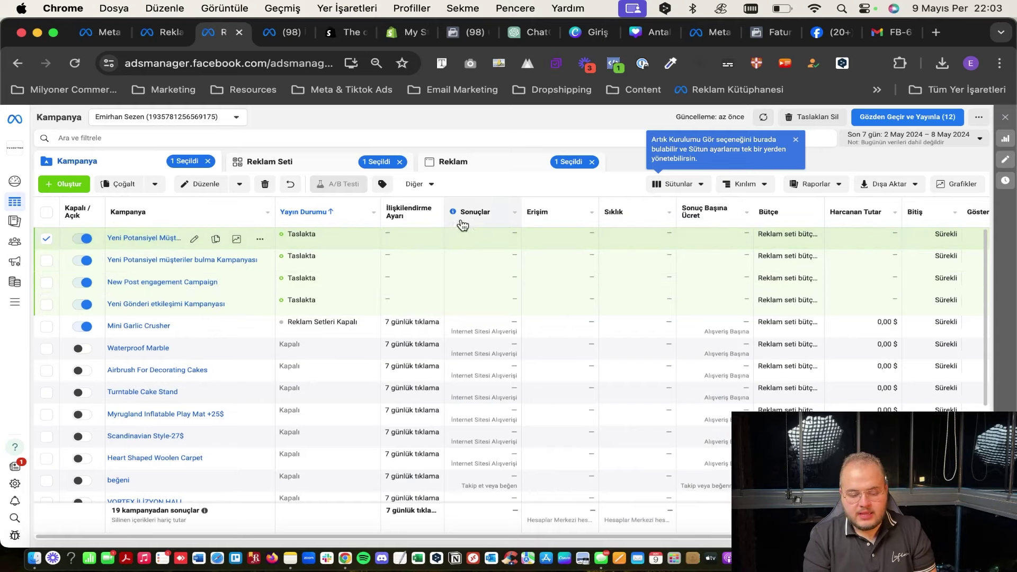
Check the CPM column's definition and open the Sütunlar (Columns) preset list.
scroll(686, 227, right, 10)
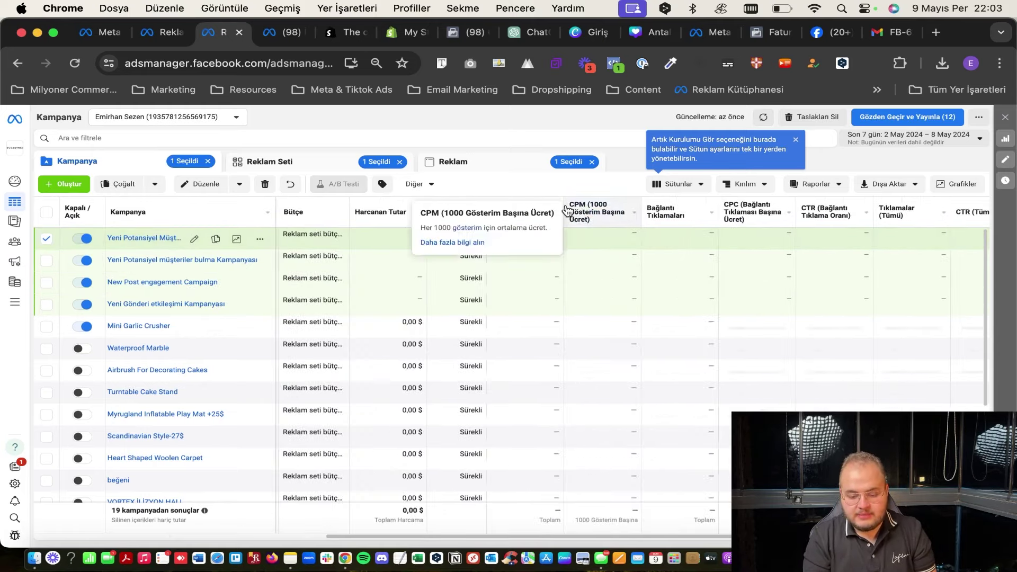
mouse_move(596, 212)
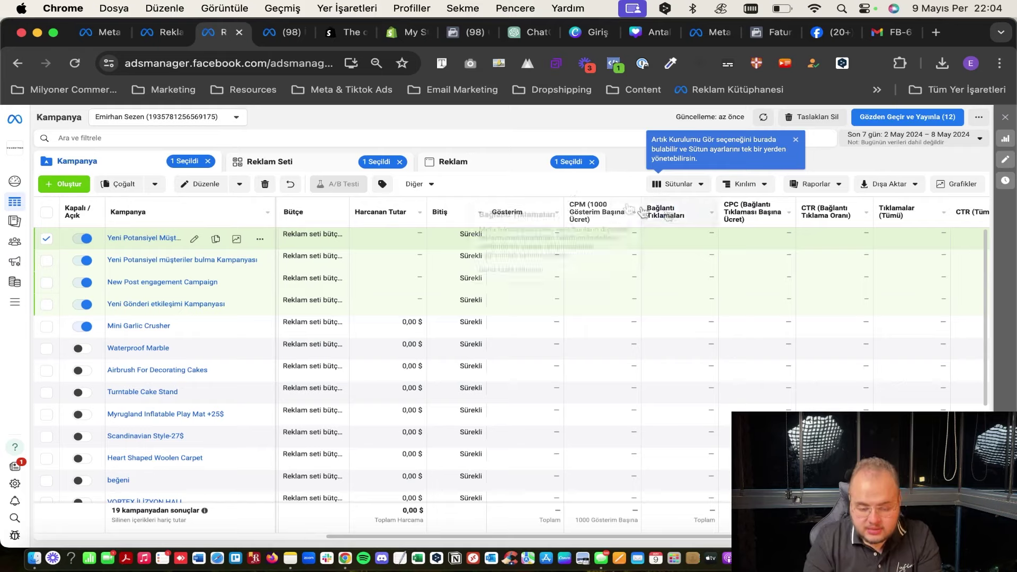
click(676, 185)
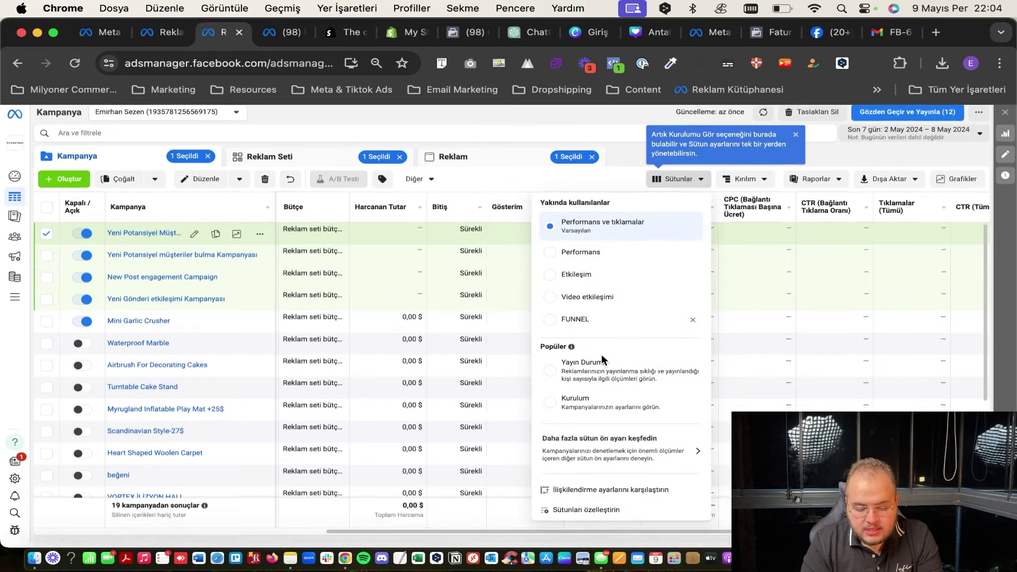
Open Sütunları özelleştirin to see the 22 selected columns and engagement metrics.
click(608, 523)
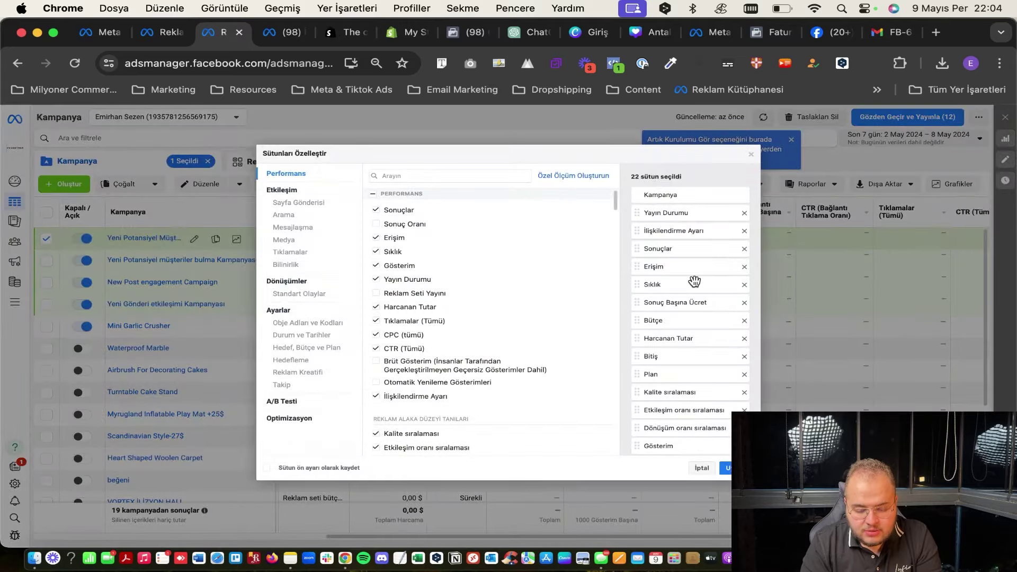
scroll(695, 281, down, 3)
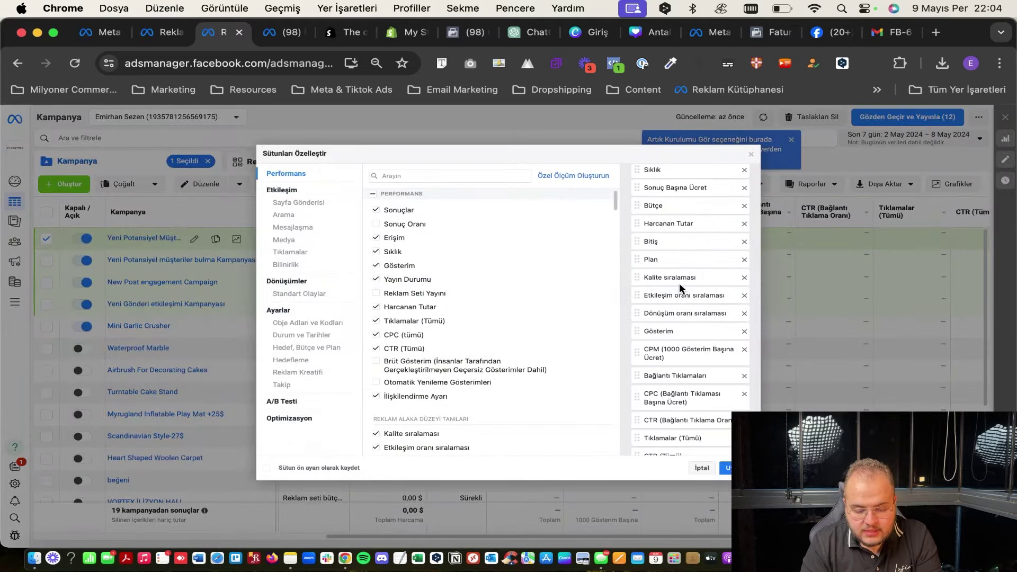
scroll(679, 283, up, 3)
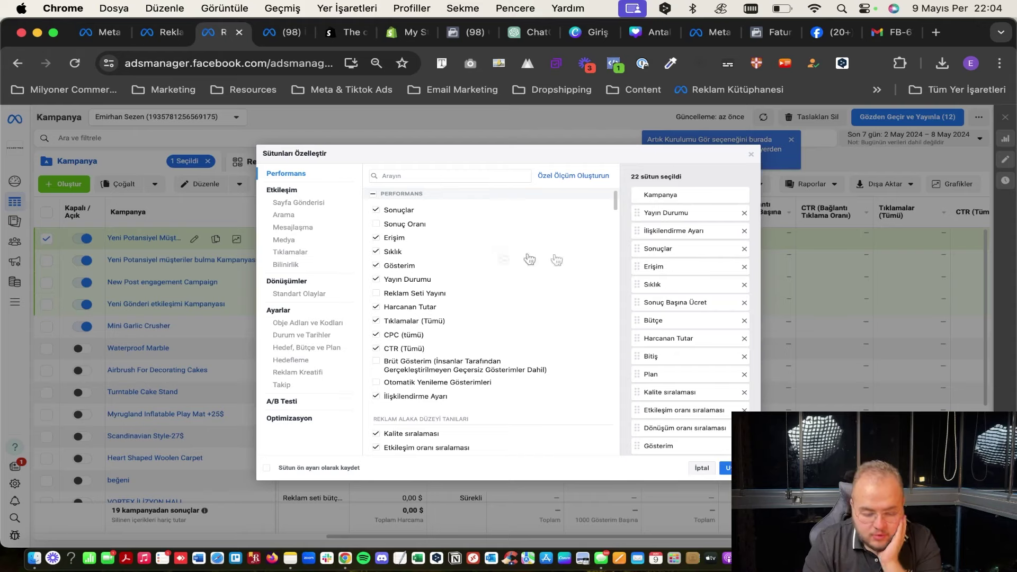
scroll(463, 278, down, 1)
scroll(456, 284, down, 5)
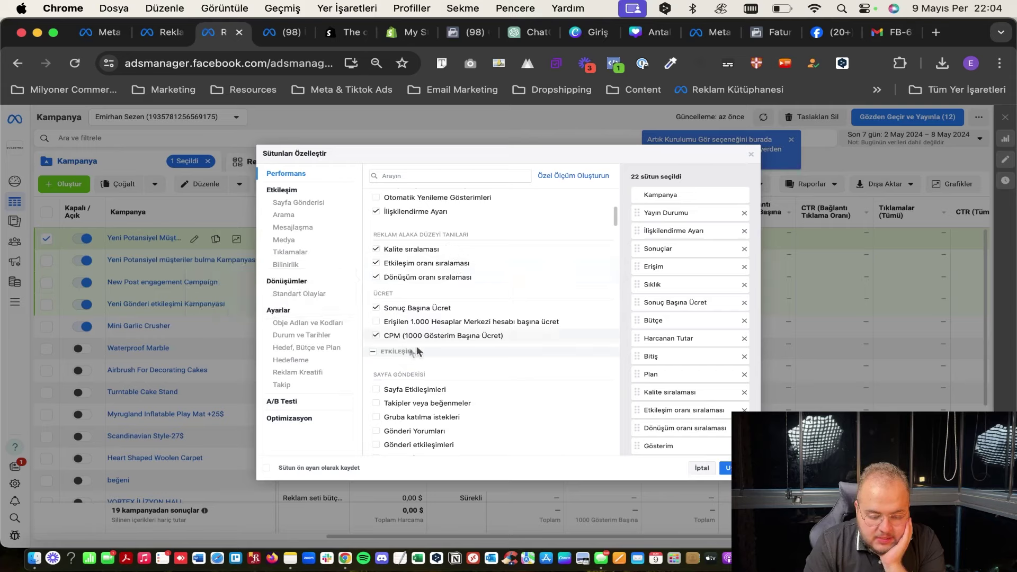
scroll(420, 336, down, 2)
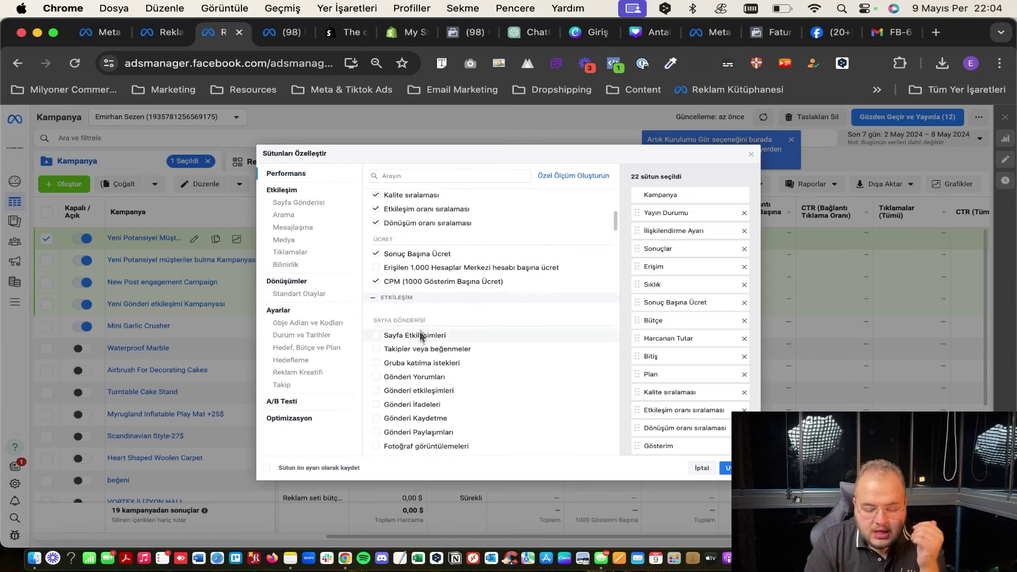
mouse_move(416, 338)
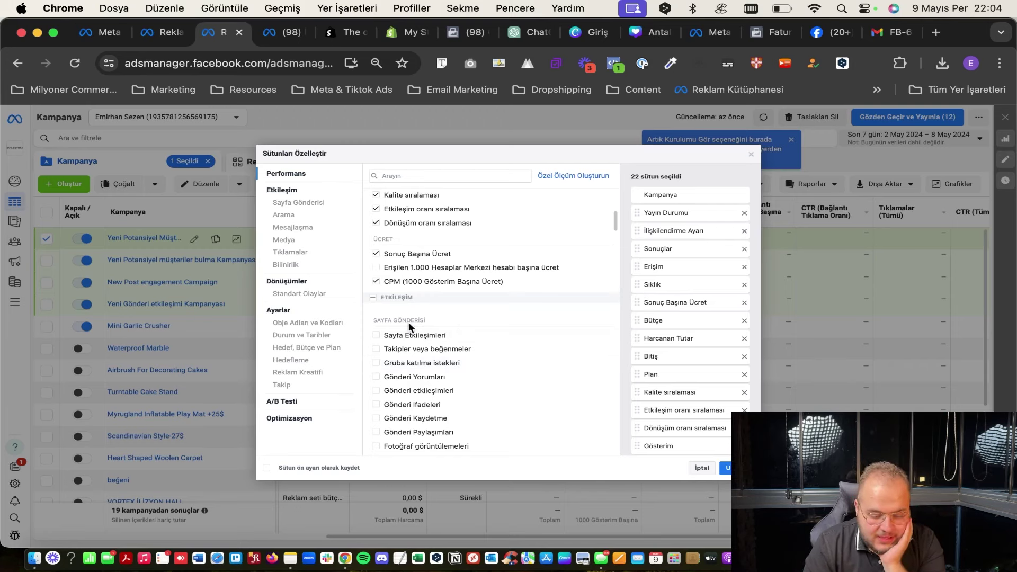
Browse further down the Customize Columns dialog through the click and conversion metrics.
scroll(407, 321, down, 3)
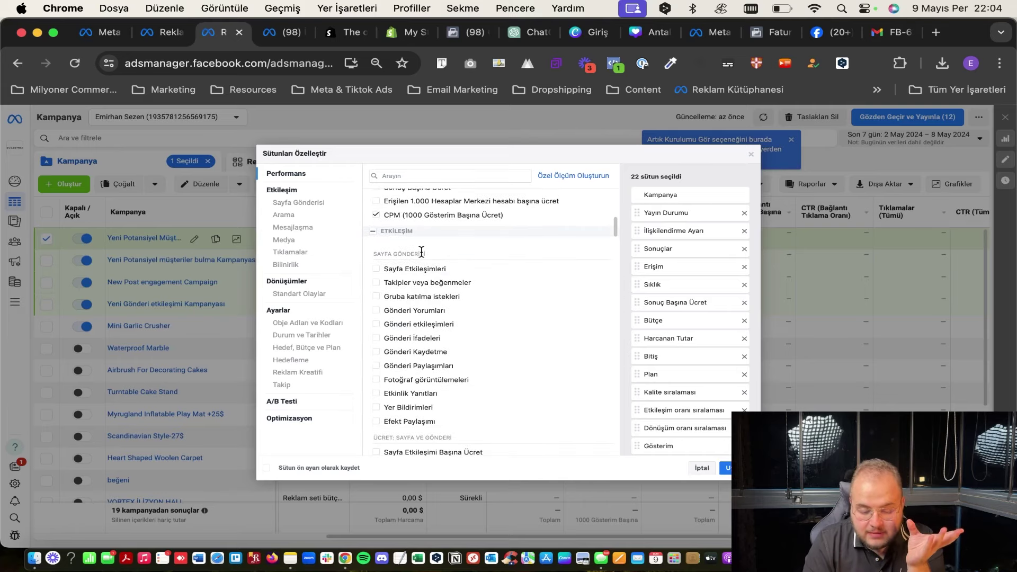
scroll(492, 345, down, 5)
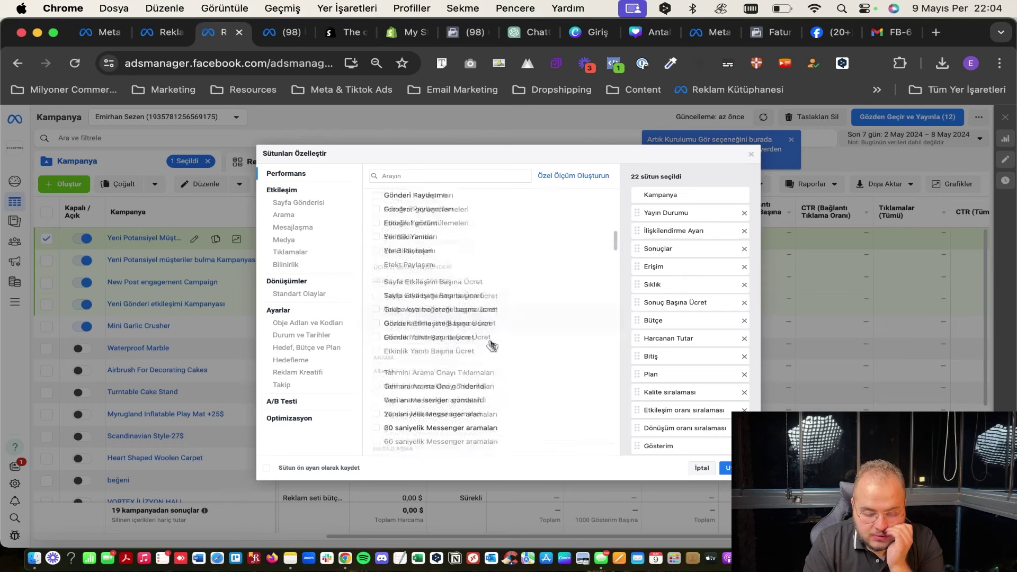
scroll(386, 253, down, 5)
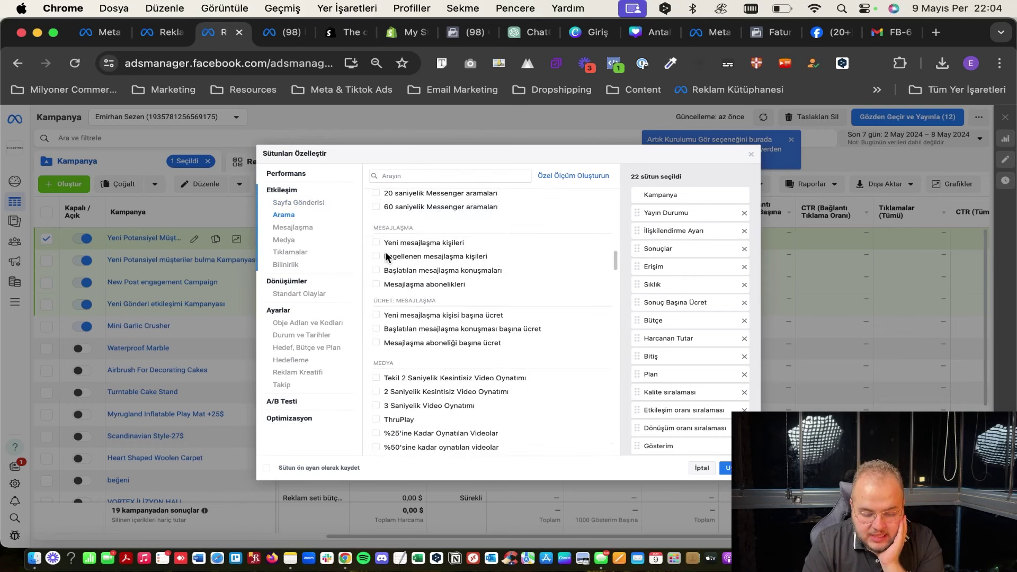
scroll(410, 251, down, 5)
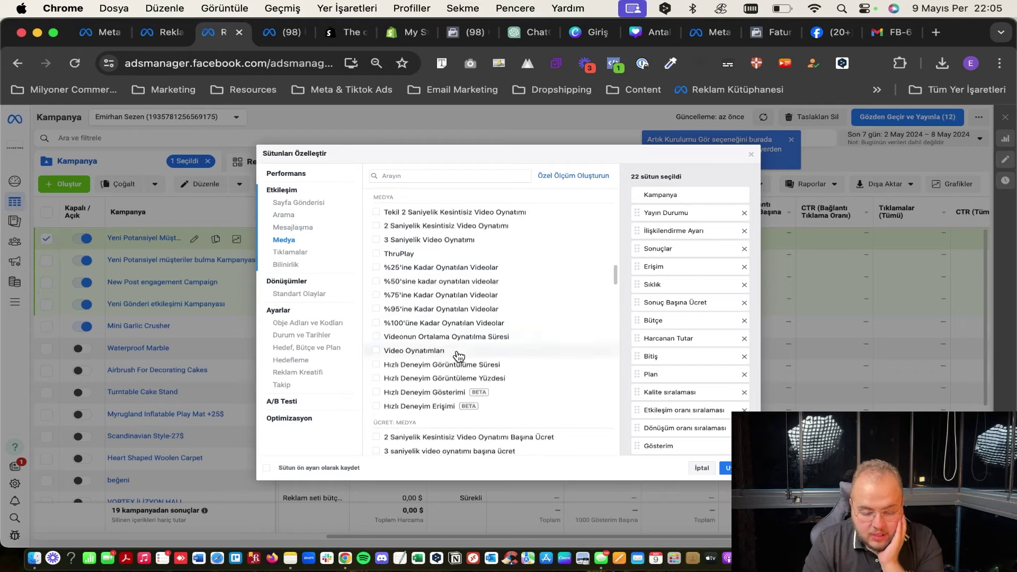
scroll(457, 355, down, 5)
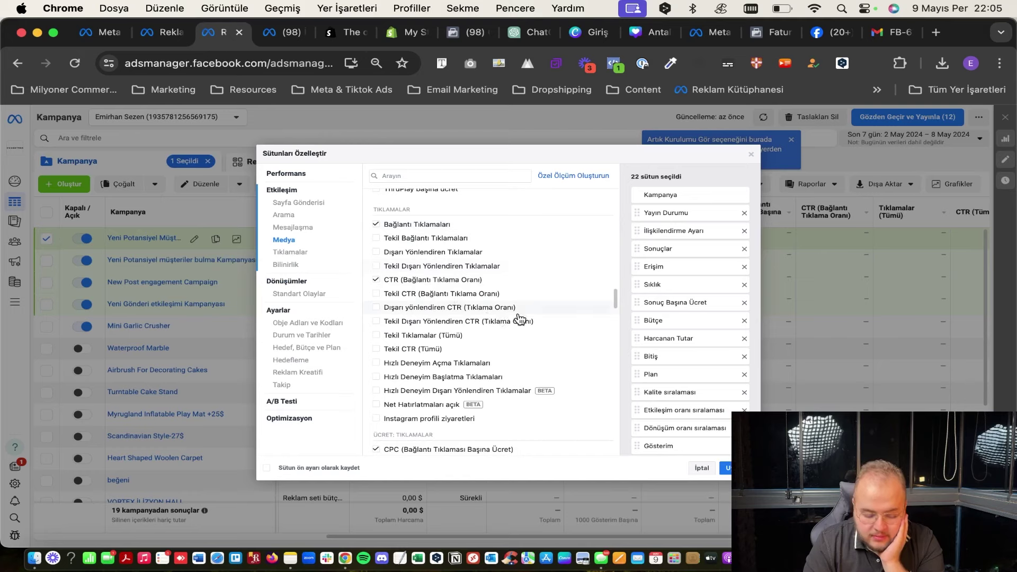
mouse_move(519, 318)
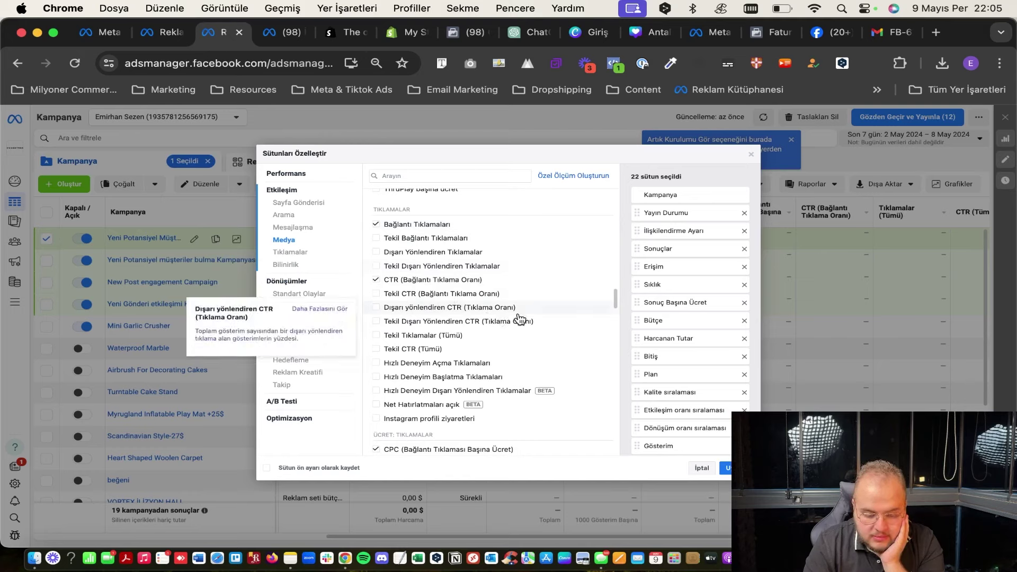
mouse_move(453, 279)
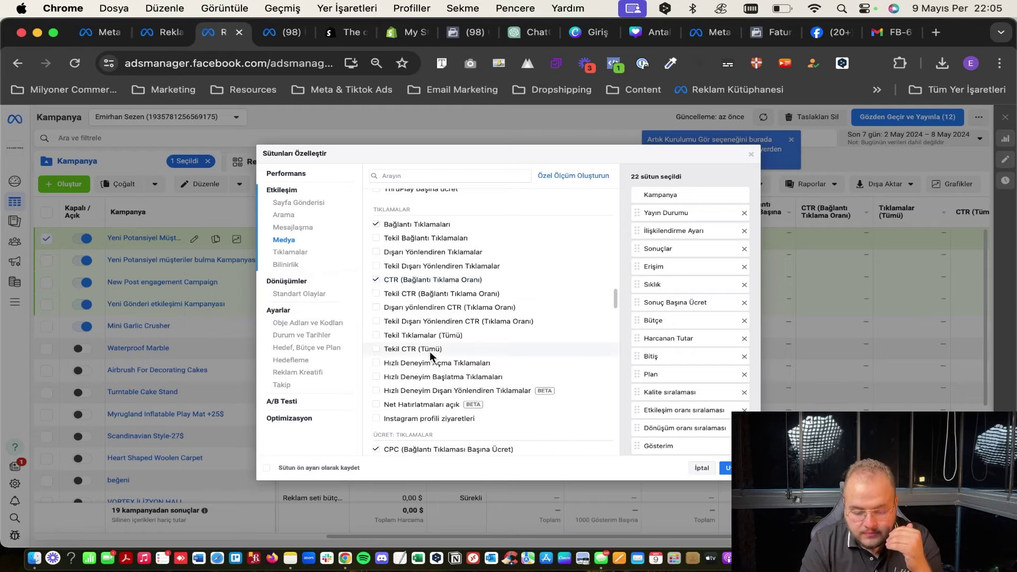
scroll(430, 350, down, 1)
scroll(430, 351, down, 3)
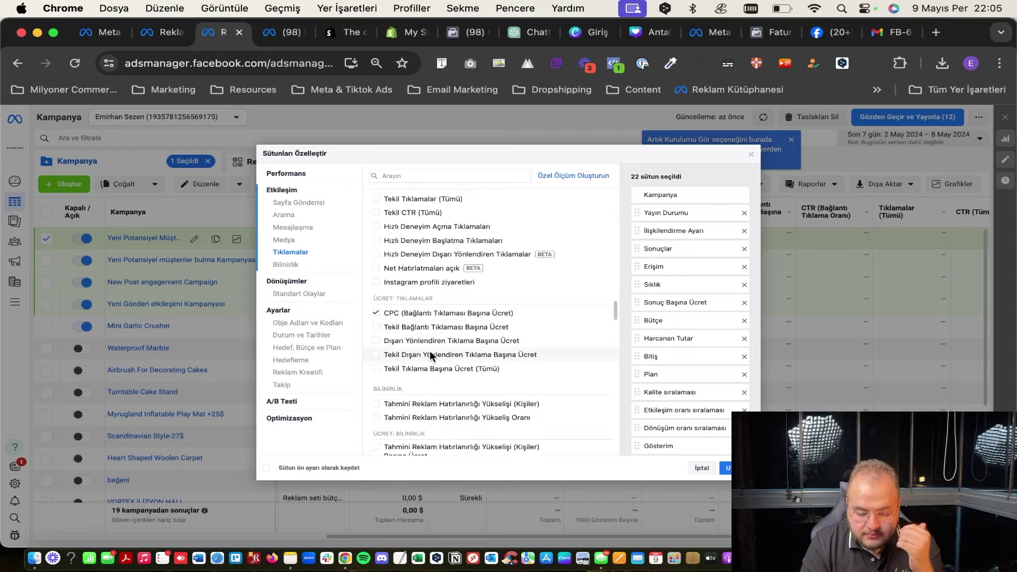
mouse_move(446, 316)
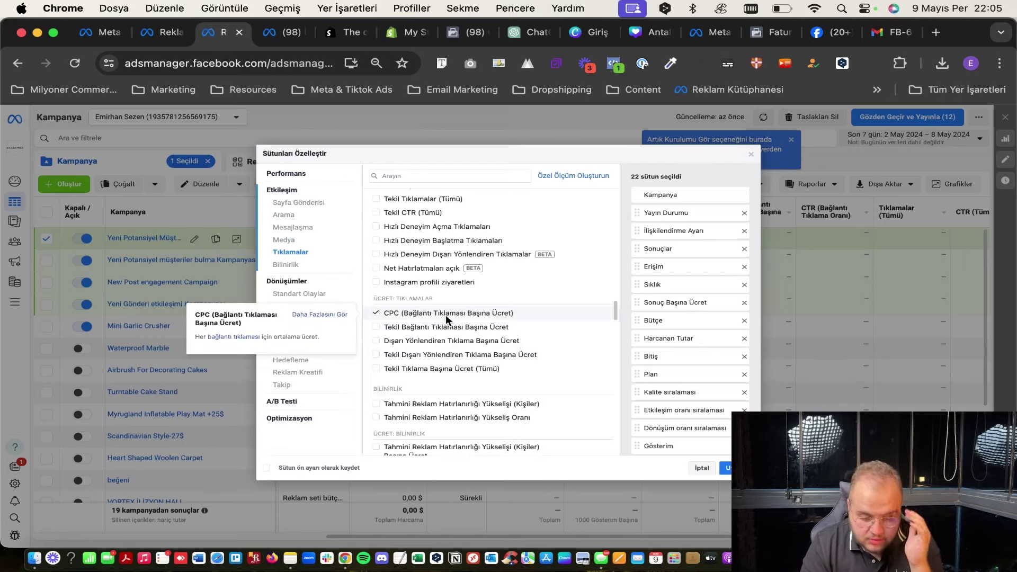
scroll(446, 314, down, 2)
scroll(446, 315, down, 5)
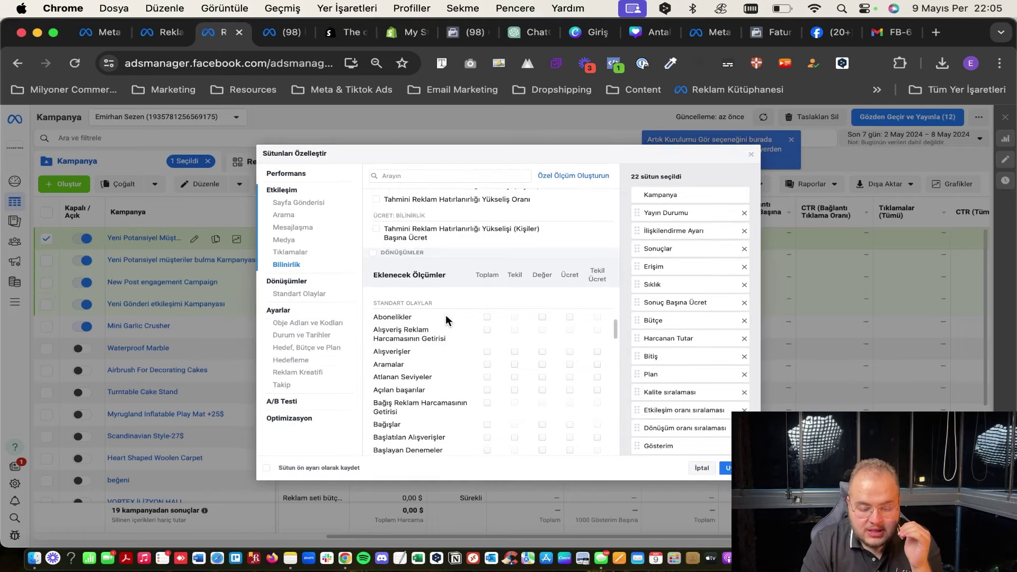
scroll(446, 315, down, 6)
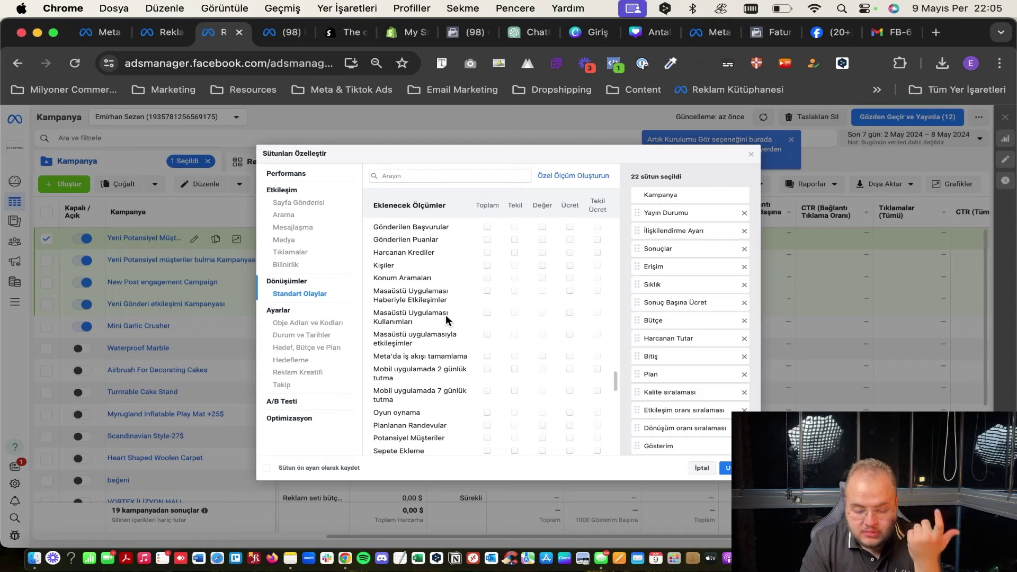
scroll(446, 301, down, 2)
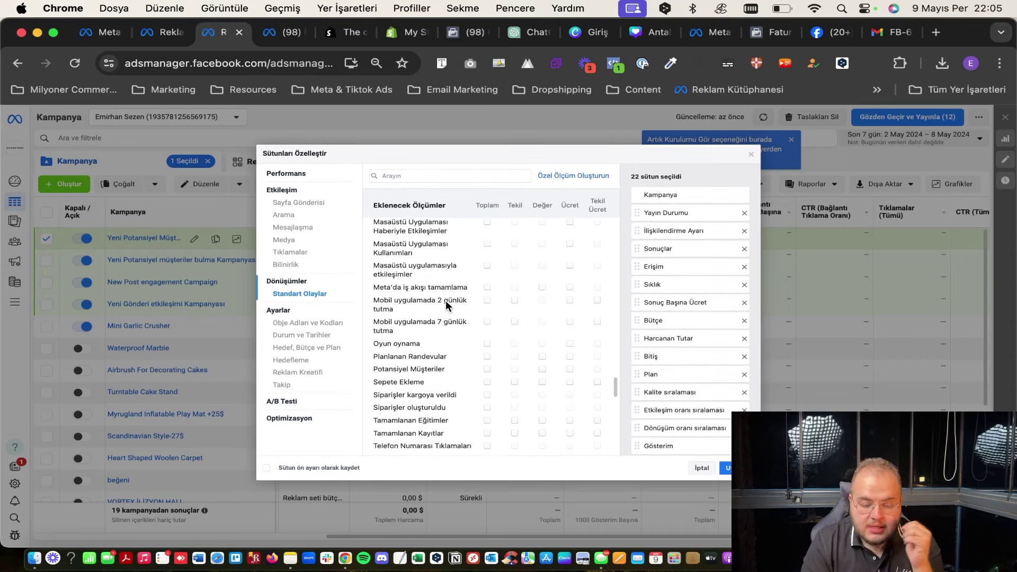
scroll(446, 301, down, 1)
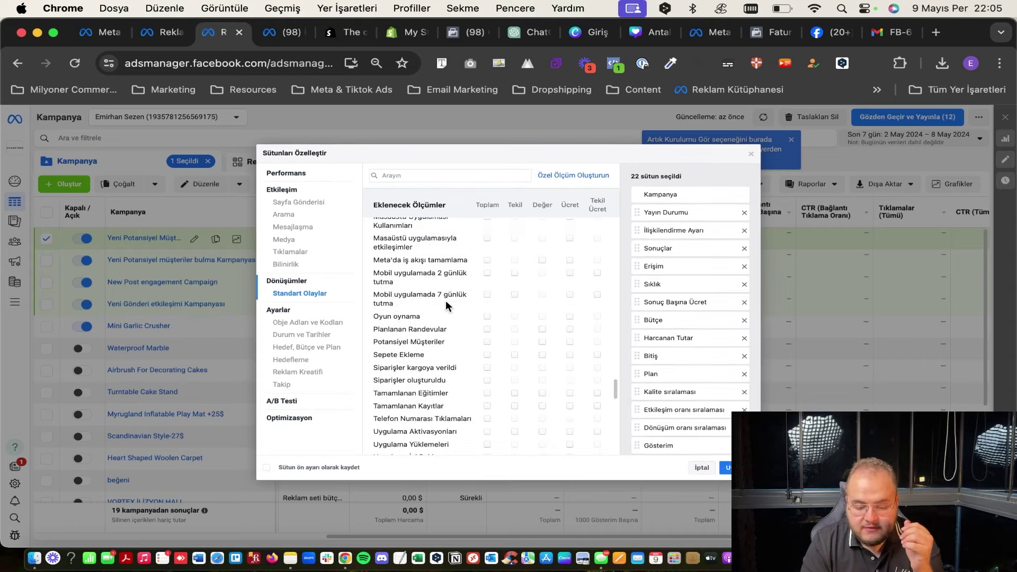
scroll(450, 358, down, 1)
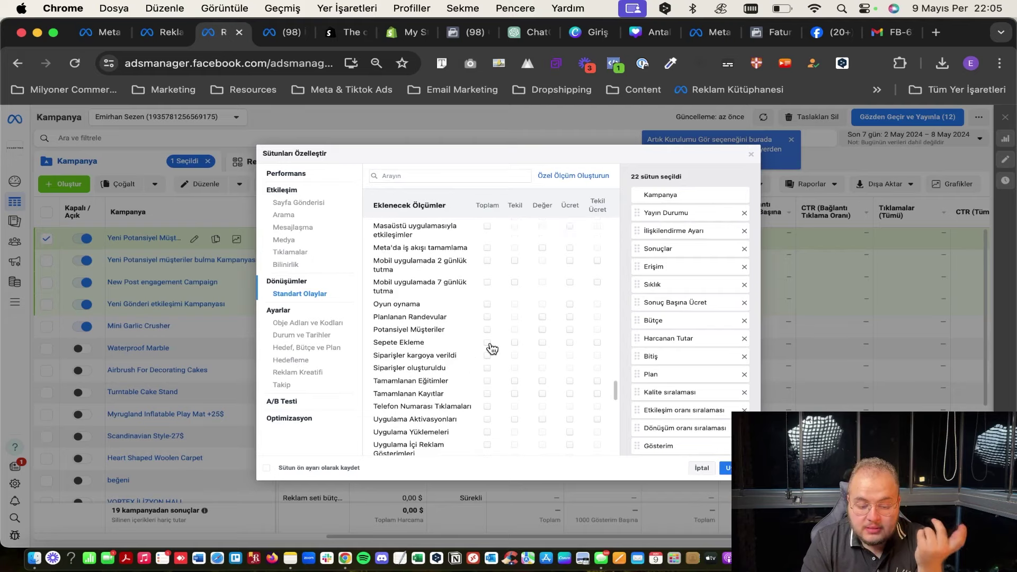
scroll(491, 342, down, 3)
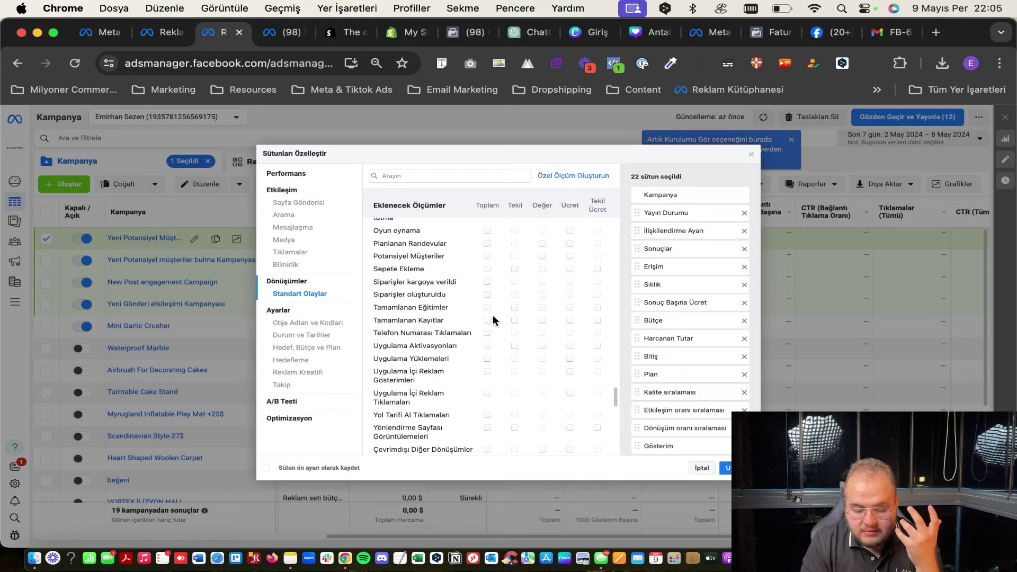
scroll(493, 316, down, 2)
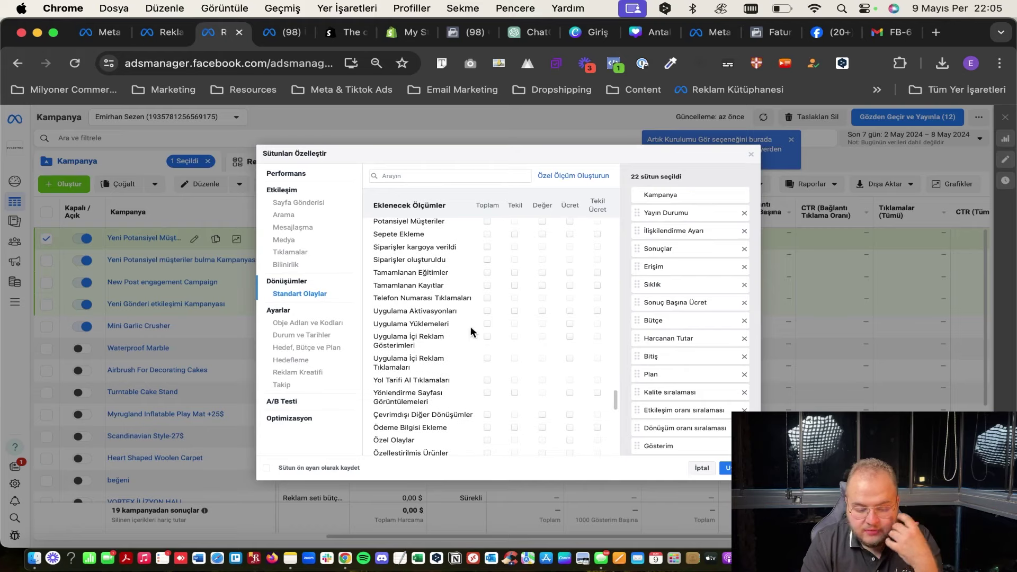
scroll(477, 331, up, 2)
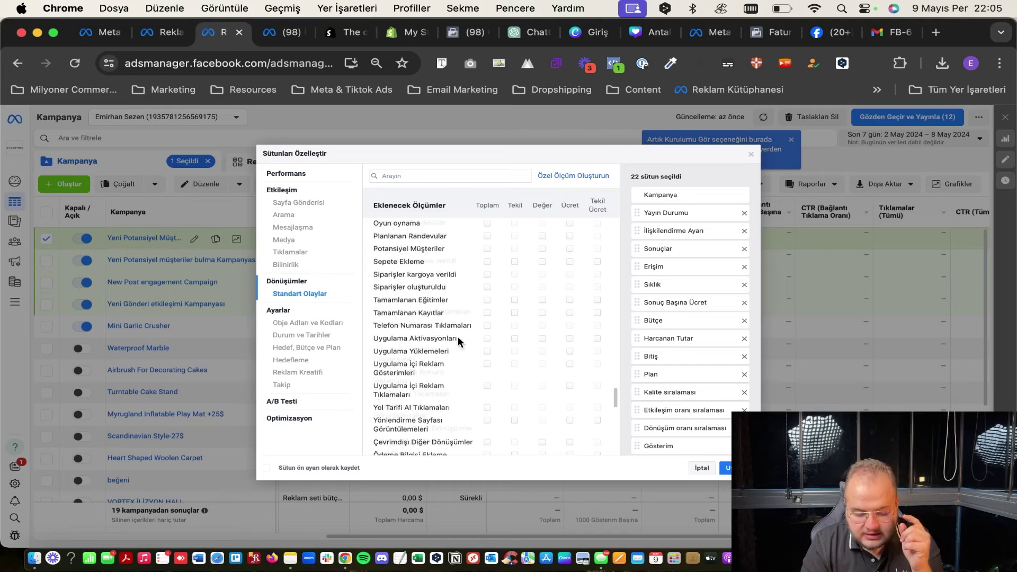
scroll(458, 336, down, 4)
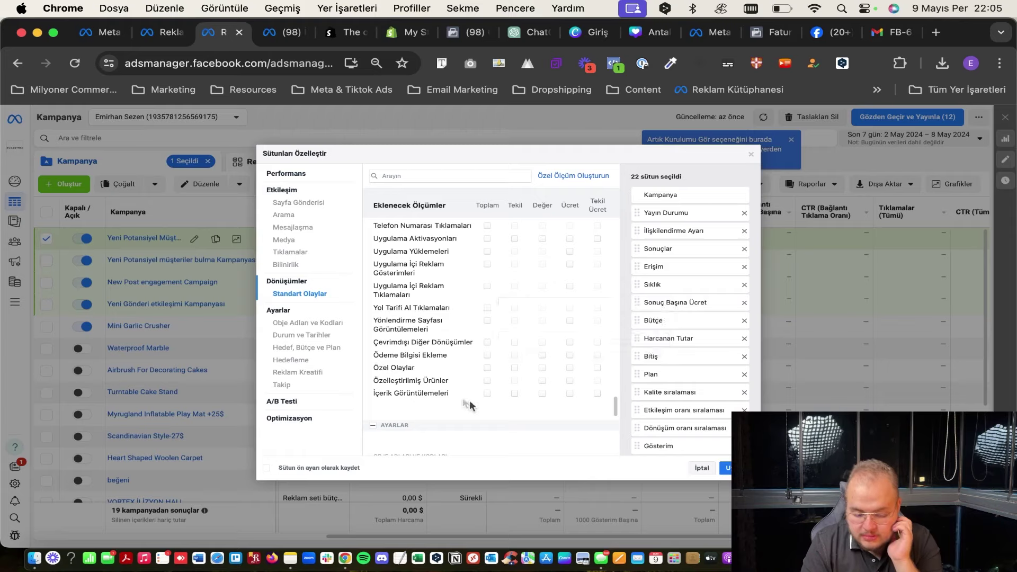
scroll(469, 399, down, 4)
scroll(471, 403, up, 10)
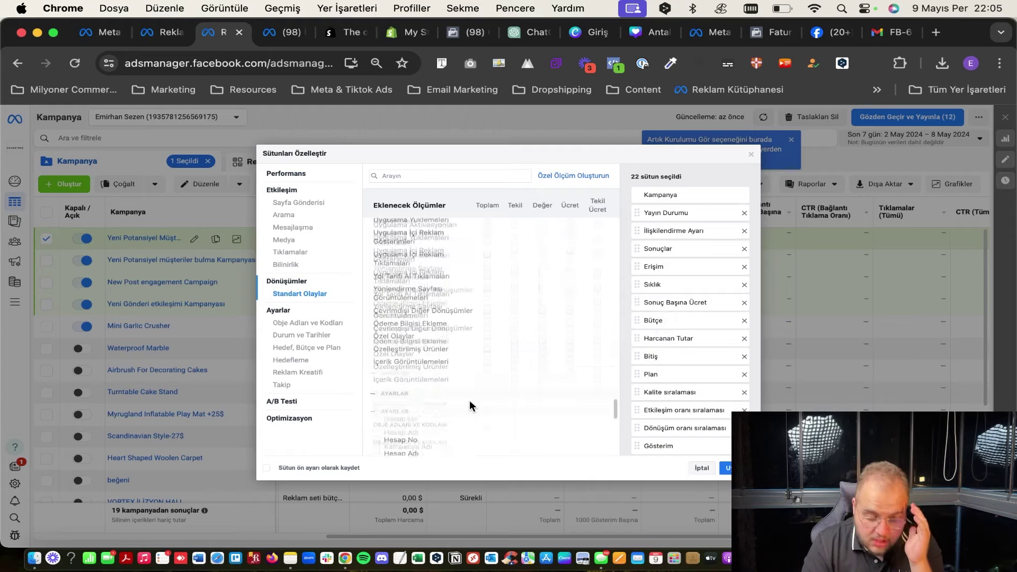
scroll(470, 403, up, 9)
scroll(471, 407, up, 10)
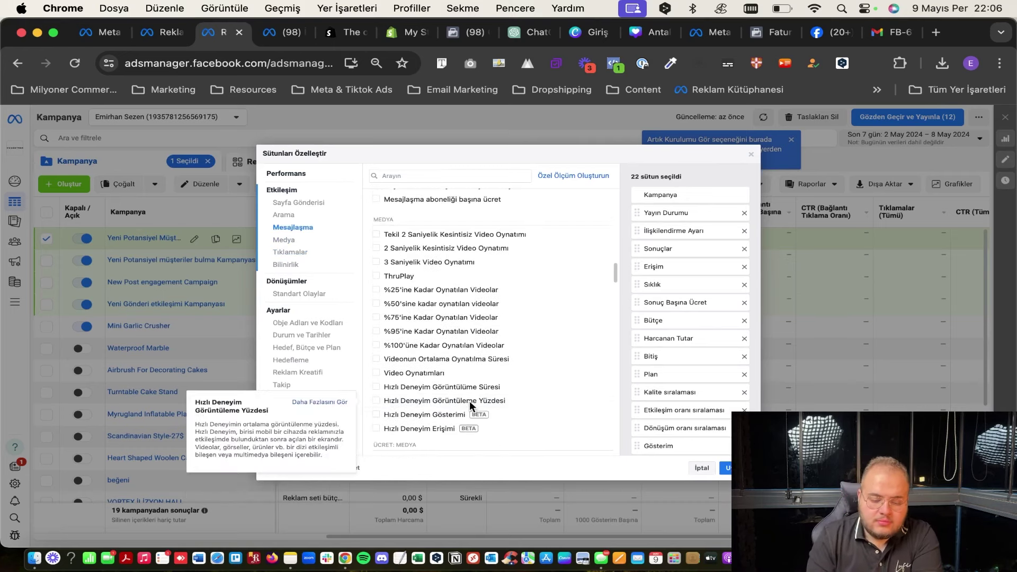
scroll(469, 401, up, 5)
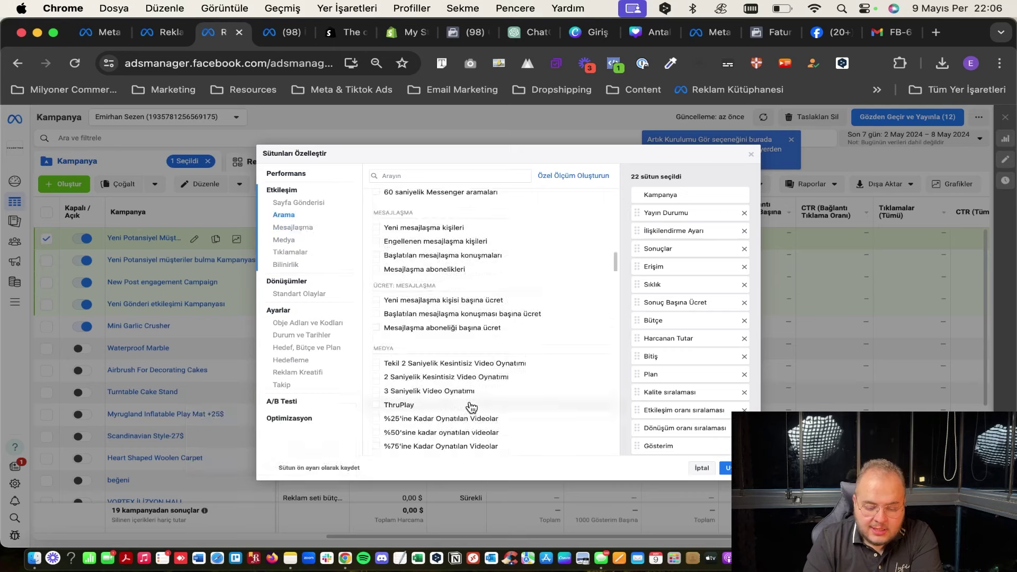
scroll(471, 407, up, 12)
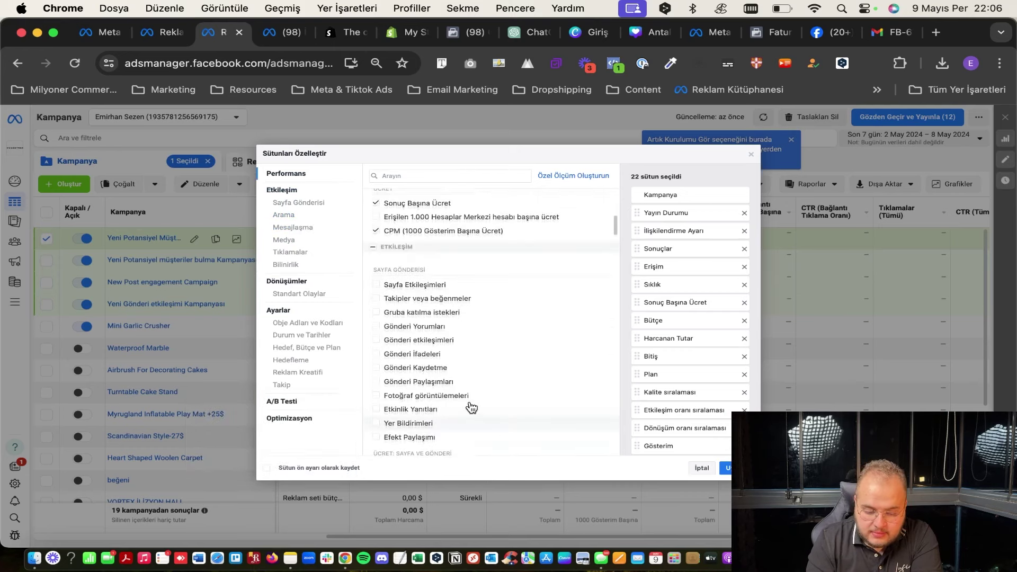
scroll(471, 407, up, 4)
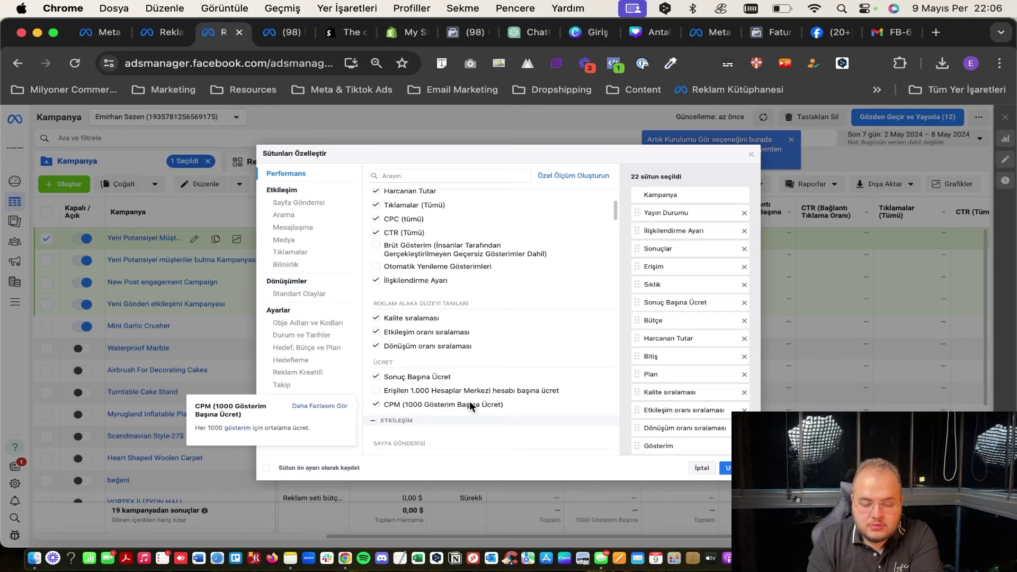
scroll(470, 406, up, 3)
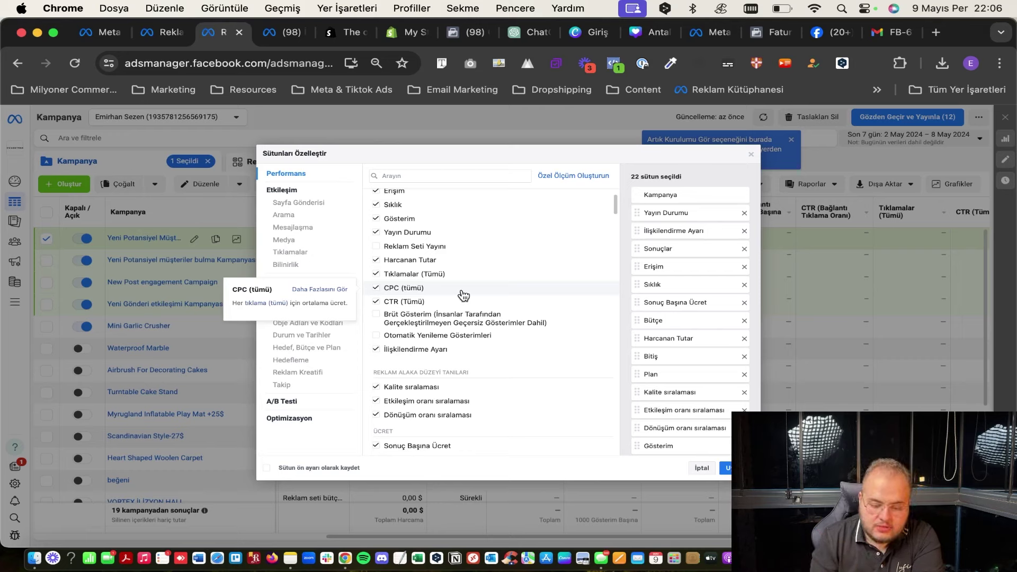
scroll(464, 295, up, 2)
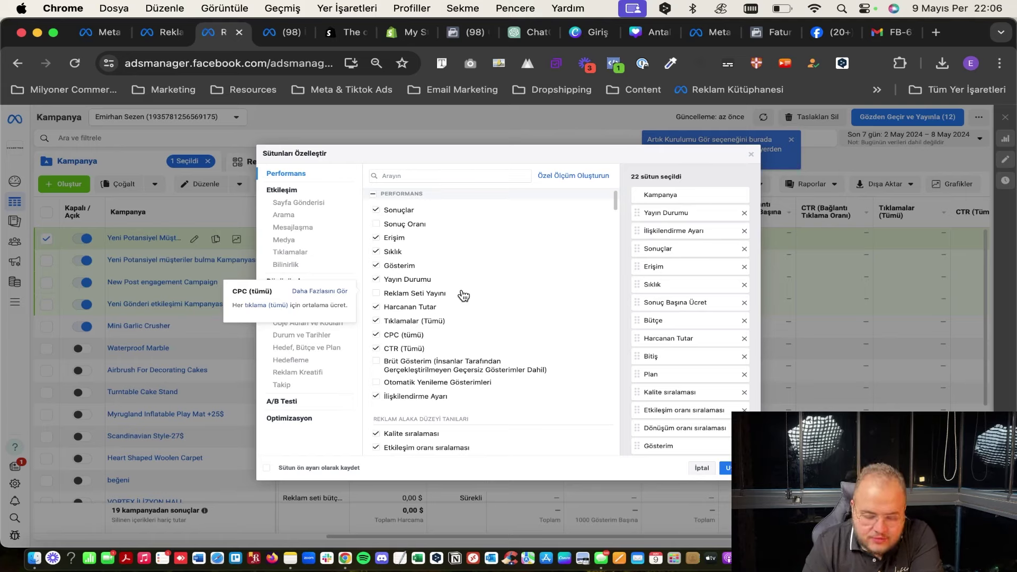
scroll(464, 296, down, 10)
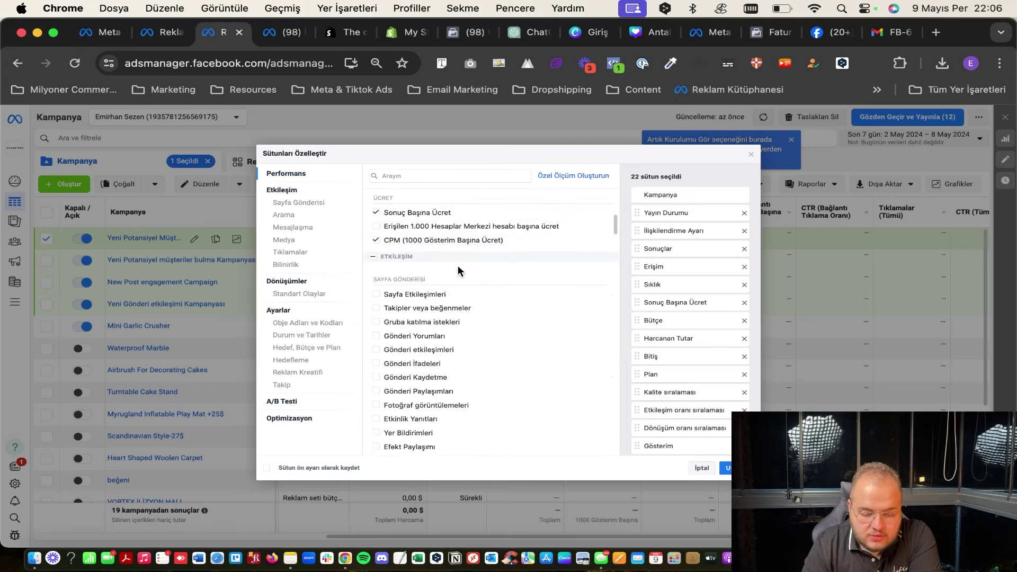
scroll(458, 265, up, 2)
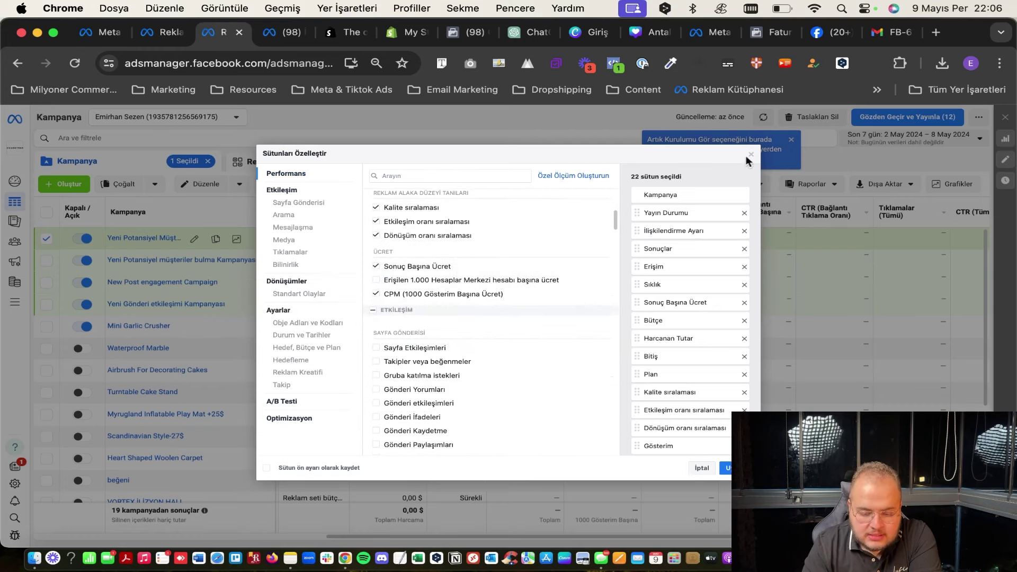
Dismiss Sütunları Özelleştir with its X and view the Sütunlar presets, keeping Performans ve tıklamalar.
click(750, 158)
click(700, 186)
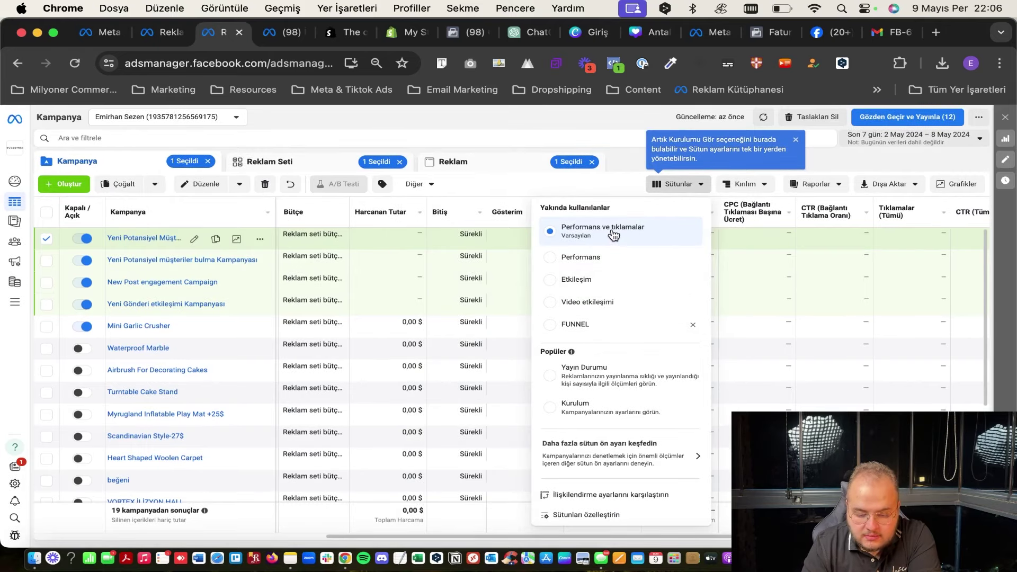
mouse_move(613, 235)
mouse_move(596, 290)
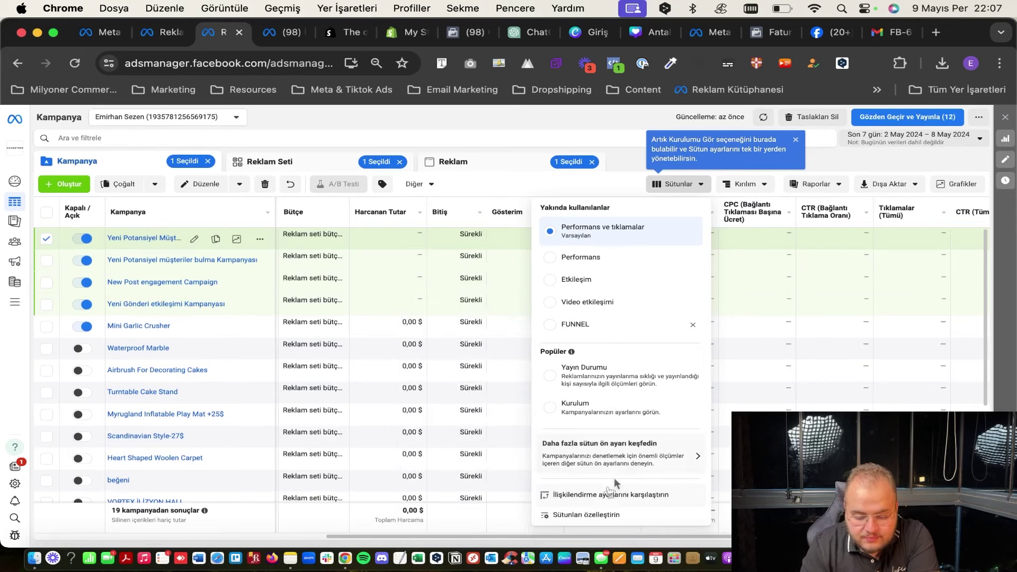
Reopen Sütunları özelleştirin and tick Reklam Seti Yayını, Harcanan Tutar and cost per 1,000 accounts reached.
click(586, 515)
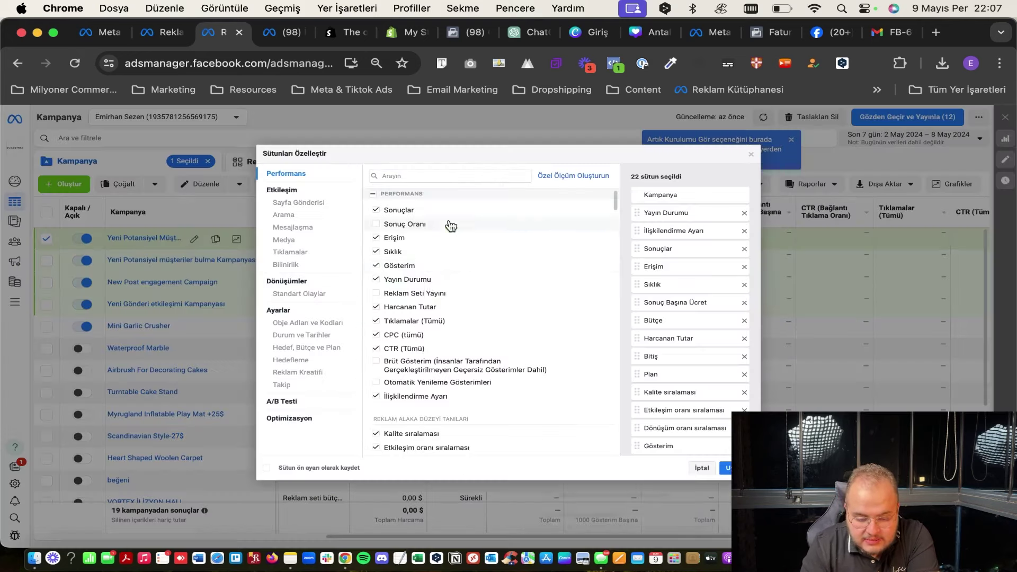
click(424, 293)
click(418, 305)
click(418, 305)
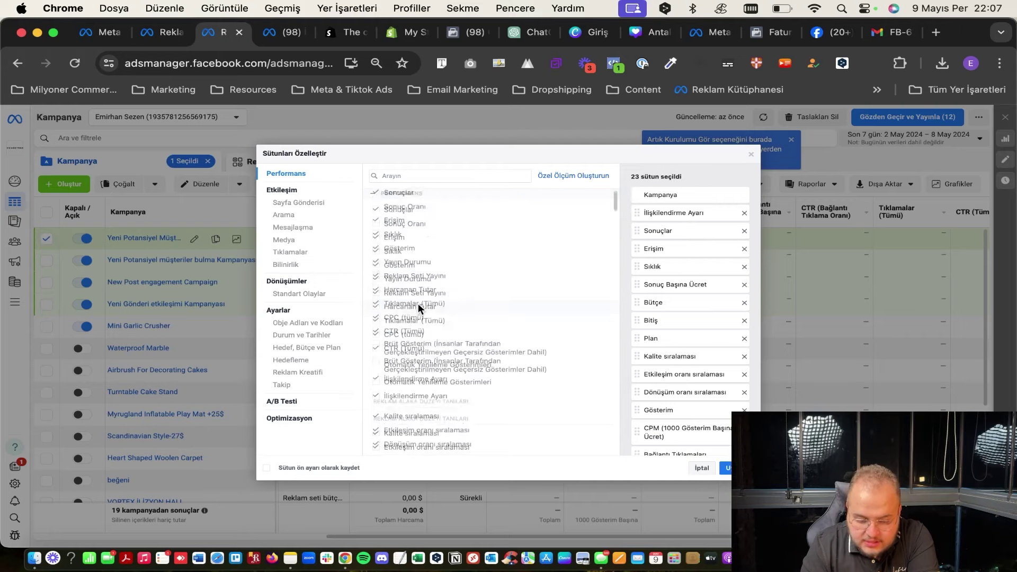
scroll(408, 339, down, 3)
click(423, 342)
Tick Gönderi Yorumları, Gönderi etkileşimleri, Gönderi İfadeleri, Takipler veya beğenmeler and Sayfa Etkileşimleri.
scroll(423, 340, down, 3)
click(421, 346)
click(423, 333)
click(430, 319)
click(450, 291)
click(456, 277)
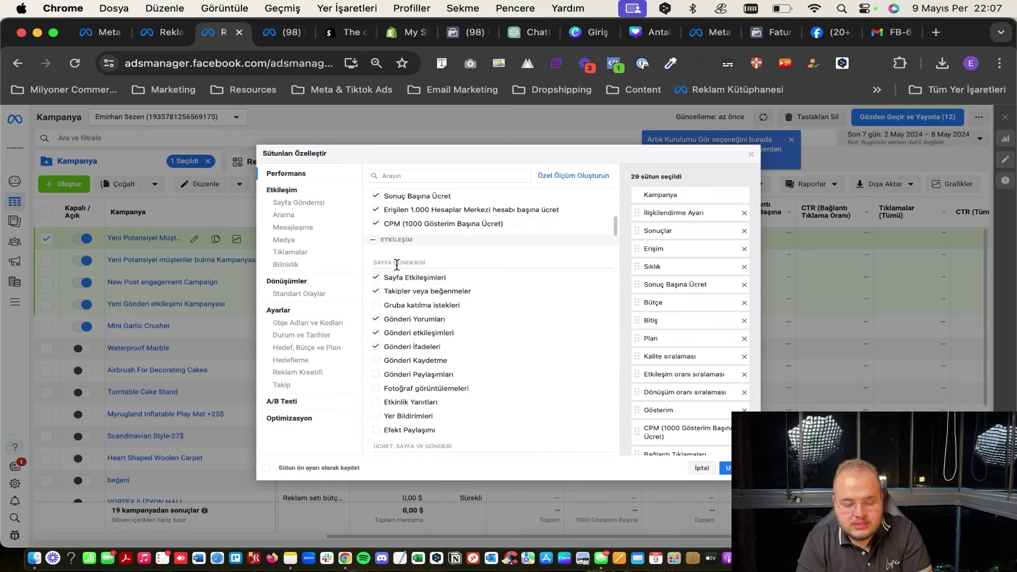
mouse_move(420, 292)
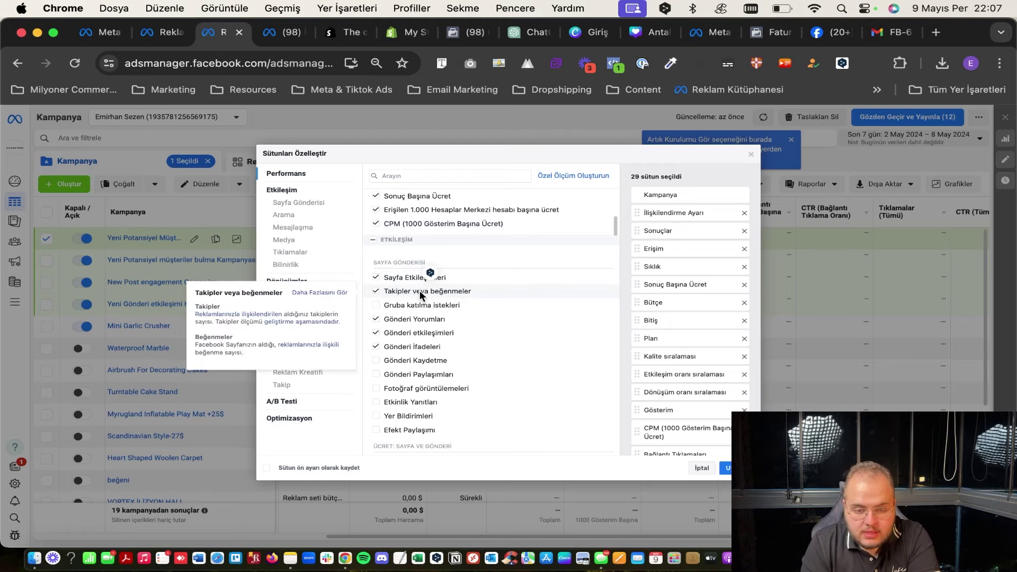
mouse_move(428, 317)
scroll(428, 317, down, 5)
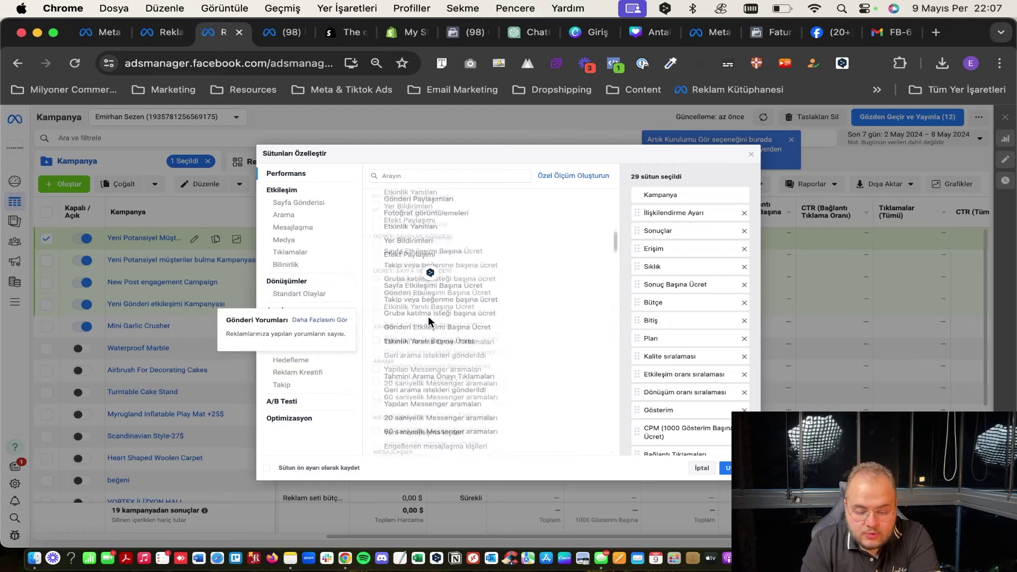
scroll(428, 316, down, 2)
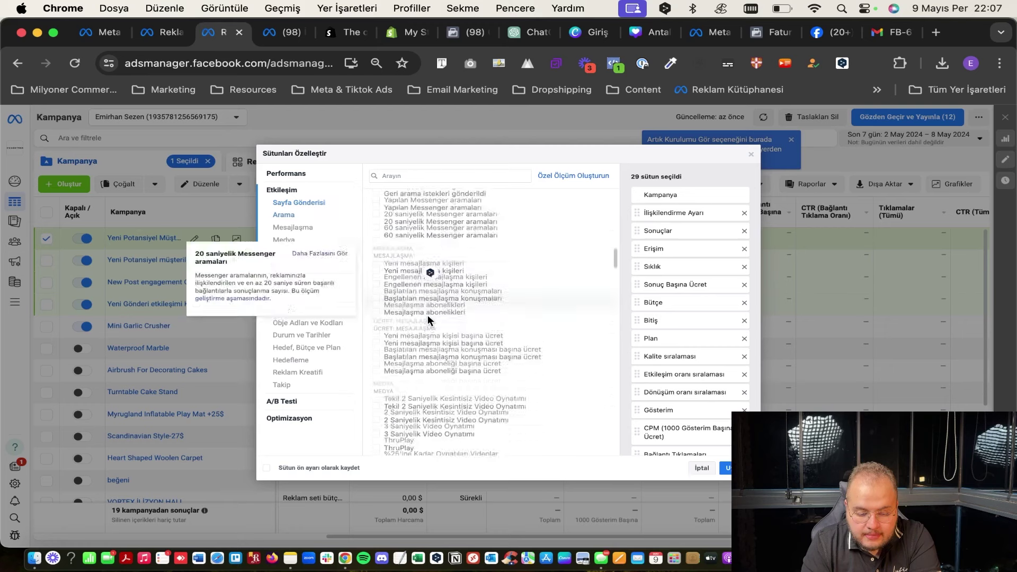
scroll(426, 296, up, 1)
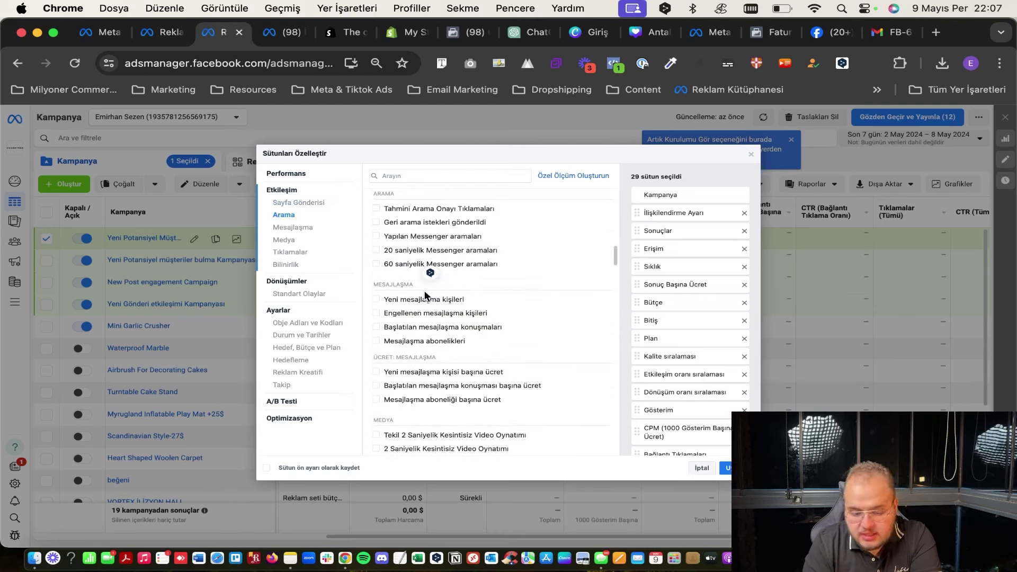
scroll(453, 360, down, 3)
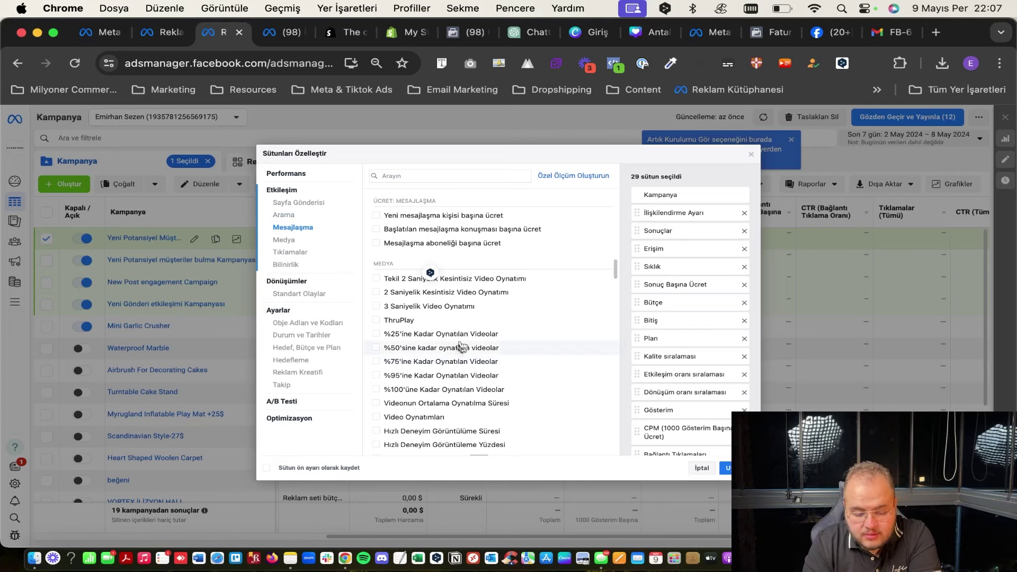
mouse_move(470, 333)
scroll(470, 332, down, 10)
Search 'pot' and add total Potansiyel Müşteriler, excluding website and offline leads, plus cost per lead.
click(454, 175)
text(p)
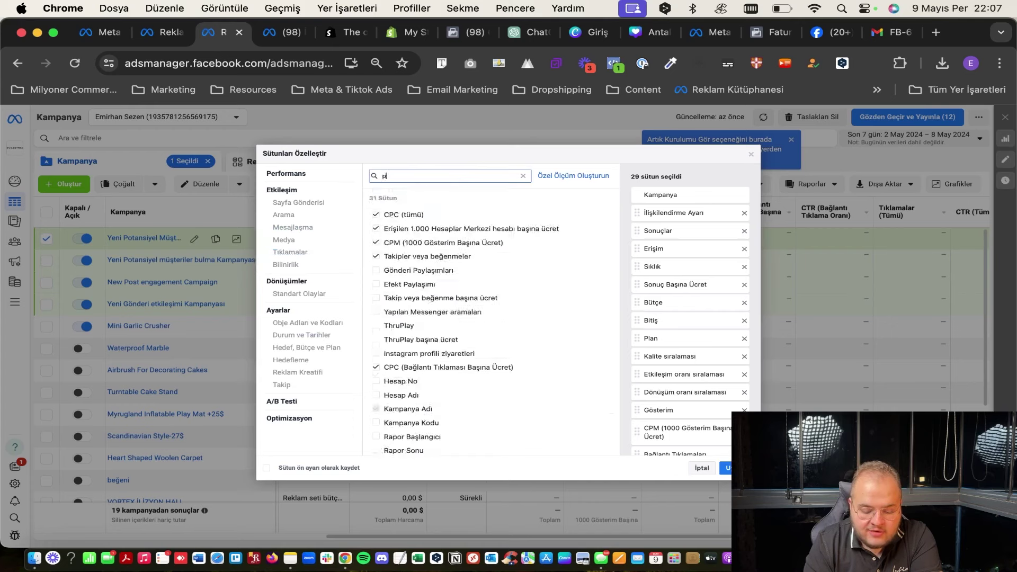
text(ot)
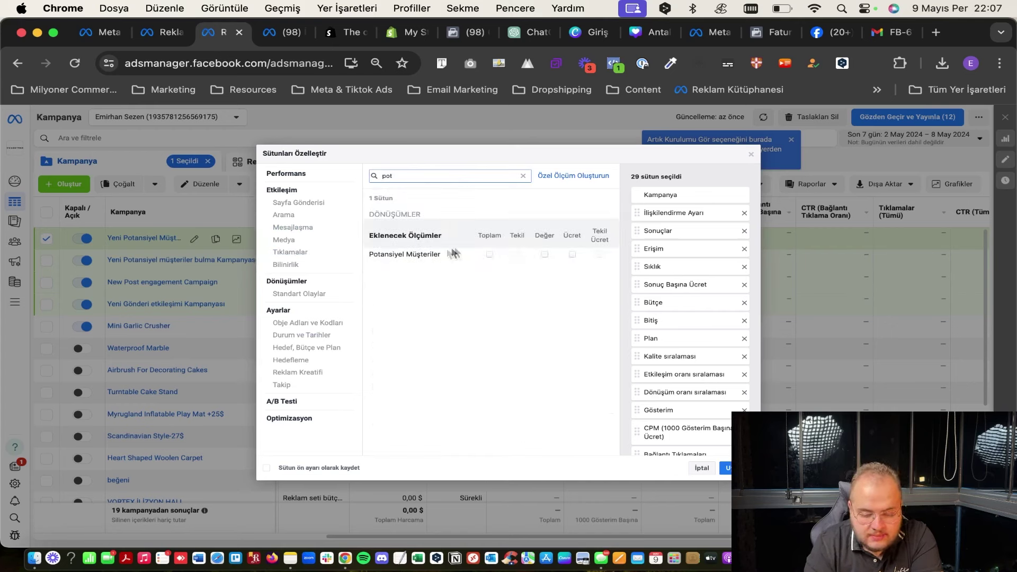
click(490, 255)
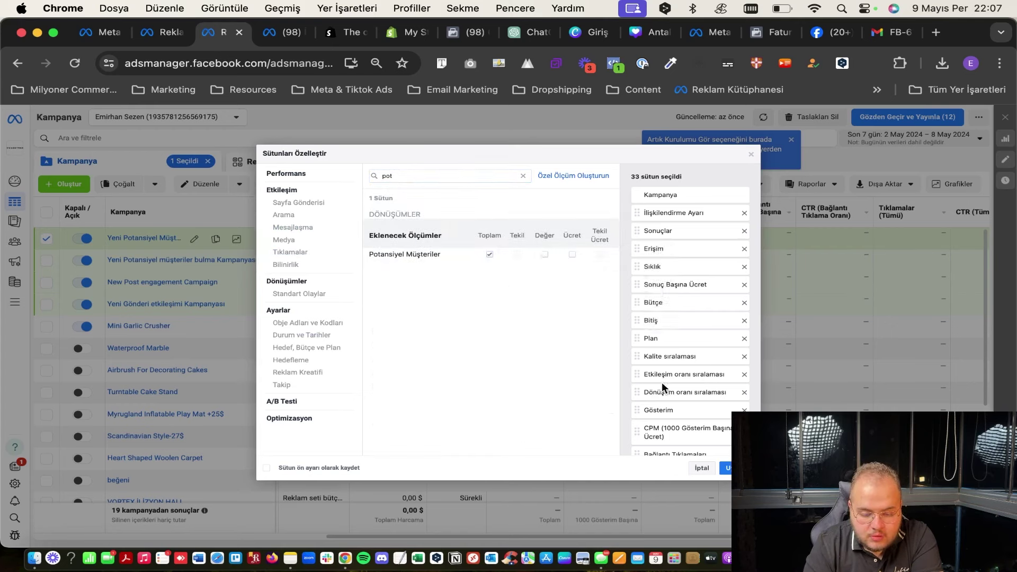
scroll(663, 383, down, 10)
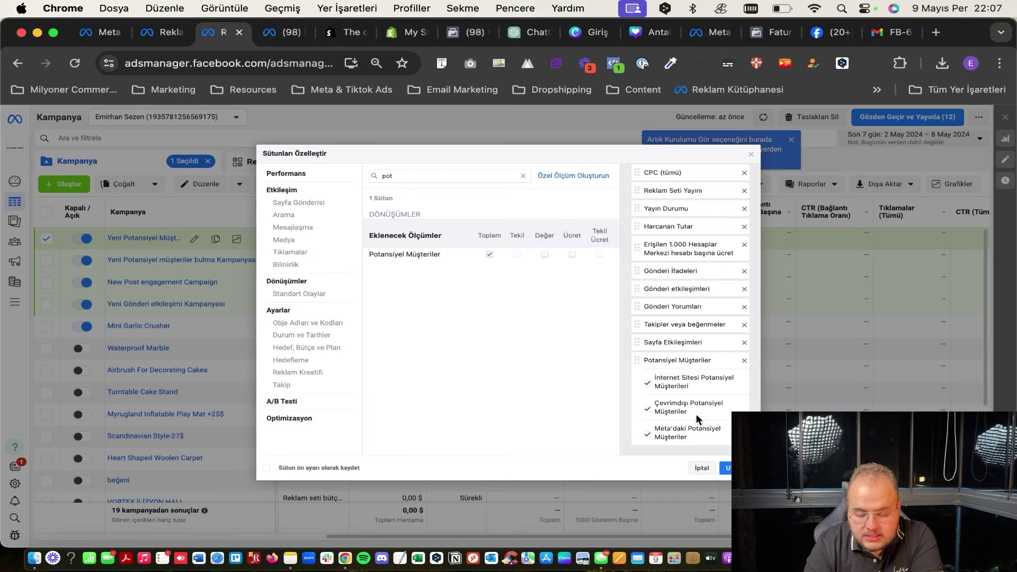
click(647, 386)
click(648, 410)
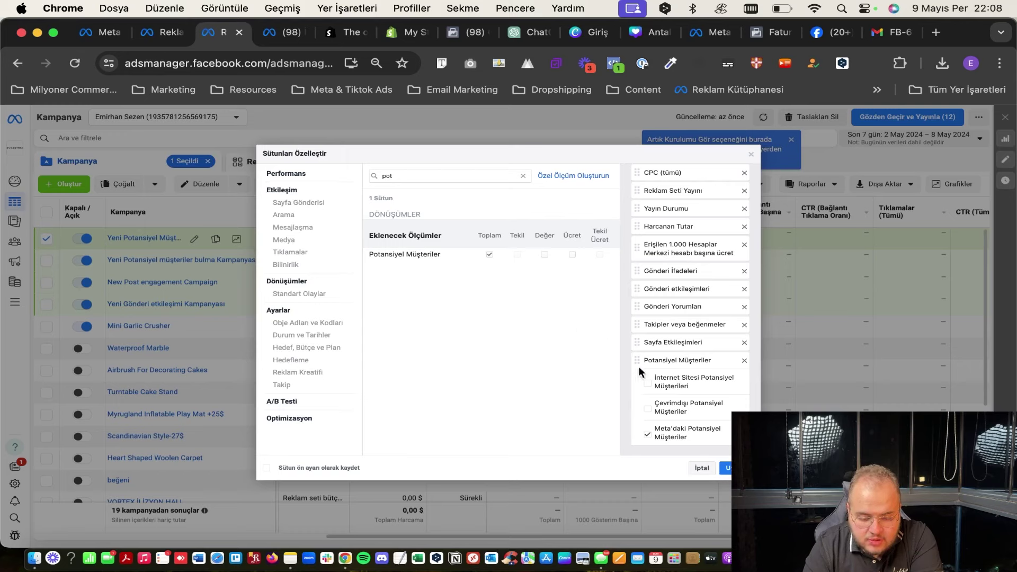
click(573, 254)
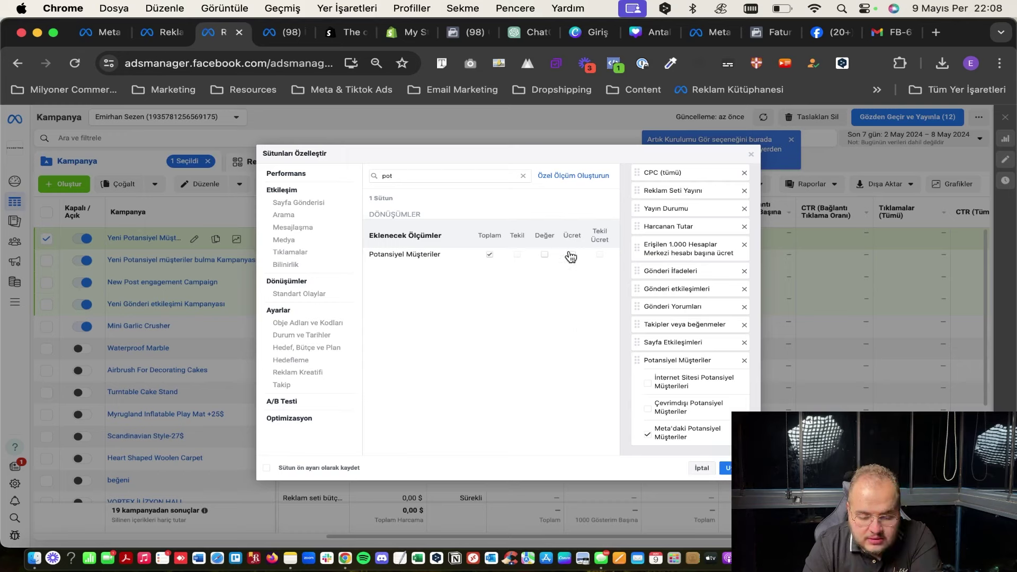
Drag Potansiyel Müşteriler and Potansiyel Müşteri Başına Ücret to the top of the column order.
scroll(660, 352, down, 1)
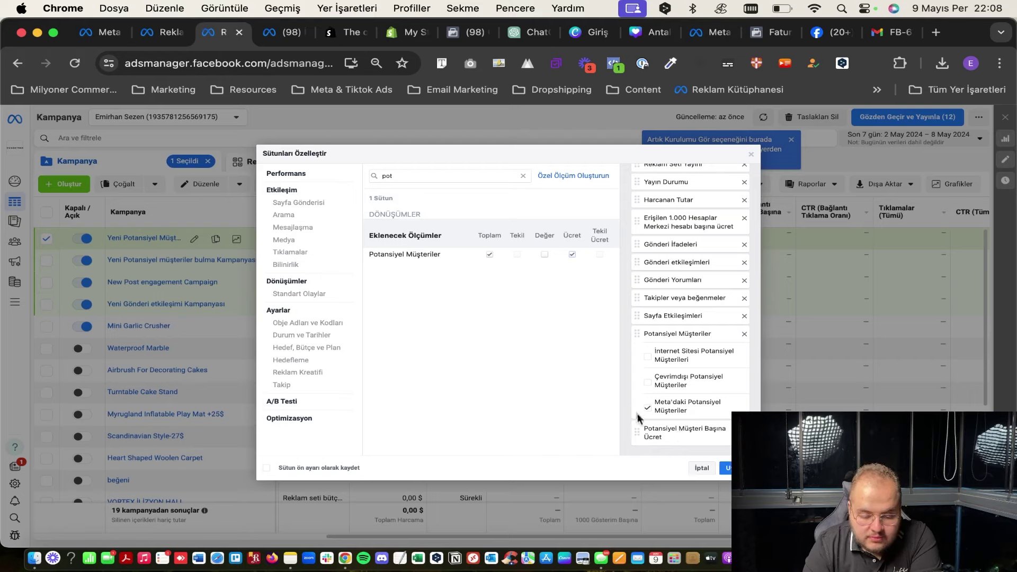
drag(639, 325, 648, 221)
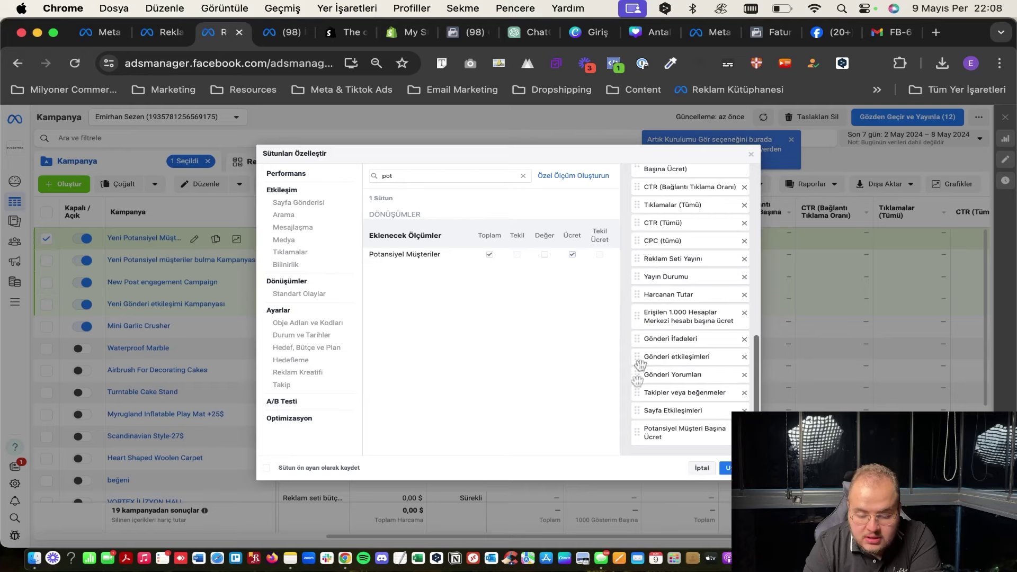
drag(637, 433, 658, 310)
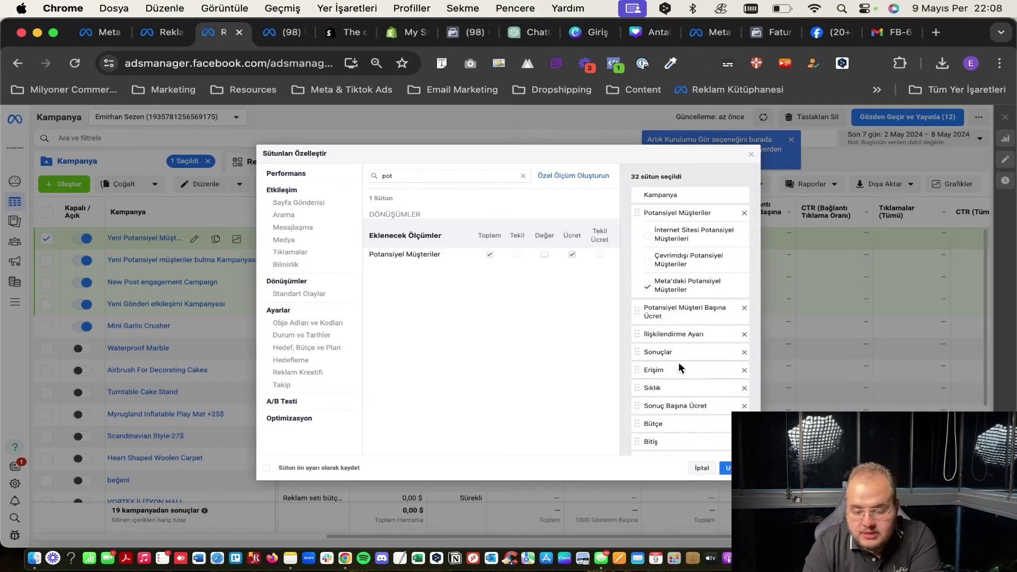
scroll(687, 392, down, 10)
scroll(687, 391, up, 10)
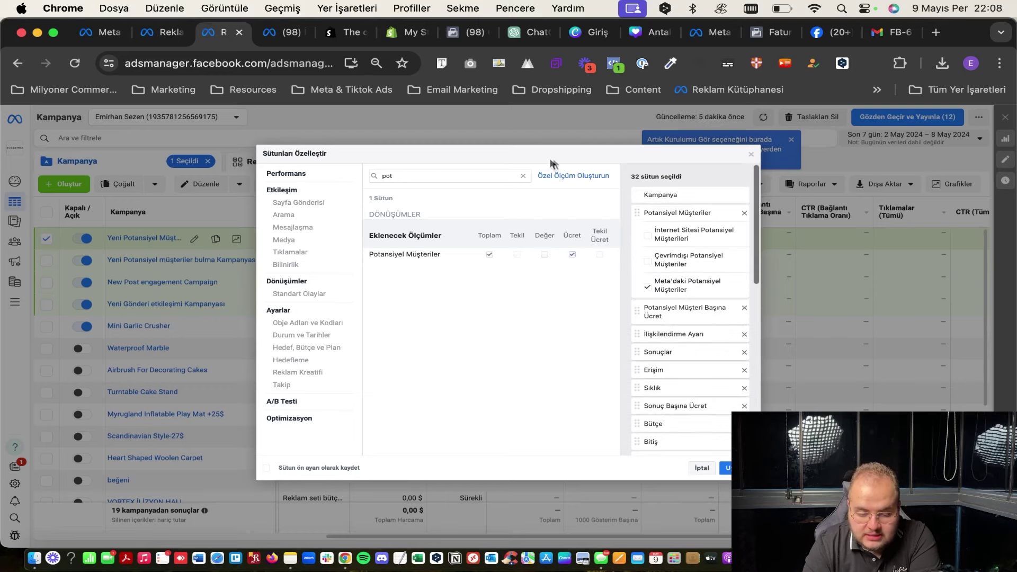
Look up CTR, CPM and CPC in the search, then apply the 32-column custom set.
click(523, 176)
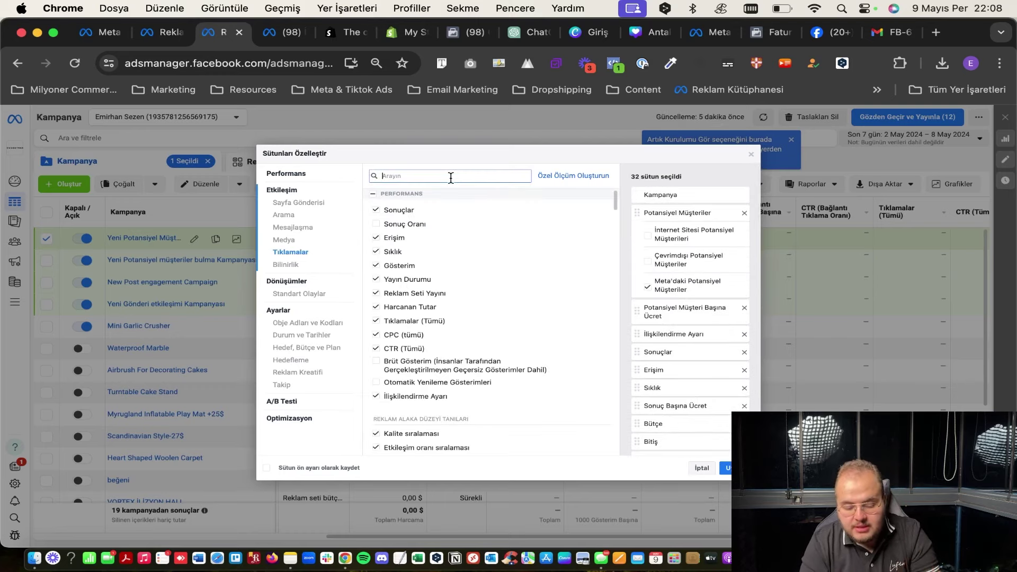
text(ctr)
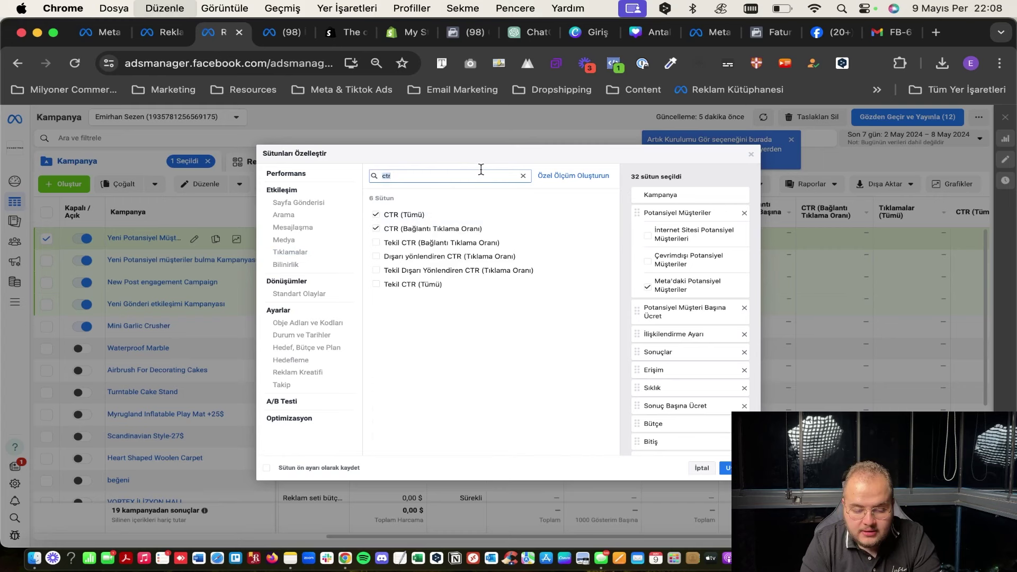
key(BackSpace)
key(BackSpace)
text(pm)
key(BackSpace)
text(c)
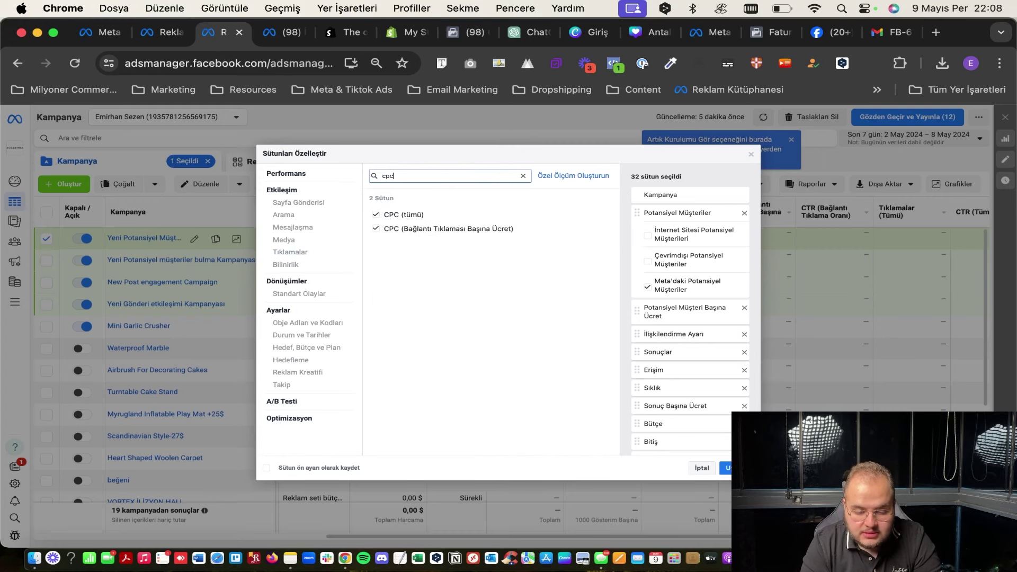
click(523, 176)
scroll(718, 313, down, 10)
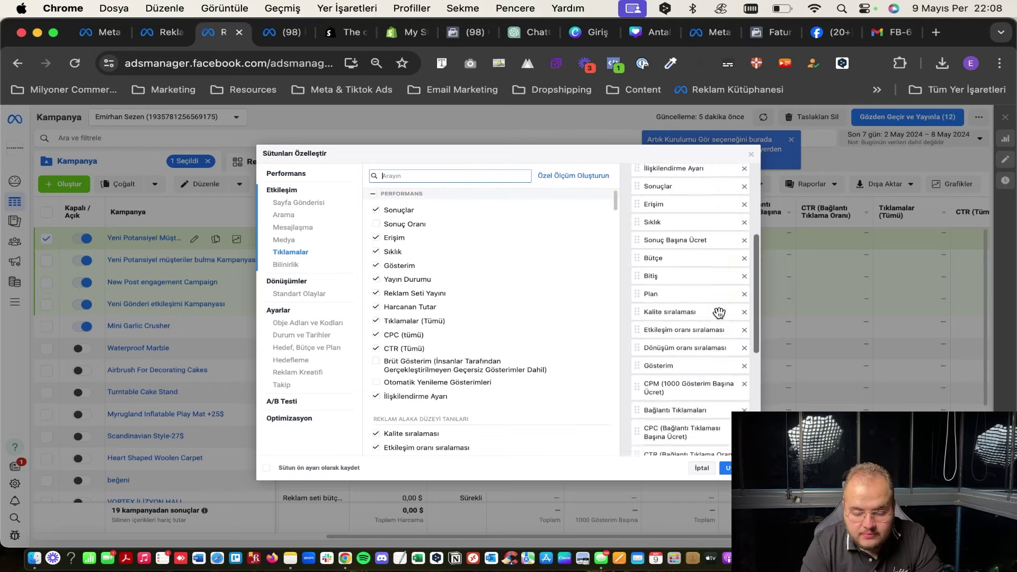
scroll(511, 318, down, 5)
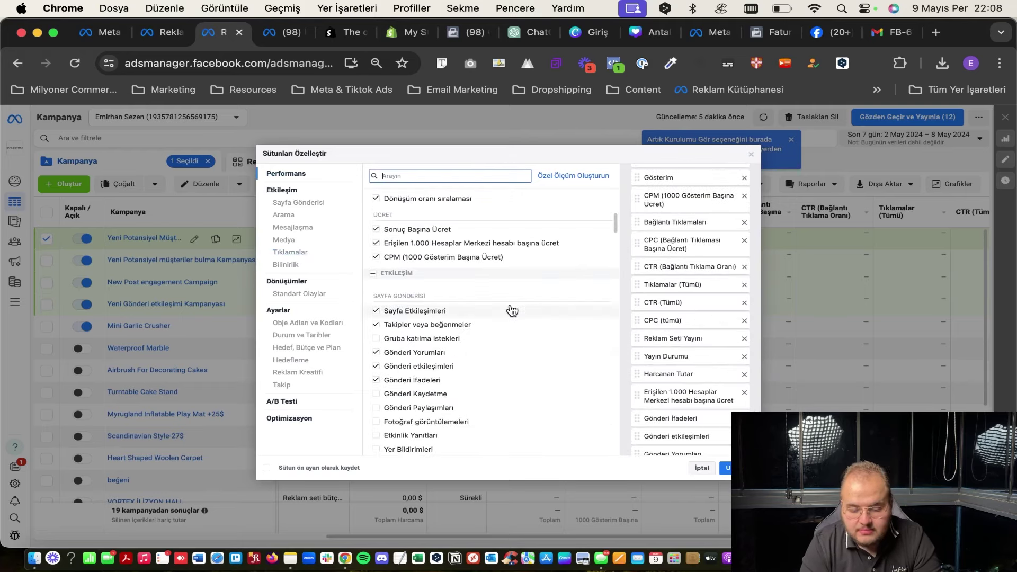
scroll(689, 318, up, 10)
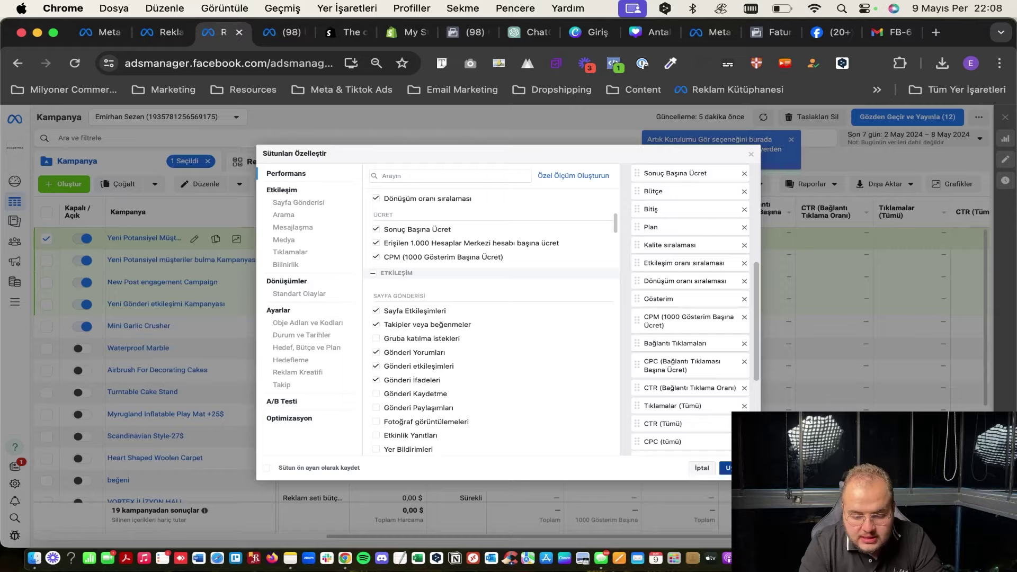
click(726, 468)
click(697, 188)
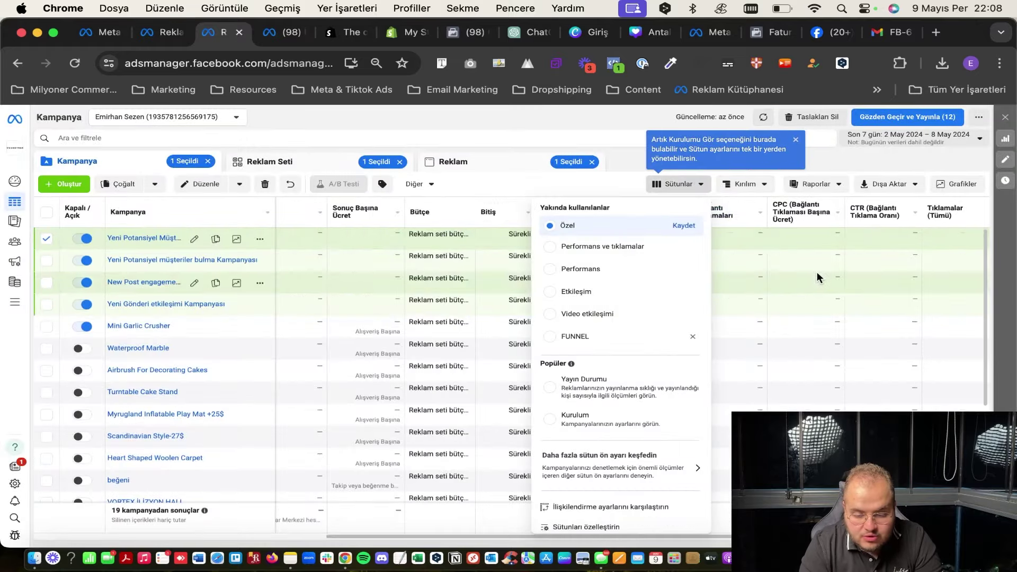
Dismiss the column settings tip and set the date range to Maksimum (29 May 2021 – 9 May 2024).
click(559, 186)
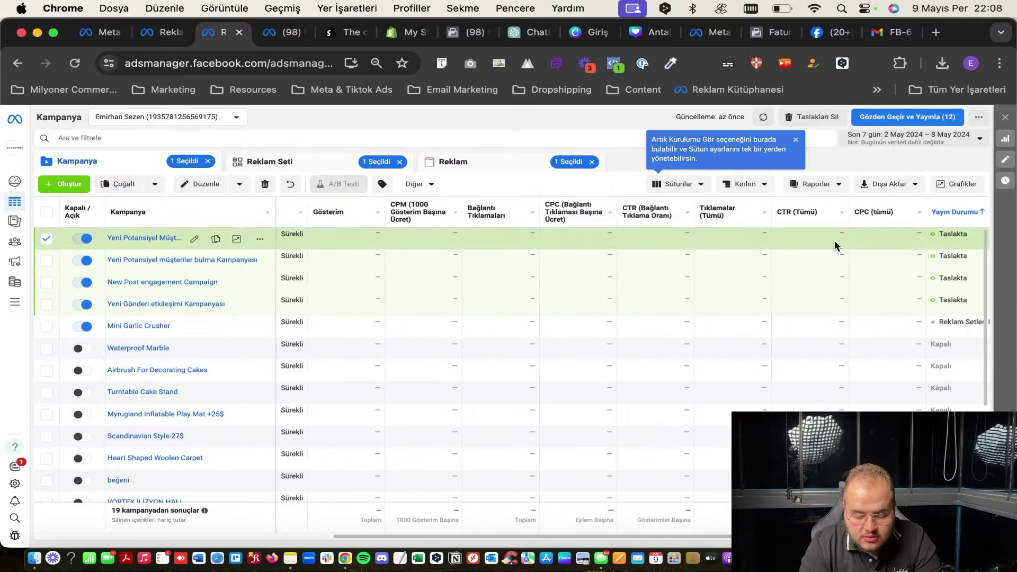
scroll(835, 240, right, 10)
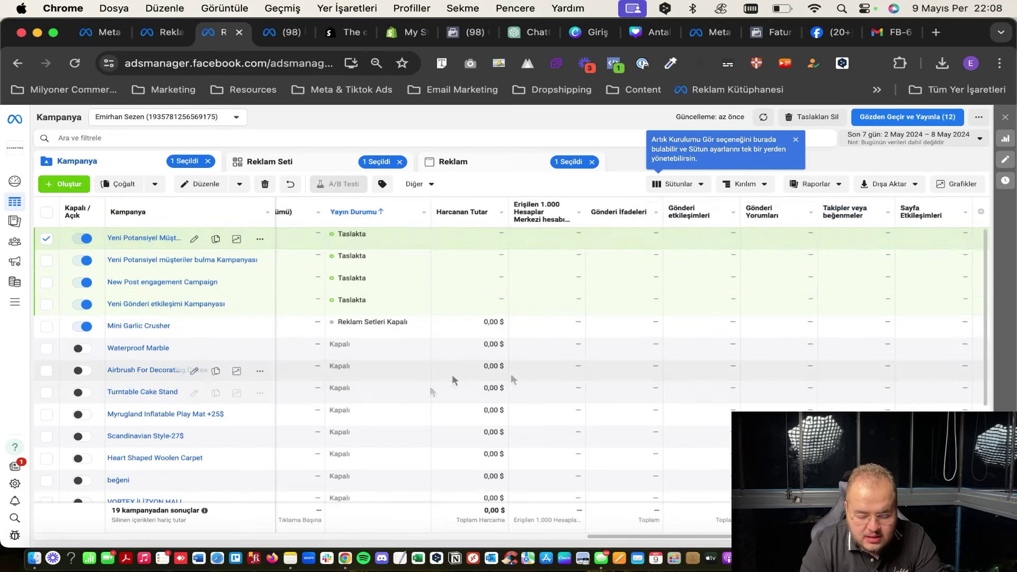
scroll(523, 373, left, 3)
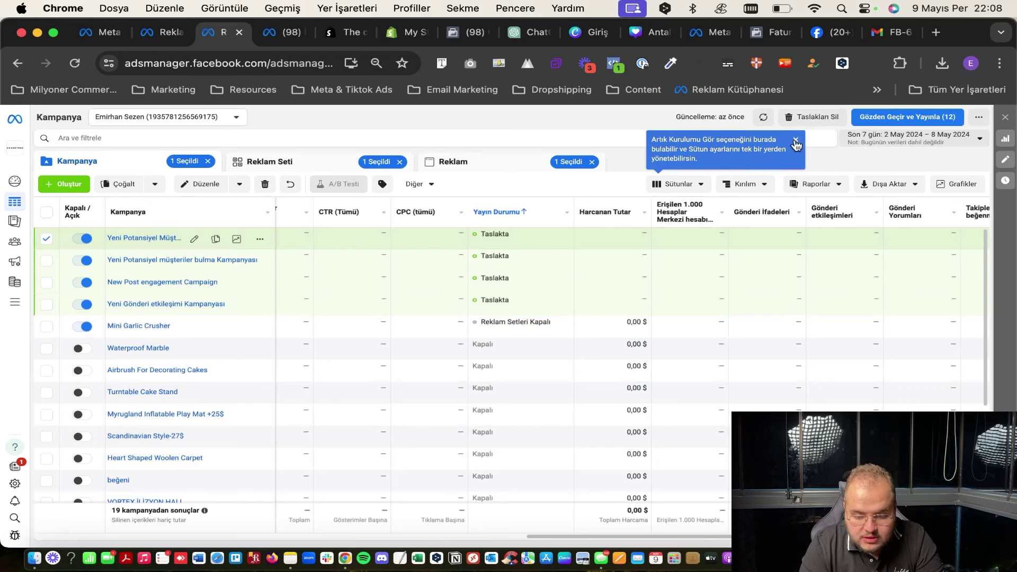
click(797, 142)
click(915, 143)
click(944, 179)
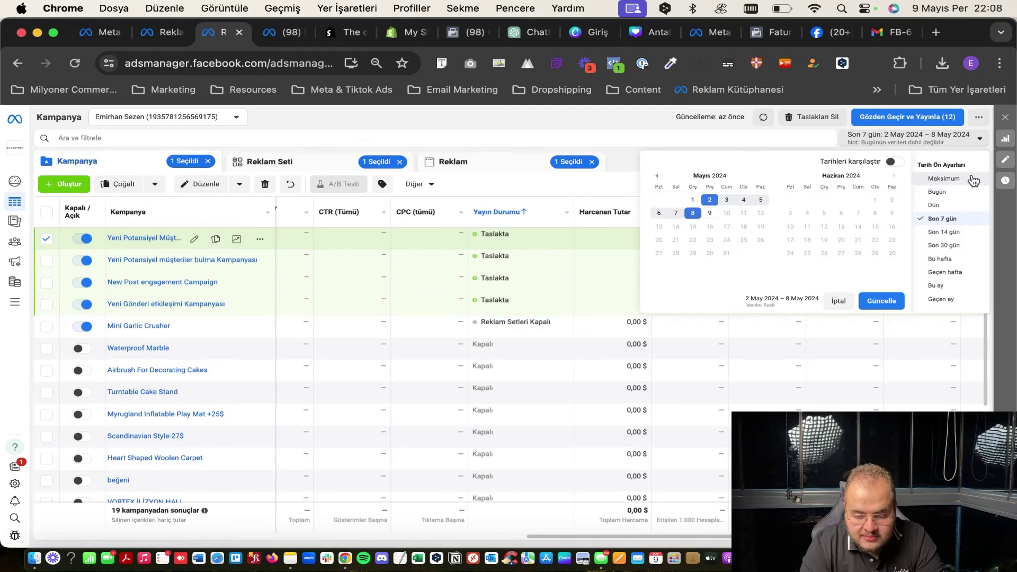
click(921, 142)
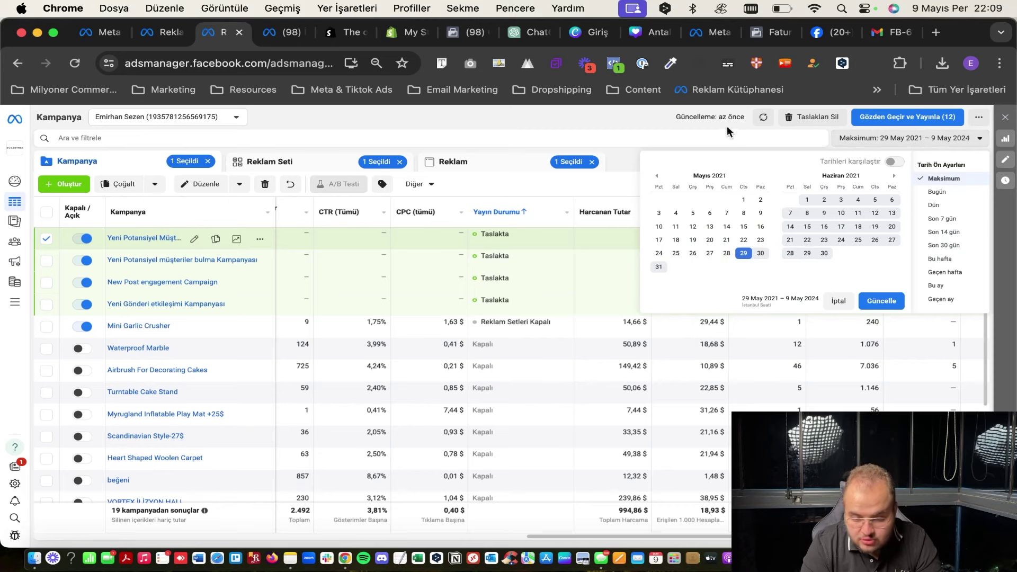
click(676, 120)
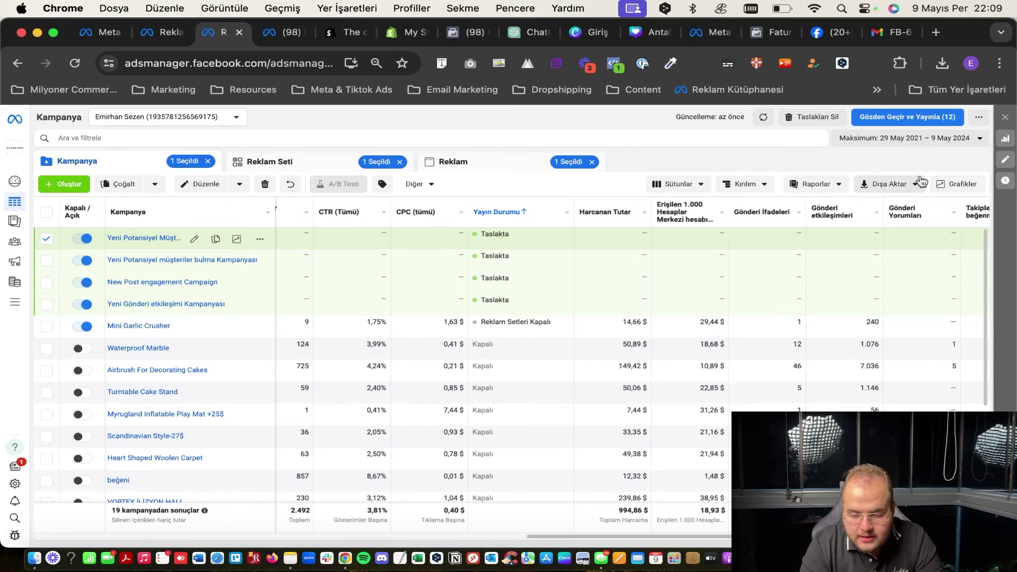
click(728, 190)
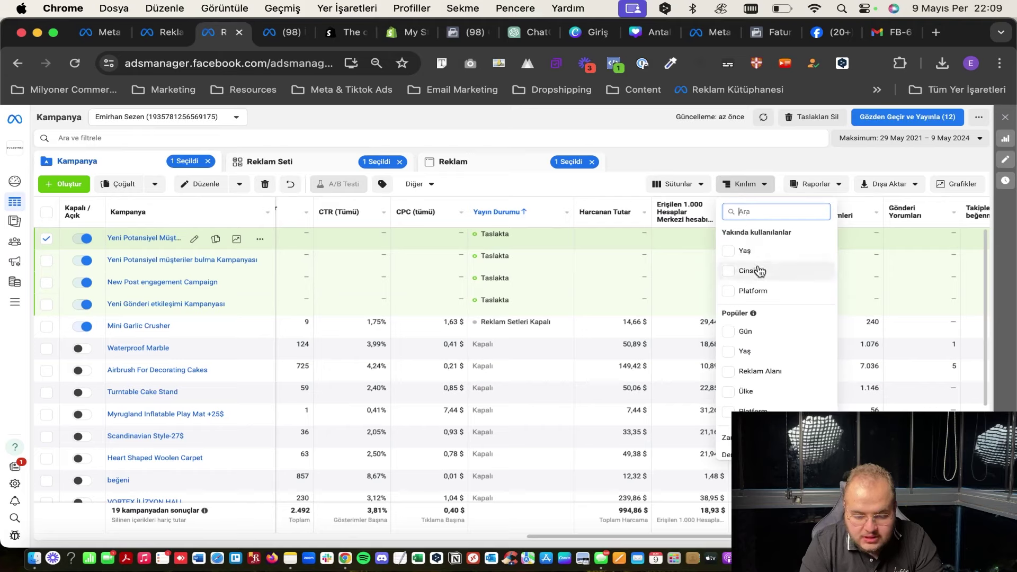
Break the campaign results down by Yaş (age), then remove that breakdown.
scroll(752, 291, down, 2)
click(769, 217)
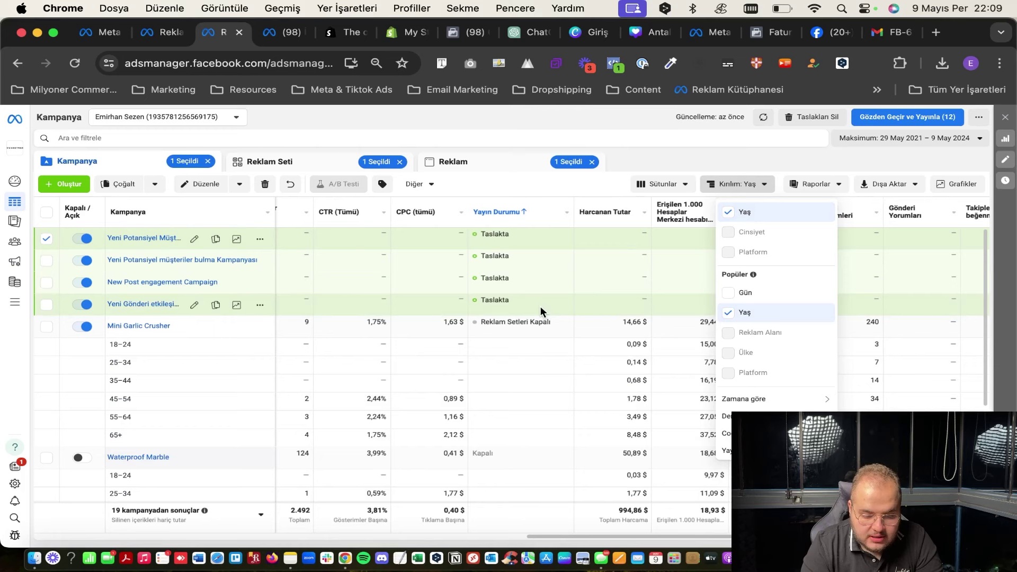
scroll(541, 307, down, 4)
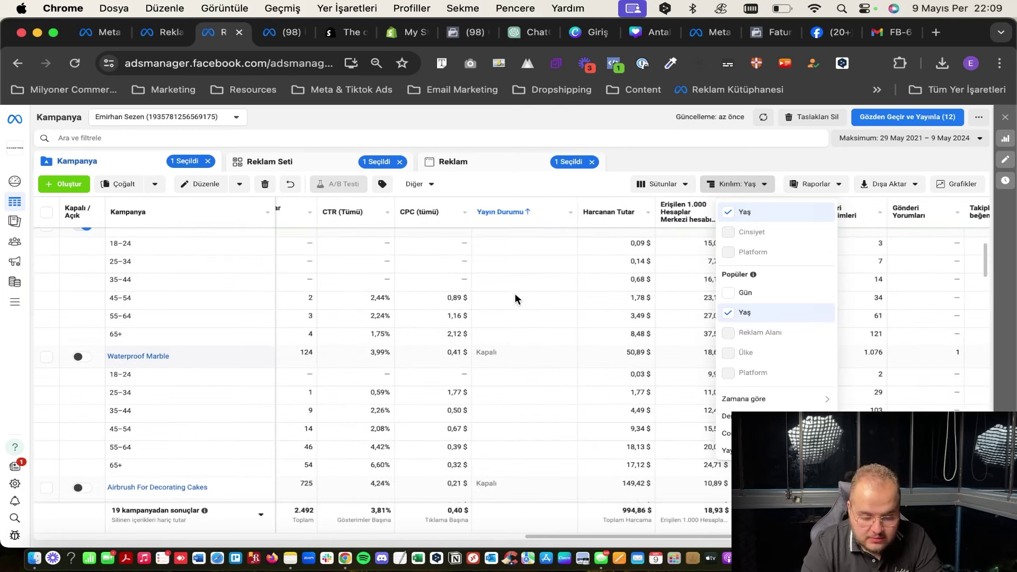
click(753, 212)
Break the results down by Platform, then remove it and close the Kırılım menu.
scroll(756, 299, down, 1)
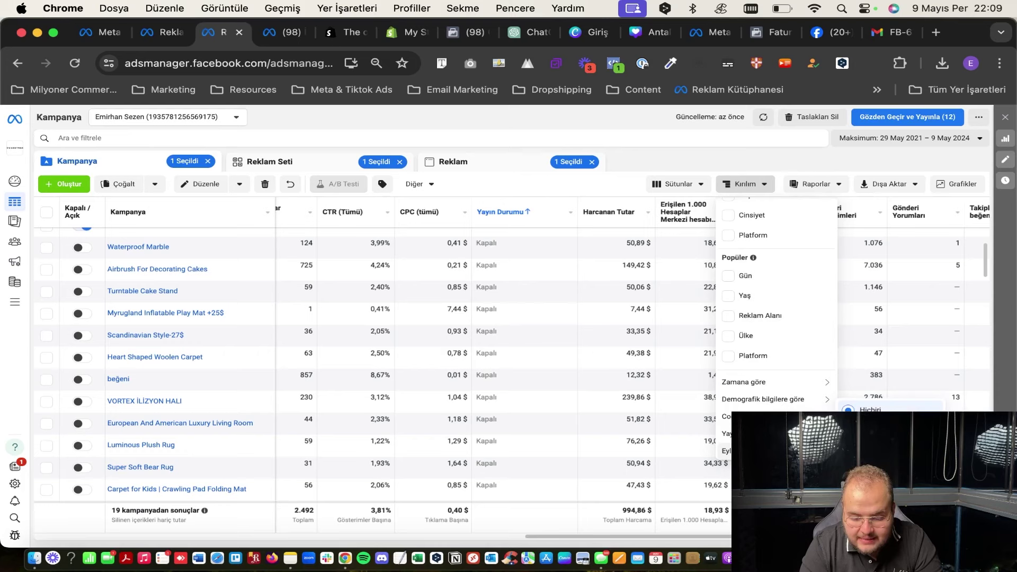
mouse_move(753, 433)
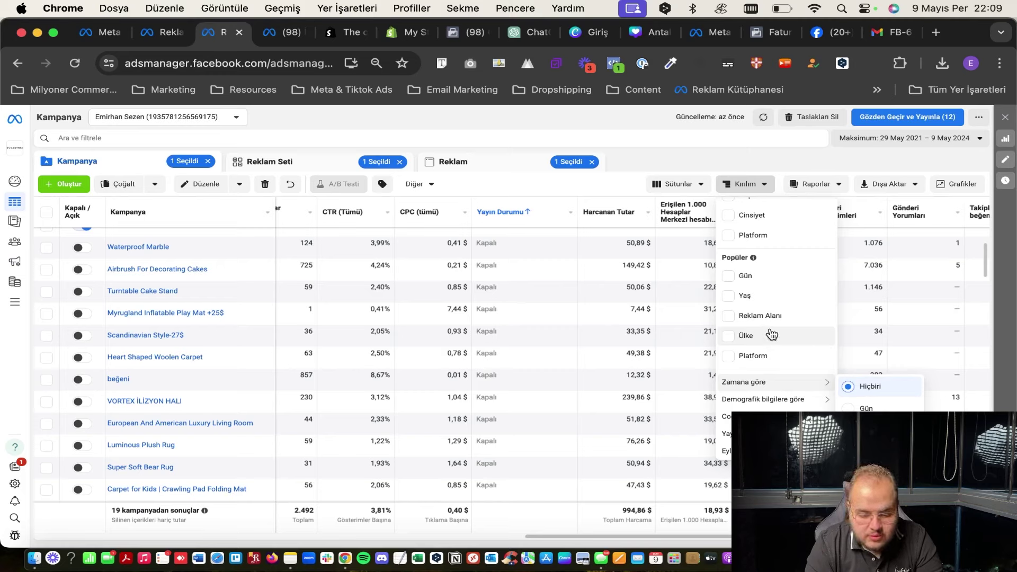
scroll(772, 334, up, 2)
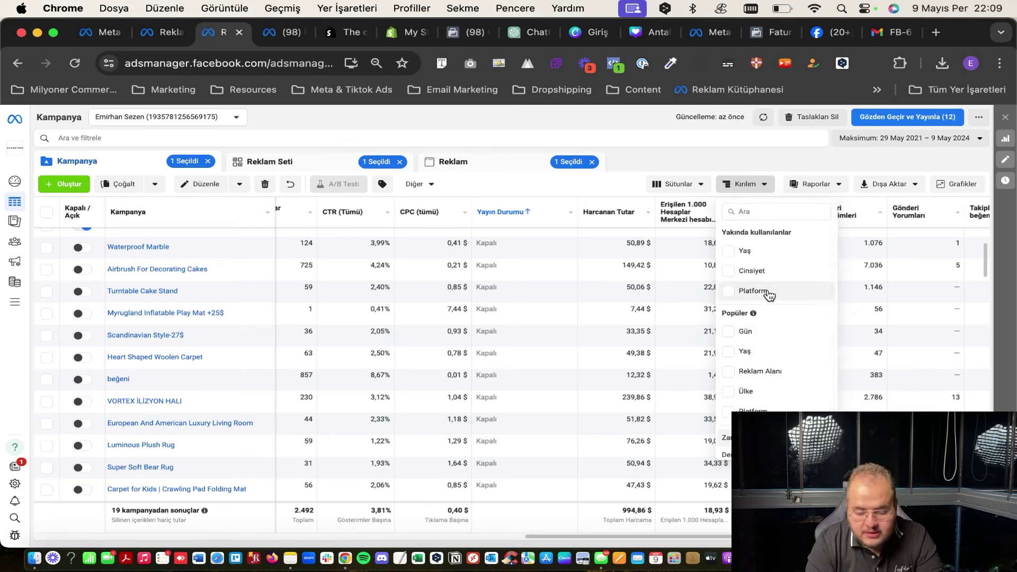
click(769, 295)
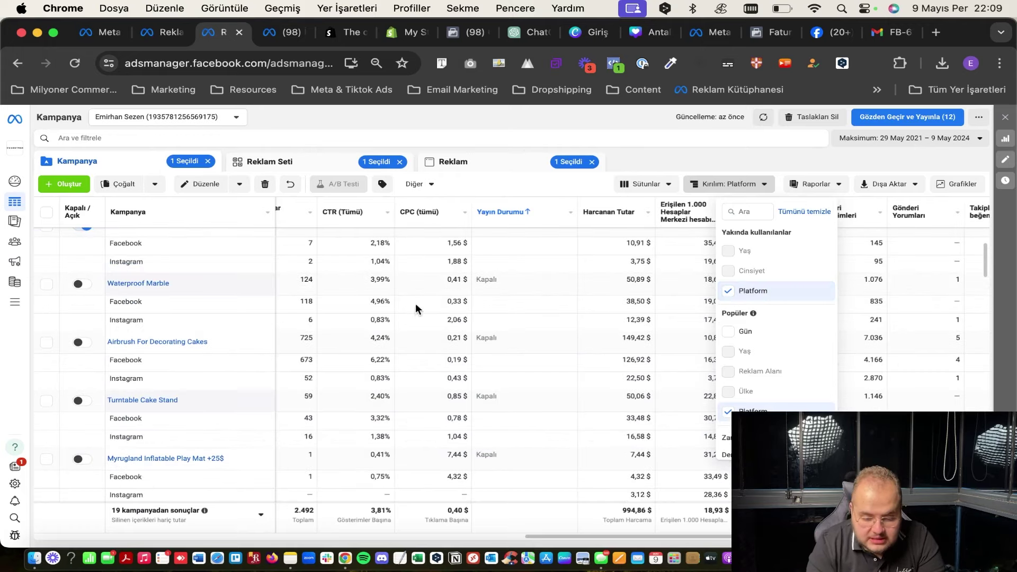
click(756, 295)
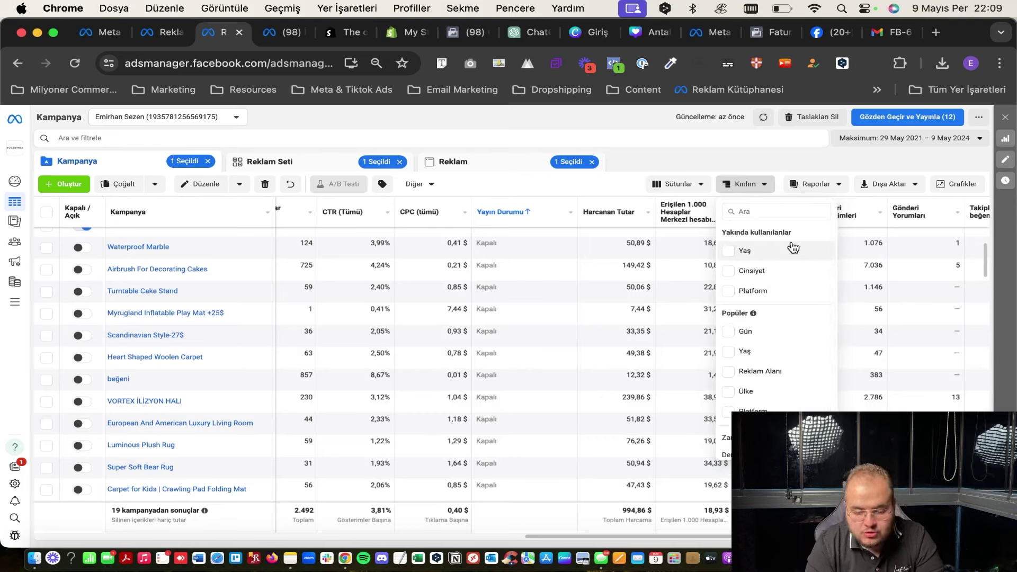
click(607, 185)
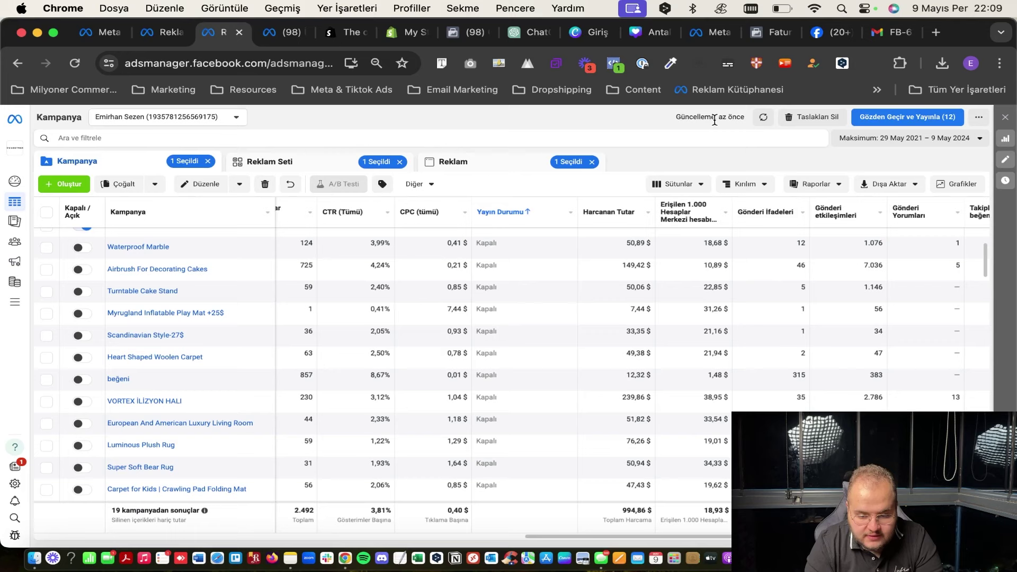
Clear the 1 Seçildi selections on the Kampanya, Reklam Seti and Reklam tabs.
click(208, 161)
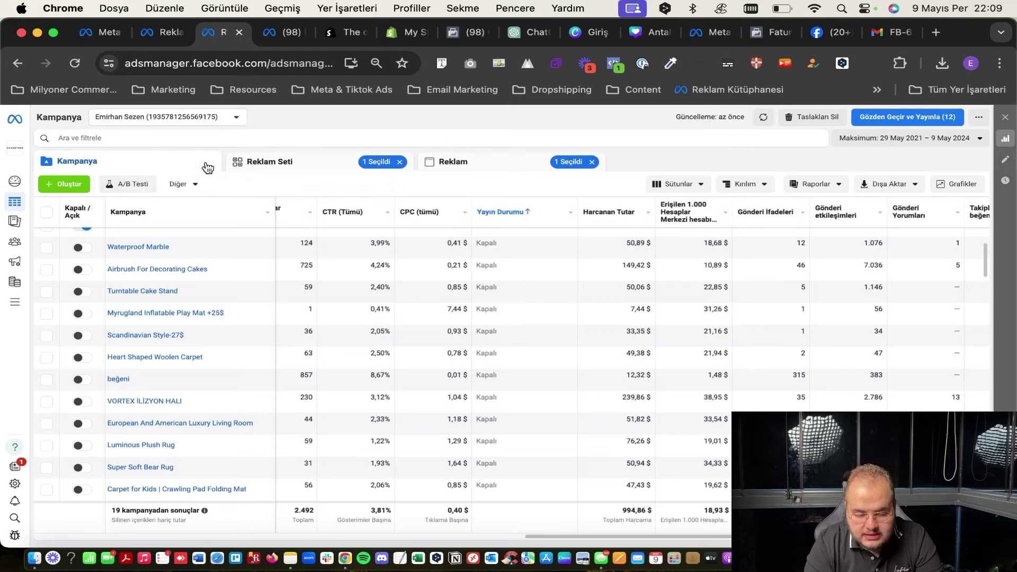
click(400, 163)
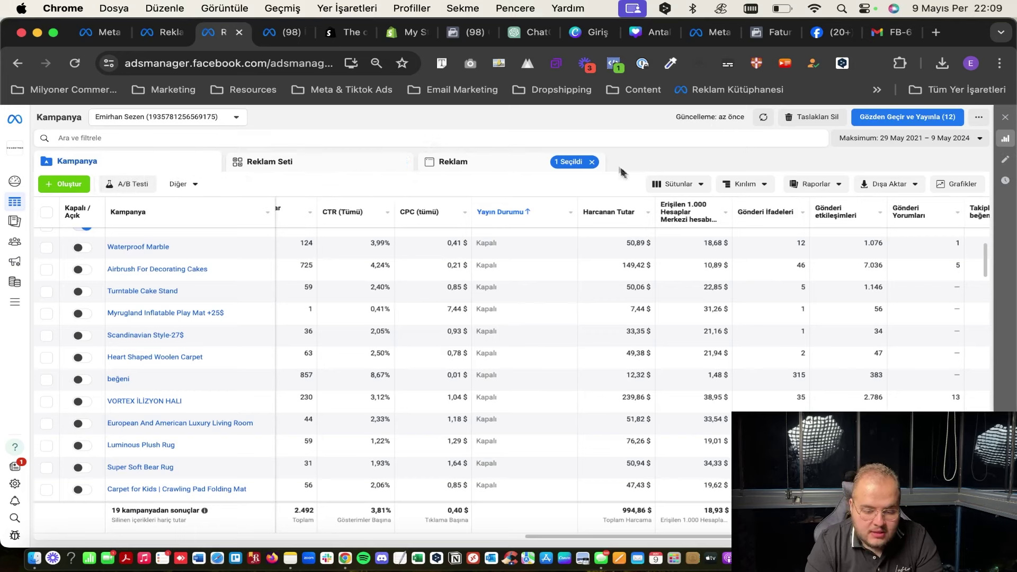
click(592, 162)
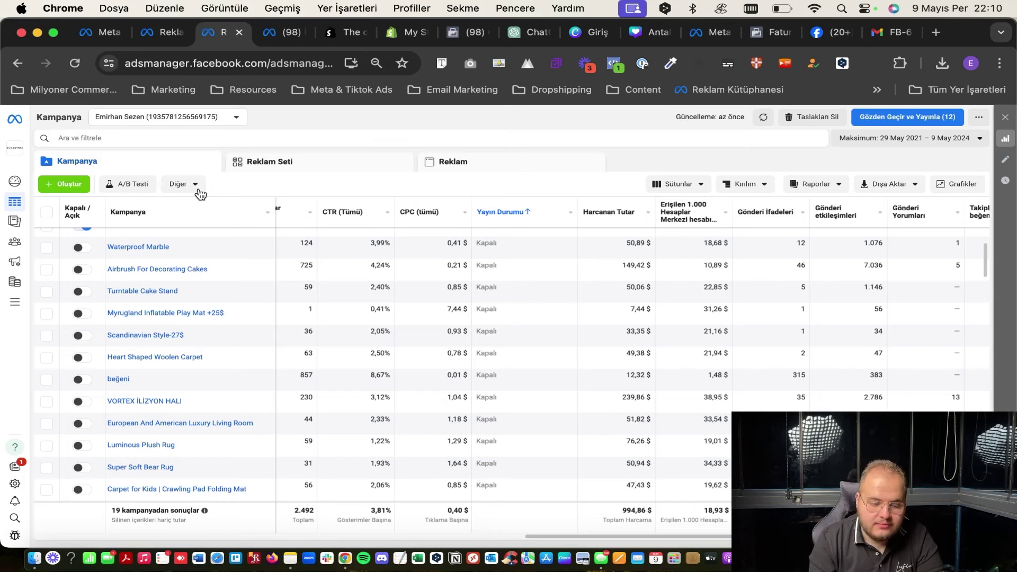
Check the Diğer actions list, then switch to the second ad account's browser tab.
click(201, 194)
click(201, 194)
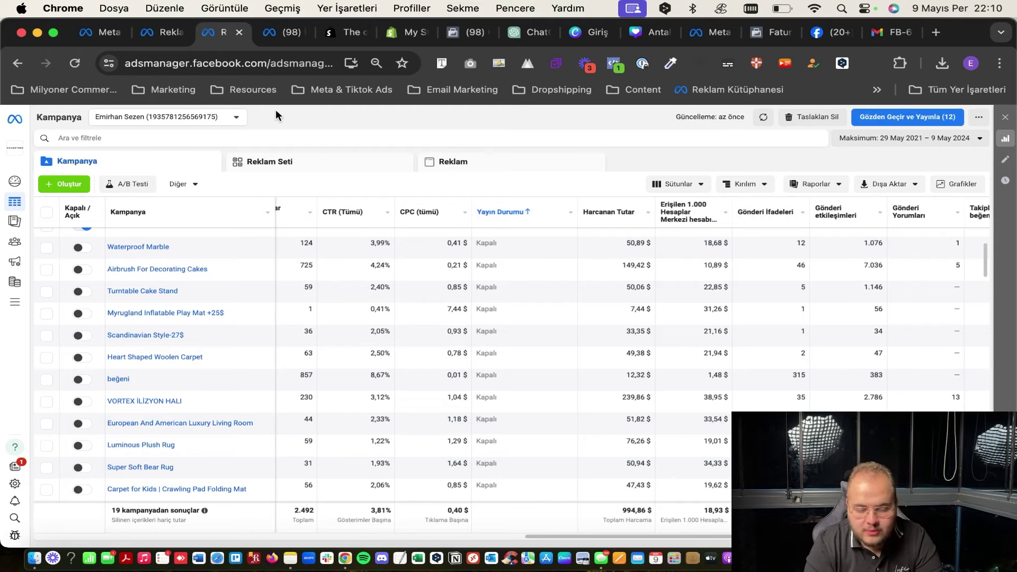
click(162, 32)
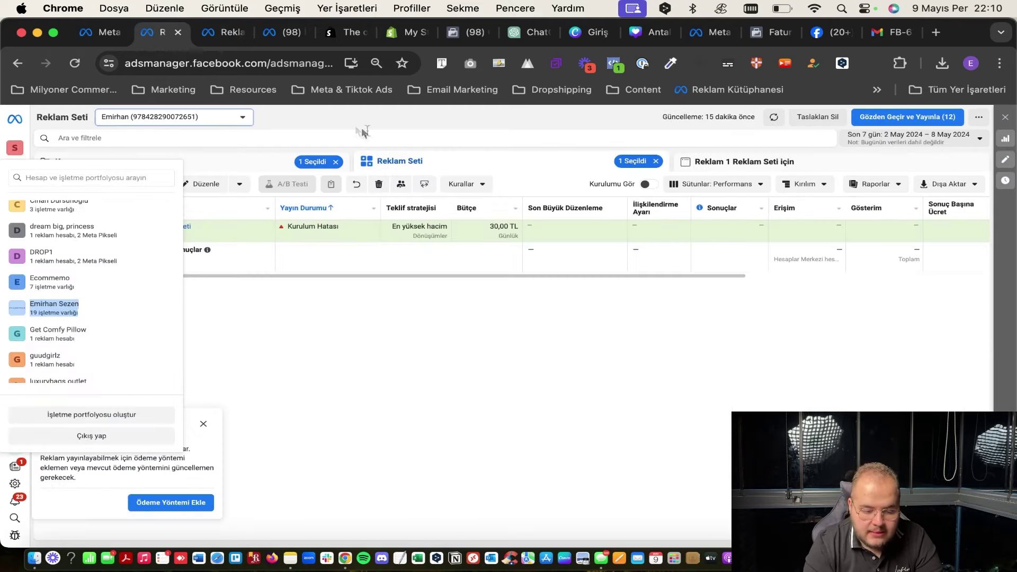
Go to the Kampanya level and start a new campaign with + Oluştur (Yeni Kampanya Oluştur).
click(246, 162)
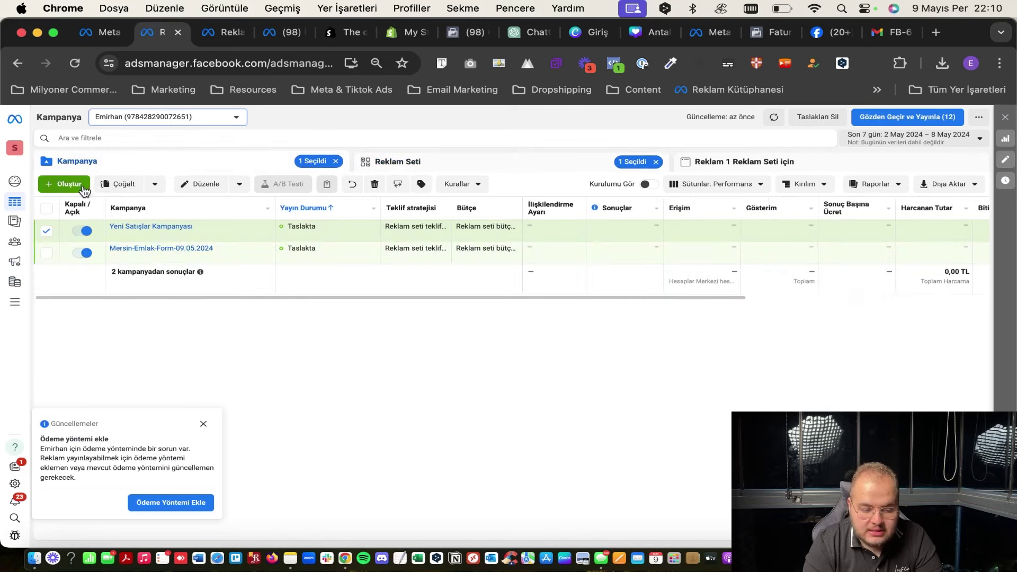
click(81, 183)
scroll(452, 294, down, 1)
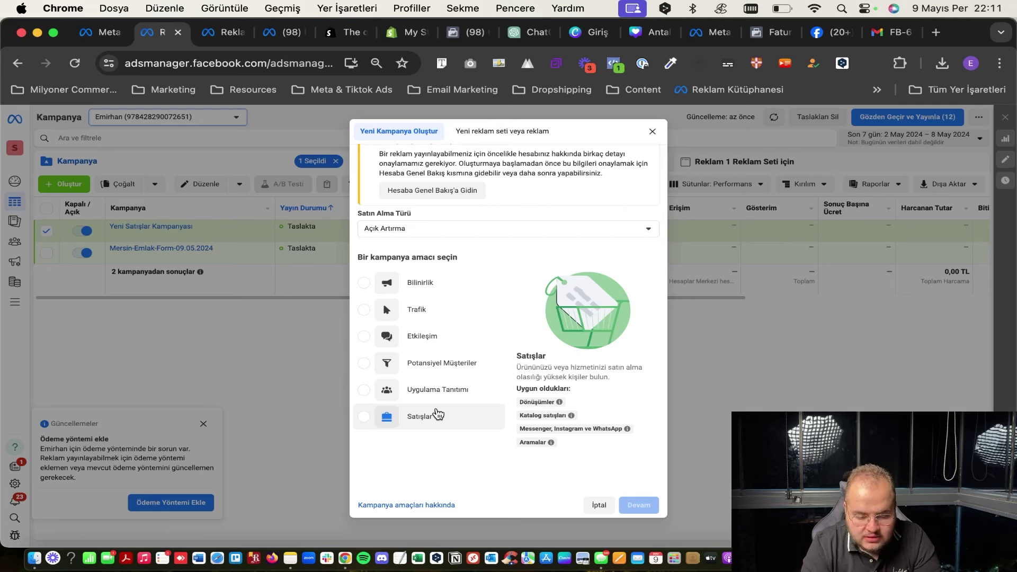
Select the Satışlar objective, then dismiss Yeni Kampanya Oluştur without creating a campaign.
click(438, 415)
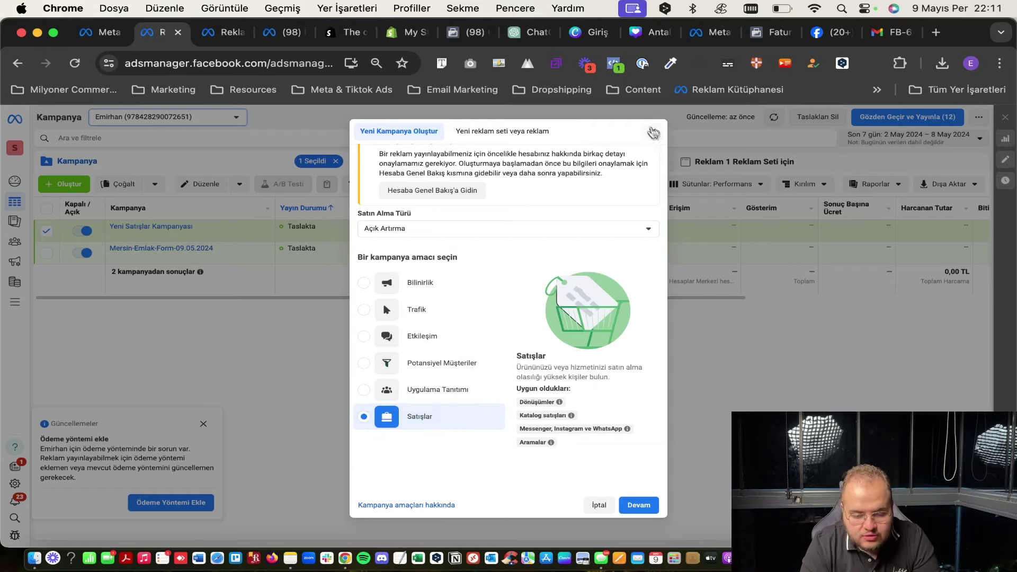
click(651, 131)
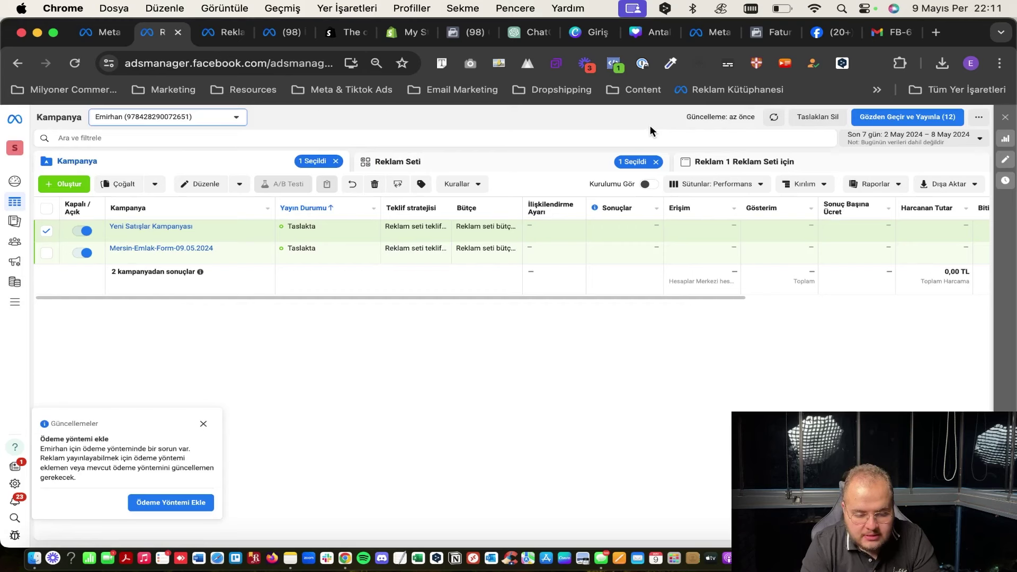